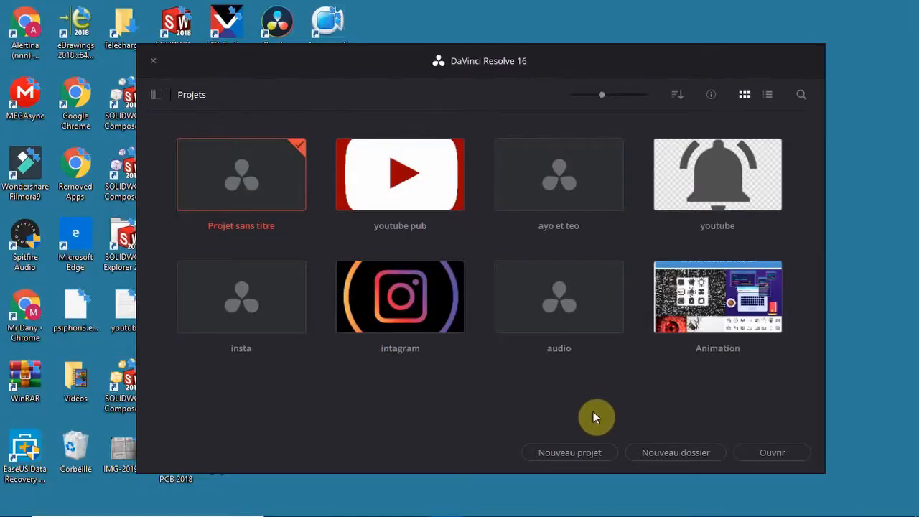
# Create a new project named youtubeanimation
pyautogui.click(590, 451)
pyautogui.press('BackSpace')
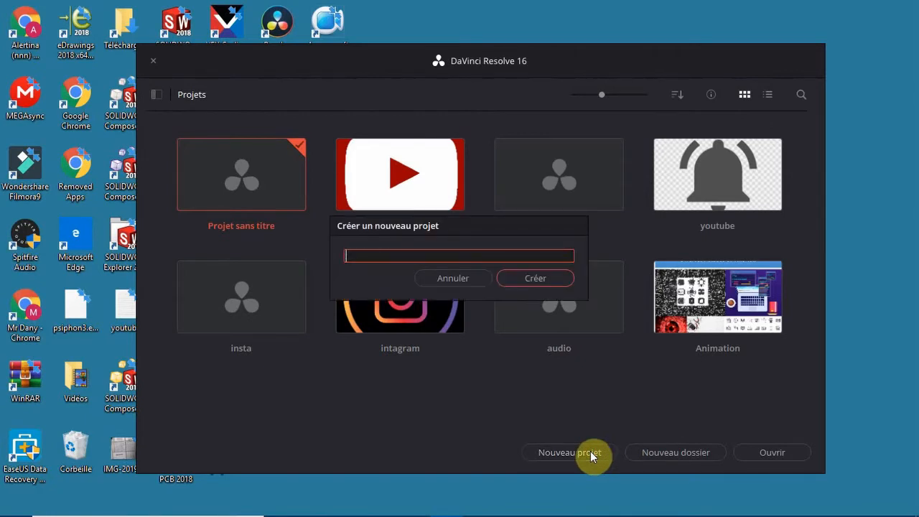
pyautogui.write('youtubeanimation')
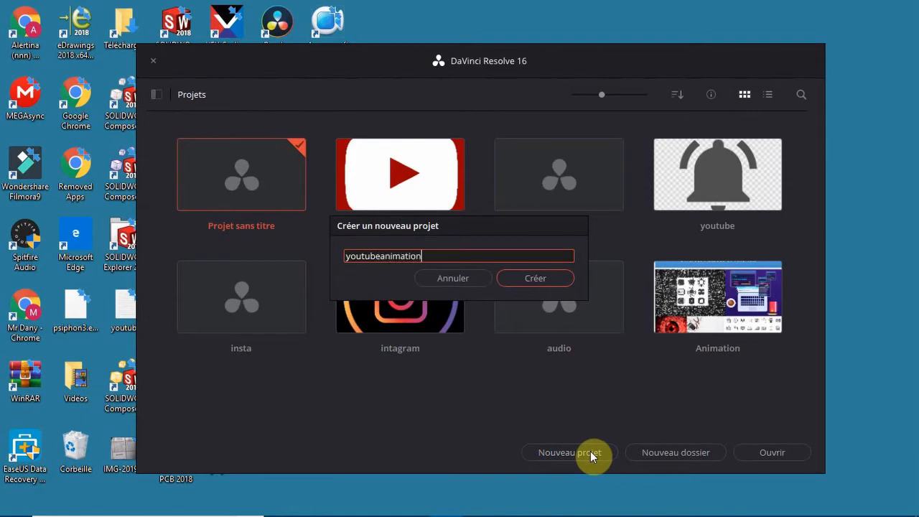
pyautogui.press('Return')
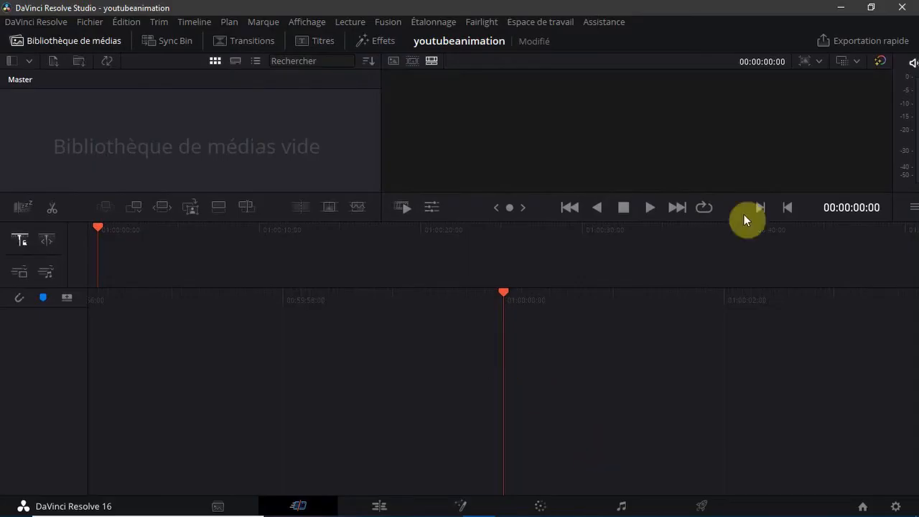
# Set the project's timeline frame rate to 30 frames per second and save the project settings
pyautogui.click(904, 506)
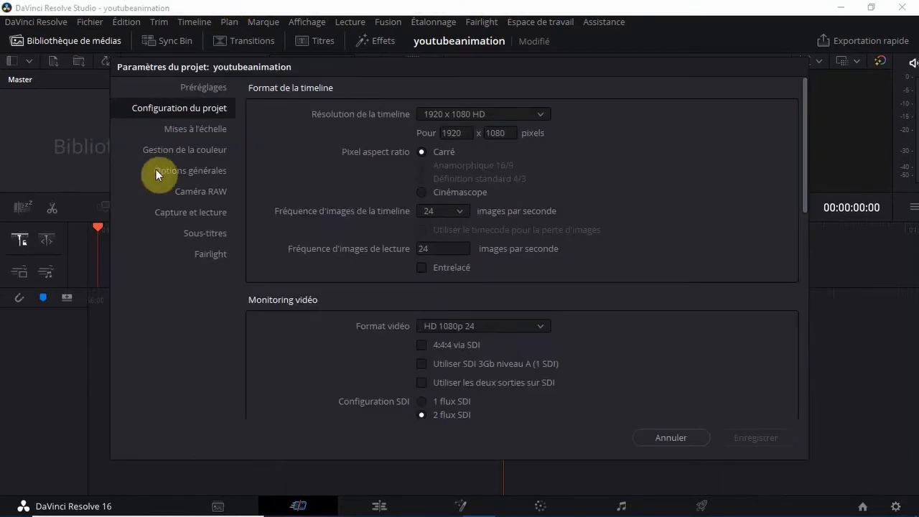
pyautogui.click(460, 213)
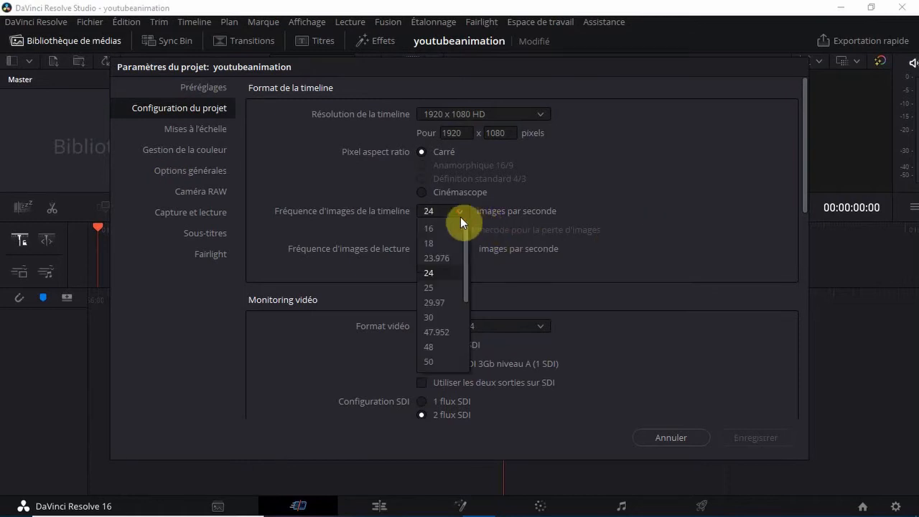
pyautogui.click(433, 321)
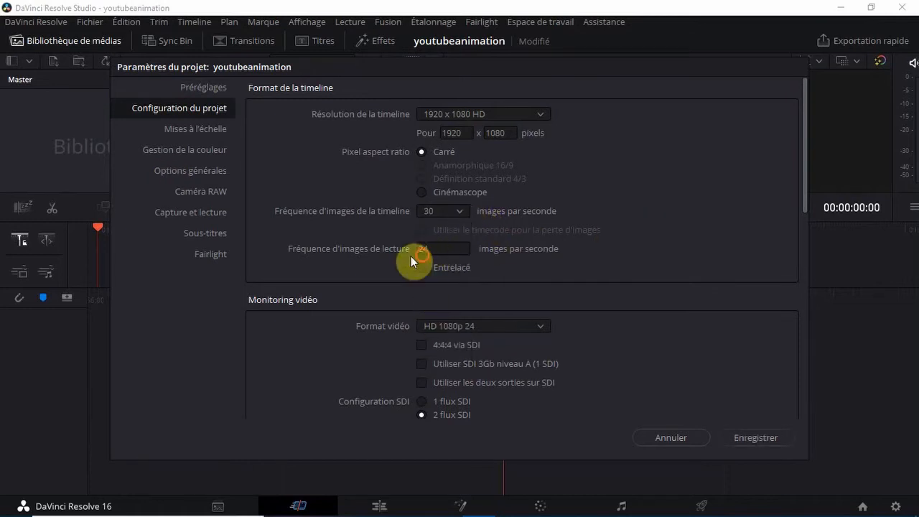
pyautogui.moveTo(436, 248); pyautogui.dragTo(417, 248)
pyautogui.click(775, 440)
pyautogui.click(774, 440)
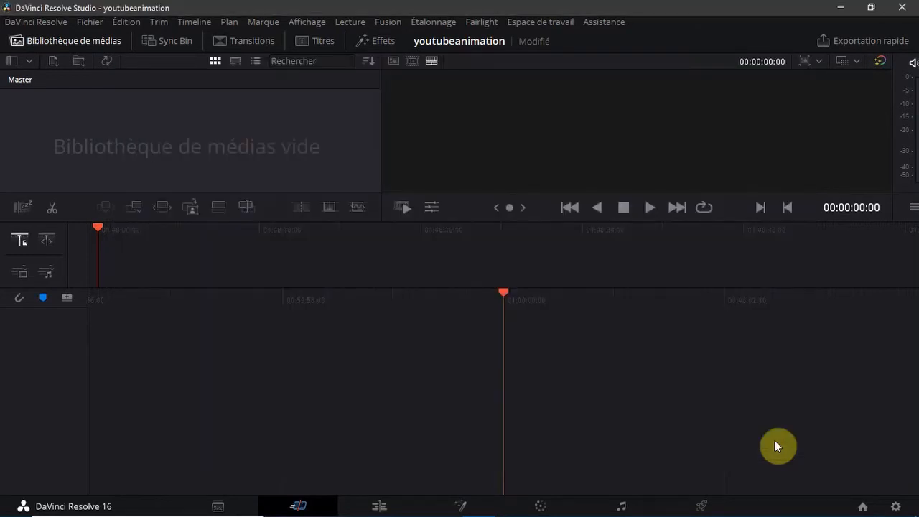
# In the Edit workspace, create a new Fusion composition clip named Fusion Comp in the Master bin
pyautogui.click(361, 506)
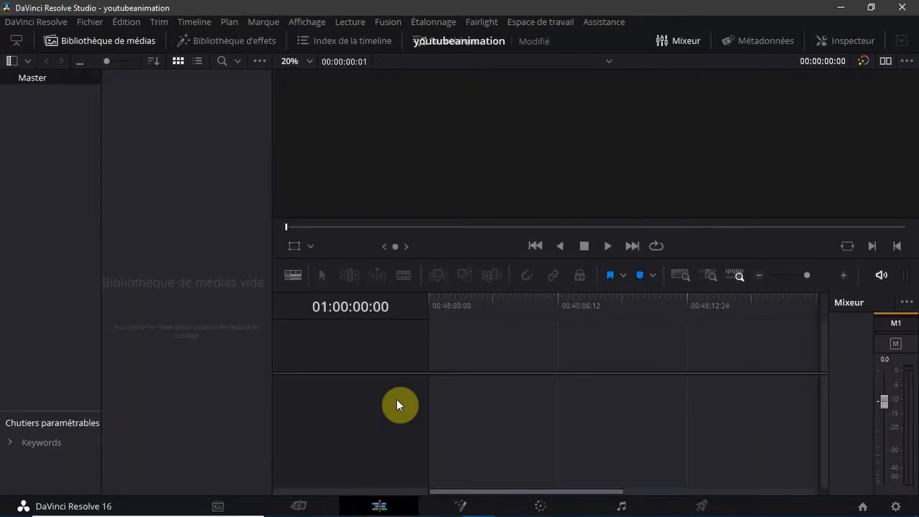
pyautogui.rightClick(209, 200)
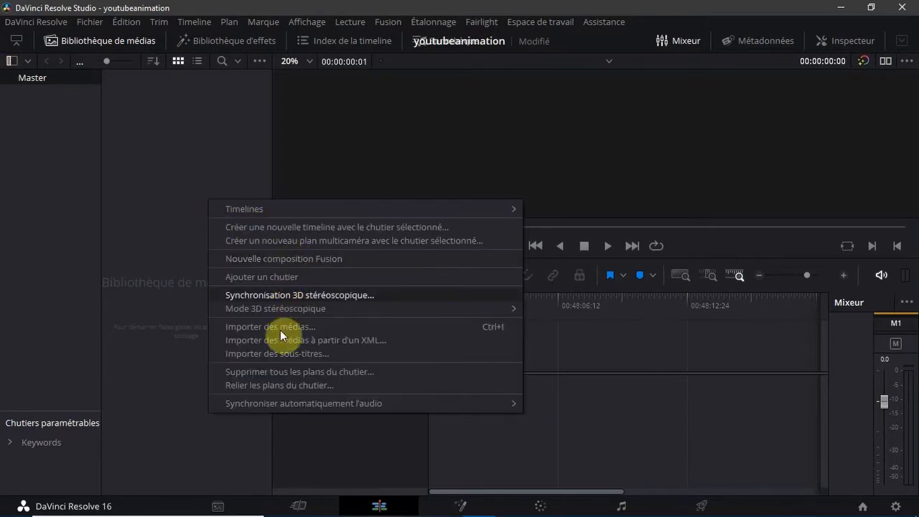
pyautogui.click(281, 257)
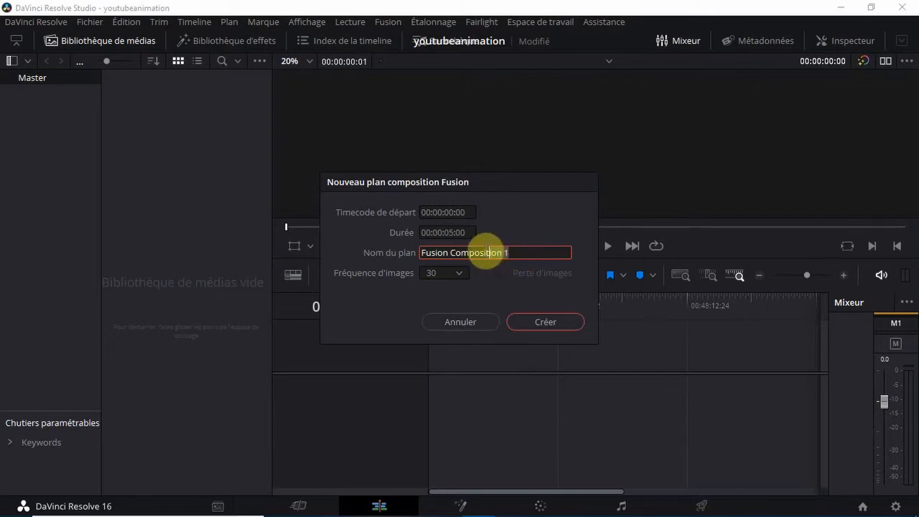
pyautogui.moveTo(487, 251); pyautogui.dragTo(474, 251)
pyautogui.press('BackSpace')
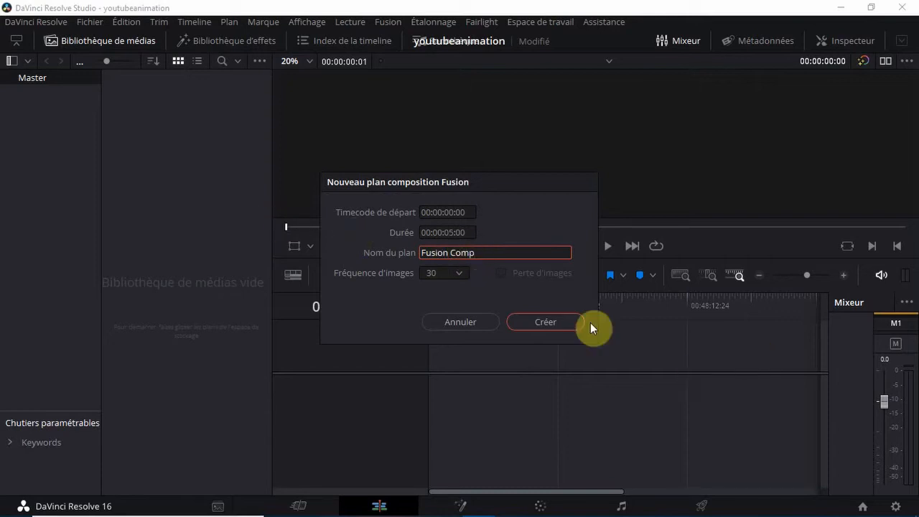
pyautogui.click(557, 317)
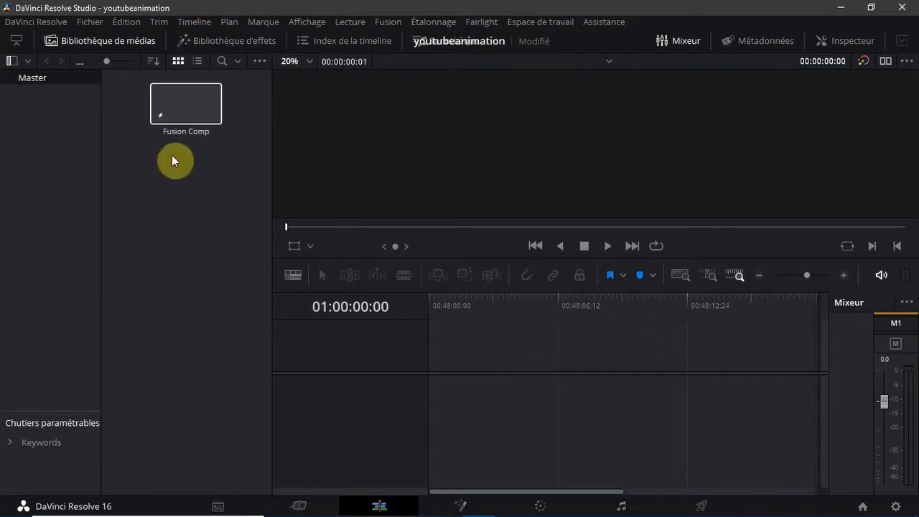
# Place the Fusion Comp clip on a new timeline and extend its end to about 8 seconds
pyautogui.click(178, 113)
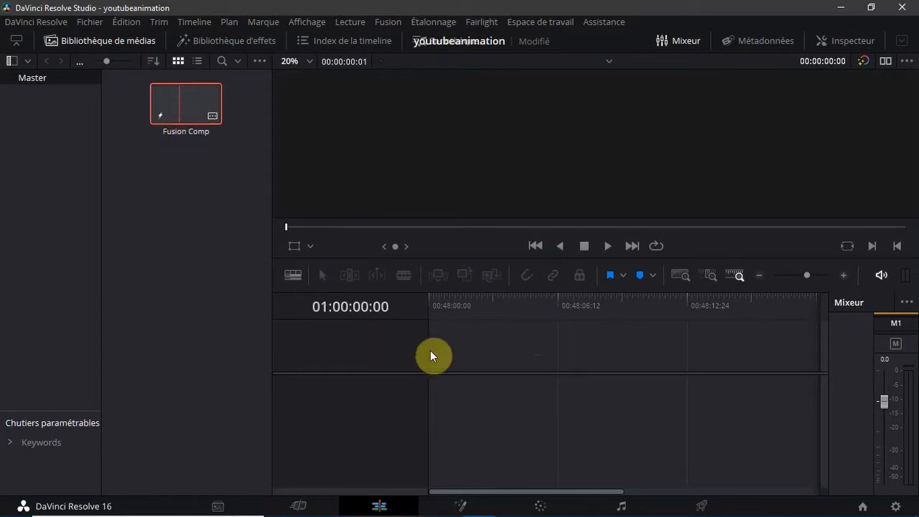
pyautogui.moveTo(430, 351); pyautogui.dragTo(476, 391)
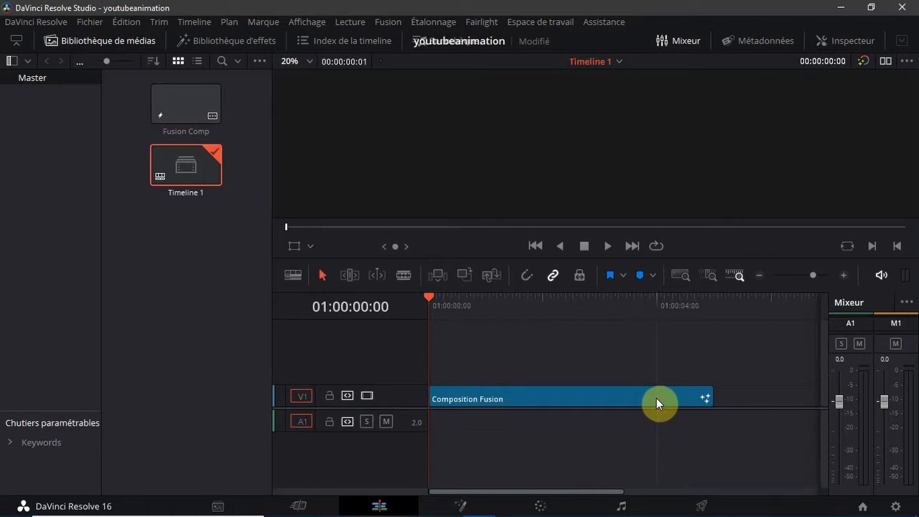
pyautogui.click(656, 397)
pyautogui.moveTo(708, 398); pyautogui.dragTo(682, 405)
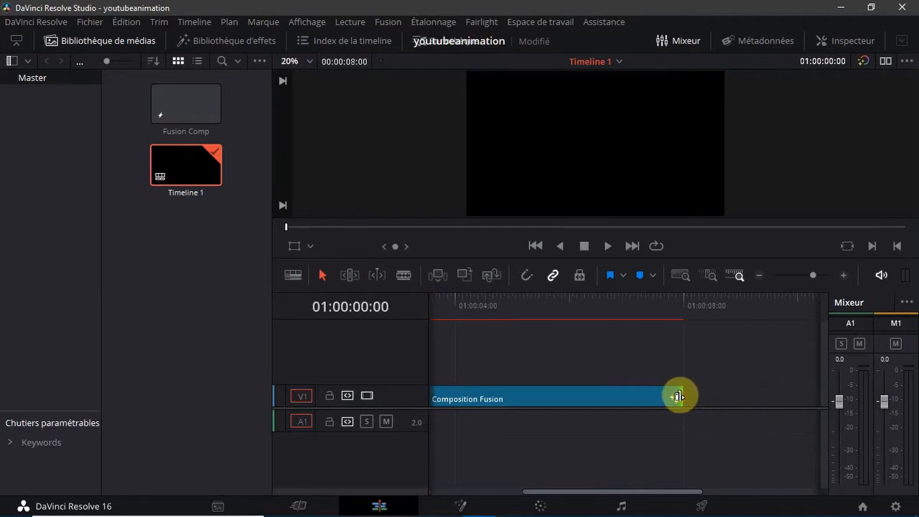
pyautogui.moveTo(680, 395); pyautogui.dragTo(682, 395)
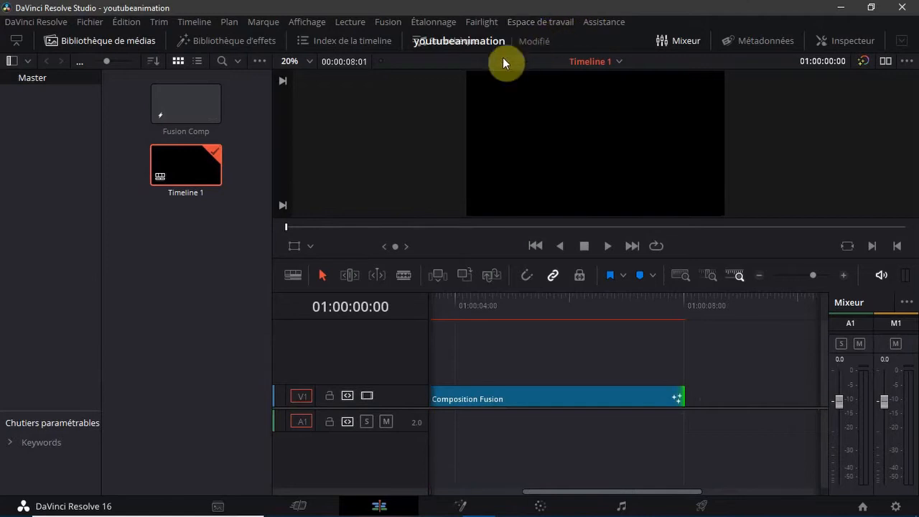
# Set the playback proxy mode to Half Resolution
pyautogui.click(361, 26)
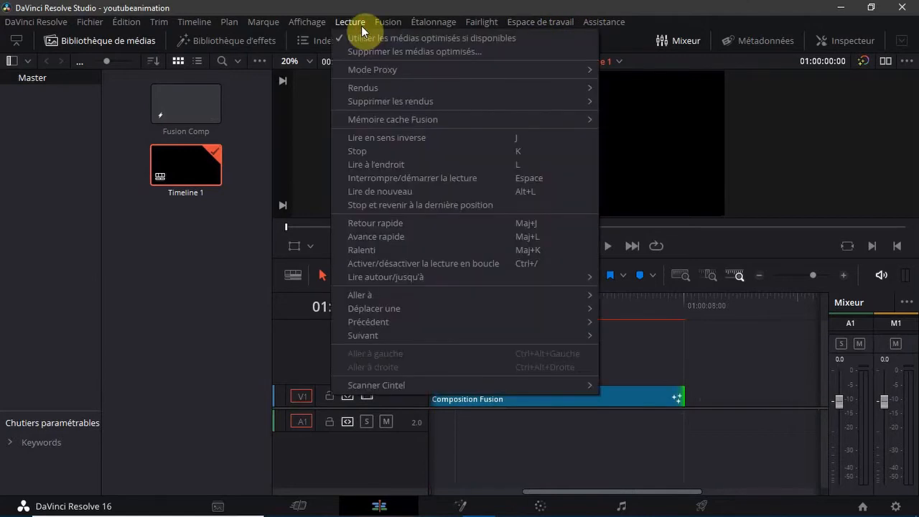
pyautogui.moveTo(368, 67)
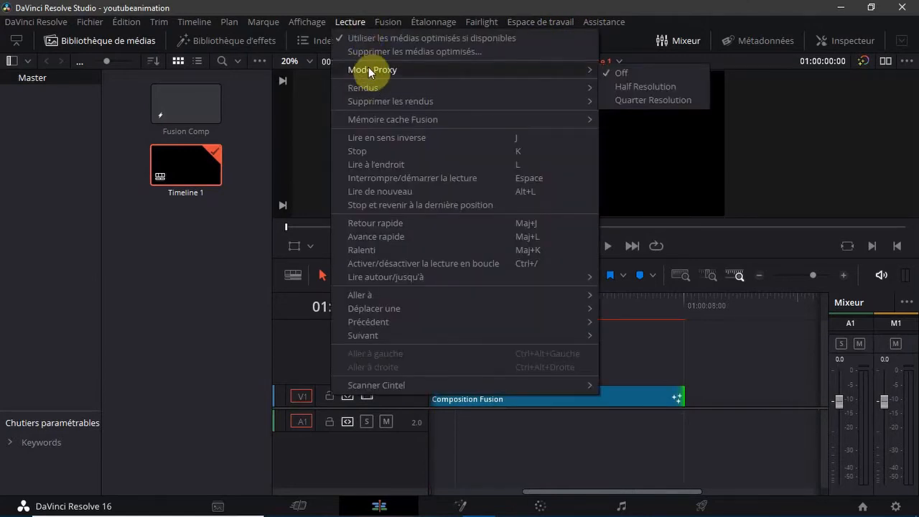
pyautogui.click(670, 87)
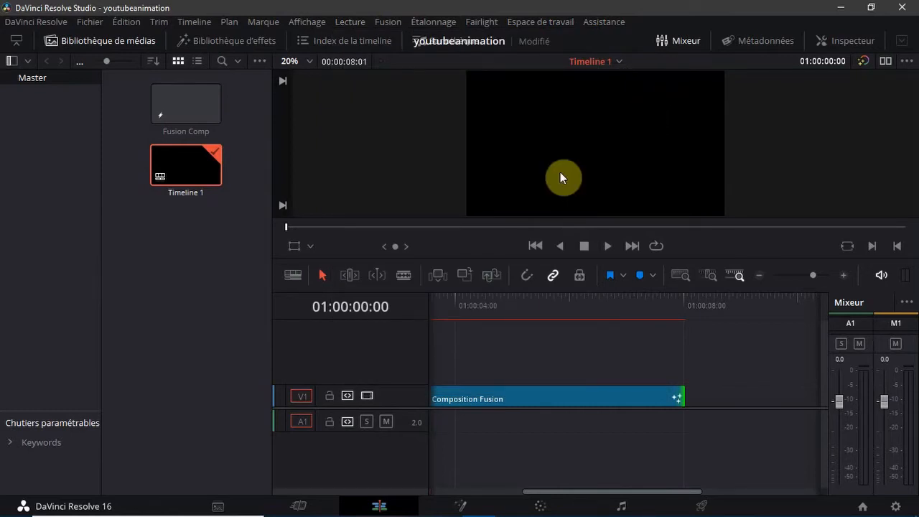
# Switch to the Fusion workspace and widen the node graph over the Keyframes area
pyautogui.click(462, 506)
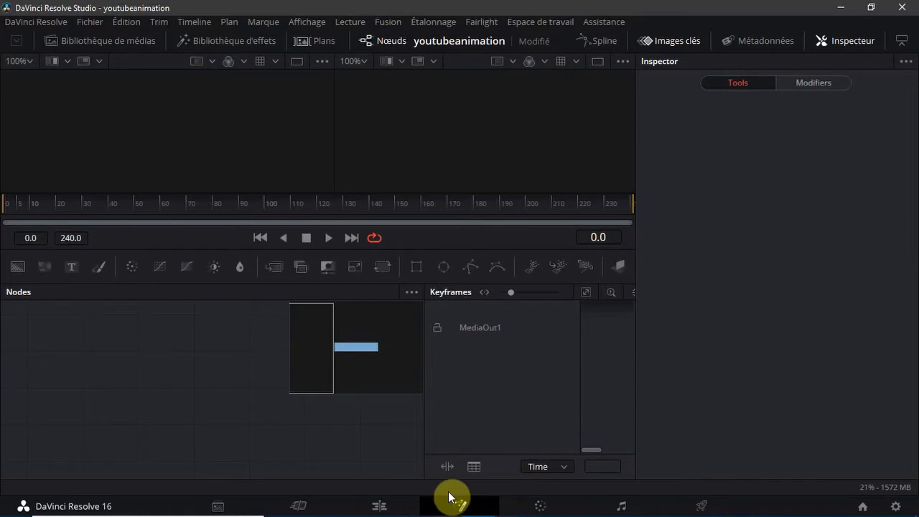
pyautogui.press('XF86AudioLowerVolume')
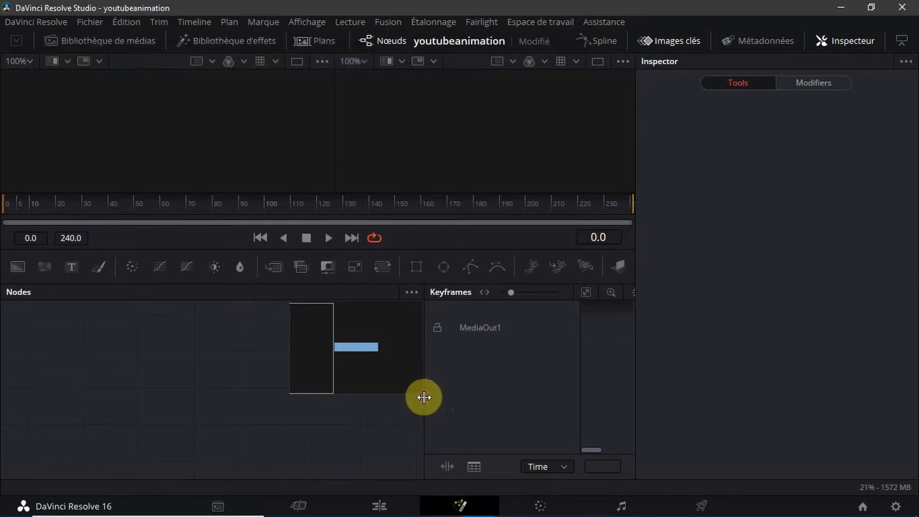
pyautogui.moveTo(424, 398); pyautogui.dragTo(704, 399)
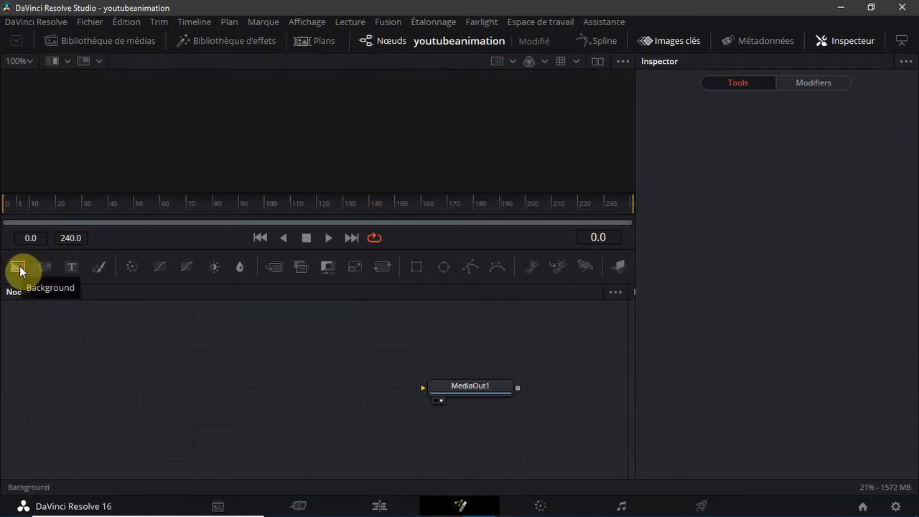
# Add a Background node masked by a Rectangle at the node graph's lower left, with only the Background selected
pyautogui.moveTo(20, 271); pyautogui.dragTo(43, 359)
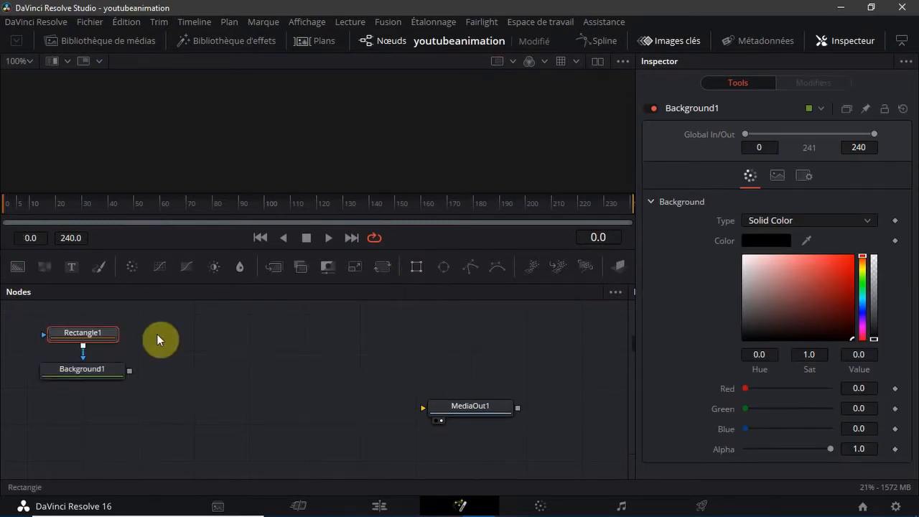
pyautogui.moveTo(113, 375); pyautogui.dragTo(212, 336)
pyautogui.moveTo(2, 296); pyautogui.dragTo(25, 432)
pyautogui.moveTo(69, 344); pyautogui.dragTo(41, 453)
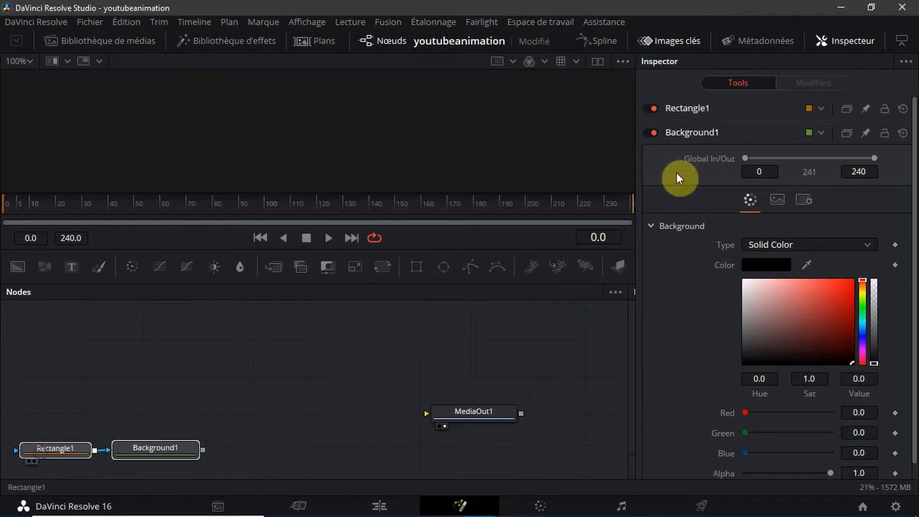
pyautogui.click(221, 358)
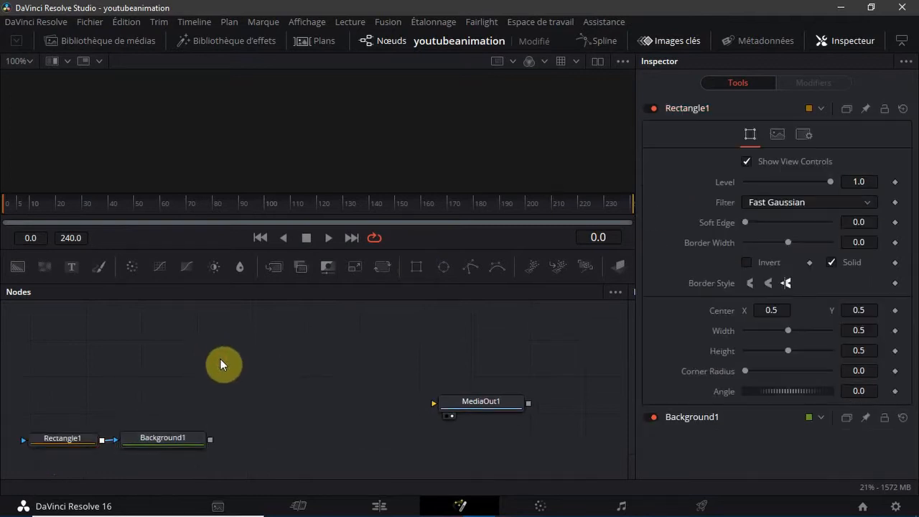
pyautogui.click(181, 435)
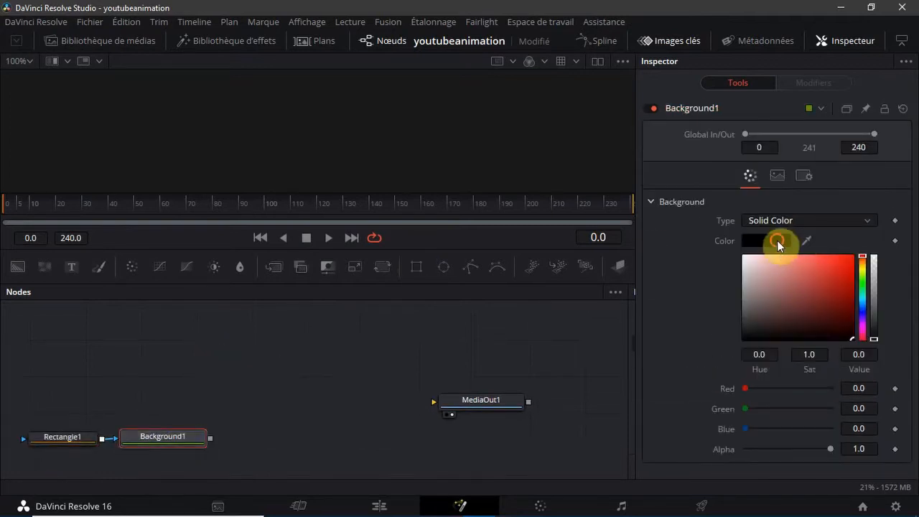
pyautogui.click(778, 241)
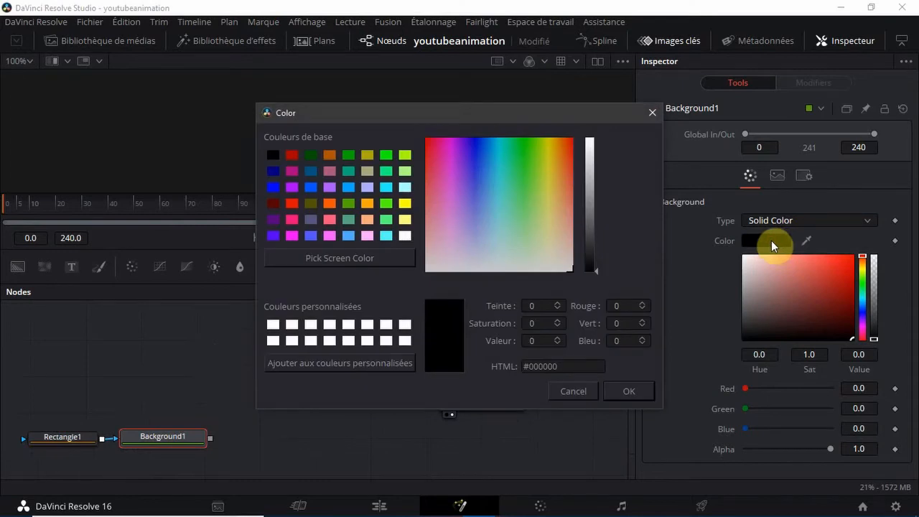
pyautogui.click(660, 101)
pyautogui.click(653, 112)
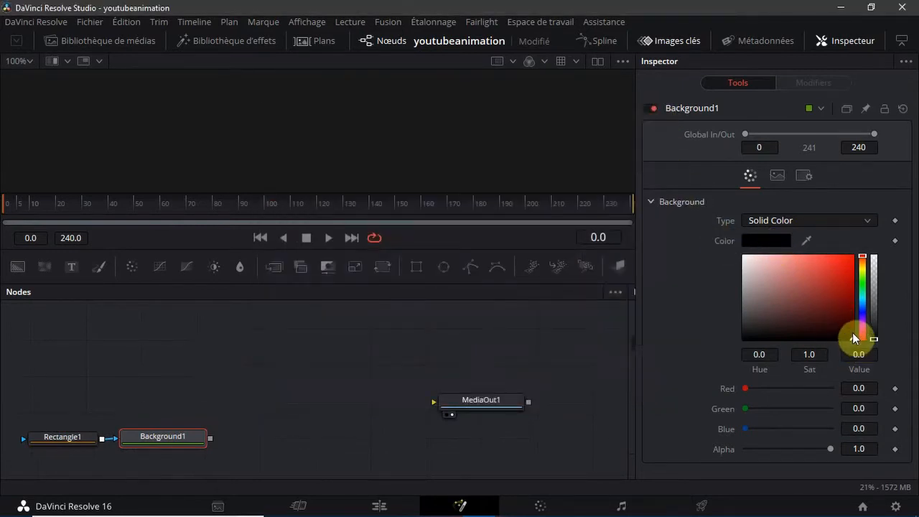
# Set the Background node's colour to dark red with value 0.586 and green and blue at 0.0
pyautogui.moveTo(851, 337); pyautogui.dragTo(841, 289)
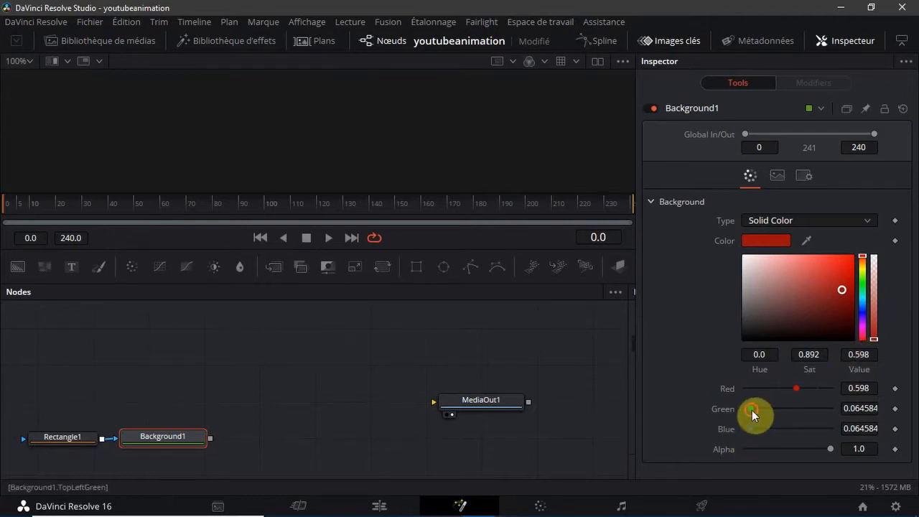
pyautogui.moveTo(751, 408); pyautogui.dragTo(644, 437)
pyautogui.click(865, 355)
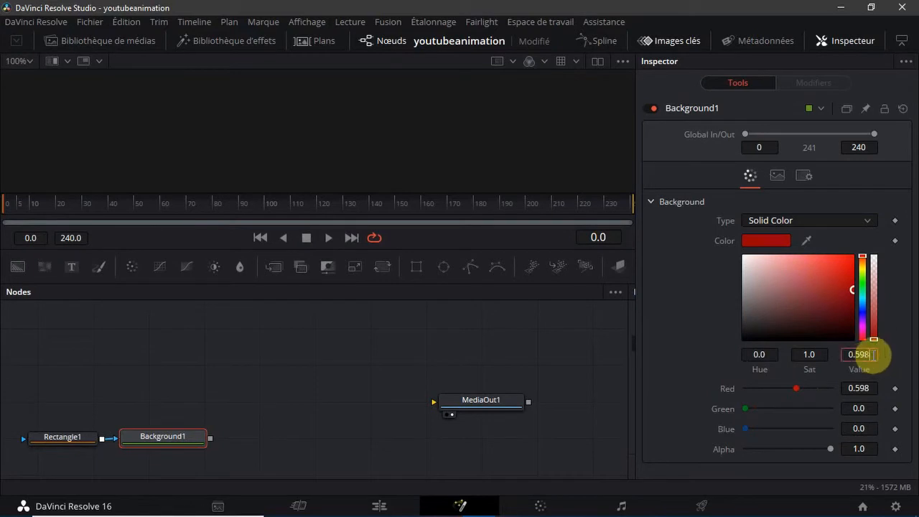
pyautogui.press('BackSpace')
pyautogui.press('BackSpace')
pyautogui.write('86')
pyautogui.press('Tab')
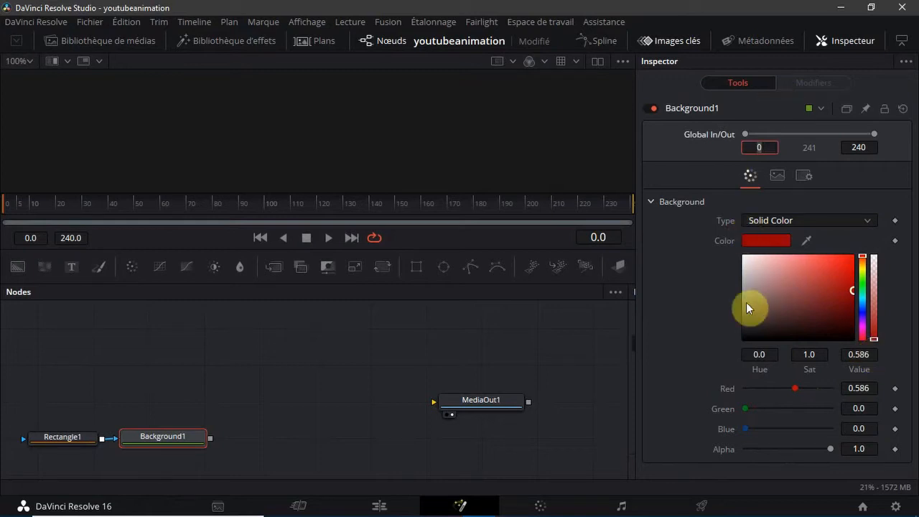
pyautogui.click(700, 314)
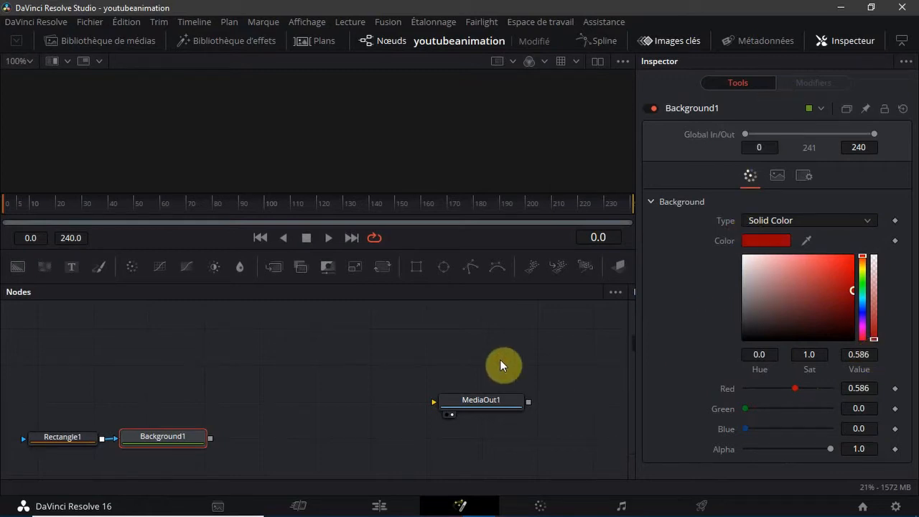
# Import the two bell images, cursor-12471, cursor-12479 and red-logo-png-1140 from the Téléchargements folder into the media pool
pyautogui.click(130, 353)
pyautogui.moveTo(79, 436); pyautogui.dragTo(79, 436)
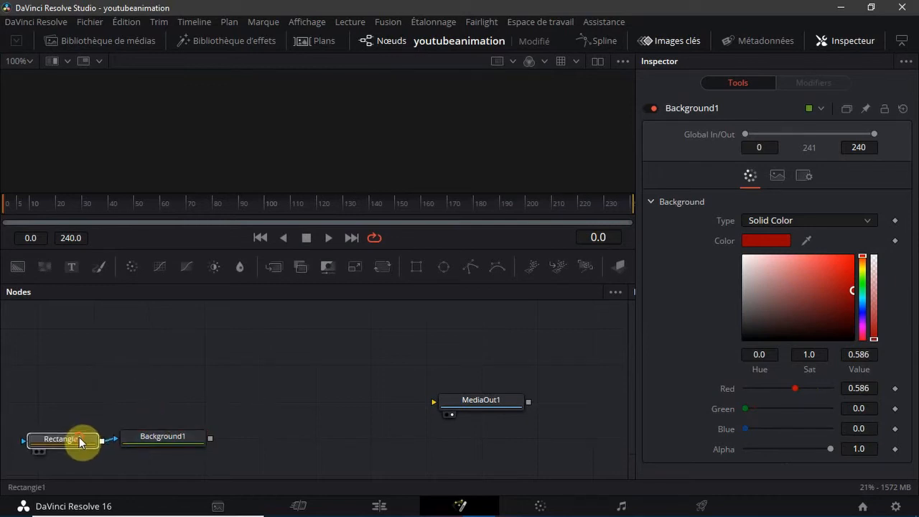
pyautogui.click(127, 37)
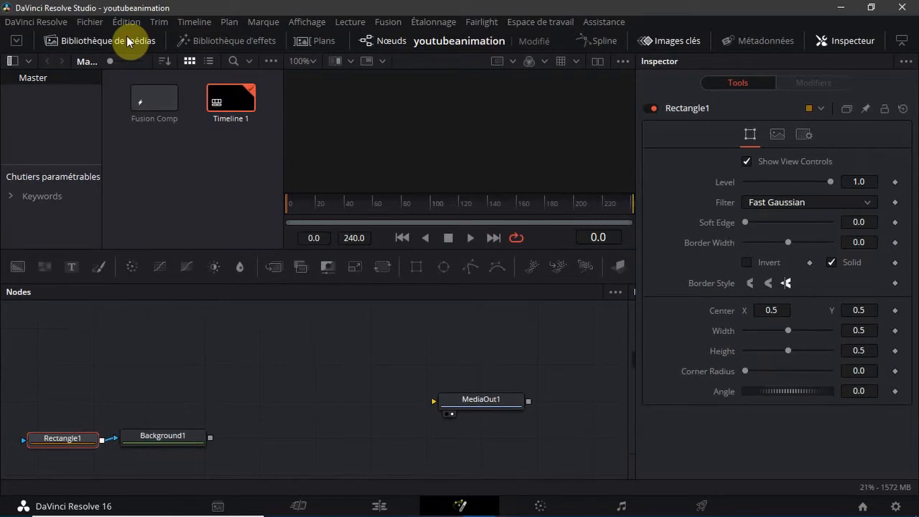
pyautogui.rightClick(168, 170)
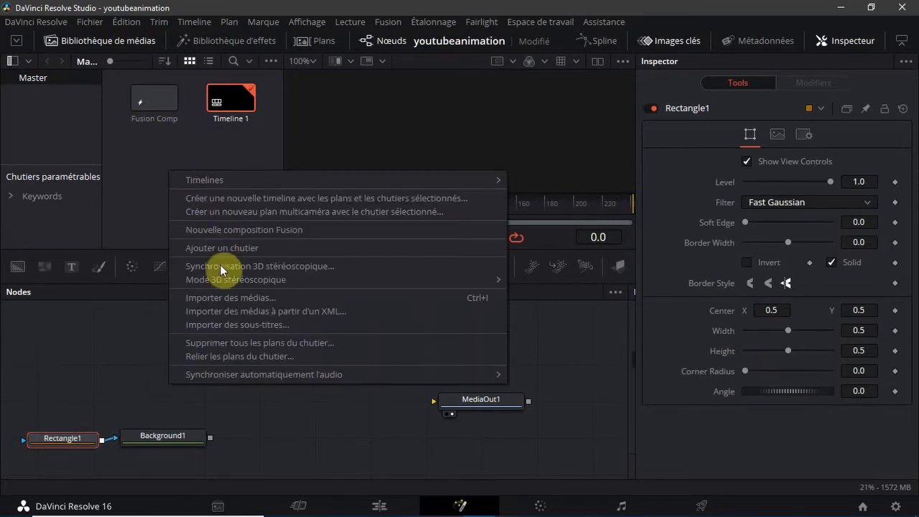
pyautogui.click(225, 301)
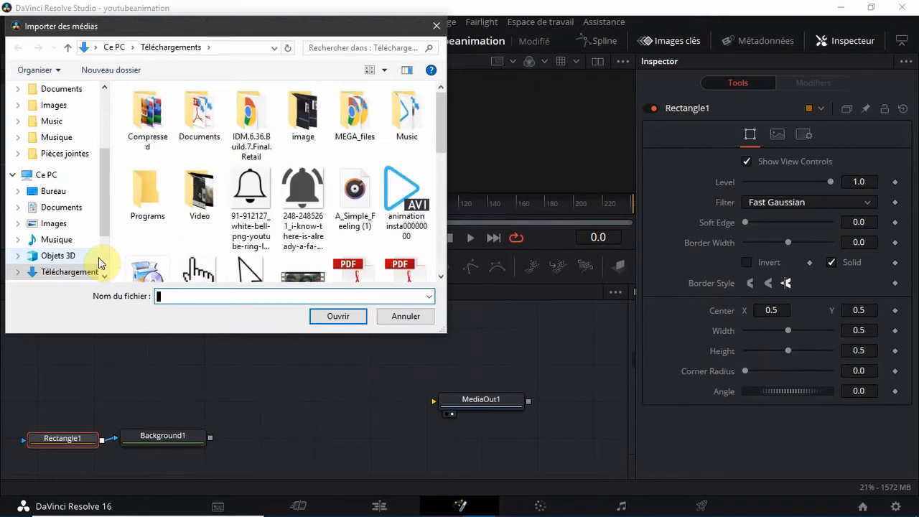
pyautogui.click(261, 228)
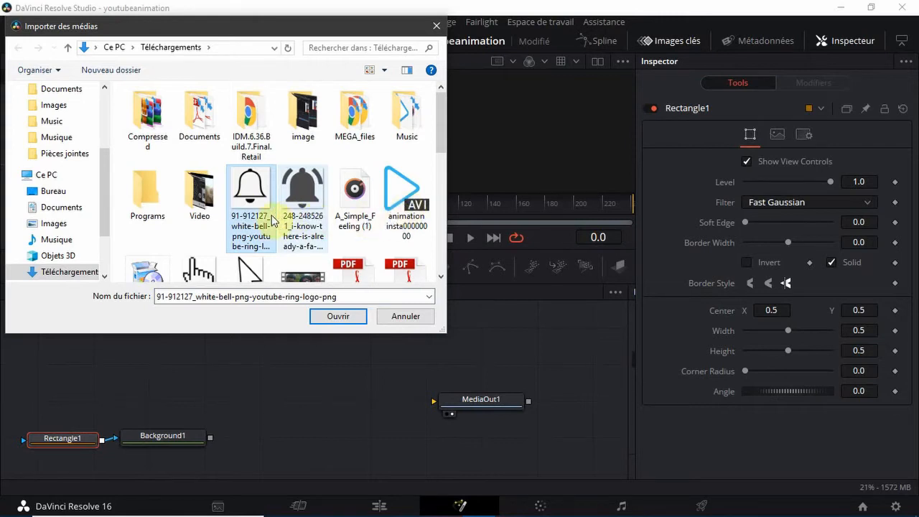
pyautogui.keyDown('ctrl'); pyautogui.click(300, 219); pyautogui.keyUp('ctrl')
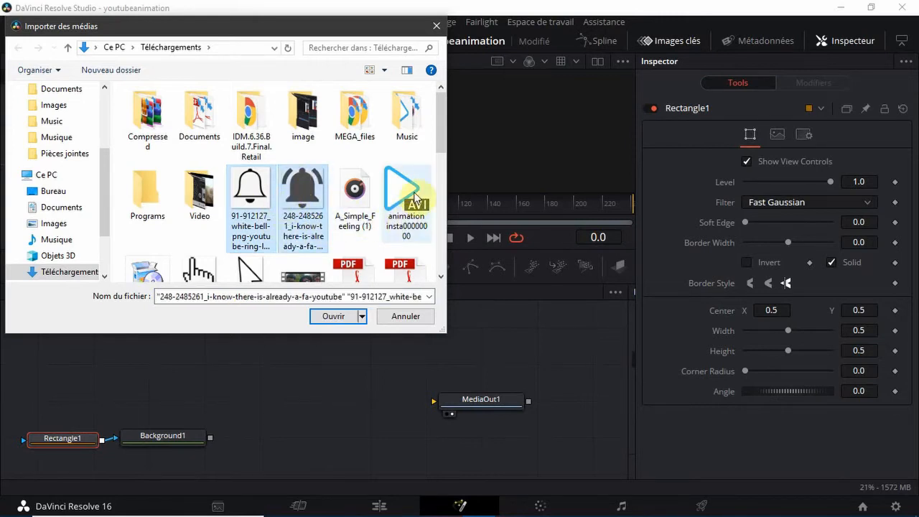
pyautogui.scroll(-4, 444, 146)
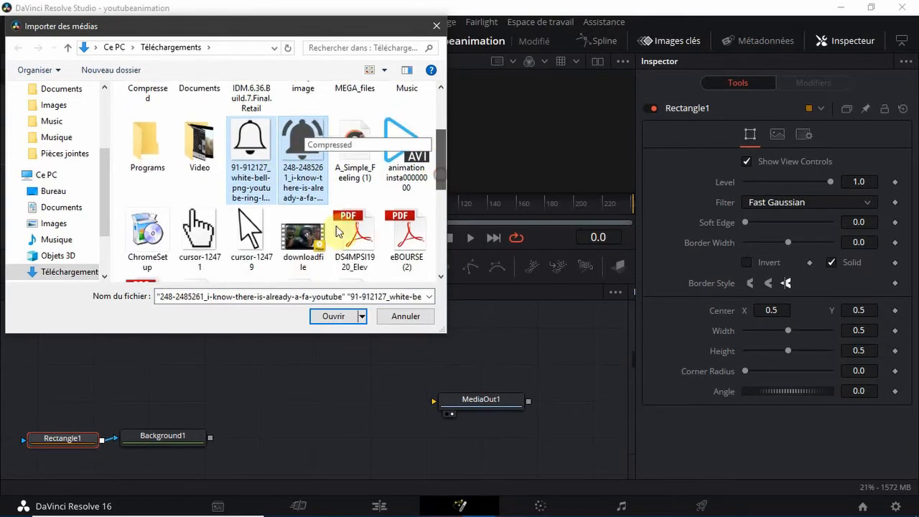
pyautogui.keyDown('ctrl'); pyautogui.click(216, 188); pyautogui.keyUp('ctrl')
pyautogui.keyDown('ctrl'); pyautogui.click(244, 161); pyautogui.keyUp('ctrl')
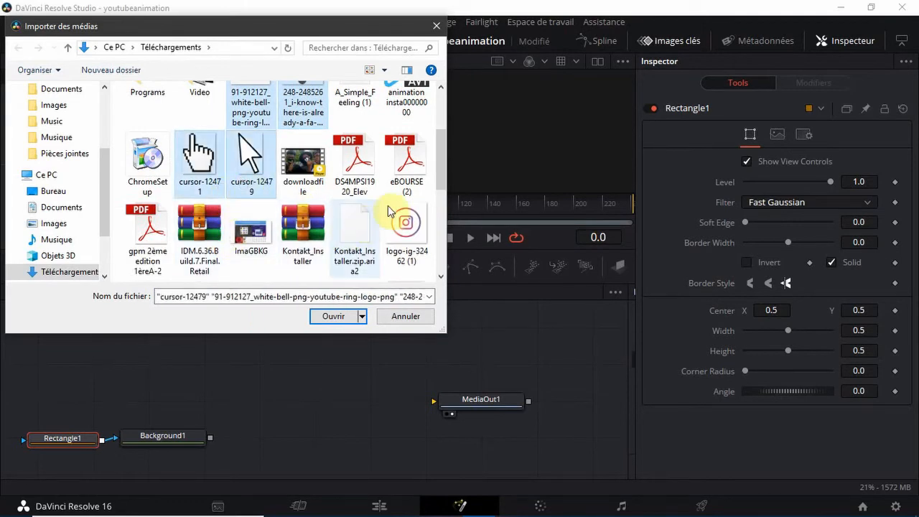
pyautogui.moveTo(443, 185); pyautogui.dragTo(440, 218)
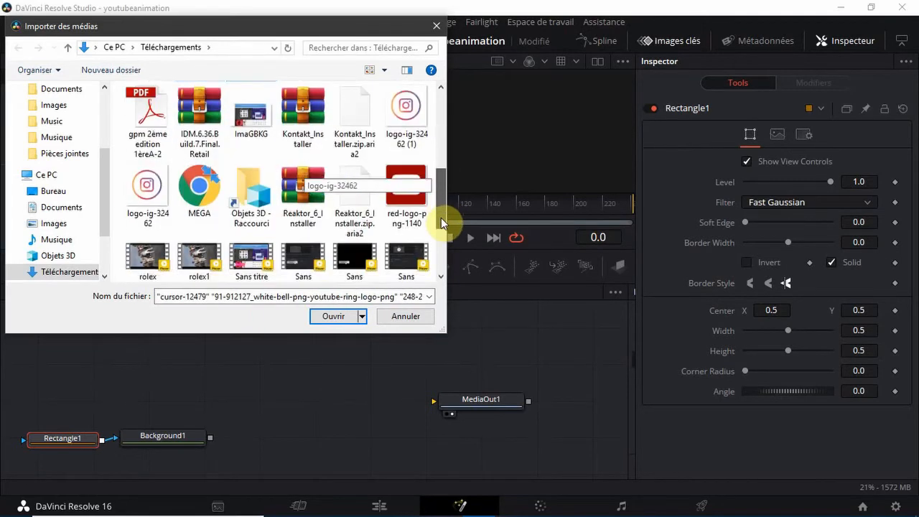
pyautogui.keyDown('ctrl'); pyautogui.click(391, 188); pyautogui.keyUp('ctrl')
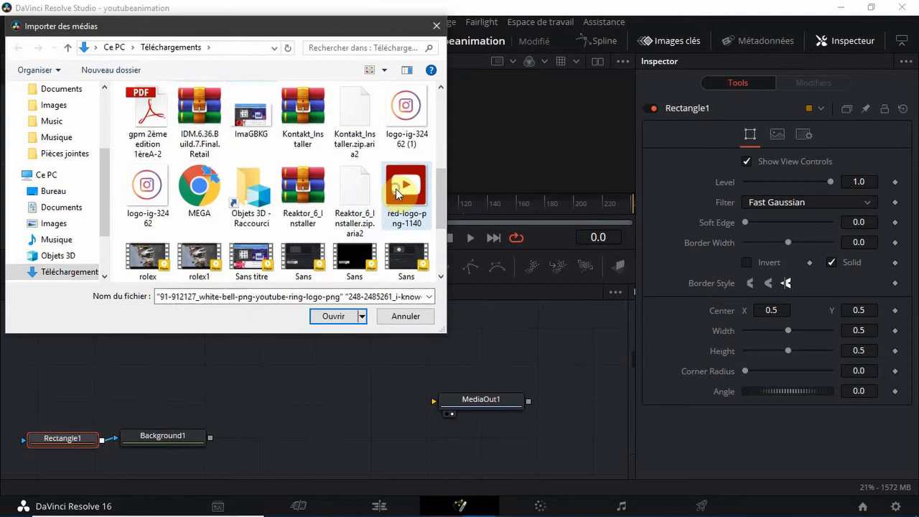
pyautogui.click(333, 315)
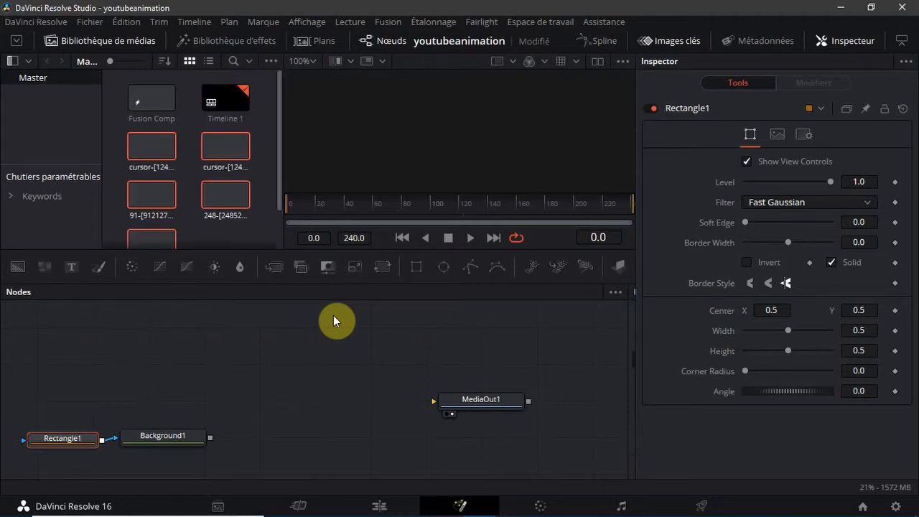
# Add the red-logo-png image to the node graph above the Rectangle node and rename its node logoyoutube
pyautogui.click(217, 235)
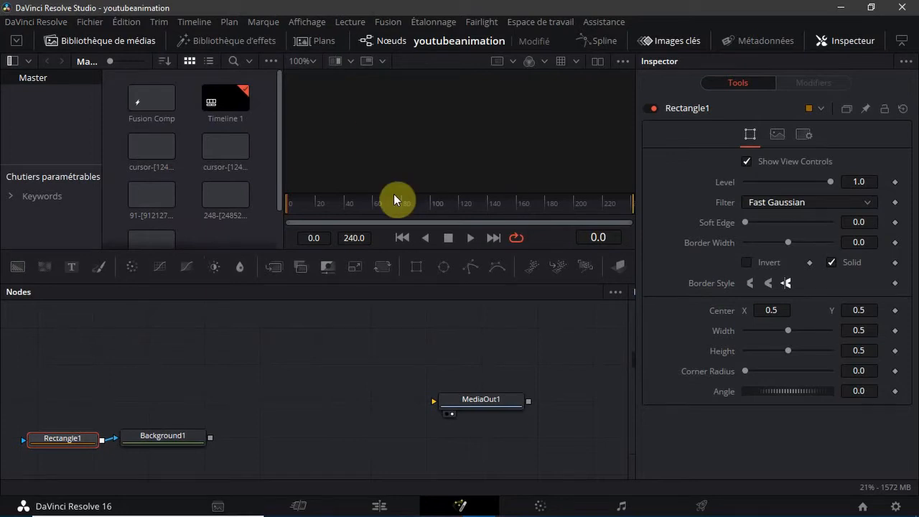
pyautogui.scroll(-1, 208, 187)
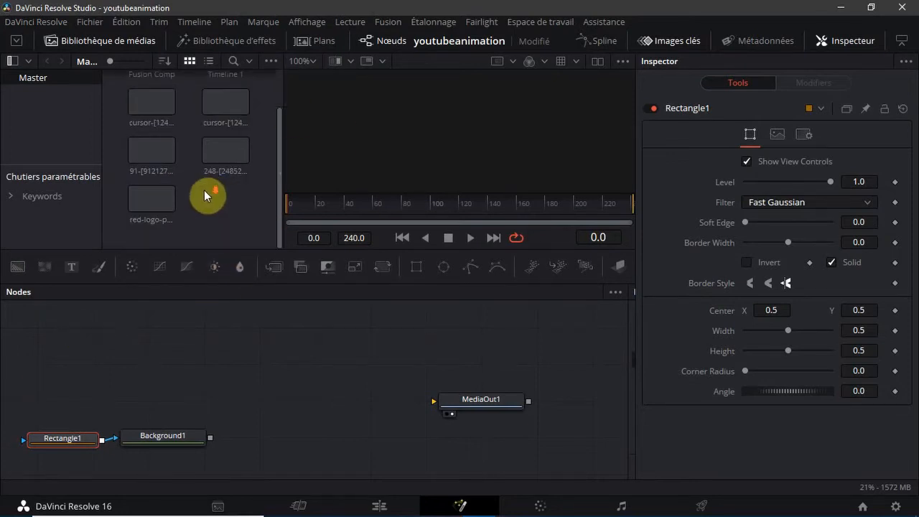
pyautogui.click(145, 201)
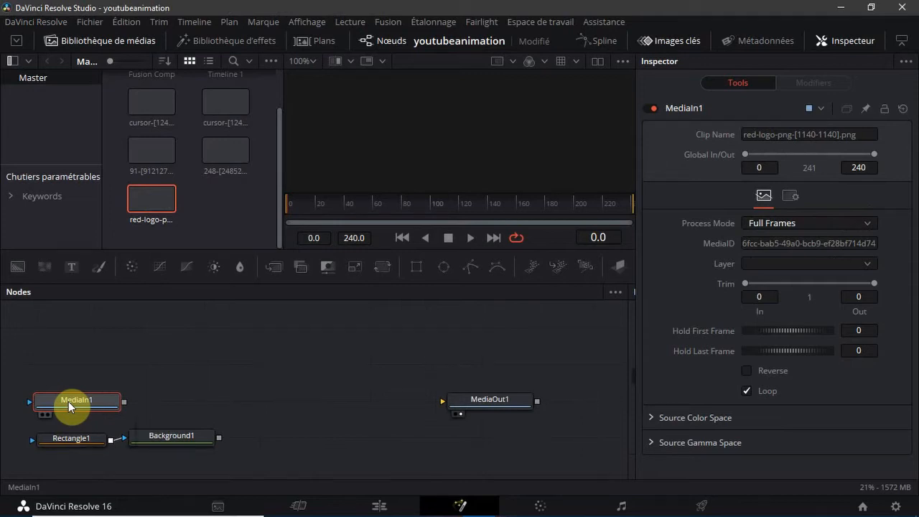
pyautogui.press('F2')
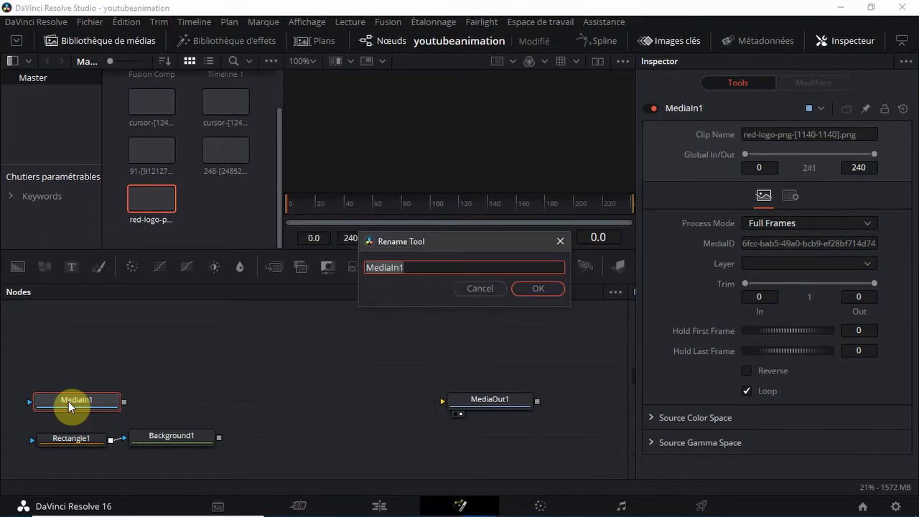
pyautogui.write('logoyoutu')
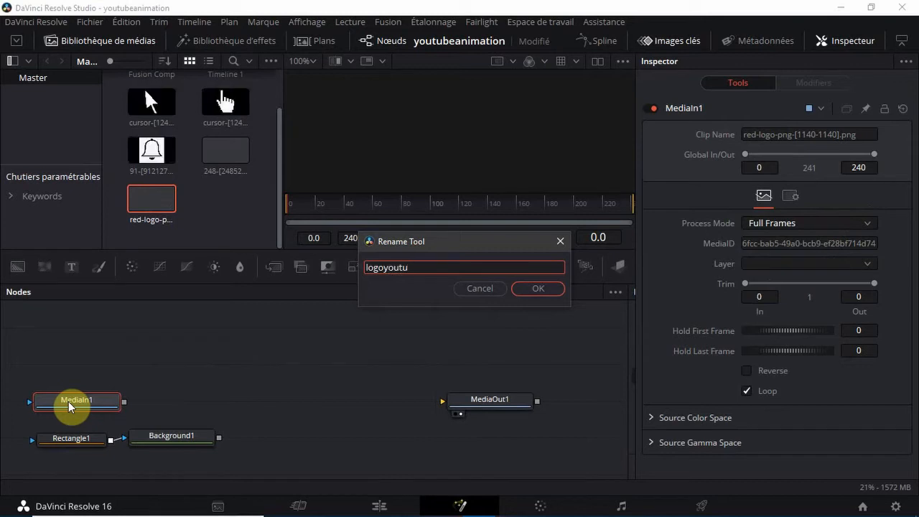
pyautogui.write('be')
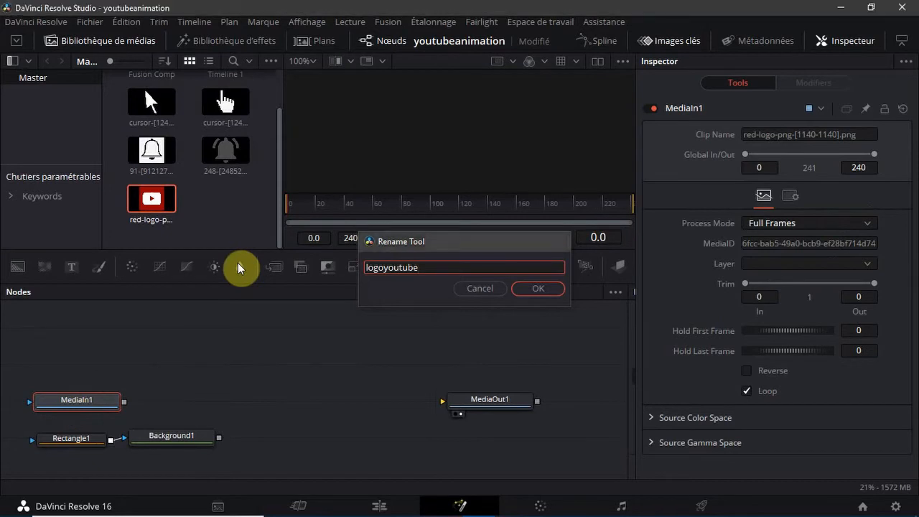
pyautogui.press('Return')
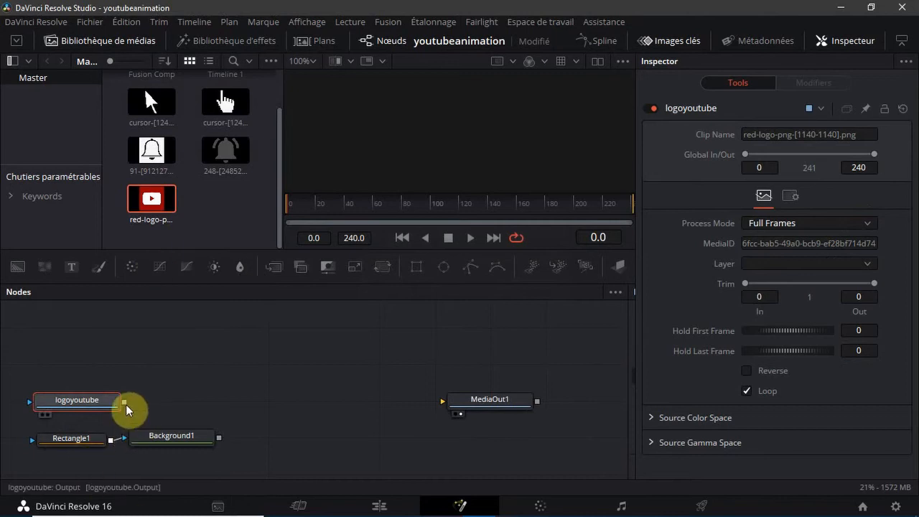
# Merge logoyoutube as foreground over the Background node and show the Merge result in the viewer
pyautogui.moveTo(126, 407); pyautogui.dragTo(172, 395)
pyautogui.moveTo(84, 400); pyautogui.dragTo(66, 389)
pyautogui.moveTo(213, 401)
pyautogui.mouseDown()
pyautogui.moveTo(201, 402)
pyautogui.moveTo(229, 398)
pyautogui.moveTo(215, 401)
pyautogui.mouseUp()
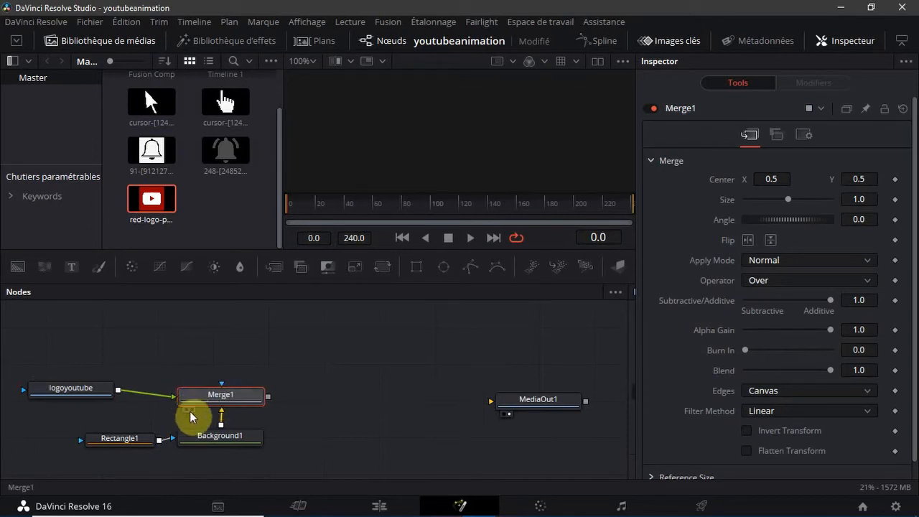
pyautogui.click(227, 153)
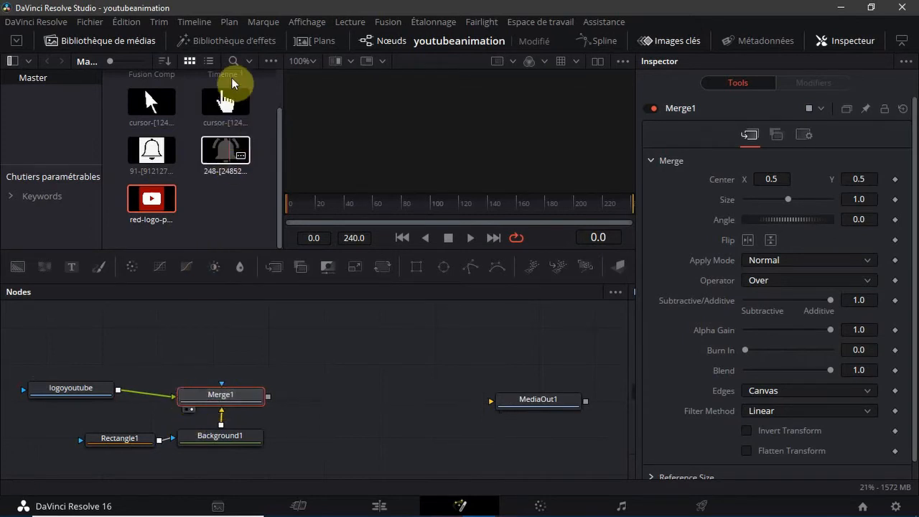
# Insert a Transform node between logoyoutube and the Merge, hide the media pool, and scale the logo down to about 0.162
pyautogui.click(89, 387)
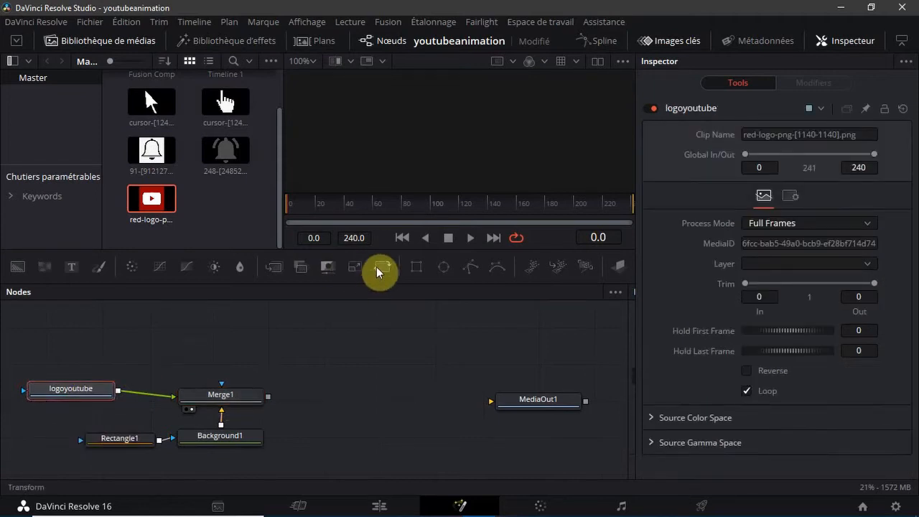
pyautogui.click(379, 269)
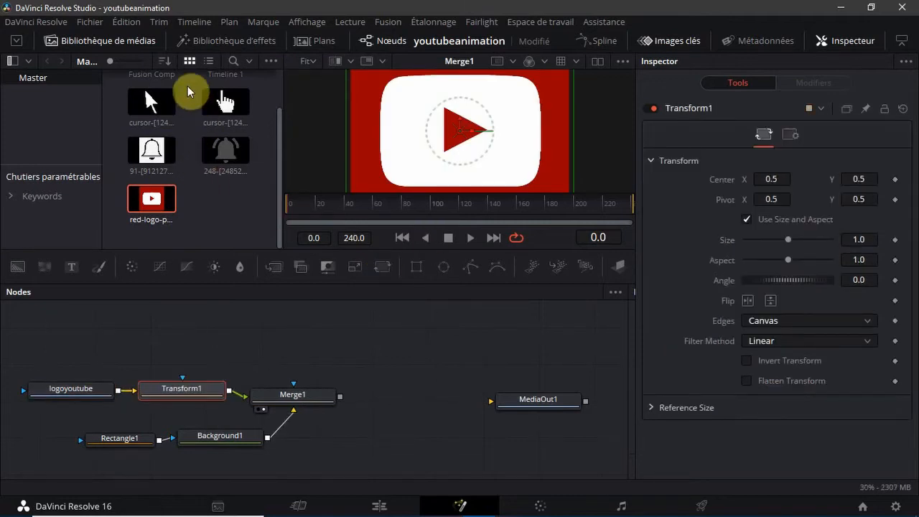
pyautogui.click(132, 43)
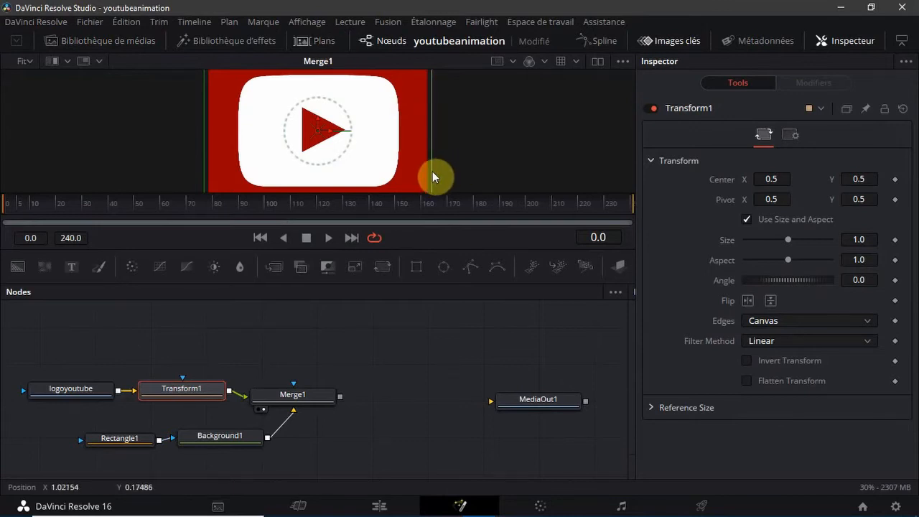
pyautogui.moveTo(432, 171); pyautogui.dragTo(302, 149)
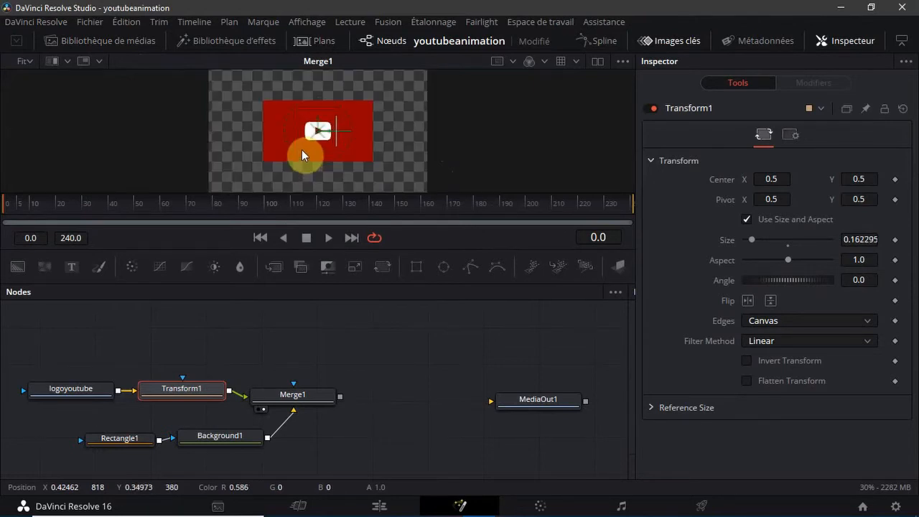
# Set the Rectangle mask's height to 0.228 and its width to 0.4
pyautogui.click(115, 436)
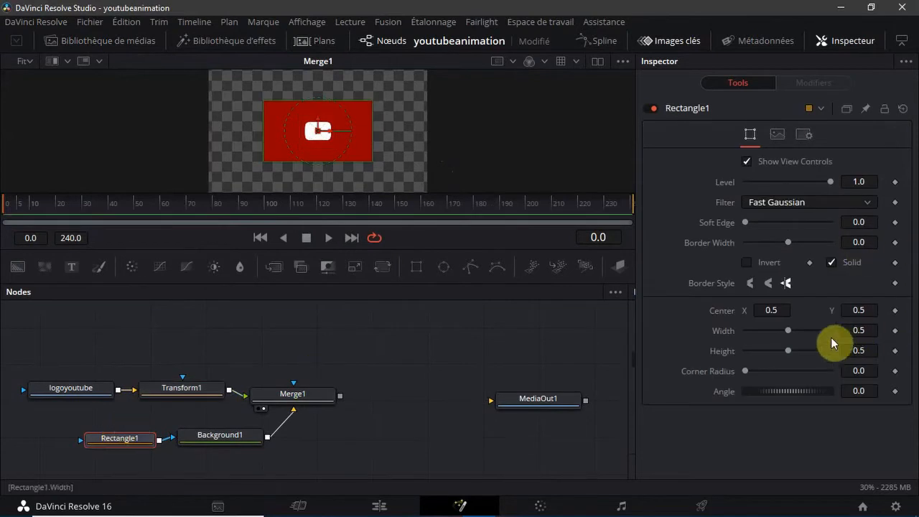
pyautogui.click(874, 349)
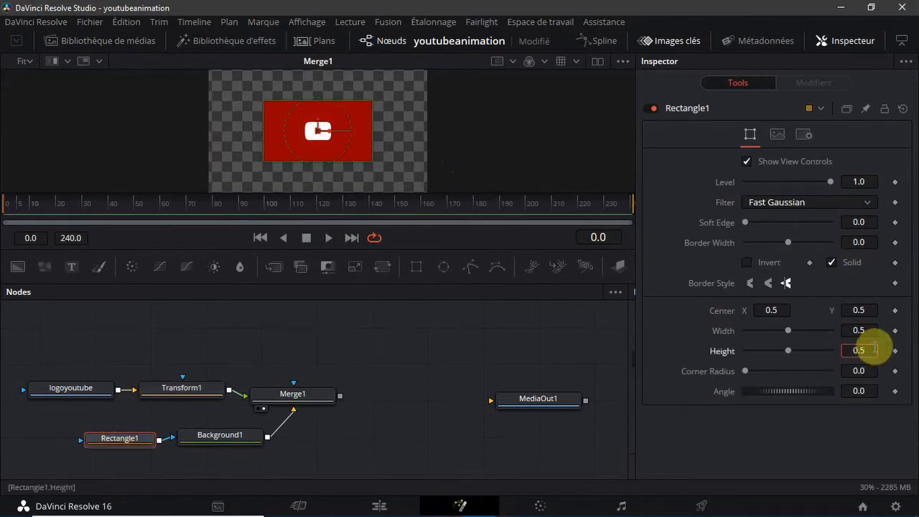
pyautogui.press('BackSpace')
pyautogui.write('228')
pyautogui.press('Tab')
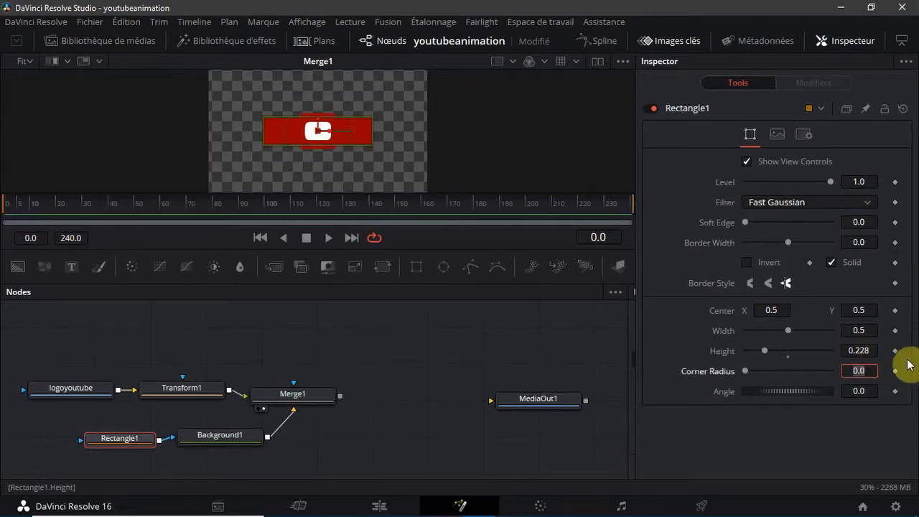
pyautogui.click(869, 330)
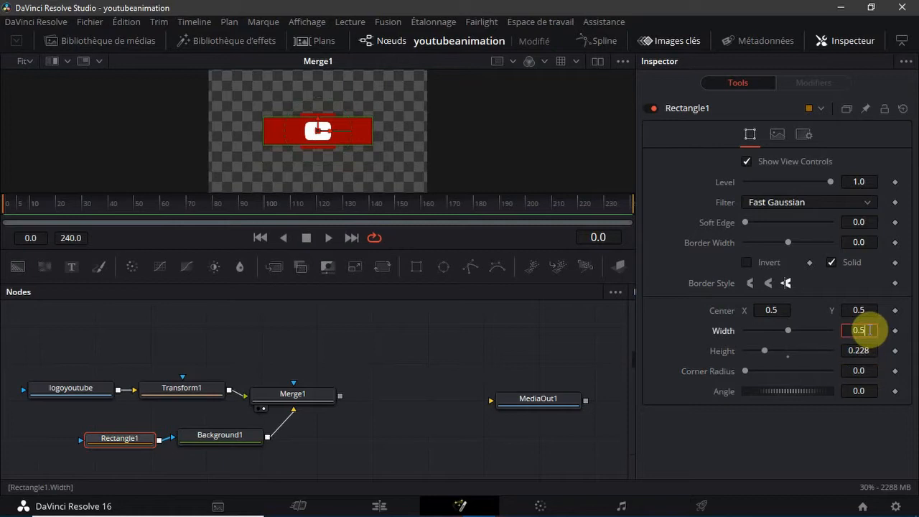
pyautogui.write('4')
pyautogui.press('Tab')
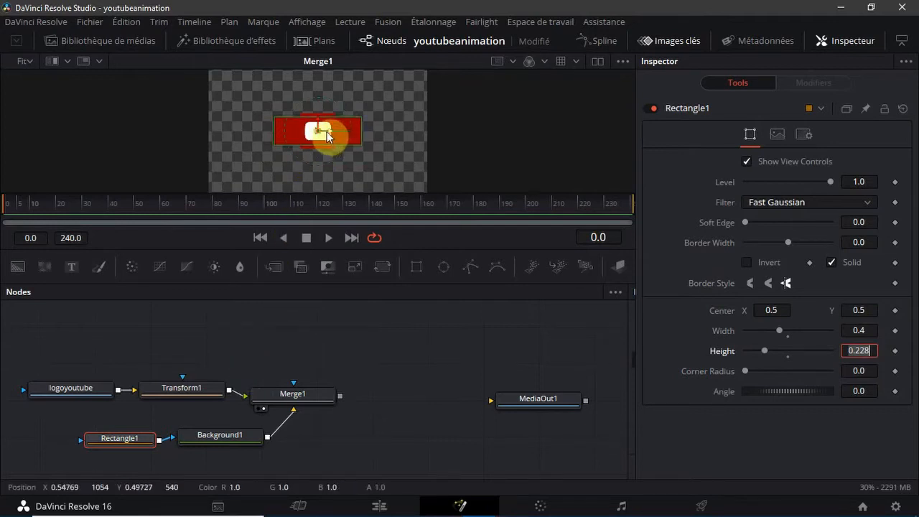
# Move the logo near the red bar's left end at Center X about 0.388 and size it to about 0.122, matching the bar's height
pyautogui.click(166, 389)
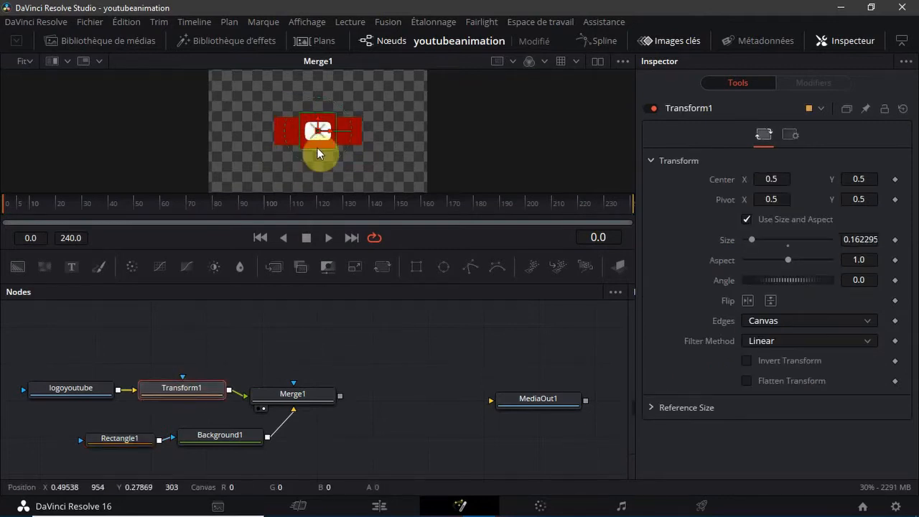
pyautogui.moveTo(316, 148); pyautogui.dragTo(317, 142)
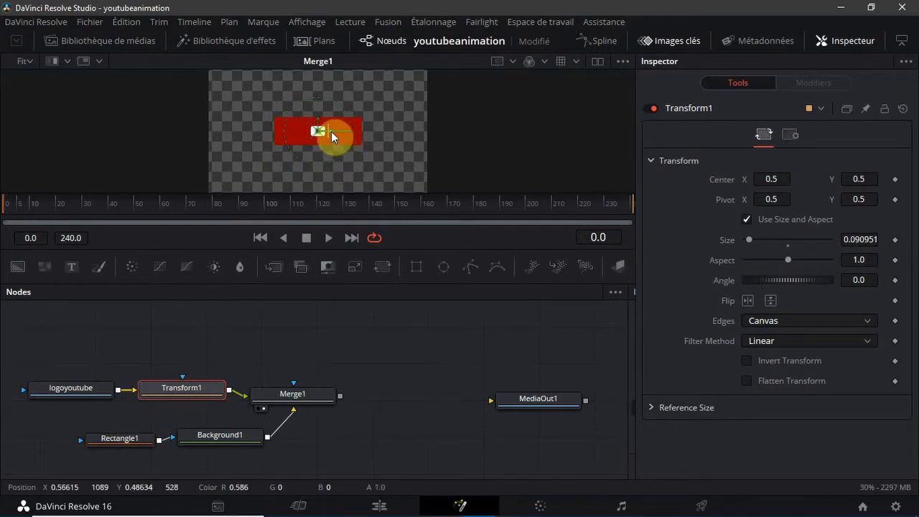
pyautogui.moveTo(322, 131); pyautogui.dragTo(297, 139)
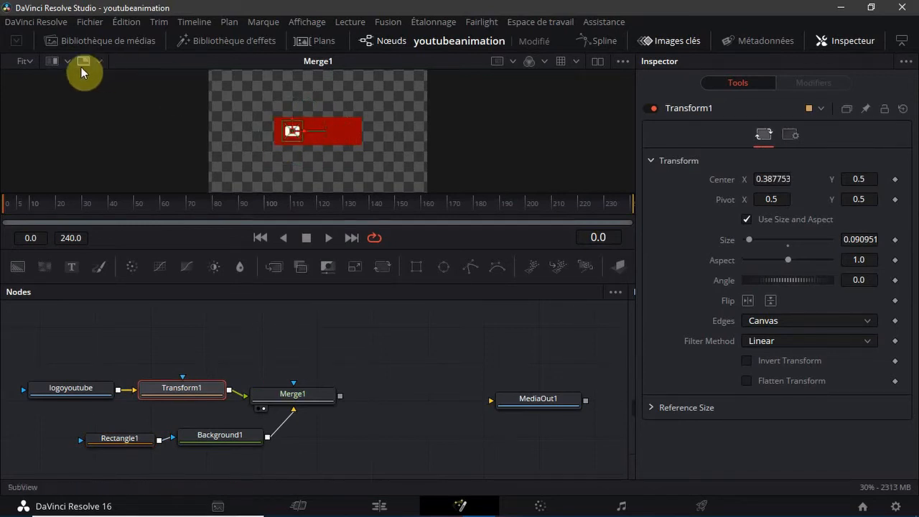
pyautogui.click(33, 63)
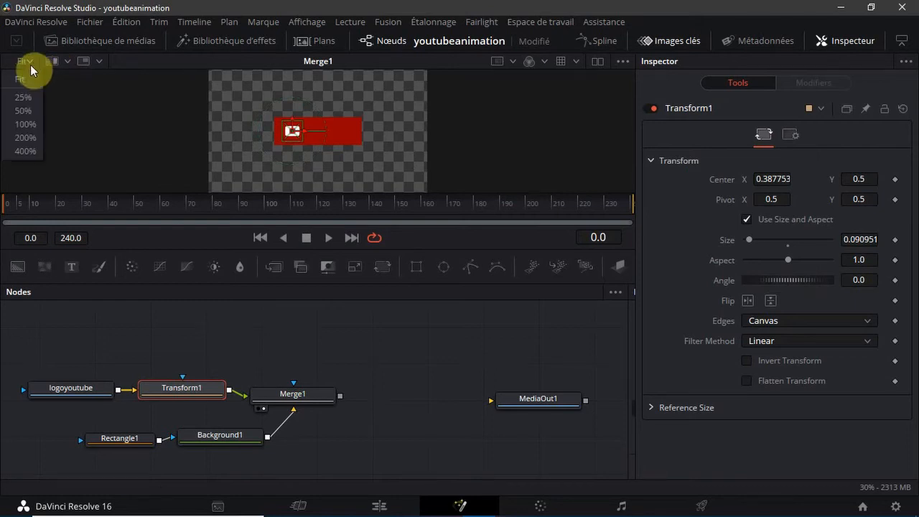
pyautogui.click(24, 111)
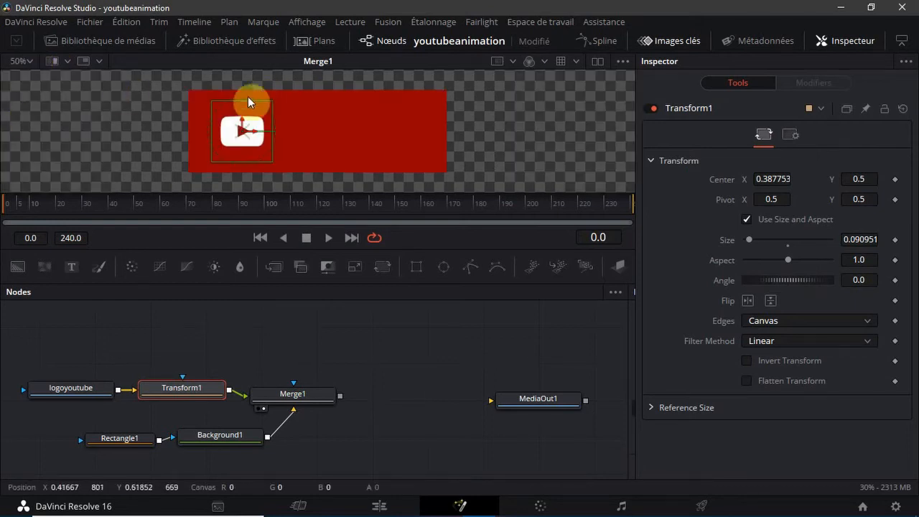
pyautogui.moveTo(243, 100); pyautogui.dragTo(242, 91)
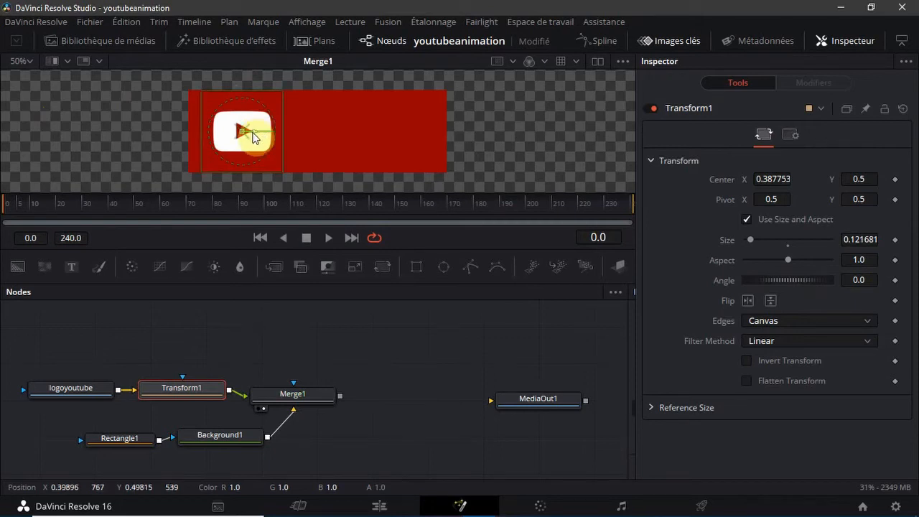
# Move the logo flush against the red bar's left edge, at Center X about 0.371
pyautogui.moveTo(253, 135); pyautogui.dragTo(241, 138)
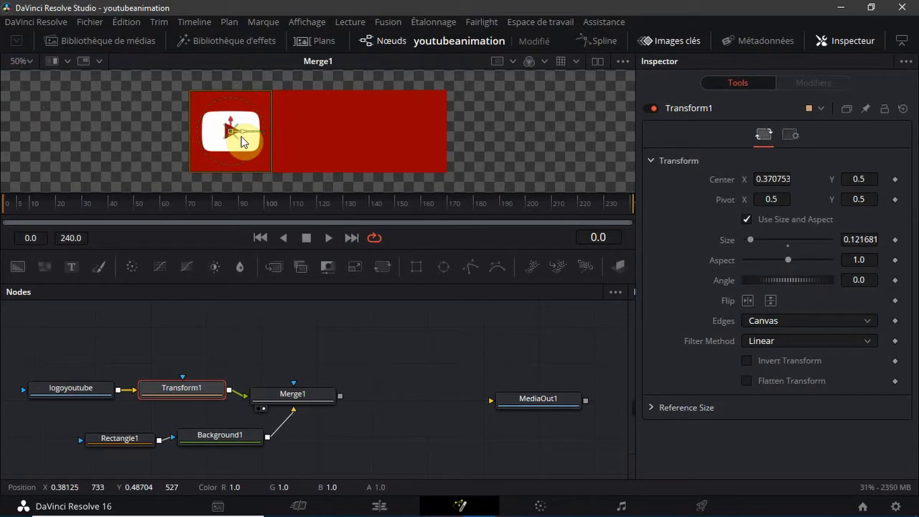
pyautogui.click(424, 386)
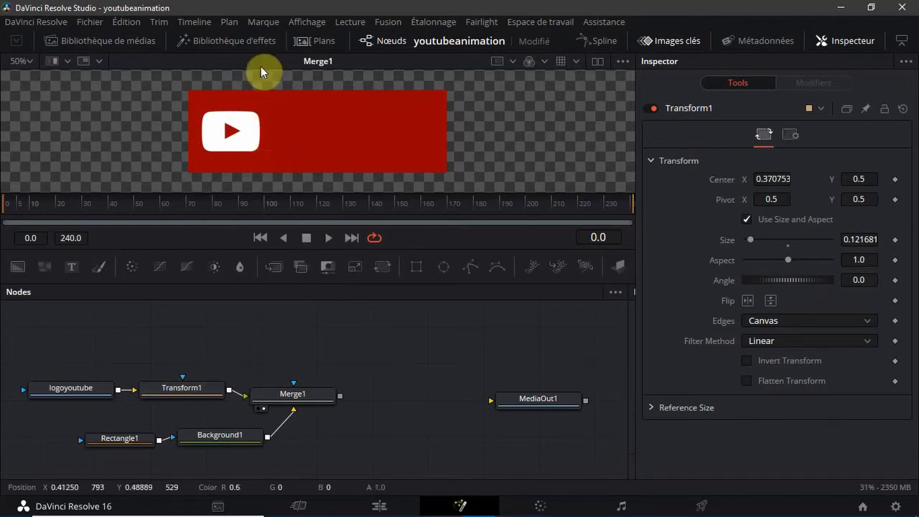
# Match the Background color to the logo's red by adjusting its Value to 0.58 and fine-tuning Red to about 0.598
pyautogui.click(233, 437)
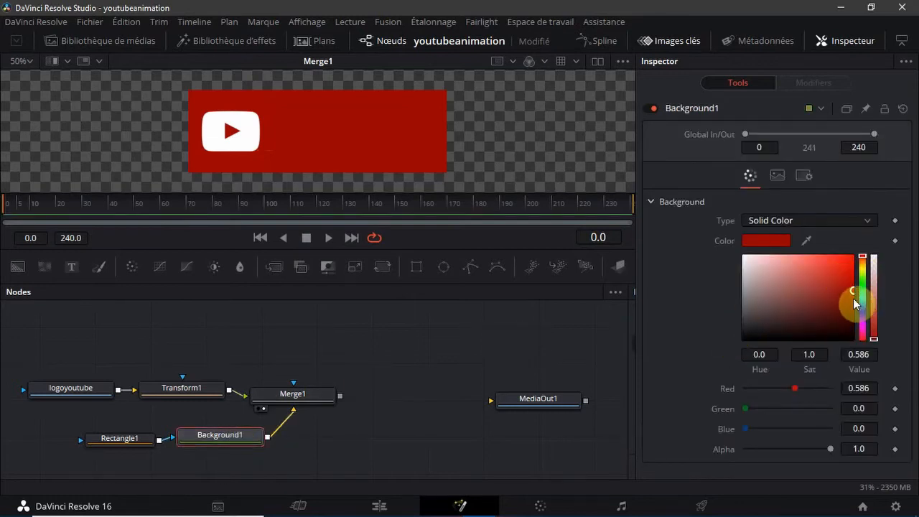
pyautogui.moveTo(850, 291)
pyautogui.mouseDown()
pyautogui.moveTo(862, 305)
pyautogui.moveTo(841, 301)
pyautogui.moveTo(851, 287)
pyautogui.moveTo(852, 297)
pyautogui.mouseUp()
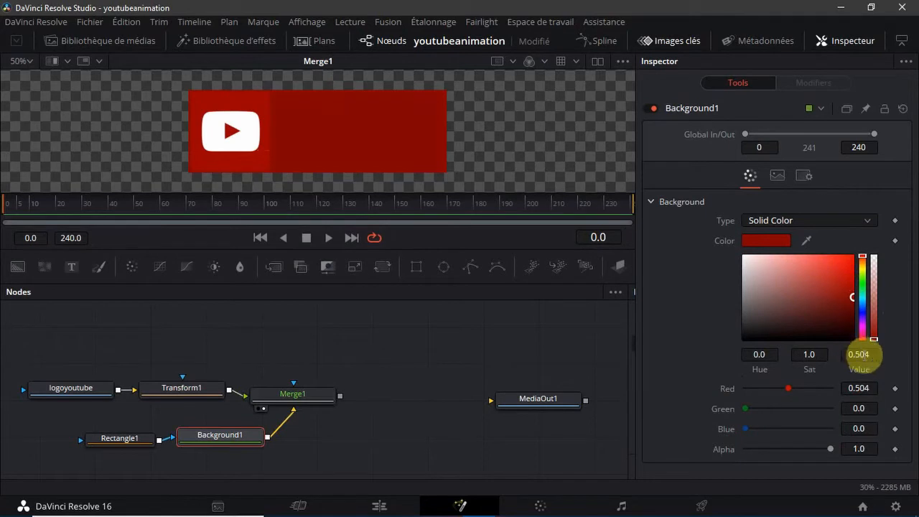
pyautogui.click(859, 354)
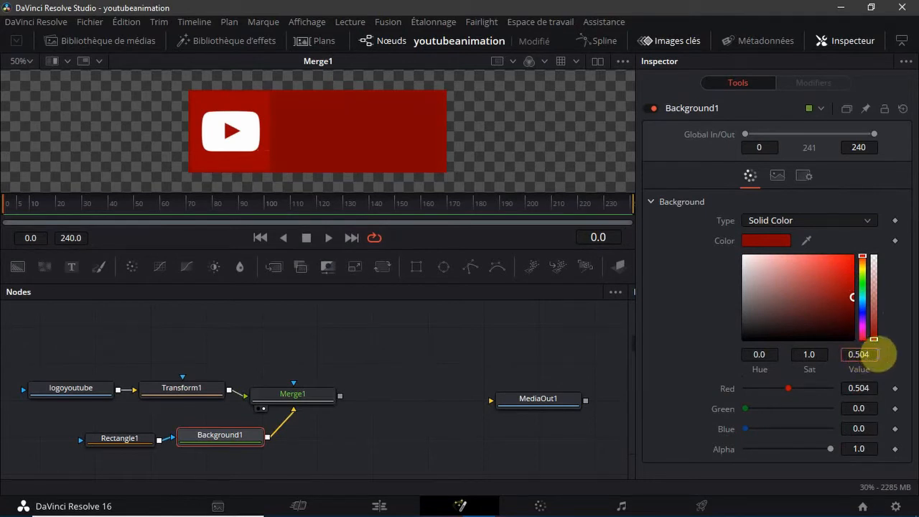
pyautogui.press('BackSpace')
pyautogui.press('BackSpace')
pyautogui.write('80')
pyautogui.press('Return')
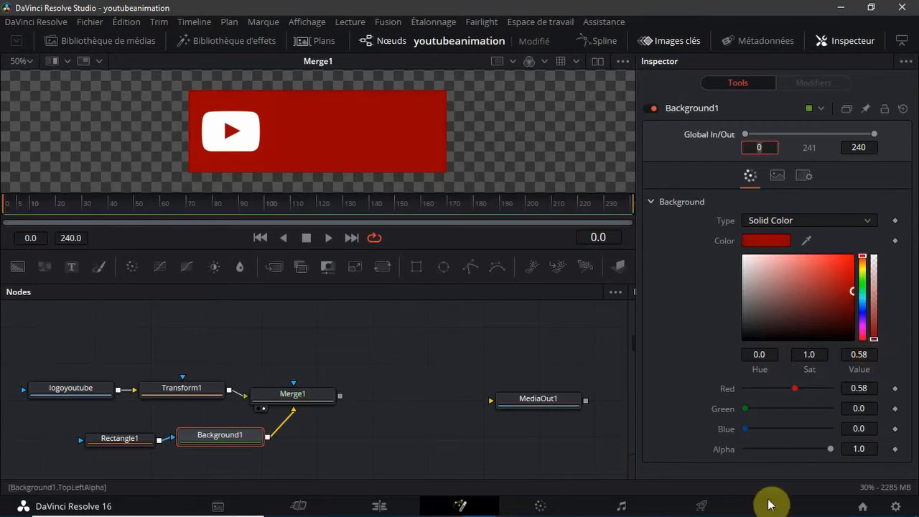
pyautogui.moveTo(793, 389)
pyautogui.mouseDown()
pyautogui.moveTo(800, 388)
pyautogui.moveTo(794, 395)
pyautogui.mouseUp()
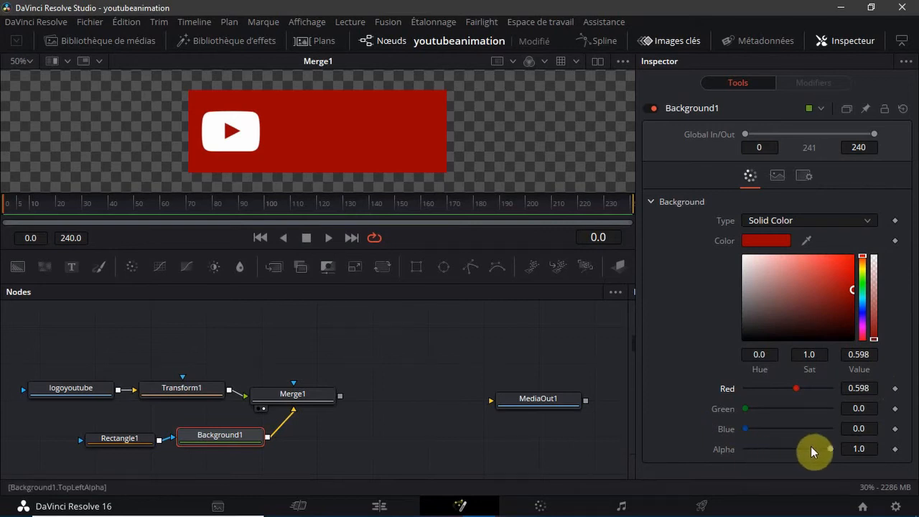
# Try the Background fully transparent with Alpha 0.0 and restore Alpha to 1.0
pyautogui.moveTo(831, 449); pyautogui.dragTo(703, 468)
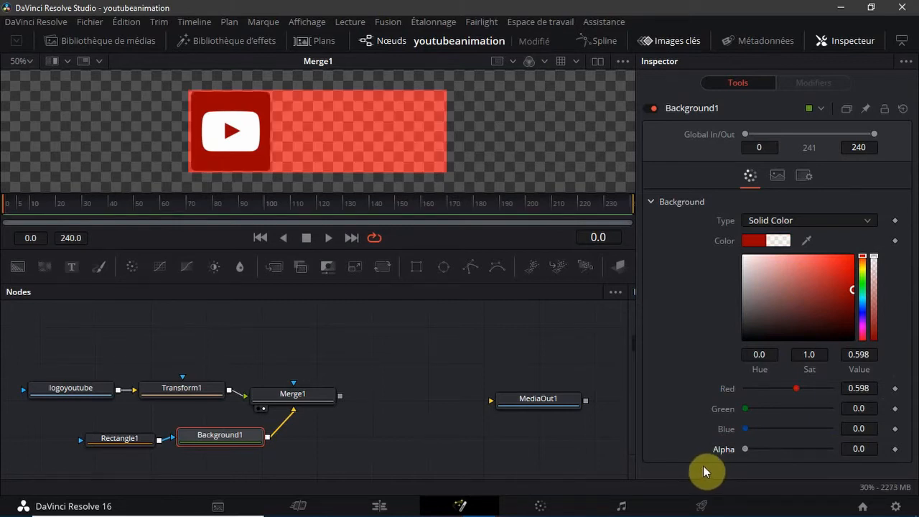
pyautogui.moveTo(747, 447); pyautogui.dragTo(902, 447)
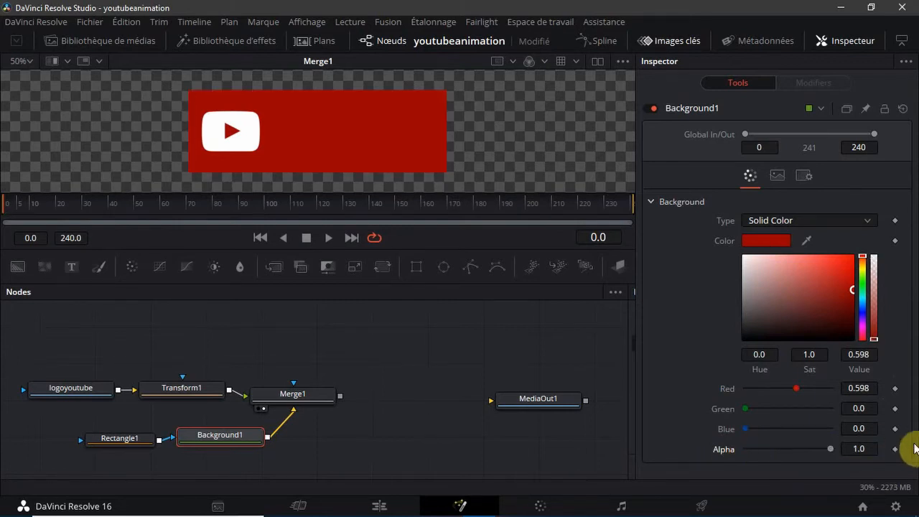
pyautogui.scroll(-2, 374, 343)
pyautogui.scroll(2, 374, 344)
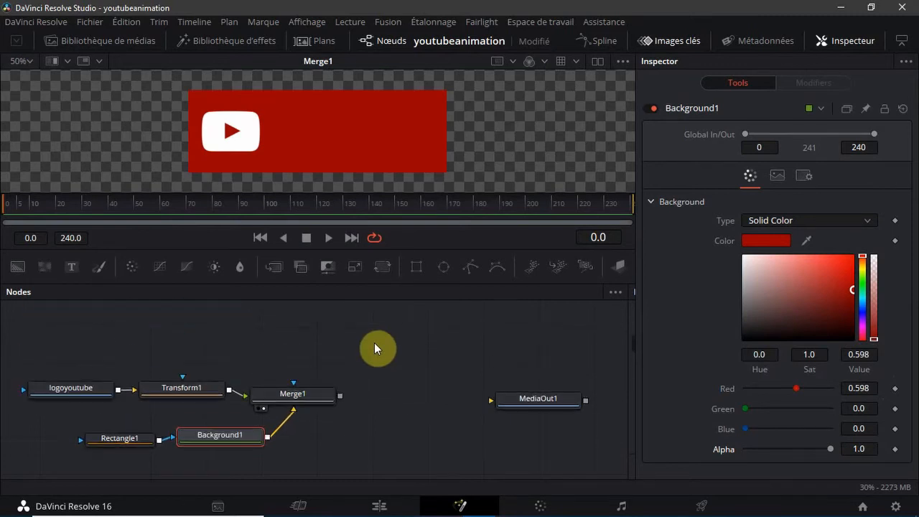
# Tidy the node graph by nudging Merge1 upward and moving Rectangle1 farther away from Background1
pyautogui.click(379, 344)
pyautogui.moveTo(295, 395); pyautogui.dragTo(301, 389)
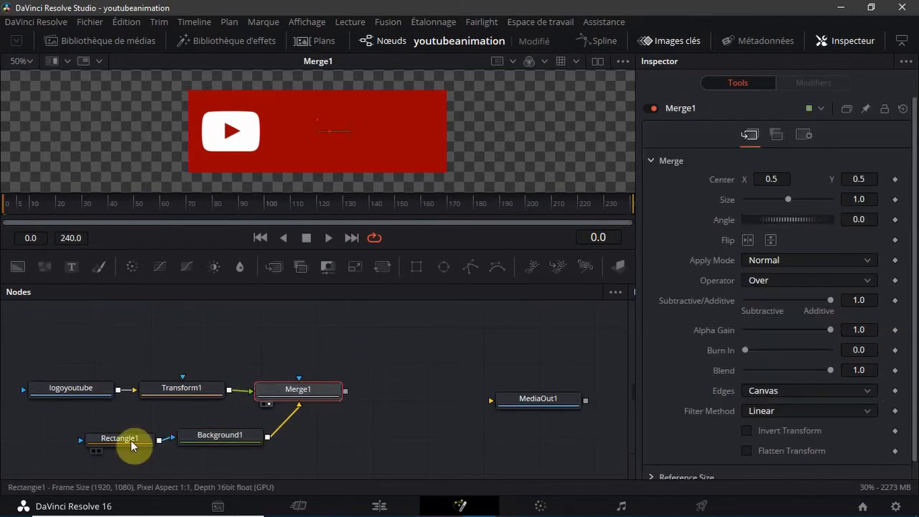
pyautogui.moveTo(131, 439); pyautogui.dragTo(110, 435)
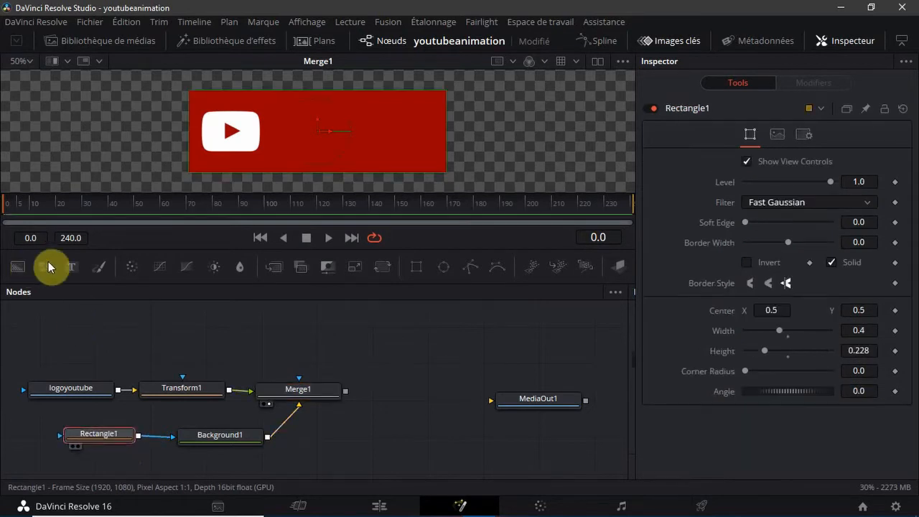
# Add a Text+ node and place it above the logoyoutube node in the graph
pyautogui.click(72, 268)
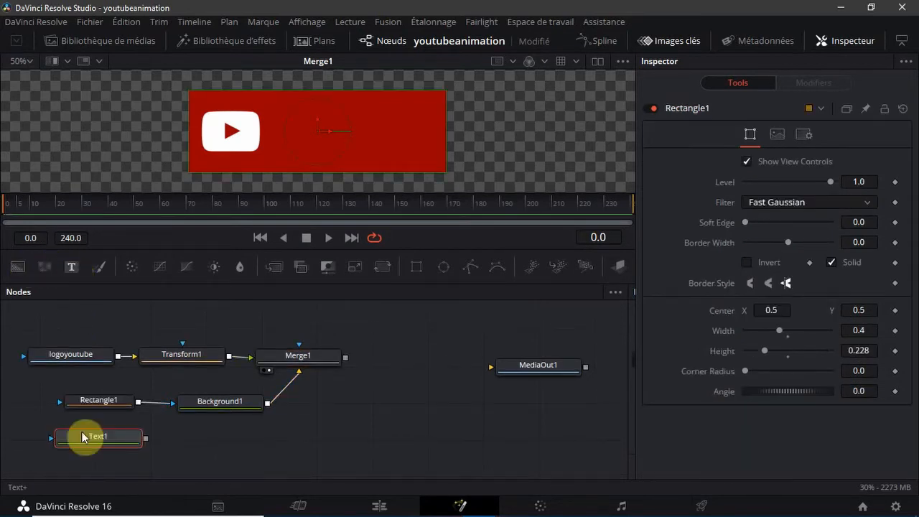
pyautogui.moveTo(90, 441); pyautogui.dragTo(93, 437)
pyautogui.moveTo(103, 406); pyautogui.dragTo(68, 316)
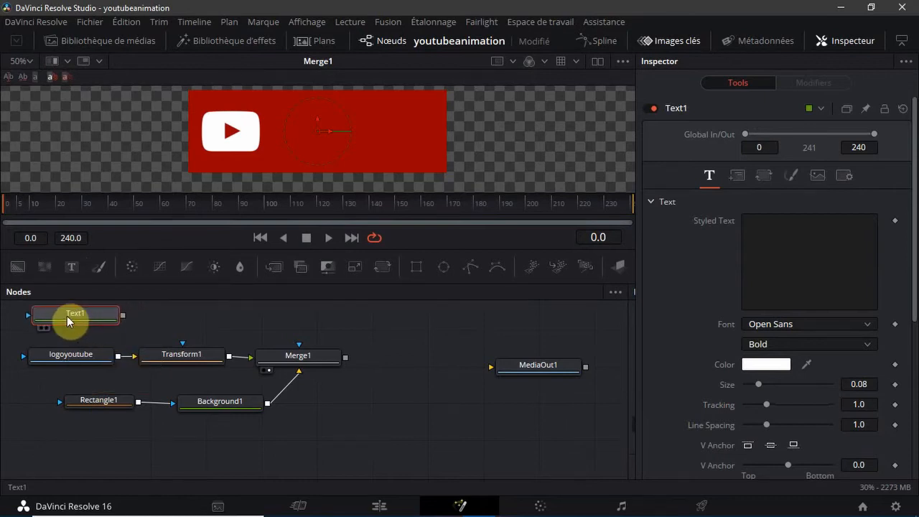
# Merge the Text node as foreground over Merge1's result and line the Text node up with the new Merge
pyautogui.moveTo(124, 314); pyautogui.dragTo(285, 322)
pyautogui.click(270, 322)
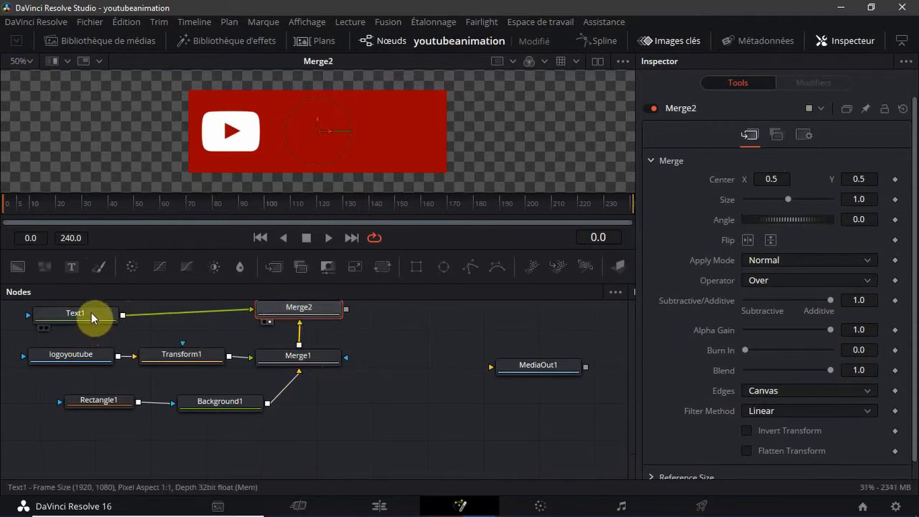
pyautogui.moveTo(91, 313); pyautogui.dragTo(94, 305)
pyautogui.click(375, 370)
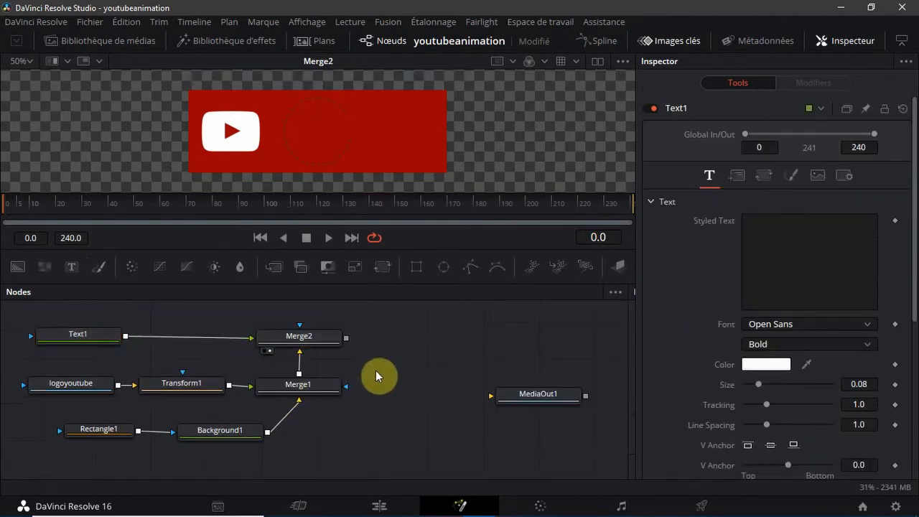
# Enter "S'abonné" as the styled text of the Text node
pyautogui.click(788, 252)
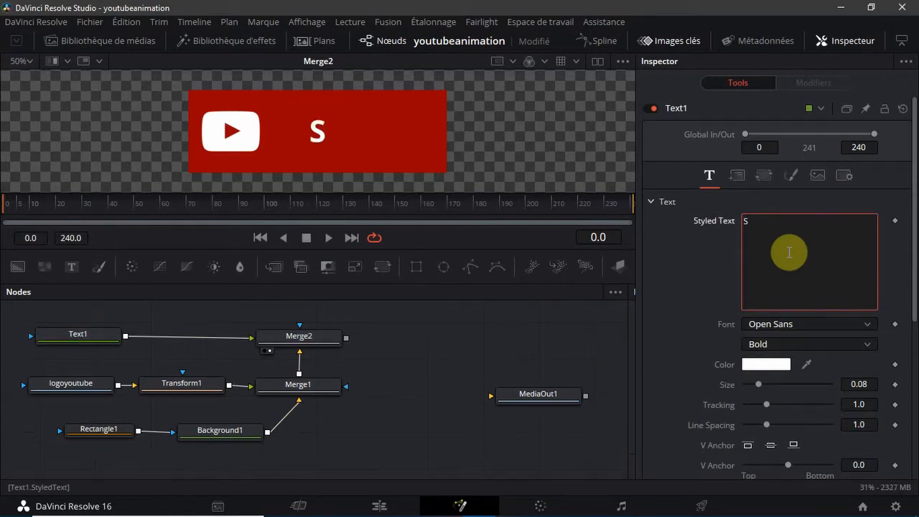
pyautogui.write('Sabo')
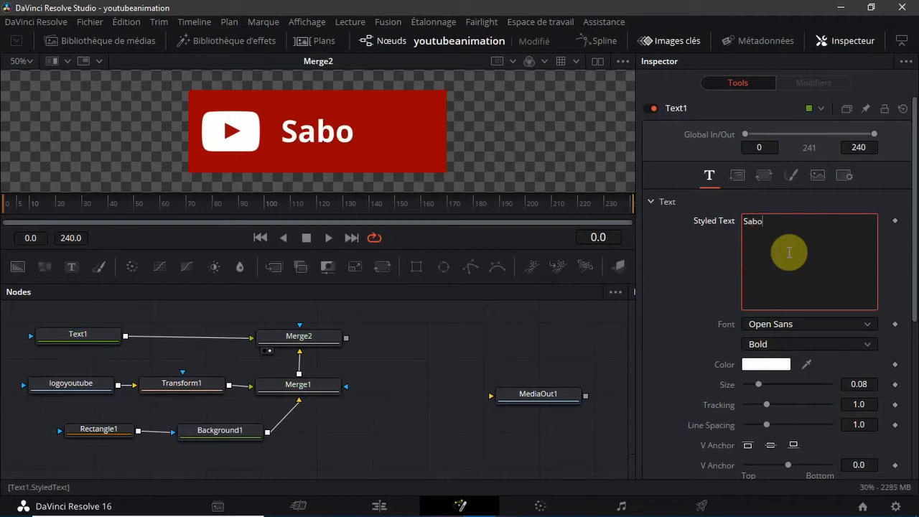
pyautogui.press('BackSpace')
pyautogui.press('BackSpace')
pyautogui.press('BackSpace')
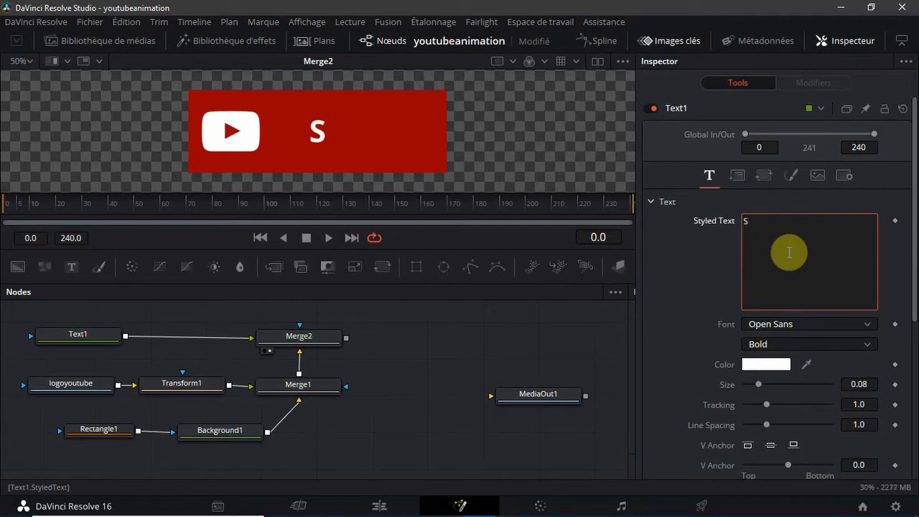
pyautogui.write("'abonn")
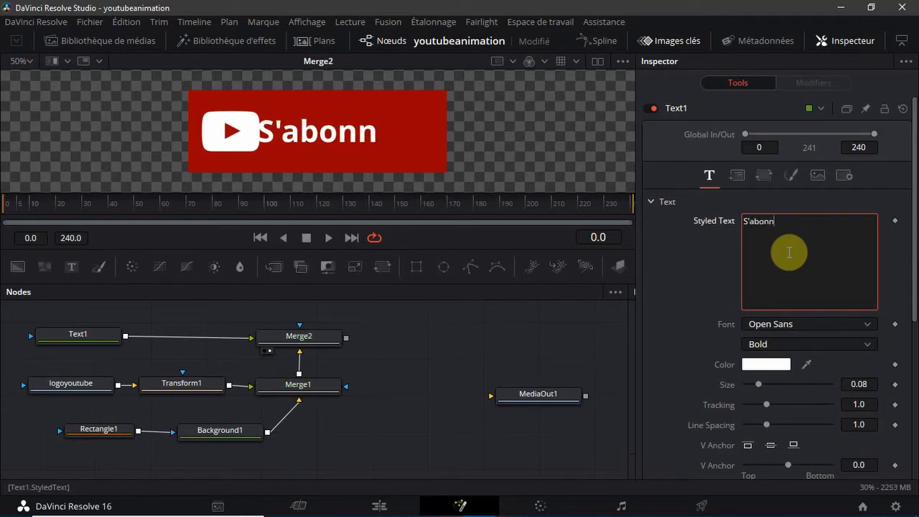
pyautogui.write('é')
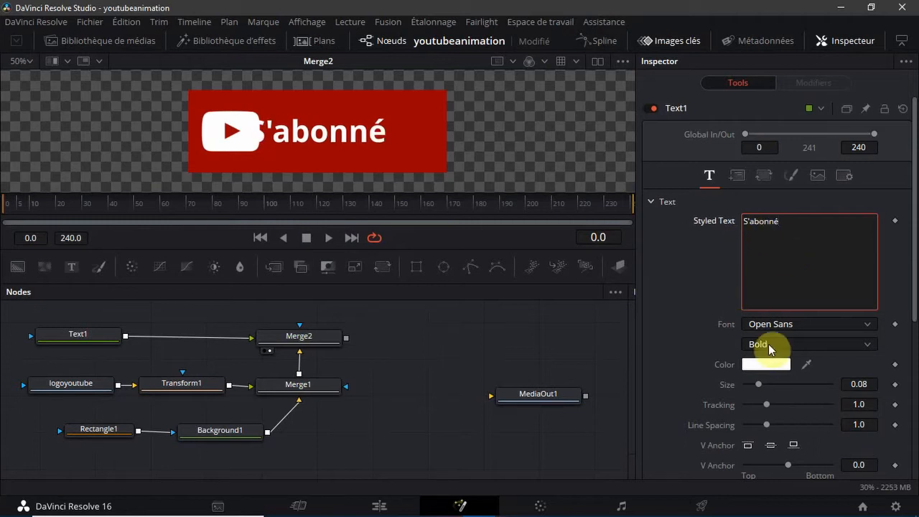
# Set the text's font to Century Schoolbook
pyautogui.click(807, 323)
pyautogui.scroll(-1, 810, 236)
pyautogui.scroll(20, 804, 222)
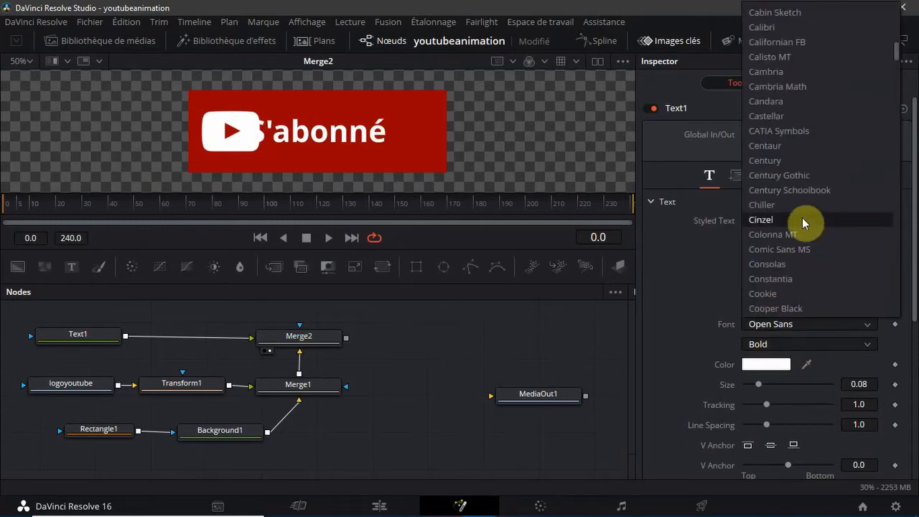
pyautogui.click(808, 190)
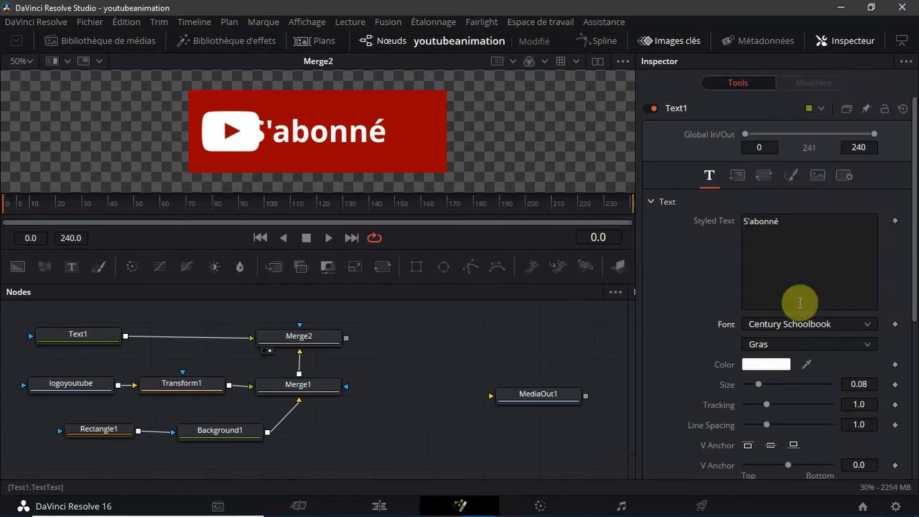
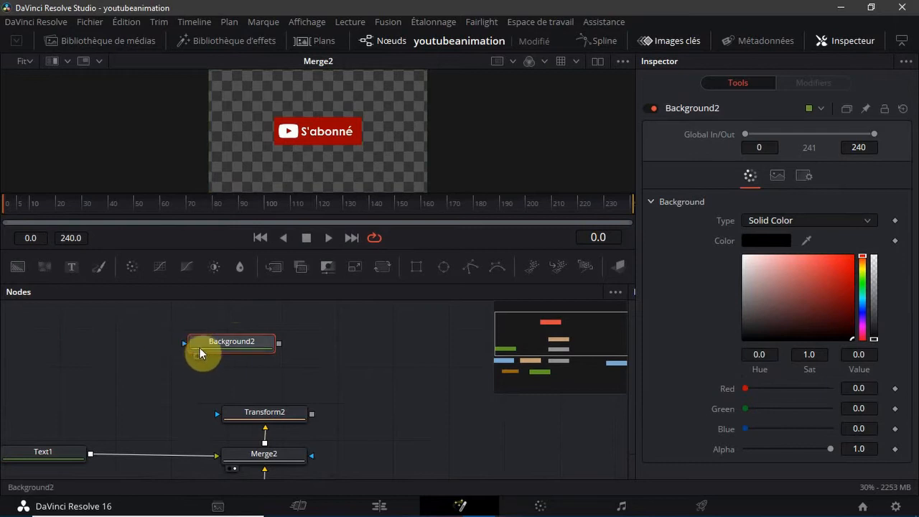
# Place Background2 above Transform2, attach a Rectangle mask to it, and put the mask node beside it
pyautogui.moveTo(201, 349); pyautogui.dragTo(241, 371)
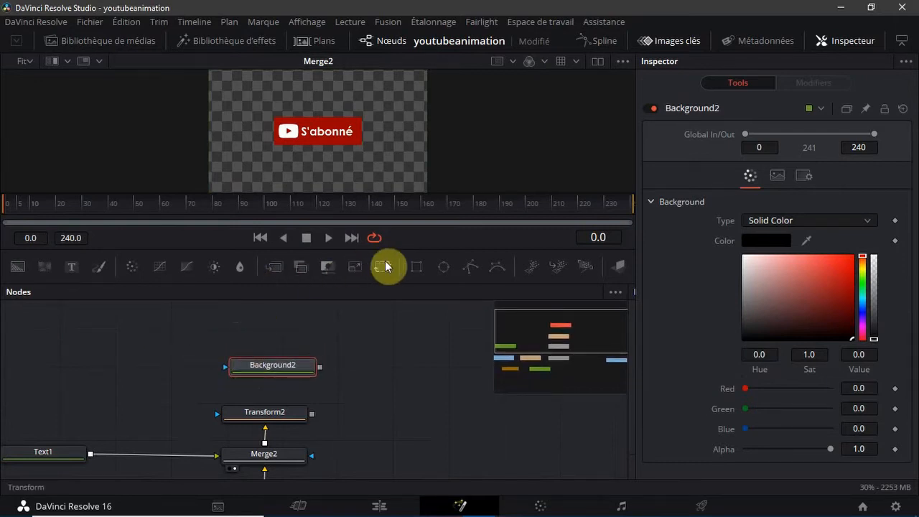
pyautogui.click(417, 268)
pyautogui.moveTo(261, 339); pyautogui.dragTo(143, 374)
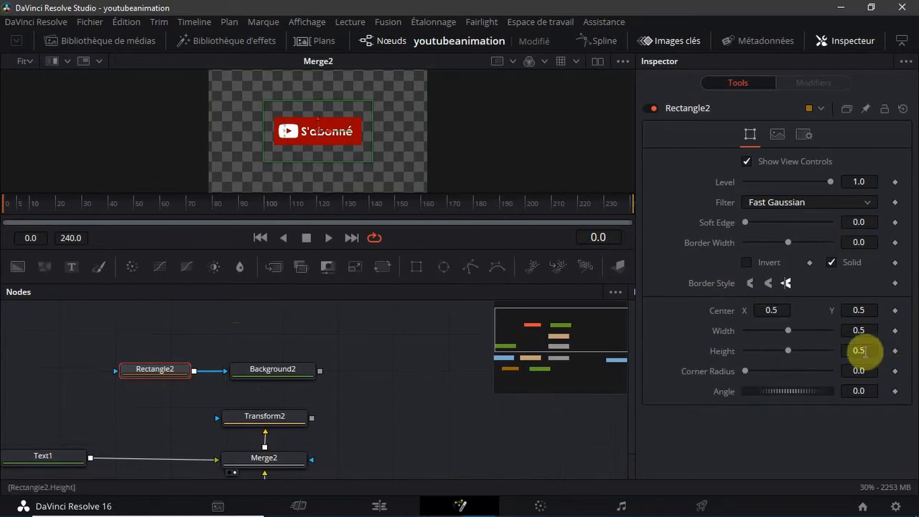
# Set the Rectangle2 mask's height to 0.228 and its width to 0.4
pyautogui.moveTo(865, 351); pyautogui.dragTo(875, 349)
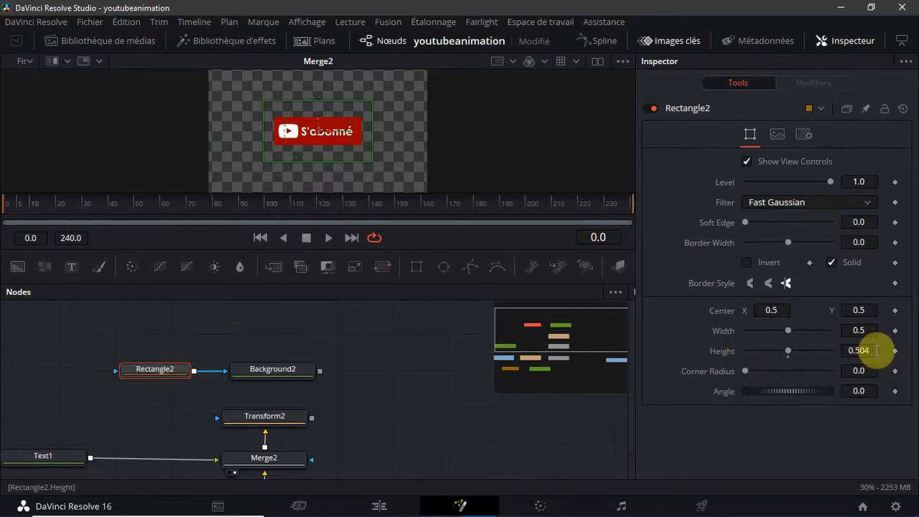
pyautogui.click(875, 350)
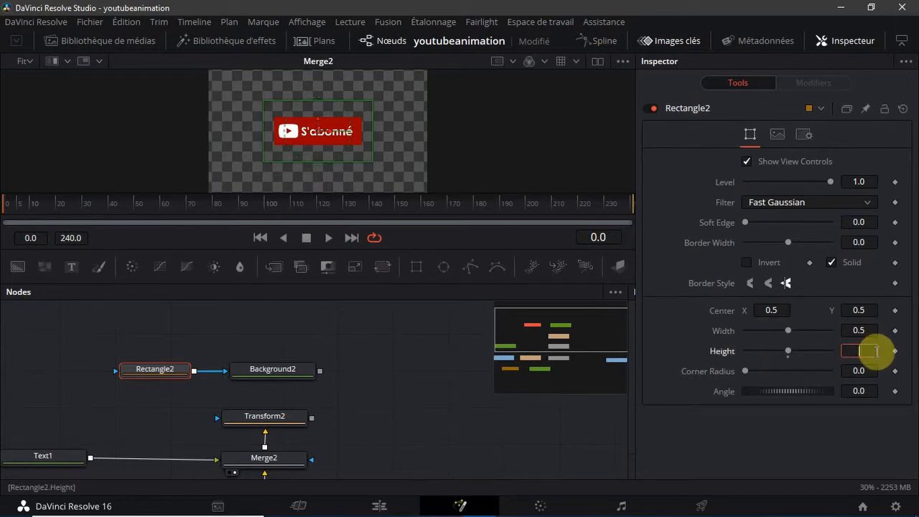
pyautogui.write('0.228')
pyautogui.press('Tab')
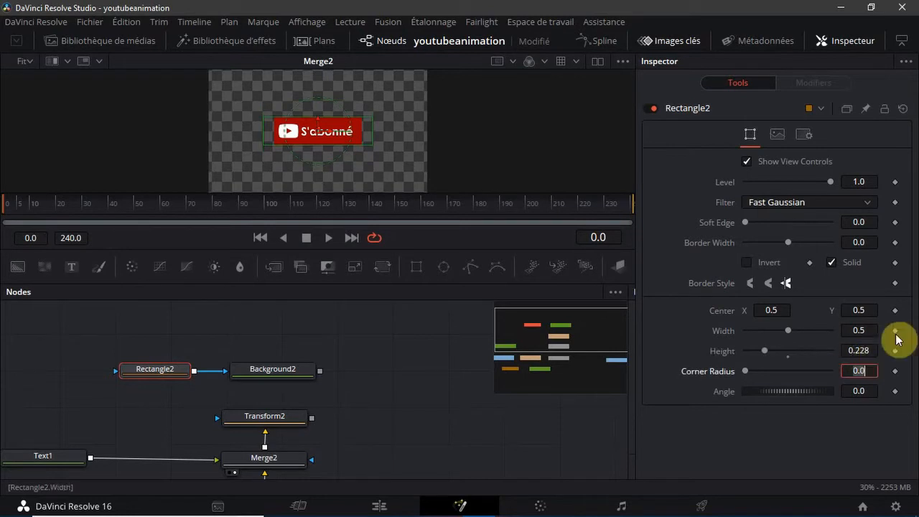
pyautogui.click(863, 330)
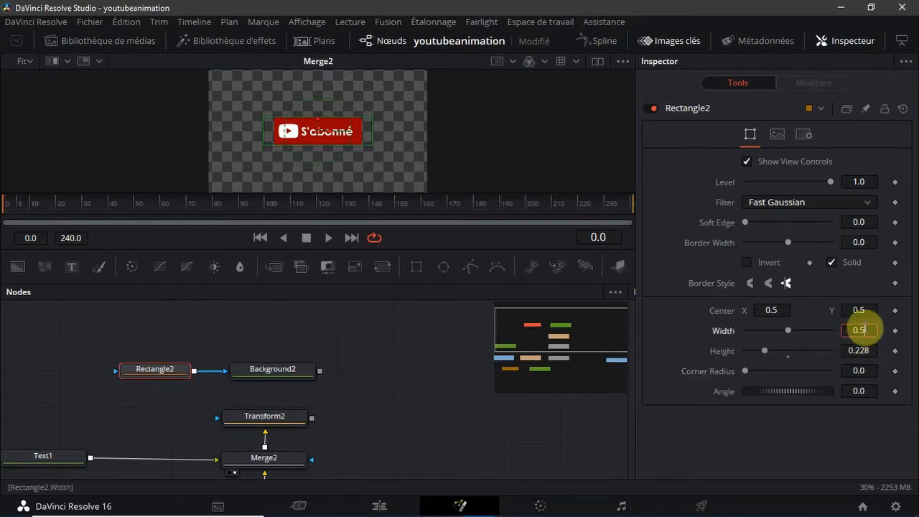
pyautogui.press('Tab')
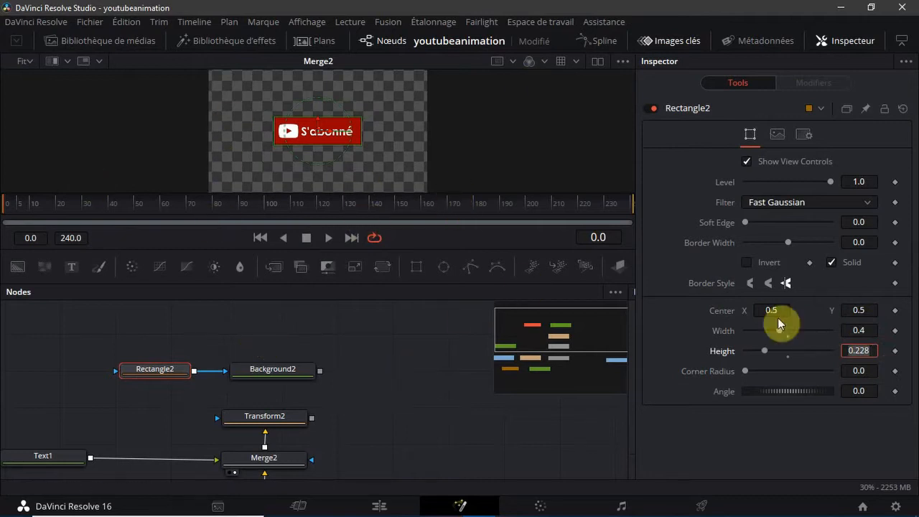
# Change the Background2 colour to mid grey, #969696
pyautogui.click(259, 368)
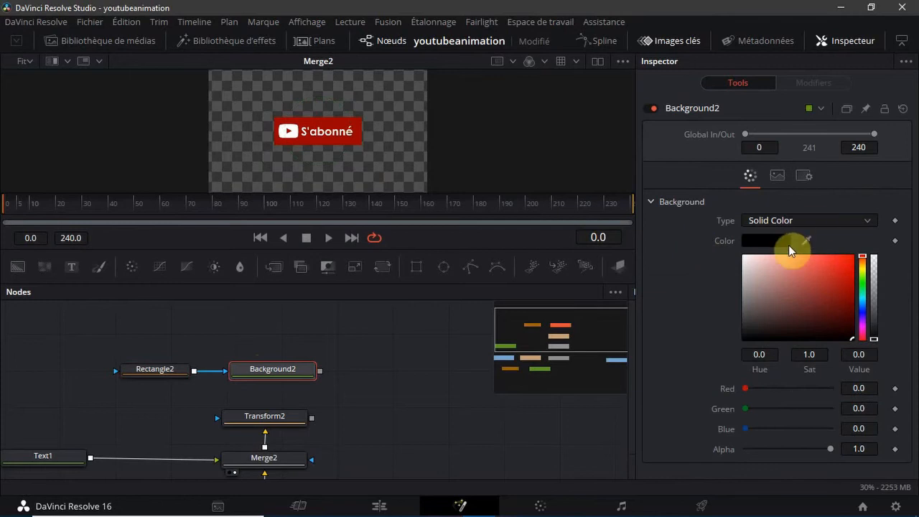
pyautogui.click(785, 239)
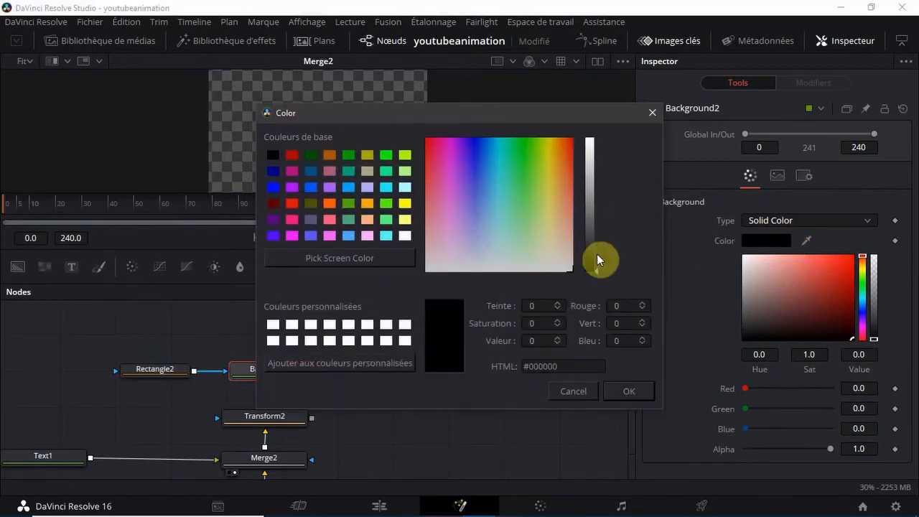
pyautogui.moveTo(595, 272); pyautogui.dragTo(588, 192)
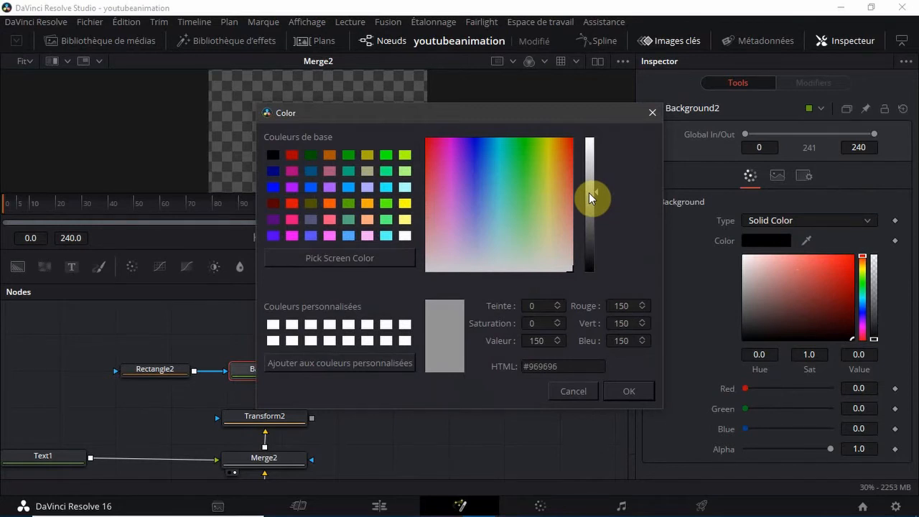
pyautogui.click(621, 393)
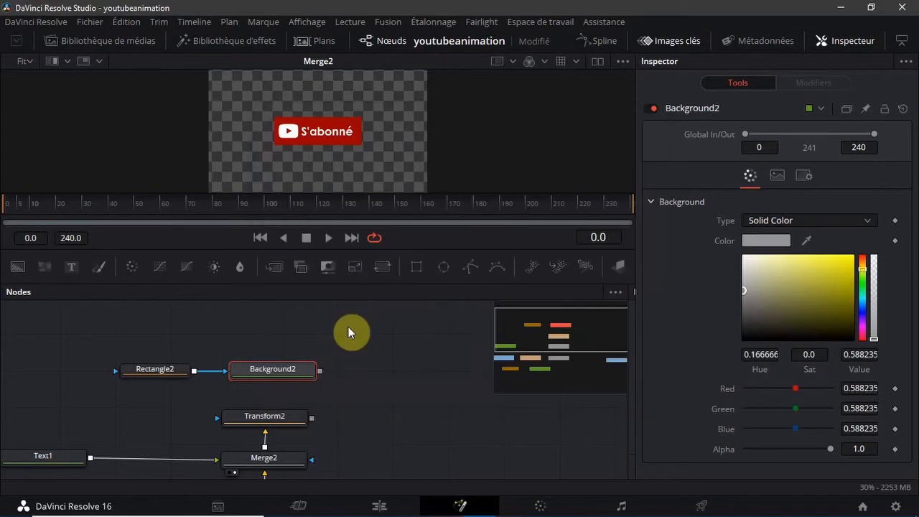
# Show the masked Background2 node's output in the viewer
pyautogui.click(163, 374)
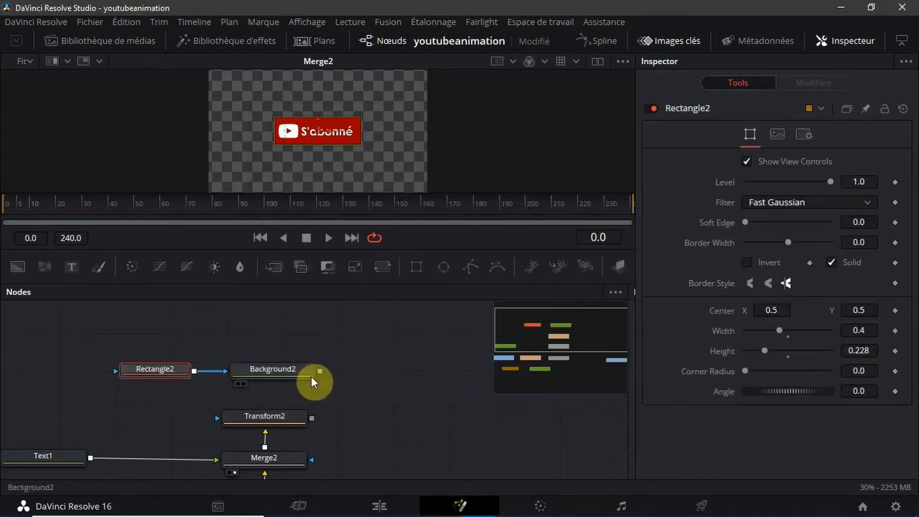
pyautogui.click(280, 371)
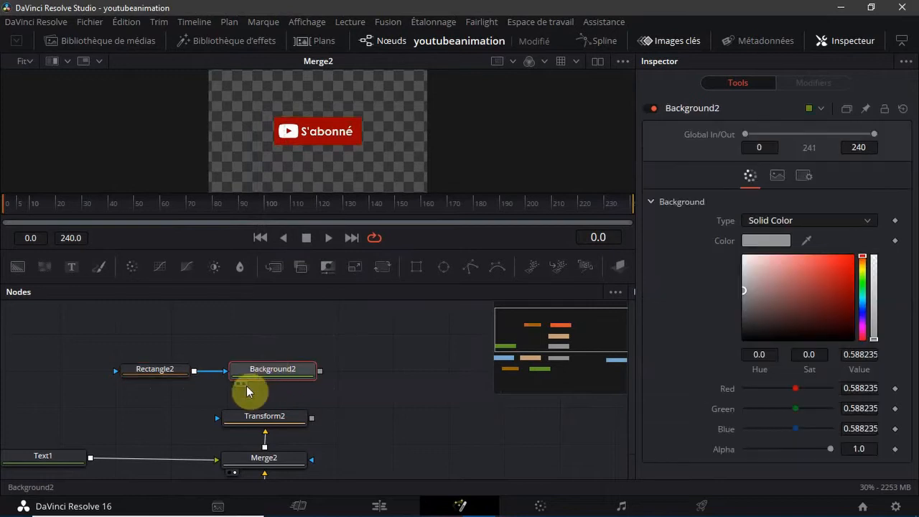
pyautogui.click(239, 384)
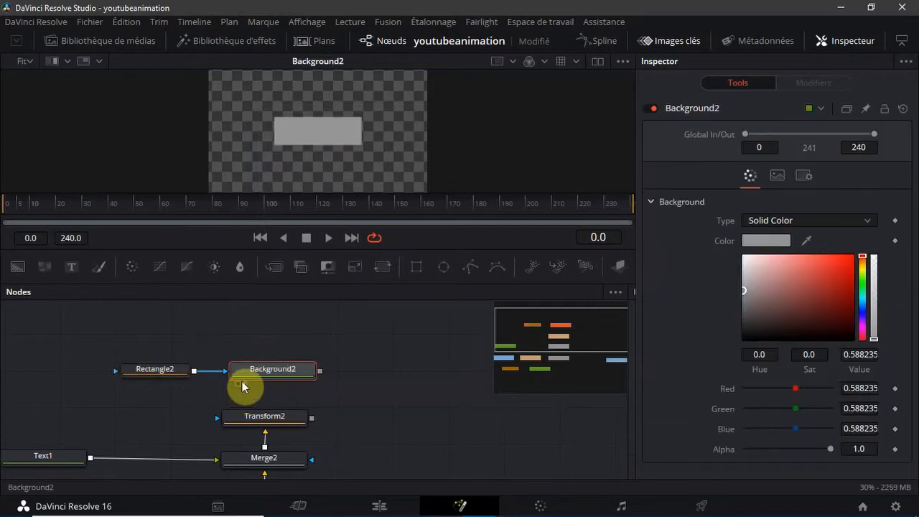
pyautogui.click(294, 323)
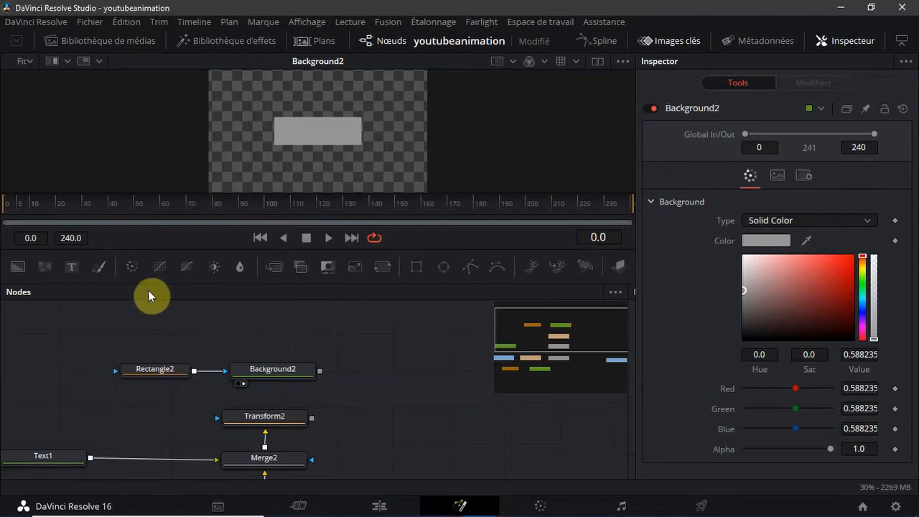
# Add a third Background node above Background2 and attach a new Rectangle mask, placing it above Rectangle2
pyautogui.click(19, 267)
pyautogui.moveTo(223, 341); pyautogui.dragTo(265, 369)
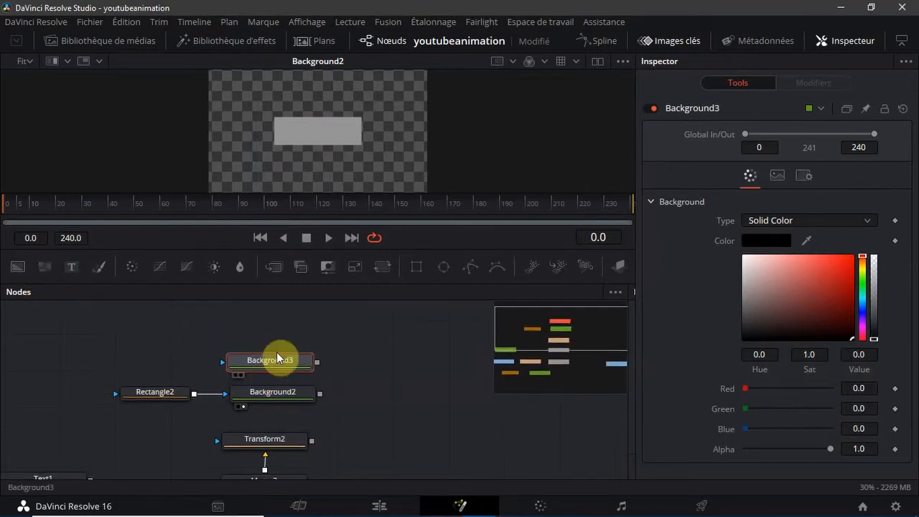
pyautogui.click(411, 269)
pyautogui.moveTo(271, 333); pyautogui.dragTo(168, 369)
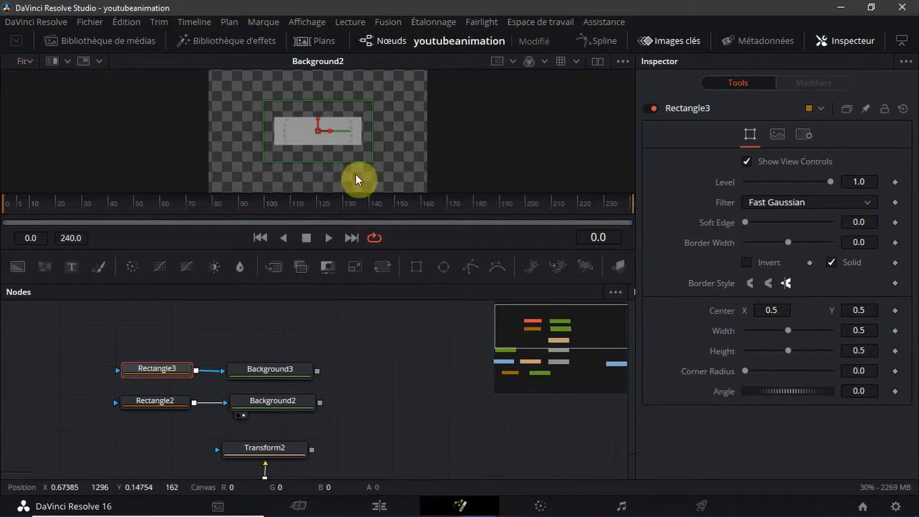
# Set the Rectangle3 mask's height to 0.228
pyautogui.click(868, 348)
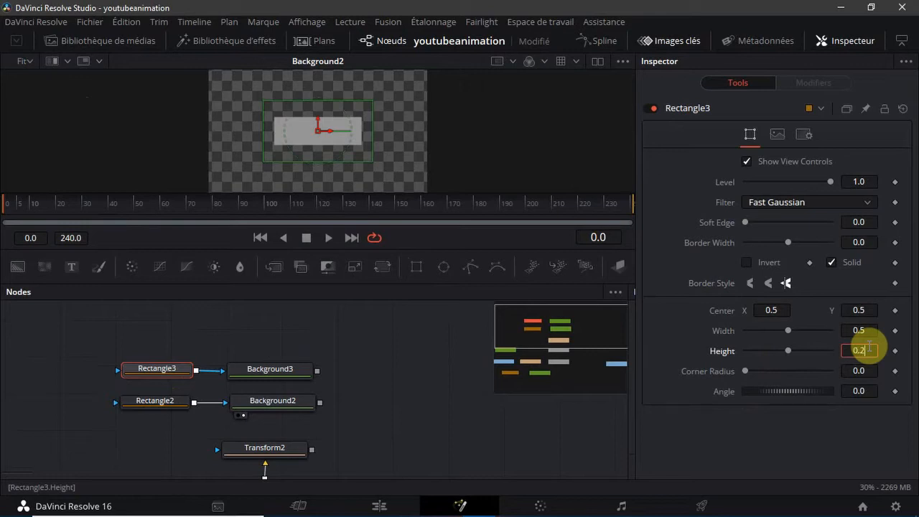
pyautogui.write('0.228')
pyautogui.press('Tab')
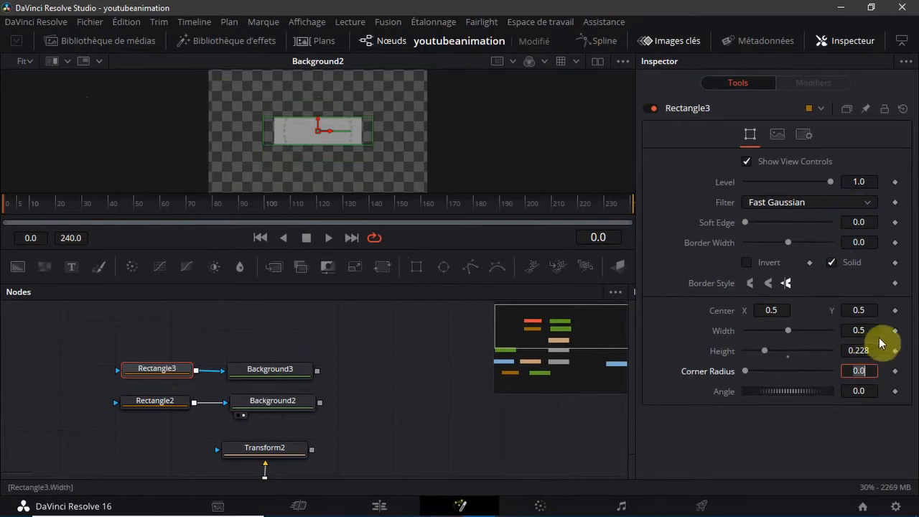
# Try widths of 0.2, 0.1 and 0.15 for the Rectangle3 mask
pyautogui.click(865, 329)
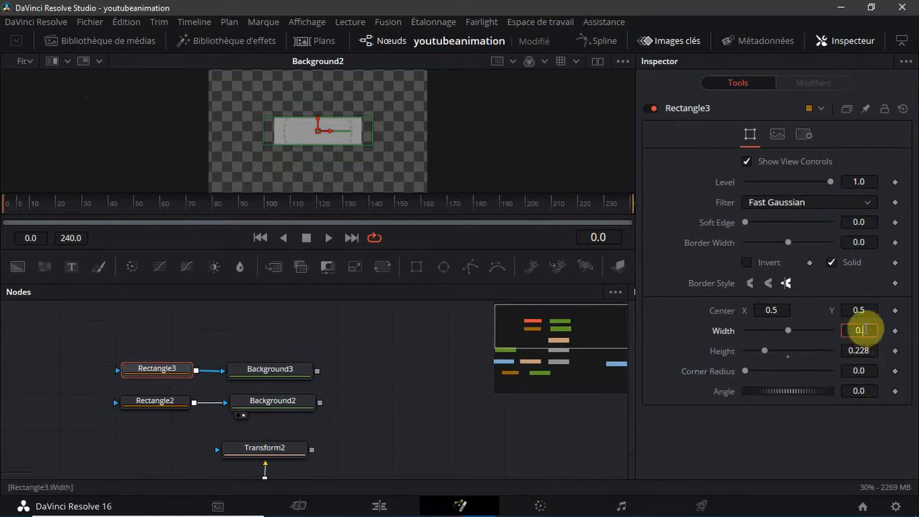
pyautogui.write('2')
pyautogui.press('Tab')
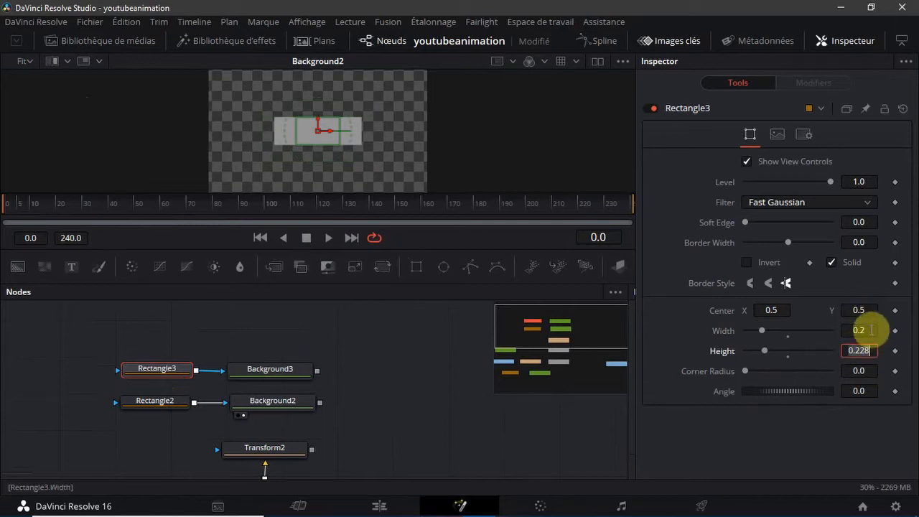
pyautogui.click(870, 330)
pyautogui.write('1')
pyautogui.press('Tab')
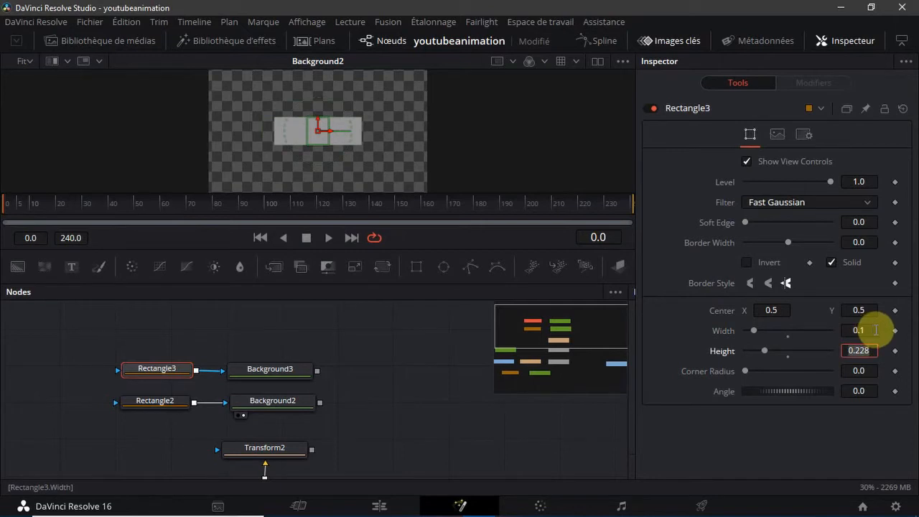
pyautogui.click(871, 330)
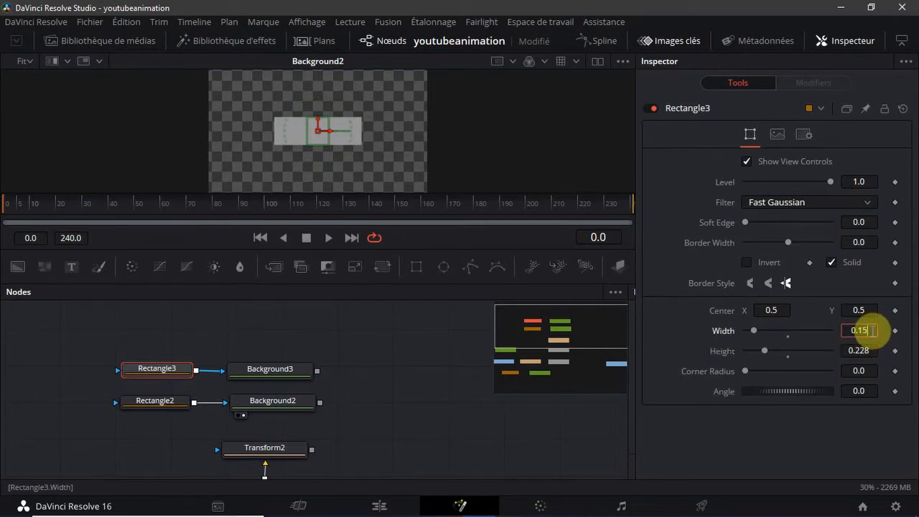
pyautogui.press('Tab')
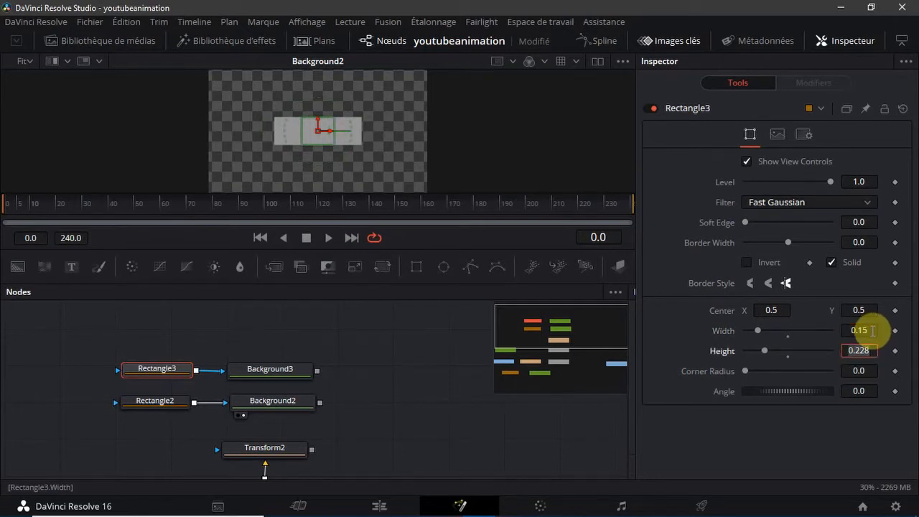
# Set the Rectangle3 mask's width to 0.12
pyautogui.click(870, 330)
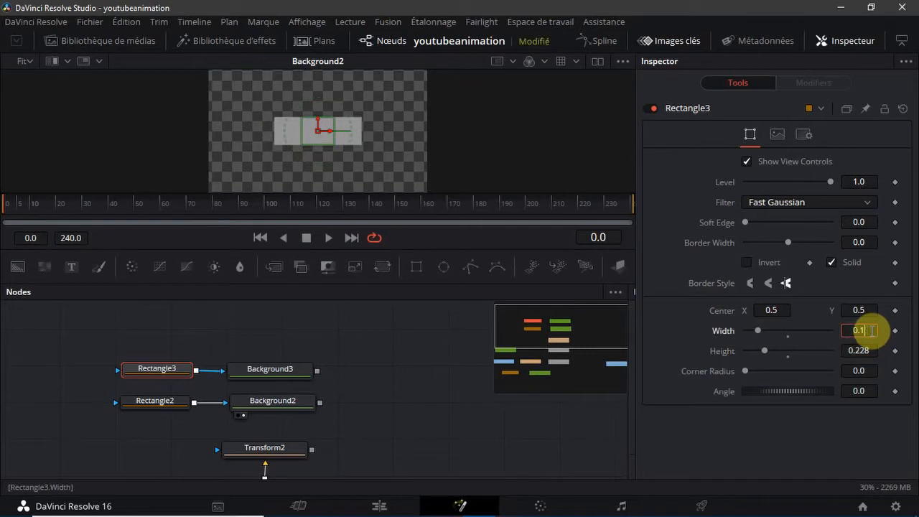
pyautogui.write('2')
pyautogui.press('Tab')
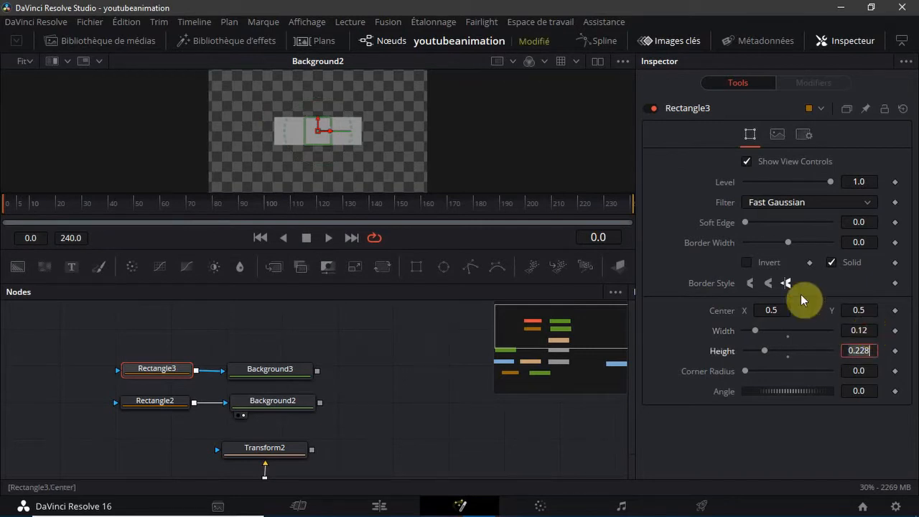
# Move the Rectangle3 mask horizontally to the grey bar's right edge, with its center at about X 0.7585
pyautogui.moveTo(327, 129); pyautogui.dragTo(383, 136)
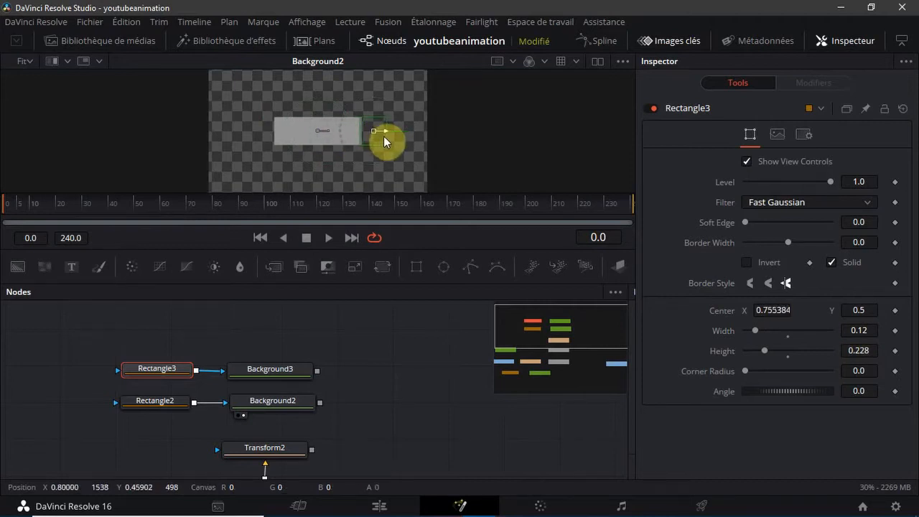
pyautogui.click(31, 61)
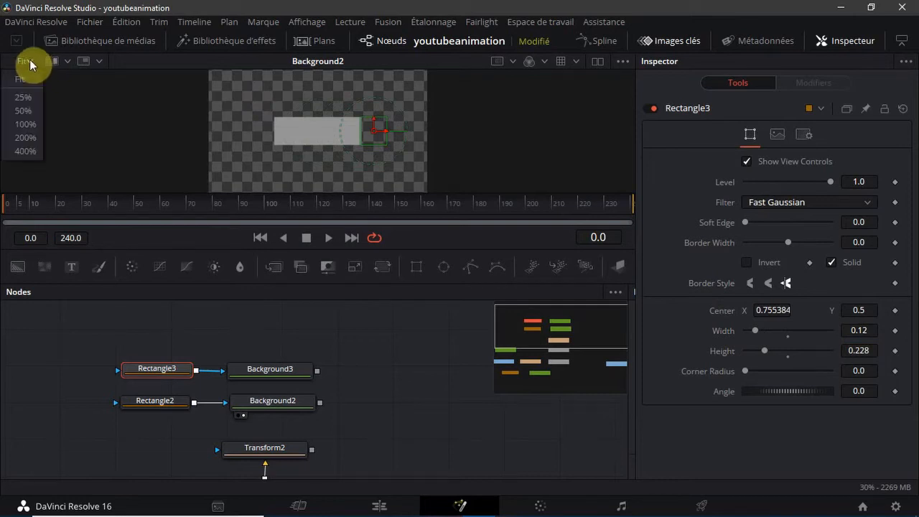
pyautogui.click(20, 107)
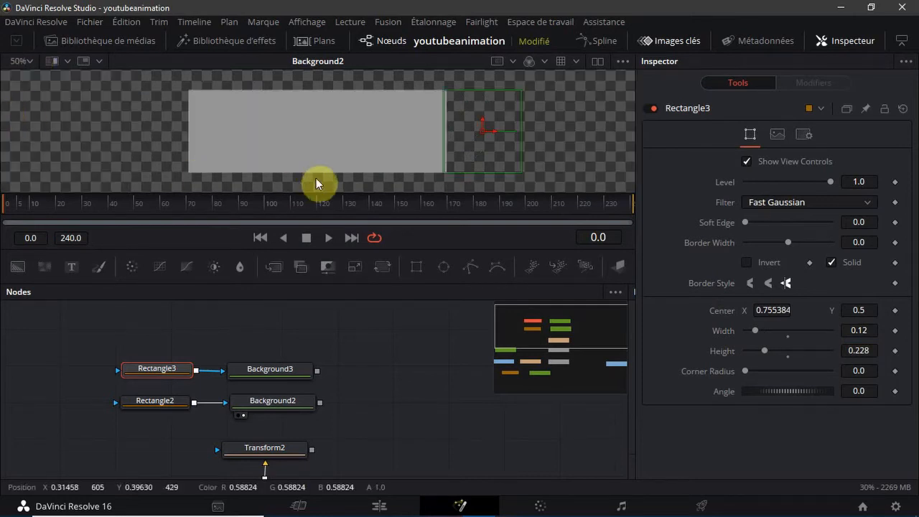
pyautogui.moveTo(491, 133); pyautogui.dragTo(493, 131)
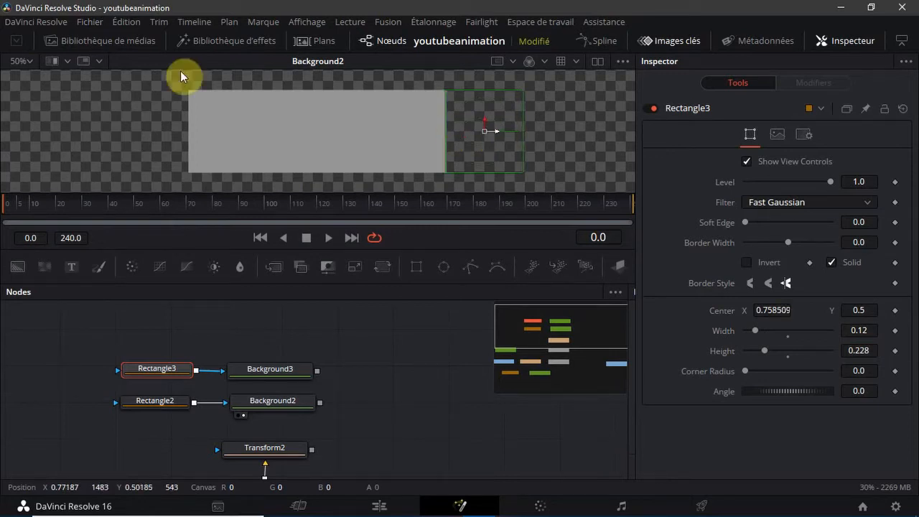
# Fine-tune the Rectangle3 mask's Center X to 0.76051 so its left side meets the grey bar's right edge exactly
pyautogui.click(29, 62)
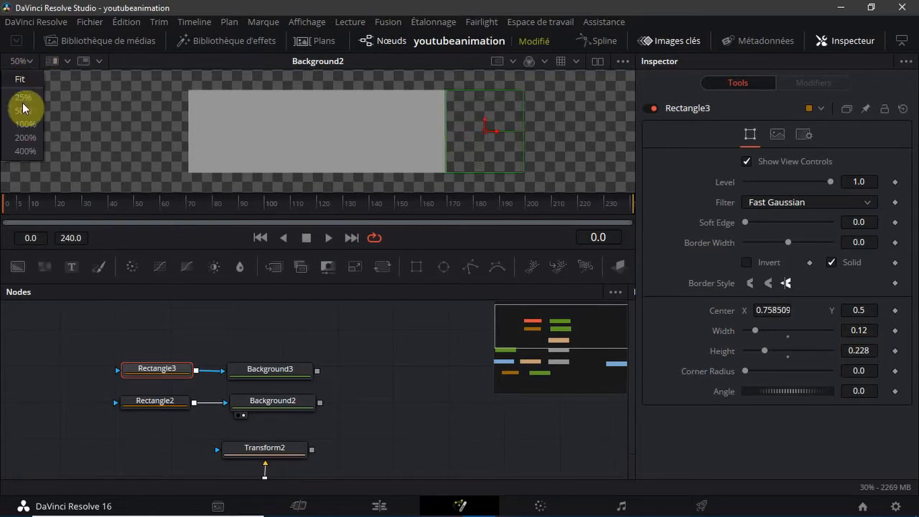
pyautogui.click(20, 128)
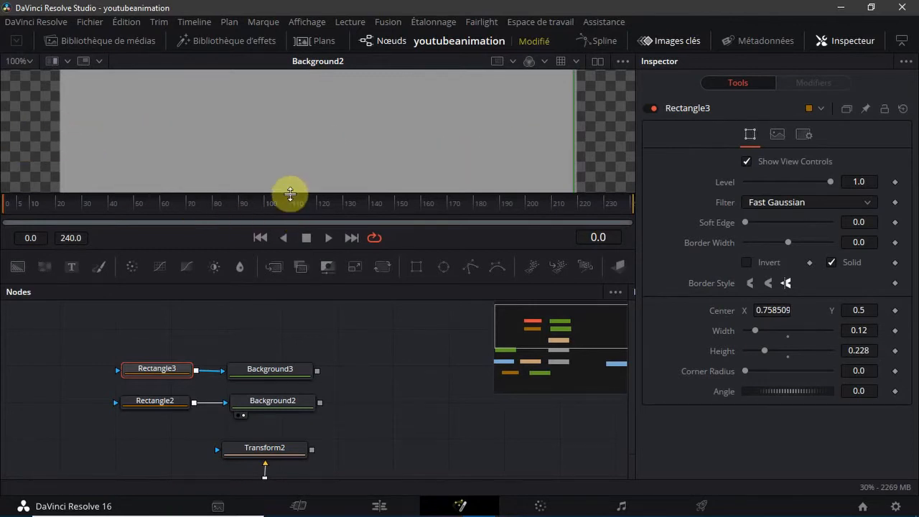
pyautogui.moveTo(289, 195); pyautogui.dragTo(294, 300)
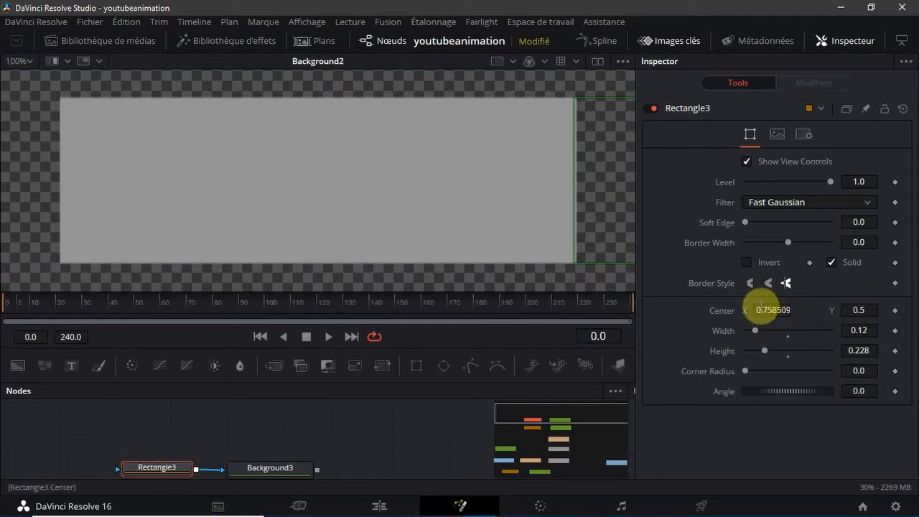
pyautogui.moveTo(797, 310)
pyautogui.mouseDown()
pyautogui.moveTo(778, 313)
pyautogui.moveTo(782, 320)
pyautogui.mouseUp()
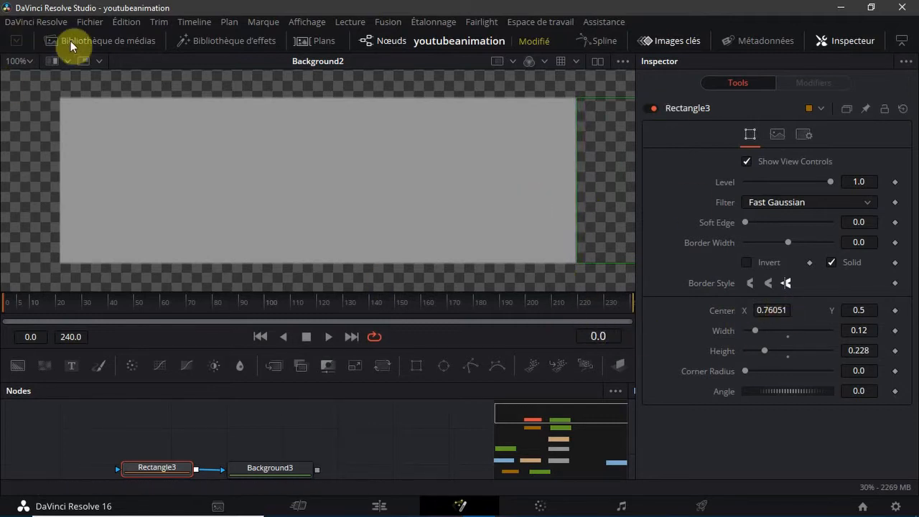
pyautogui.click(19, 61)
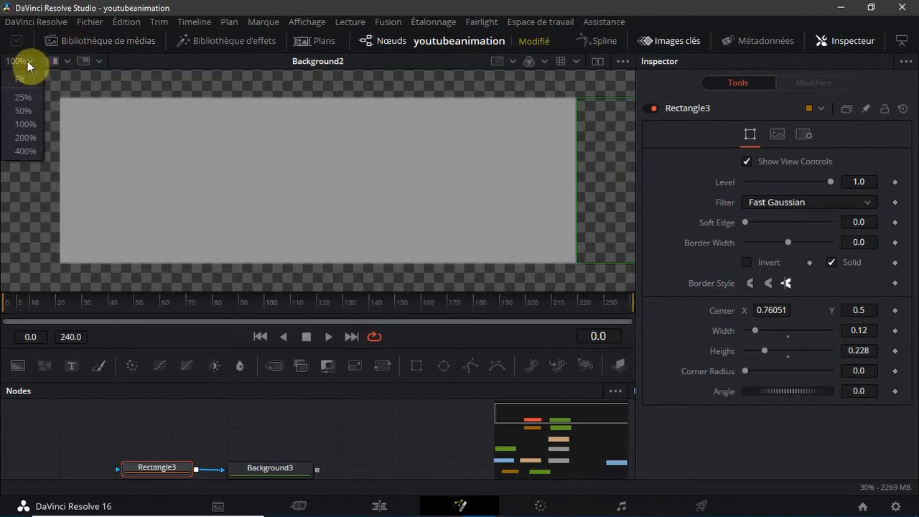
# Set the Background3 node's solid color to white (#ffffff)
pyautogui.click(13, 111)
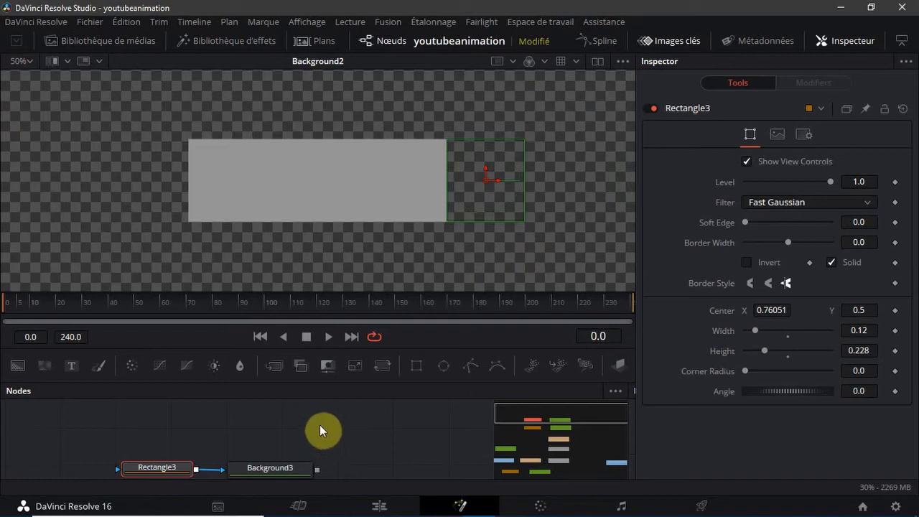
pyautogui.scroll(-2, 267, 469)
pyautogui.click(270, 435)
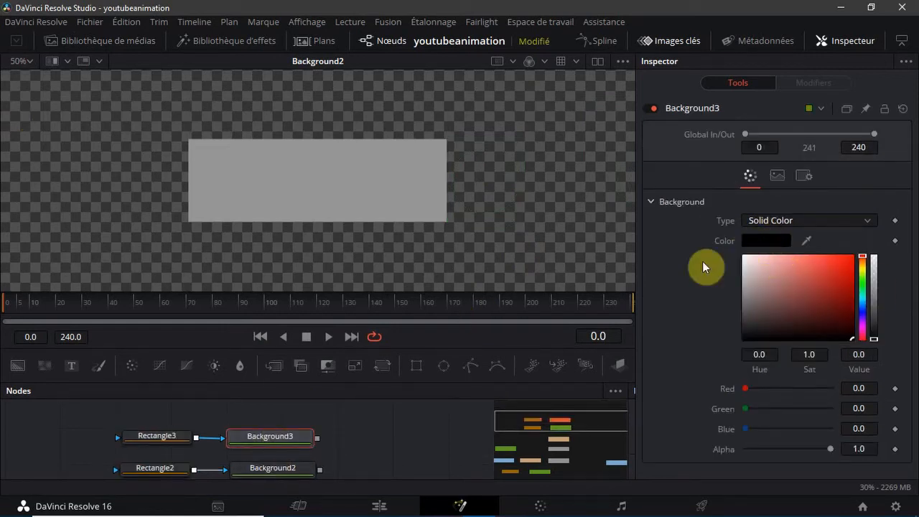
pyautogui.click(290, 325)
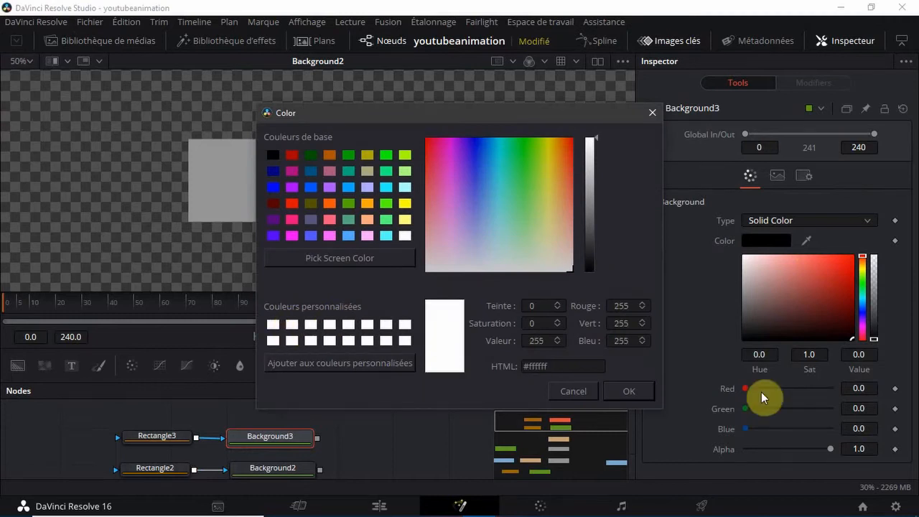
pyautogui.click(629, 390)
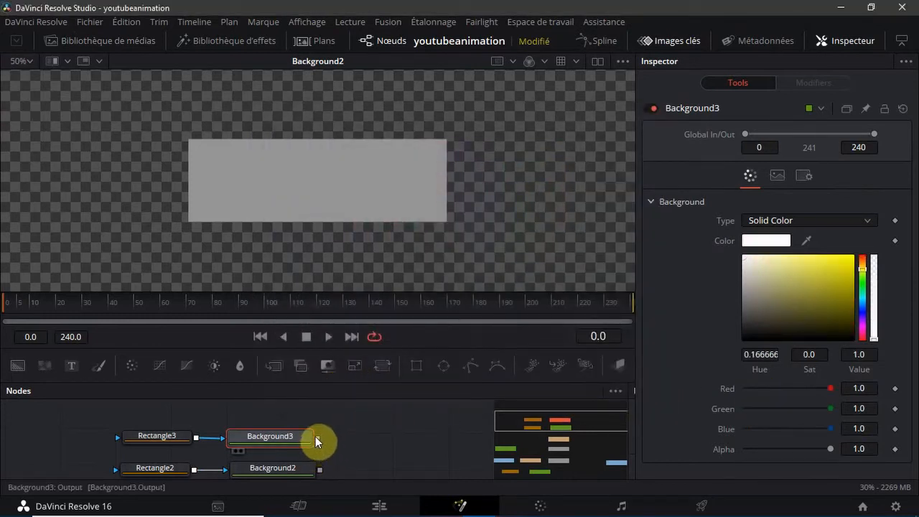
# Merge Background3 with Background2 and display the resulting merge node in the viewer
pyautogui.moveTo(316, 438); pyautogui.dragTo(321, 472)
pyautogui.click(389, 435)
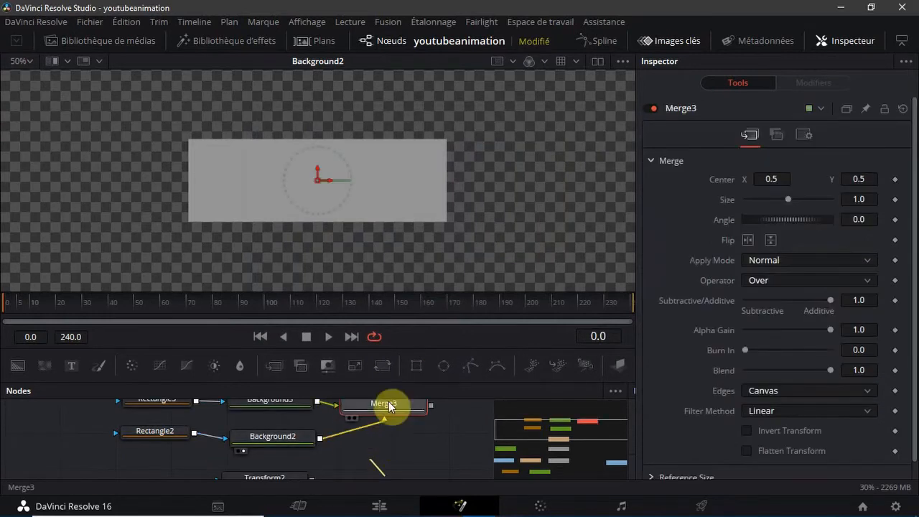
pyautogui.moveTo(384, 437); pyautogui.dragTo(436, 163)
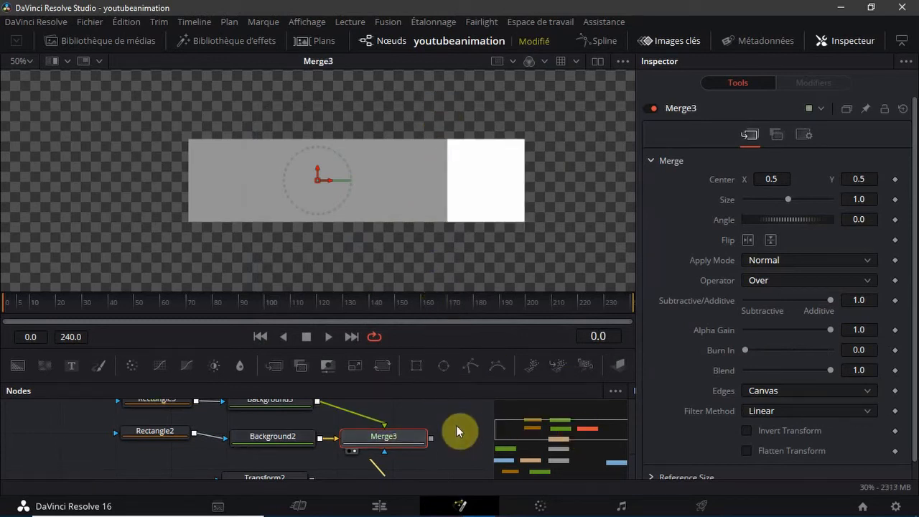
# Give the node graph more room and place the Merge3 node level with Background3
pyautogui.moveTo(405, 434); pyautogui.dragTo(388, 392)
pyautogui.moveTo(538, 426); pyautogui.dragTo(539, 424)
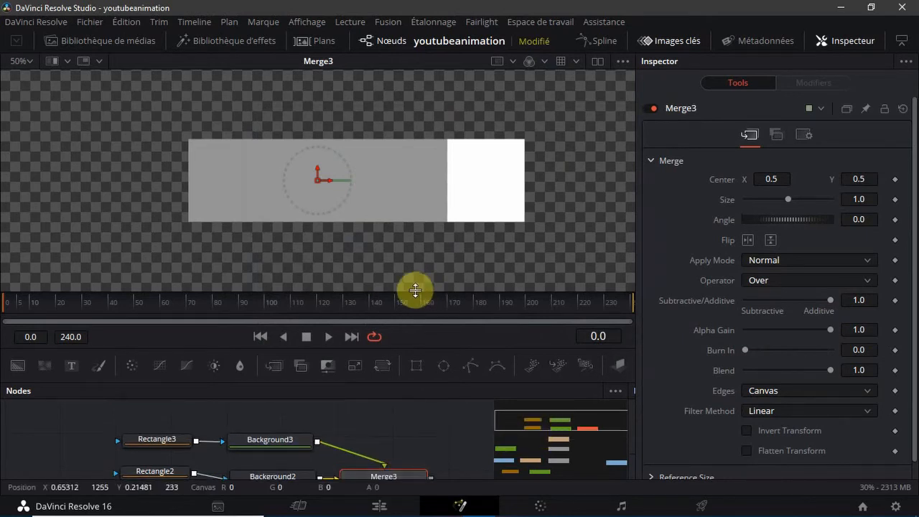
pyautogui.moveTo(410, 289); pyautogui.dragTo(402, 190)
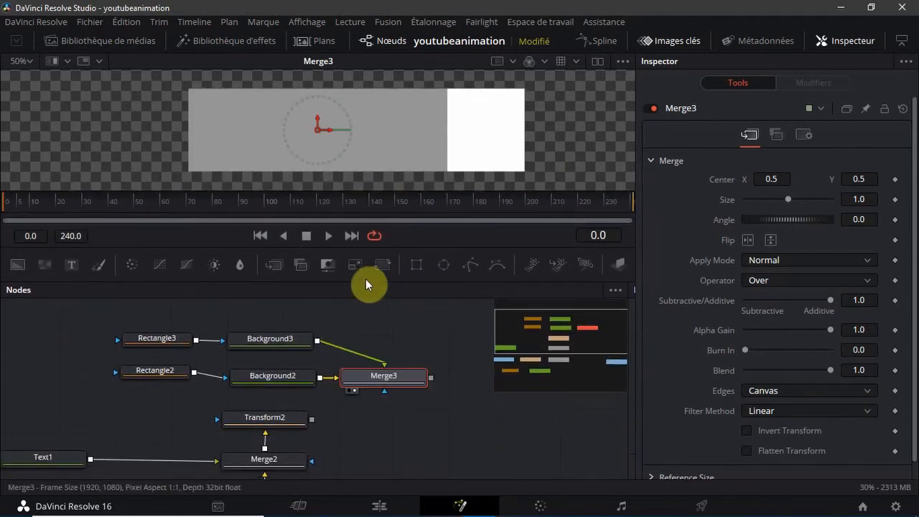
pyautogui.moveTo(382, 377); pyautogui.dragTo(285, 289)
pyautogui.hotkey('ctrl', 'z')
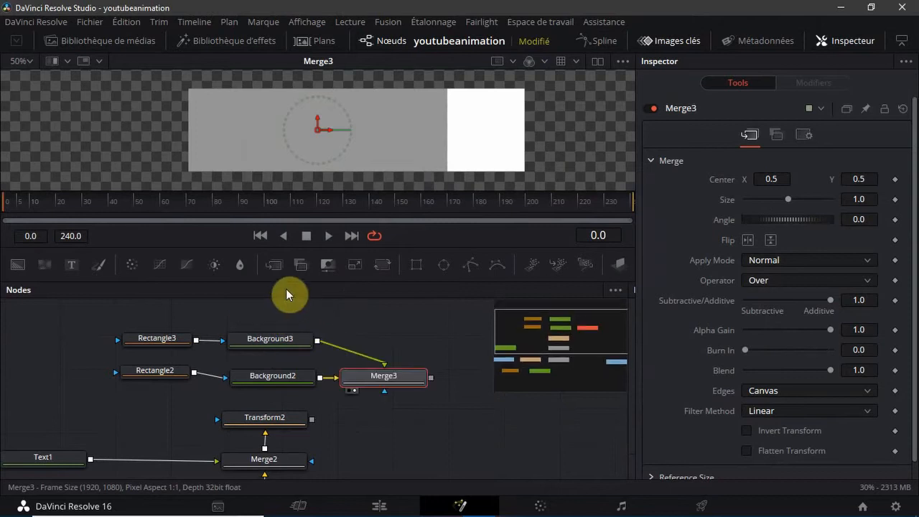
pyautogui.click(572, 327)
pyautogui.moveTo(388, 419); pyautogui.dragTo(390, 382)
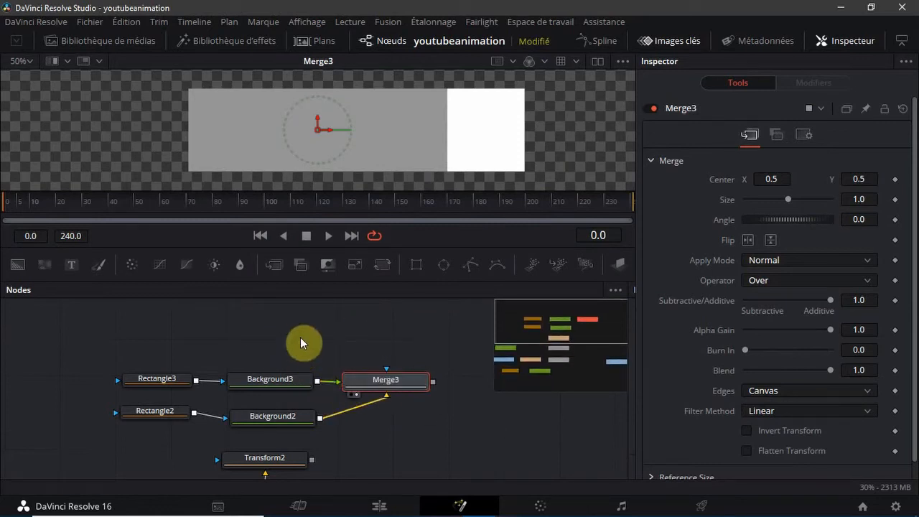
# Move Rectangle3, Background3 and Merge3 together so Merge3 sits above Background2, and line Rectangle2 up beneath Background3
pyautogui.click(329, 369)
pyautogui.moveTo(482, 369); pyautogui.dragTo(147, 393)
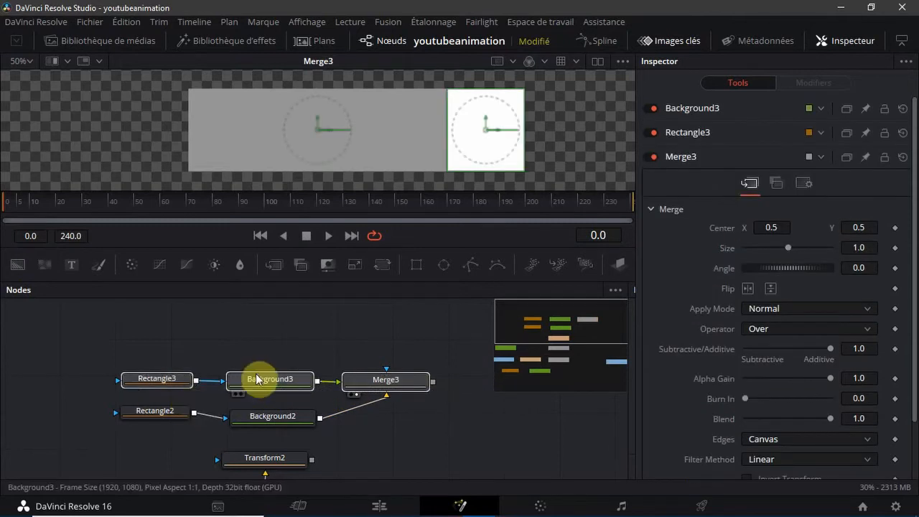
pyautogui.moveTo(255, 378); pyautogui.dragTo(145, 373)
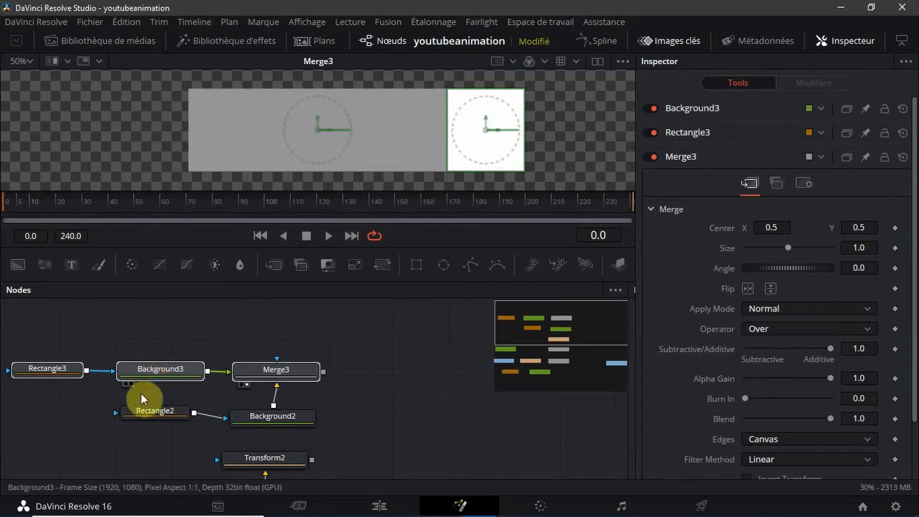
pyautogui.moveTo(149, 413)
pyautogui.mouseDown()
pyautogui.moveTo(150, 423)
pyautogui.moveTo(146, 416)
pyautogui.mouseUp()
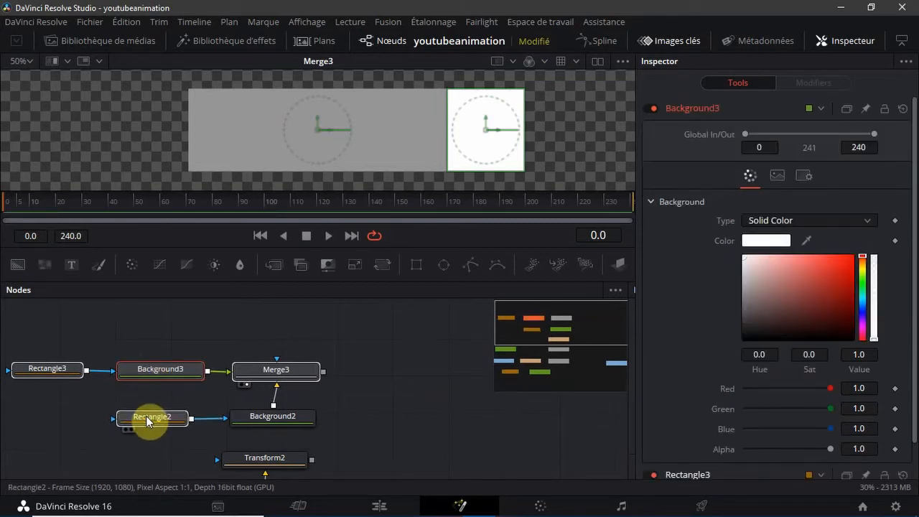
pyautogui.click(193, 313)
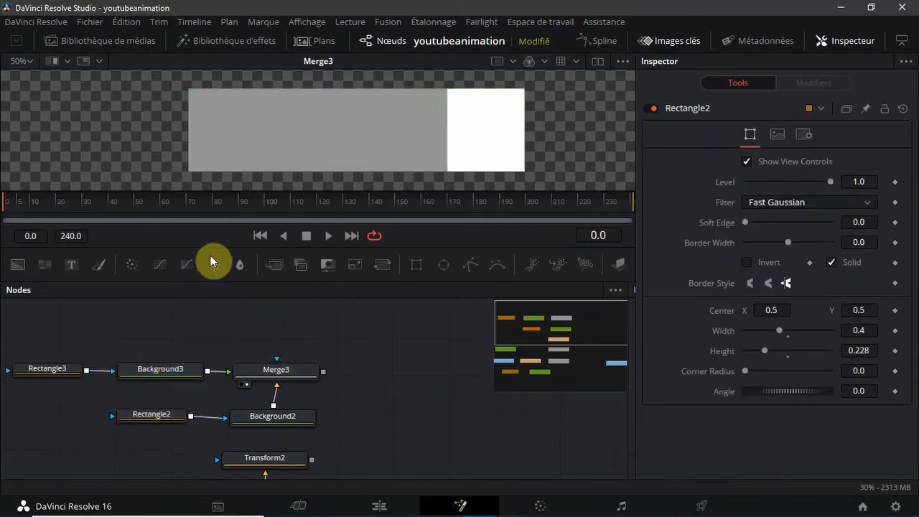
# Add a Text node above the white section's branch and merge it over the Merge3 output
pyautogui.click(72, 266)
pyautogui.moveTo(192, 347); pyautogui.dragTo(350, 370)
pyautogui.moveTo(289, 348); pyautogui.dragTo(264, 348)
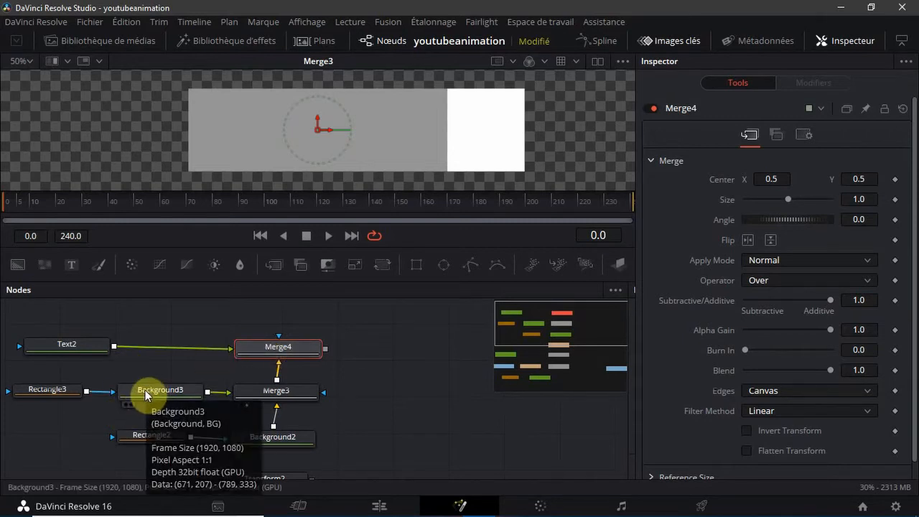
# Enter "Abonné" as the Text2 node's text and display Merge4 in the viewer
pyautogui.click(53, 390)
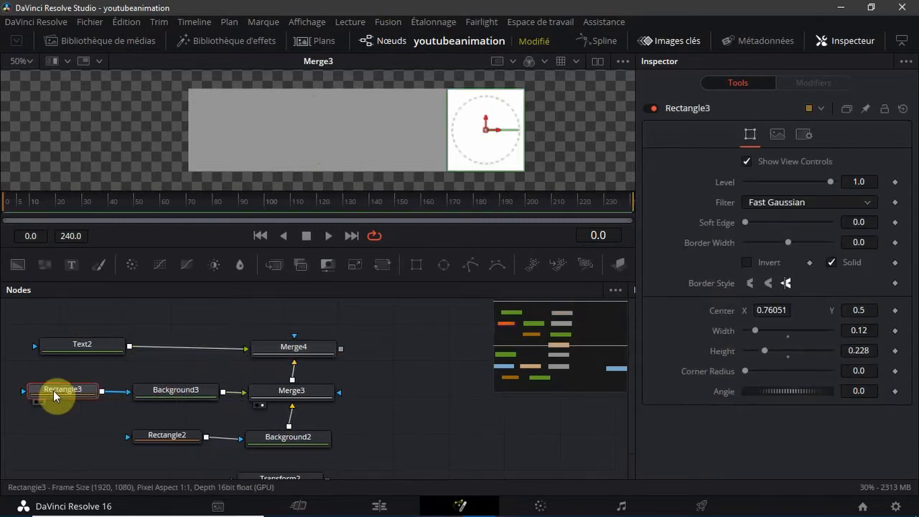
pyautogui.click(112, 374)
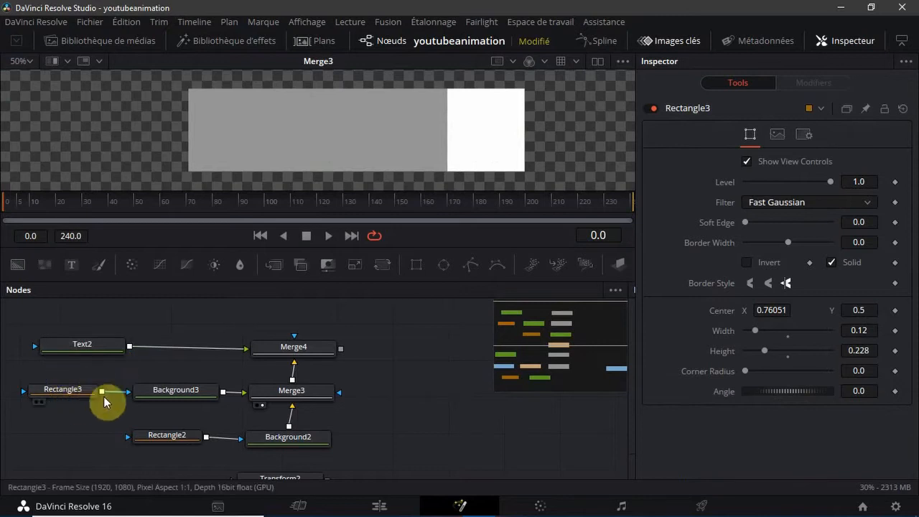
pyautogui.click(280, 353)
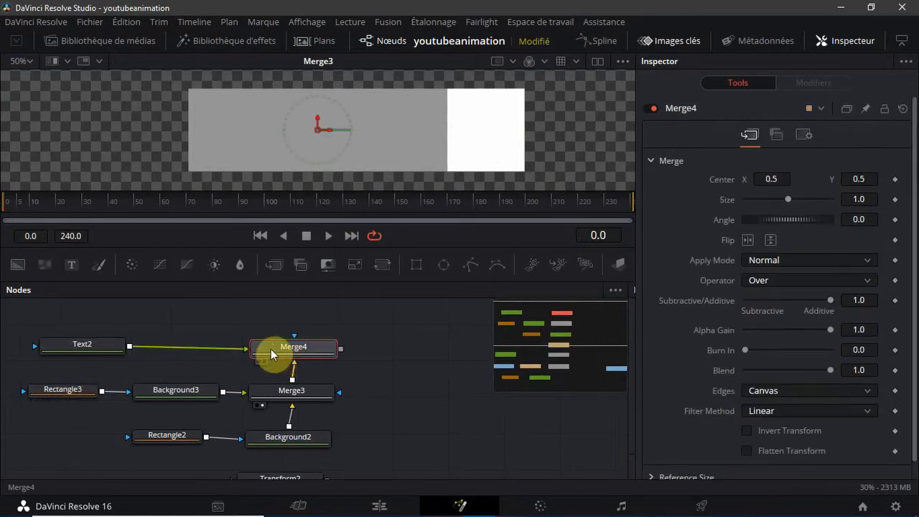
pyautogui.click(82, 345)
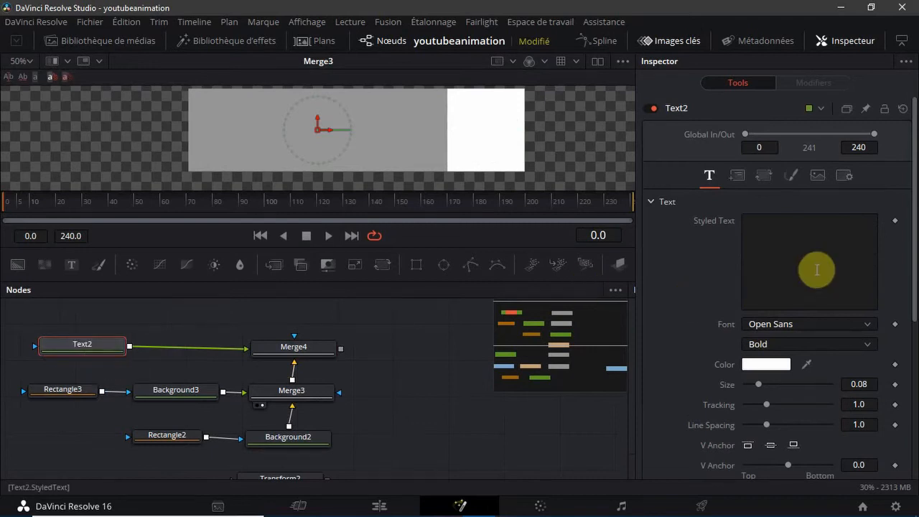
pyautogui.click(789, 242)
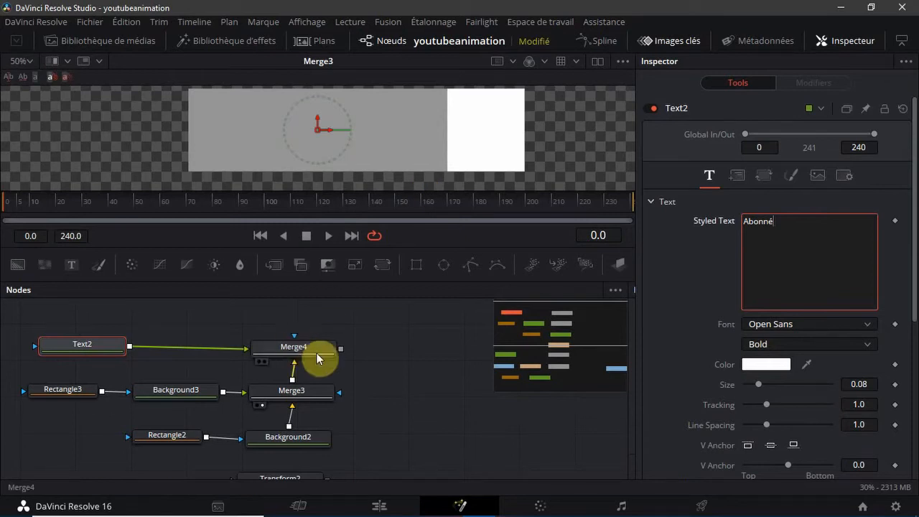
pyautogui.click(268, 350)
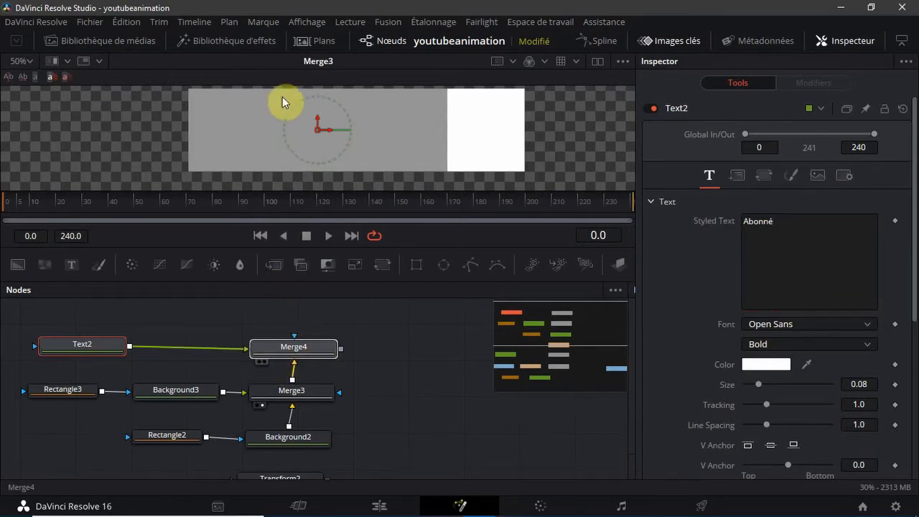
pyautogui.click(265, 349)
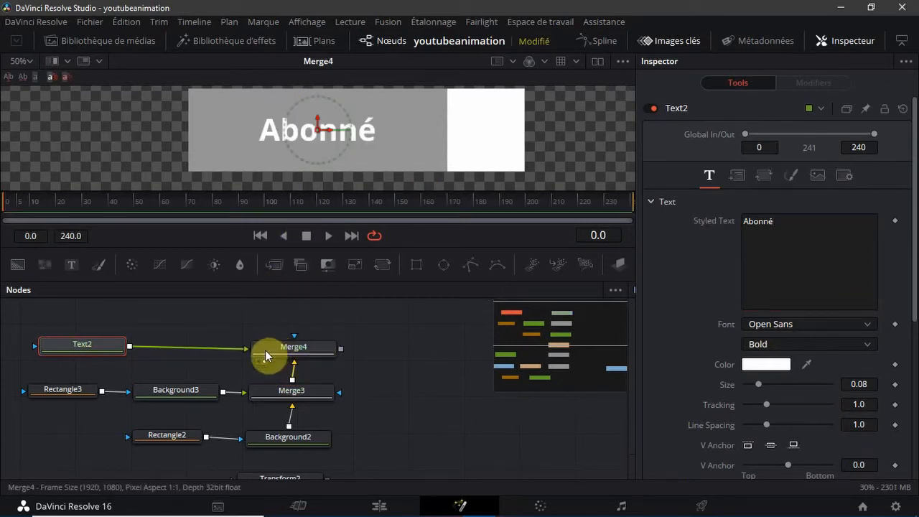
# Correct the Text1 node's wording to "S'abonner"
pyautogui.scroll(-6, 266, 352)
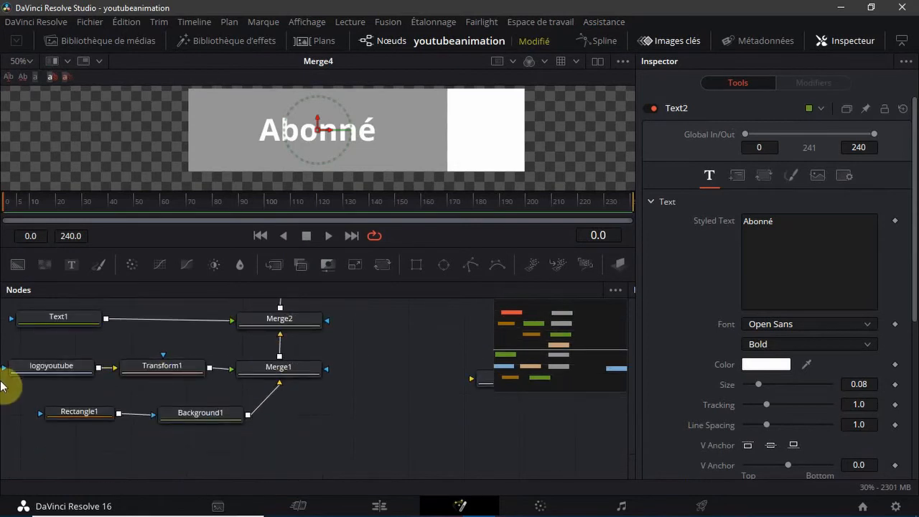
pyautogui.scroll(1, 216, 393)
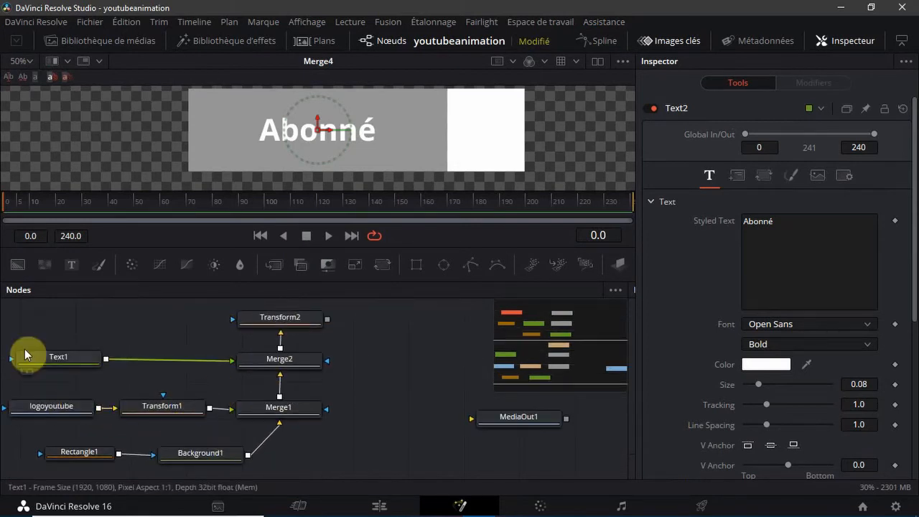
pyautogui.click(33, 364)
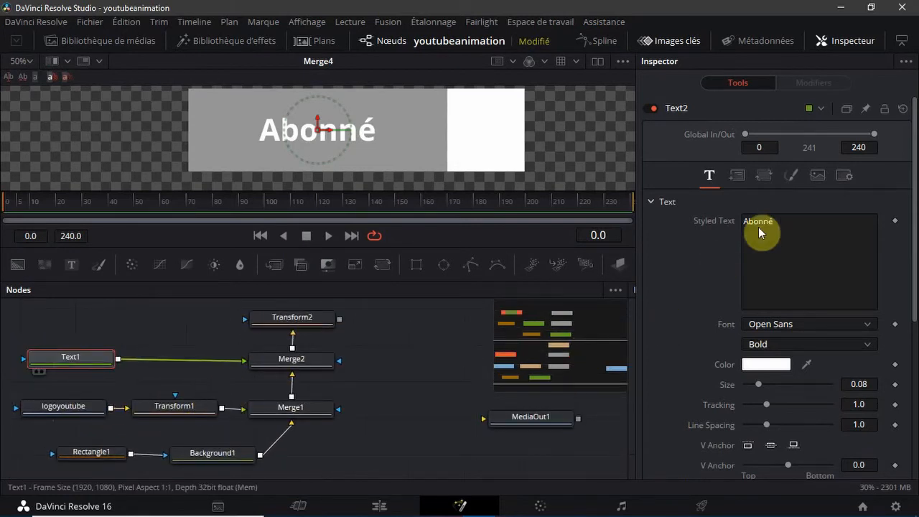
pyautogui.click(782, 223)
pyautogui.press('BackSpace')
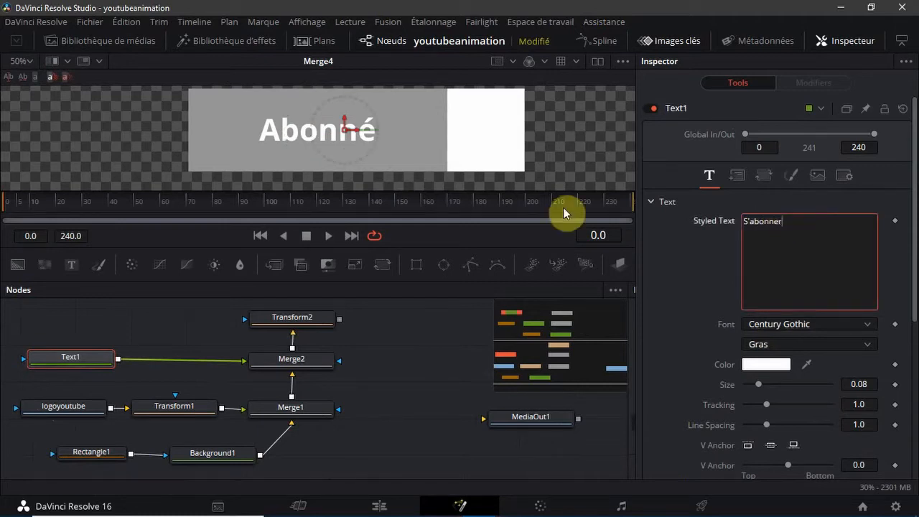
pyautogui.click(447, 380)
# Change the font of the "Abonné" text in Text2 to Century Gothic
pyautogui.scroll(8, 424, 379)
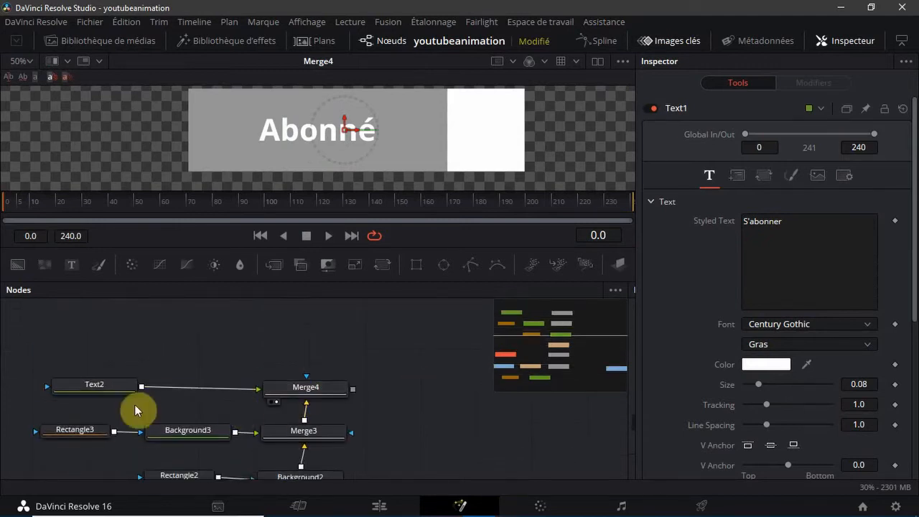
pyautogui.click(97, 387)
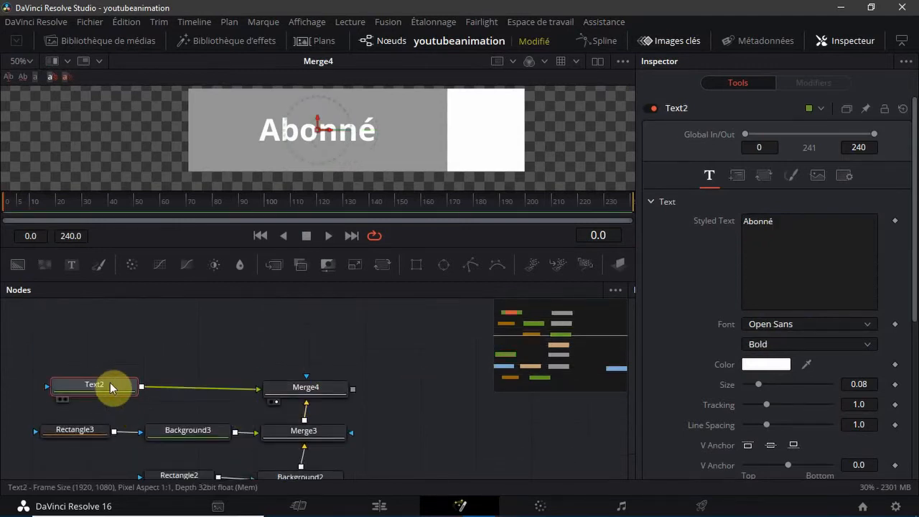
pyautogui.click(781, 327)
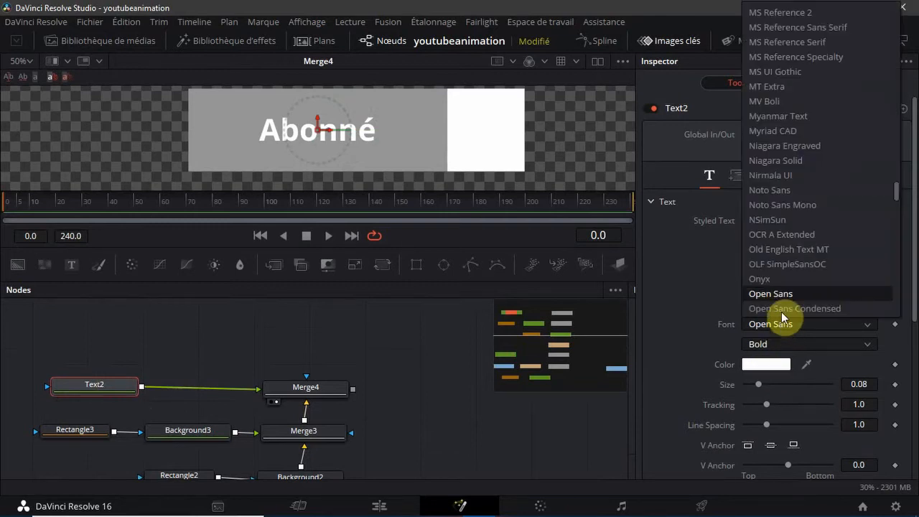
pyautogui.scroll(-1, 779, 257)
pyautogui.press('c')
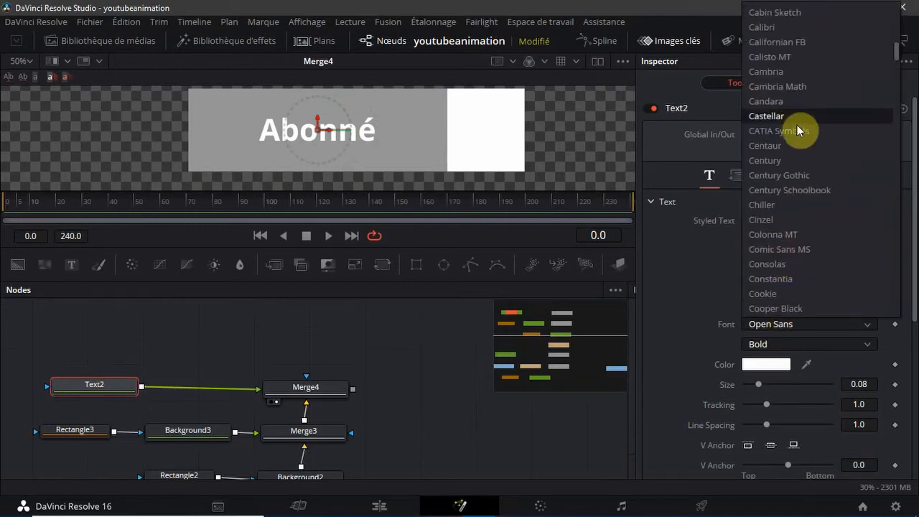
pyautogui.click(789, 175)
# Set the "Abonné" text color to dark grey #383838
pyautogui.click(778, 363)
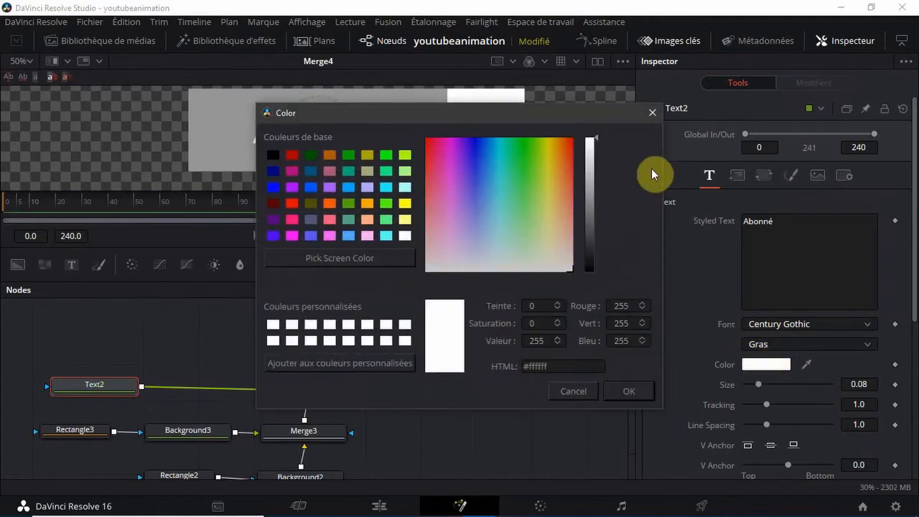
pyautogui.moveTo(594, 136); pyautogui.dragTo(592, 243)
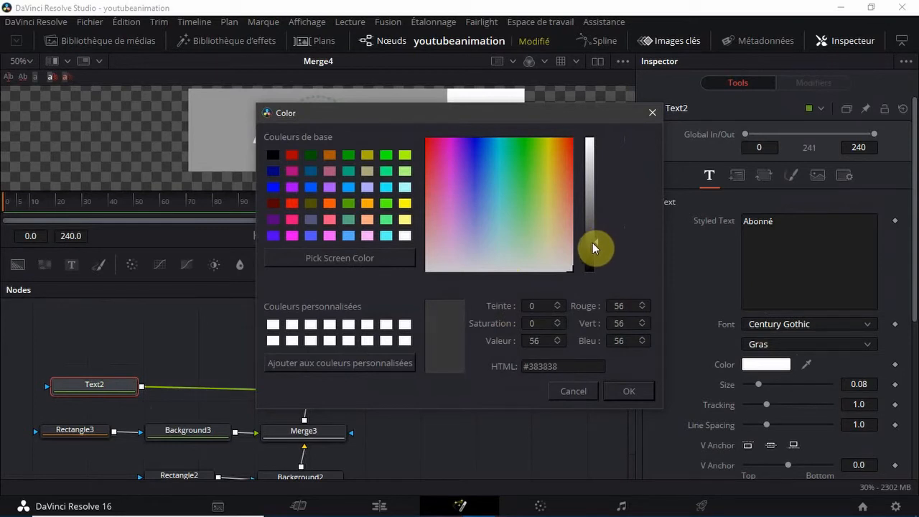
pyautogui.click(621, 392)
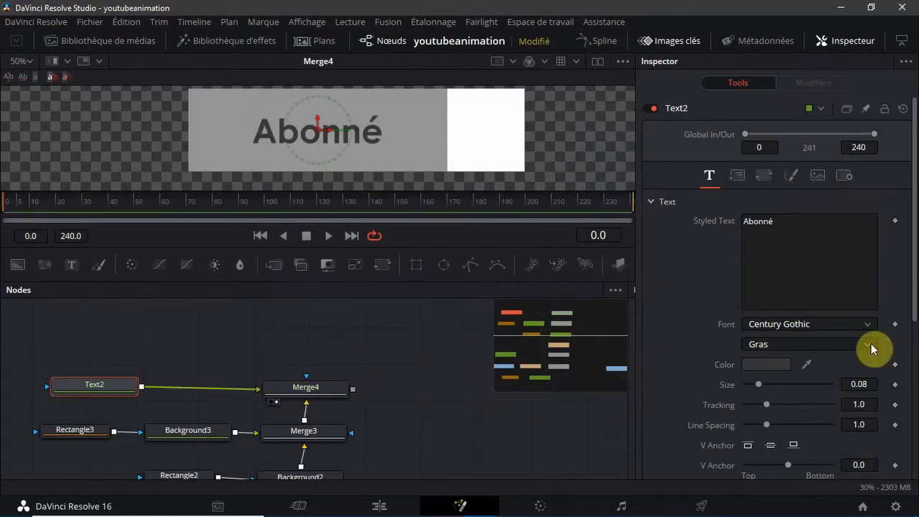
# Lighten the "Abonné" text color in Text2 to grey #4f4f4f and add that grey to the custom colors
pyautogui.click(755, 365)
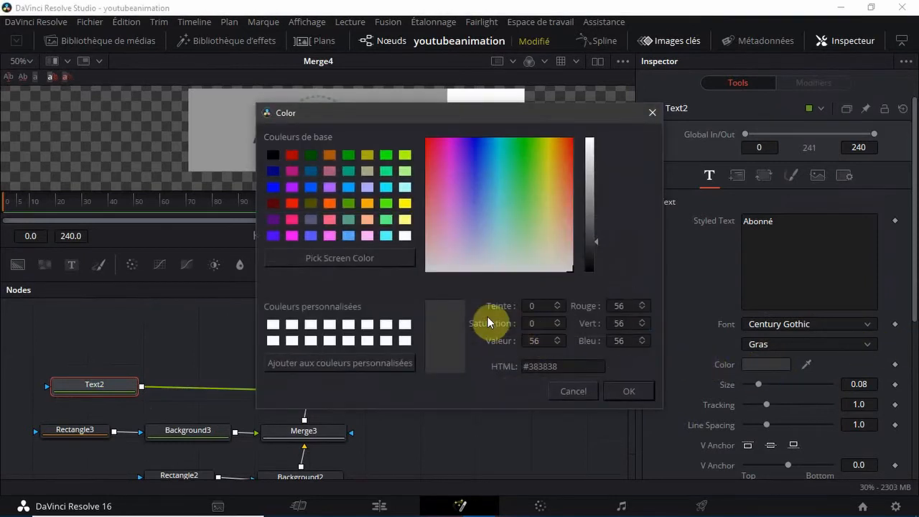
pyautogui.moveTo(595, 239); pyautogui.dragTo(595, 230)
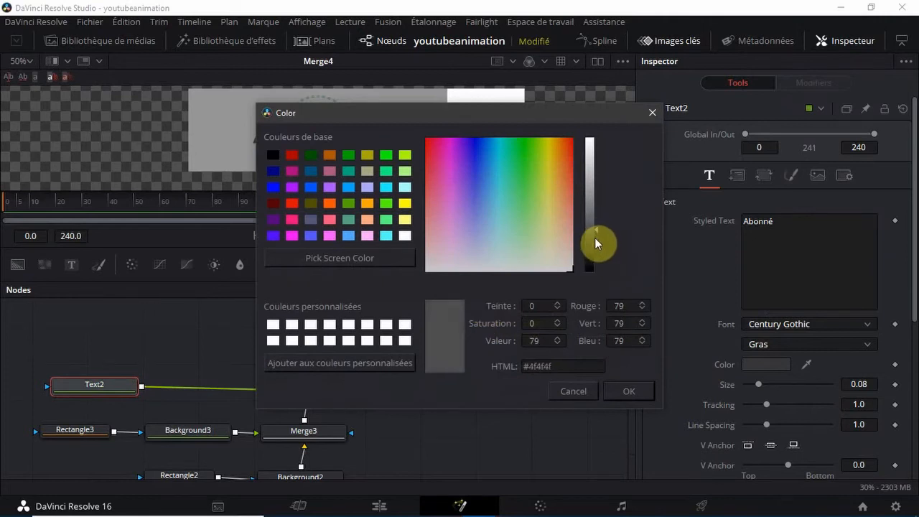
pyautogui.click(629, 391)
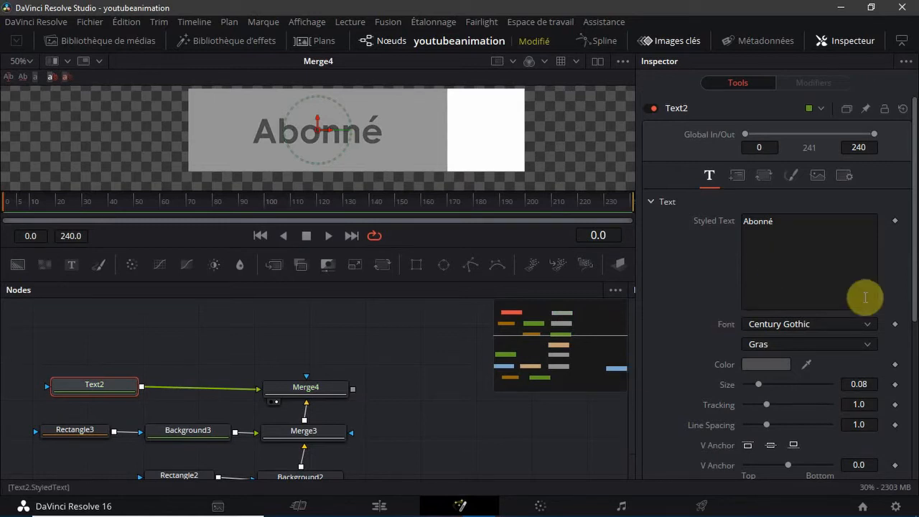
pyautogui.click(782, 364)
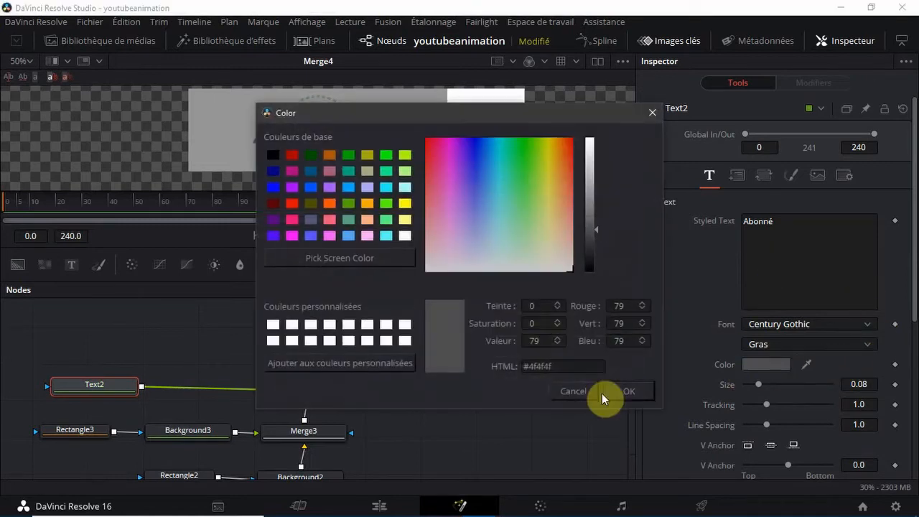
pyautogui.click(358, 361)
pyautogui.click(642, 396)
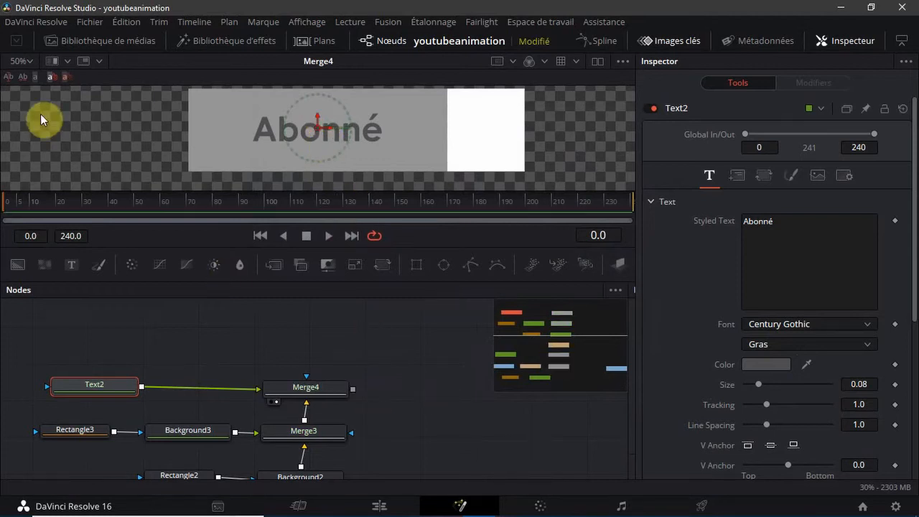
# Add the black-outlined bell image from the media pool to the node graph above Text2
pyautogui.click(93, 41)
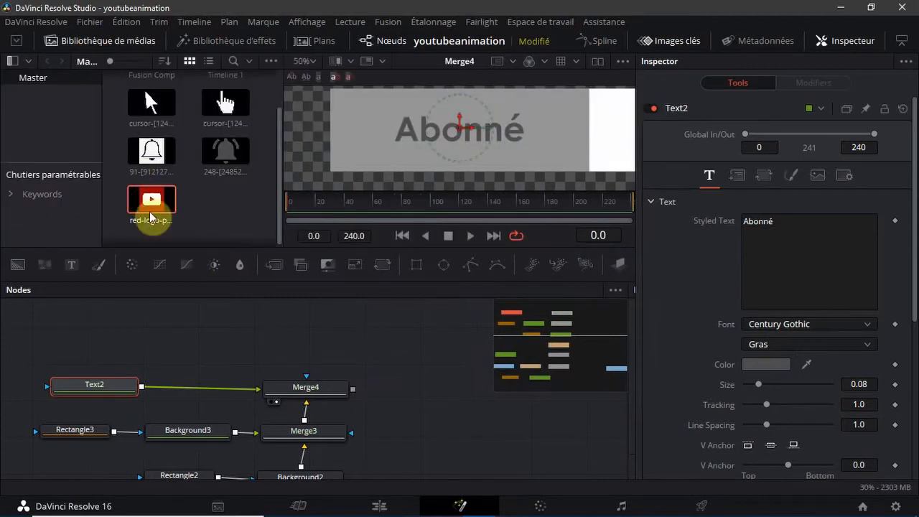
pyautogui.click(199, 337)
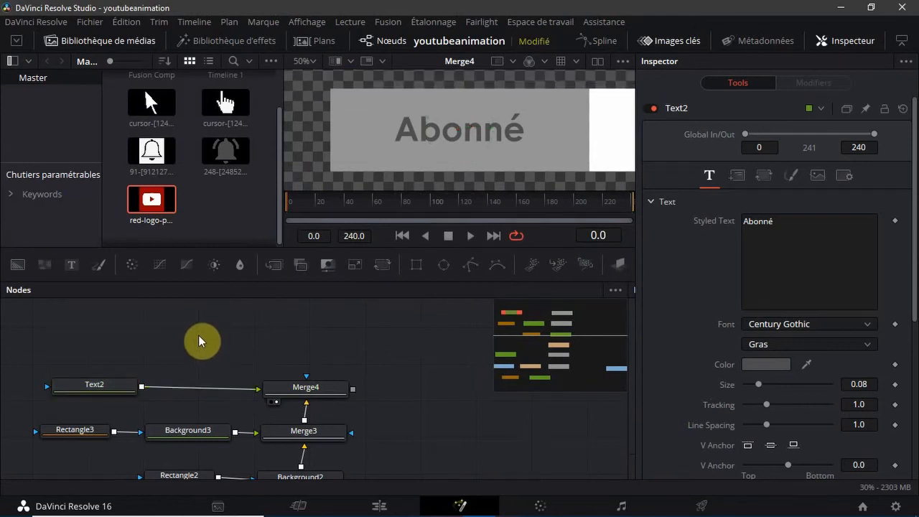
pyautogui.moveTo(156, 150); pyautogui.dragTo(100, 338)
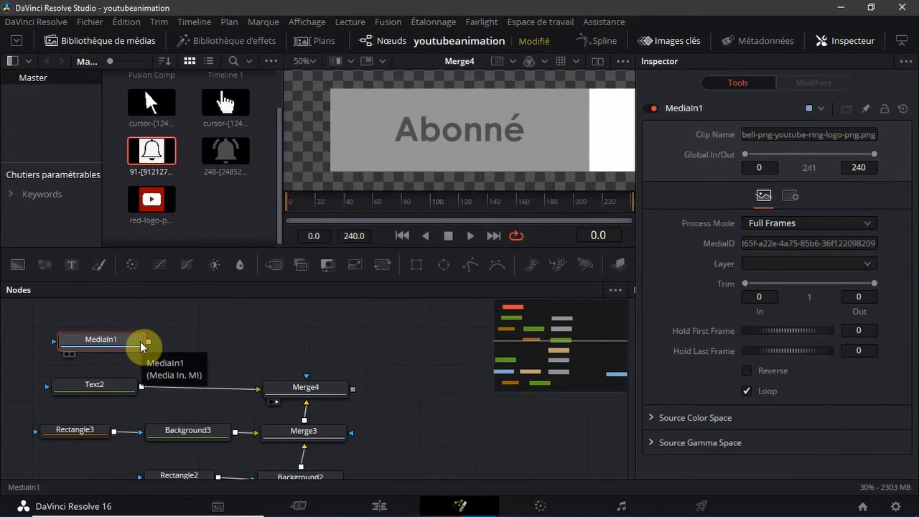
# Rename the bell image's media node as notification1
pyautogui.press('F2')
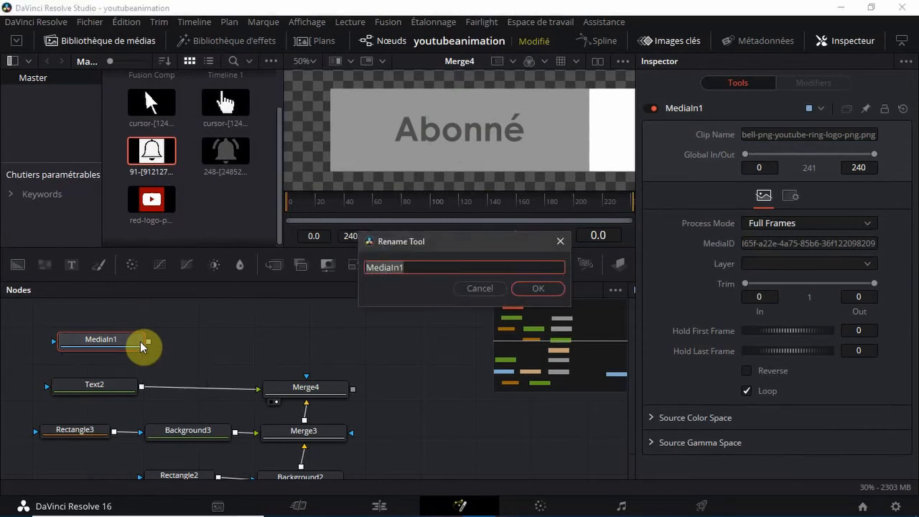
pyautogui.write('noicatio')
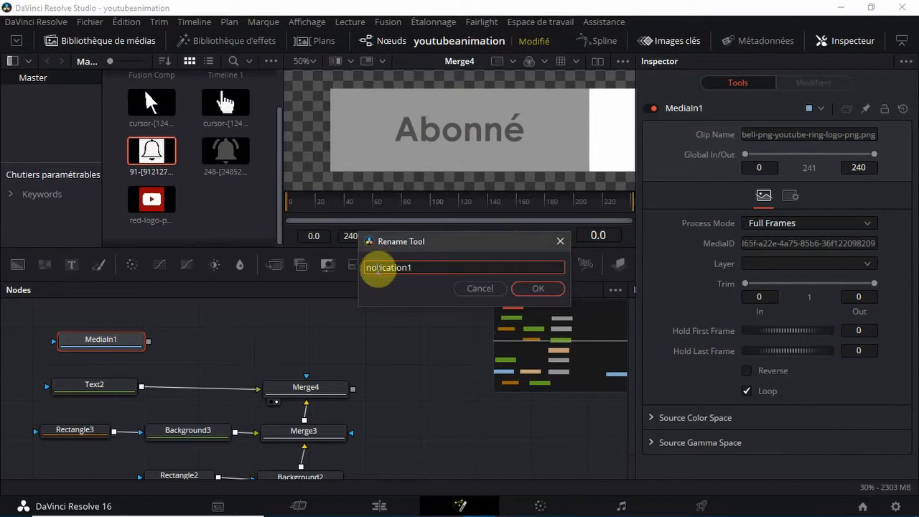
pyautogui.click(377, 268)
pyautogui.write('ti')
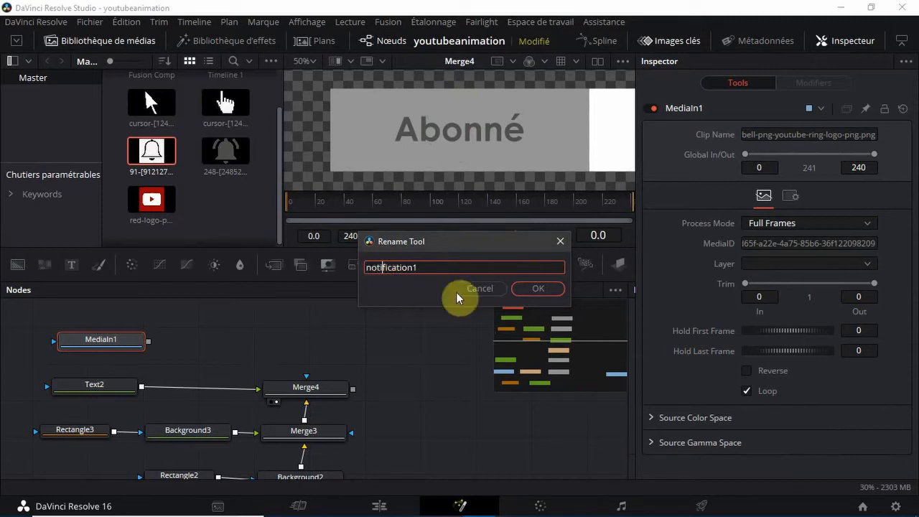
pyautogui.click(544, 288)
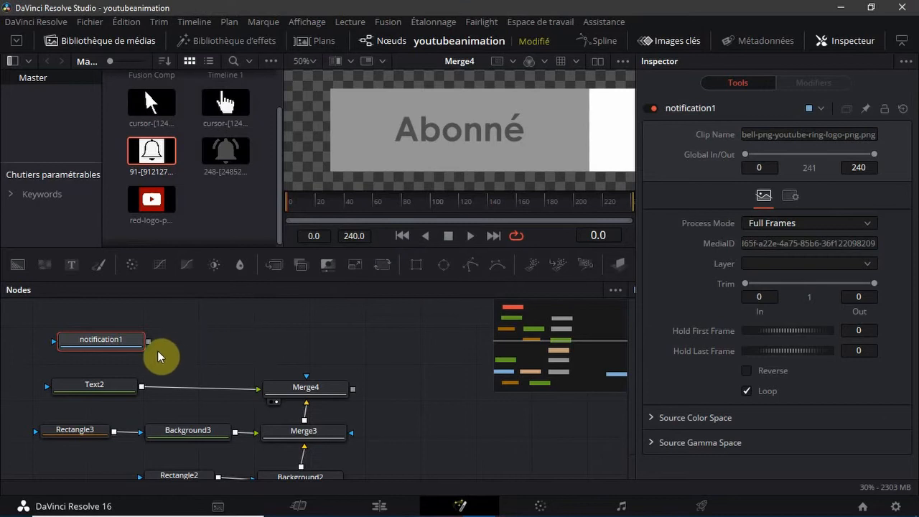
# Add a Transform node after notification1, merge its output over Merge4, and hide the media pool
pyautogui.click(369, 271)
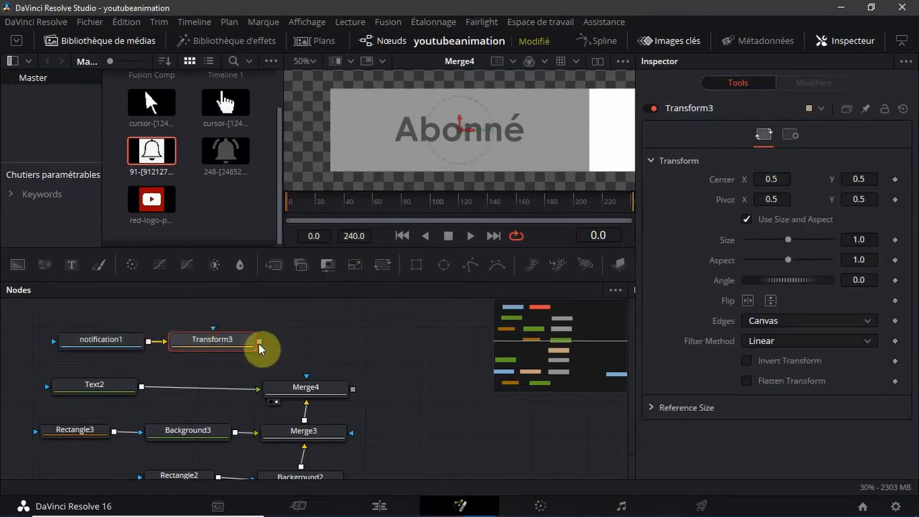
pyautogui.moveTo(258, 343); pyautogui.dragTo(352, 393)
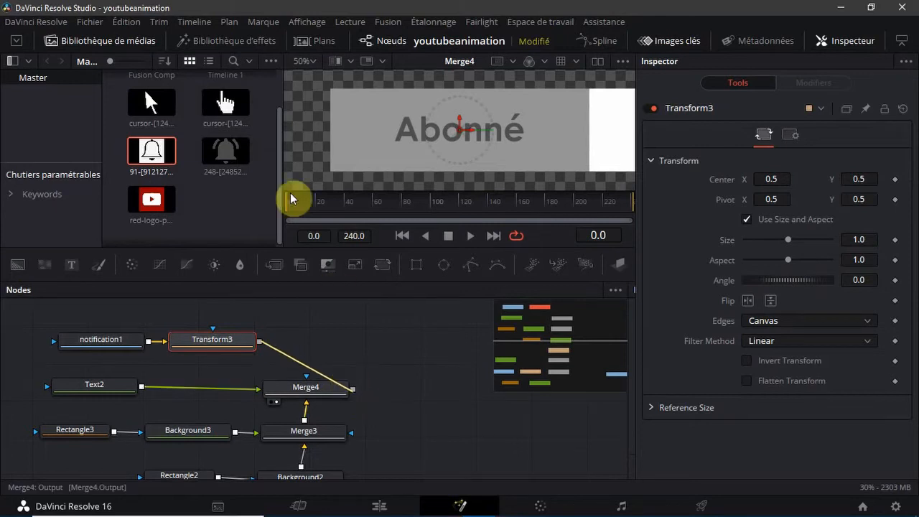
pyautogui.click(77, 45)
# Arrange notification1, Transform3 and Merge5 in a row above Merge4 and display Merge5 in the viewer
pyautogui.moveTo(417, 396); pyautogui.dragTo(287, 346)
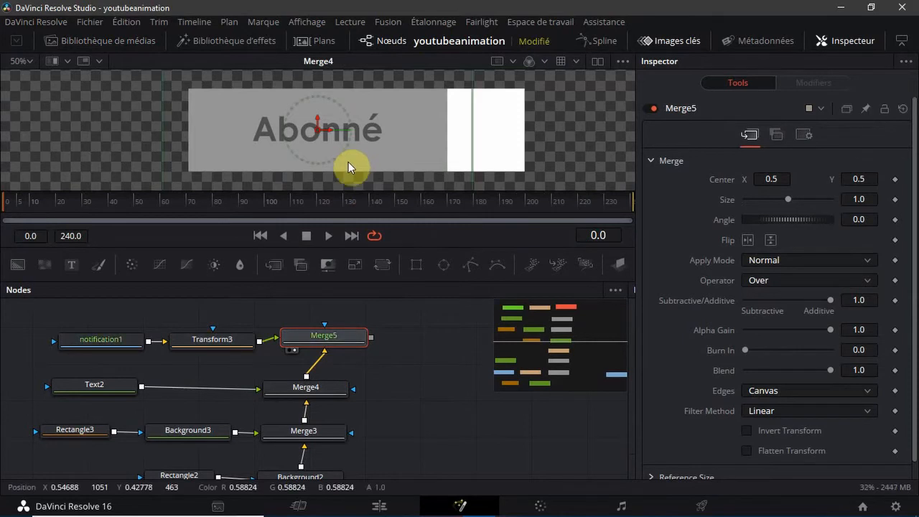
pyautogui.moveTo(268, 305)
pyautogui.mouseDown()
pyautogui.moveTo(274, 345)
pyautogui.moveTo(277, 329)
pyautogui.mouseUp()
pyautogui.moveTo(423, 347)
pyautogui.mouseDown()
pyautogui.moveTo(258, 360)
pyautogui.moveTo(29, 333)
pyautogui.moveTo(68, 333)
pyautogui.mouseUp()
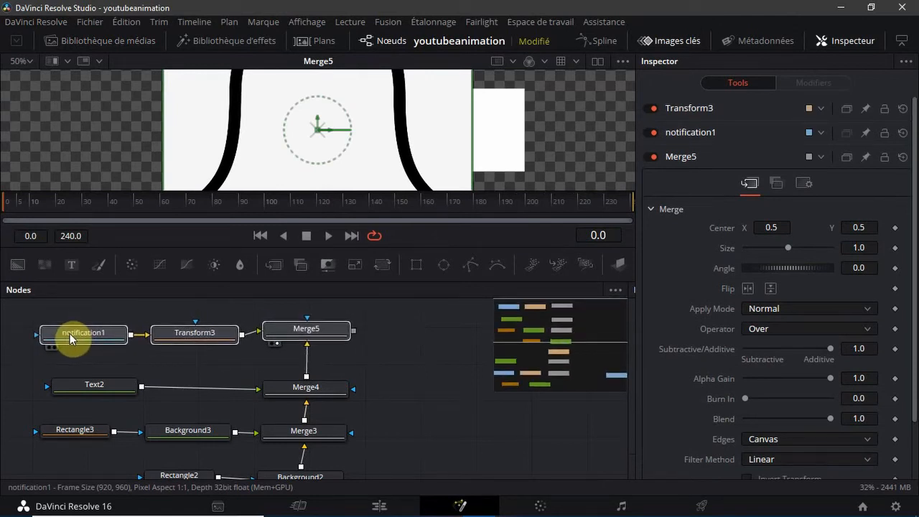
# Scale the bell with Transform3 to about 0.219 and center it in the bar's white section at about X 1.043
pyautogui.moveTo(211, 338); pyautogui.dragTo(206, 335)
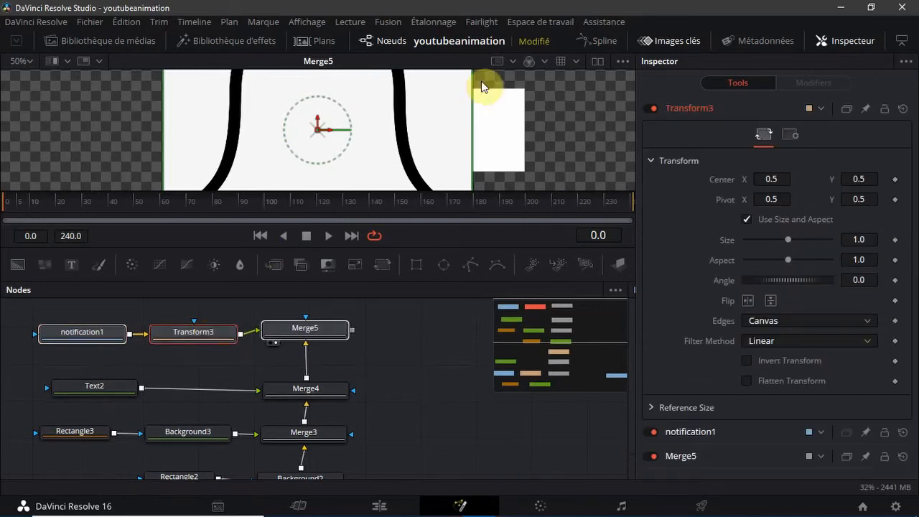
pyautogui.moveTo(448, 117); pyautogui.dragTo(490, 158)
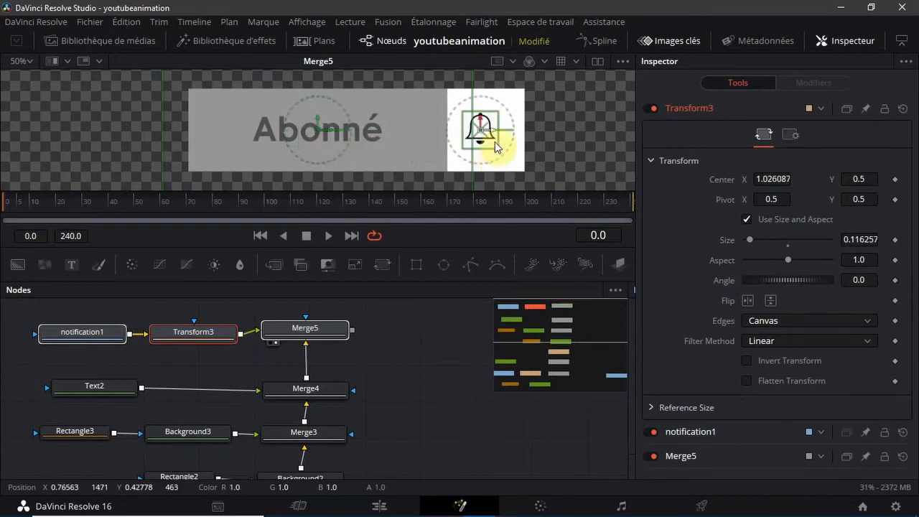
pyautogui.moveTo(481, 112); pyautogui.dragTo(481, 101)
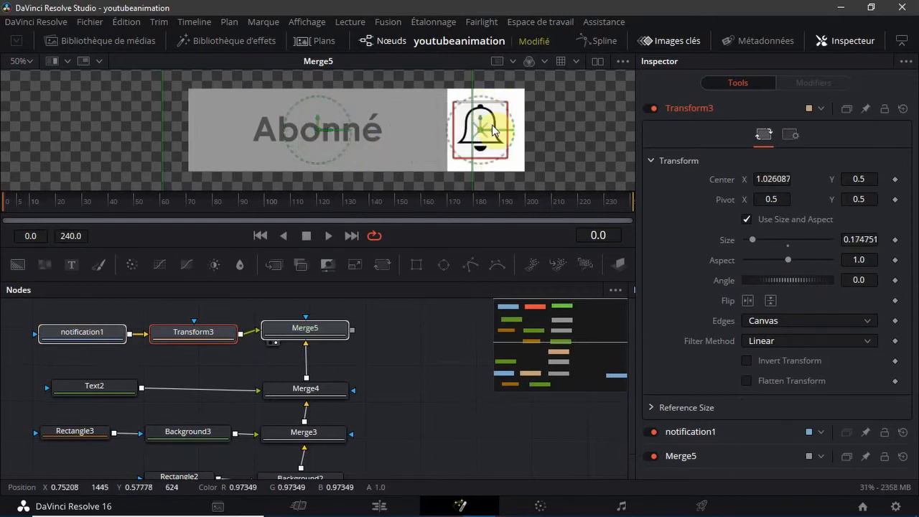
pyautogui.moveTo(490, 136); pyautogui.dragTo(500, 136)
pyautogui.moveTo(491, 101); pyautogui.dragTo(490, 92)
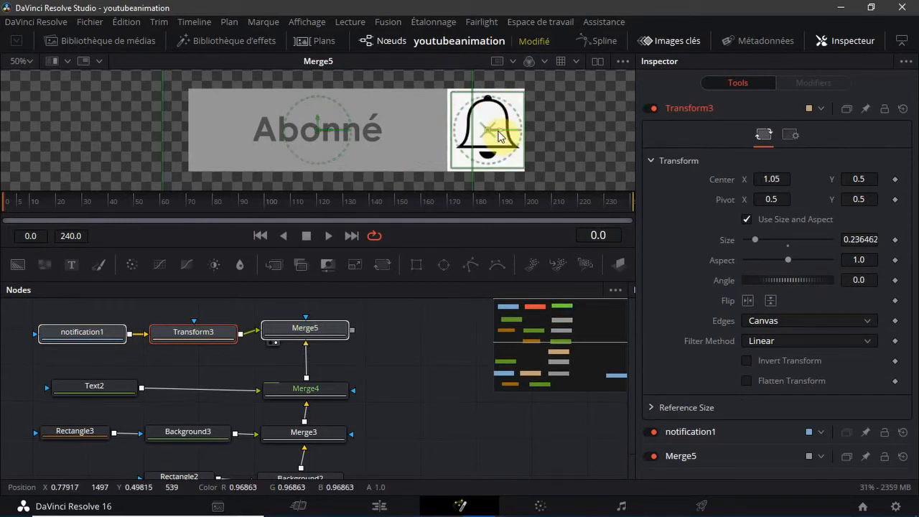
pyautogui.moveTo(500, 136); pyautogui.dragTo(496, 136)
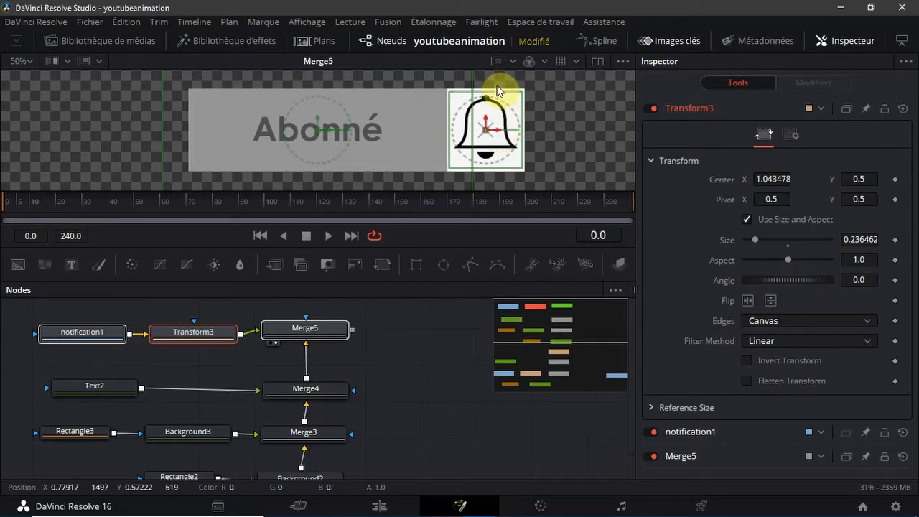
pyautogui.moveTo(495, 95); pyautogui.dragTo(493, 99)
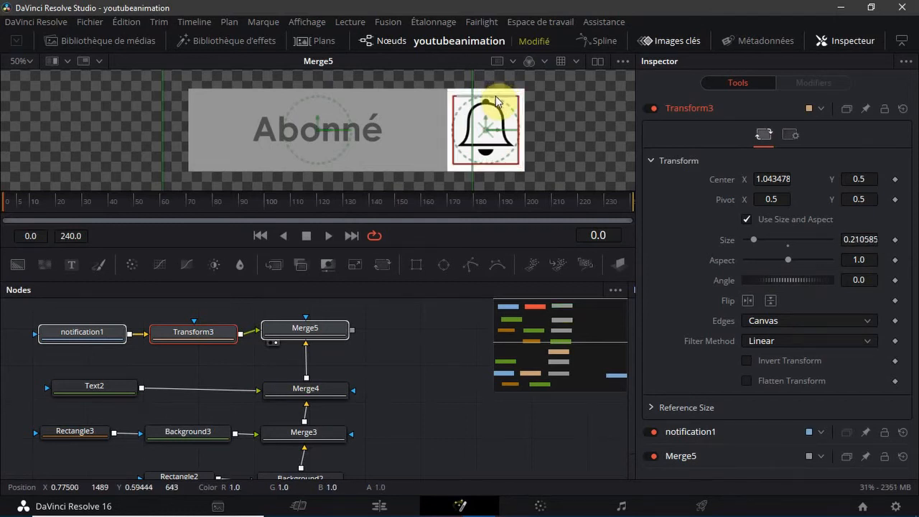
pyautogui.click(424, 378)
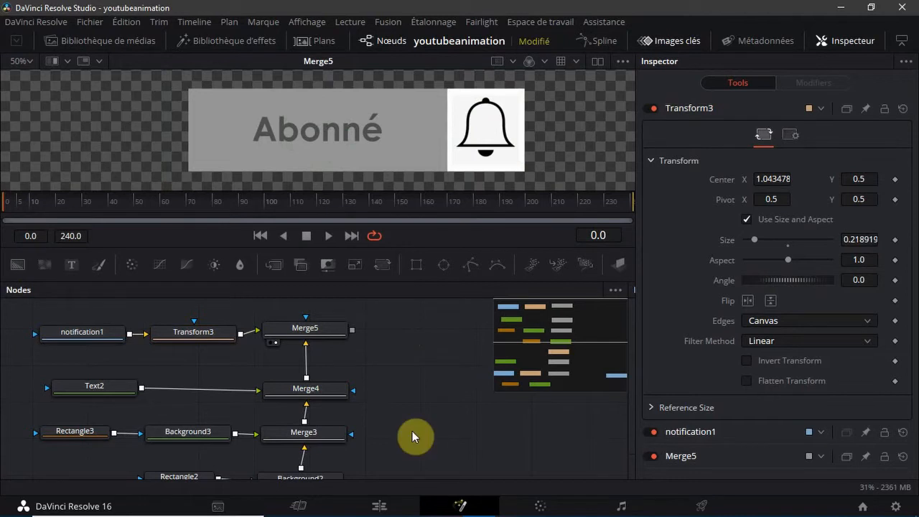
# Add a Transform node to Merge5's output and place it directly above Merge5
pyautogui.moveTo(292, 328); pyautogui.dragTo(294, 334)
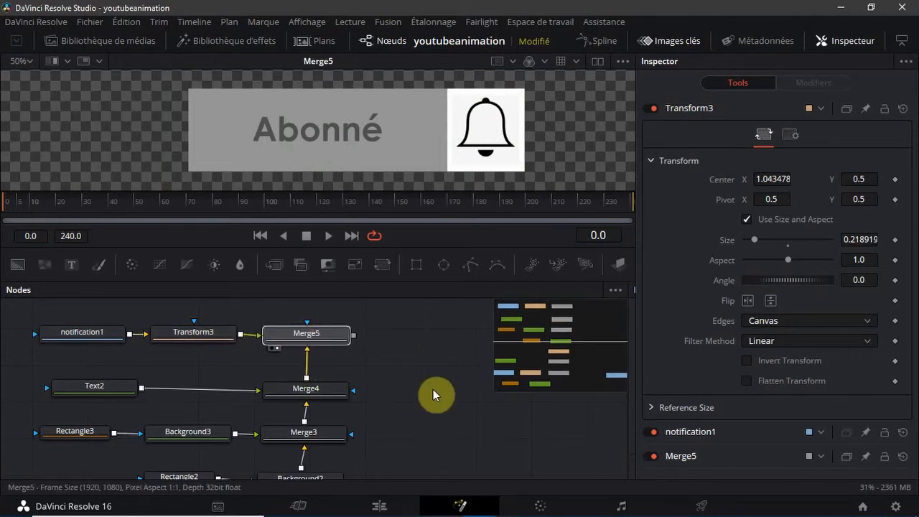
pyautogui.click(433, 394)
pyautogui.click(327, 343)
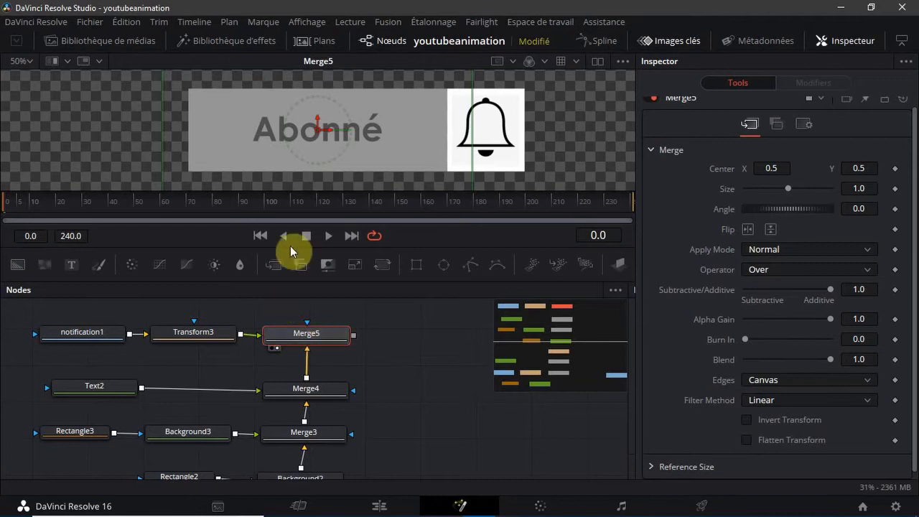
pyautogui.click(383, 264)
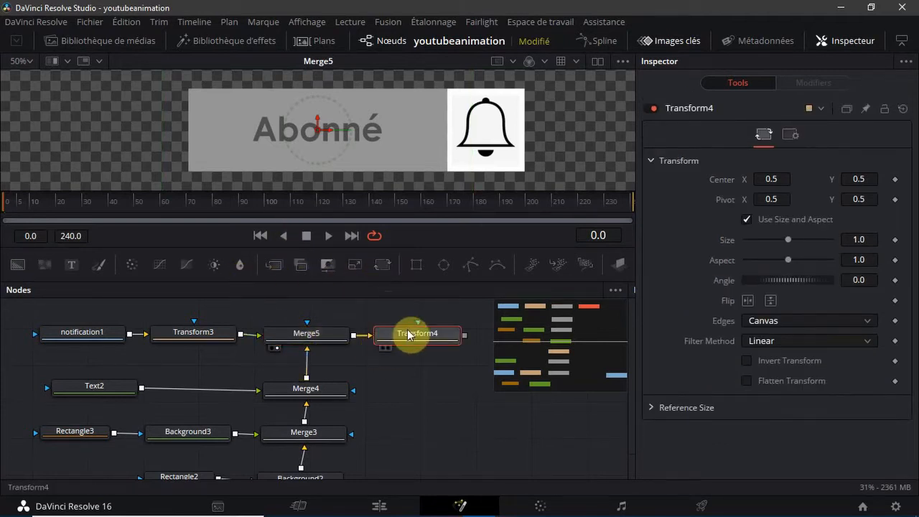
pyautogui.moveTo(409, 335); pyautogui.dragTo(294, 309)
pyautogui.moveTo(536, 348); pyautogui.dragTo(521, 303)
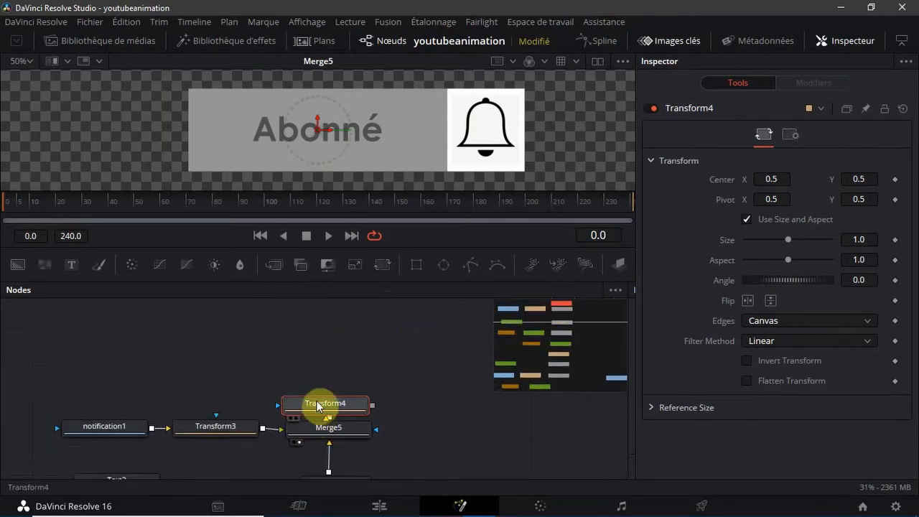
pyautogui.moveTo(318, 406); pyautogui.dragTo(320, 377)
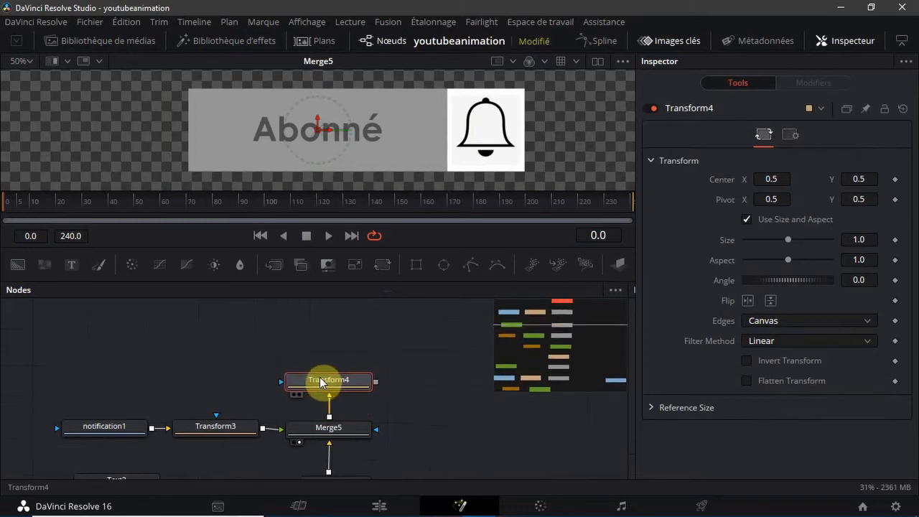
pyautogui.click(423, 409)
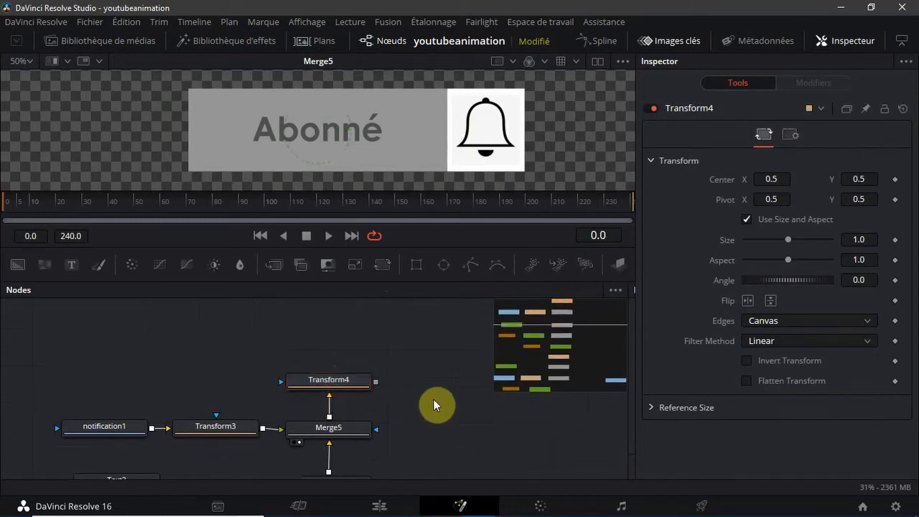
# Add a Background node above Transform4 and mask it with a Rectangle node placed beside it
pyautogui.click(556, 307)
pyautogui.moveTo(556, 306); pyautogui.dragTo(553, 284)
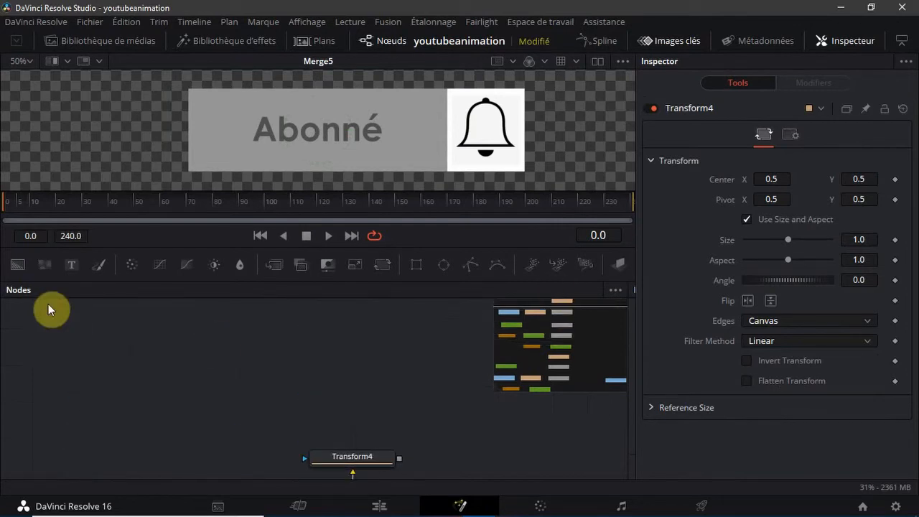
pyautogui.click(17, 265)
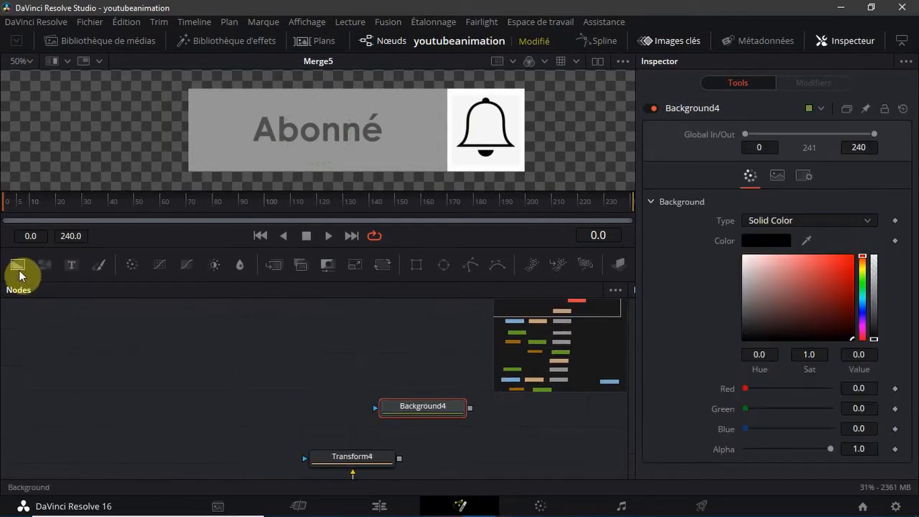
pyautogui.moveTo(427, 409); pyautogui.dragTo(326, 413)
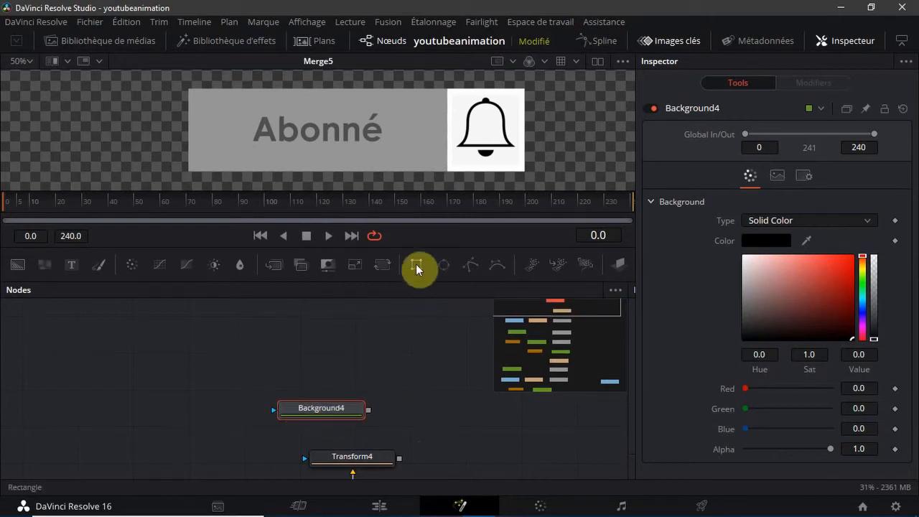
pyautogui.moveTo(318, 374); pyautogui.dragTo(210, 411)
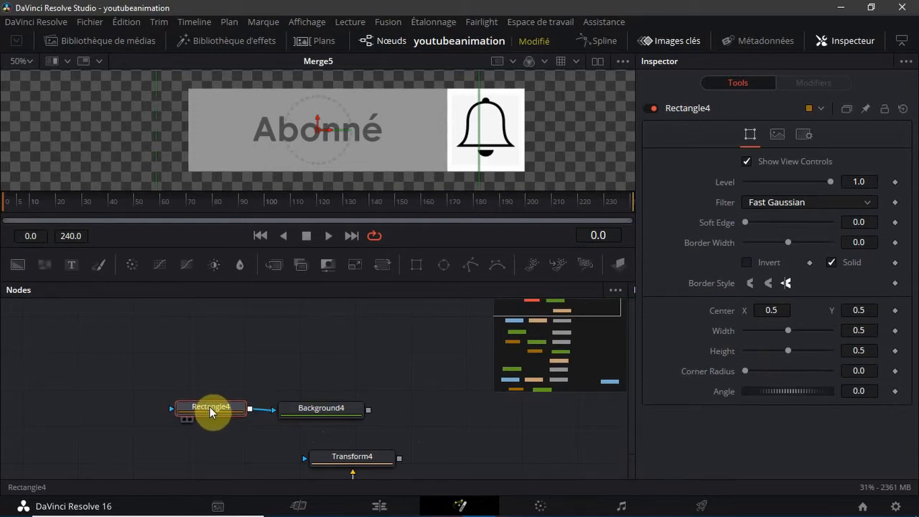
# Resize and place Rectangle4 directly below the "Abonné" bar, with width about 0.583, height about 0.356 and center about X 0.528, Y 0.206
pyautogui.click(29, 62)
pyautogui.click(24, 88)
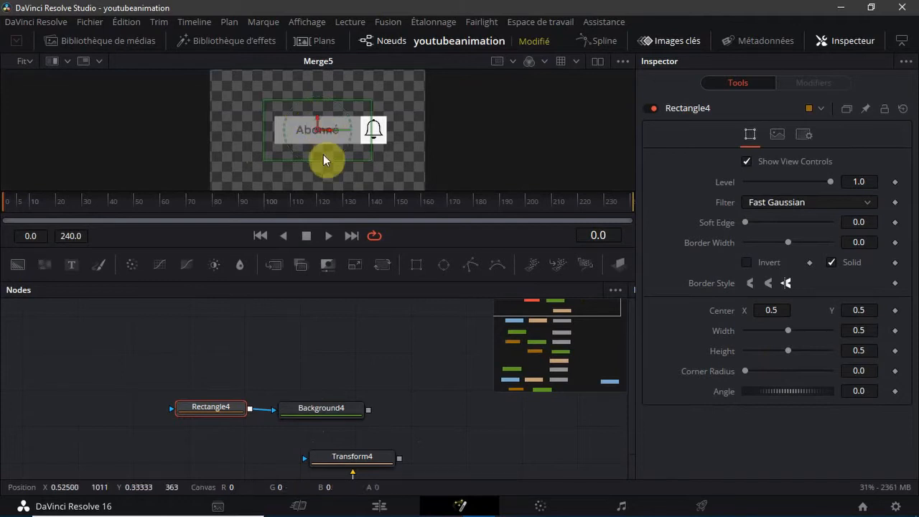
pyautogui.moveTo(311, 160)
pyautogui.mouseDown()
pyautogui.moveTo(312, 147)
pyautogui.moveTo(316, 164)
pyautogui.moveTo(316, 155)
pyautogui.mouseUp()
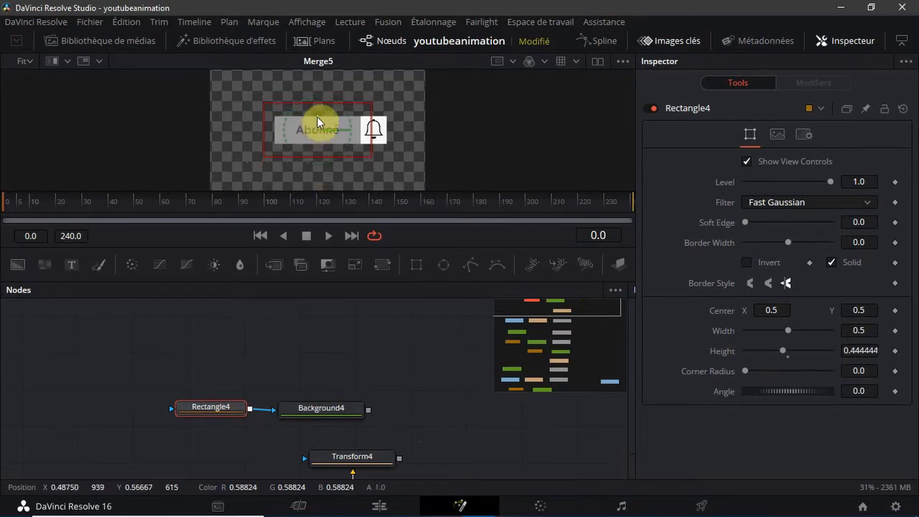
pyautogui.moveTo(316, 116); pyautogui.dragTo(319, 156)
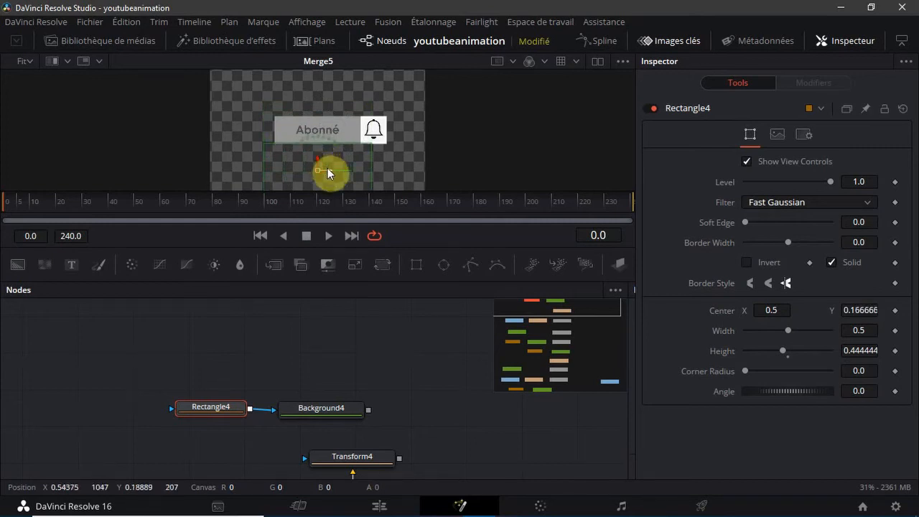
pyautogui.moveTo(333, 168); pyautogui.dragTo(384, 170)
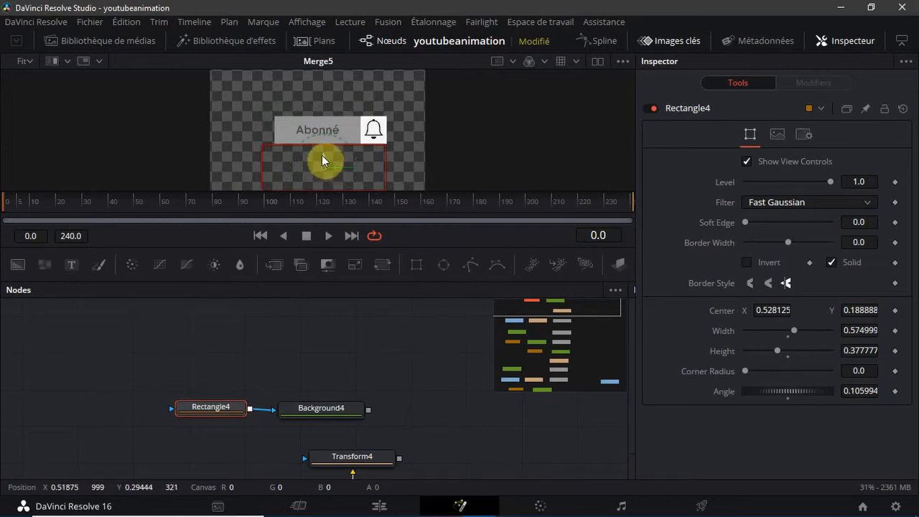
pyautogui.moveTo(321, 155); pyautogui.dragTo(322, 153)
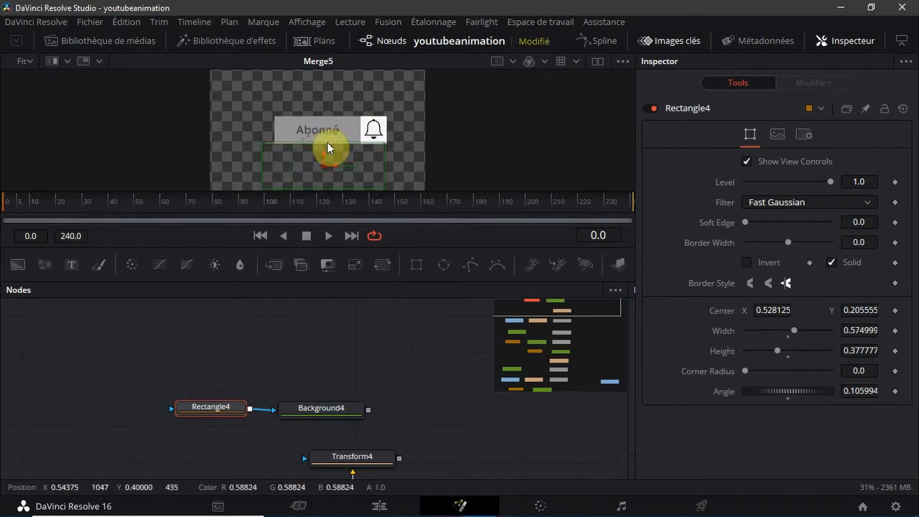
pyautogui.moveTo(327, 142); pyautogui.dragTo(328, 143)
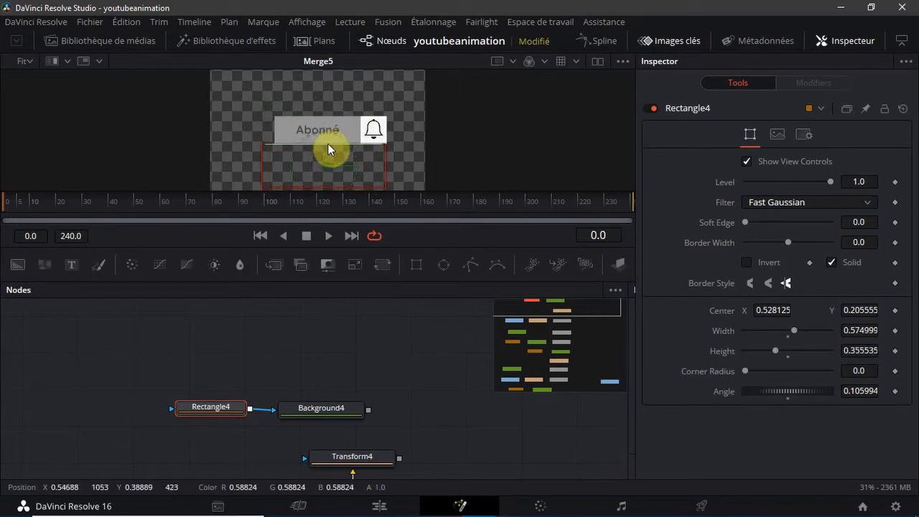
pyautogui.click(26, 61)
pyautogui.click(31, 109)
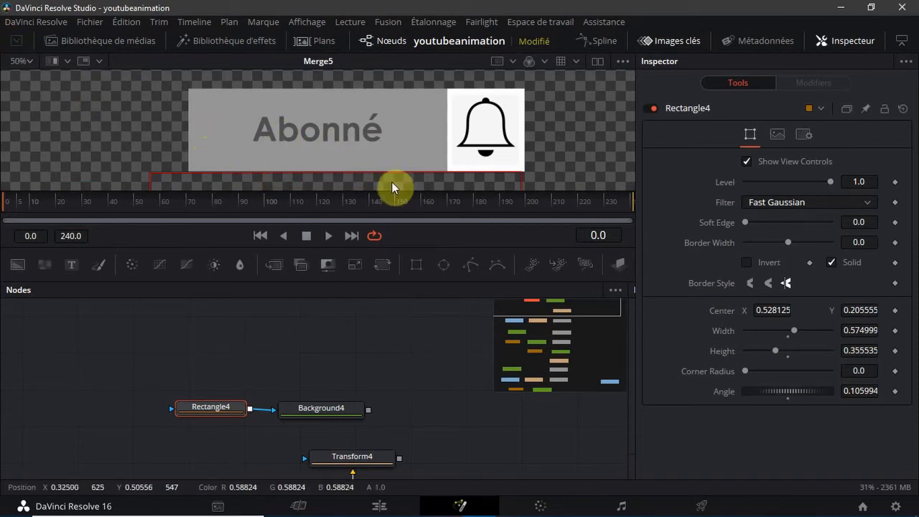
pyautogui.moveTo(518, 183); pyautogui.dragTo(521, 183)
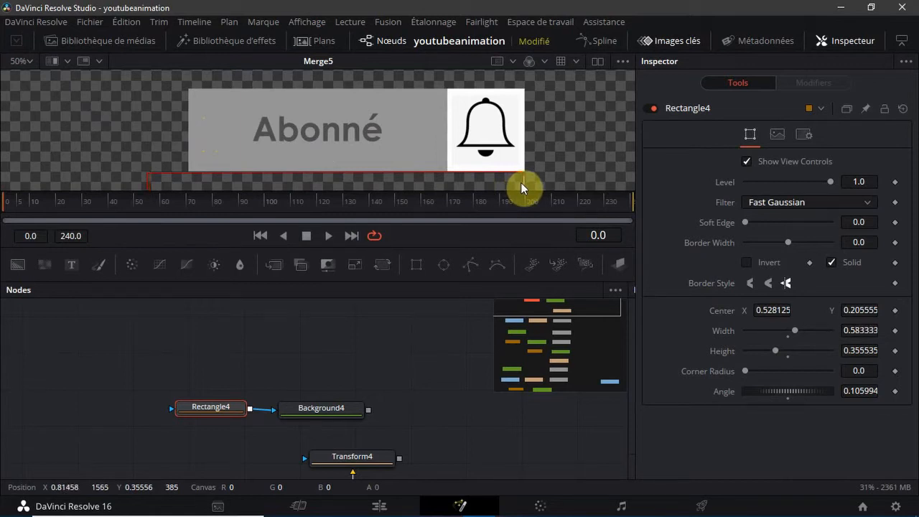
pyautogui.click(28, 61)
pyautogui.click(22, 124)
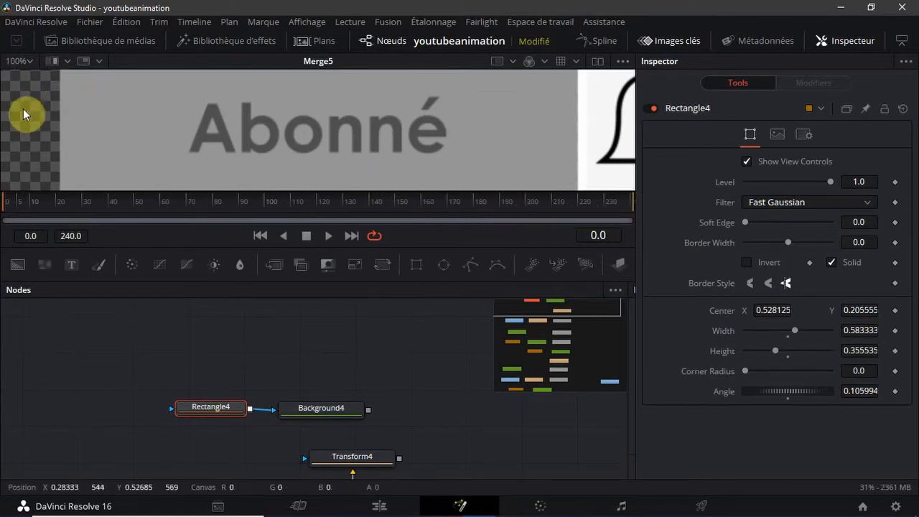
pyautogui.click(84, 61)
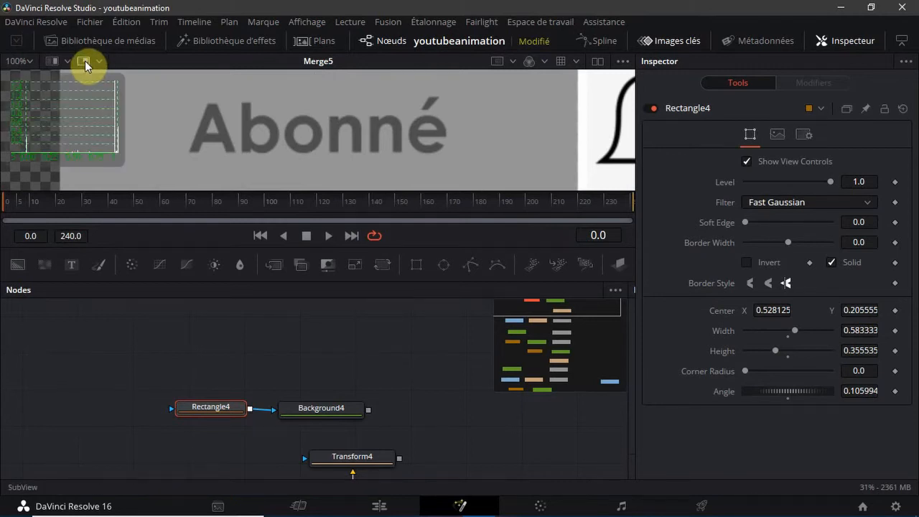
pyautogui.click(86, 62)
pyautogui.click(97, 62)
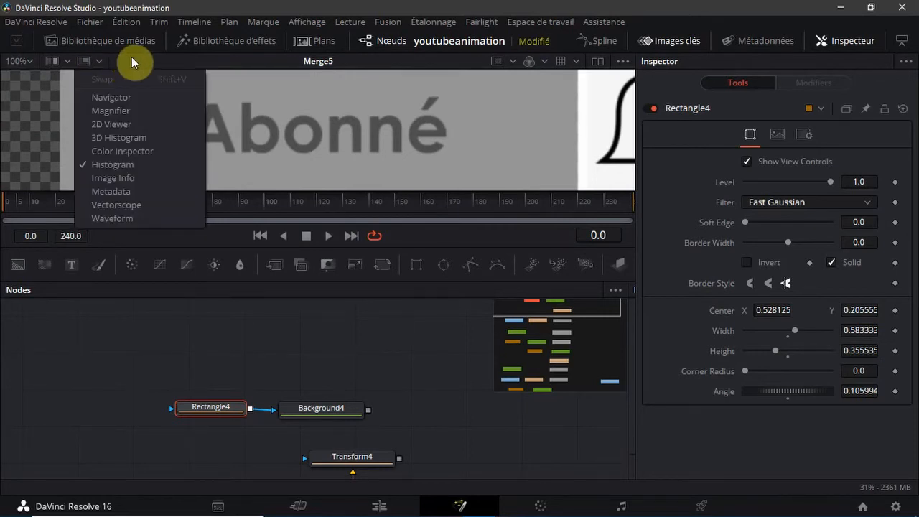
pyautogui.click(128, 94)
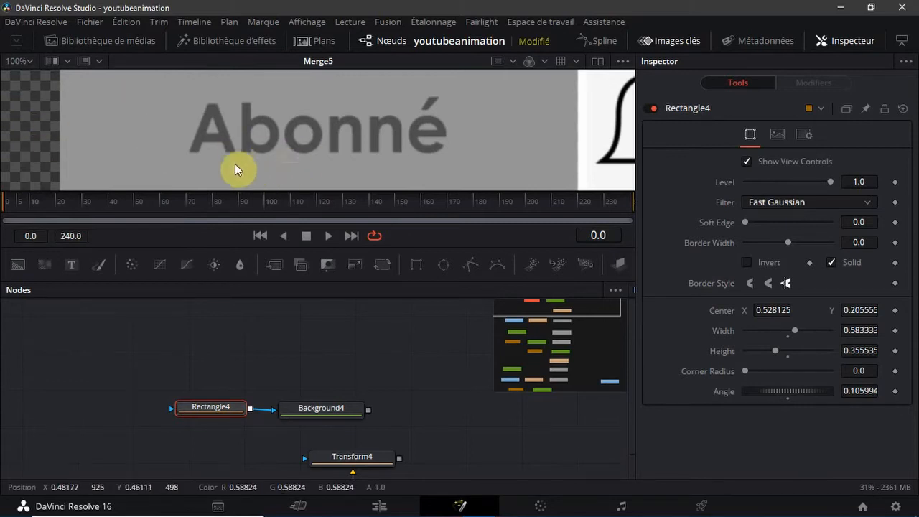
pyautogui.click(95, 58)
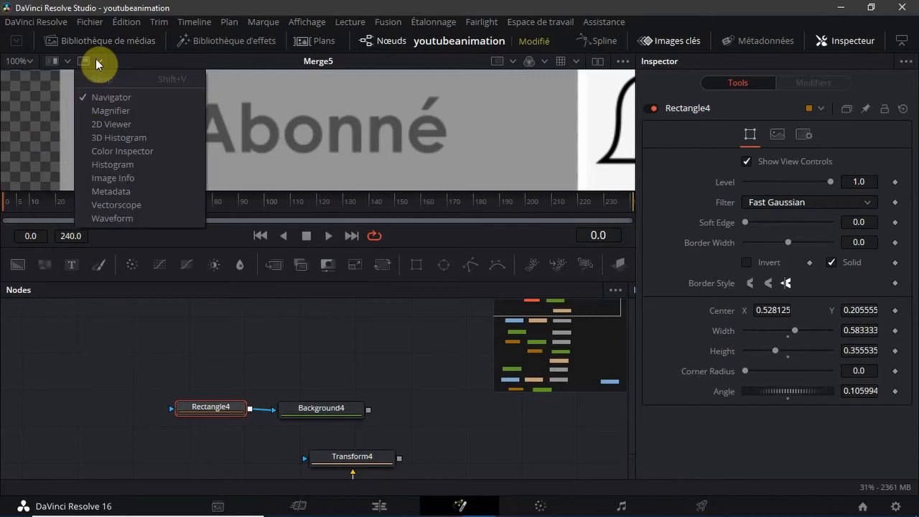
pyautogui.click(95, 166)
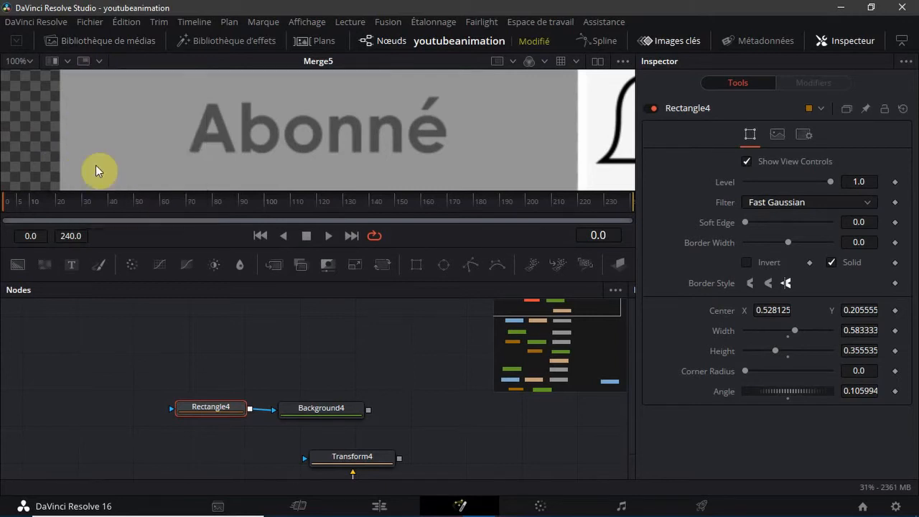
pyautogui.click(24, 61)
pyautogui.click(24, 80)
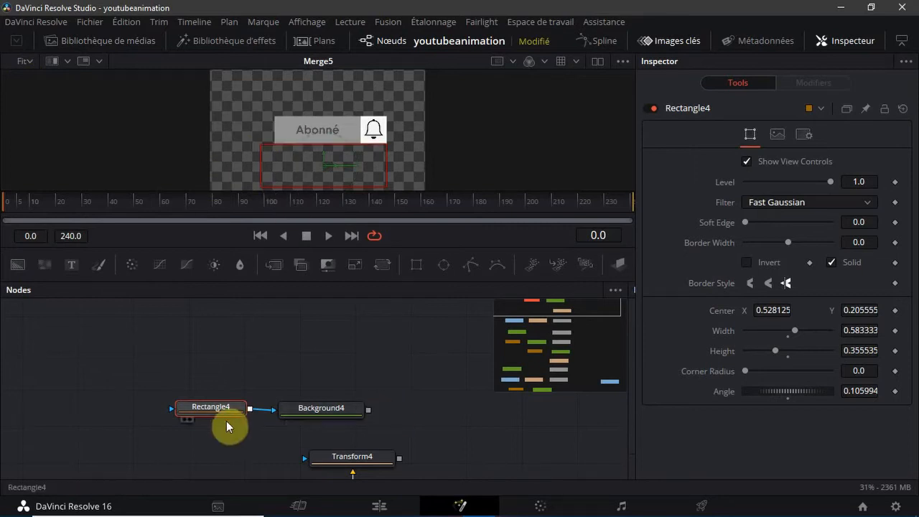
# Set the Background4 node's solid color to white (#ffffff)
pyautogui.click(318, 411)
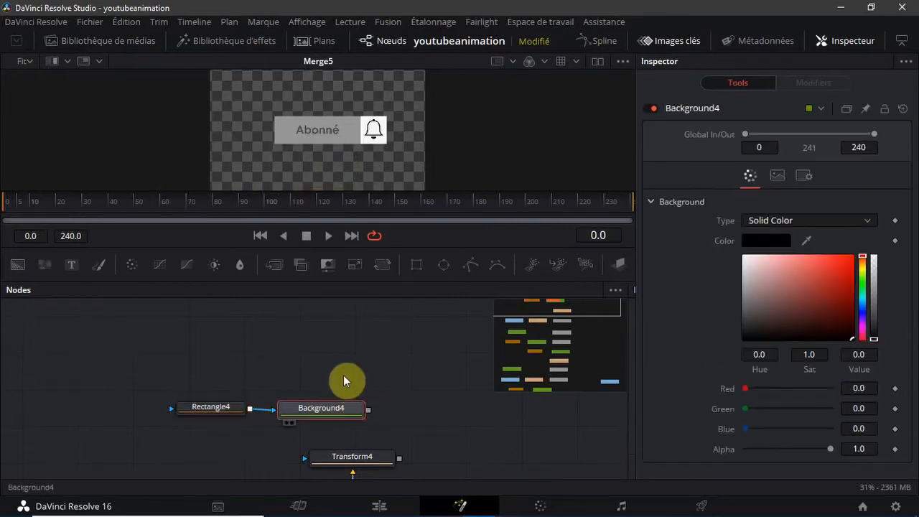
pyautogui.click(765, 241)
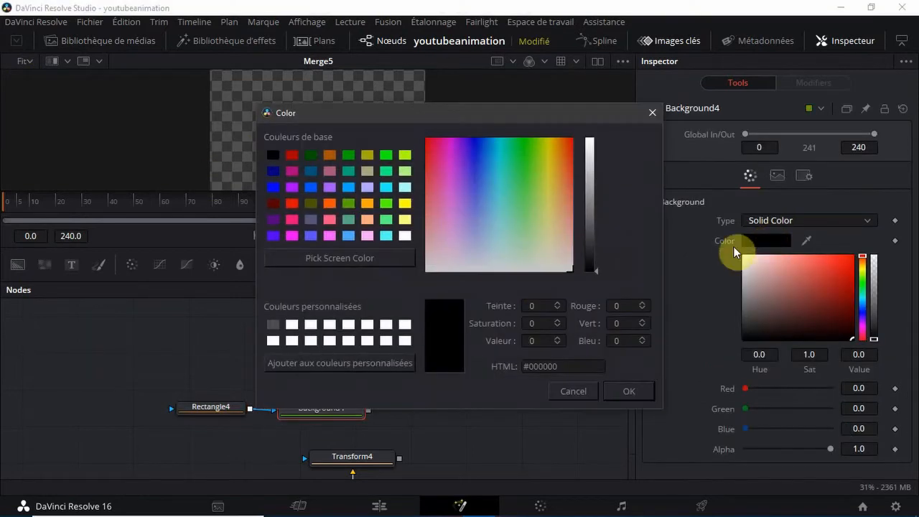
pyautogui.click(337, 325)
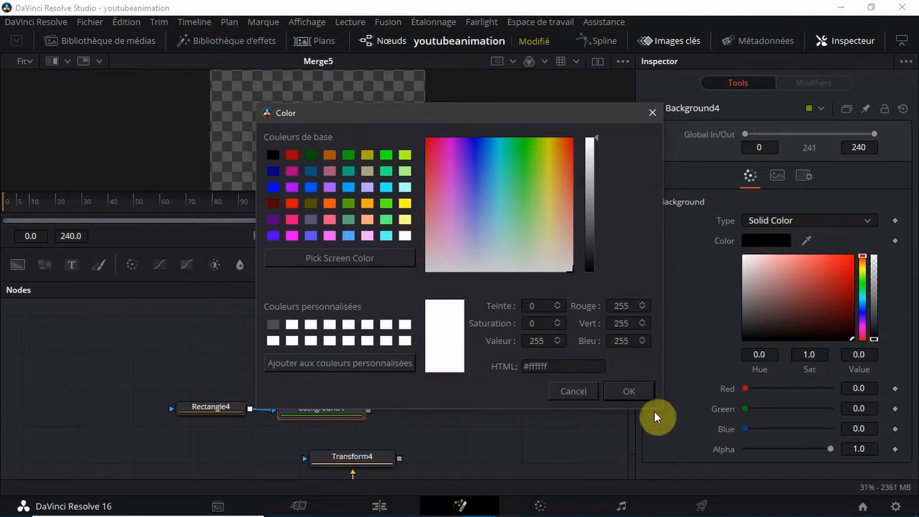
pyautogui.click(575, 399)
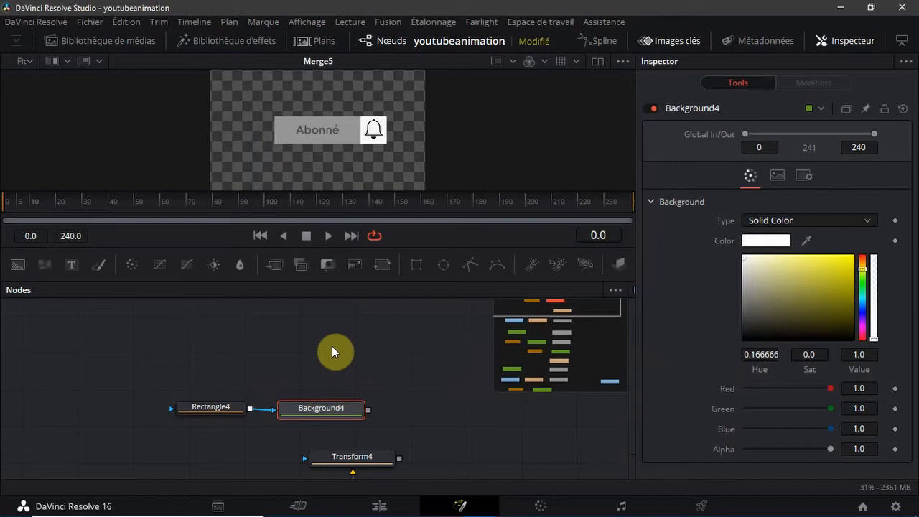
pyautogui.click(219, 329)
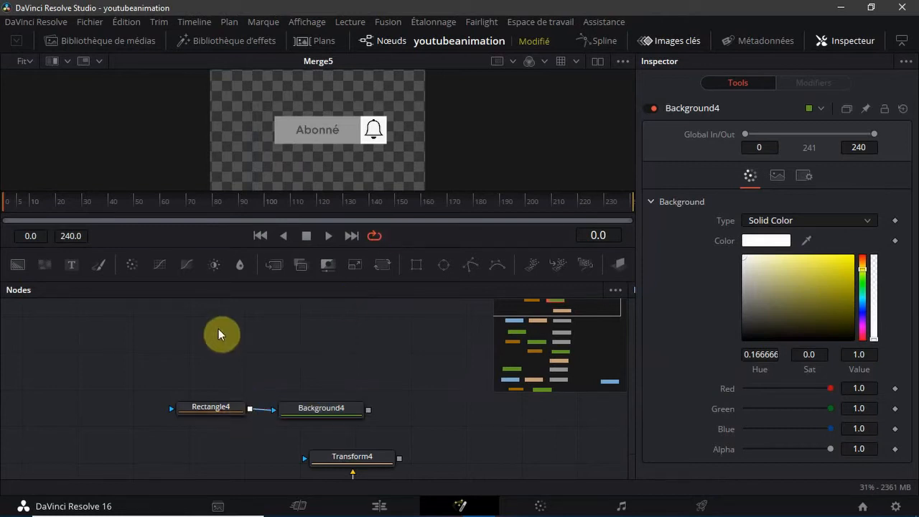
pyautogui.click(327, 415)
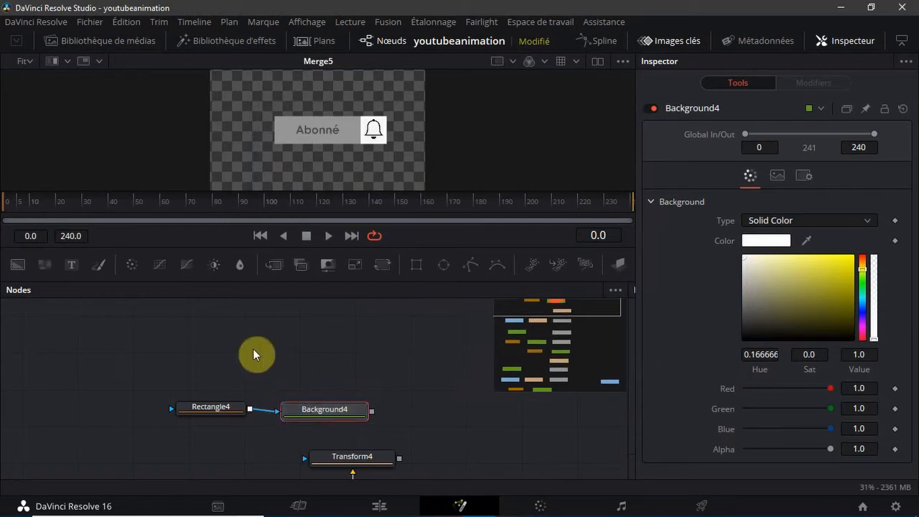
# Add the two bell images from the media pool above Rectangle4 and place their merge node beside them
pyautogui.click(131, 44)
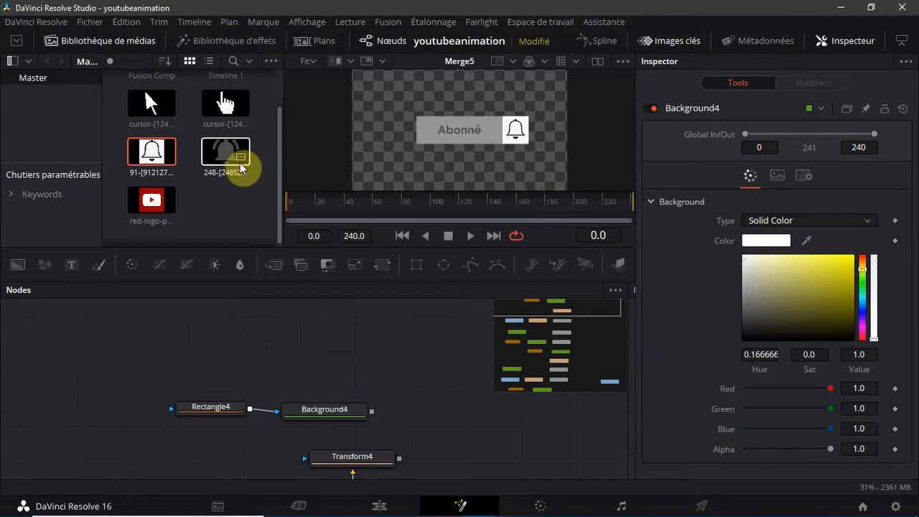
pyautogui.moveTo(119, 137); pyautogui.dragTo(210, 344)
pyautogui.moveTo(340, 382); pyautogui.dragTo(391, 376)
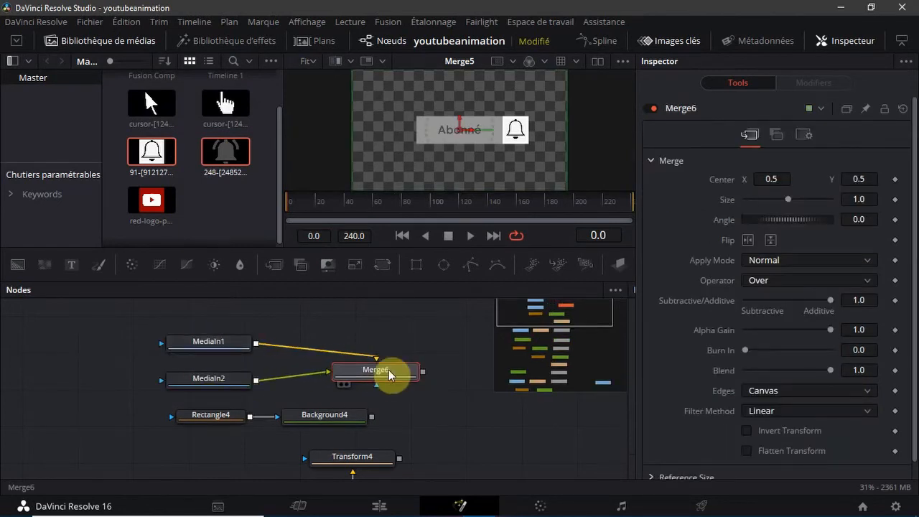
# Insert a Transform node after each of MediaIn1 and MediaIn2, and line up Merge6 beside the second Transform
pyautogui.click(198, 348)
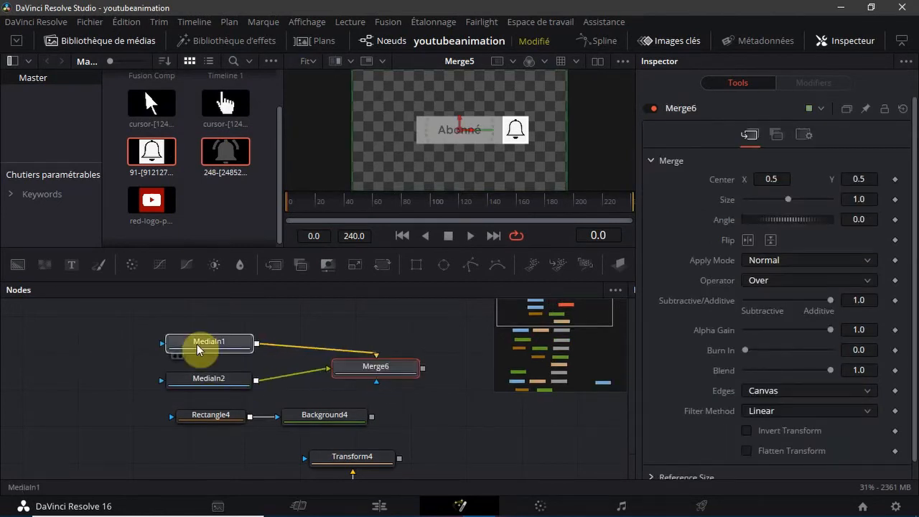
pyautogui.click(379, 266)
pyautogui.moveTo(423, 371); pyautogui.dragTo(432, 373)
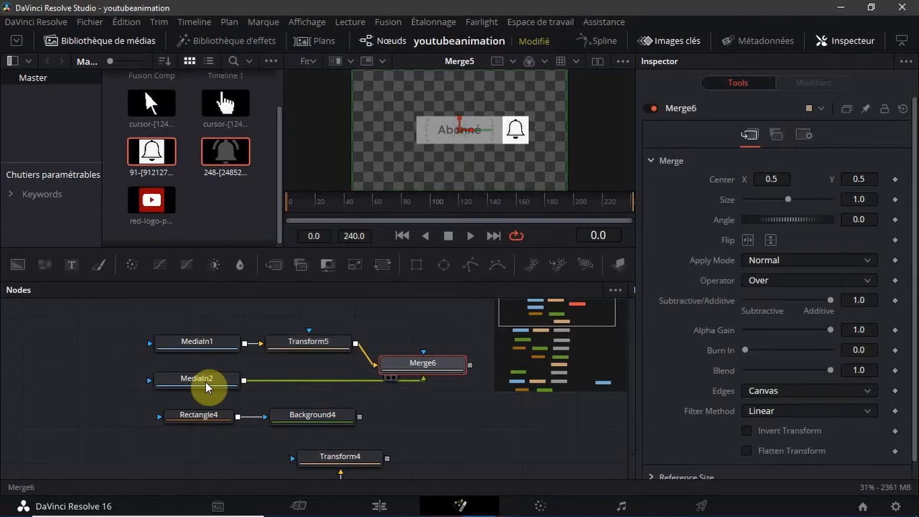
pyautogui.click(212, 380)
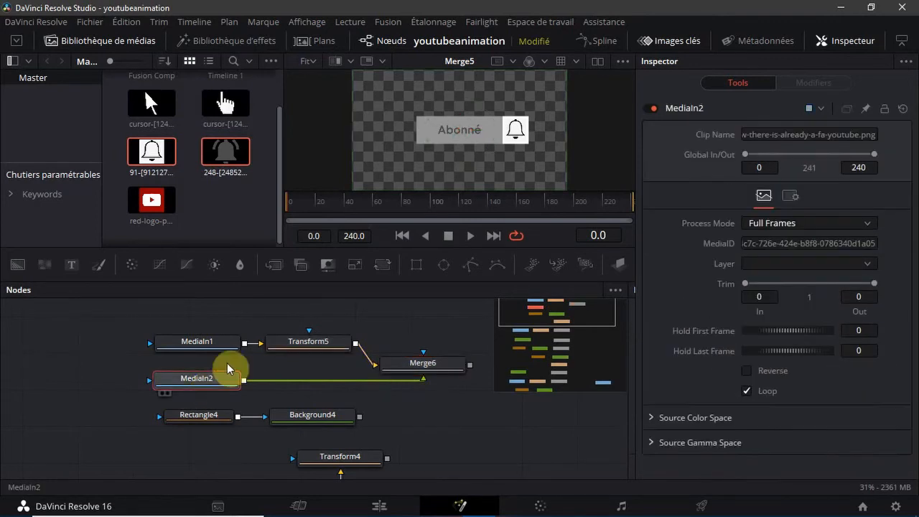
pyautogui.click(384, 267)
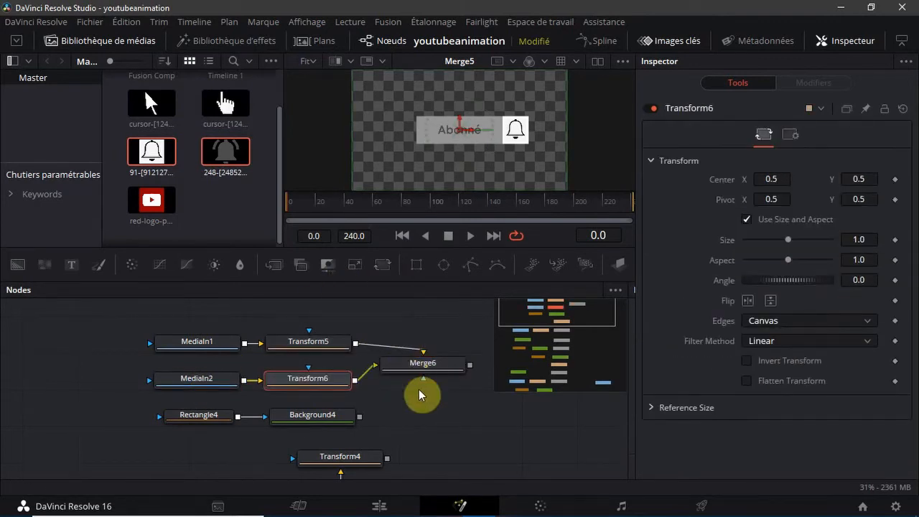
pyautogui.moveTo(420, 378); pyautogui.dragTo(421, 390)
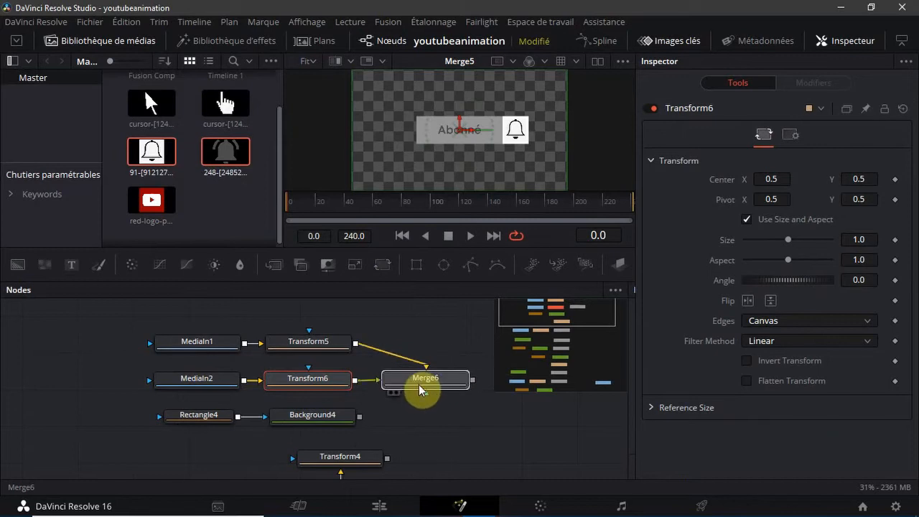
# Clear the viewer and rename the MediaIn1 node to notif1
pyautogui.click(181, 350)
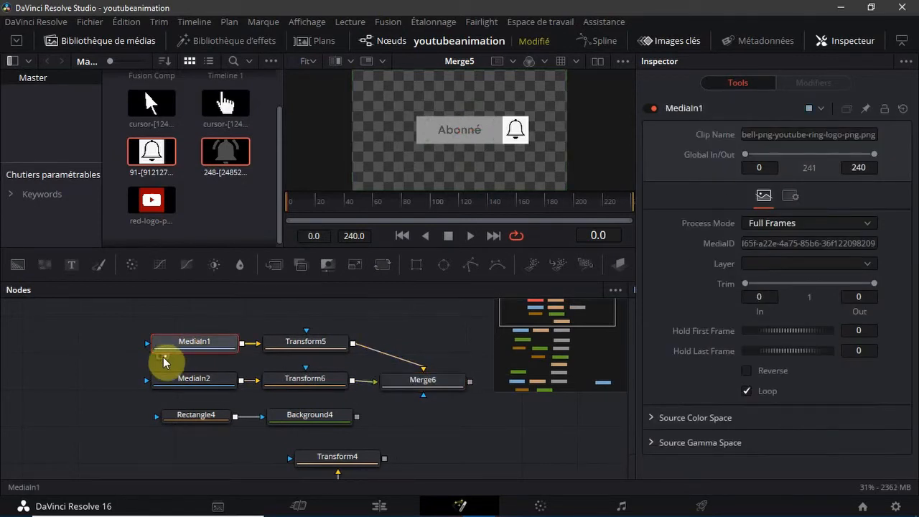
pyautogui.click(161, 357)
pyautogui.click(163, 356)
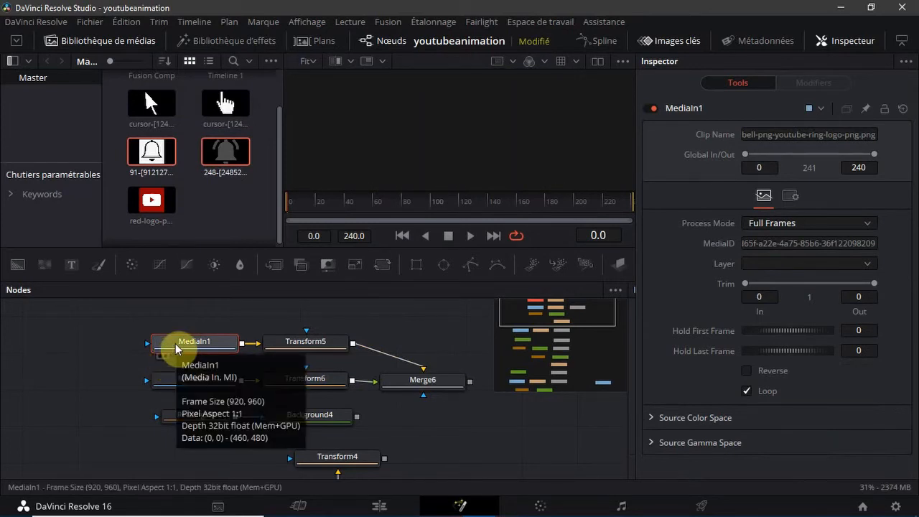
pyautogui.press('F2')
pyautogui.press('BackSpace')
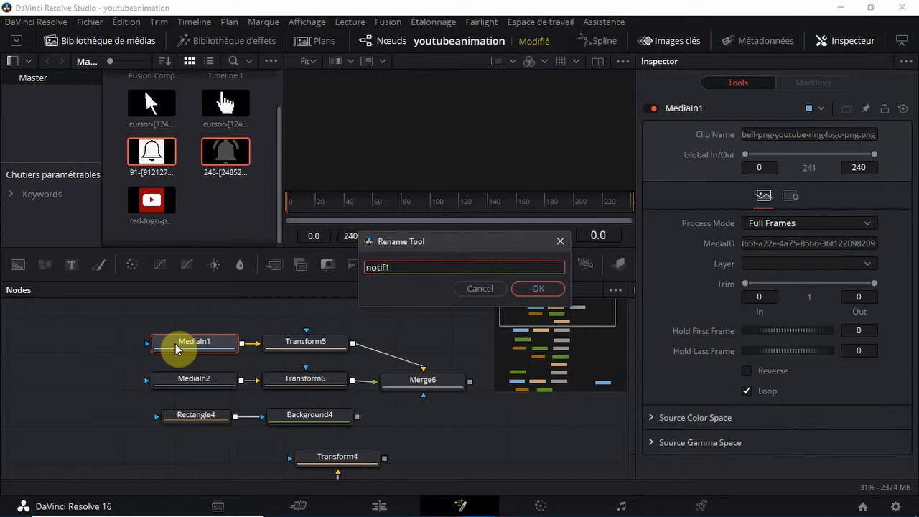
pyautogui.write('notif1')
pyautogui.press('Return')
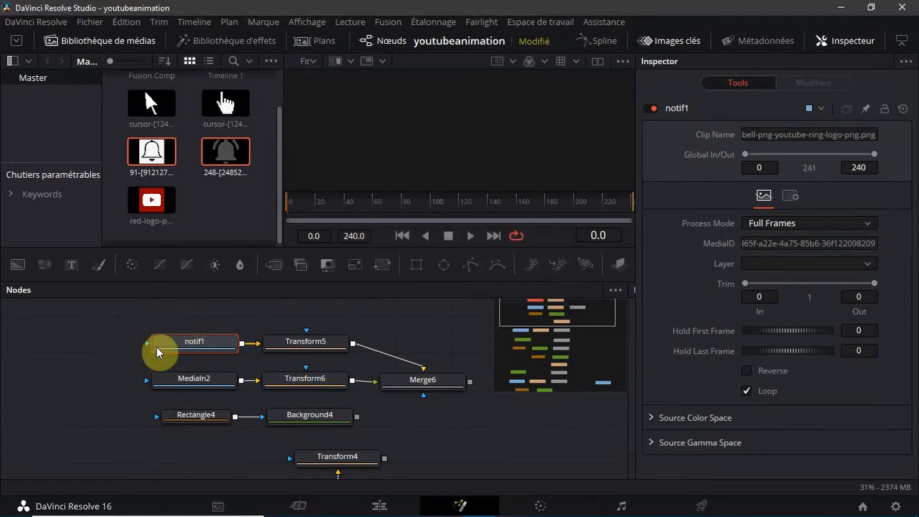
# Rename the MediaIn2 node to notif2
pyautogui.click(192, 386)
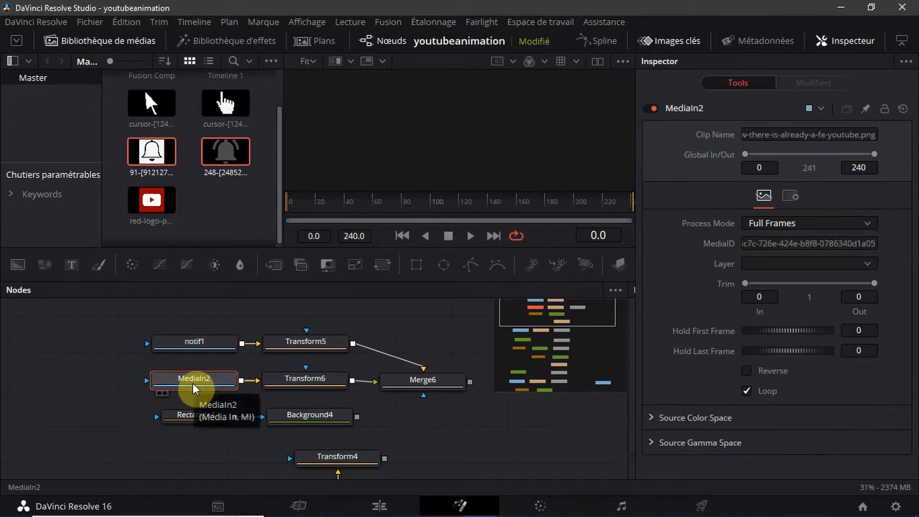
pyautogui.press('F2')
pyautogui.write('notif2')
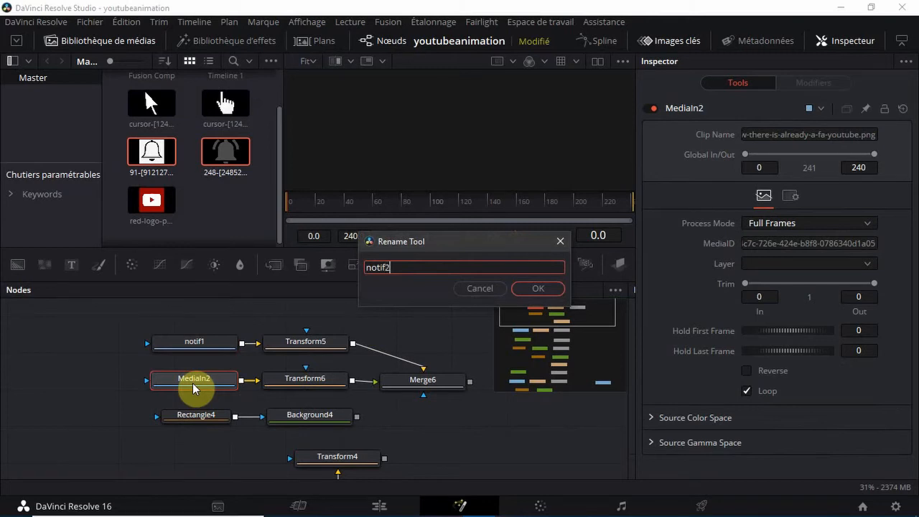
pyautogui.press('Return')
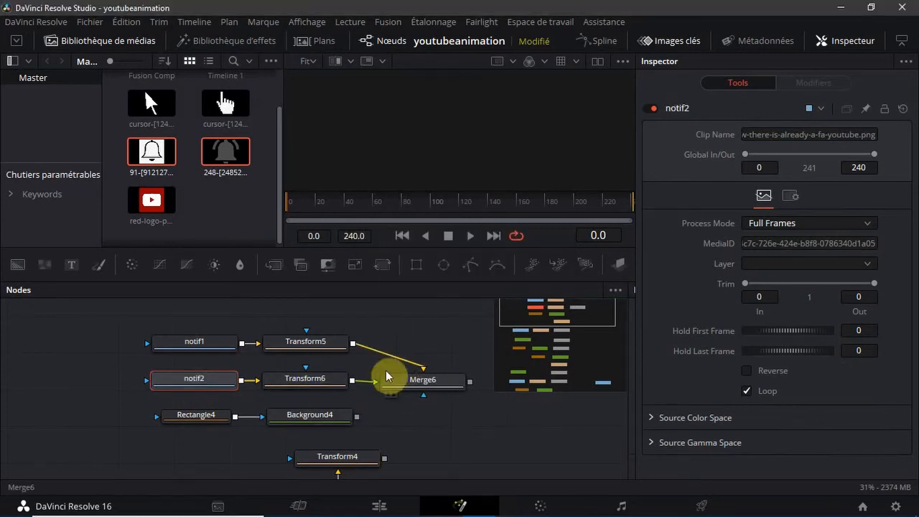
# Line up Merge6 beside Transform5, and shift the notif1, Transform5 and Merge6 row so Merge6 sits directly above Transform6
pyautogui.click(403, 386)
pyautogui.moveTo(403, 388); pyautogui.dragTo(420, 345)
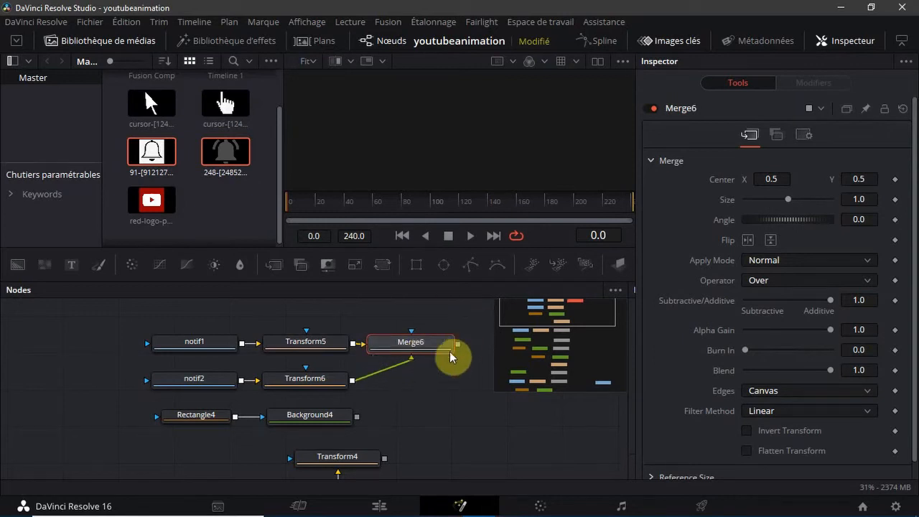
pyautogui.moveTo(470, 305); pyautogui.dragTo(191, 366)
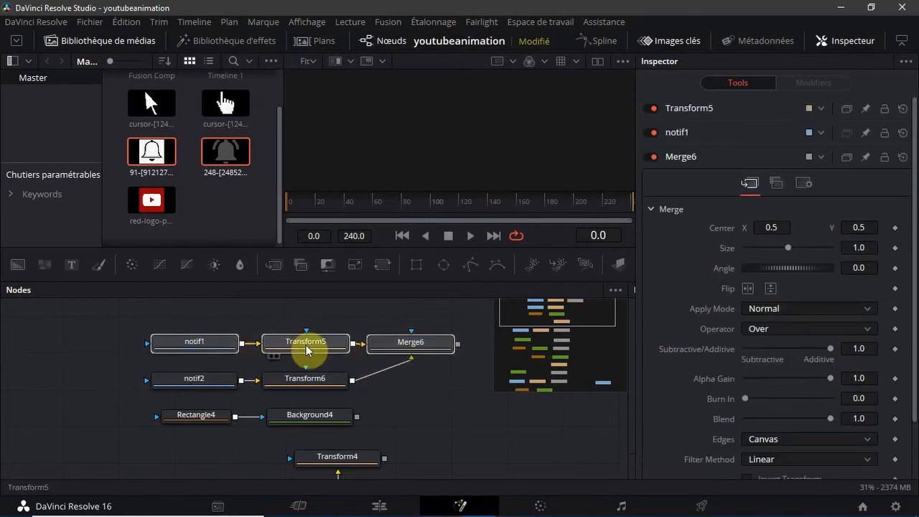
pyautogui.moveTo(307, 350); pyautogui.dragTo(204, 348)
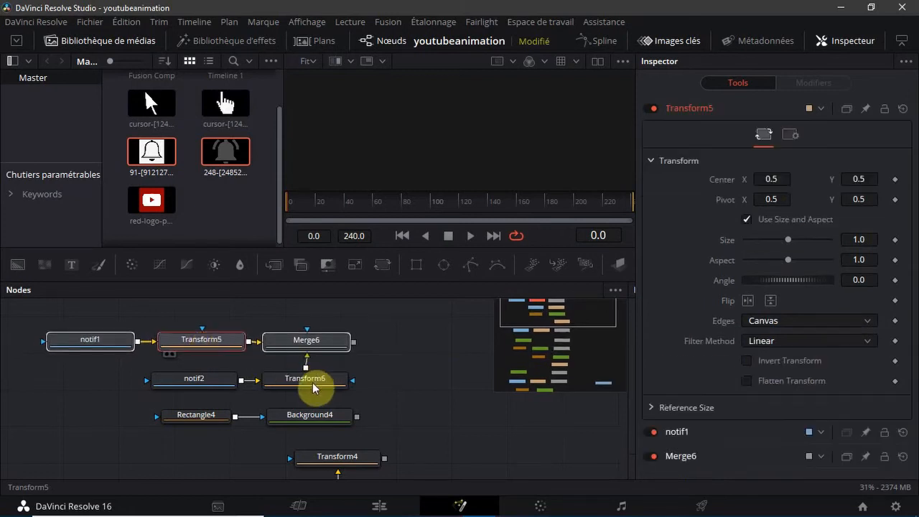
pyautogui.click(386, 375)
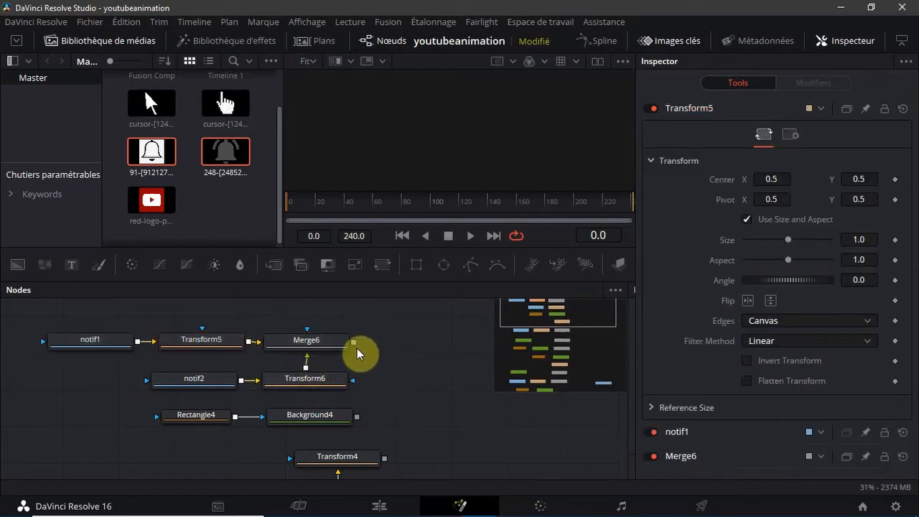
# Merge the Merge6 output over Background4 and place the new merge node beside Merge6
pyautogui.moveTo(355, 343); pyautogui.dragTo(369, 364)
pyautogui.moveTo(360, 423); pyautogui.dragTo(358, 422)
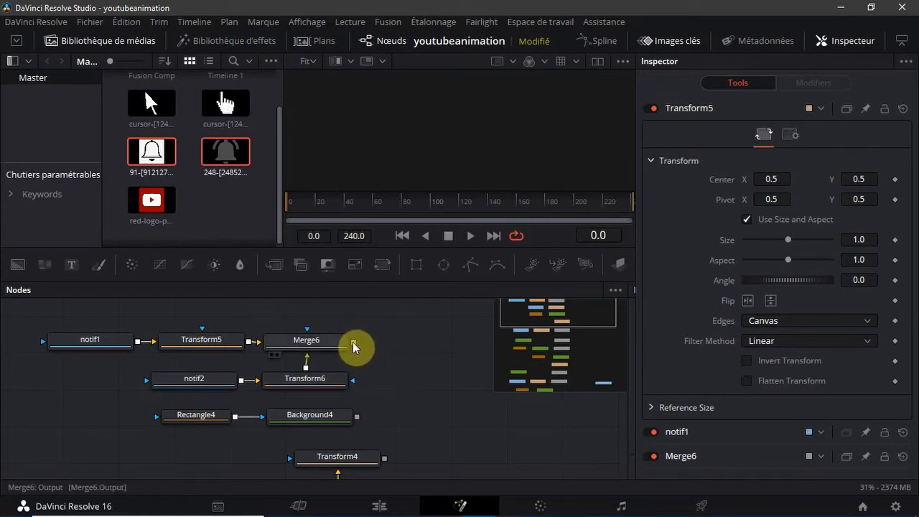
pyautogui.moveTo(352, 342); pyautogui.dragTo(349, 433)
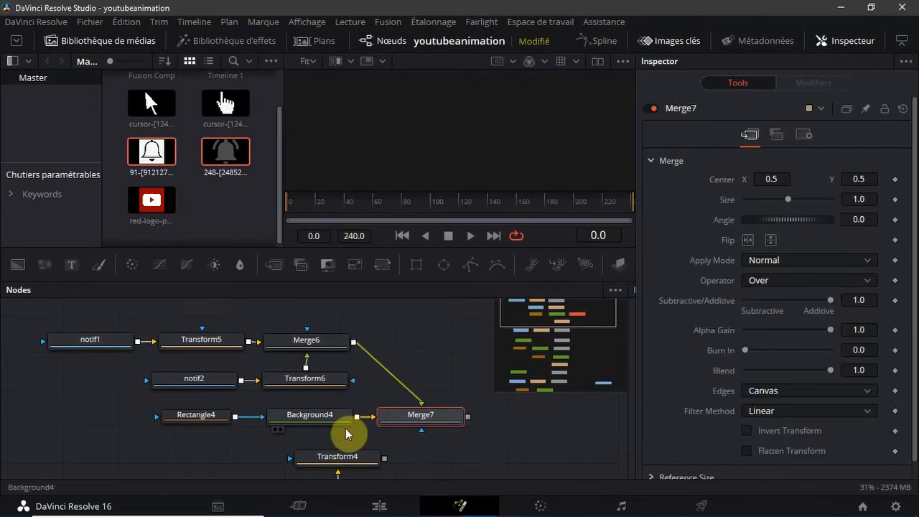
pyautogui.moveTo(405, 412); pyautogui.dragTo(431, 343)
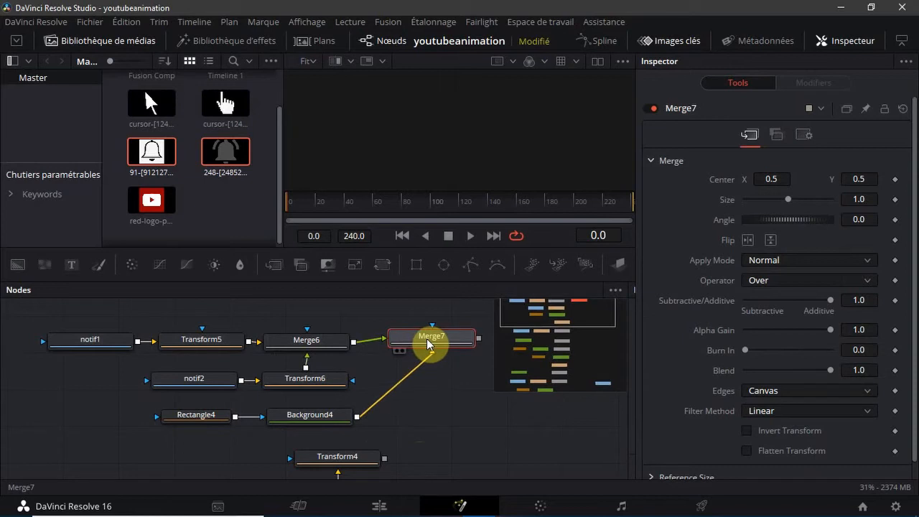
# Shift both bell image rows together with Merge7 so that Merge7 sits directly above Background4
pyautogui.moveTo(535, 316); pyautogui.dragTo(560, 314)
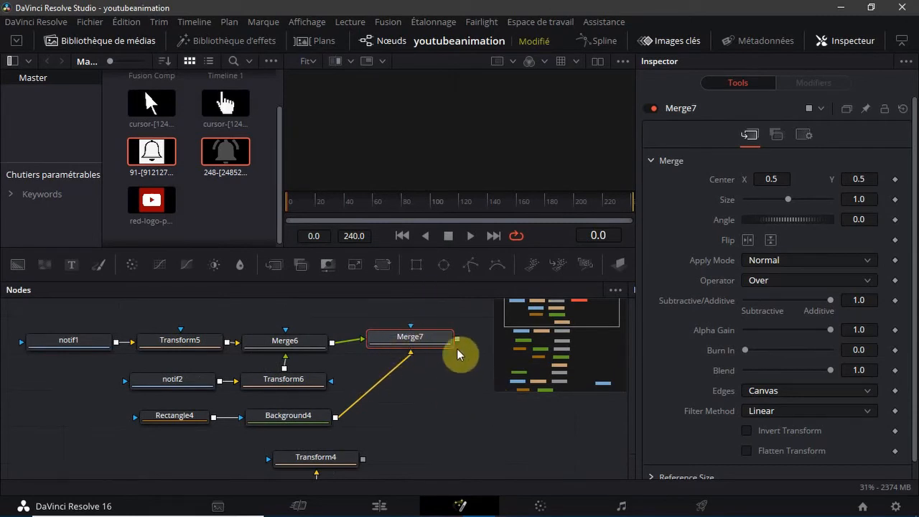
pyautogui.moveTo(455, 300); pyautogui.dragTo(15, 381)
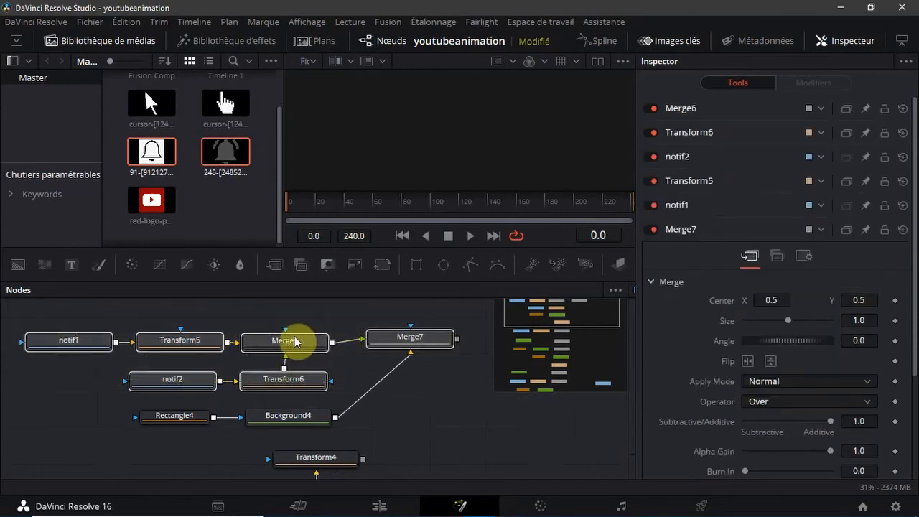
pyautogui.moveTo(274, 346); pyautogui.dragTo(176, 347)
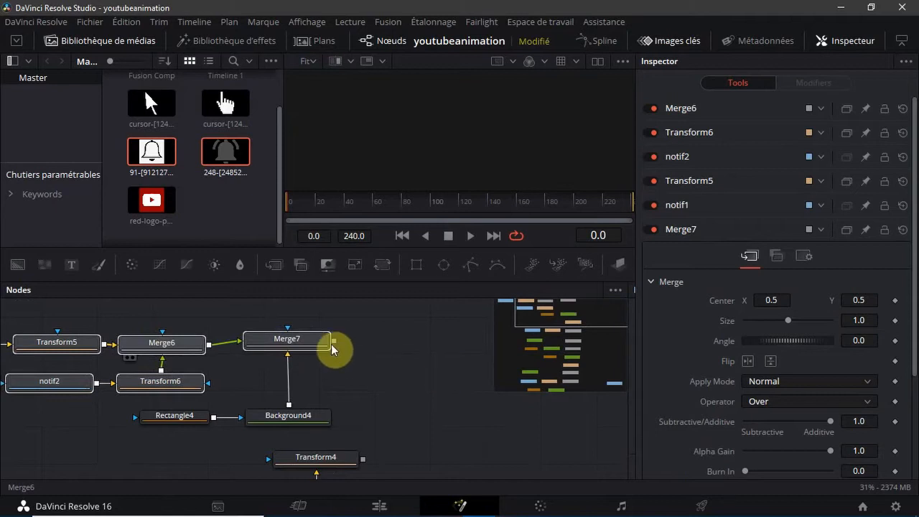
# Show Merge7 in the viewer and hide the media pool
pyautogui.moveTo(314, 342); pyautogui.dragTo(374, 177)
pyautogui.click(291, 347)
pyautogui.click(424, 363)
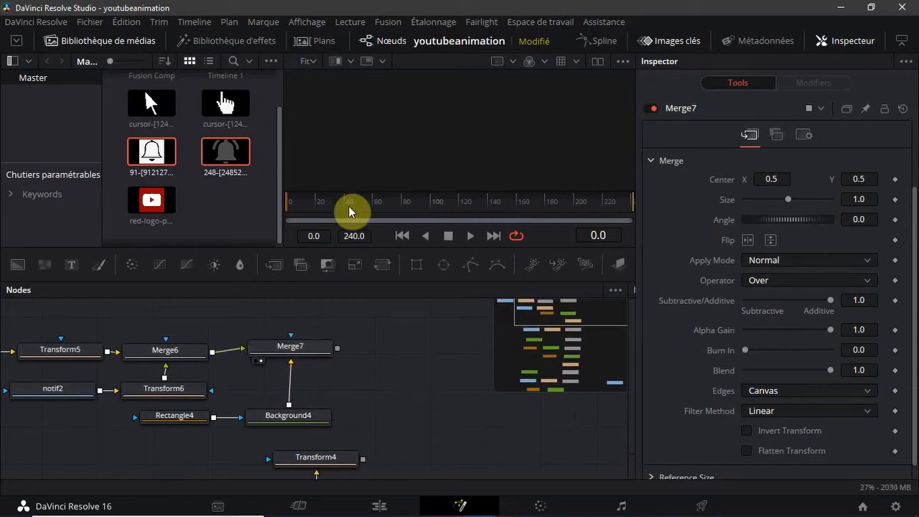
pyautogui.click(121, 43)
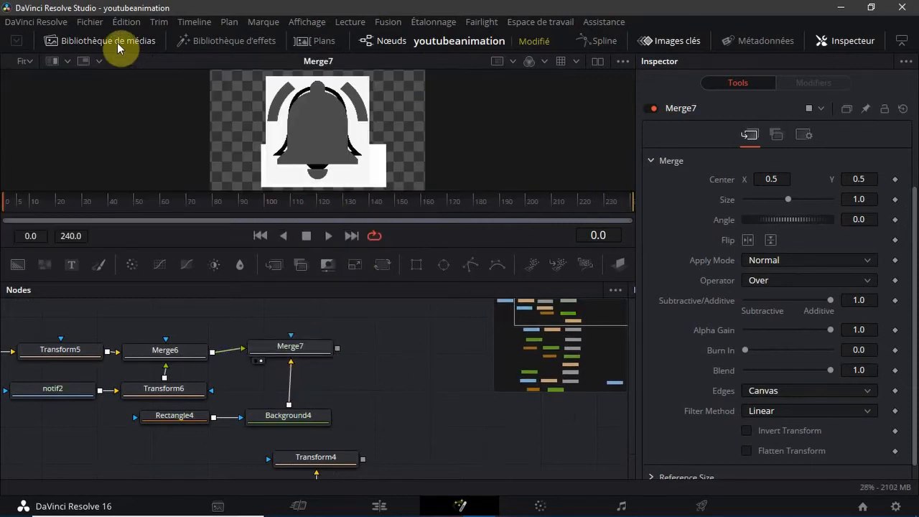
# Scale Transform5's bell to about 0.39 and set it aside near X 1.16, and scale Transform6's bell to about 0.21
pyautogui.click(72, 355)
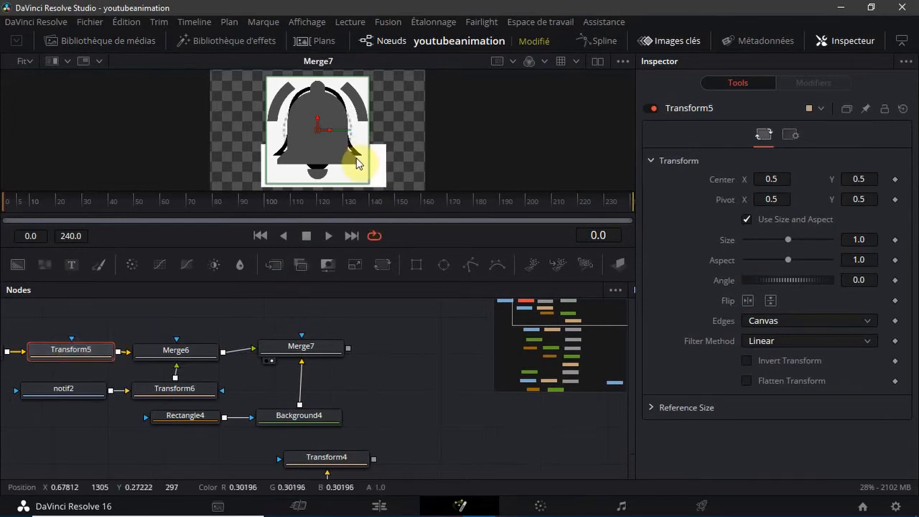
pyautogui.moveTo(359, 185); pyautogui.dragTo(339, 135)
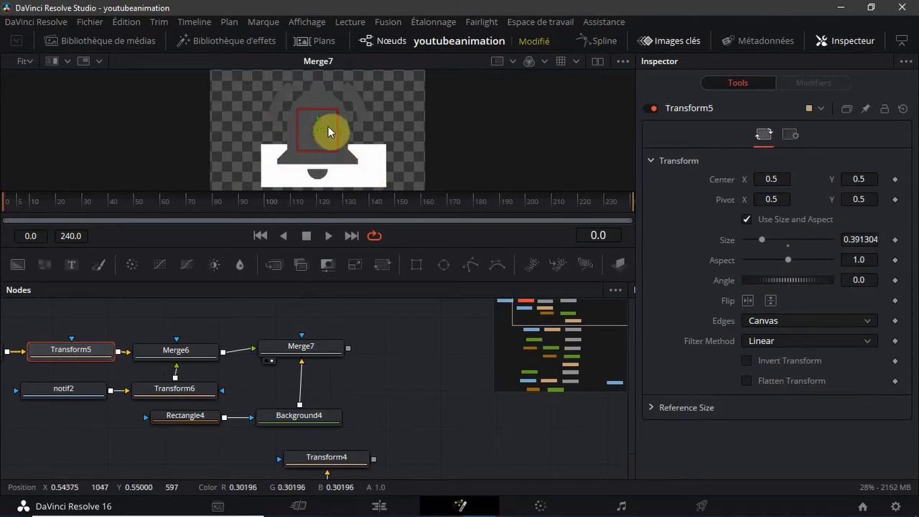
pyautogui.moveTo(328, 129); pyautogui.dragTo(398, 136)
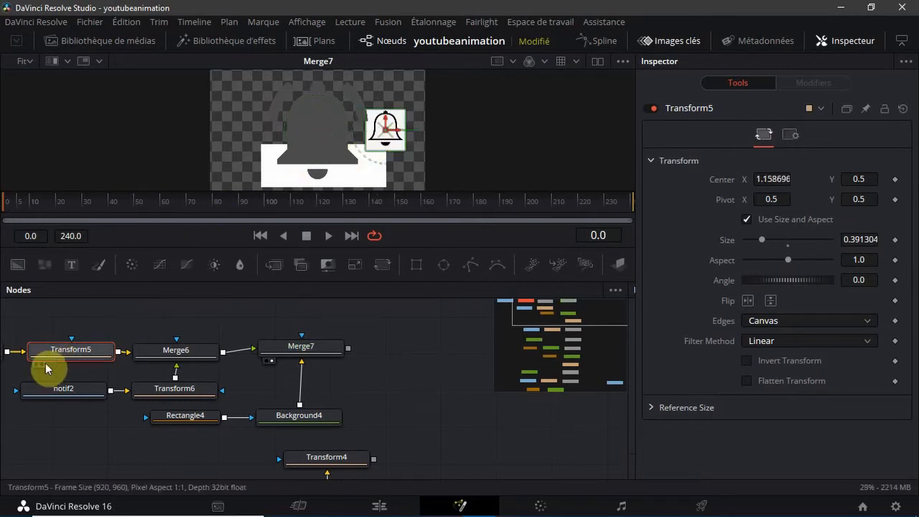
pyautogui.click(173, 392)
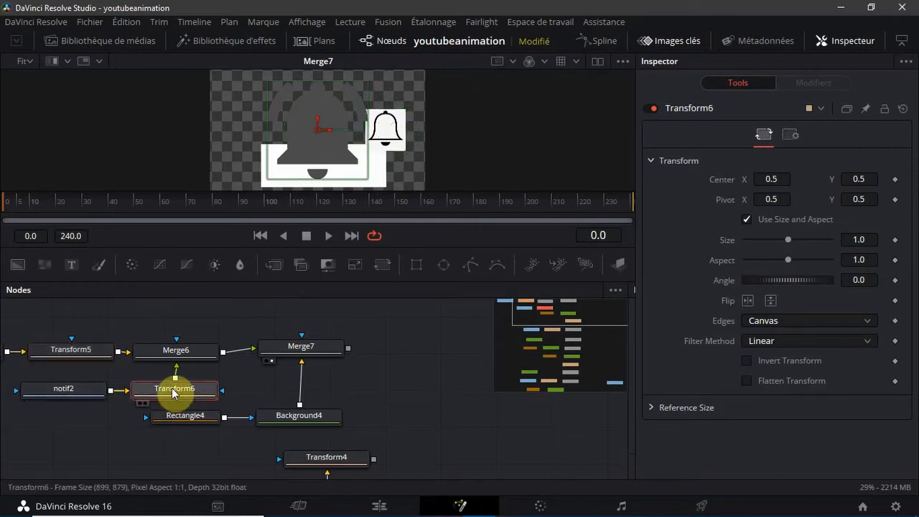
pyautogui.moveTo(338, 181); pyautogui.dragTo(327, 145)
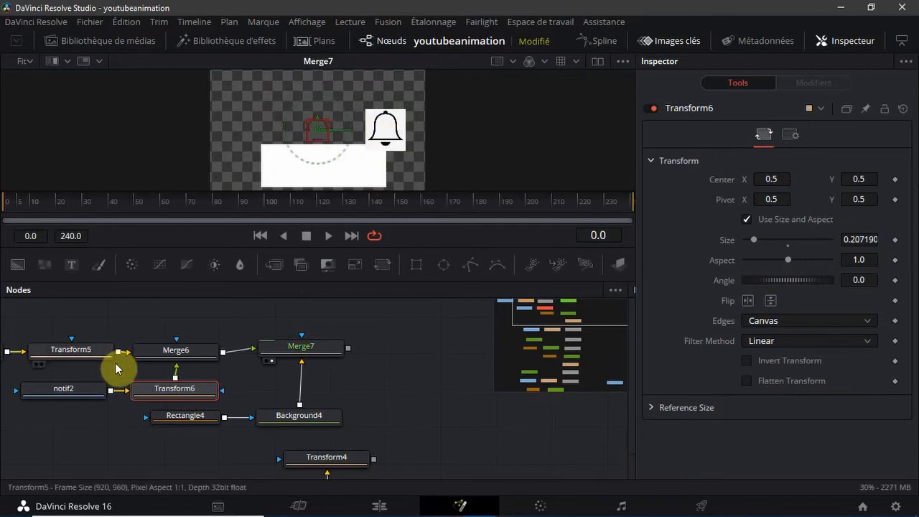
# Shrink Transform5's bell to about 0.19 and place it in the white rectangle's lower-left corner, near X 0.05, Y 0.08
pyautogui.click(96, 351)
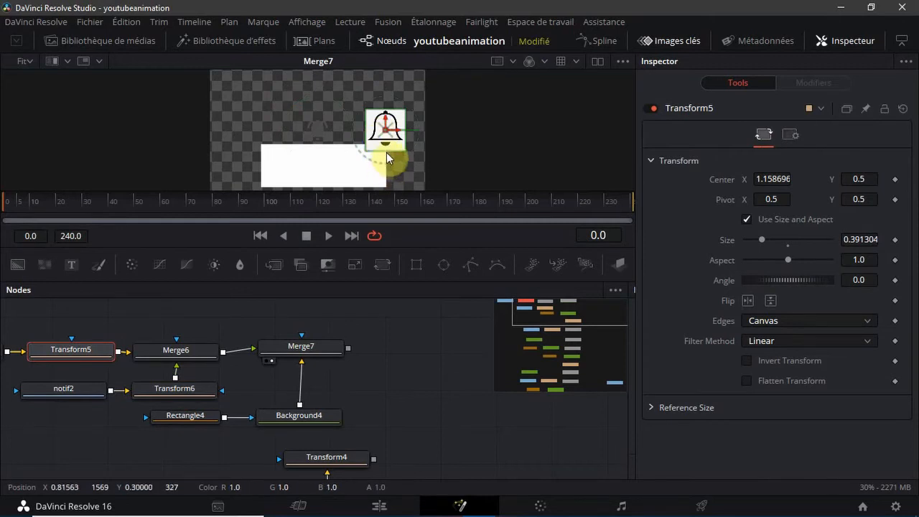
pyautogui.moveTo(387, 148)
pyautogui.mouseDown()
pyautogui.moveTo(389, 128)
pyautogui.moveTo(392, 142)
pyautogui.mouseUp()
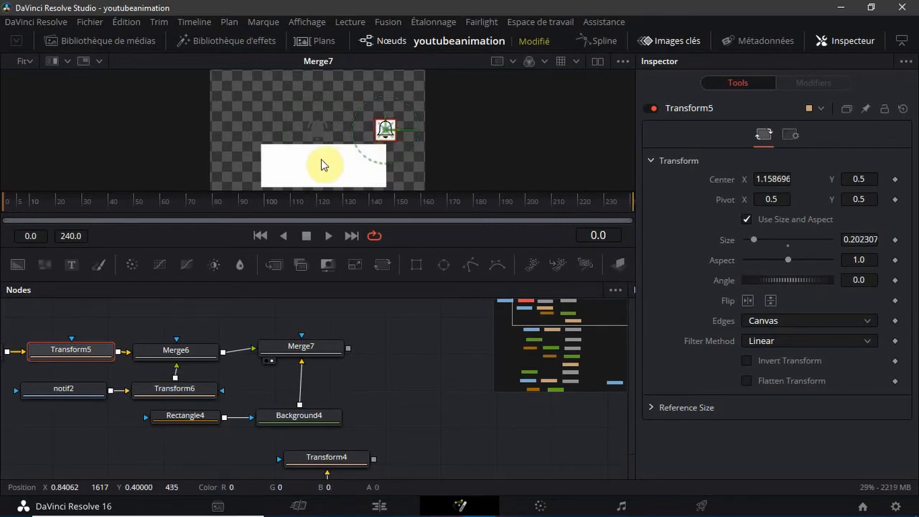
pyautogui.moveTo(385, 128); pyautogui.dragTo(271, 178)
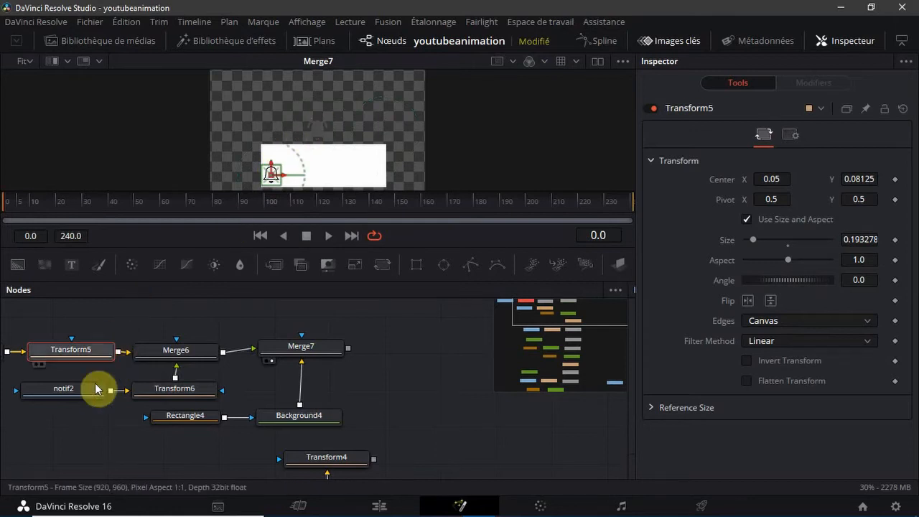
# Place Transform6's grey bell in the white rectangle's upper-left corner, near X 0.05, Y 0.25, and shrink it to about 0.12
pyautogui.moveTo(158, 398); pyautogui.dragTo(159, 400)
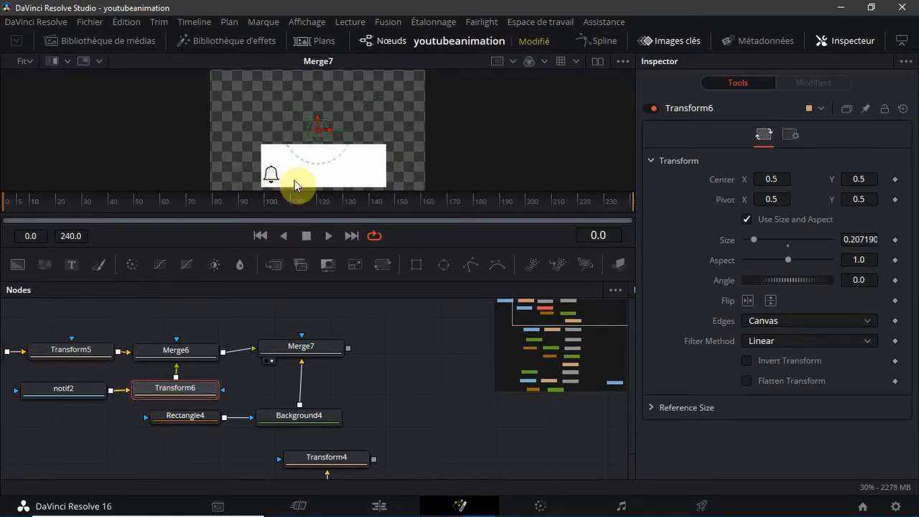
pyautogui.moveTo(317, 132); pyautogui.dragTo(275, 160)
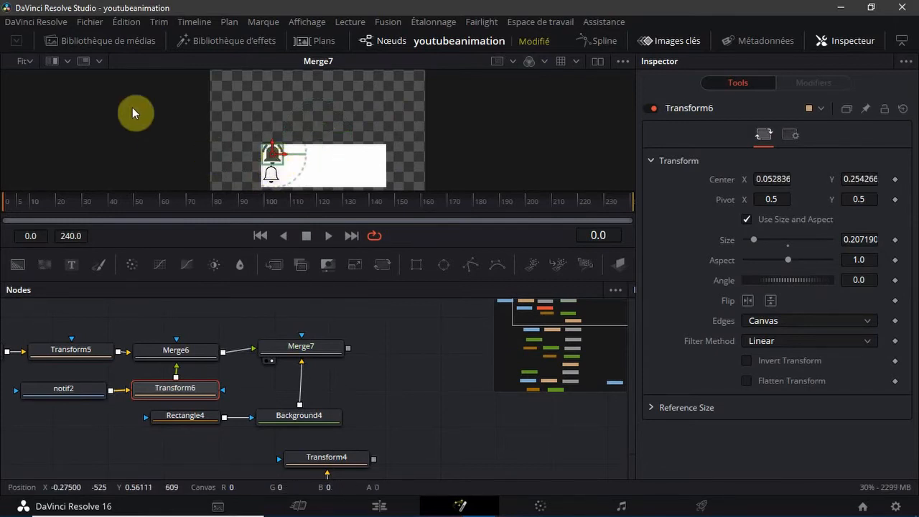
pyautogui.click(31, 63)
pyautogui.click(36, 112)
pyautogui.scroll(-5, 165, 134)
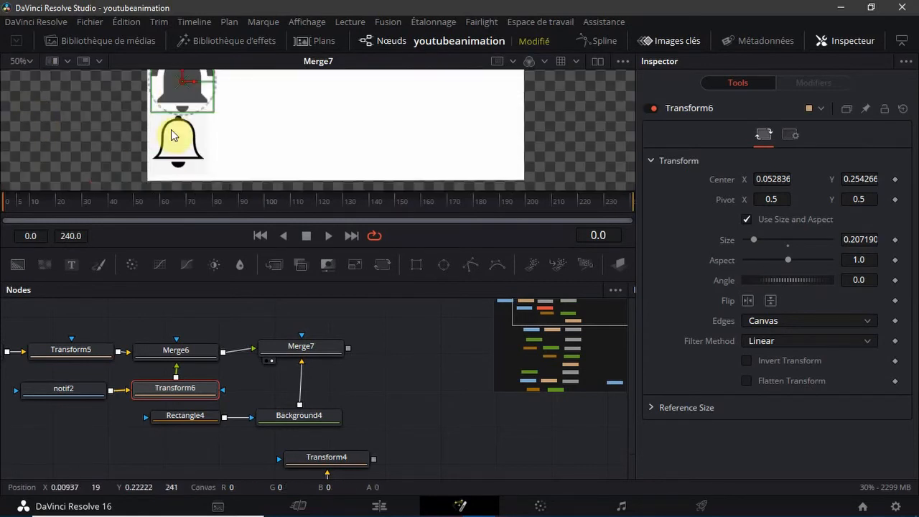
pyautogui.moveTo(173, 118); pyautogui.dragTo(174, 108)
pyautogui.scroll(2, 179, 122)
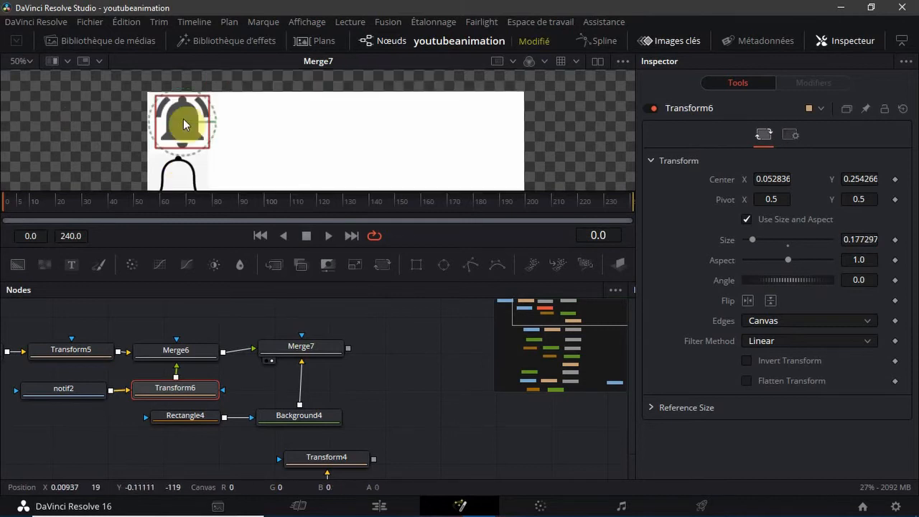
pyautogui.moveTo(208, 132); pyautogui.dragTo(199, 134)
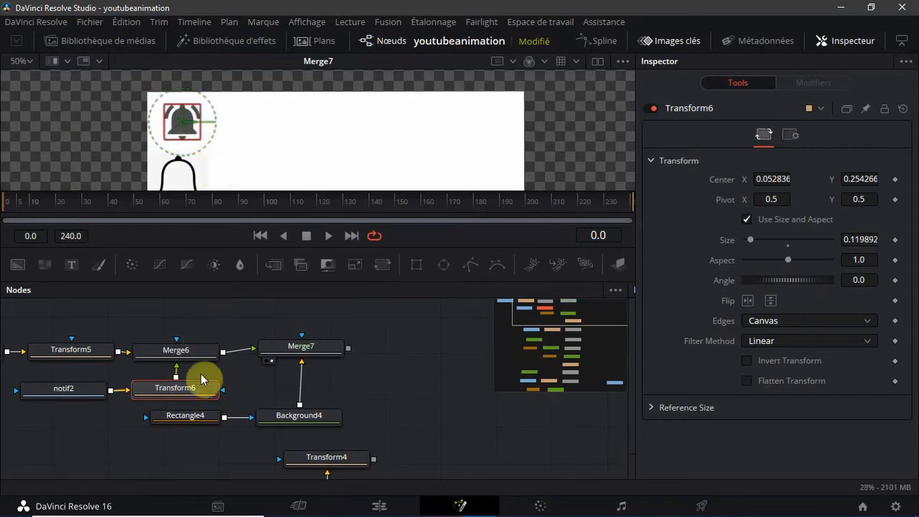
# Shrink Transform5's outlined bell to about 0.13 and set its centre Y to 0.08
pyautogui.click(73, 351)
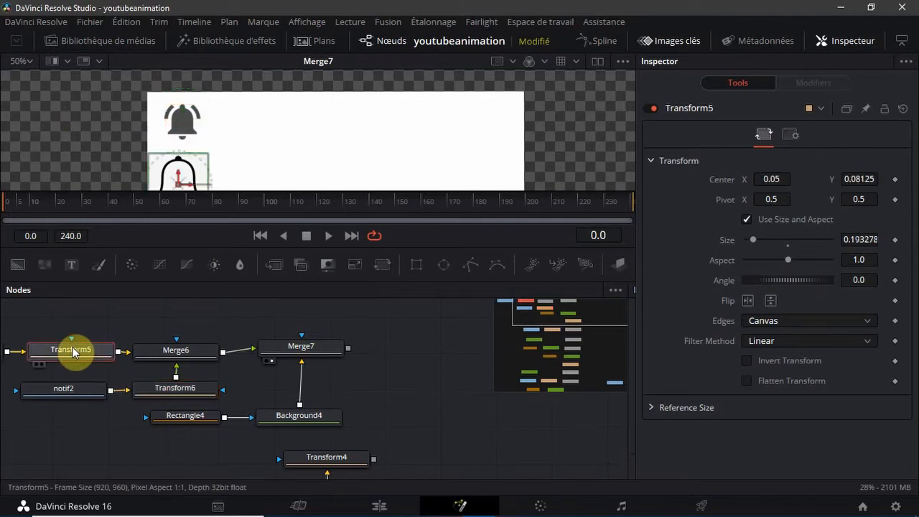
pyautogui.scroll(-2, 278, 150)
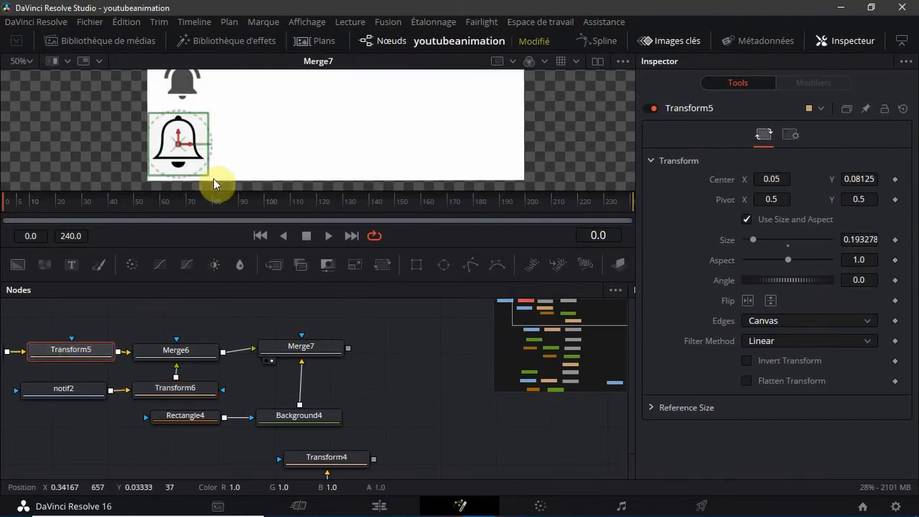
pyautogui.moveTo(192, 173); pyautogui.dragTo(192, 166)
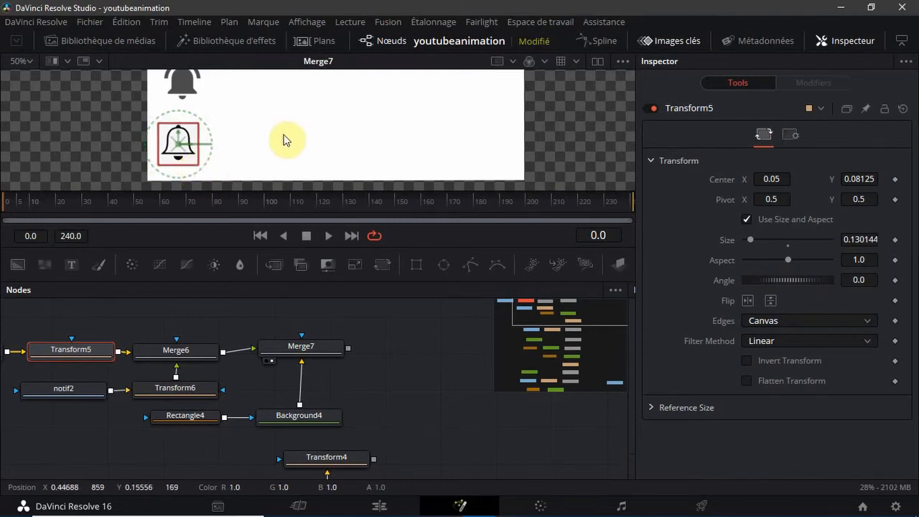
pyautogui.scroll(1, 285, 140)
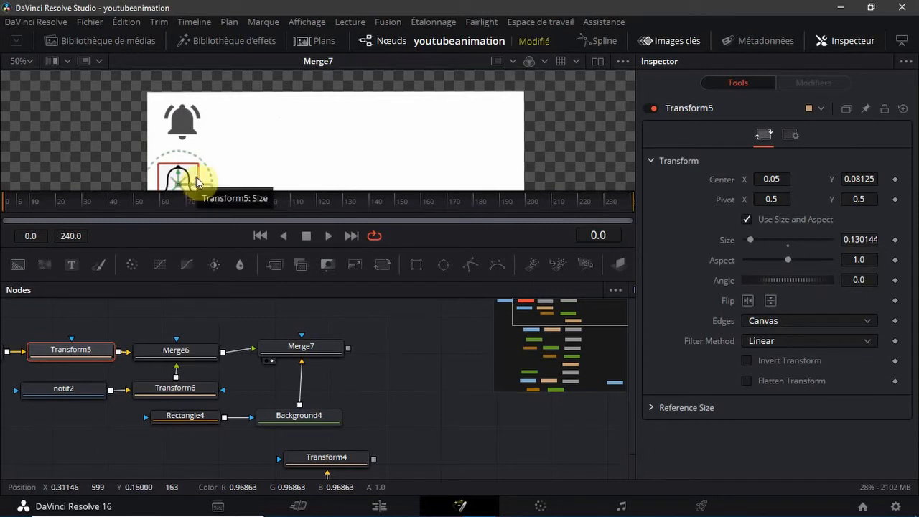
pyautogui.click(870, 180)
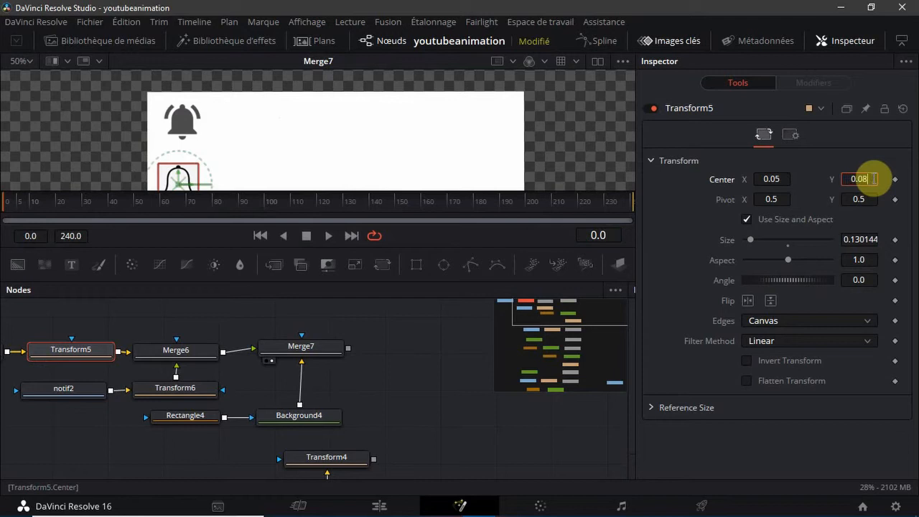
pyautogui.press('Tab')
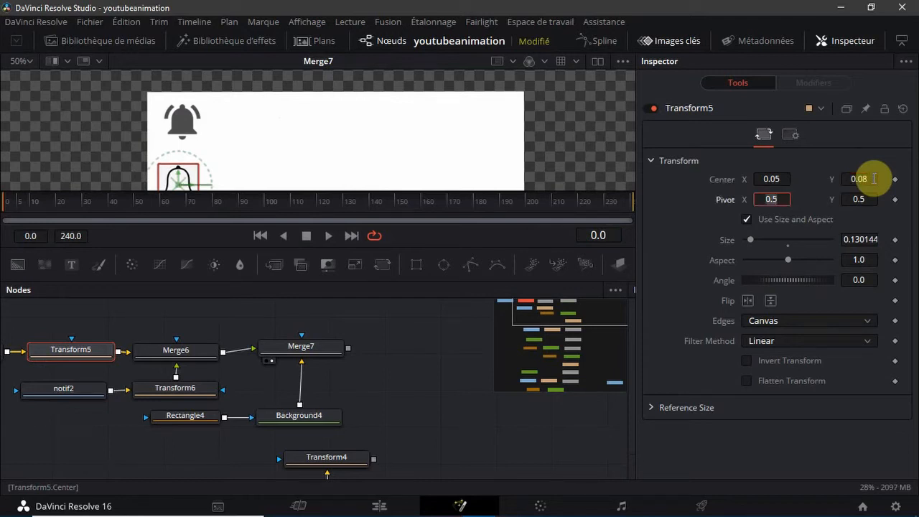
# Set Transform6's centre to X 0.05 and Y 0.25
pyautogui.click(180, 388)
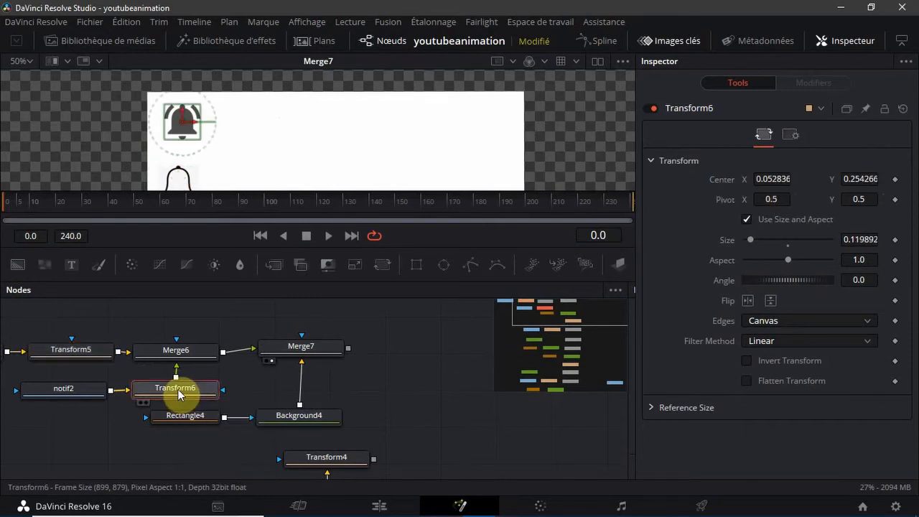
pyautogui.click(790, 179)
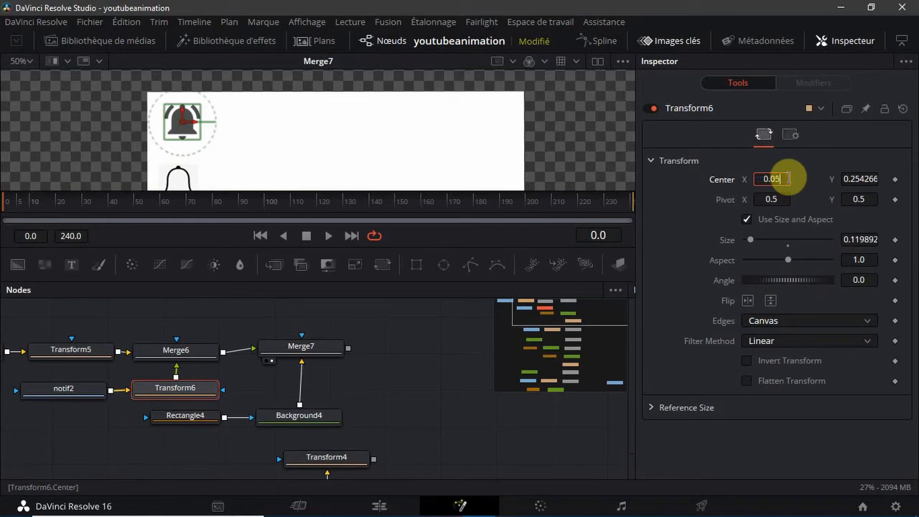
pyautogui.press('Tab')
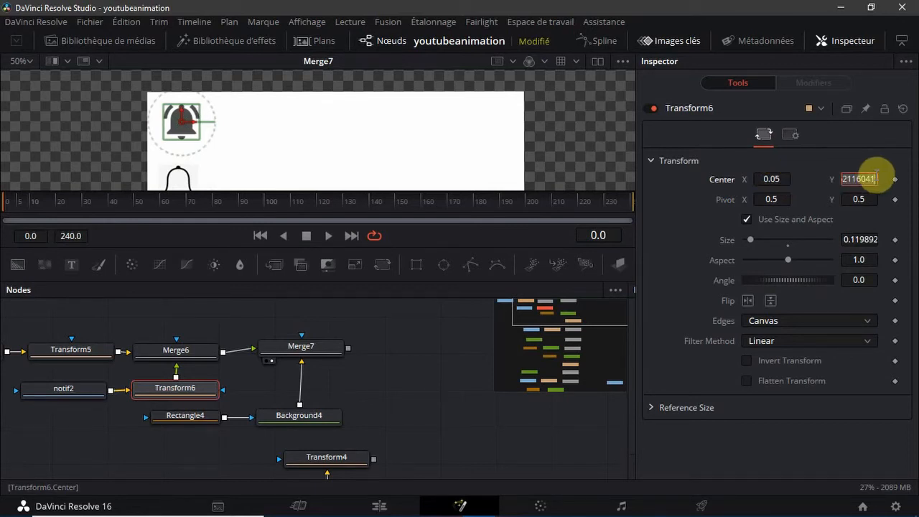
pyautogui.write('0.2542666')
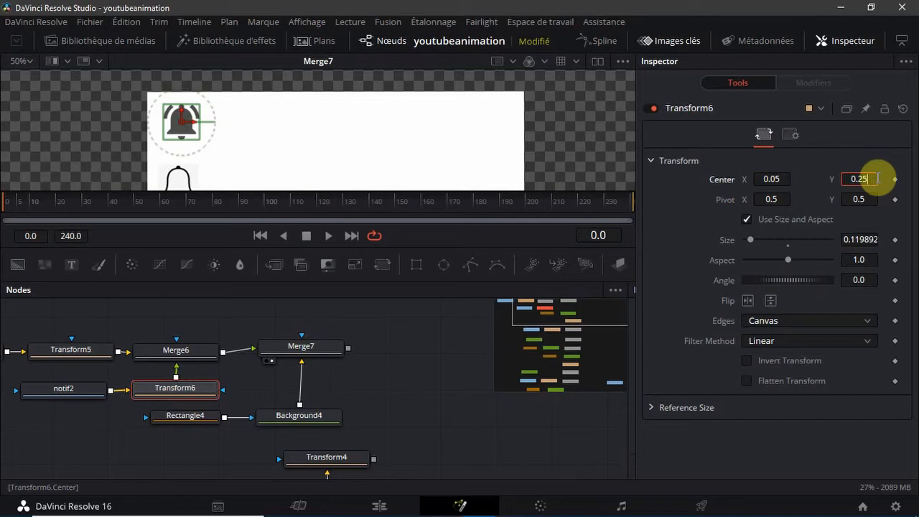
# Set the size of both Transform6's grey bell and Transform5's outlined bell to 0.11
pyautogui.press('Tab')
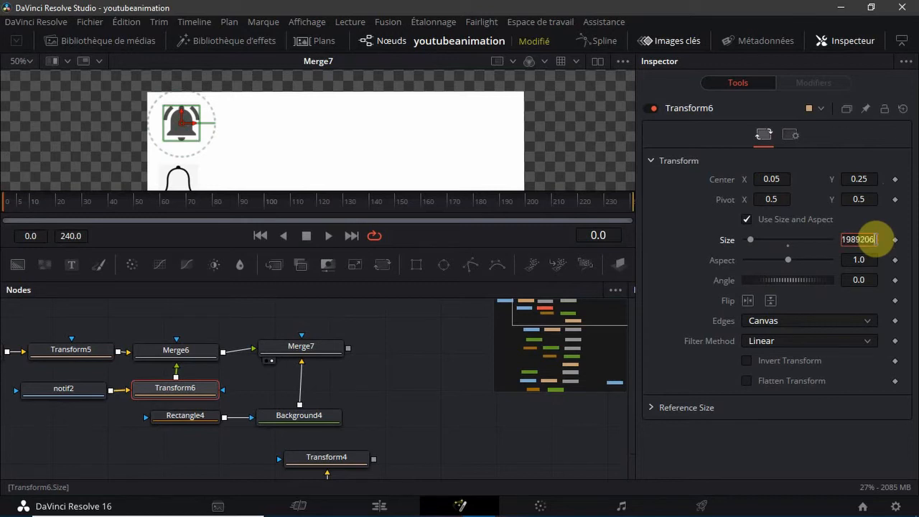
pyautogui.press('Tab')
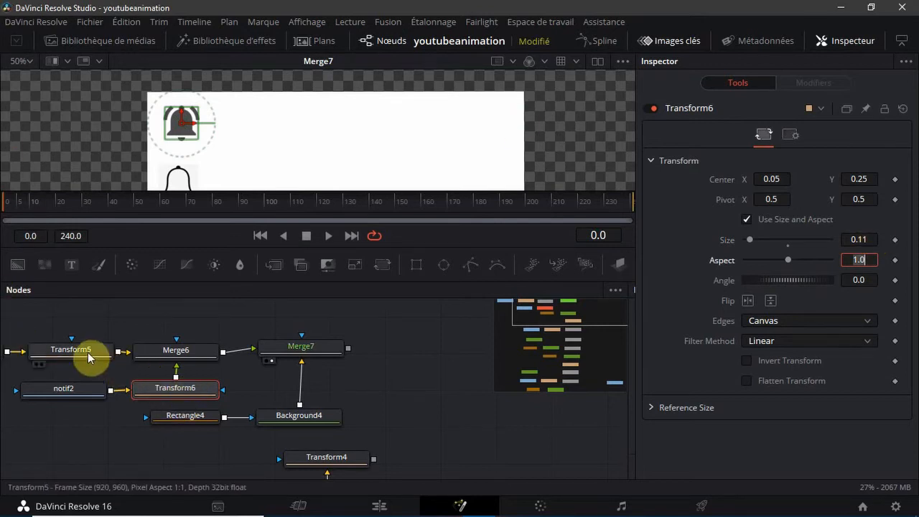
pyautogui.click(87, 356)
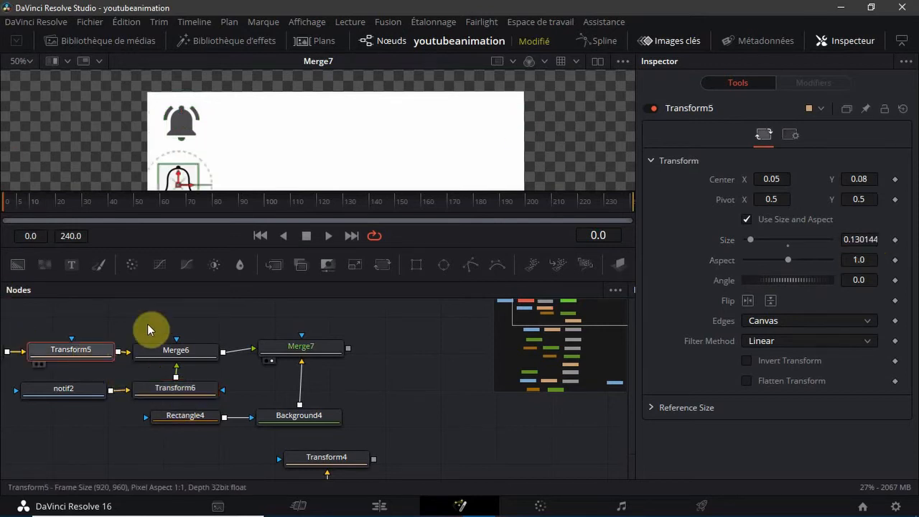
pyautogui.click(874, 242)
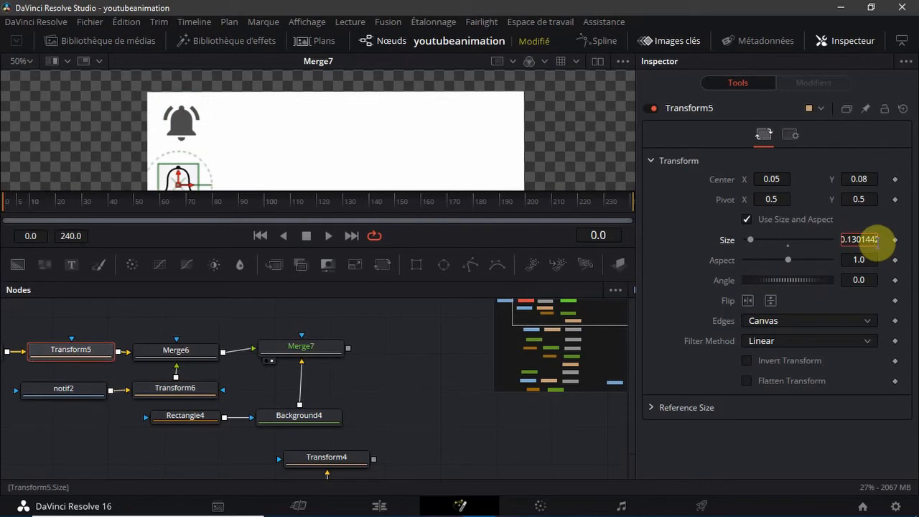
pyautogui.doubleClick(876, 244)
pyautogui.write('0.11')
pyautogui.press('Tab')
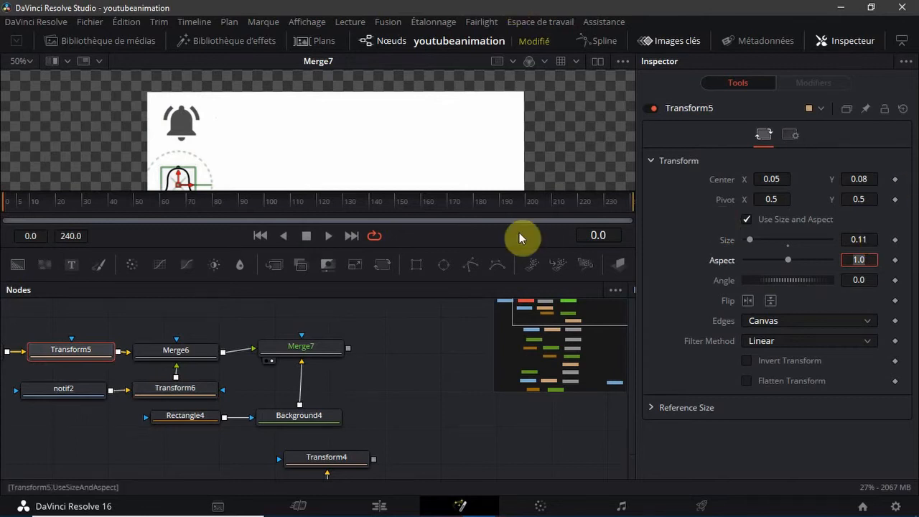
pyautogui.click(614, 124)
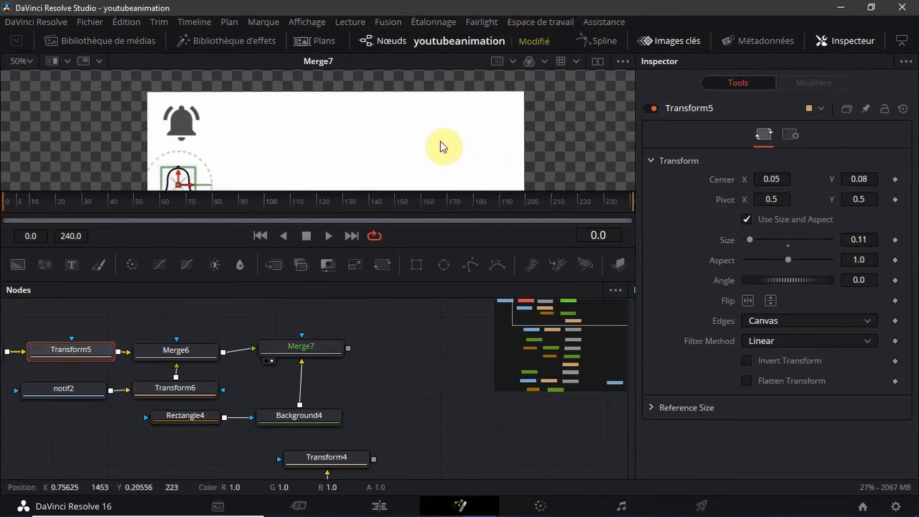
# Fit the whole frame in the viewer and align the Merge7 node with Merge6, directly above Background4
pyautogui.scroll(-3, 430, 140)
pyautogui.scroll(1, 430, 140)
pyautogui.scroll(1, 430, 139)
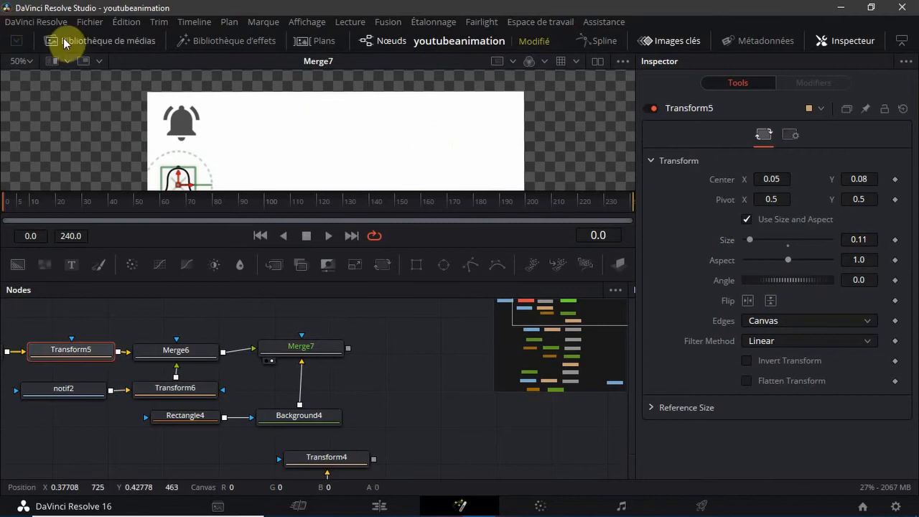
pyautogui.click(27, 62)
pyautogui.click(26, 79)
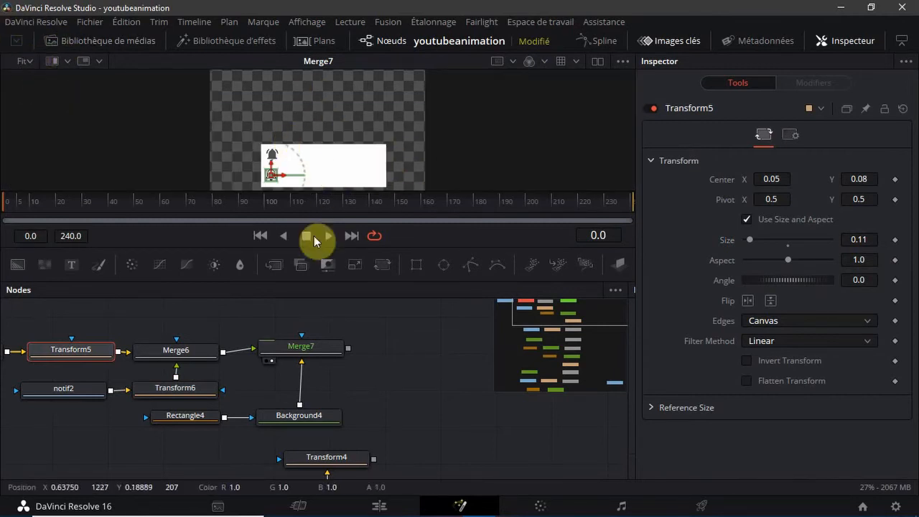
pyautogui.click(381, 330)
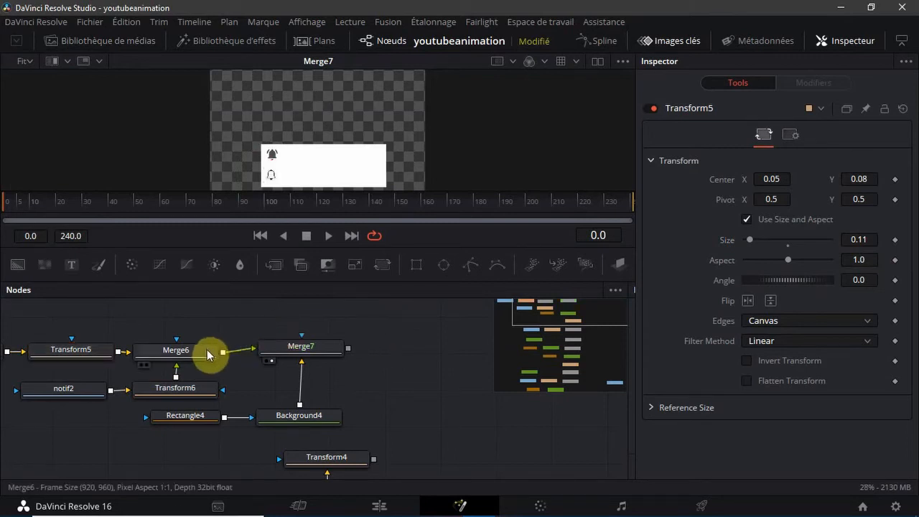
pyautogui.moveTo(296, 360); pyautogui.dragTo(302, 359)
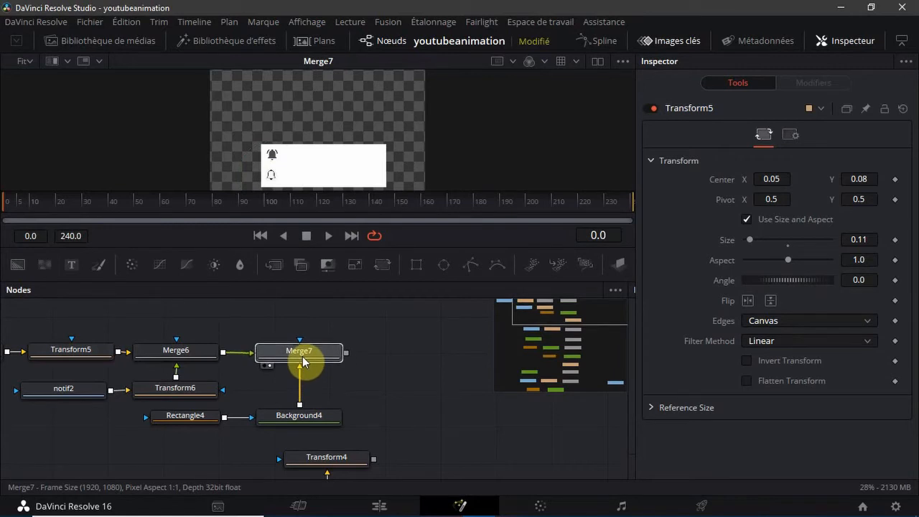
# Add two Text+ nodes, Text3 and Text4, combined through a new merge, beside Merge7
pyautogui.click(409, 342)
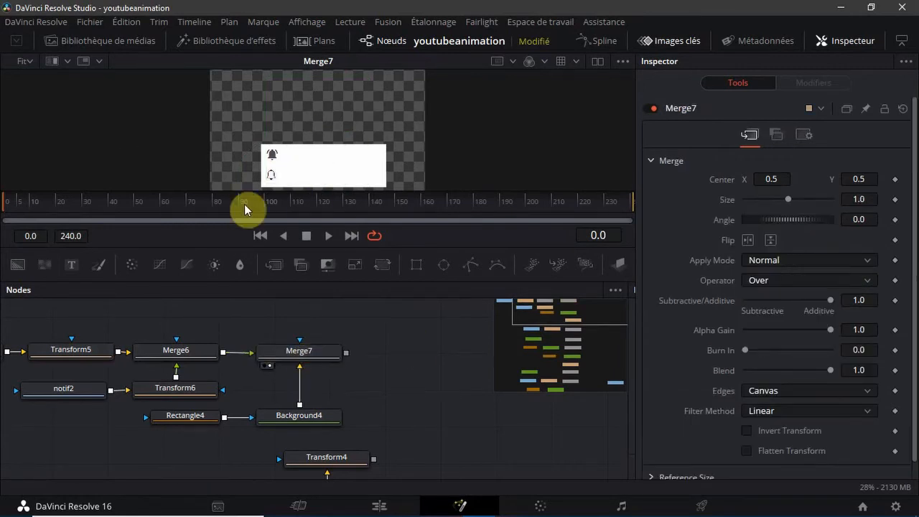
pyautogui.click(72, 262)
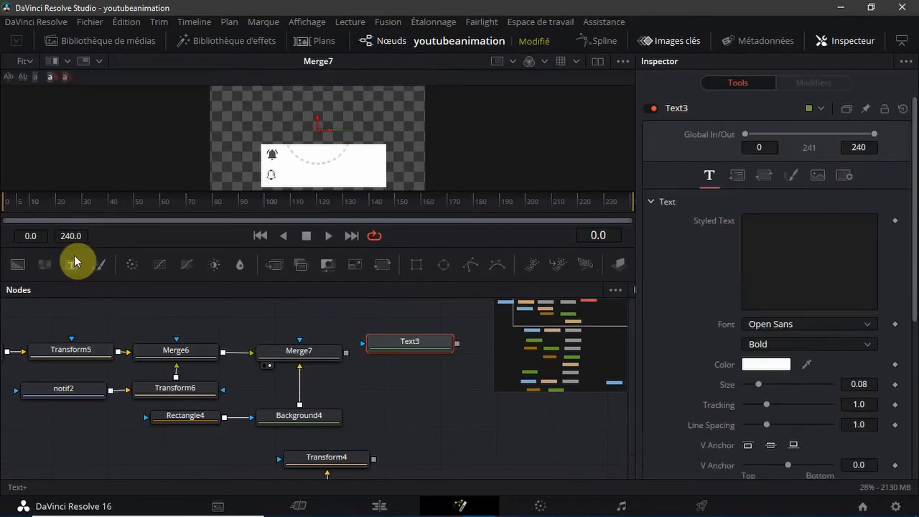
pyautogui.click(72, 263)
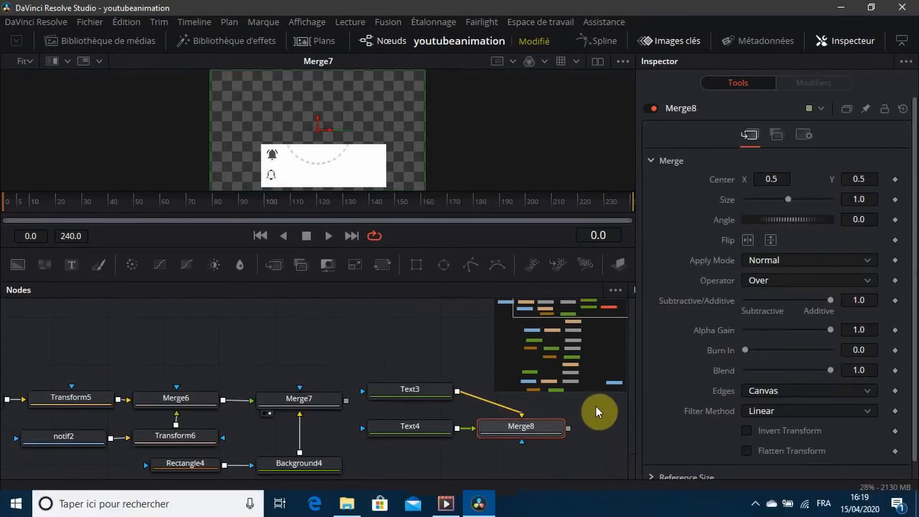
pyautogui.moveTo(595, 406); pyautogui.dragTo(599, 460)
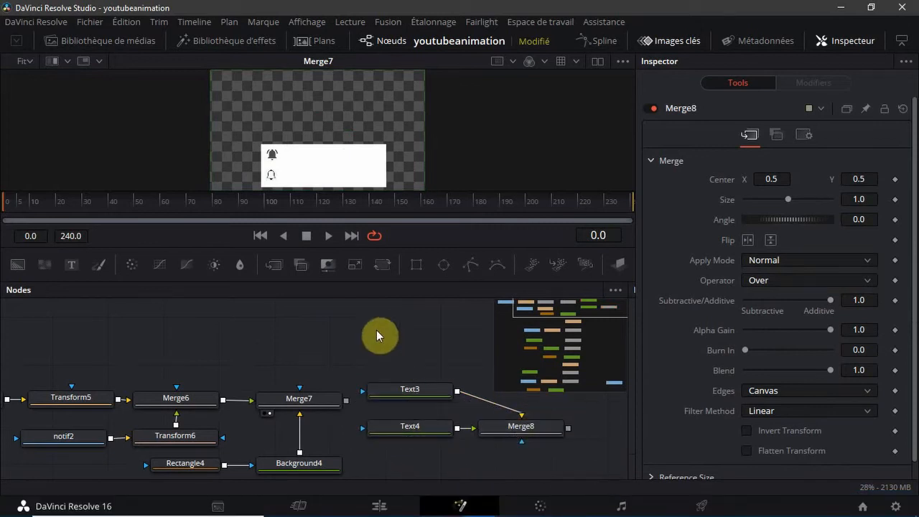
# Move Text3, Text4 and Merge8 above the Merge6 row and composite Merge8 over Merge7's output with a new merge
pyautogui.moveTo(376, 329); pyautogui.dragTo(578, 353)
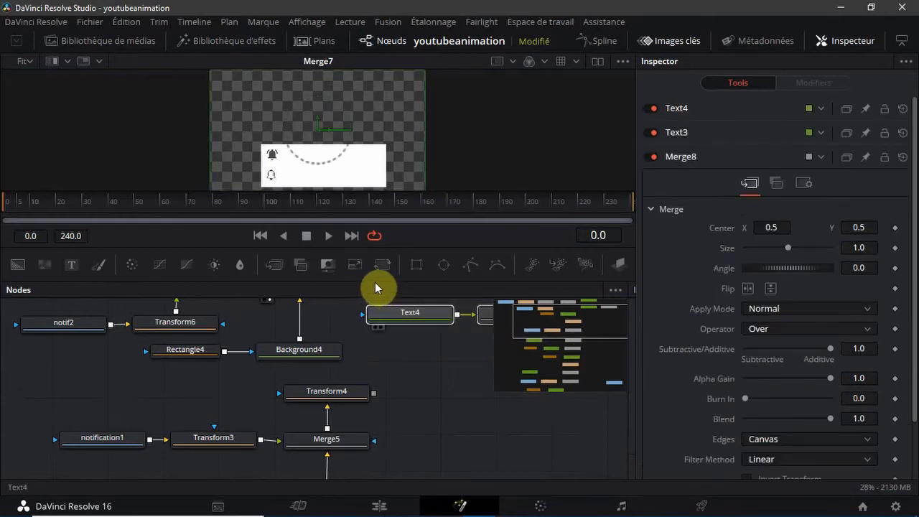
pyautogui.moveTo(572, 329); pyautogui.dragTo(574, 301)
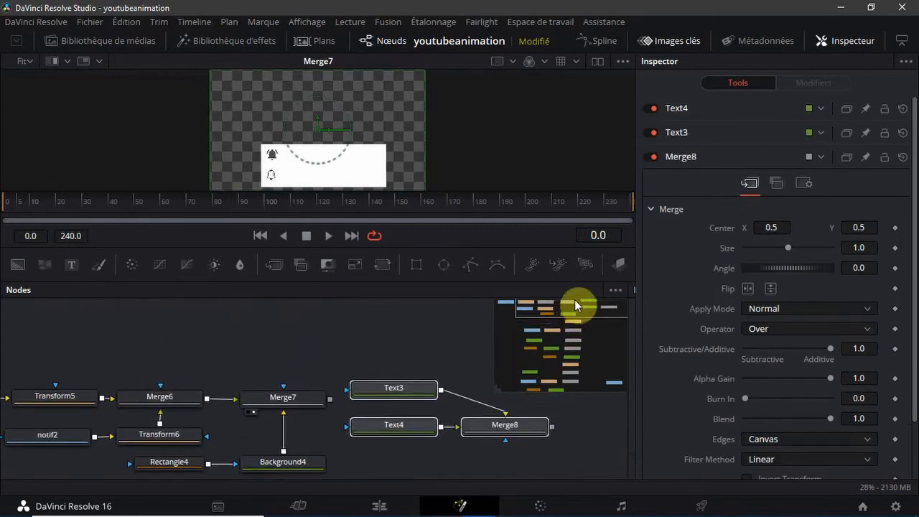
pyautogui.moveTo(407, 390); pyautogui.dragTo(113, 309)
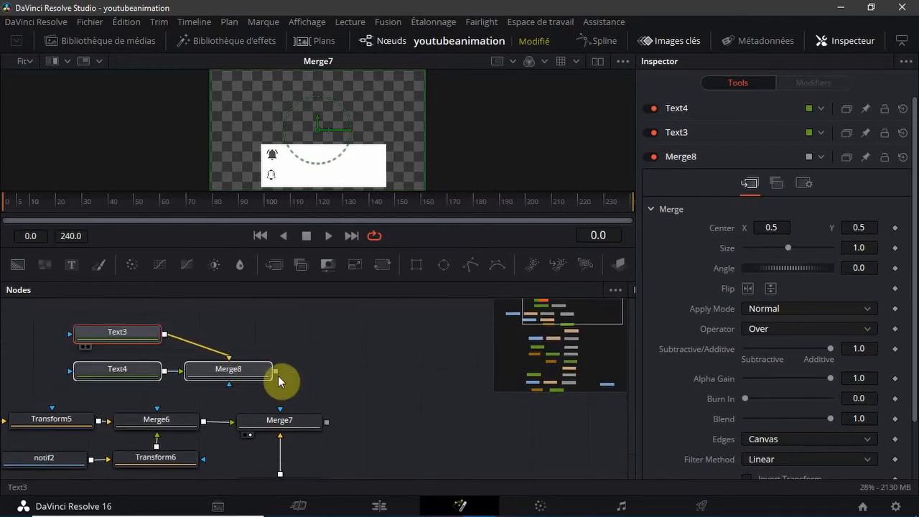
pyautogui.moveTo(276, 374); pyautogui.dragTo(331, 423)
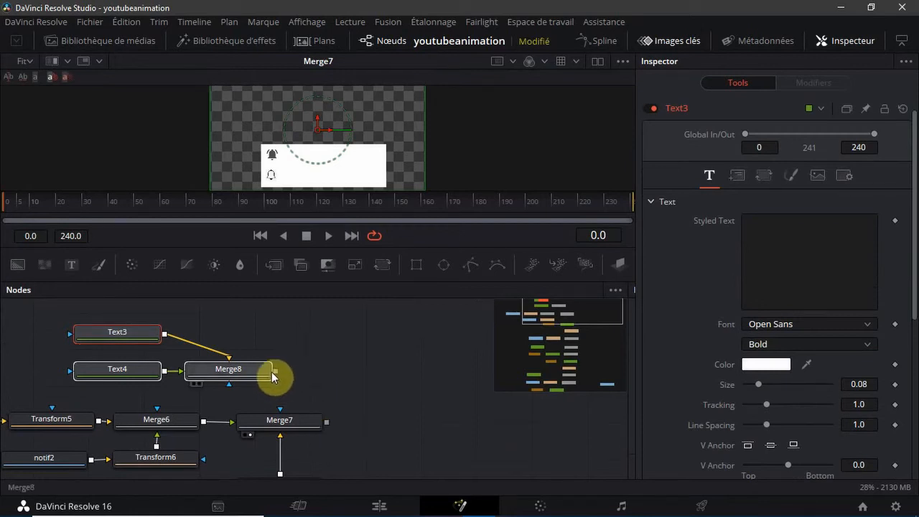
pyautogui.moveTo(275, 371); pyautogui.dragTo(331, 373)
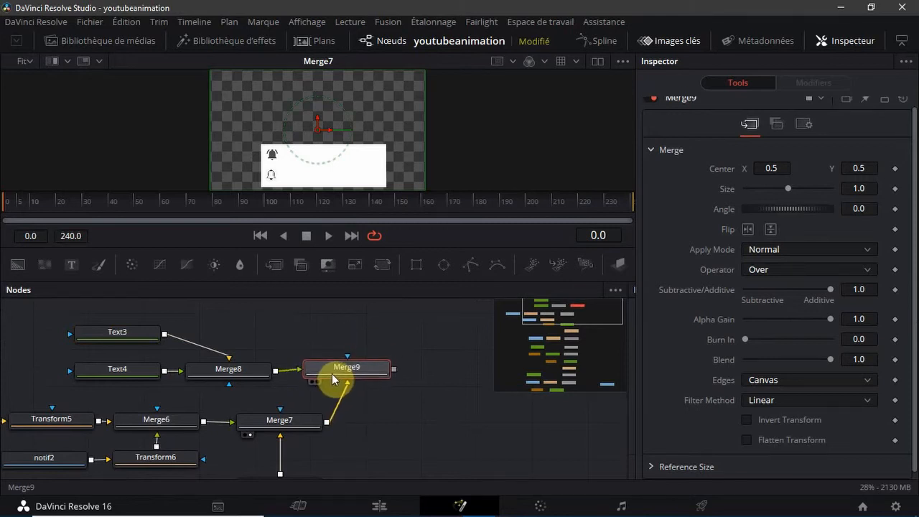
# Rearrange the text branch so Merge9 sits directly above Merge7 and Text3 directly above Merge8
pyautogui.moveTo(448, 322); pyautogui.dragTo(80, 392)
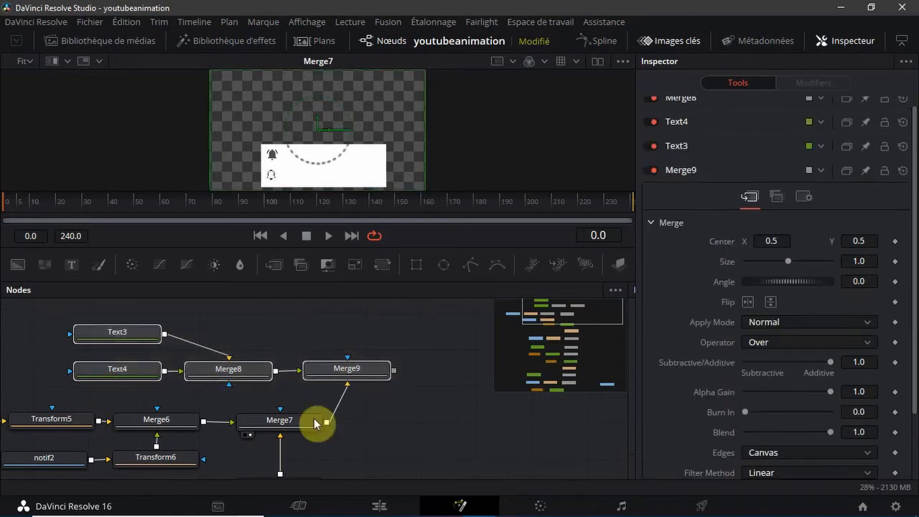
pyautogui.moveTo(350, 379); pyautogui.dragTo(279, 367)
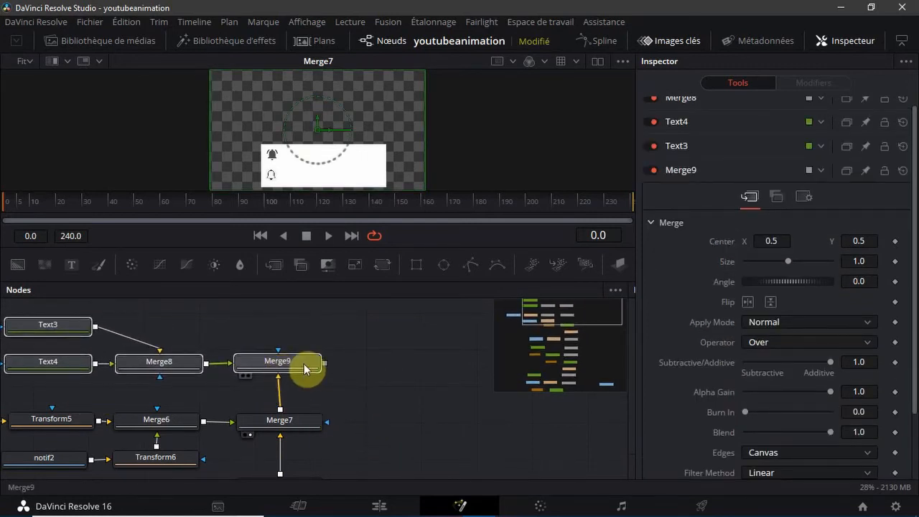
pyautogui.click(400, 356)
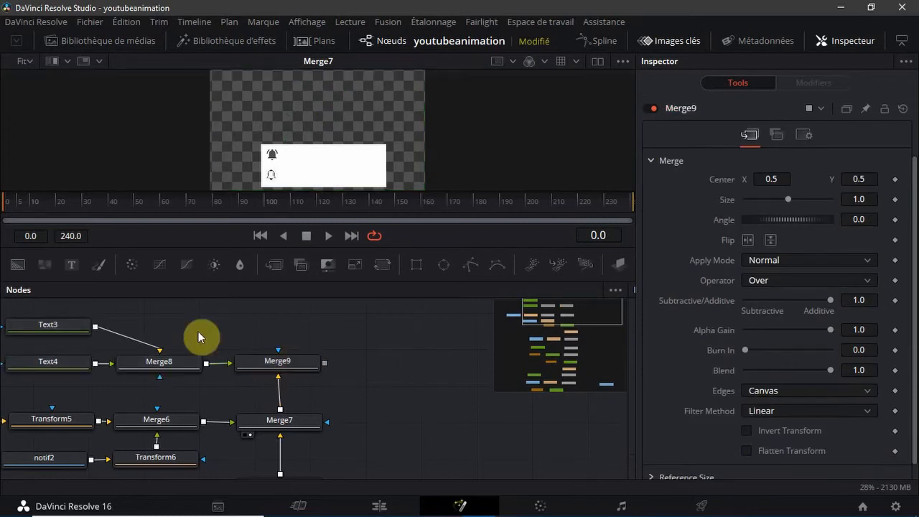
pyautogui.moveTo(71, 324); pyautogui.dragTo(179, 321)
pyautogui.scroll(1, 178, 321)
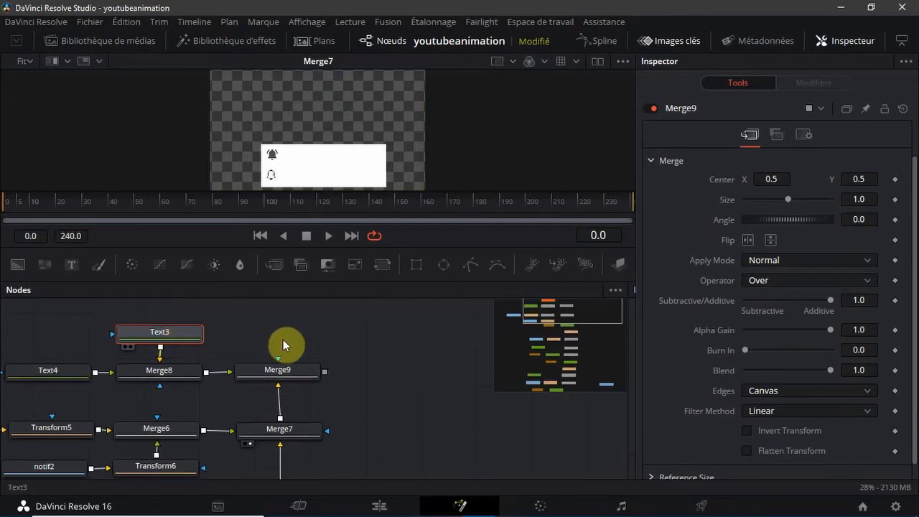
# Set Text3's styled text to "Toutes" and show Merge9 in the viewer
pyautogui.click(56, 367)
pyautogui.hscroll(-1, 56, 366)
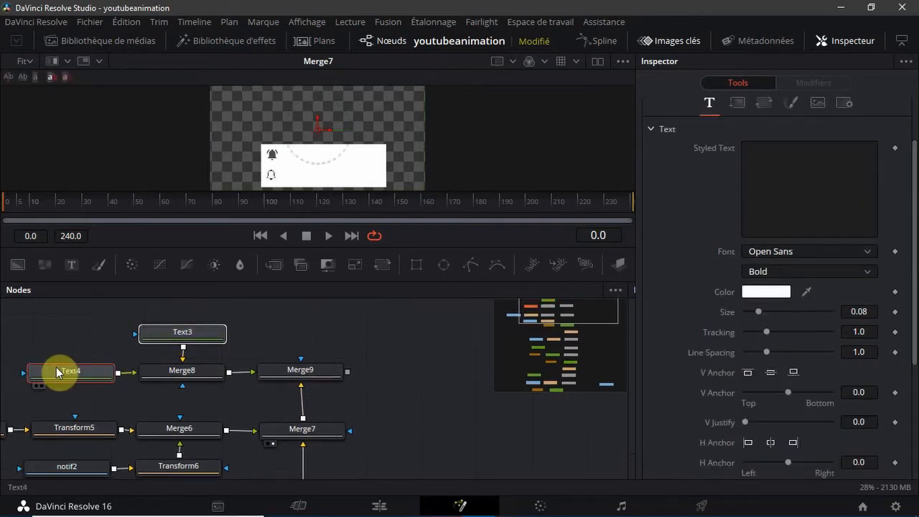
pyautogui.click(813, 173)
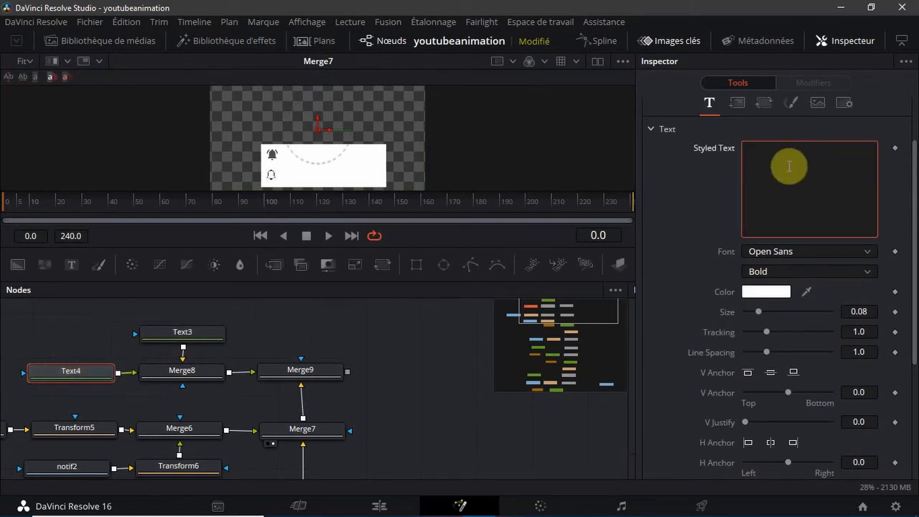
pyautogui.click(203, 343)
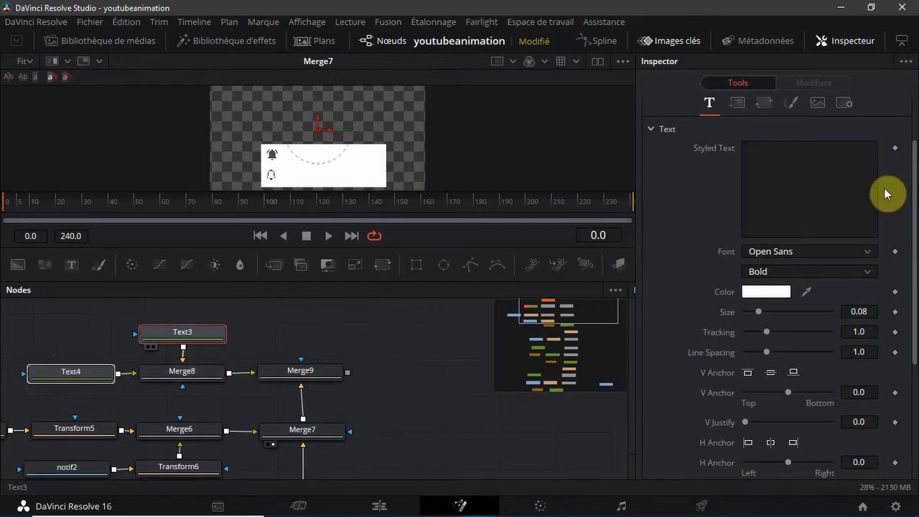
pyautogui.click(813, 171)
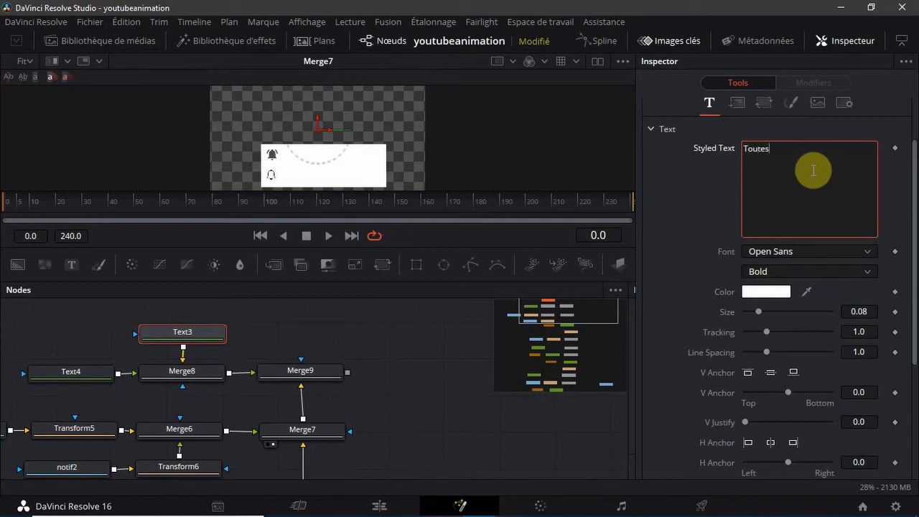
pyautogui.click(271, 385)
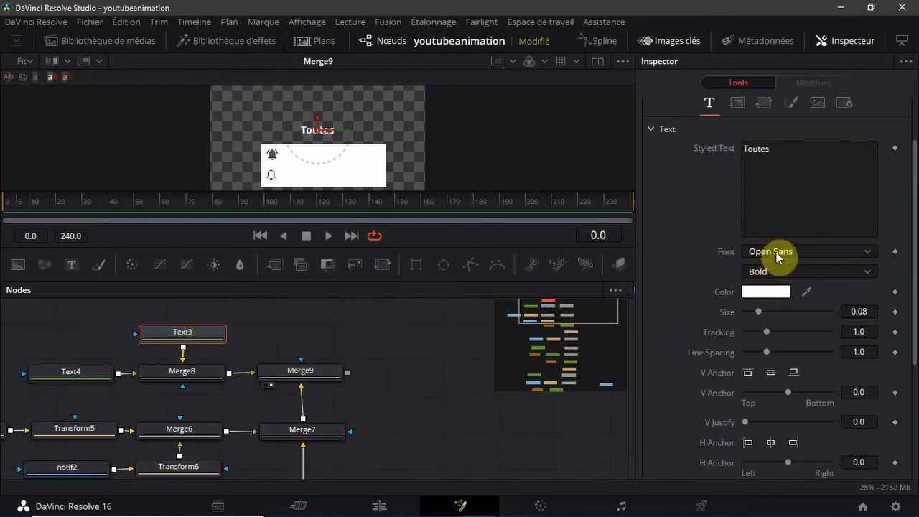
# Change Text3's font to Century Gothic and its colour to the saved dark grey #4f4f4f
pyautogui.click(777, 254)
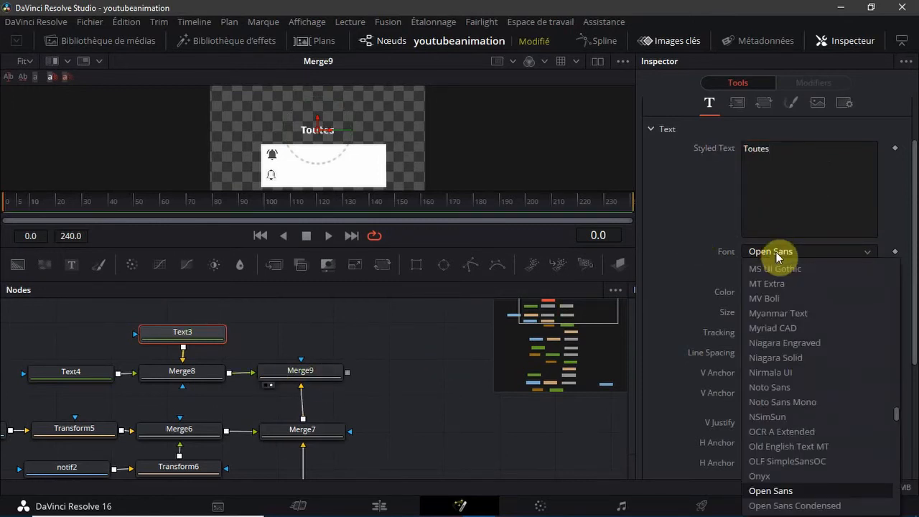
pyautogui.press('c')
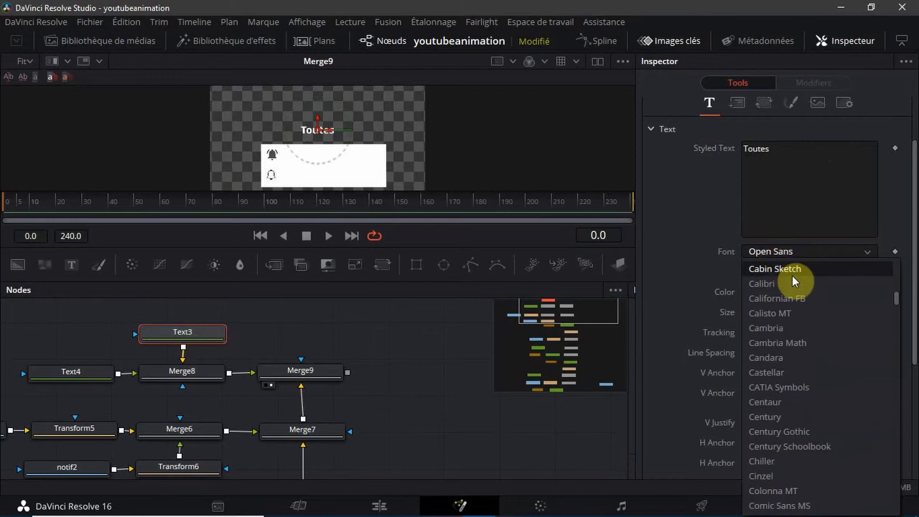
pyautogui.click(785, 432)
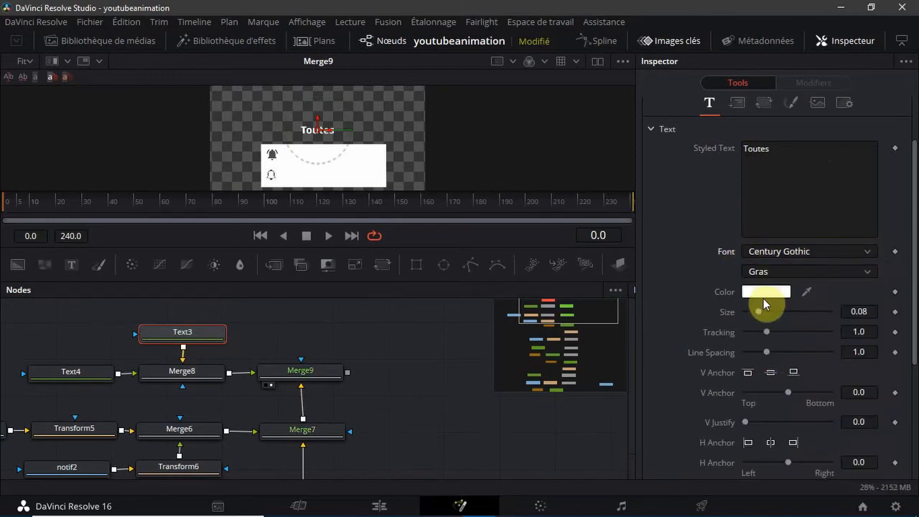
pyautogui.click(763, 295)
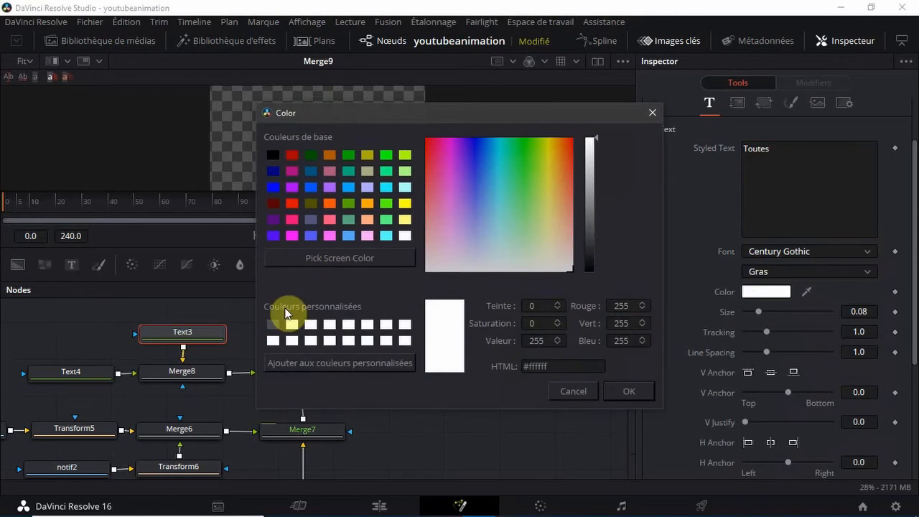
pyautogui.click(272, 323)
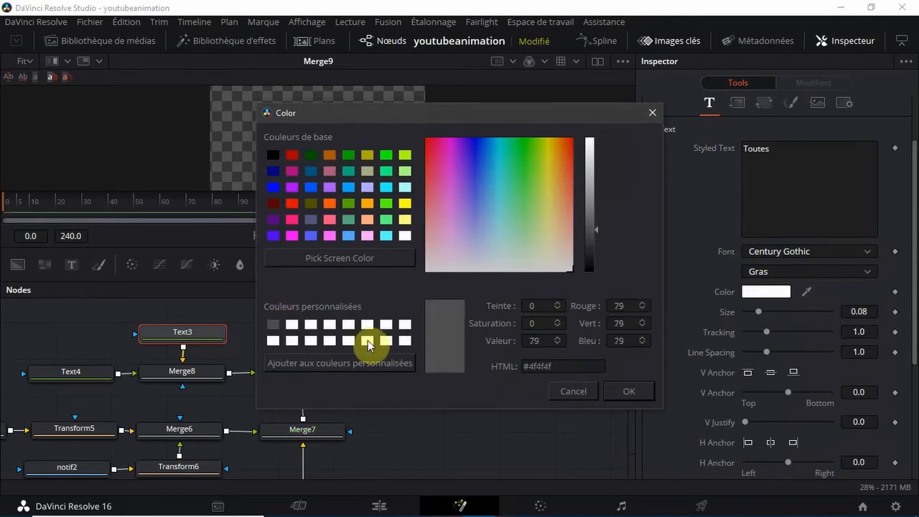
pyautogui.click(629, 391)
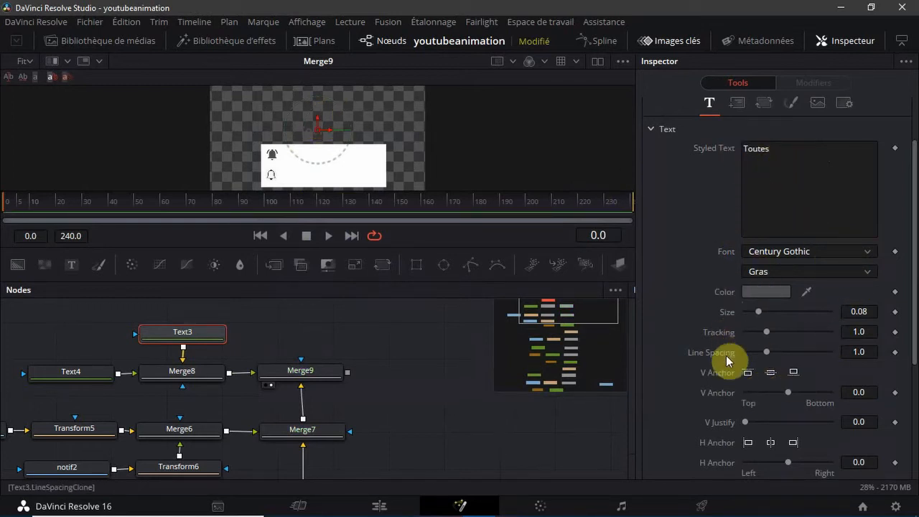
pyautogui.click(737, 103)
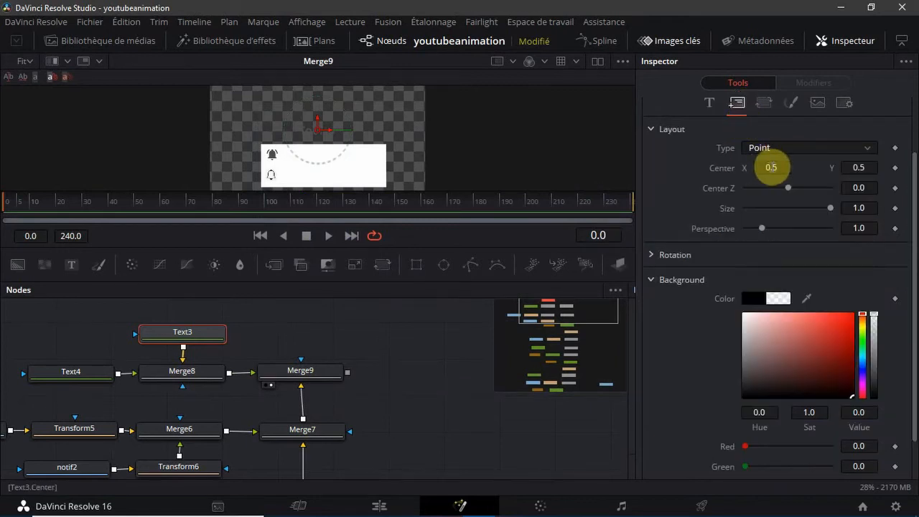
pyautogui.click(771, 168)
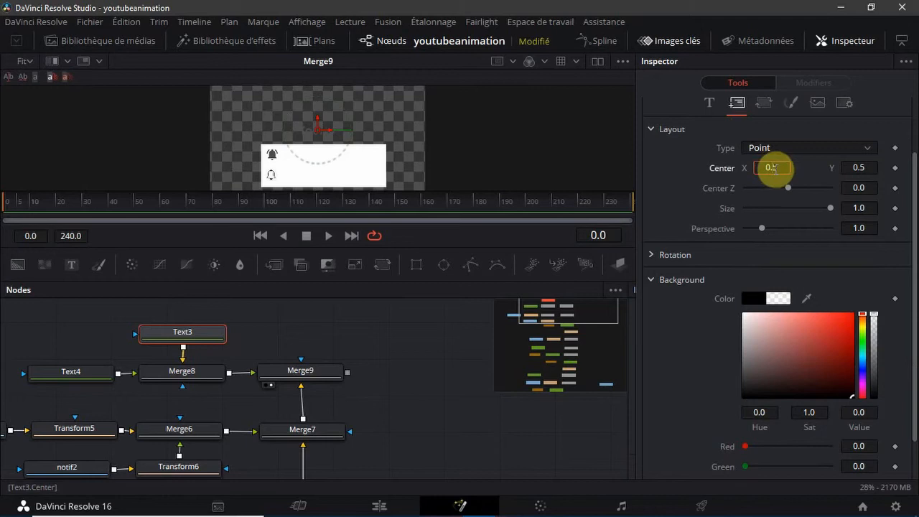
pyautogui.write('0.0')
pyautogui.press('Tab')
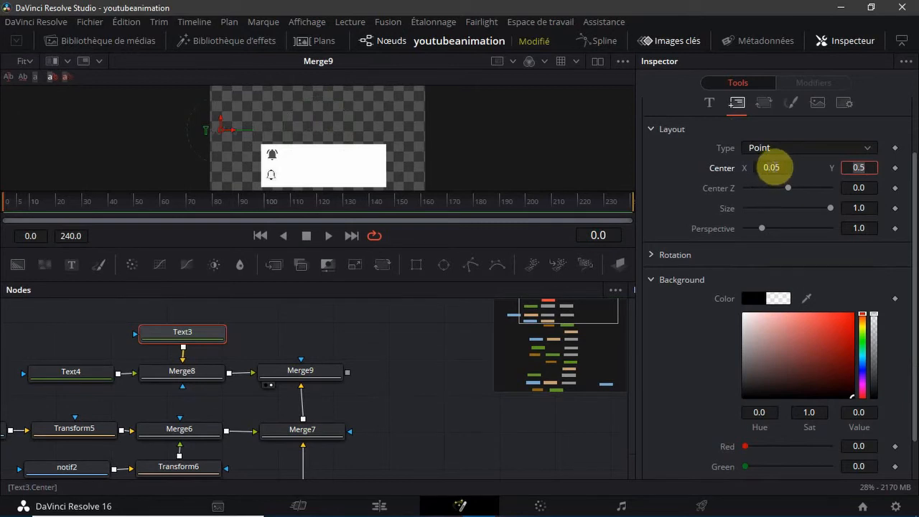
pyautogui.click(774, 169)
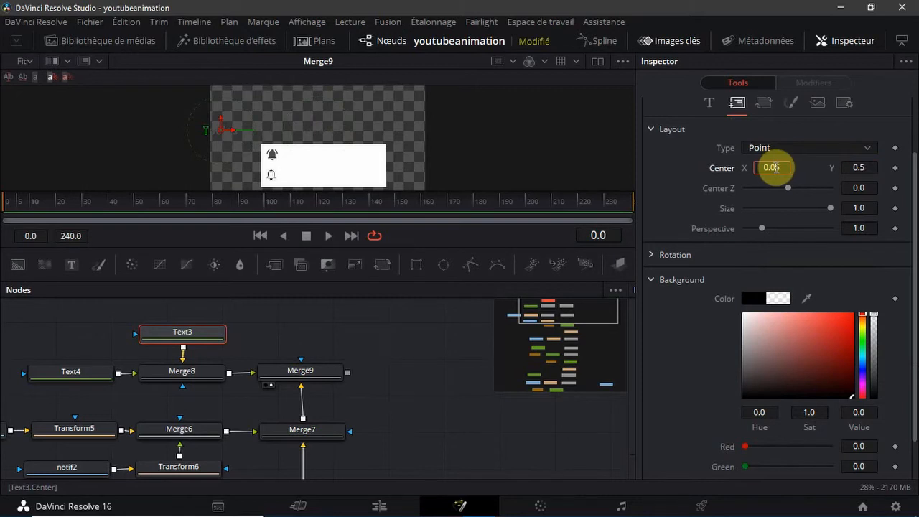
pyautogui.press('Tab')
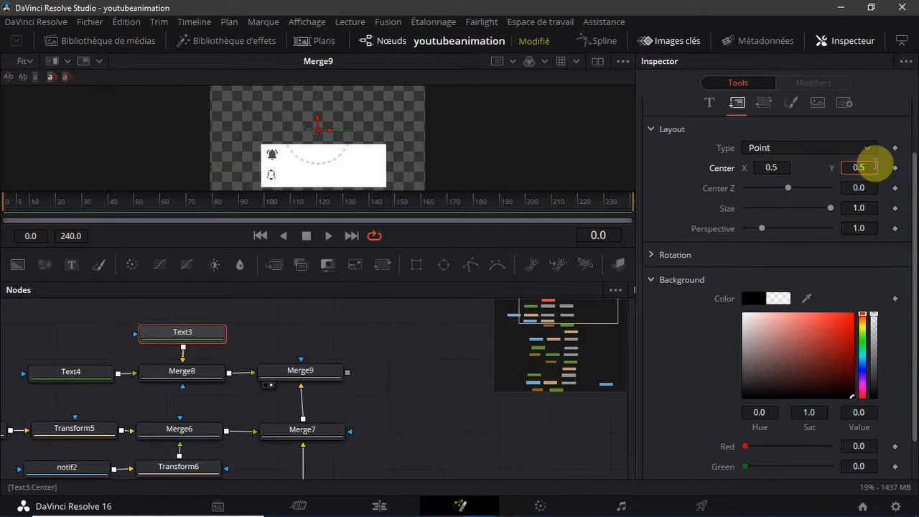
pyautogui.press('Return')
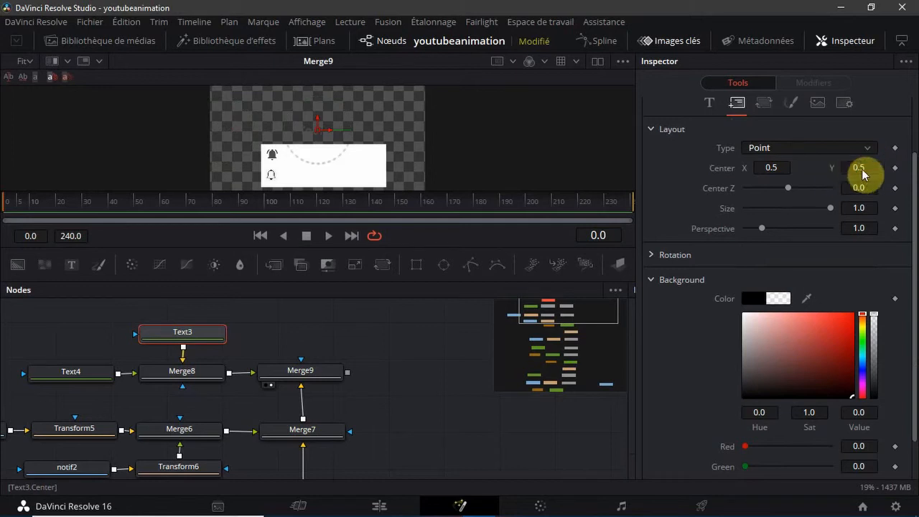
# Lower Text3's "Toutes" label onto the white dropdown, level with the upper bell, at a layout Center Y of 0.296
pyautogui.moveTo(864, 175); pyautogui.dragTo(713, 201)
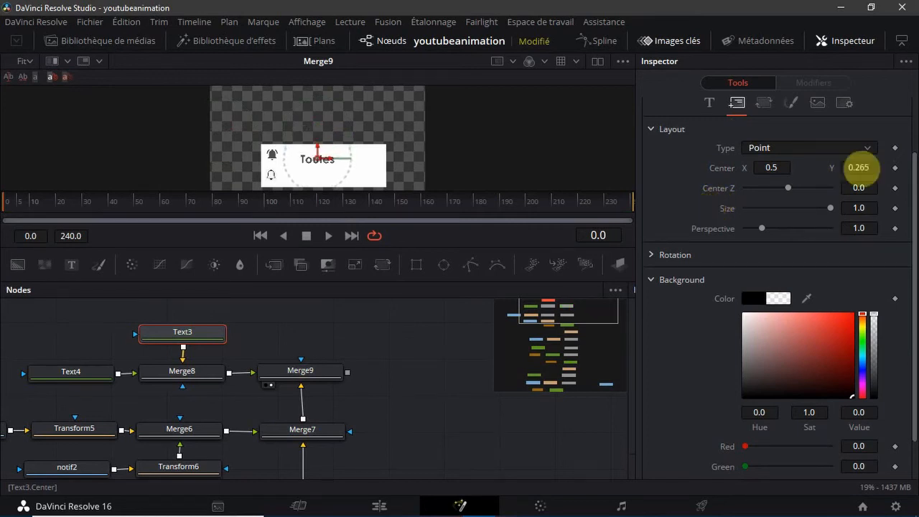
pyautogui.click(86, 433)
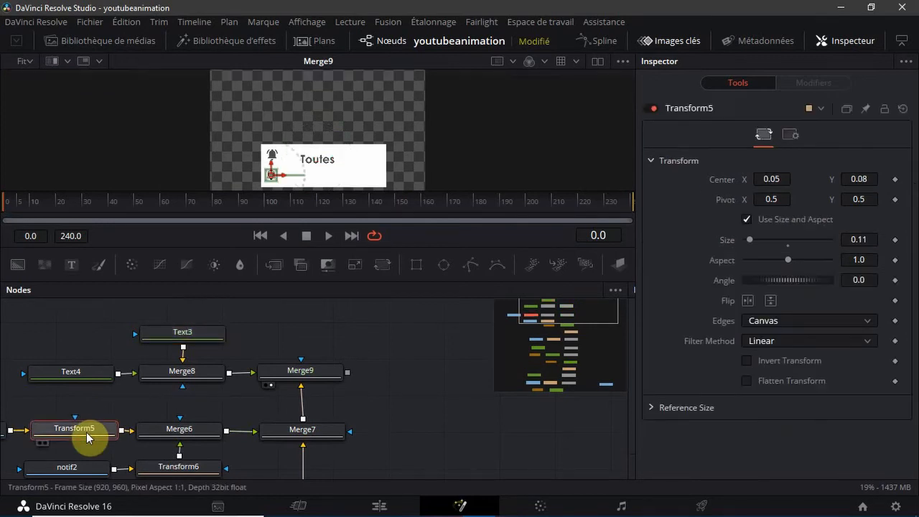
pyautogui.click(200, 334)
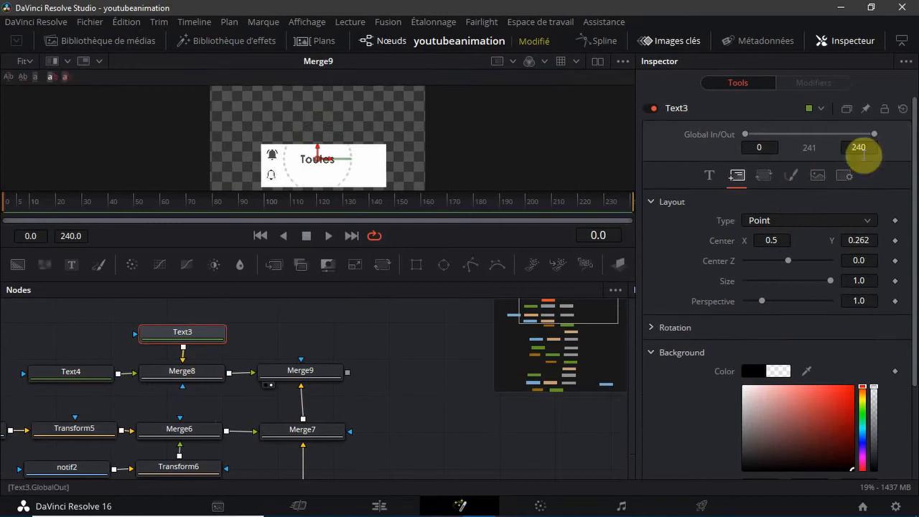
pyautogui.click(872, 240)
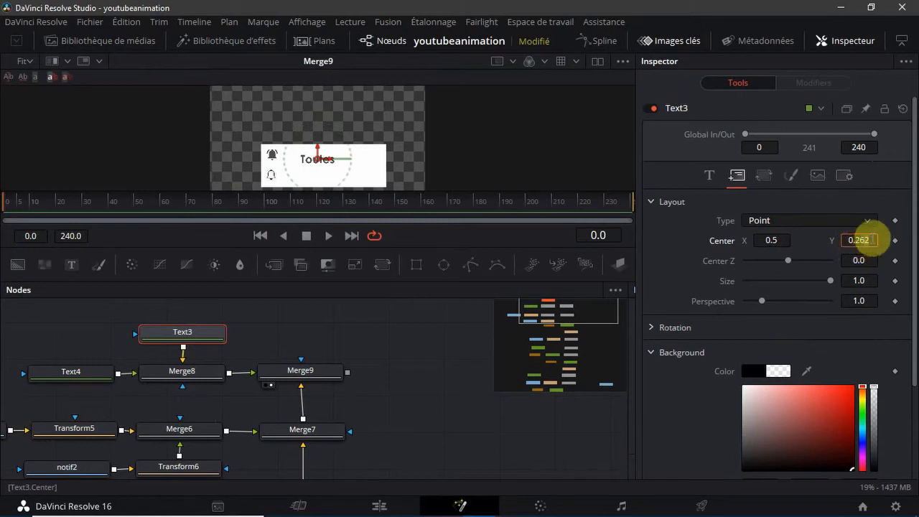
pyautogui.click(884, 226)
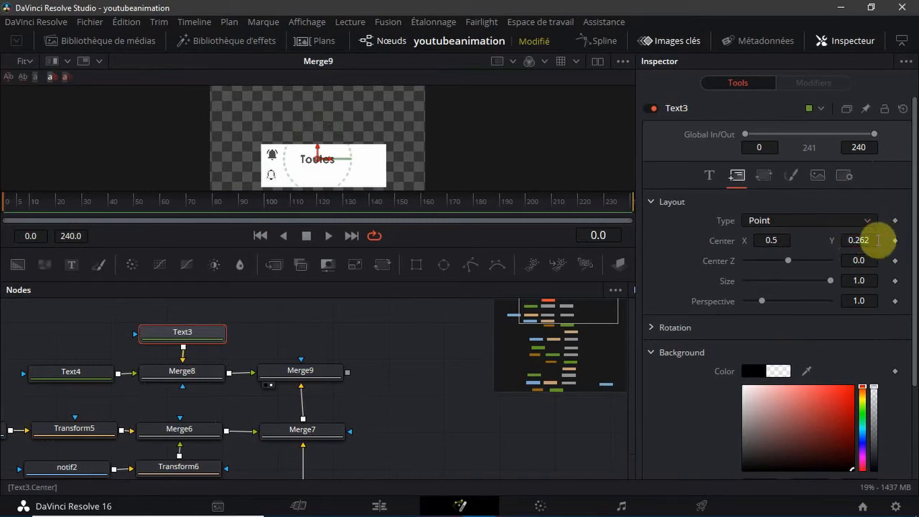
pyautogui.moveTo(877, 240); pyautogui.dragTo(898, 240)
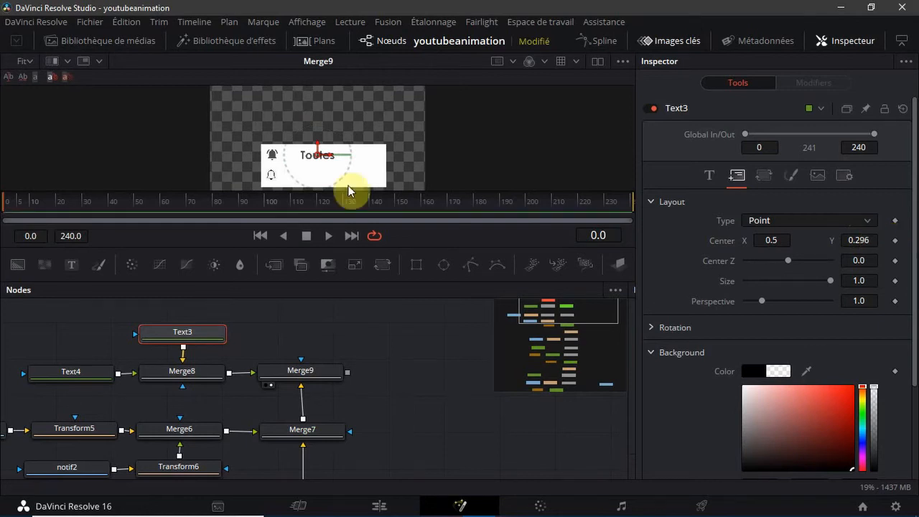
# Shift the "Toutes" label closer to the upper bell, to a layout center of about X 0.44, Y 0.30
pyautogui.click(33, 66)
pyautogui.click(22, 122)
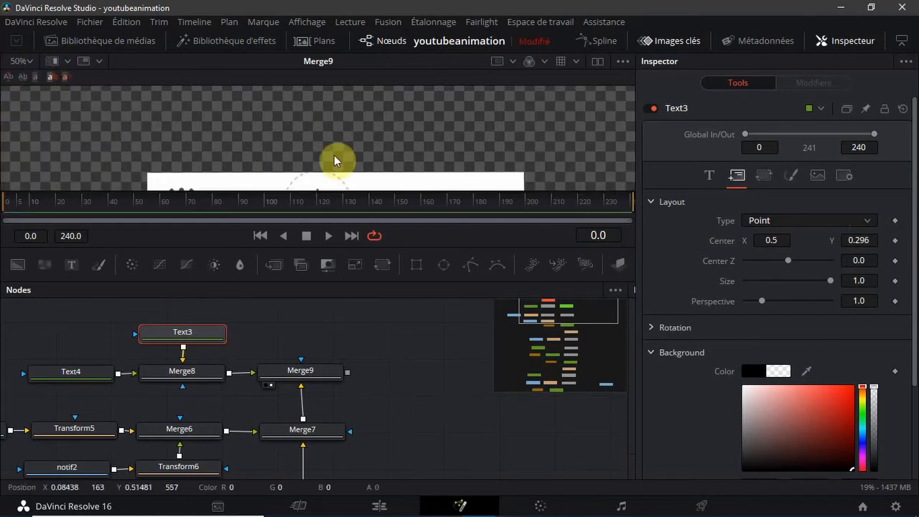
pyautogui.scroll(-2, 416, 154)
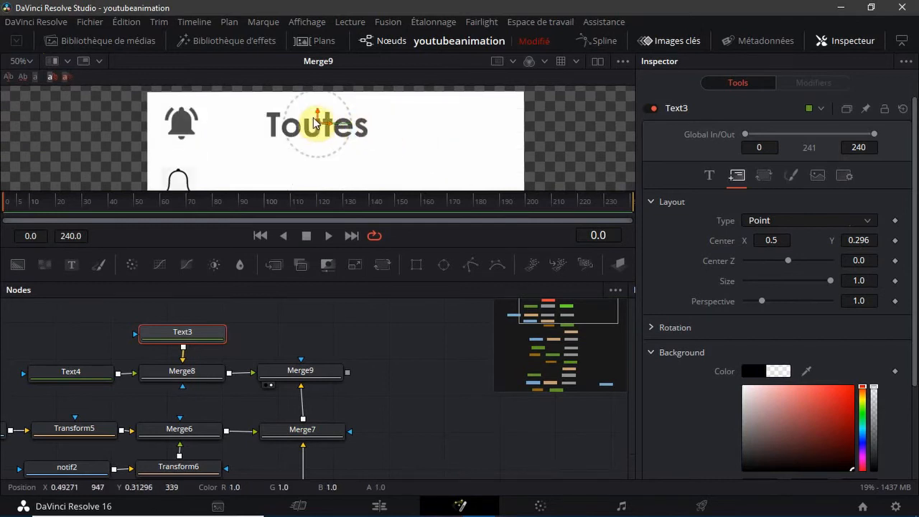
pyautogui.moveTo(316, 118); pyautogui.dragTo(291, 134)
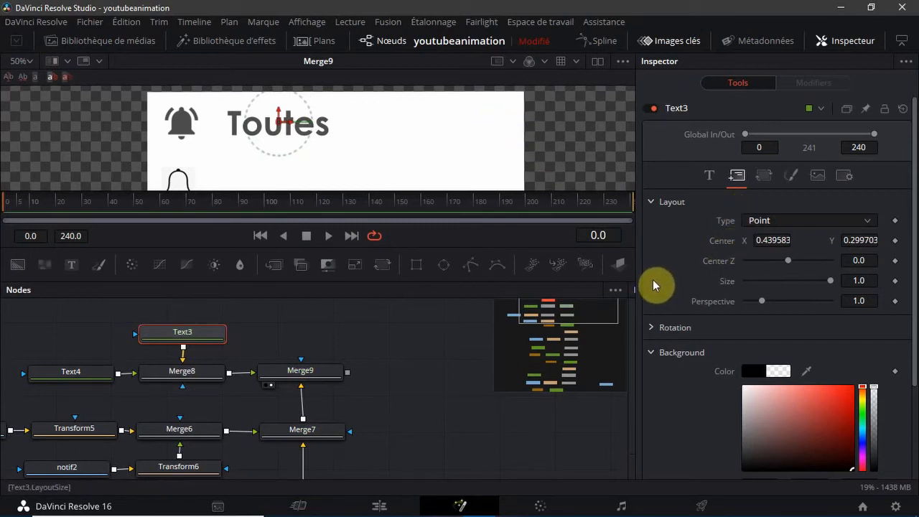
pyautogui.click(29, 63)
pyautogui.click(25, 84)
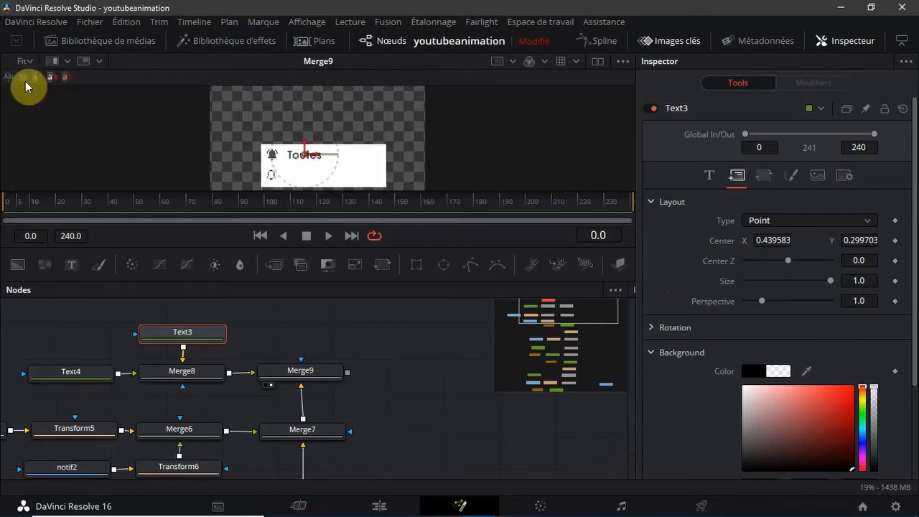
pyautogui.click(449, 357)
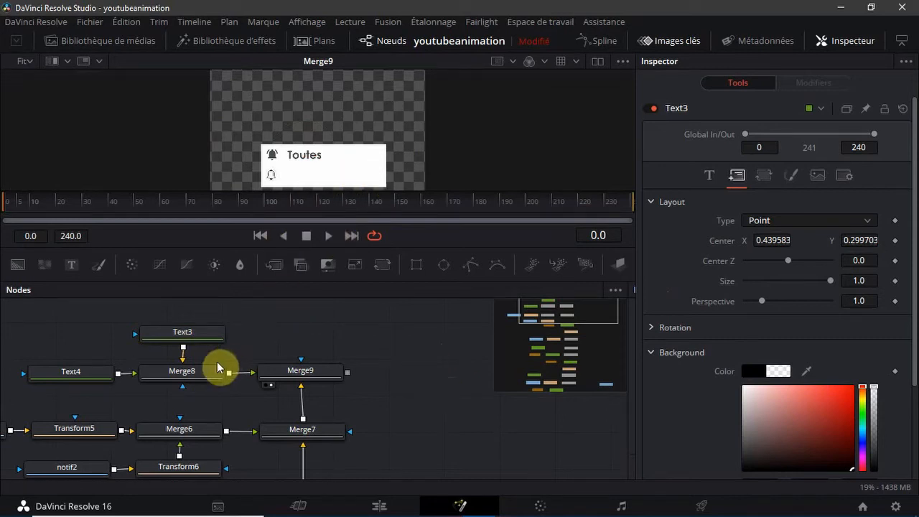
# Set Text4's styled text to "Personnalisées"
pyautogui.click(83, 374)
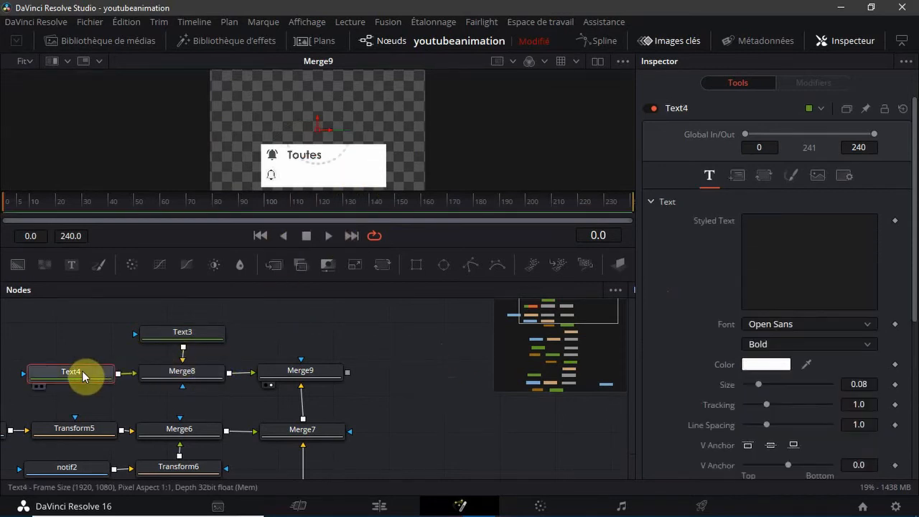
pyautogui.click(785, 235)
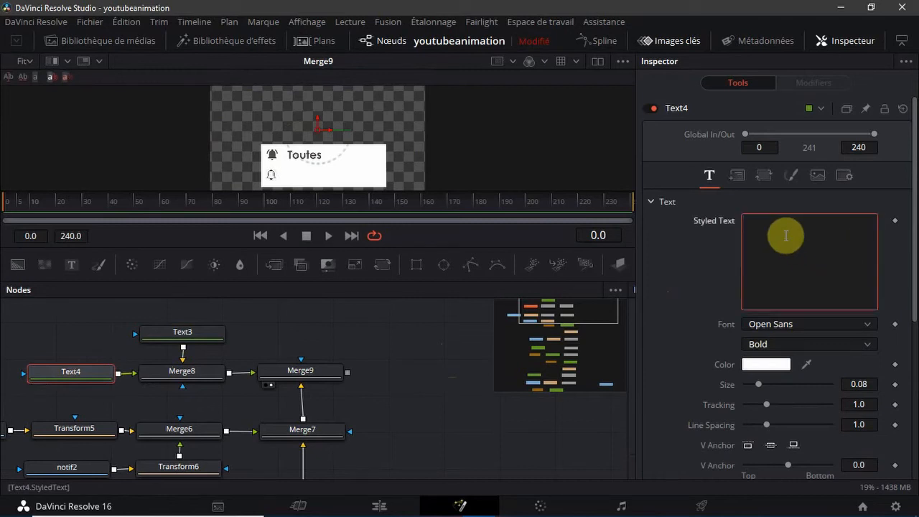
pyautogui.write('P')
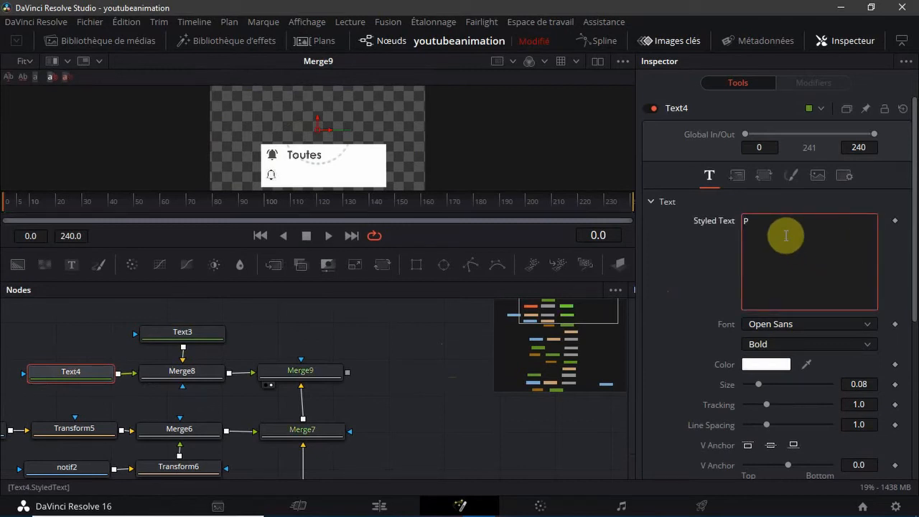
pyautogui.write('erso')
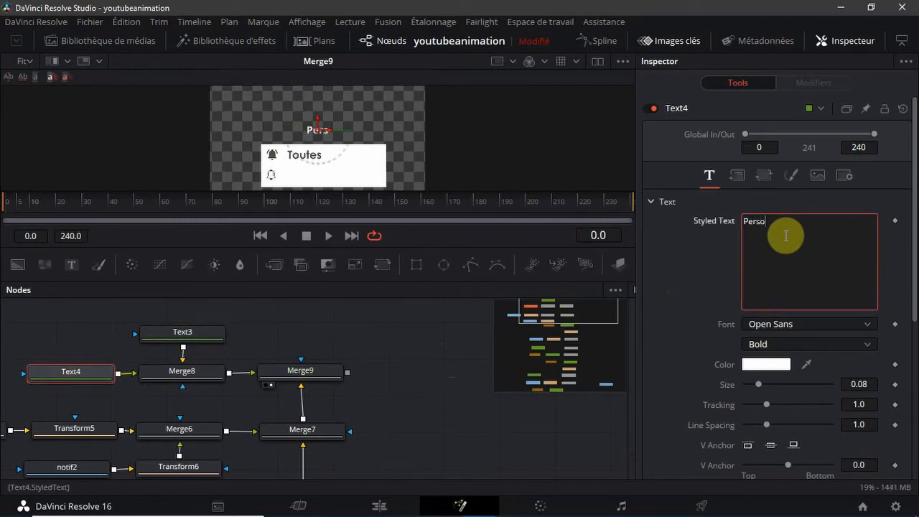
pyautogui.write('nnalis')
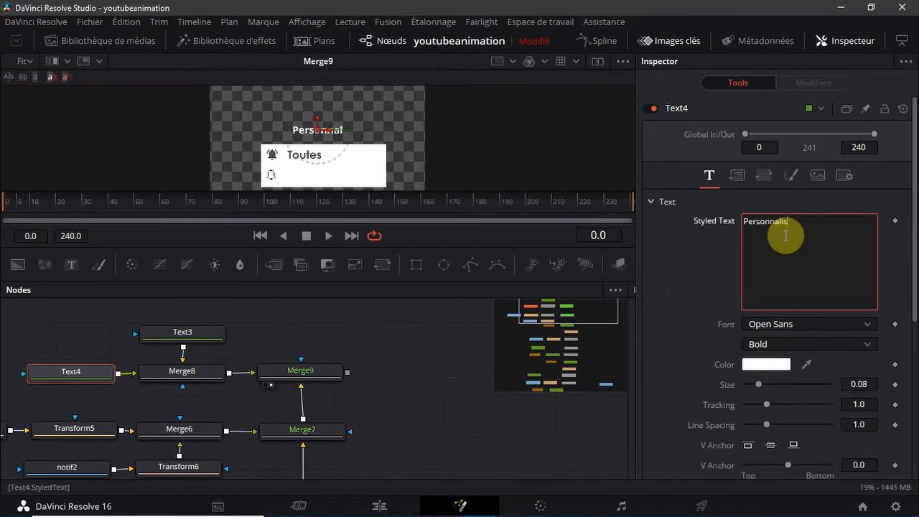
pyautogui.write('ées')
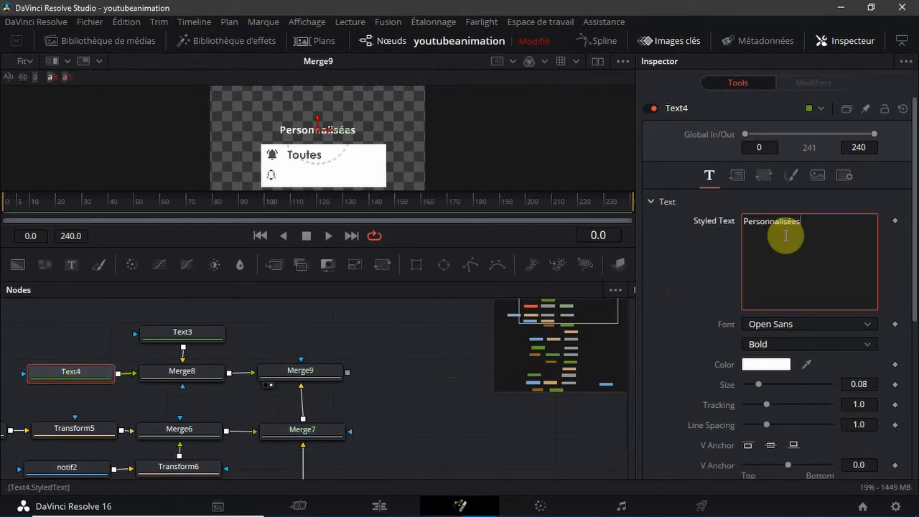
# Change Text4's font to Century Gothic and its colour to the saved dark grey #4f4f4f
pyautogui.click(868, 323)
pyautogui.scroll(-2, 832, 251)
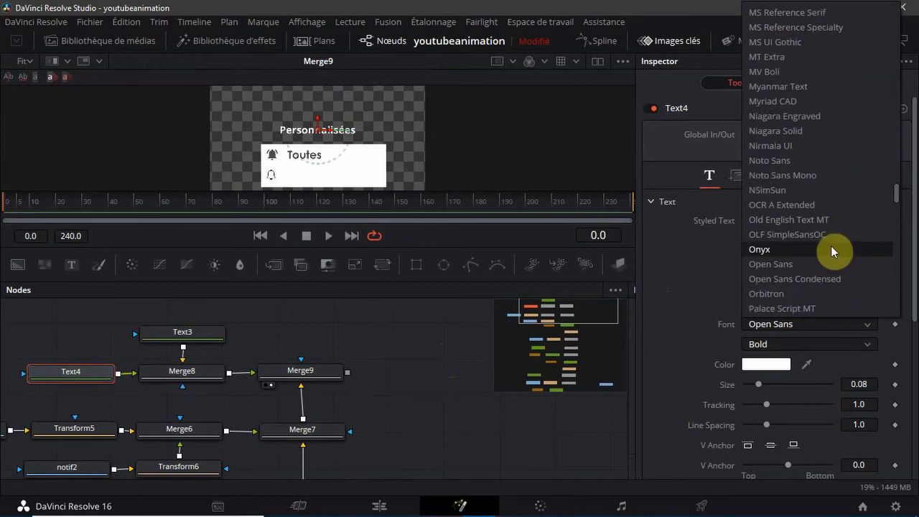
pyautogui.scroll(10, 833, 216)
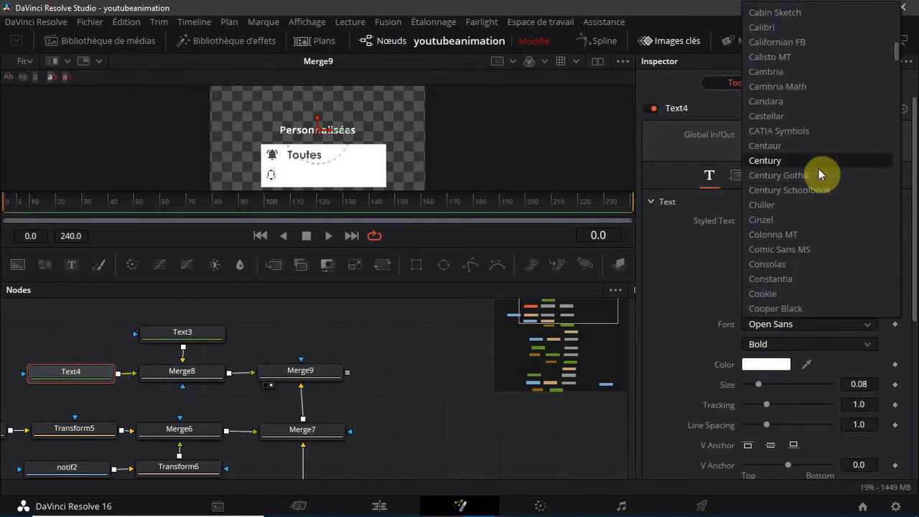
pyautogui.click(818, 175)
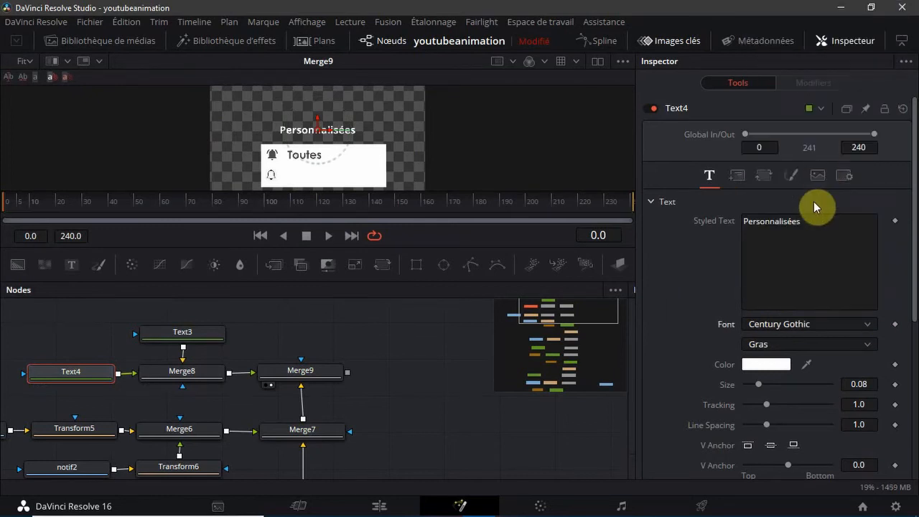
pyautogui.click(780, 366)
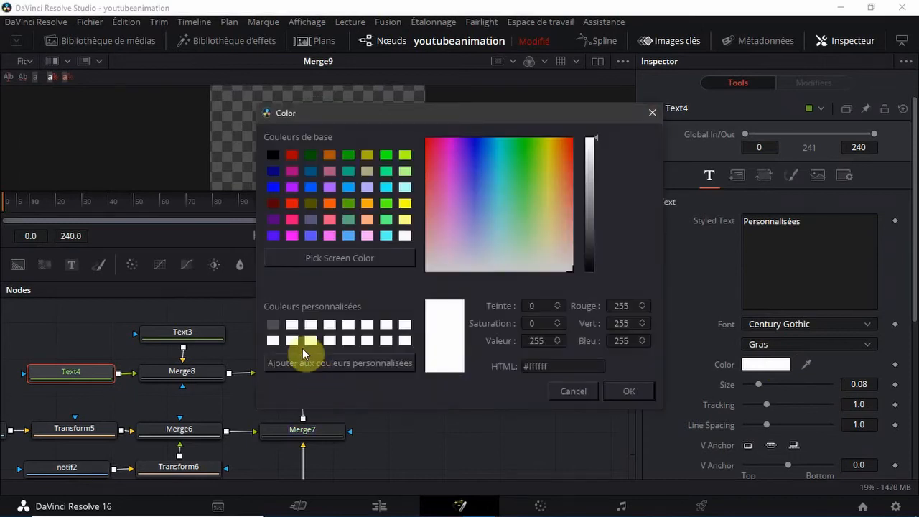
pyautogui.click(273, 323)
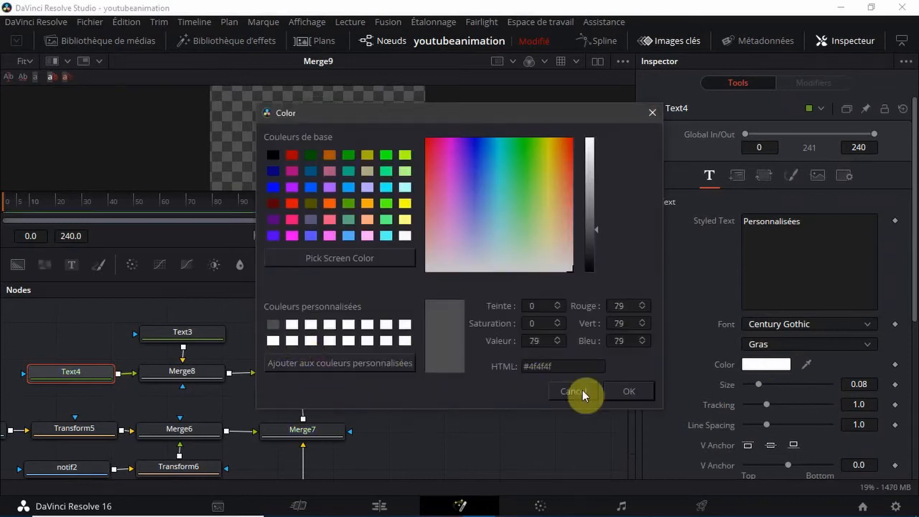
pyautogui.click(624, 395)
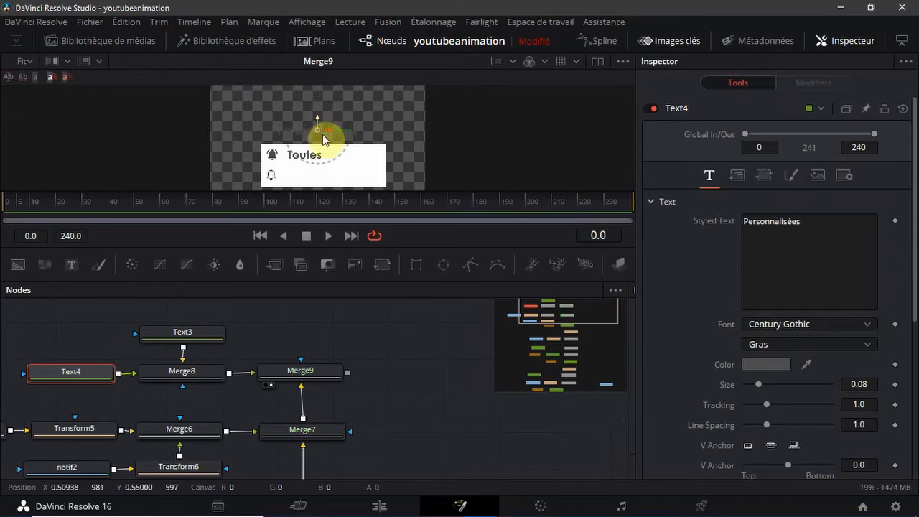
# Place the "Personnalisées" label beside the lower bell, left-aligned under "Toutes", and line up the Merge9 node directly above Merge7
pyautogui.moveTo(322, 134); pyautogui.dragTo(323, 172)
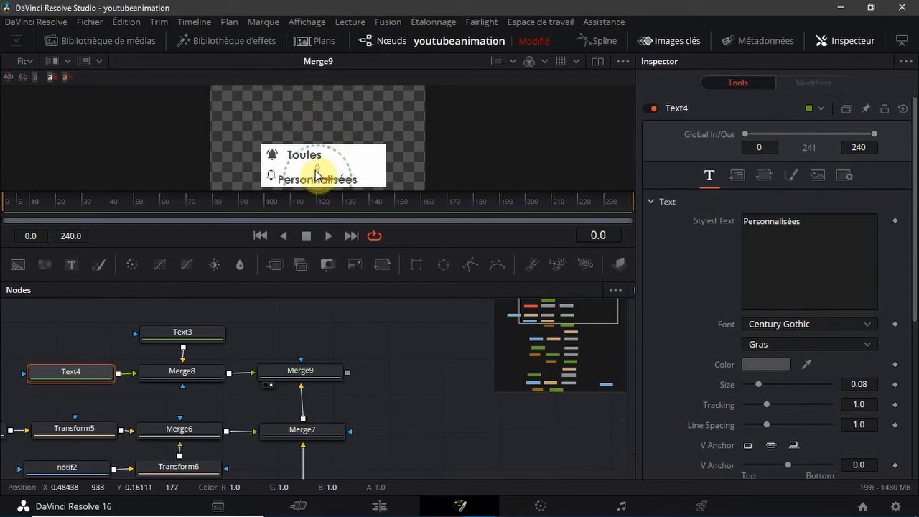
pyautogui.moveTo(318, 169); pyautogui.dragTo(319, 169)
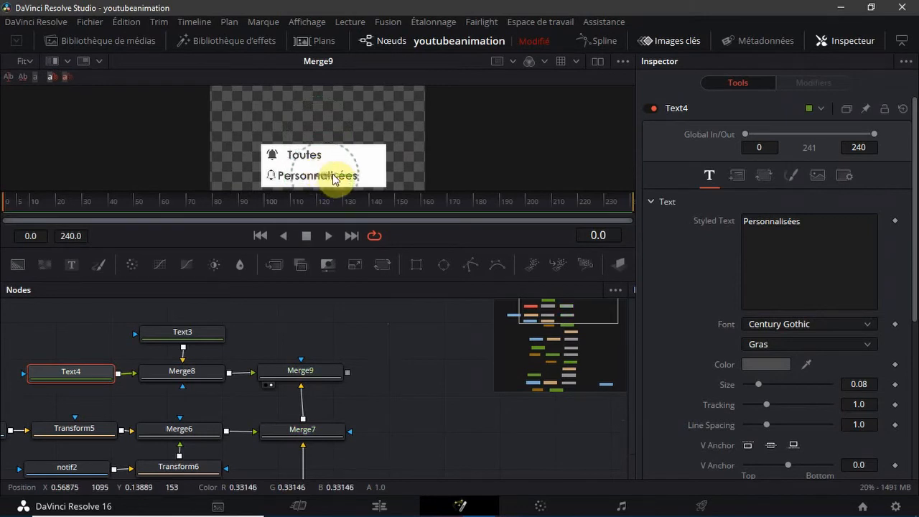
pyautogui.moveTo(327, 179); pyautogui.dragTo(337, 179)
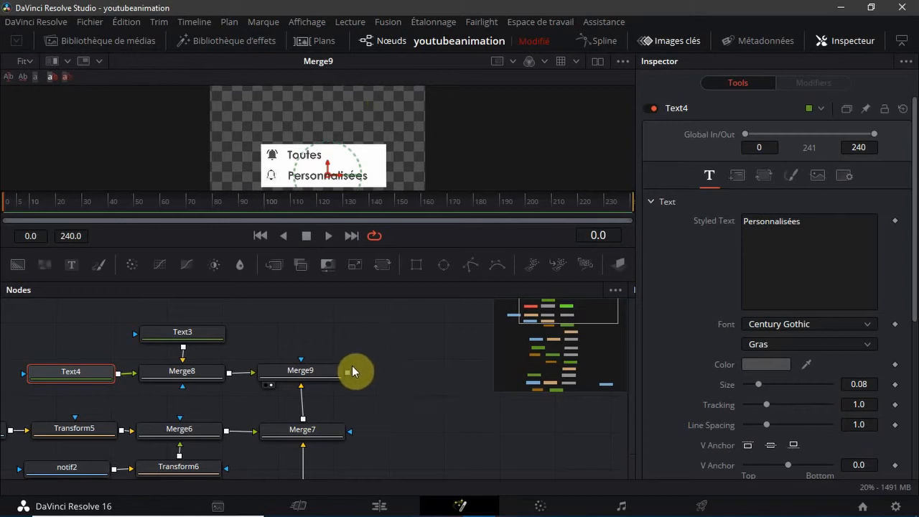
pyautogui.moveTo(323, 368); pyautogui.dragTo(325, 371)
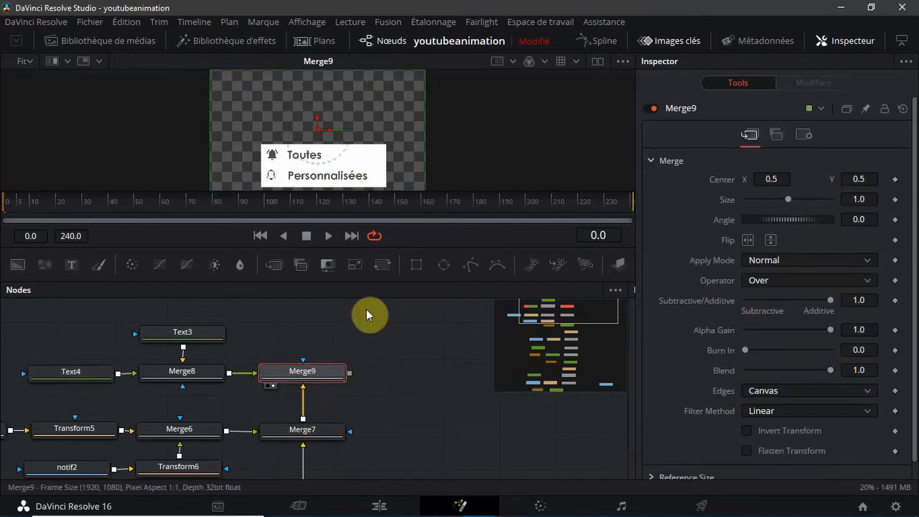
pyautogui.click(366, 309)
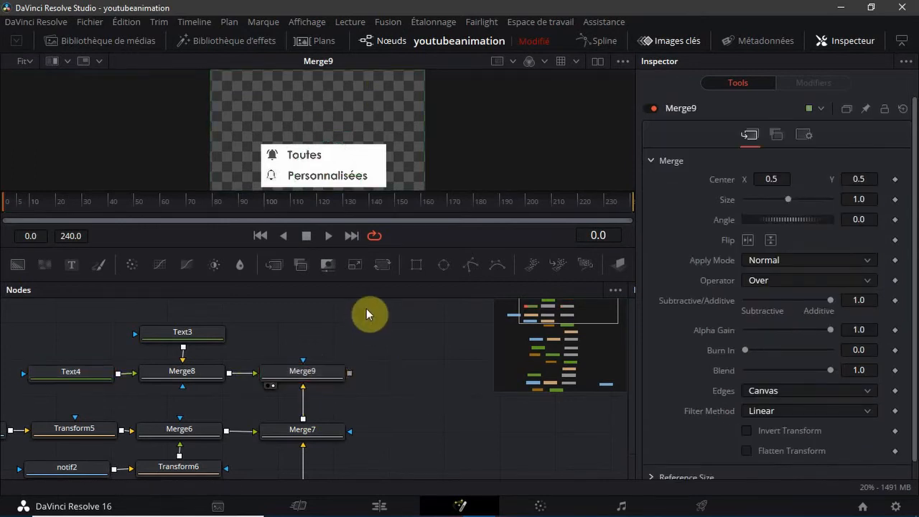
# Enlarge the viewer to 50% on the dropdown and select Text4 to fine-tune the "Personnalisées" label's alignment with "Toutes"
pyautogui.click(26, 61)
pyautogui.click(19, 111)
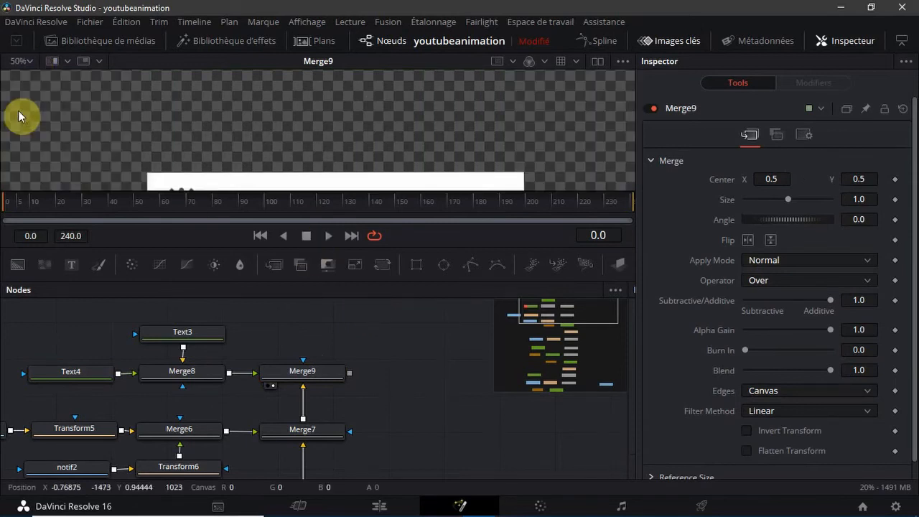
pyautogui.scroll(-3, 131, 120)
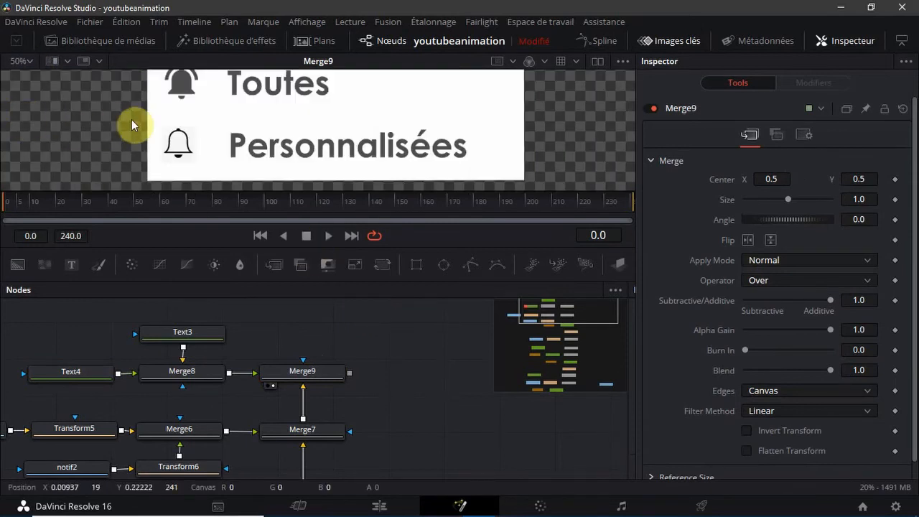
pyautogui.click(83, 370)
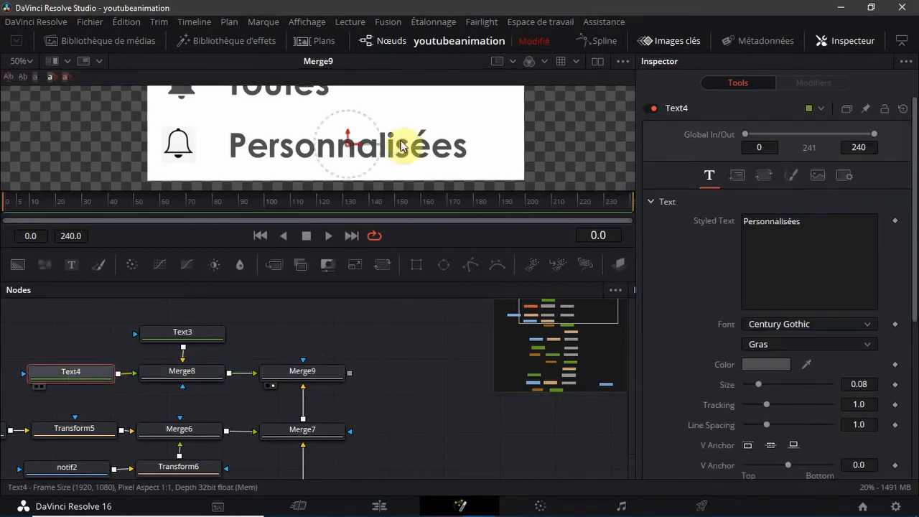
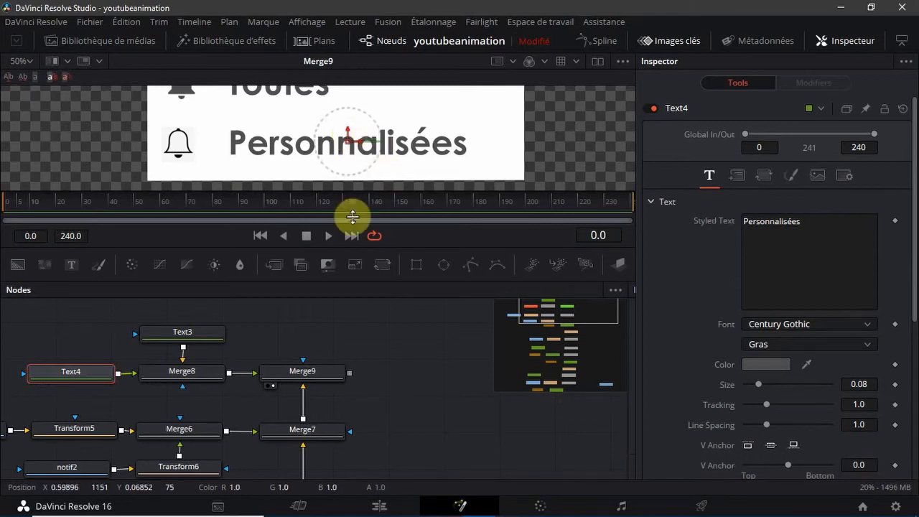
pyautogui.click(368, 347)
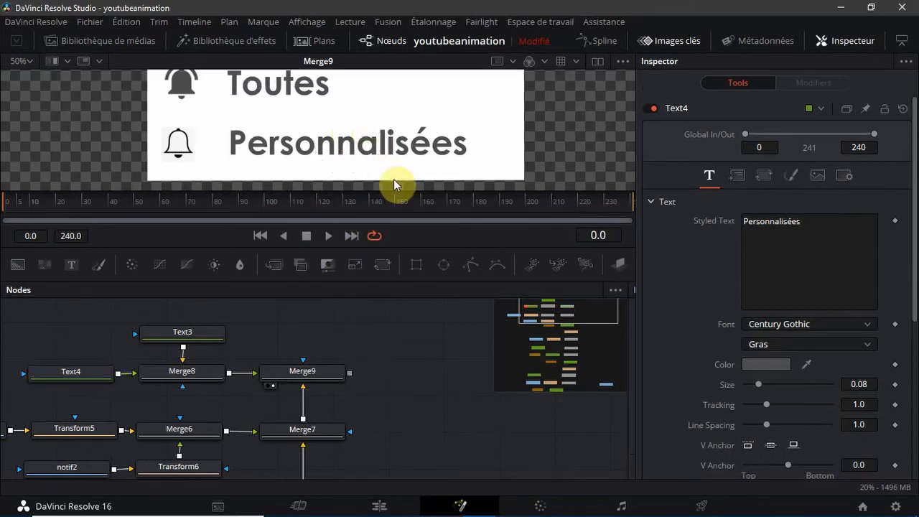
pyautogui.scroll(3, 393, 183)
pyautogui.scroll(-3, 393, 183)
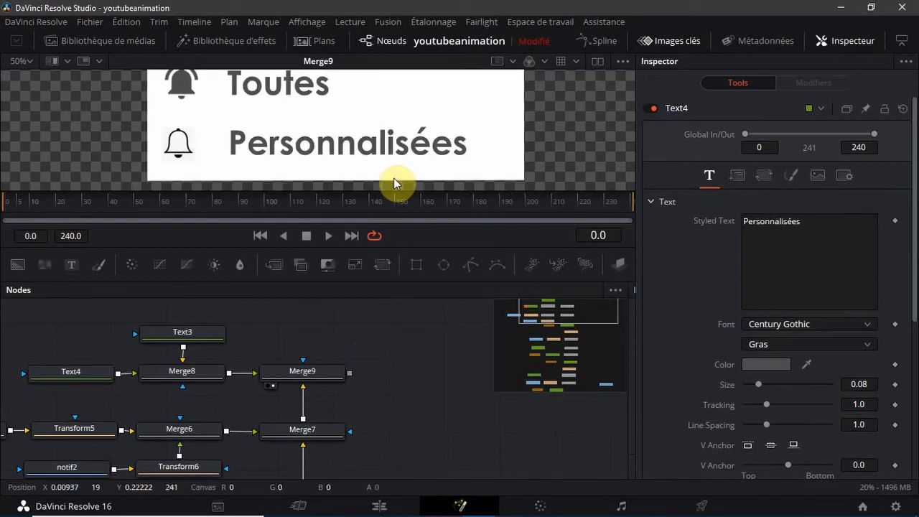
pyautogui.scroll(3, 393, 183)
pyautogui.scroll(-3, 395, 183)
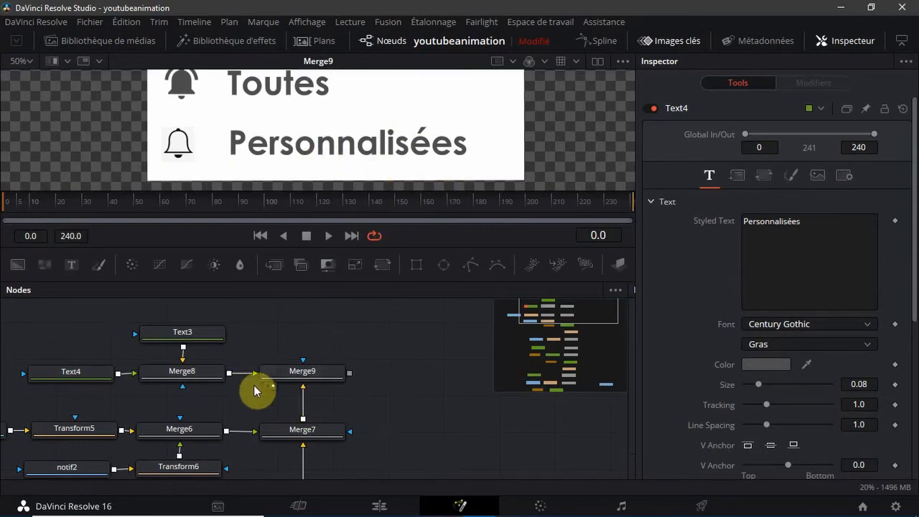
pyautogui.click(294, 373)
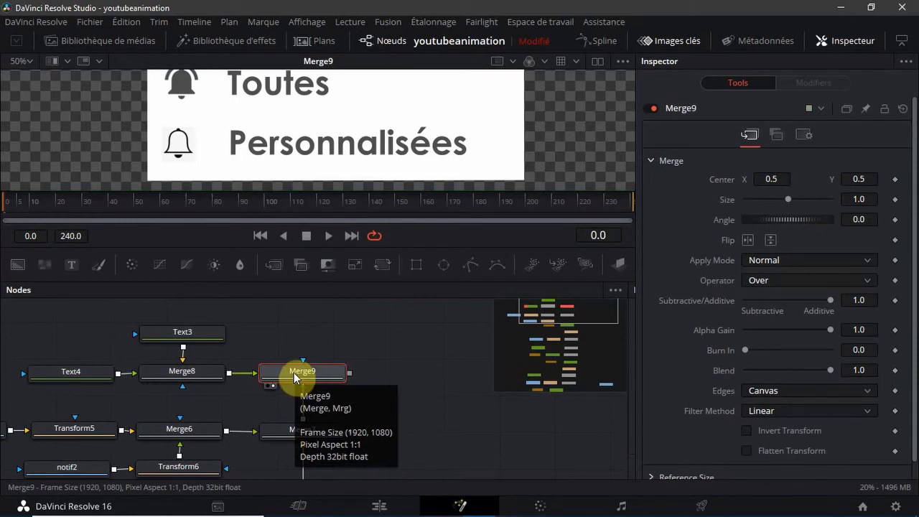
pyautogui.click(406, 332)
# Disconnect Transform3 of the notification1 branch from Merge5's foreground and show the media pool
pyautogui.scroll(-2, 405, 332)
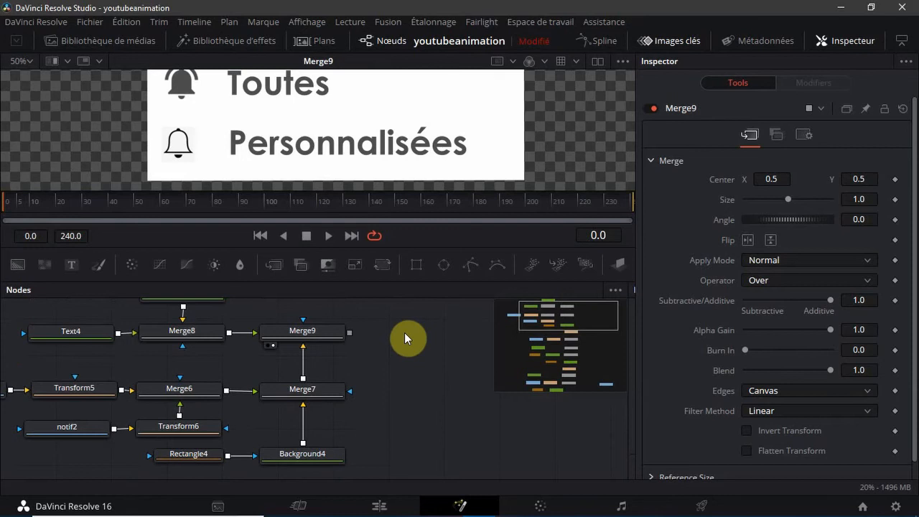
pyautogui.scroll(-4, 404, 332)
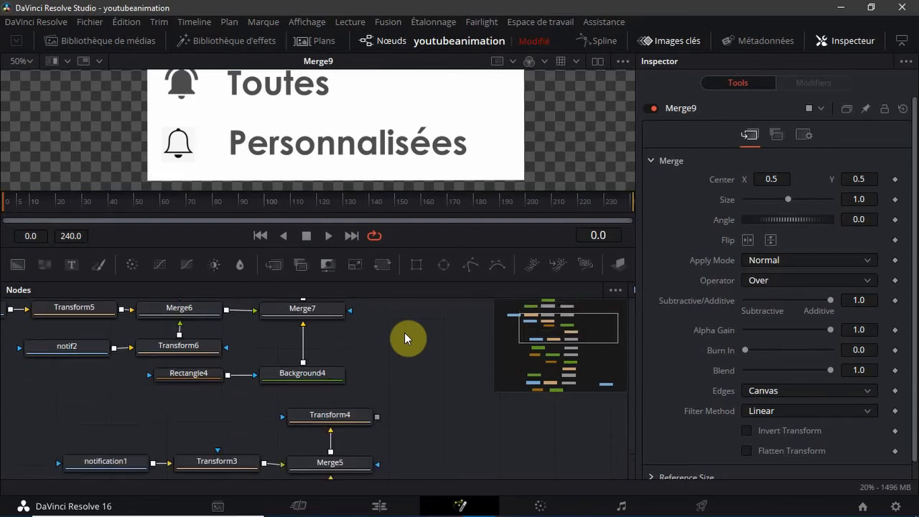
pyautogui.scroll(-2, 404, 332)
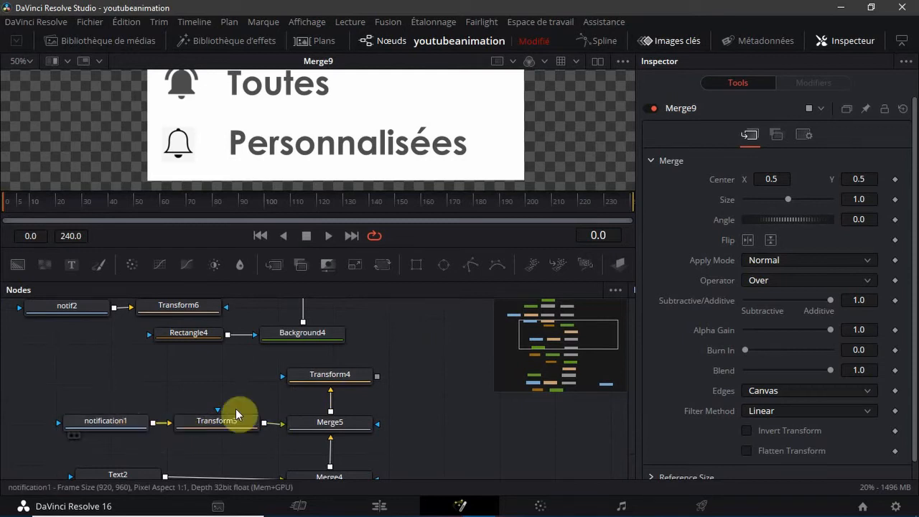
pyautogui.scroll(-2, 268, 398)
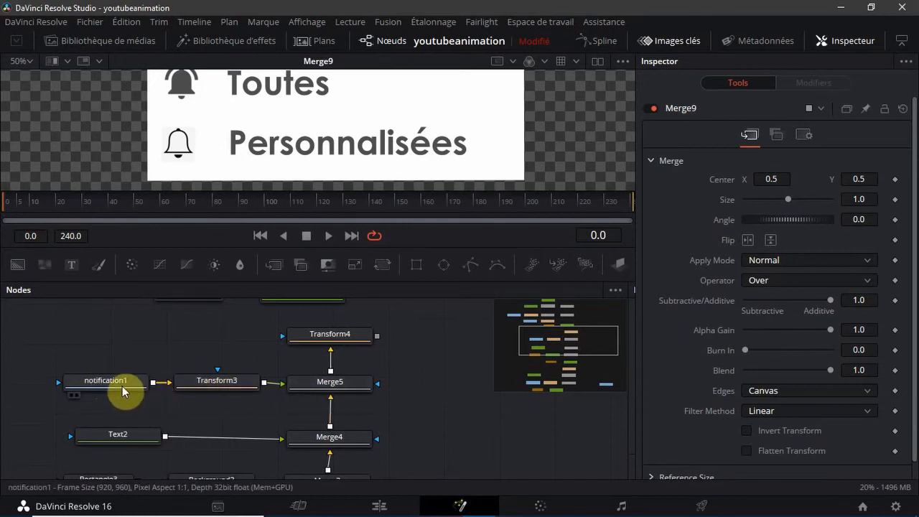
pyautogui.moveTo(122, 386)
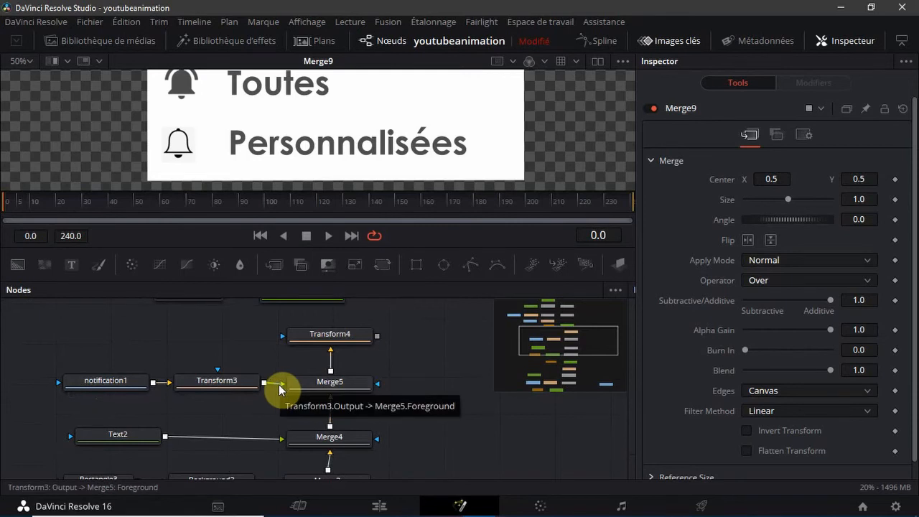
pyautogui.click(84, 42)
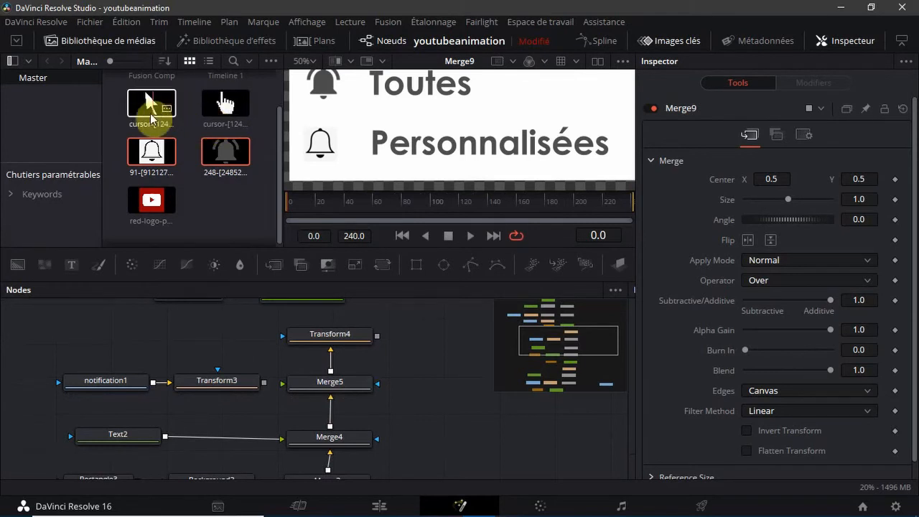
pyautogui.moveTo(219, 155); pyautogui.dragTo(116, 409)
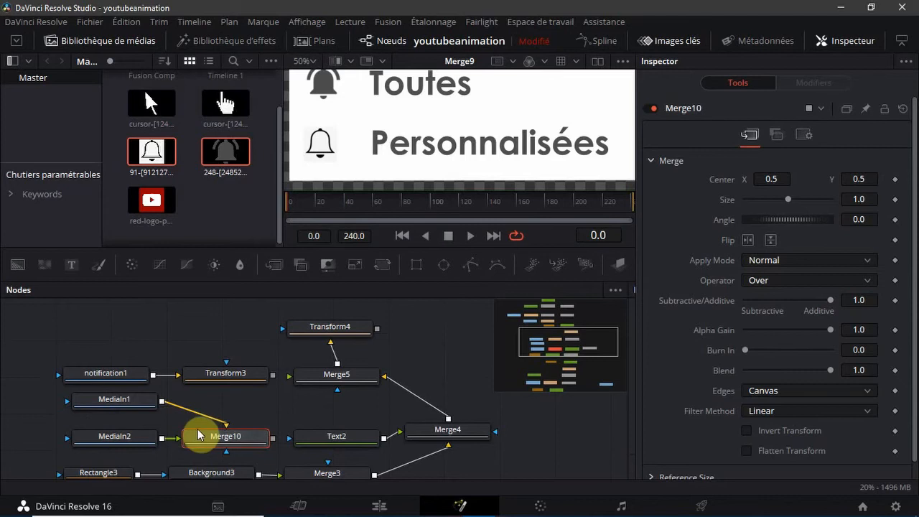
pyautogui.press('Delete')
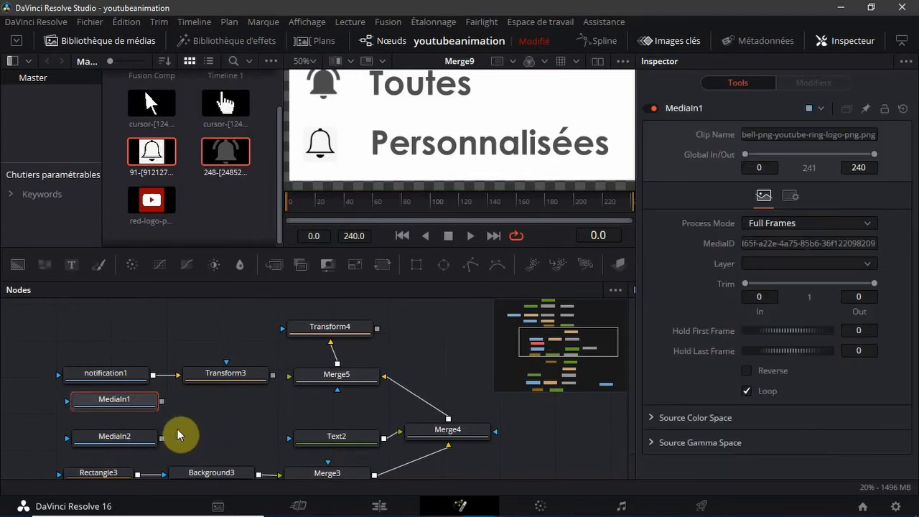
pyautogui.press('Delete')
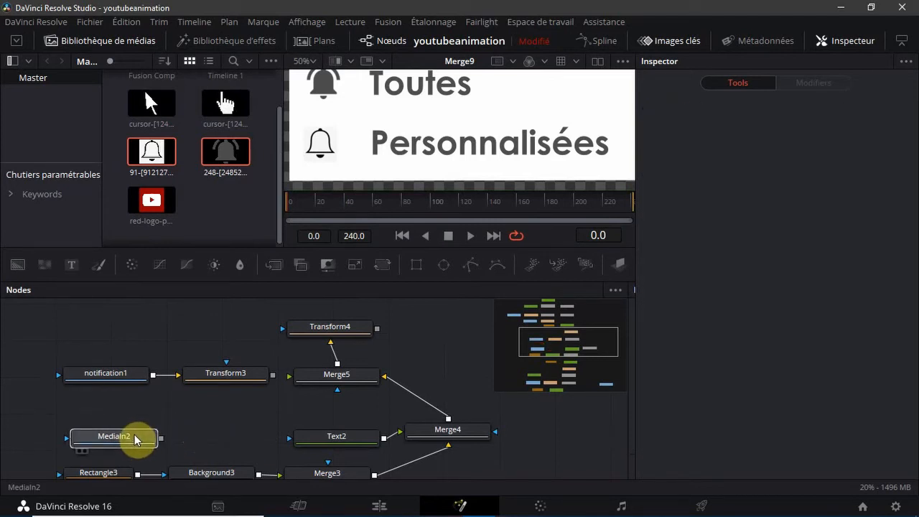
pyautogui.click(133, 436)
pyautogui.press('Delete')
# Add only the grey ringing bell image as a media node below notification1 and realign Text2, Merge3, Merge4 and Merge5
pyautogui.click(224, 203)
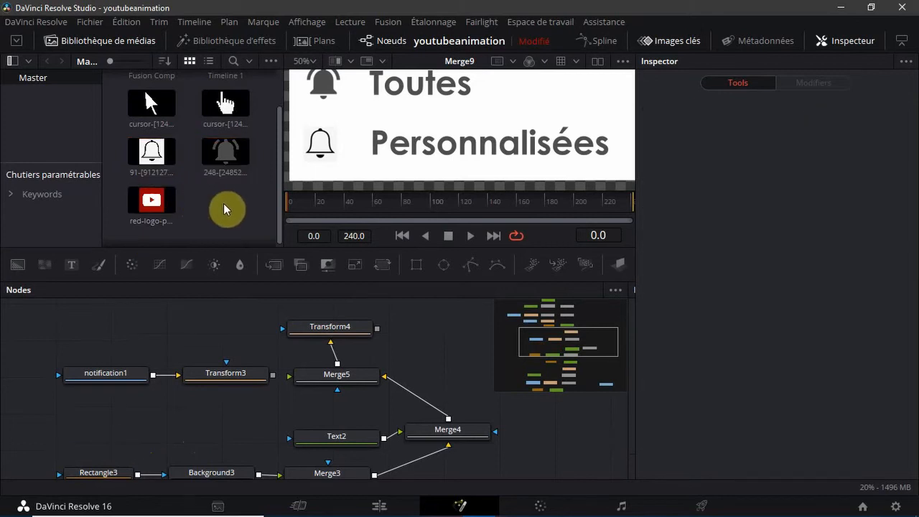
pyautogui.moveTo(224, 163); pyautogui.dragTo(98, 408)
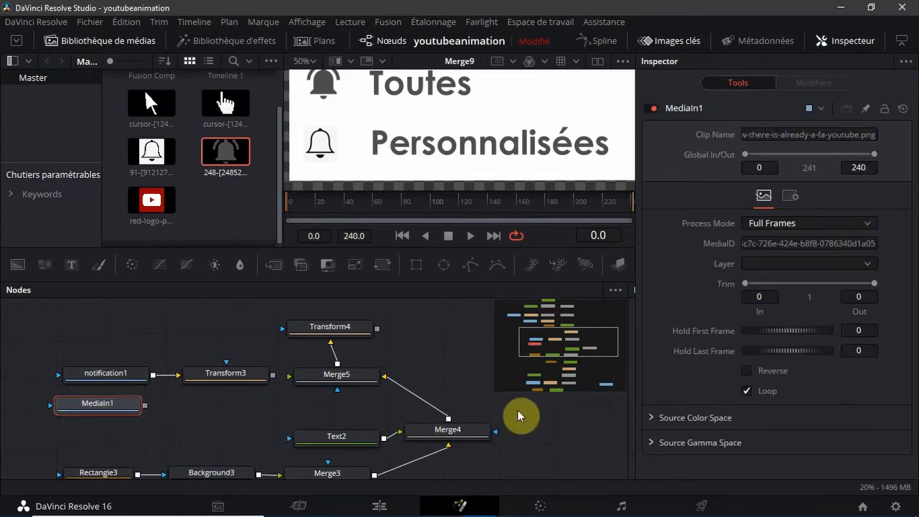
pyautogui.moveTo(398, 459); pyautogui.dragTo(213, 442)
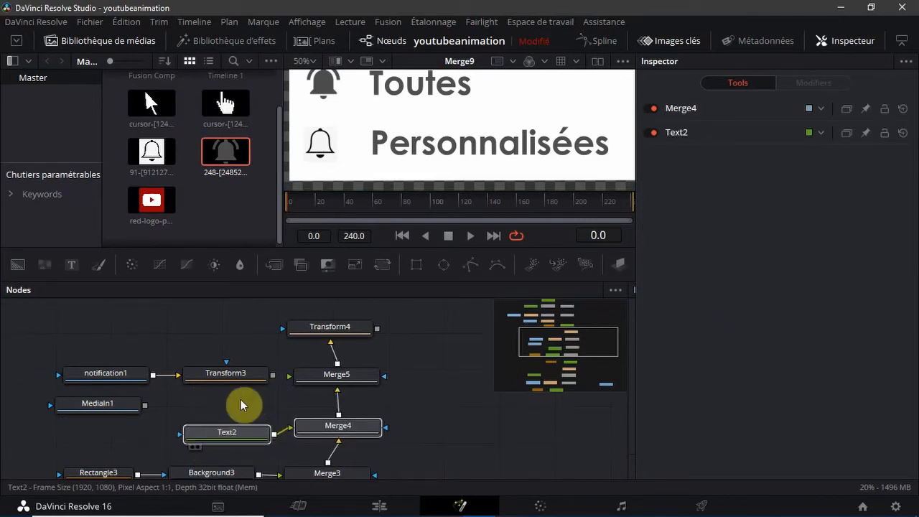
pyautogui.click(237, 431)
pyautogui.moveTo(244, 438); pyautogui.dragTo(242, 431)
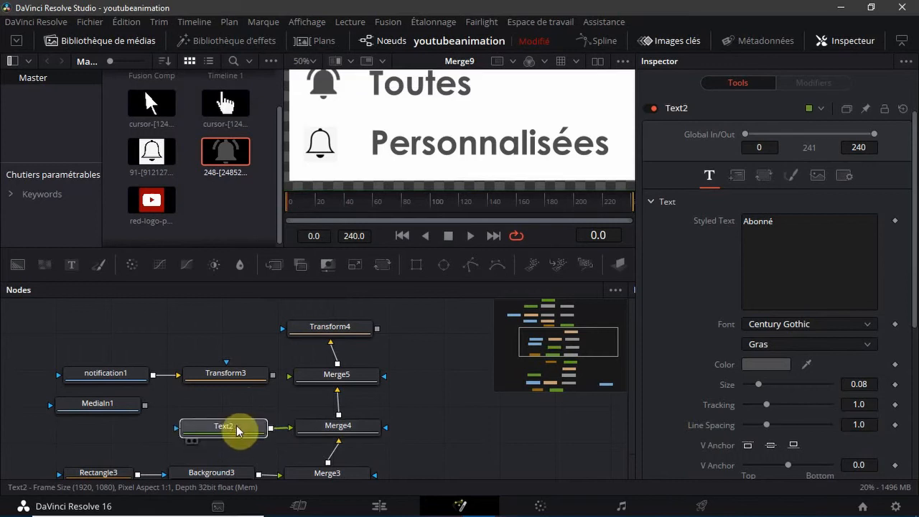
pyautogui.moveTo(409, 406); pyautogui.dragTo(199, 449)
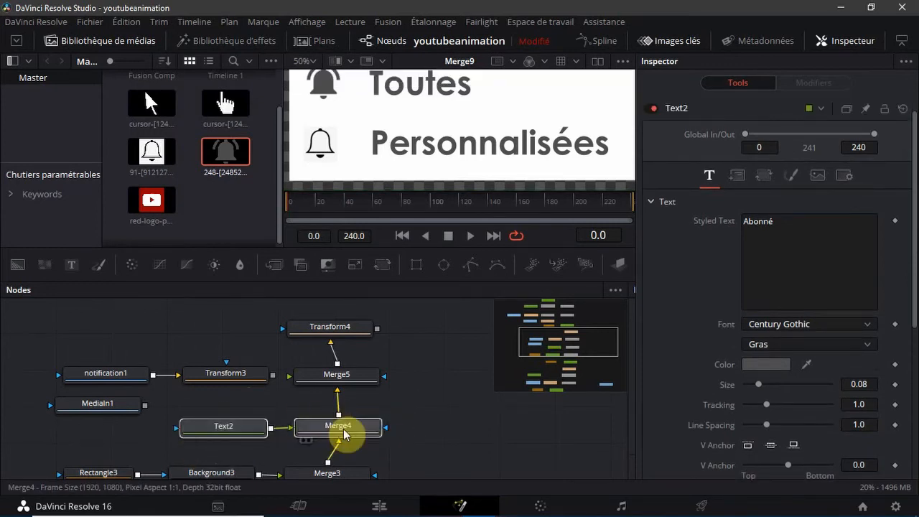
pyautogui.moveTo(345, 430)
pyautogui.mouseDown()
pyautogui.moveTo(322, 435)
pyautogui.moveTo(328, 452)
pyautogui.moveTo(337, 453)
pyautogui.moveTo(336, 442)
pyautogui.mouseUp()
pyautogui.moveTo(364, 376); pyautogui.dragTo(357, 382)
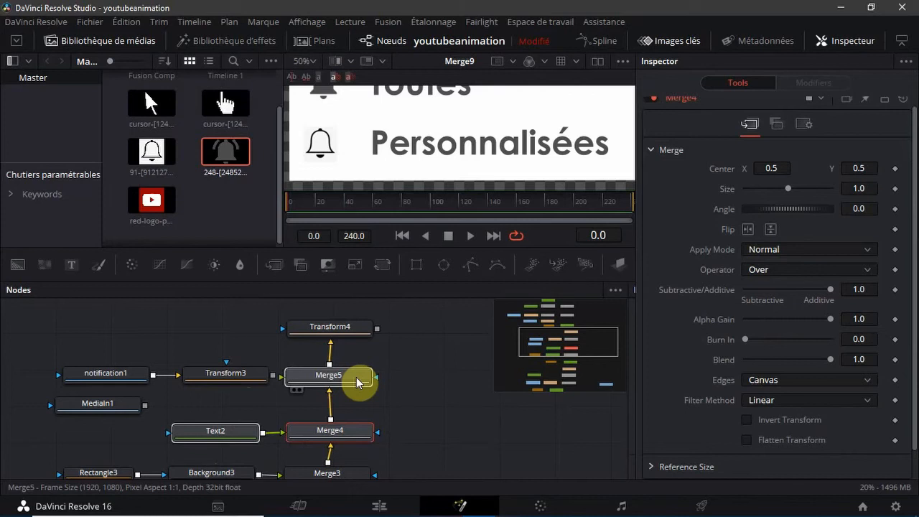
pyautogui.moveTo(328, 474); pyautogui.dragTo(333, 472)
pyautogui.scroll(-2, 251, 423)
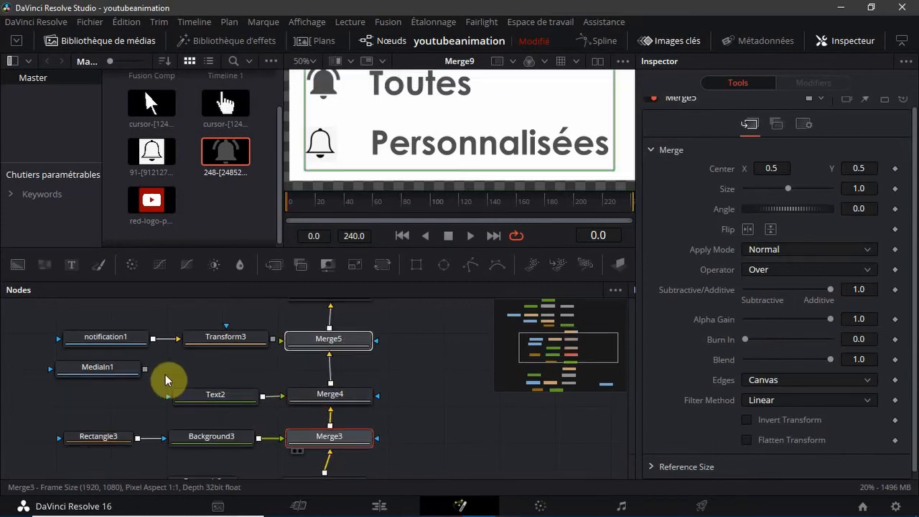
# Add a Transform node after MediaIn1 and merge Transform3 as foreground over the new Transform7
pyautogui.click(120, 367)
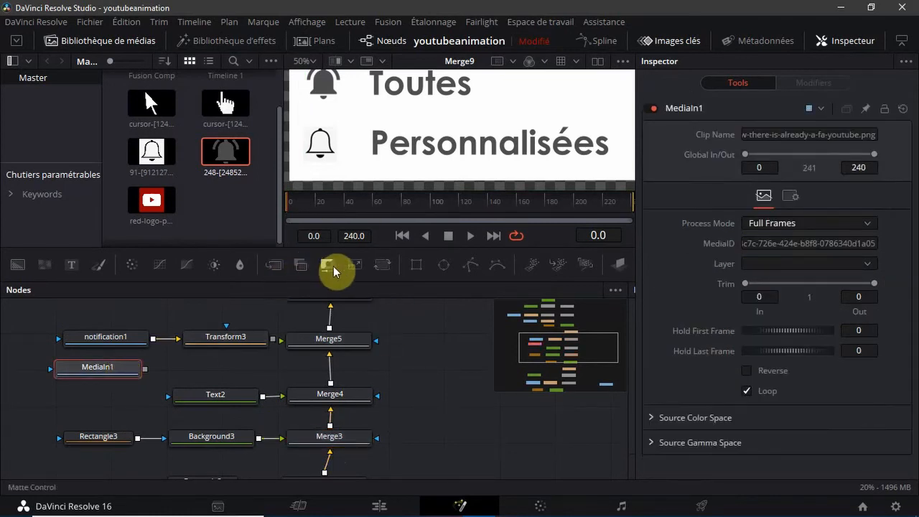
pyautogui.click(382, 268)
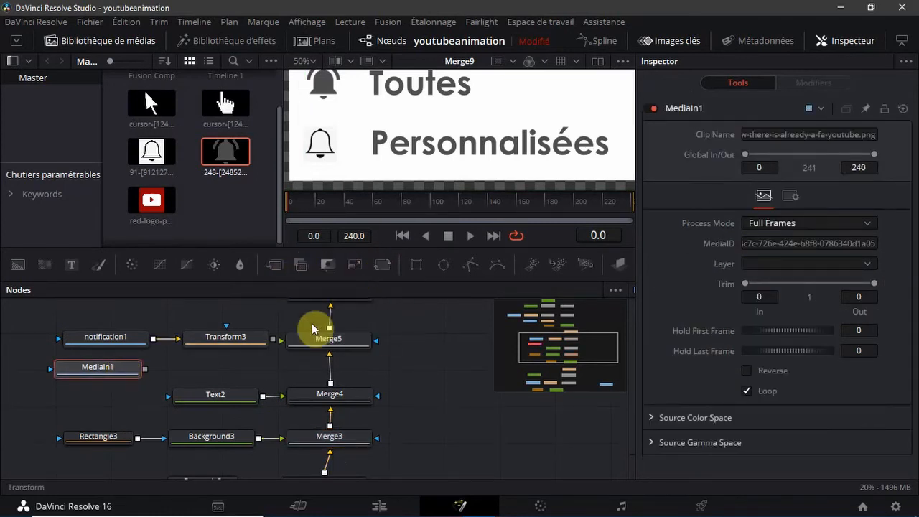
pyautogui.moveTo(232, 344); pyautogui.dragTo(259, 369)
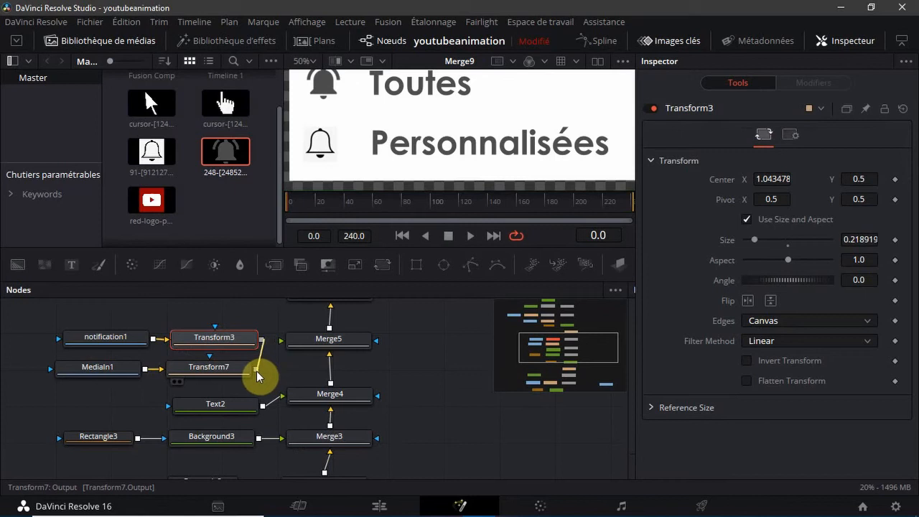
pyautogui.moveTo(256, 370); pyautogui.dragTo(256, 371)
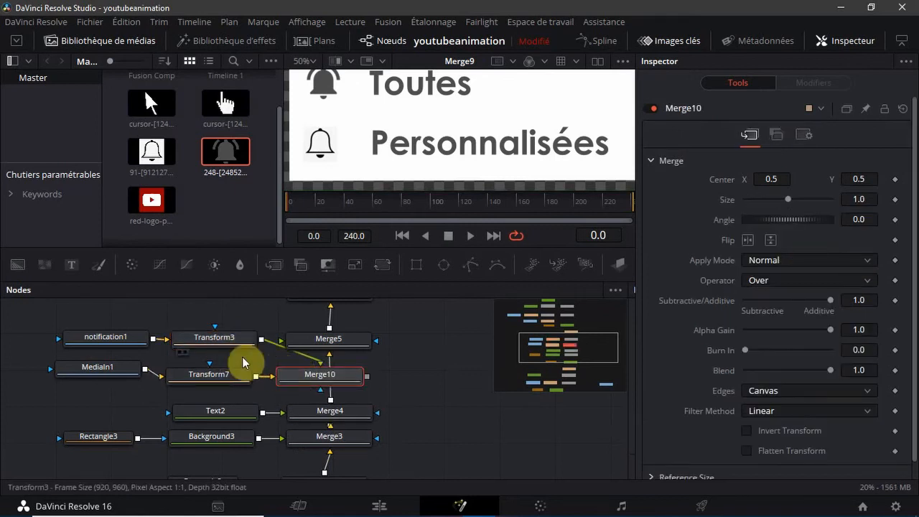
pyautogui.moveTo(126, 368); pyautogui.dragTo(117, 369)
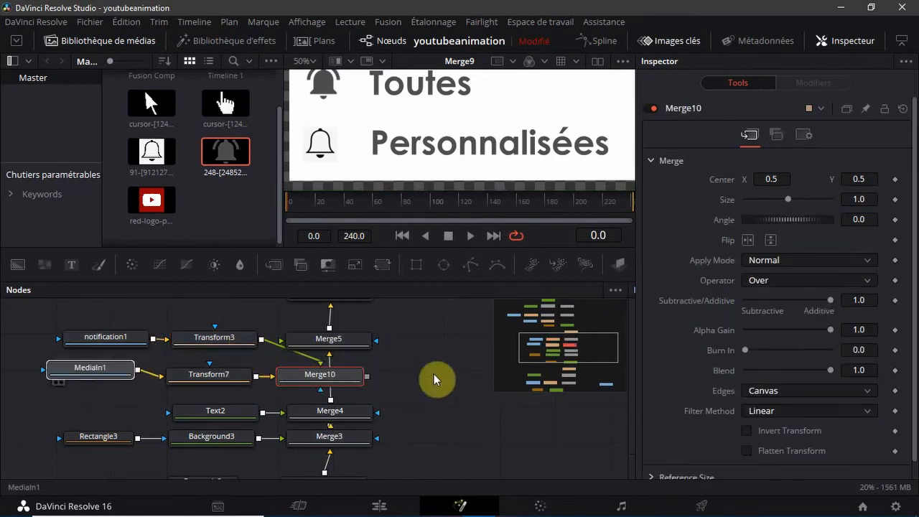
pyautogui.click(305, 380)
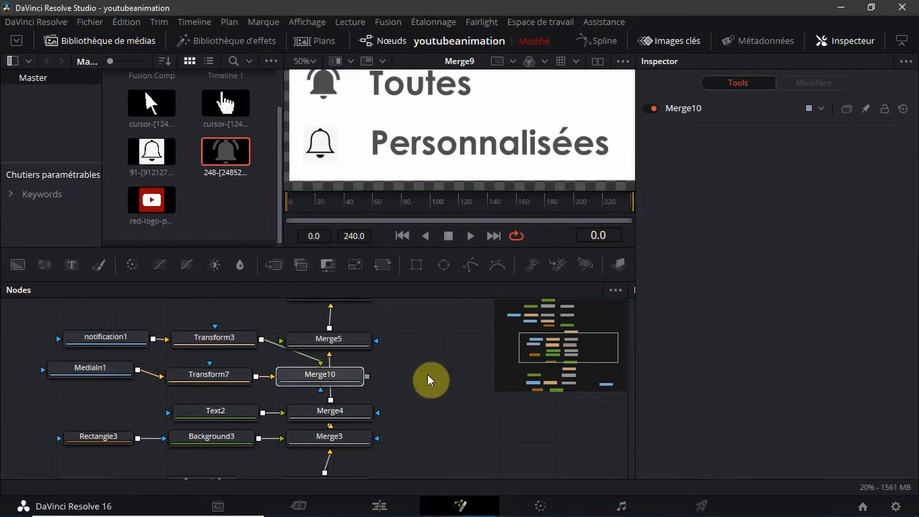
pyautogui.click(416, 382)
# Move the two bell branches away from the main merge column and place Merge10 beside Transform7
pyautogui.moveTo(428, 374); pyautogui.dragTo(79, 341)
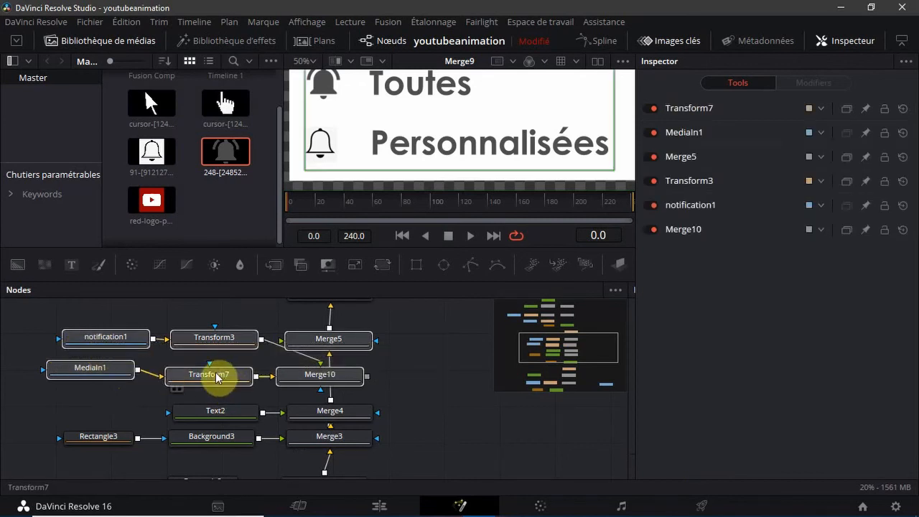
pyautogui.click(440, 364)
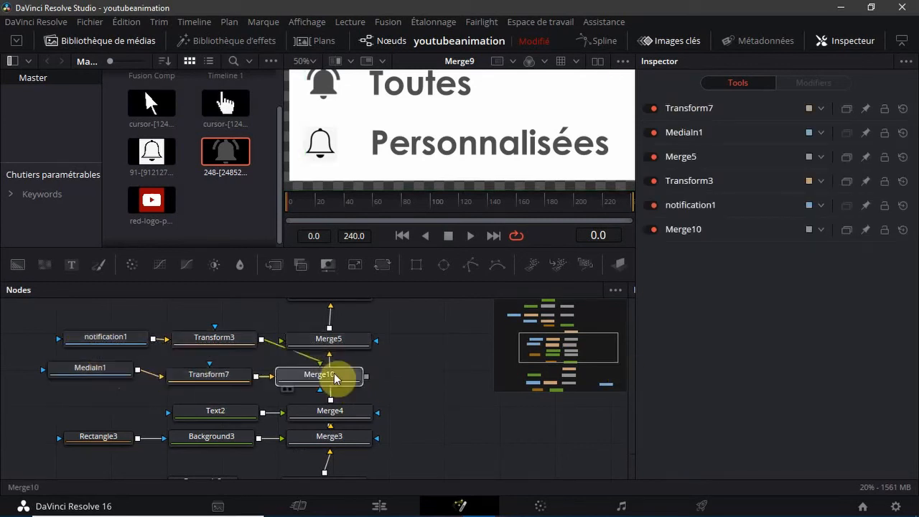
pyautogui.moveTo(334, 376); pyautogui.dragTo(92, 389)
pyautogui.moveTo(189, 366); pyautogui.dragTo(124, 356)
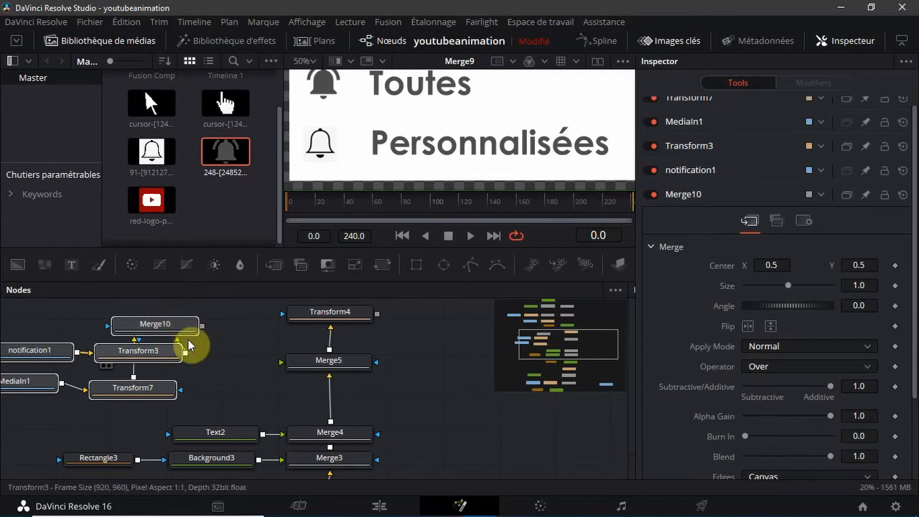
pyautogui.click(230, 375)
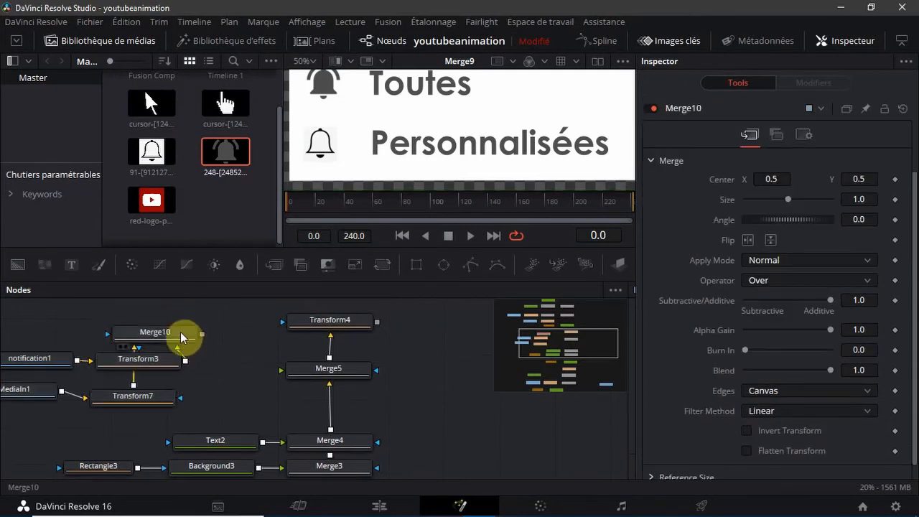
pyautogui.moveTo(180, 331); pyautogui.dragTo(259, 398)
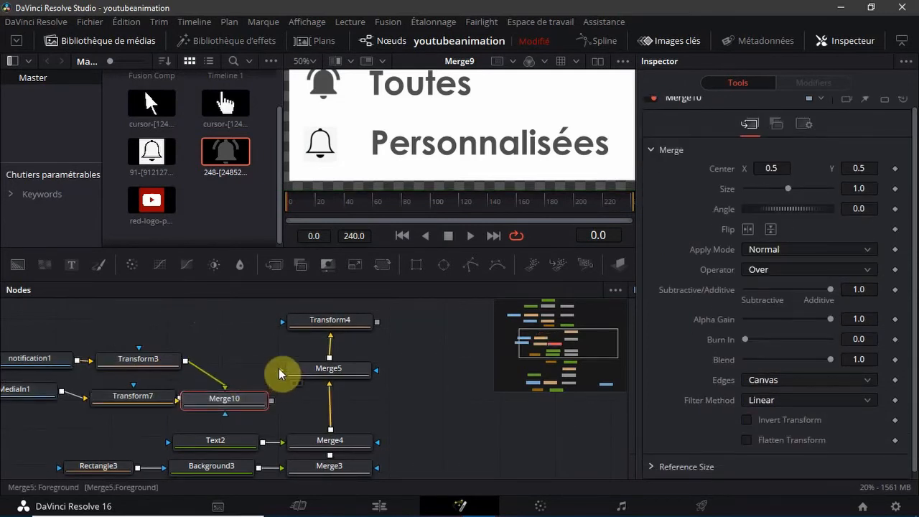
# Connect Merge10's output to Merge5's foreground and show Merge5 in the viewer
pyautogui.moveTo(278, 368); pyautogui.dragTo(269, 396)
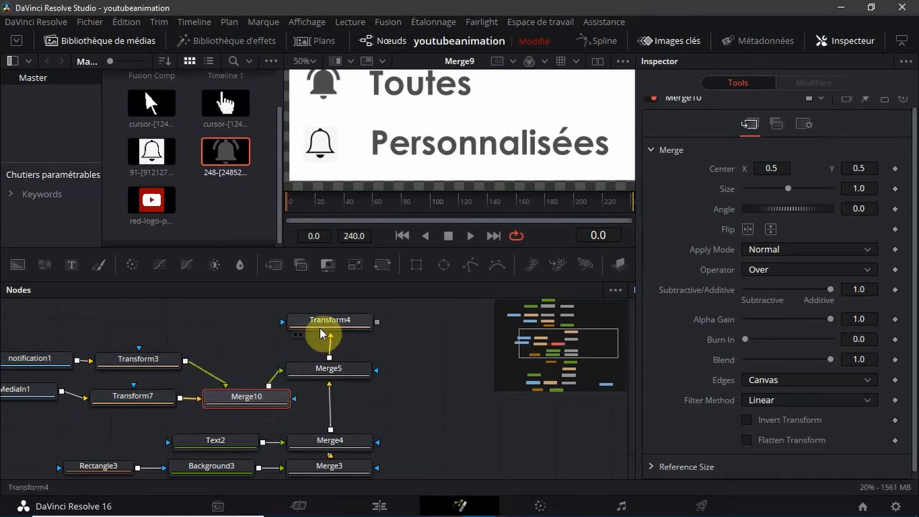
pyautogui.moveTo(322, 334); pyautogui.dragTo(325, 330)
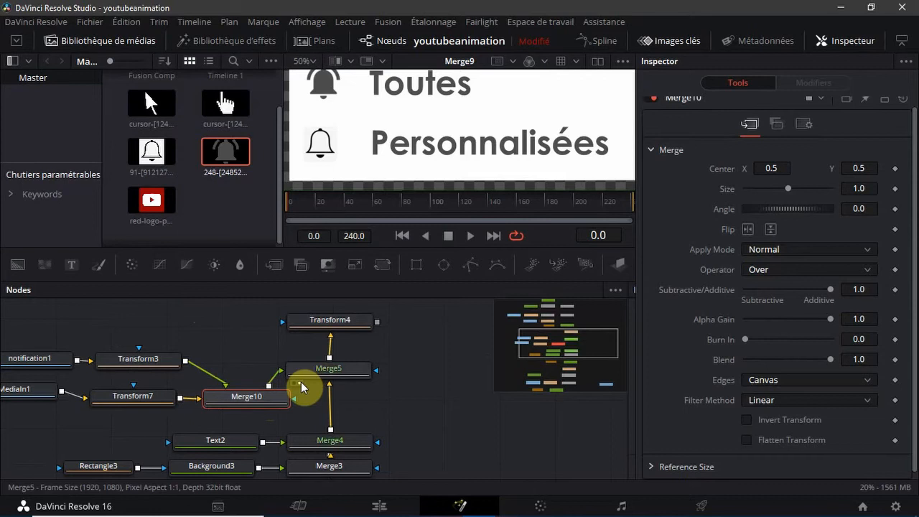
pyautogui.click(301, 382)
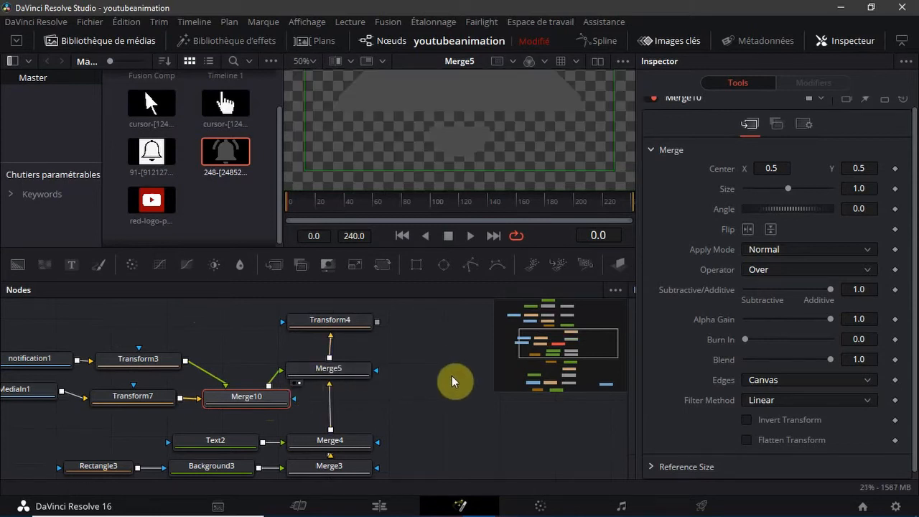
pyautogui.scroll(2, 451, 375)
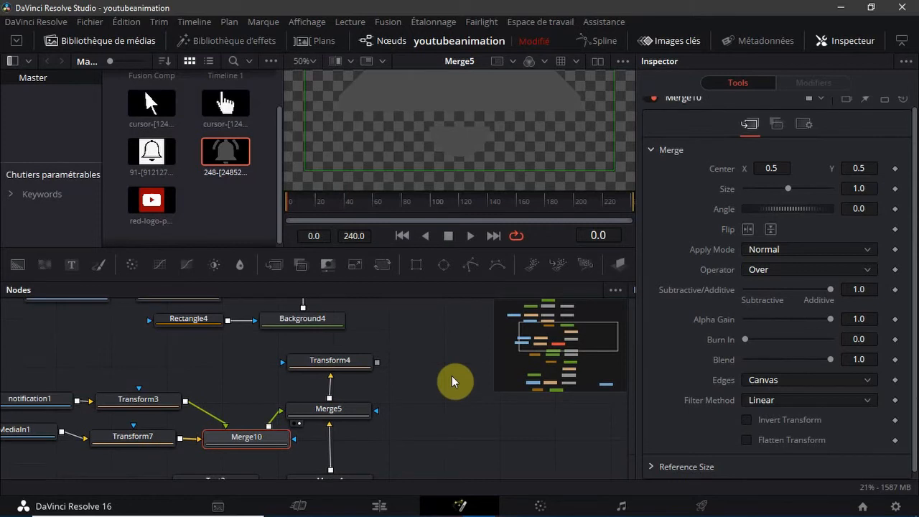
# Scale the grey bell with Transform7 to about 0.2 and move it onto the white bell at Center X about 1.06
pyautogui.scroll(-2, 453, 375)
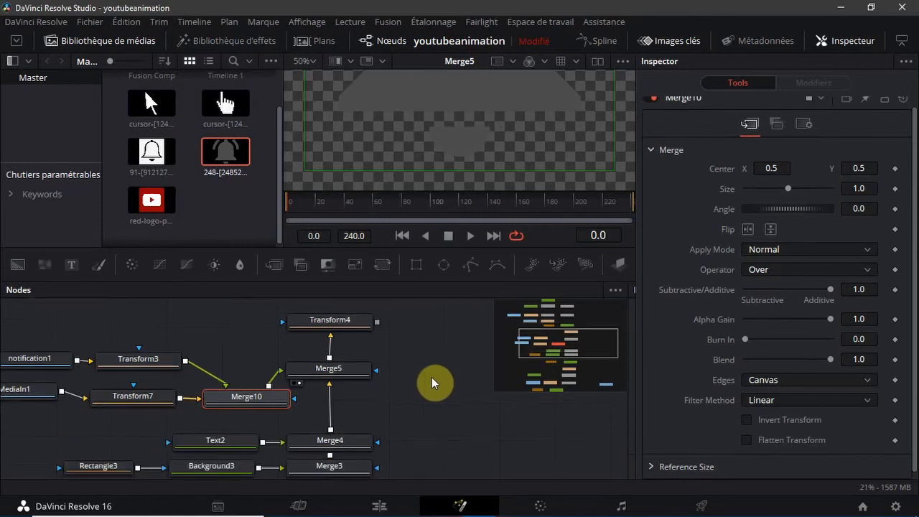
pyautogui.click(128, 402)
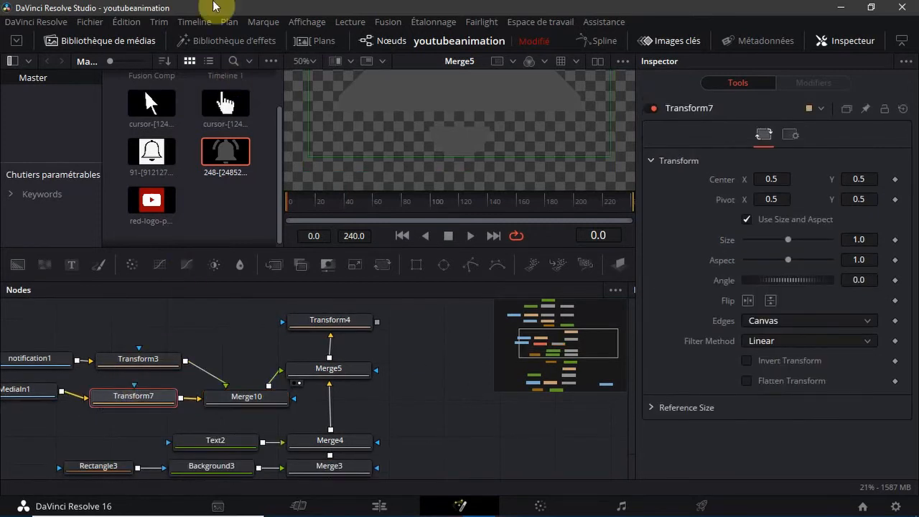
pyautogui.click(88, 45)
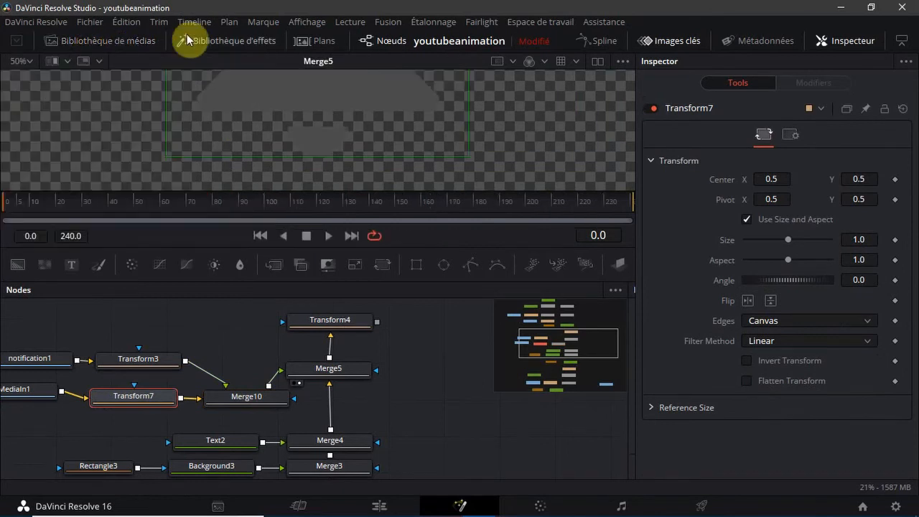
pyautogui.click(23, 61)
pyautogui.click(27, 79)
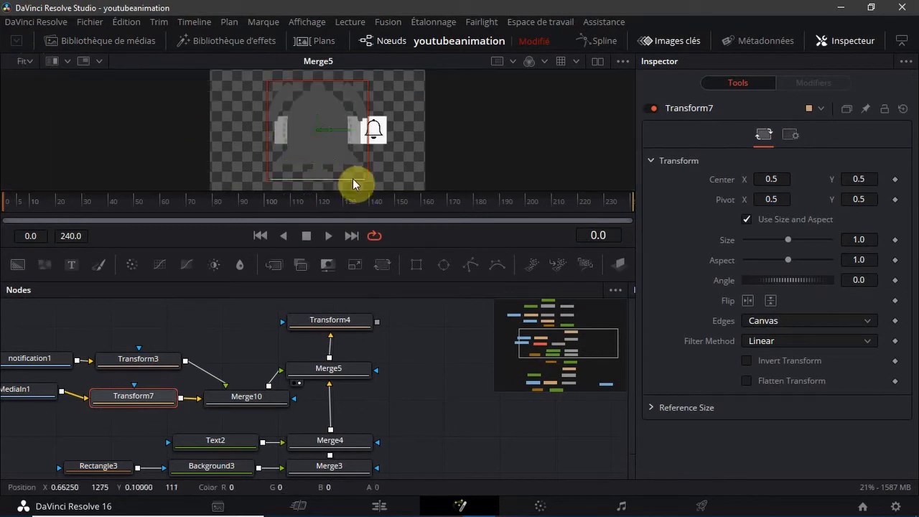
pyautogui.moveTo(353, 183); pyautogui.dragTo(379, 134)
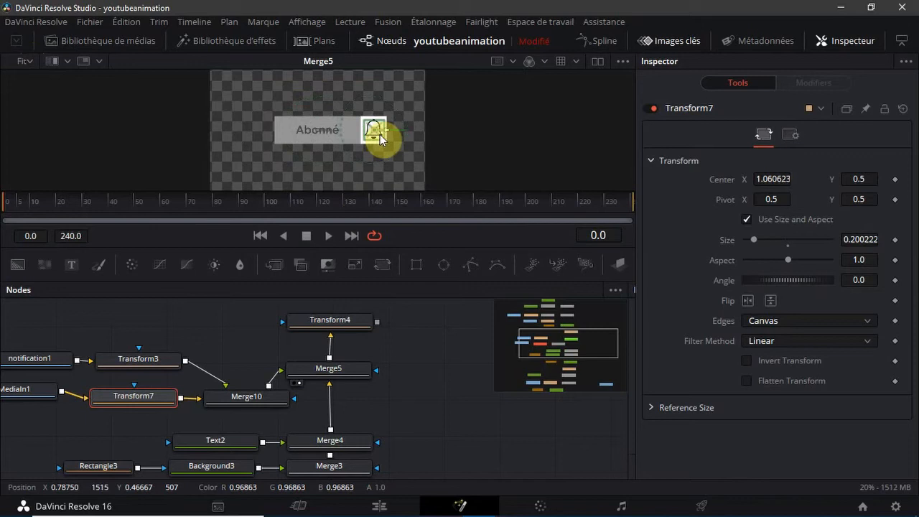
pyautogui.click(416, 362)
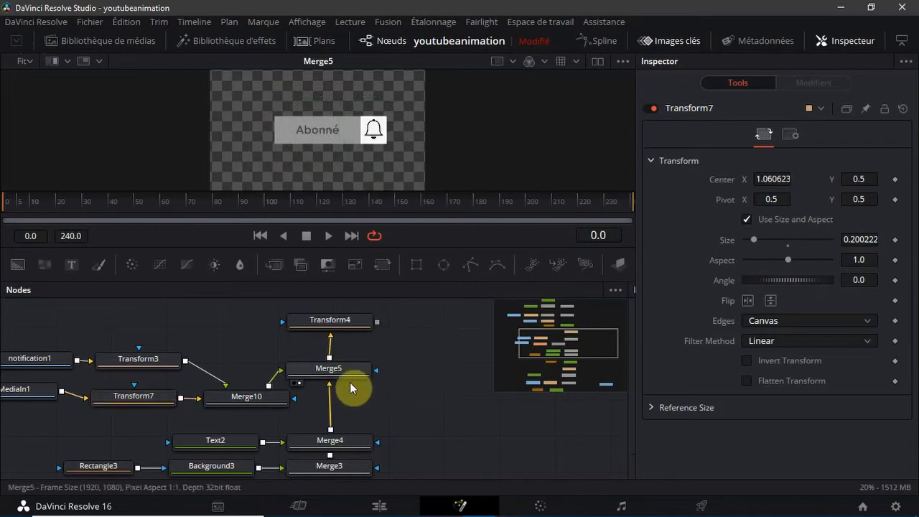
# Line up Merge10 with Merge5, away from the bell branches, and place Transform3 directly above Merge10
pyautogui.moveTo(237, 394); pyautogui.dragTo(217, 373)
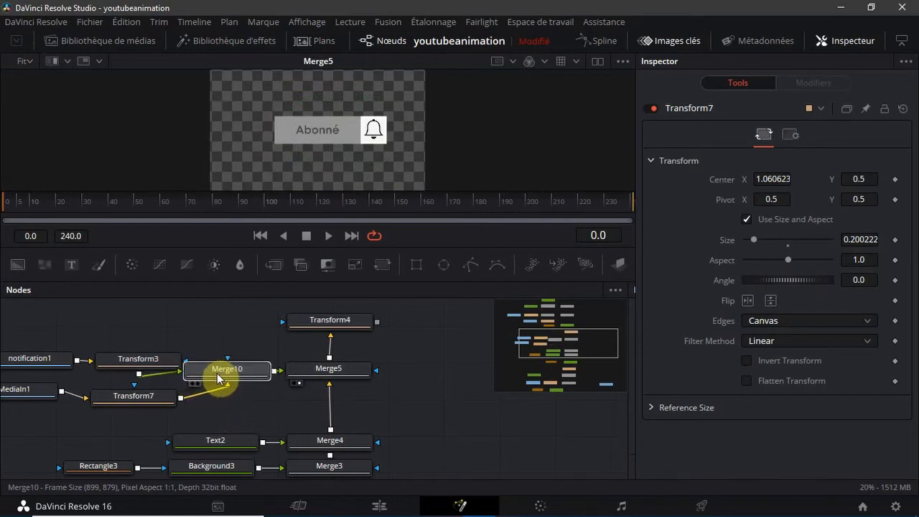
pyautogui.moveTo(192, 406); pyautogui.dragTo(8, 416)
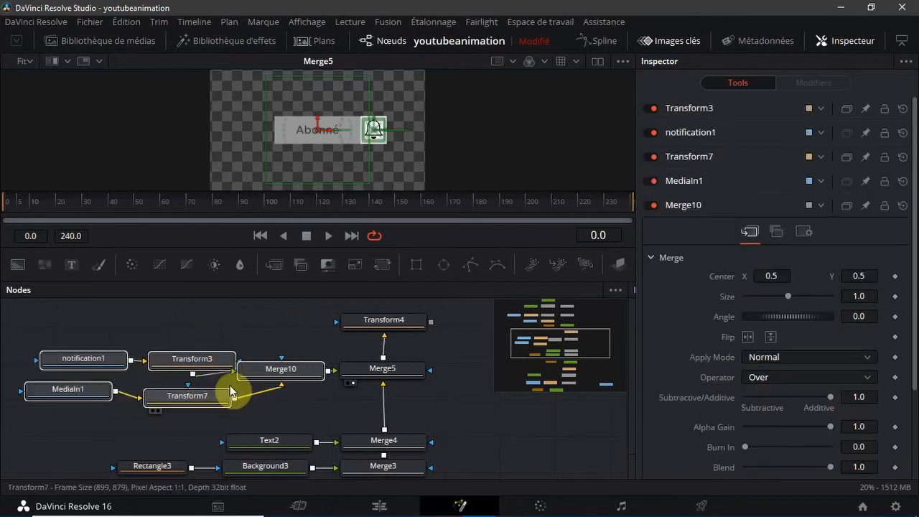
pyautogui.moveTo(287, 366); pyautogui.dragTo(242, 369)
pyautogui.click(208, 325)
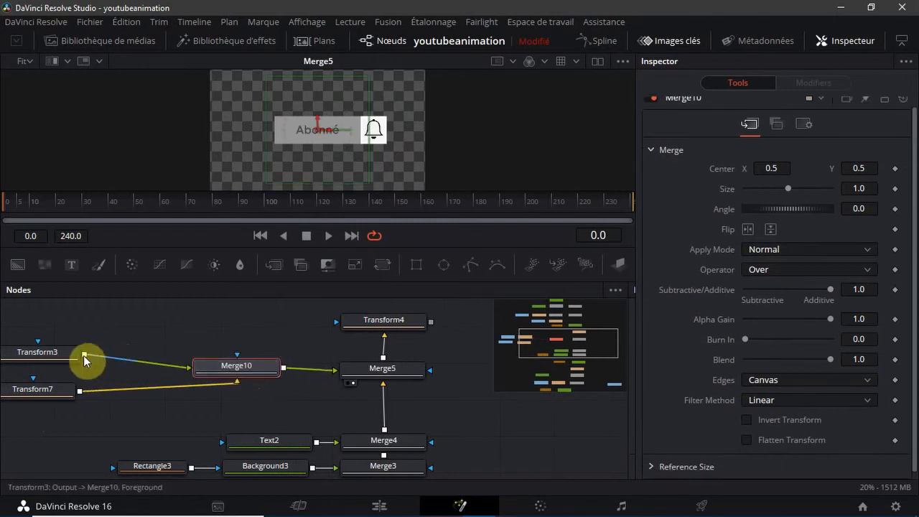
pyautogui.moveTo(53, 351); pyautogui.dragTo(259, 325)
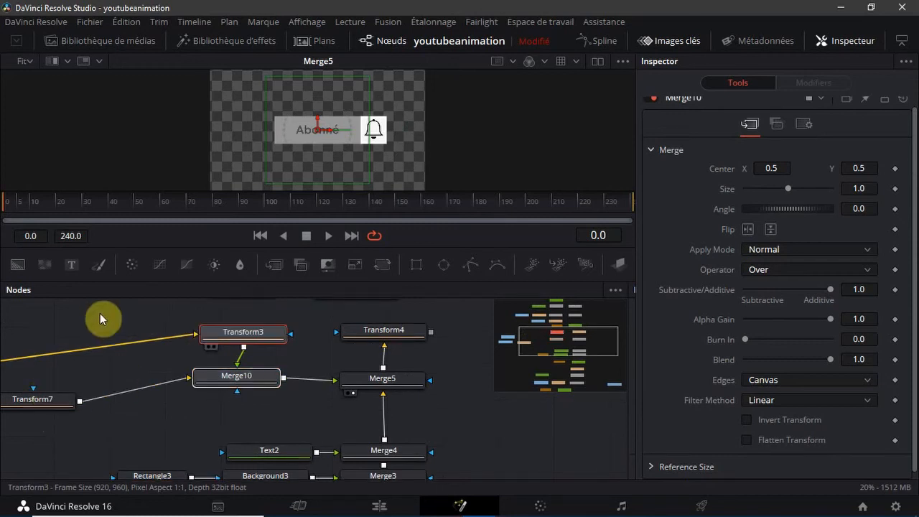
# Place notification1 beside Transform3 and align Transform7 and MediaIn1 in Merge10's row
pyautogui.moveTo(560, 350); pyautogui.dragTo(533, 336)
pyautogui.moveTo(98, 388); pyautogui.dragTo(318, 358)
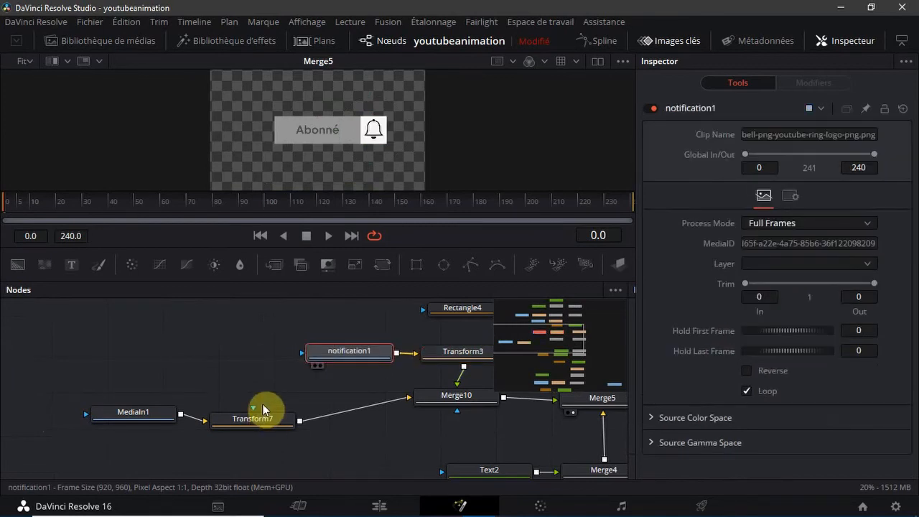
pyautogui.moveTo(264, 425); pyautogui.dragTo(263, 396)
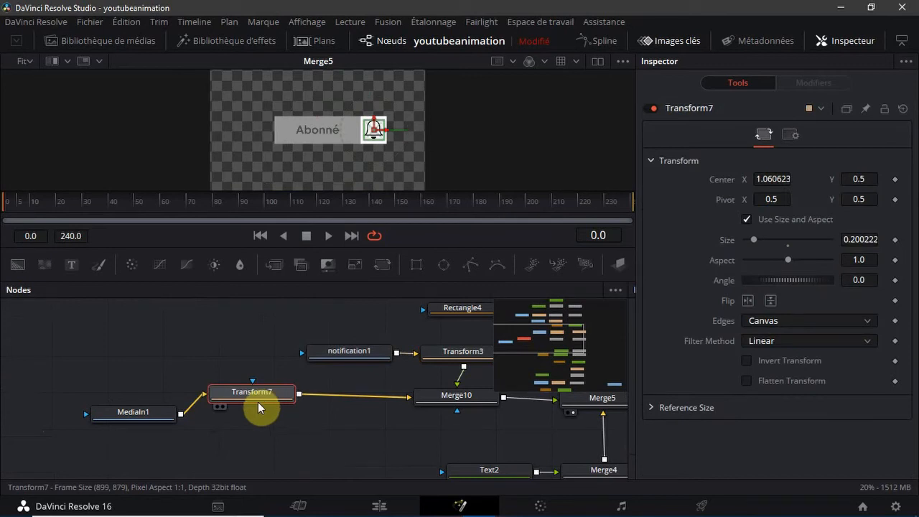
pyautogui.moveTo(151, 414); pyautogui.dragTo(136, 392)
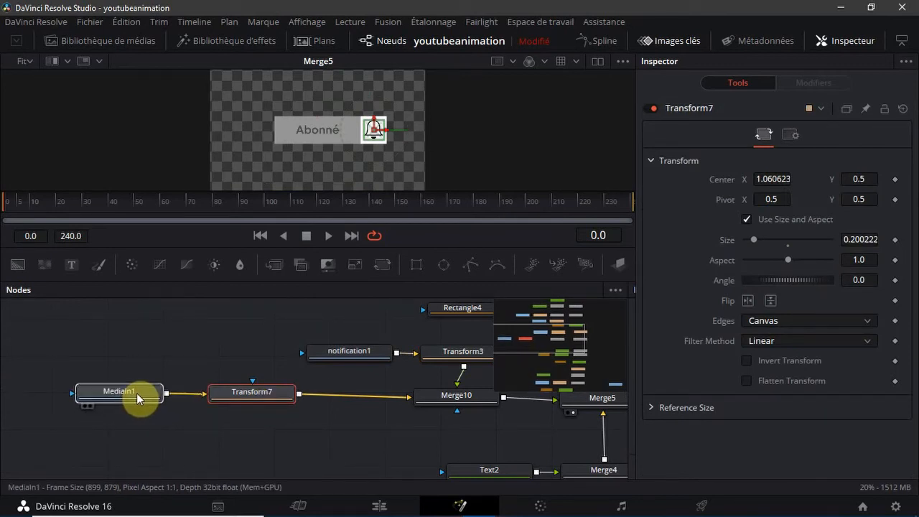
# Rename the MediaIn1 bell node as notification2 and move it and Transform7 closer to Merge10
pyautogui.click(136, 393)
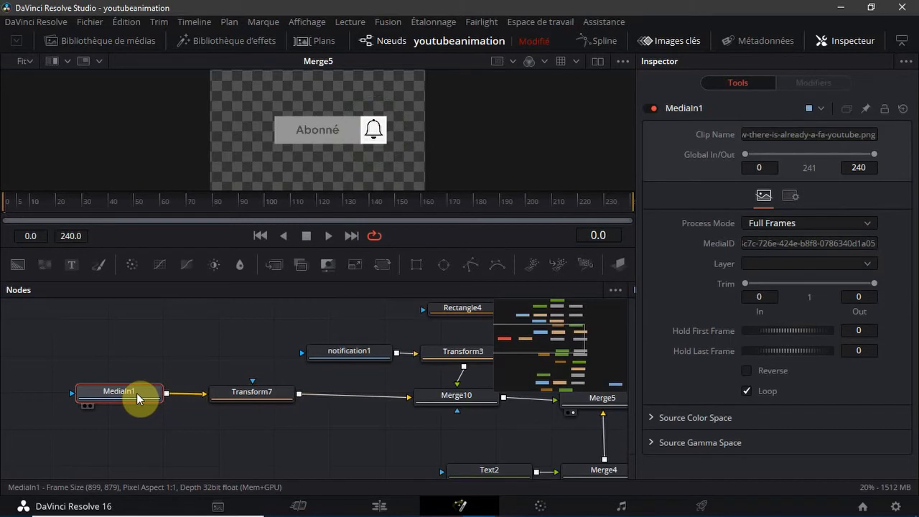
pyautogui.press('F2')
pyautogui.press('BackSpace')
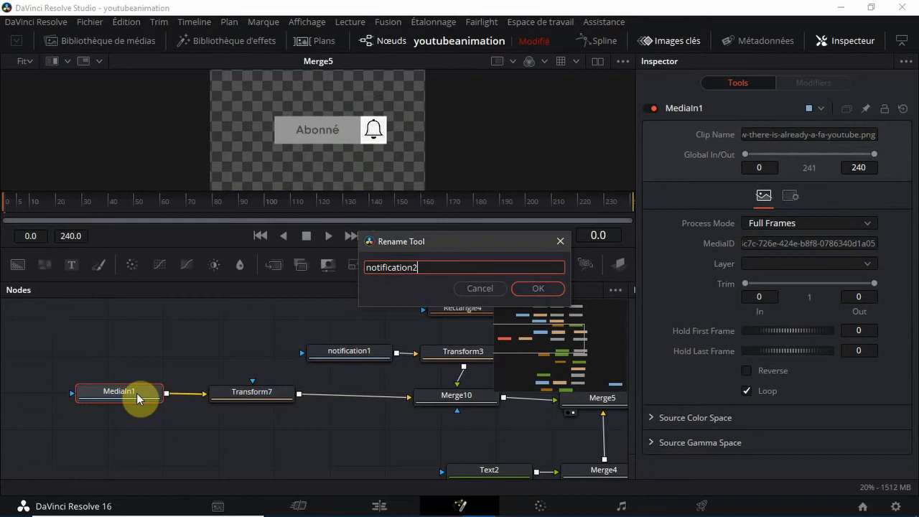
pyautogui.click(538, 288)
pyautogui.moveTo(257, 395); pyautogui.dragTo(342, 400)
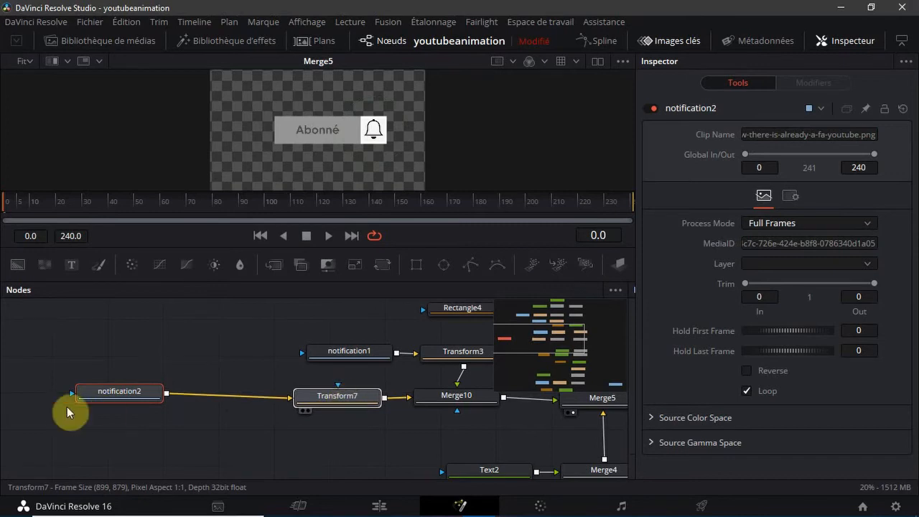
pyautogui.moveTo(128, 397); pyautogui.dragTo(223, 397)
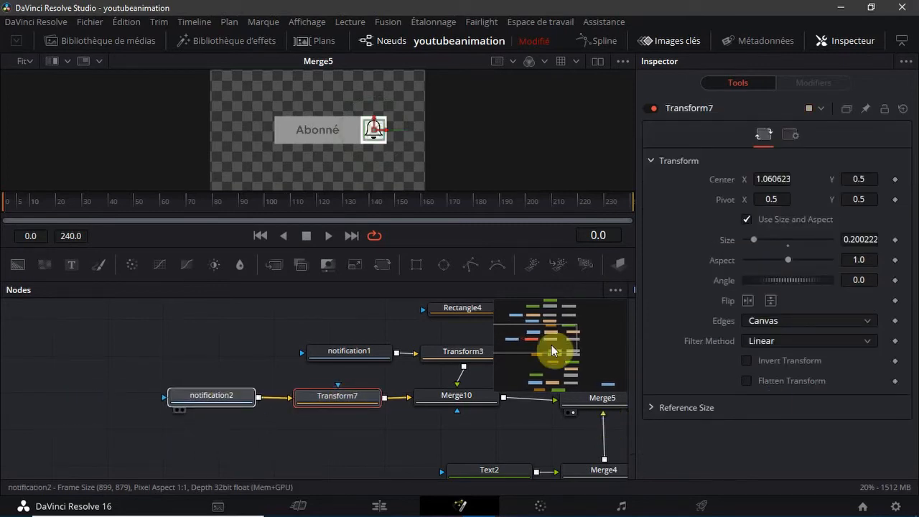
# Add a Transform node after Merge9 and place it directly above Merge9
pyautogui.moveTo(572, 338); pyautogui.dragTo(558, 306)
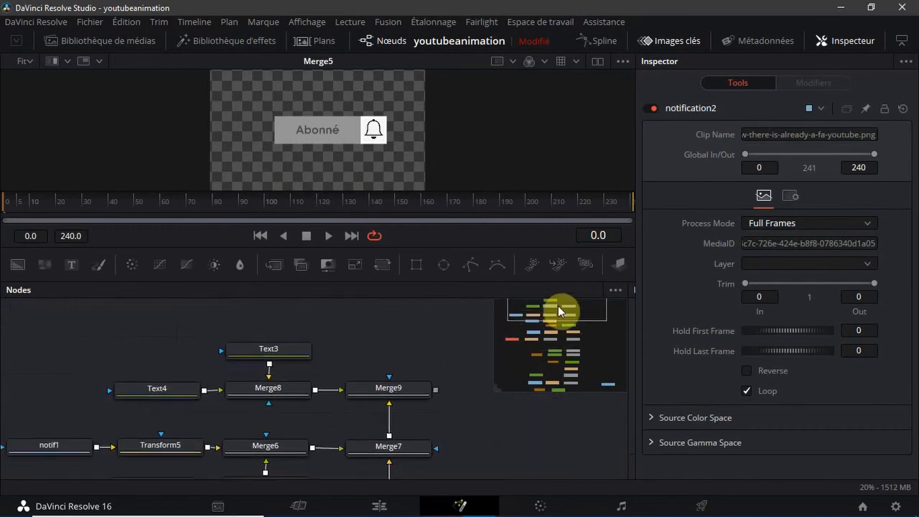
pyautogui.click(407, 388)
pyautogui.click(383, 267)
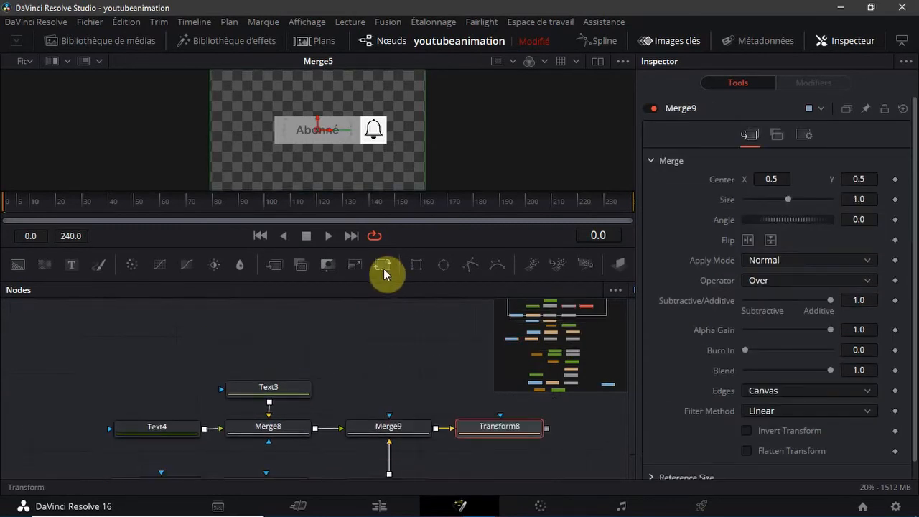
pyautogui.click(527, 431)
pyautogui.moveTo(509, 431); pyautogui.dragTo(397, 388)
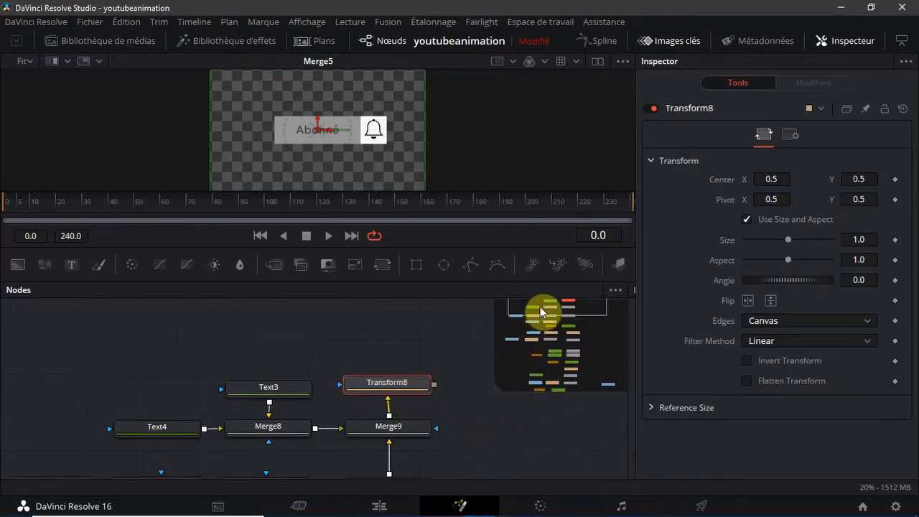
# Merge Transform8 as foreground over Transform4, and merge that result as foreground over Transform2
pyautogui.moveTo(539, 306); pyautogui.dragTo(576, 309)
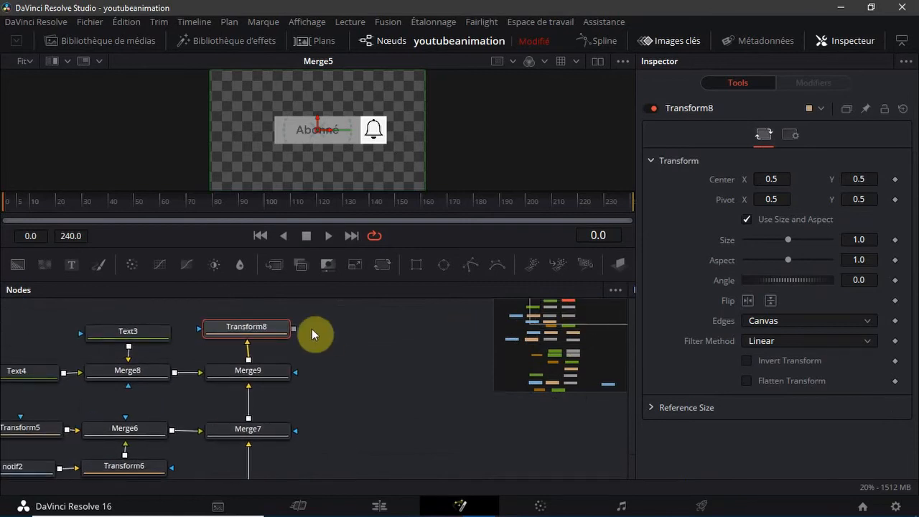
pyautogui.moveTo(293, 328); pyautogui.dragTo(322, 455)
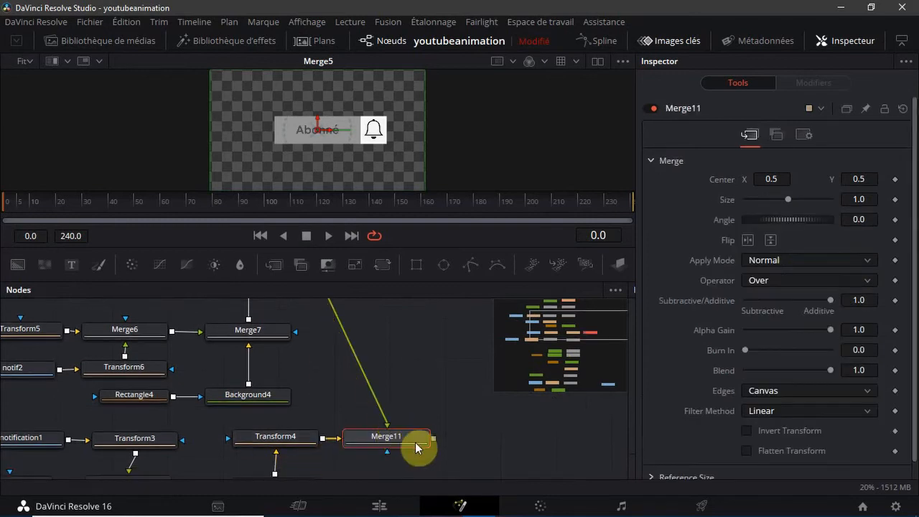
pyautogui.moveTo(434, 437); pyautogui.dragTo(307, 408)
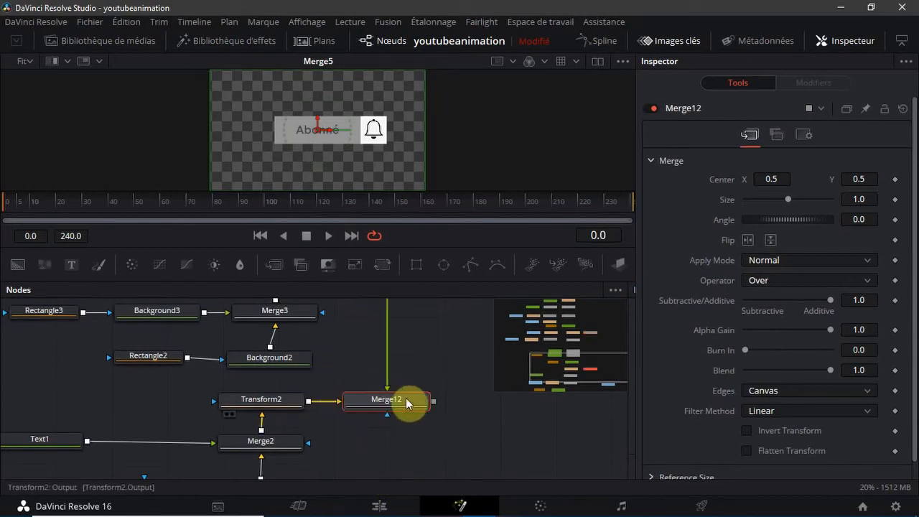
pyautogui.moveTo(555, 369); pyautogui.dragTo(593, 365)
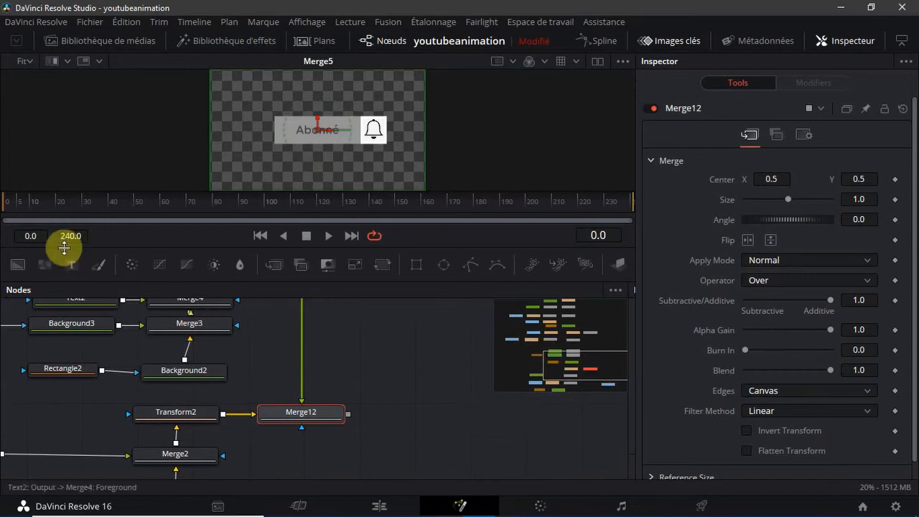
# Add the arrow and hand cursor images from the media library as nodes in the empty area beside Merge12
pyautogui.click(389, 388)
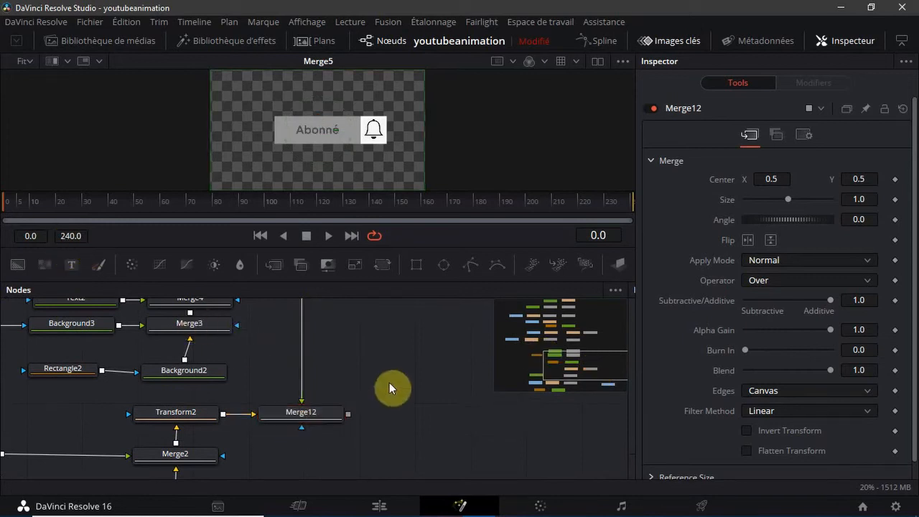
pyautogui.click(117, 43)
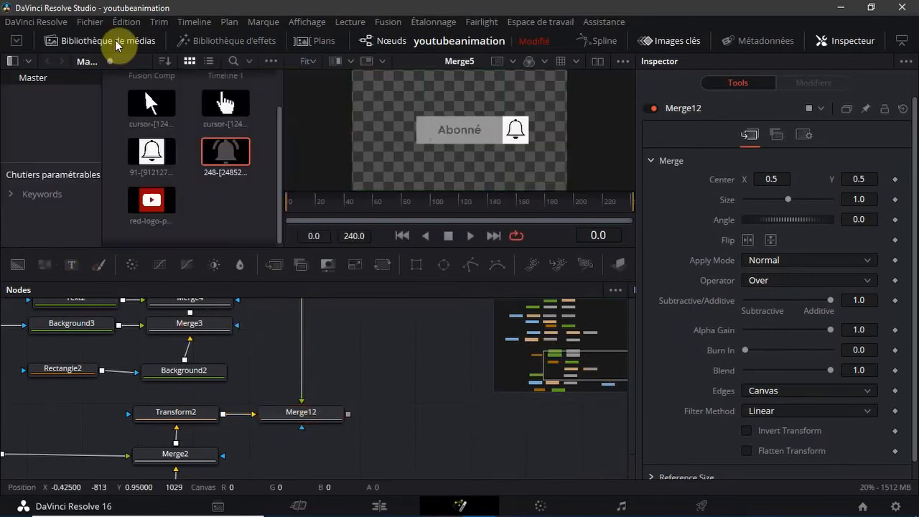
pyautogui.click(143, 105)
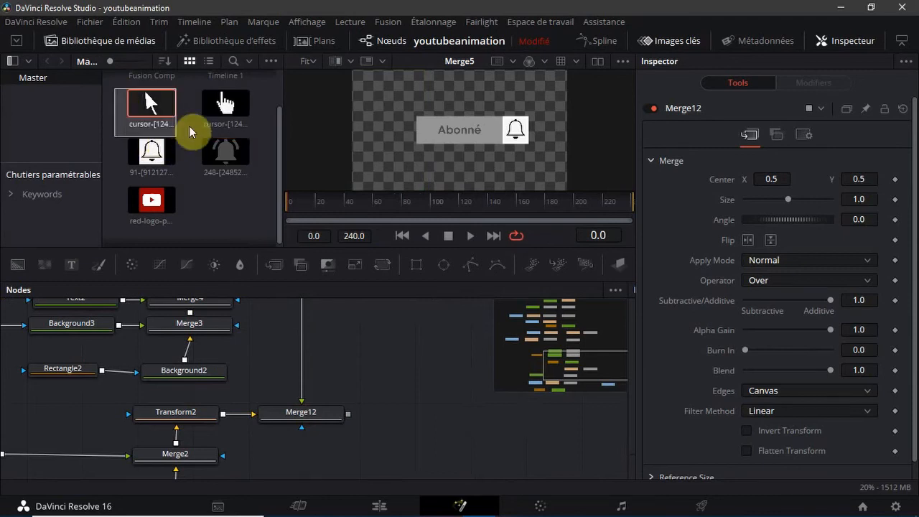
pyautogui.keyDown('ctrl'); pyautogui.click(237, 115); pyautogui.keyUp('ctrl')
pyautogui.moveTo(225, 112); pyautogui.dragTo(427, 392)
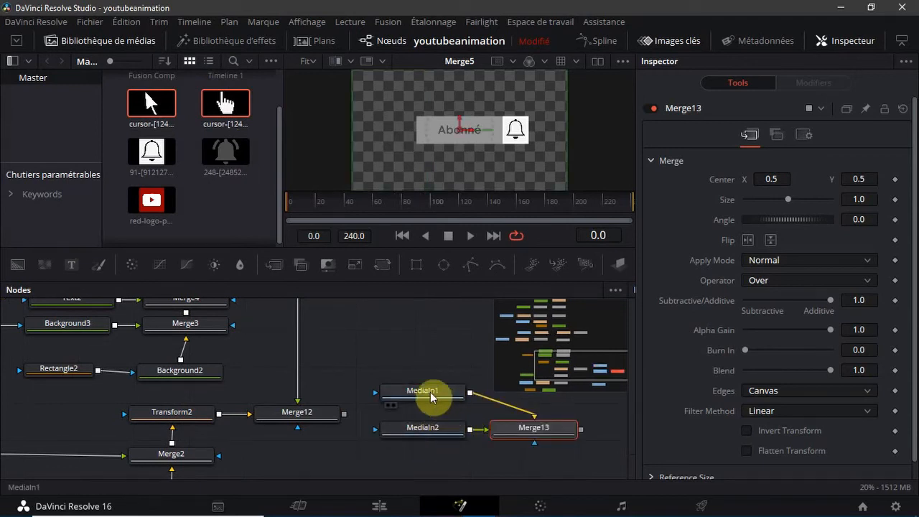
# Rename the cursor image nodes MediaIn1 and MediaIn2 as cursor1 and cursor2
pyautogui.click(430, 396)
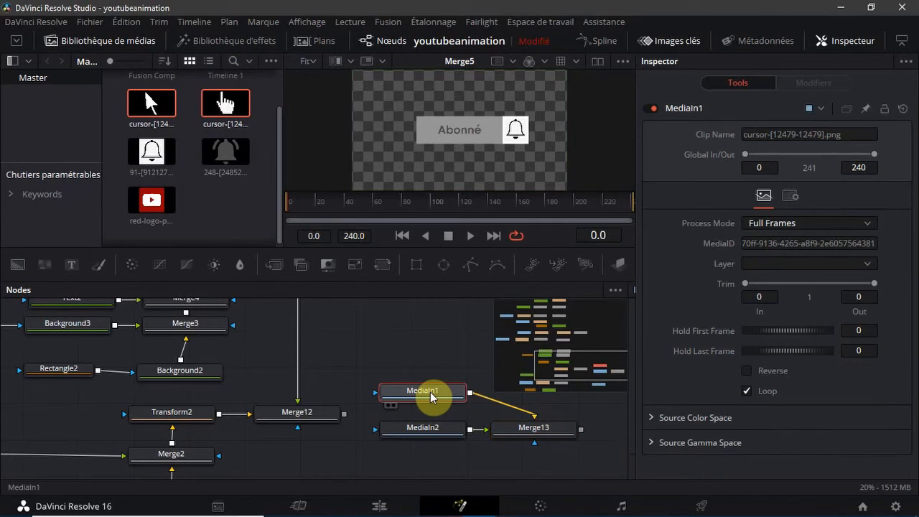
pyautogui.press('F2')
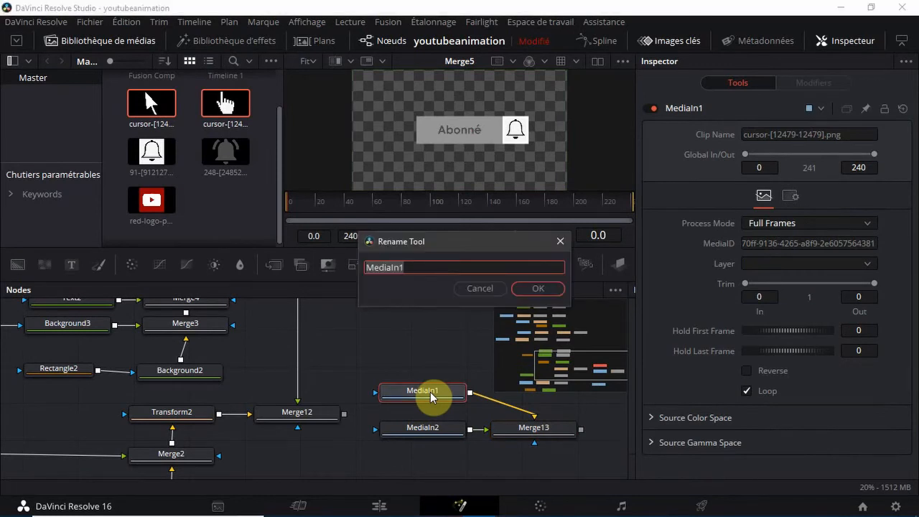
pyautogui.write('cursor1')
pyautogui.press('Return')
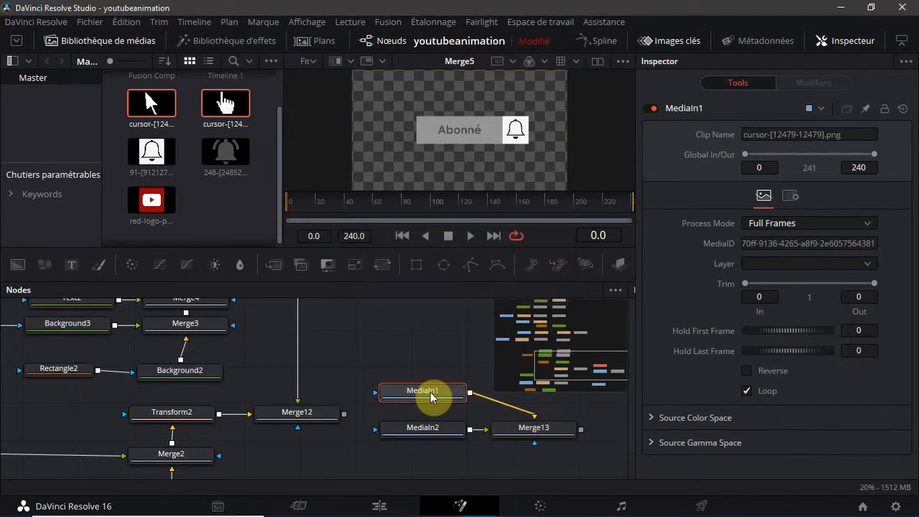
pyautogui.click(427, 433)
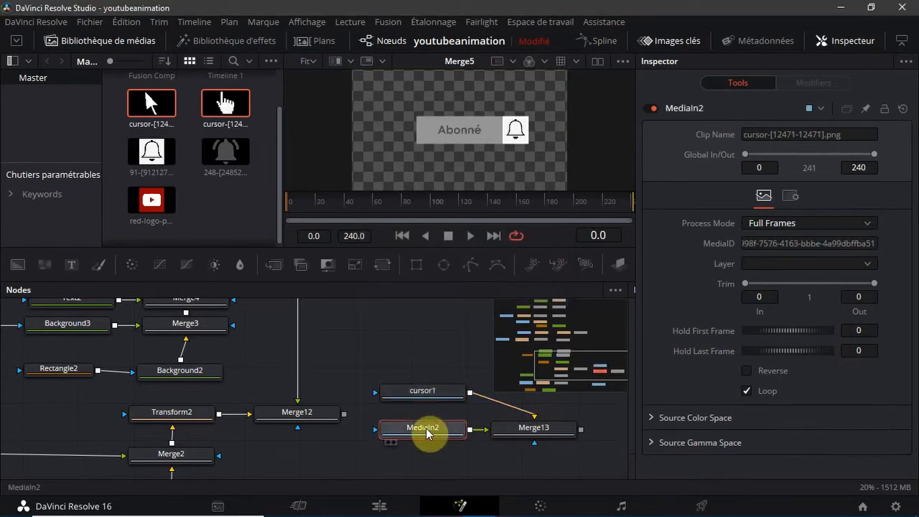
pyautogui.press('F2')
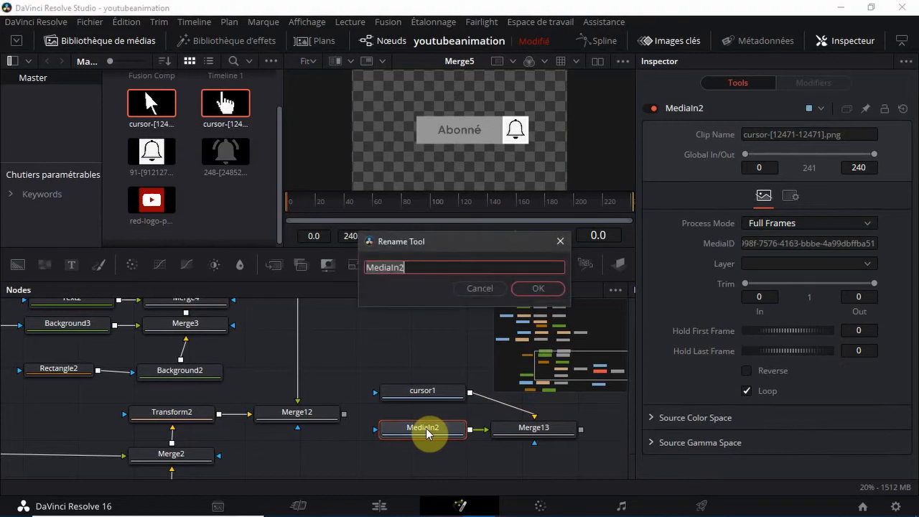
pyautogui.write('cursor2')
pyautogui.press('Return')
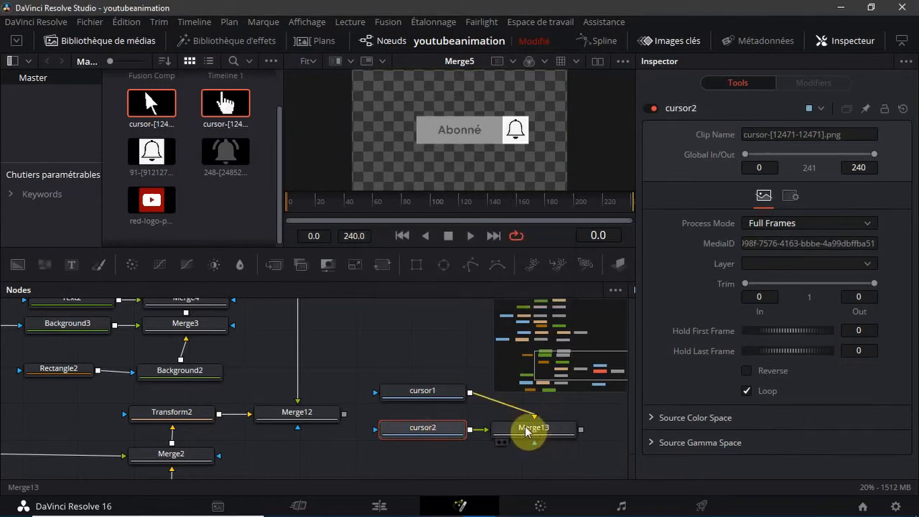
# Add a Transform node after each of the cursor1 and cursor2 nodes
pyautogui.click(439, 394)
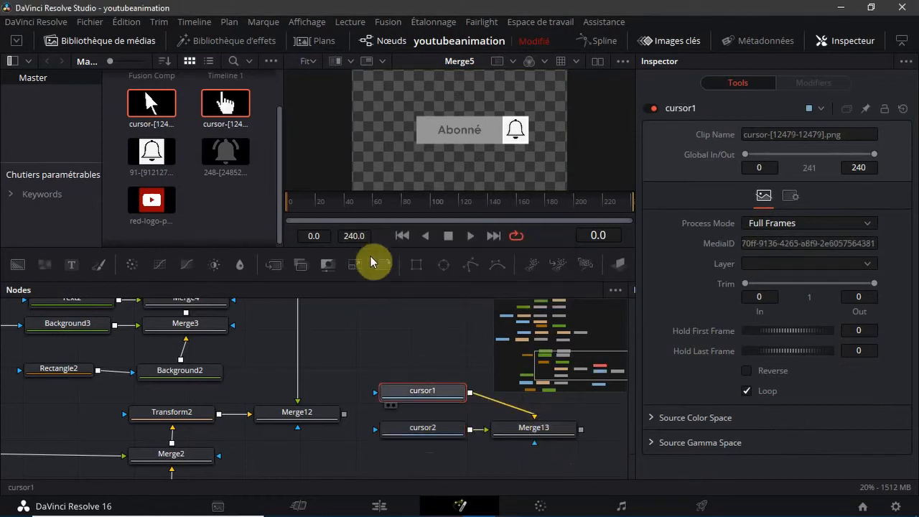
pyautogui.click(383, 266)
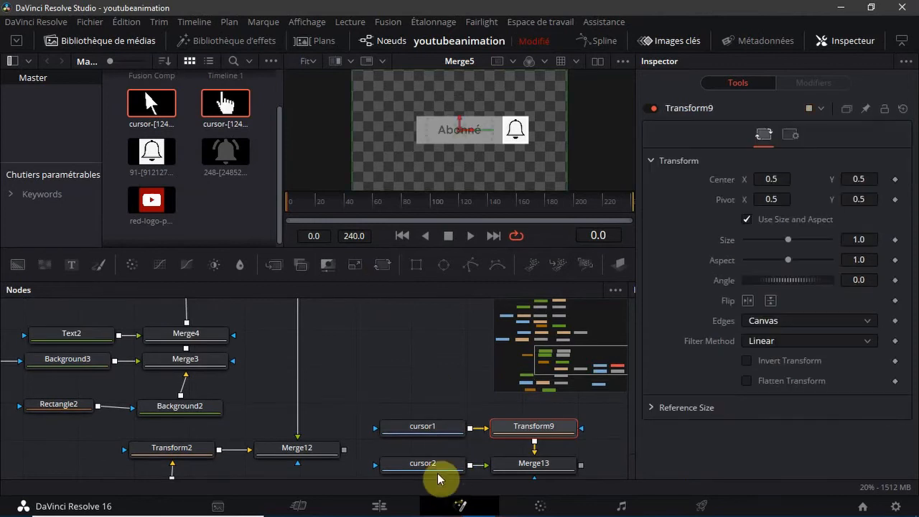
pyautogui.click(434, 464)
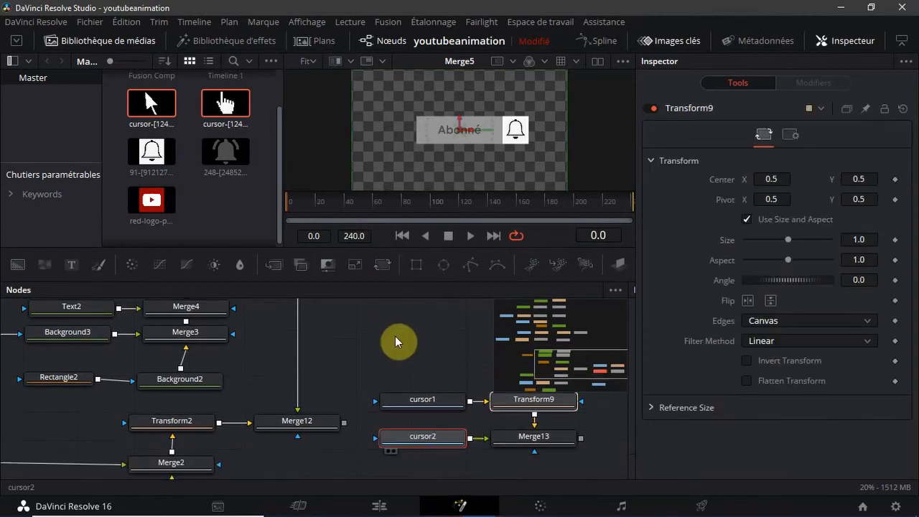
pyautogui.click(384, 272)
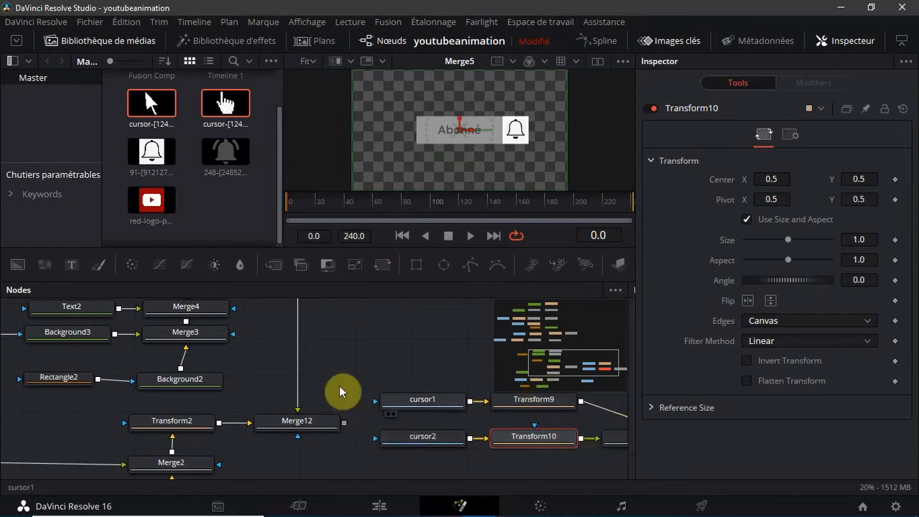
# Place Merge13 next to Merge12 and spread the cursor nodes and their Transforms out beyond it
pyautogui.moveTo(601, 355)
pyautogui.mouseDown()
pyautogui.moveTo(667, 365)
pyautogui.moveTo(629, 380)
pyautogui.moveTo(608, 359)
pyautogui.mouseUp()
pyautogui.moveTo(108, 357); pyautogui.dragTo(139, 313)
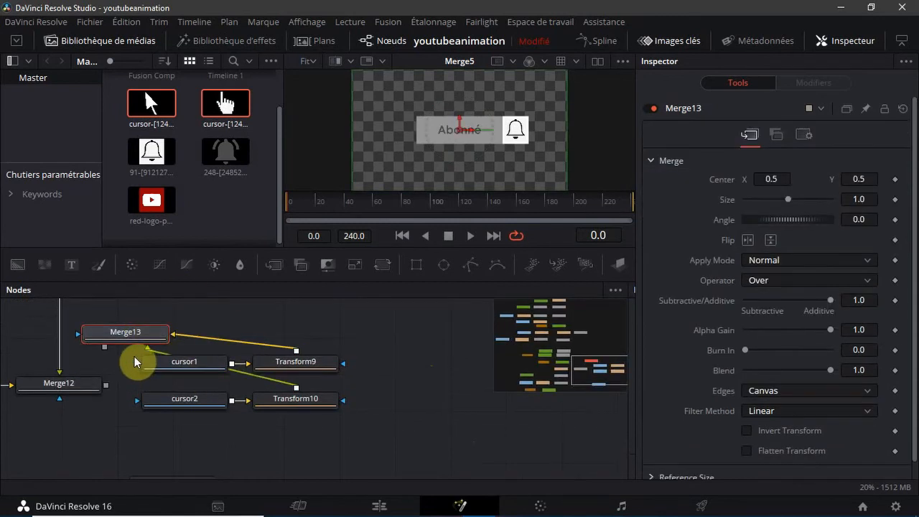
pyautogui.moveTo(130, 356); pyautogui.dragTo(434, 343)
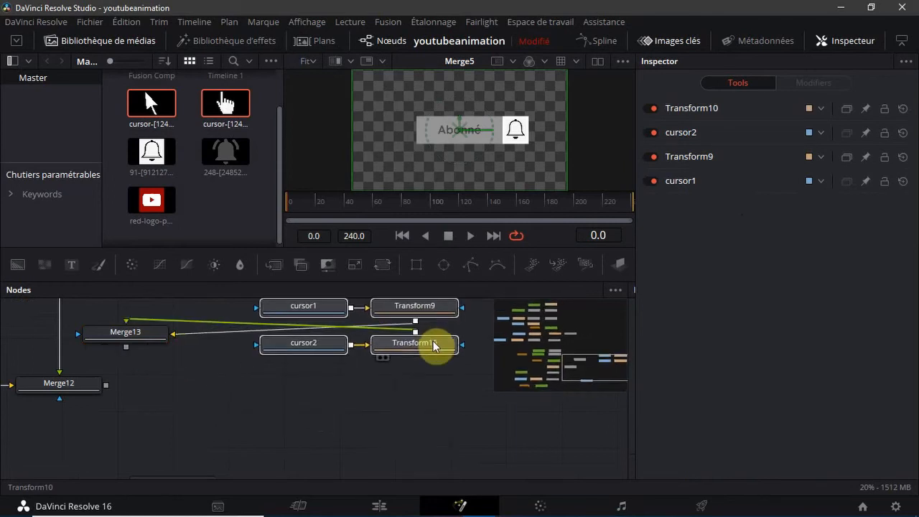
pyautogui.moveTo(135, 340); pyautogui.dragTo(173, 389)
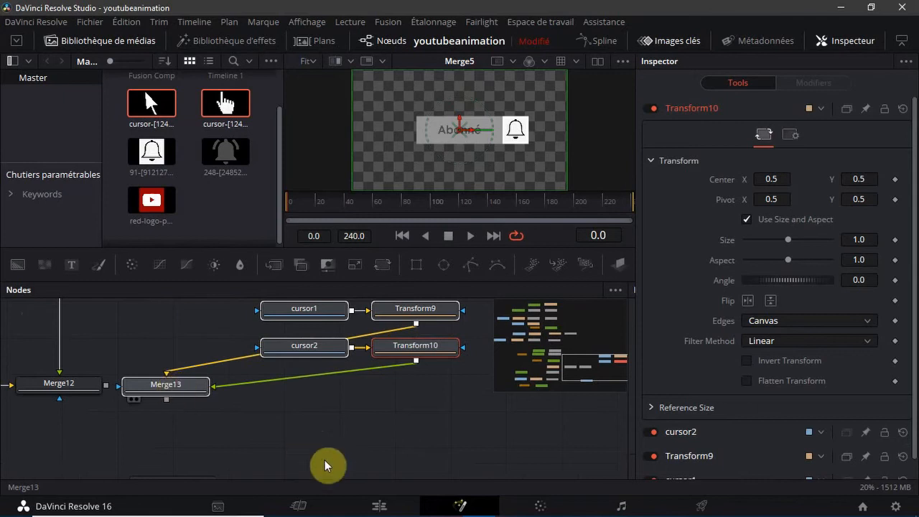
pyautogui.moveTo(307, 356); pyautogui.dragTo(492, 401)
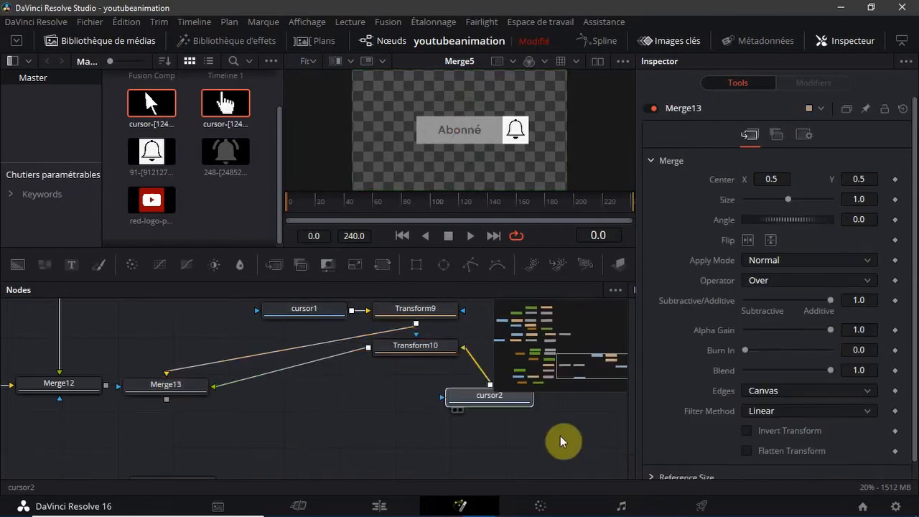
pyautogui.moveTo(562, 441); pyautogui.dragTo(554, 406)
# Place Transform9 directly above Merge13, with cursor1 to the right of Transform9
pyautogui.scroll(1, 554, 406)
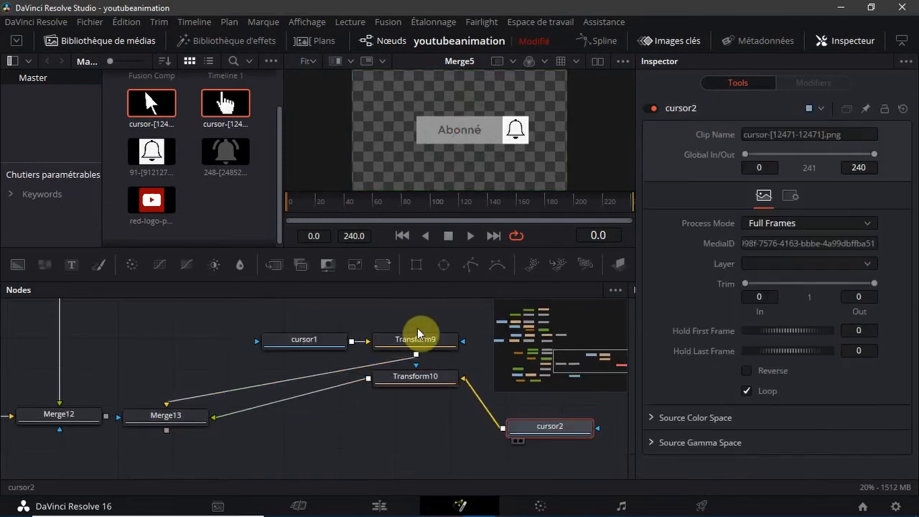
pyautogui.moveTo(319, 341); pyautogui.dragTo(359, 343)
pyautogui.moveTo(440, 336); pyautogui.dragTo(534, 338)
pyautogui.click(393, 349)
pyautogui.moveTo(393, 349); pyautogui.dragTo(174, 379)
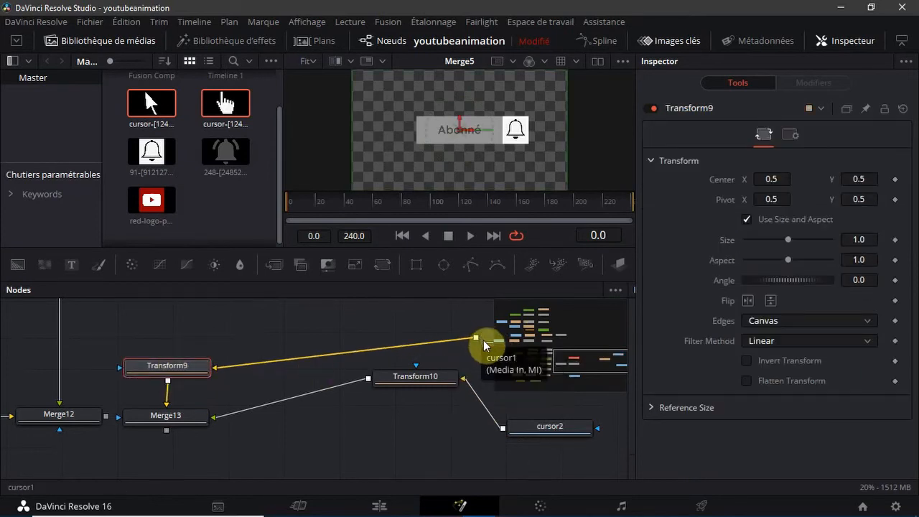
pyautogui.moveTo(488, 338); pyautogui.dragTo(244, 378)
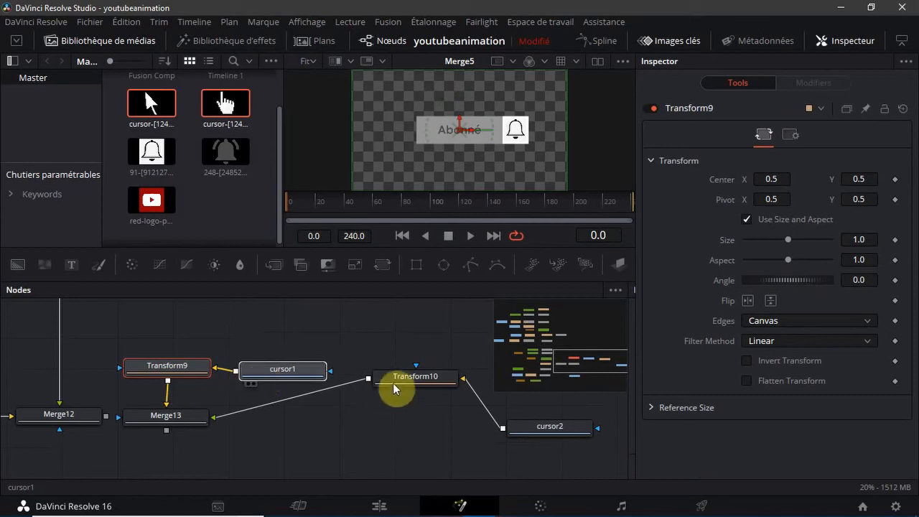
# Place Transform10 to the right of Merge13 and bring cursor2 in beside it
pyautogui.moveTo(401, 380); pyautogui.dragTo(283, 426)
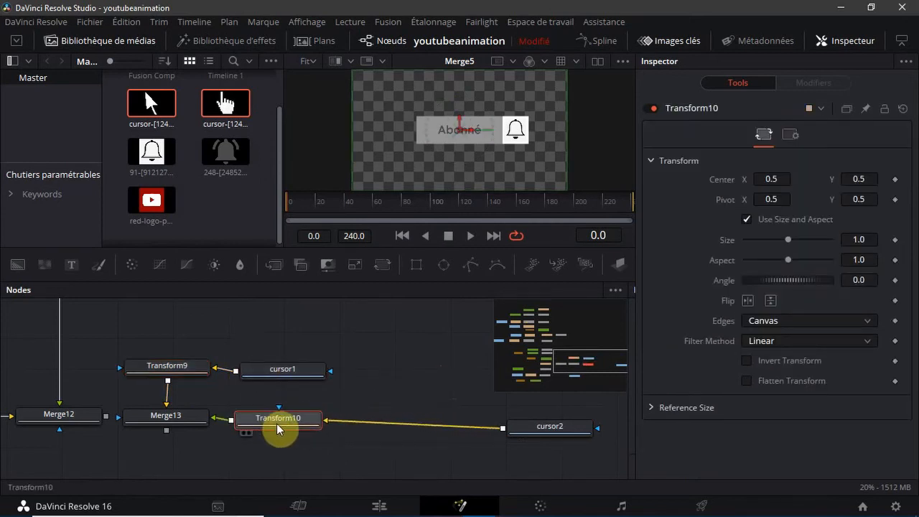
pyautogui.click(579, 429)
pyautogui.moveTo(548, 431); pyautogui.dragTo(441, 425)
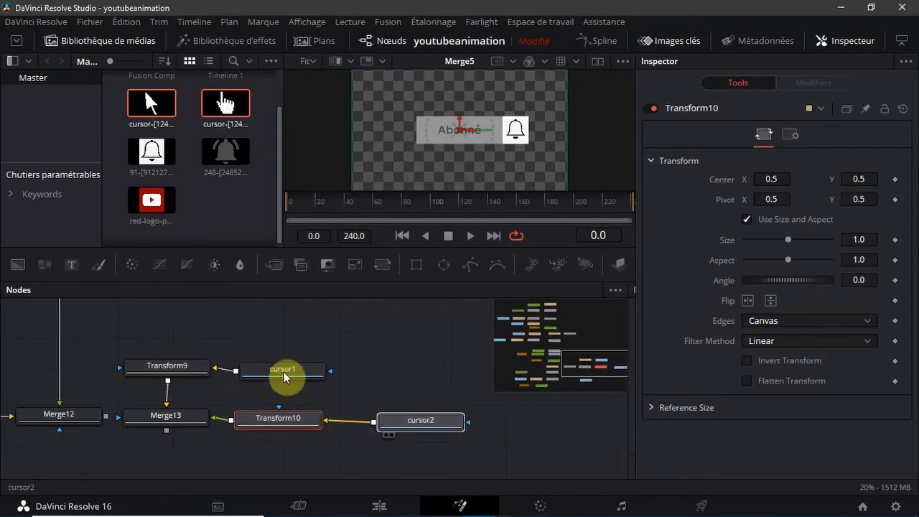
pyautogui.moveTo(285, 375); pyautogui.dragTo(321, 382)
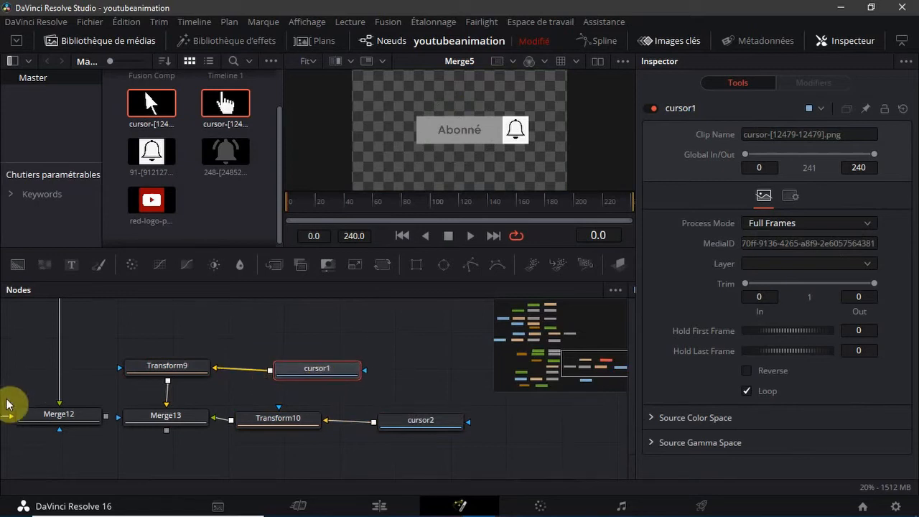
# Display Merge12 in the viewer and align cursor1, Transform10 and cursor2 in straight rows with their neighbouring nodes
pyautogui.click(29, 428)
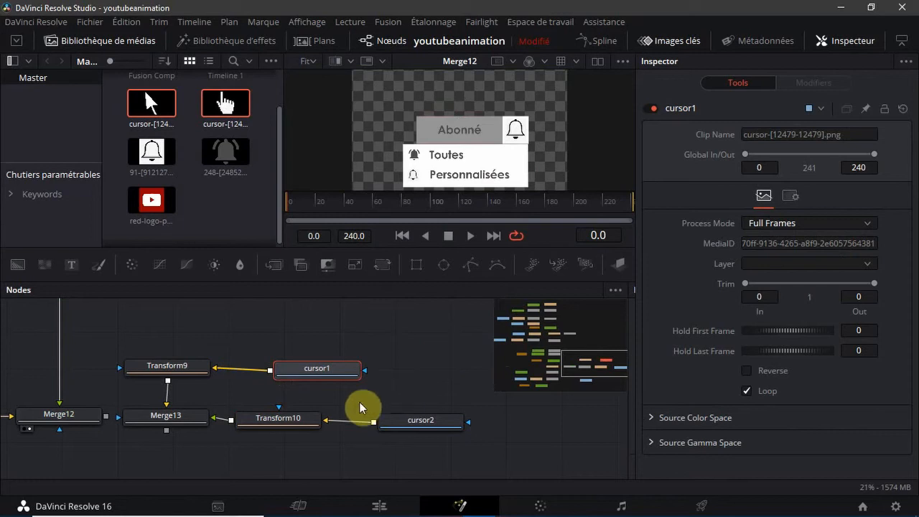
pyautogui.moveTo(329, 375); pyautogui.dragTo(316, 374)
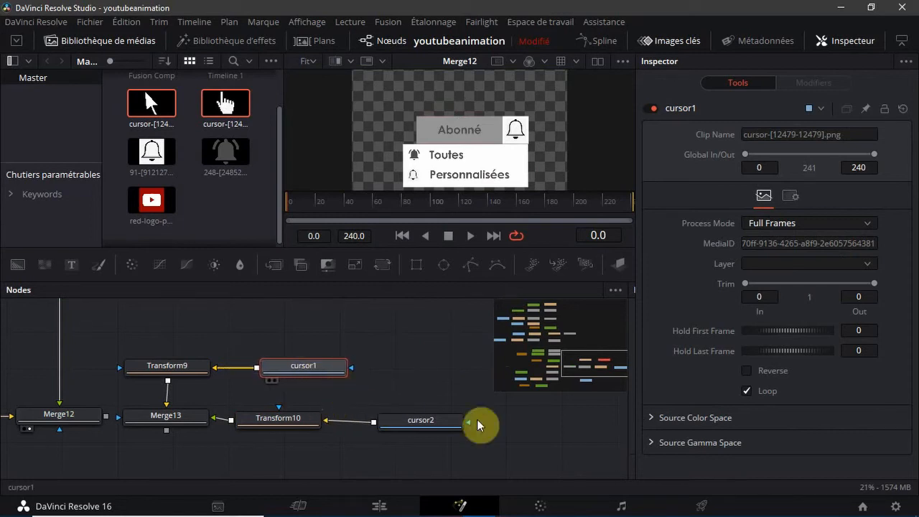
pyautogui.moveTo(437, 424)
pyautogui.mouseDown()
pyautogui.moveTo(425, 423)
pyautogui.moveTo(433, 427)
pyautogui.mouseUp()
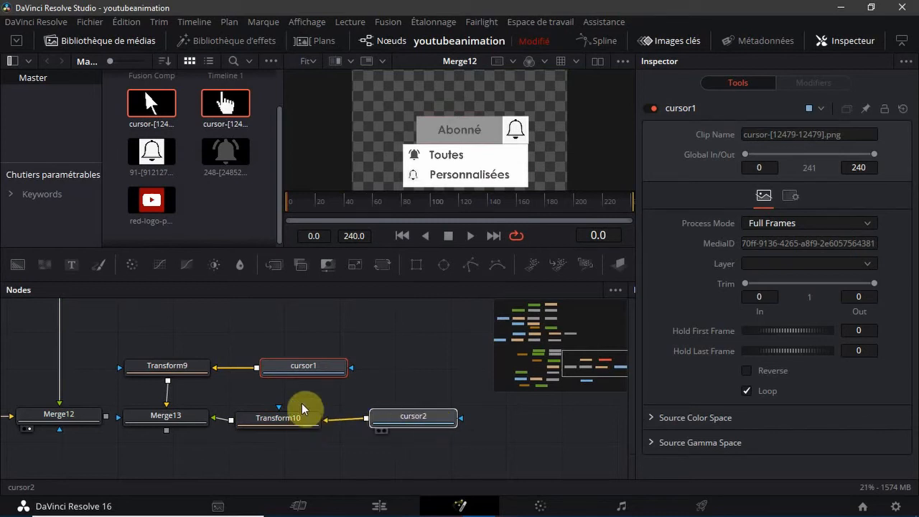
pyautogui.moveTo(302, 409)
pyautogui.mouseDown()
pyautogui.moveTo(303, 421)
pyautogui.moveTo(300, 414)
pyautogui.mouseUp()
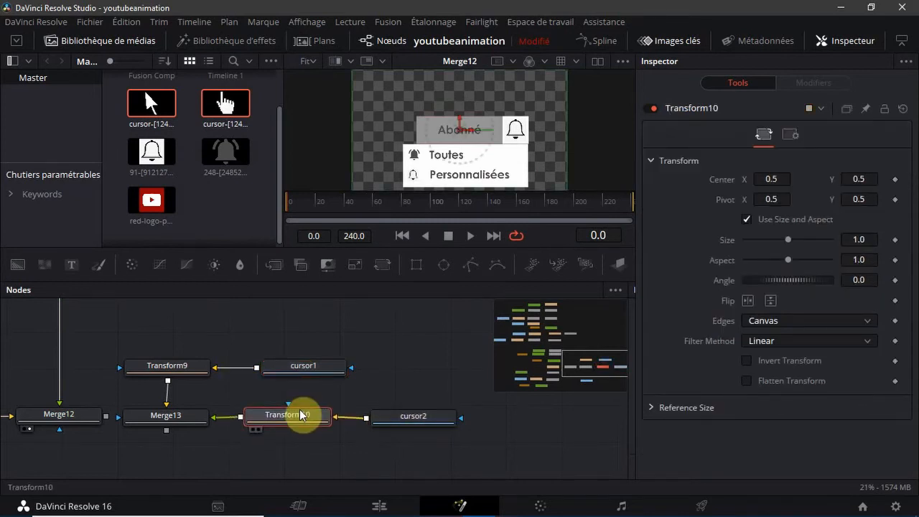
pyautogui.click(417, 425)
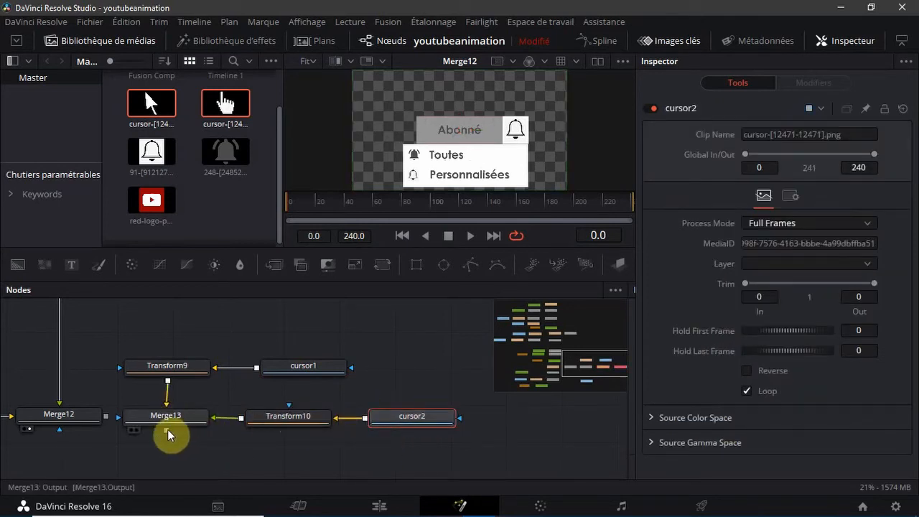
# Merge Merge13 as foreground over Merge12 and place the new Merge node below them
pyautogui.moveTo(136, 443); pyautogui.dragTo(102, 415)
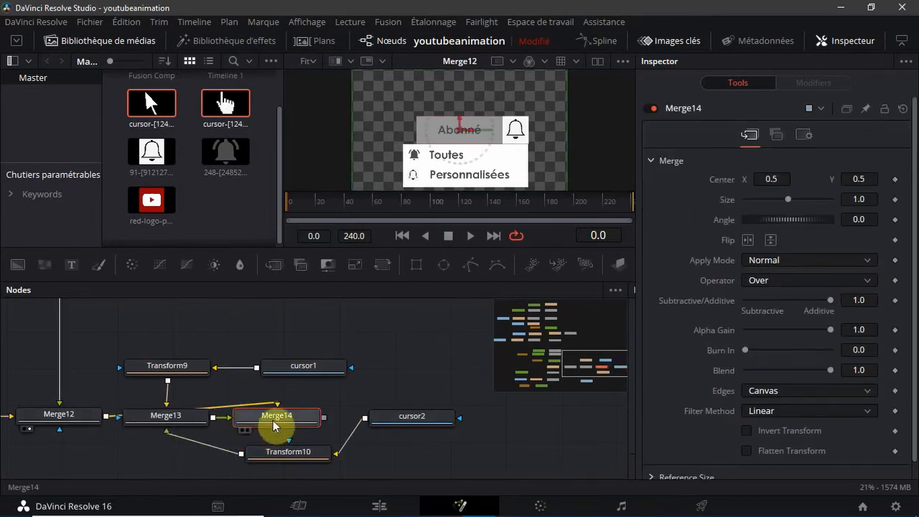
pyautogui.moveTo(273, 425); pyautogui.dragTo(141, 475)
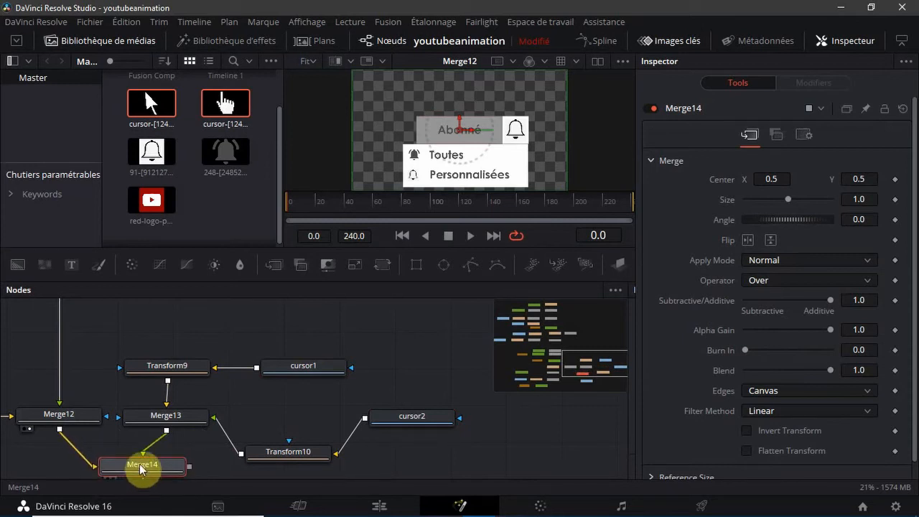
# Line up Merge14 between Merge12 and Merge13, with the cursor and Transform nodes moved to the right
pyautogui.moveTo(117, 332); pyautogui.dragTo(552, 396)
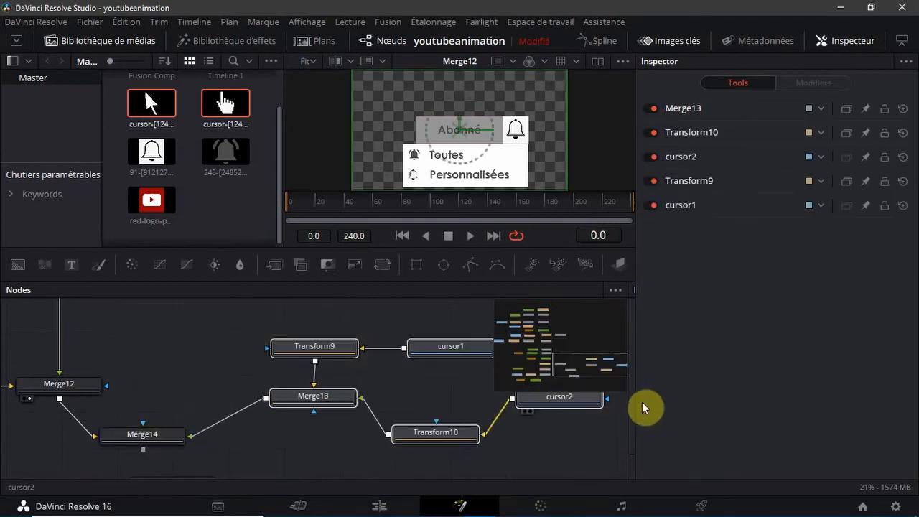
pyautogui.hotkey('ctrl', 'z')
pyautogui.moveTo(402, 392); pyautogui.dragTo(579, 438)
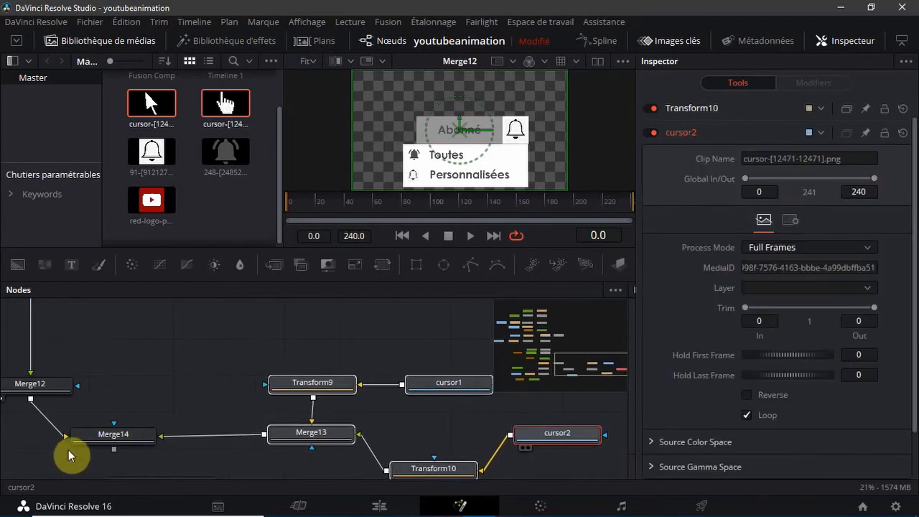
pyautogui.moveTo(74, 464); pyautogui.dragTo(275, 396)
pyautogui.moveTo(573, 438); pyautogui.dragTo(441, 383)
pyautogui.moveTo(559, 412); pyautogui.dragTo(95, 342)
pyautogui.moveTo(297, 431); pyautogui.dragTo(339, 392)
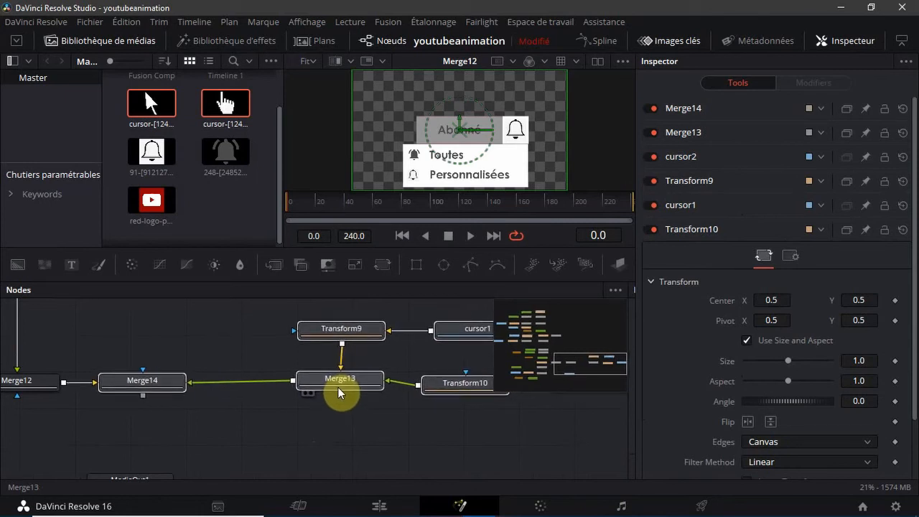
pyautogui.click(372, 438)
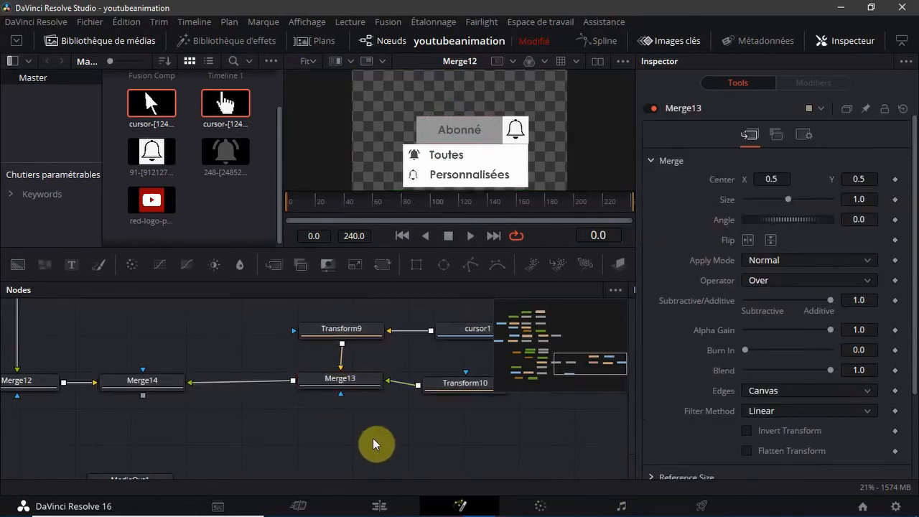
# Display Merge14 in the viewer and hide the media library
pyautogui.click(111, 396)
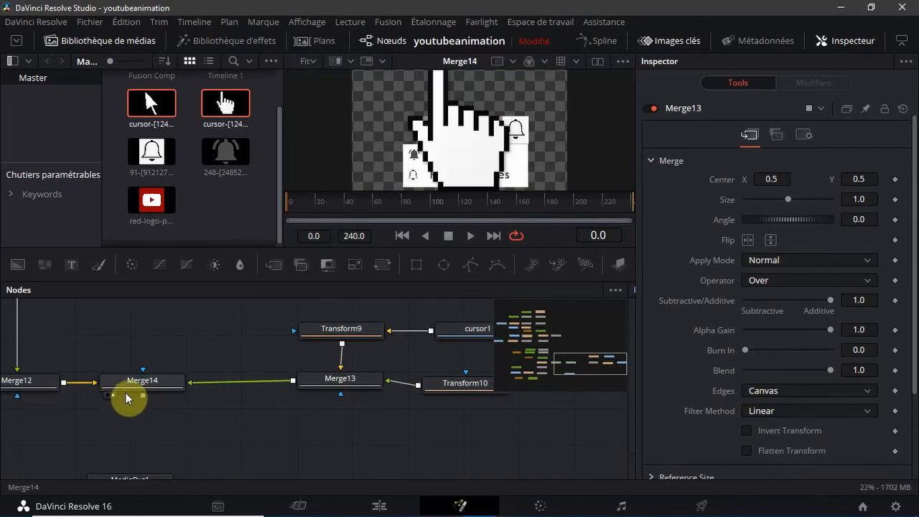
pyautogui.moveTo(567, 365); pyautogui.dragTo(617, 366)
pyautogui.click(280, 407)
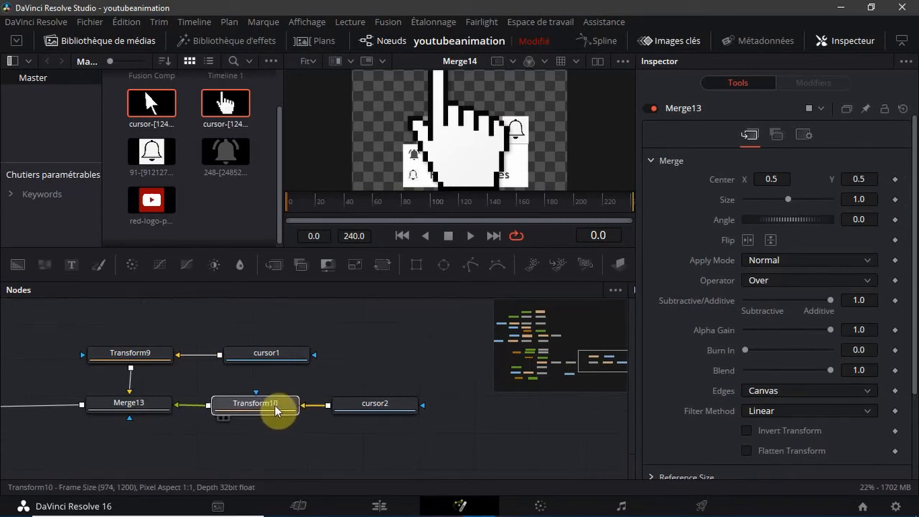
pyautogui.click(384, 412)
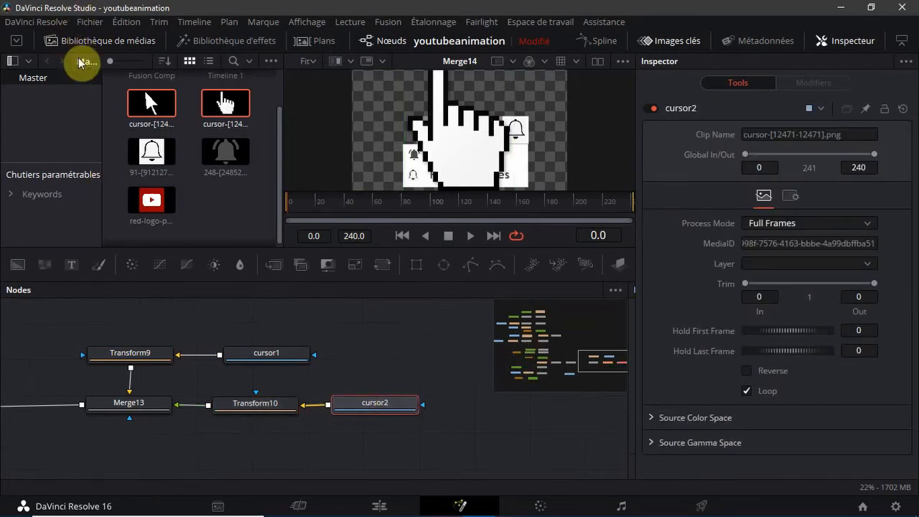
pyautogui.click(92, 41)
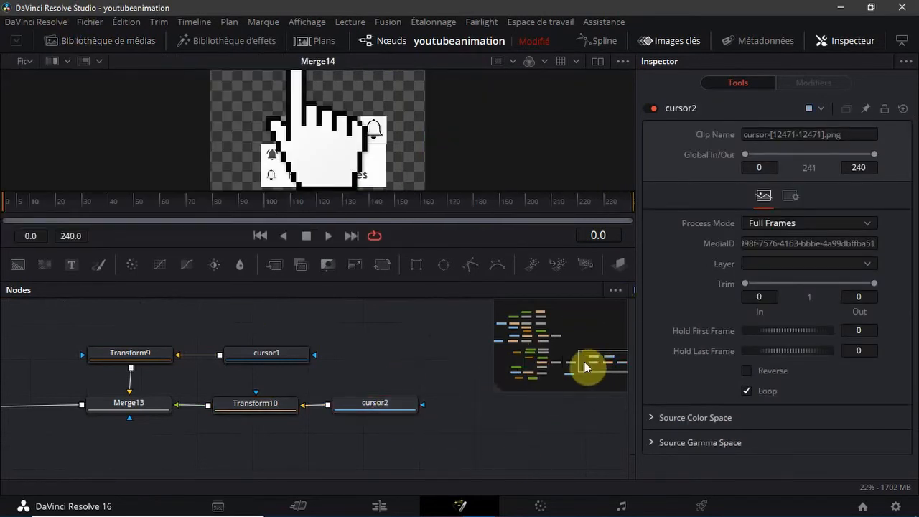
# Add a Transform node below Merge14 and connect its output to MediaOut1, placed to its right
pyautogui.moveTo(583, 361); pyautogui.dragTo(576, 370)
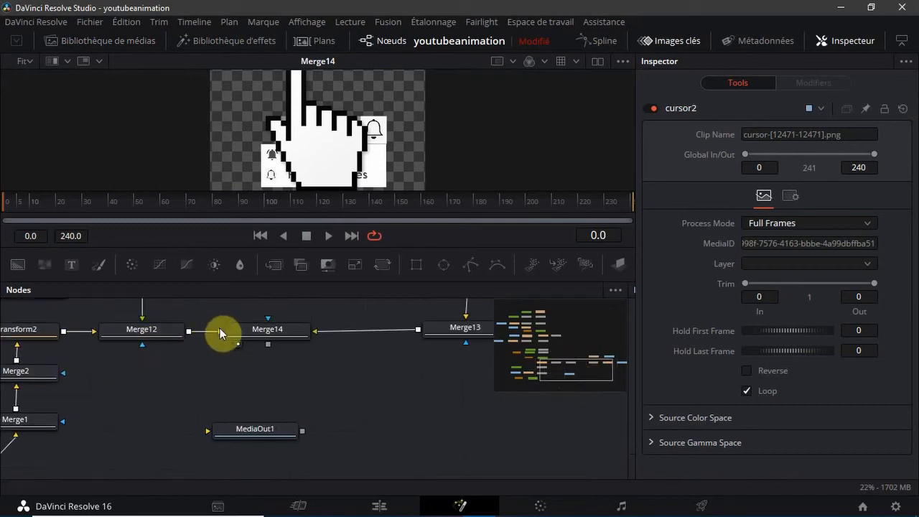
pyautogui.click(251, 332)
pyautogui.click(251, 332)
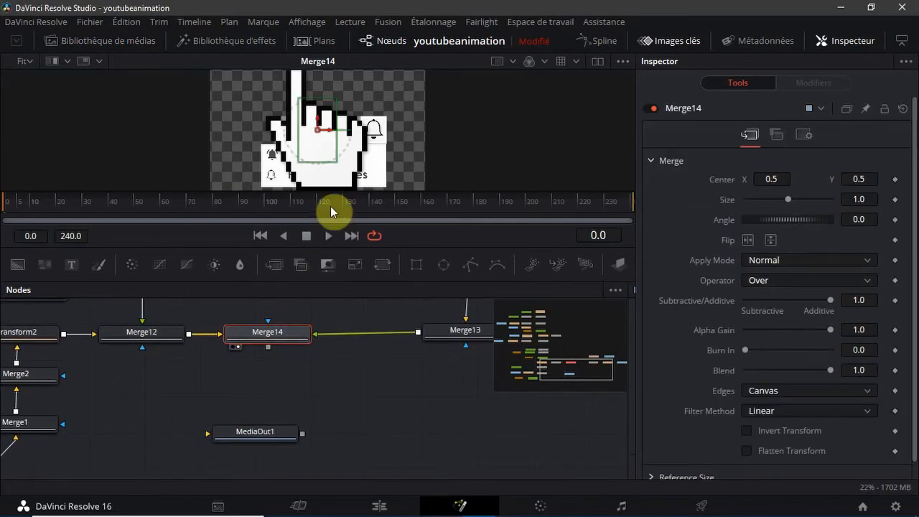
pyautogui.click(379, 269)
pyautogui.moveTo(168, 335); pyautogui.dragTo(273, 410)
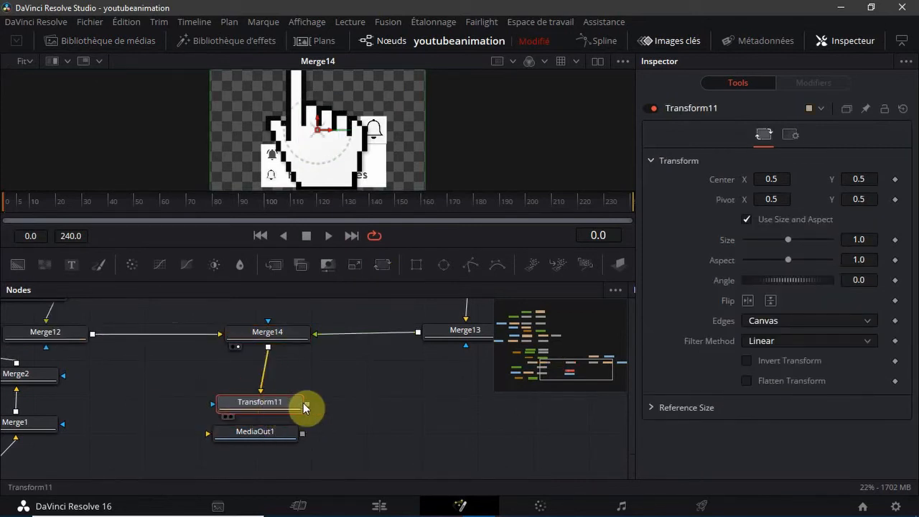
pyautogui.moveTo(241, 443); pyautogui.dragTo(311, 411)
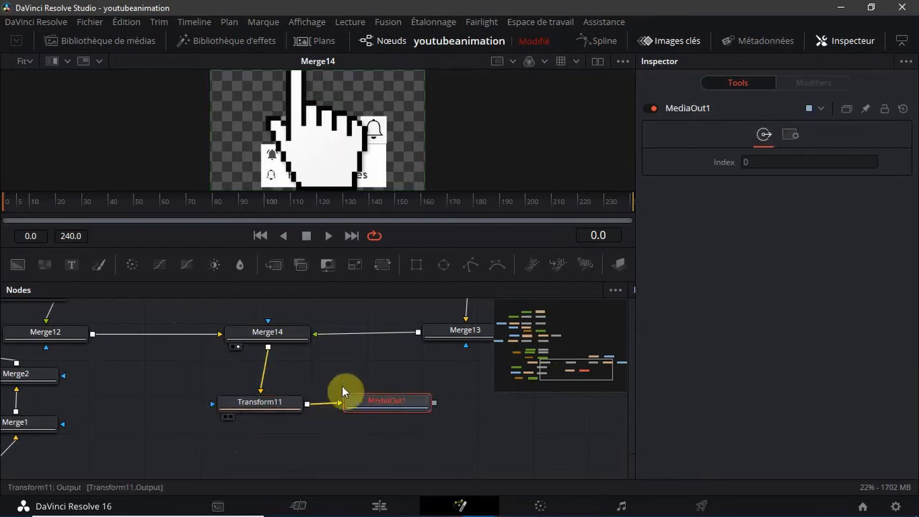
# Align Transform2, Merge12 and Merge14 in one row, with Transform11 directly below Merge14 and MediaOut1 level beside it
pyautogui.moveTo(548, 363)
pyautogui.mouseDown()
pyautogui.moveTo(536, 368)
pyautogui.moveTo(543, 355)
pyautogui.mouseUp()
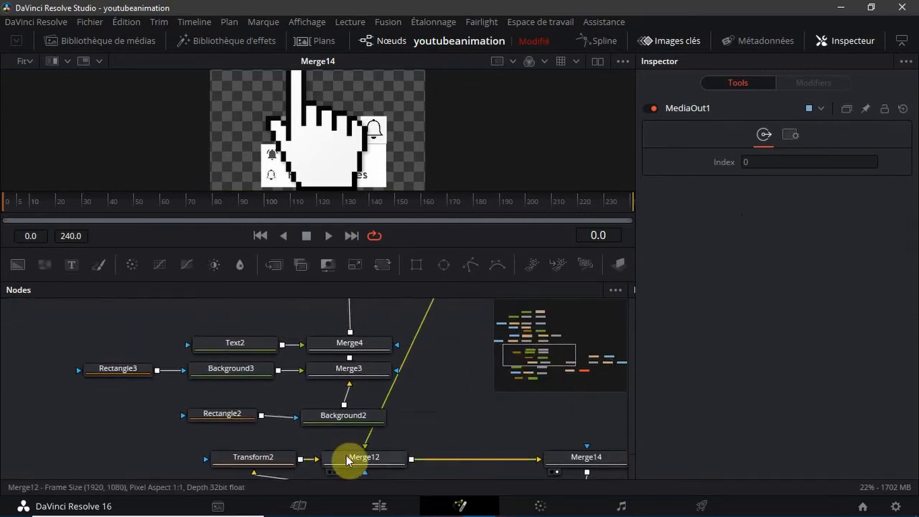
pyautogui.moveTo(348, 455); pyautogui.dragTo(468, 445)
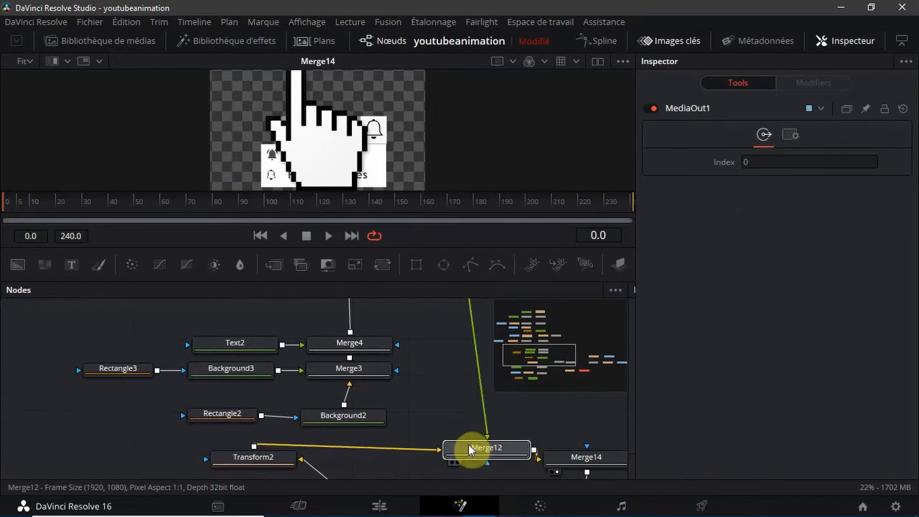
pyautogui.moveTo(520, 360)
pyautogui.mouseDown()
pyautogui.moveTo(533, 353)
pyautogui.moveTo(536, 362)
pyautogui.mouseUp()
pyautogui.moveTo(280, 414); pyautogui.dragTo(359, 407)
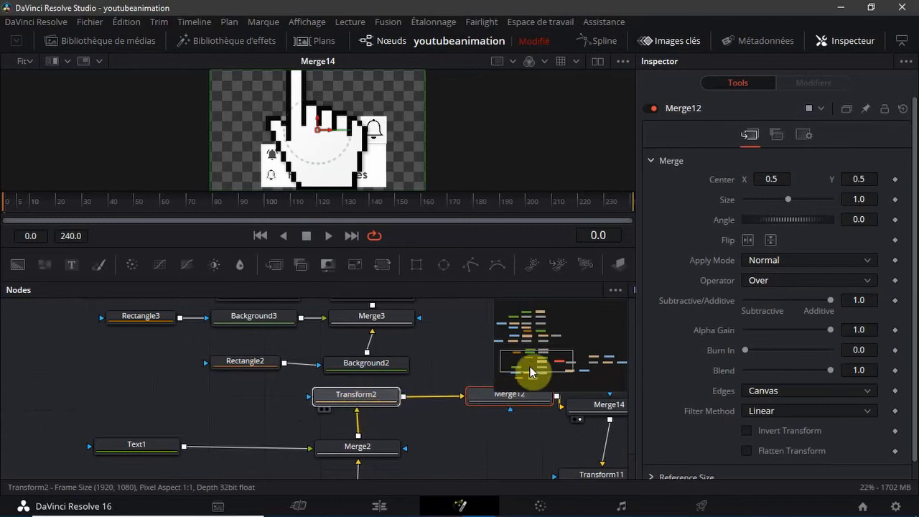
pyautogui.moveTo(530, 366)
pyautogui.mouseDown()
pyautogui.moveTo(560, 358)
pyautogui.moveTo(546, 369)
pyautogui.mouseUp()
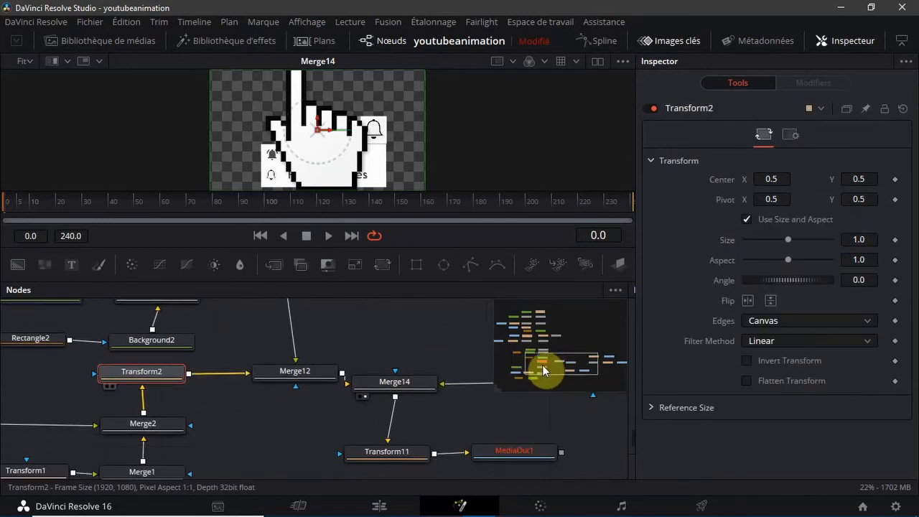
pyautogui.moveTo(297, 388); pyautogui.dragTo(296, 390)
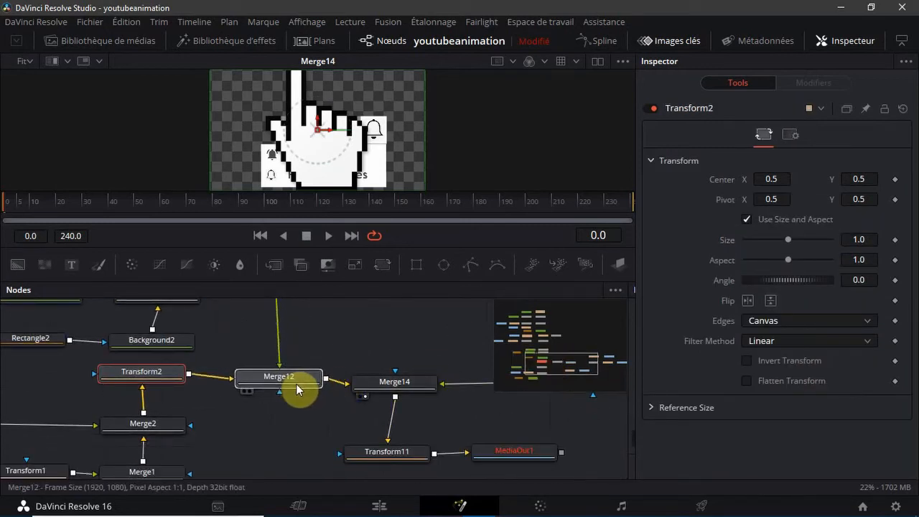
pyautogui.moveTo(155, 377); pyautogui.dragTo(158, 385)
pyautogui.moveTo(381, 381); pyautogui.dragTo(376, 373)
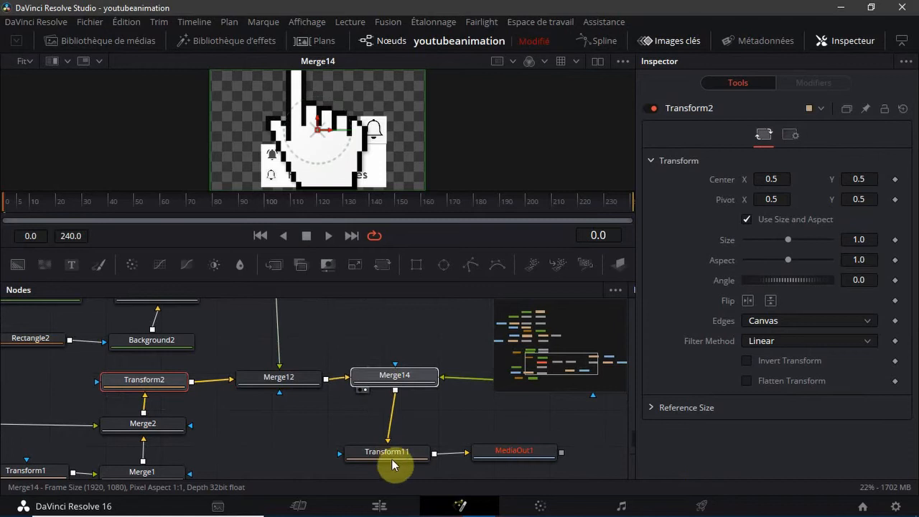
pyautogui.moveTo(393, 460)
pyautogui.mouseDown()
pyautogui.moveTo(394, 446)
pyautogui.moveTo(402, 455)
pyautogui.mouseUp()
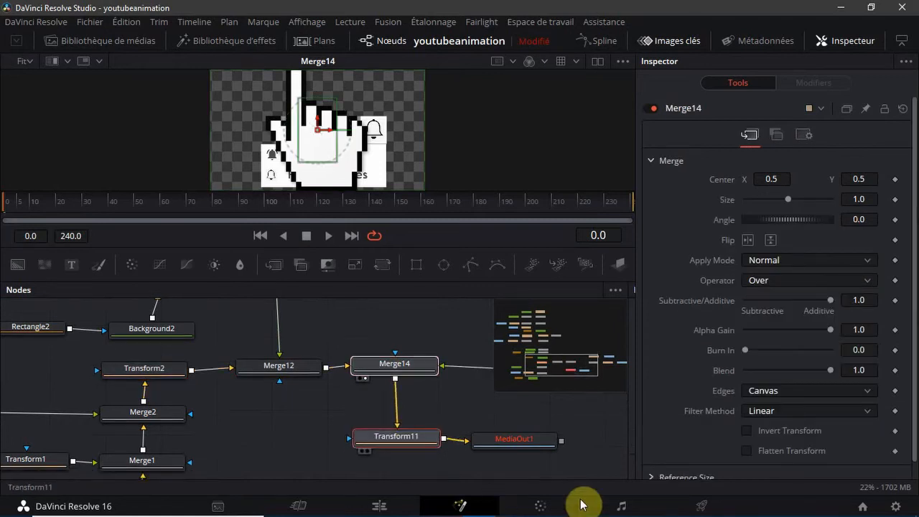
pyautogui.moveTo(517, 441)
pyautogui.mouseDown()
pyautogui.moveTo(520, 429)
pyautogui.moveTo(528, 437)
pyautogui.mouseUp()
# Reposition Transform8 to the right of Merge9 in the same row, and straighten Merge11 beside Transform4
pyautogui.moveTo(544, 363); pyautogui.dragTo(555, 318)
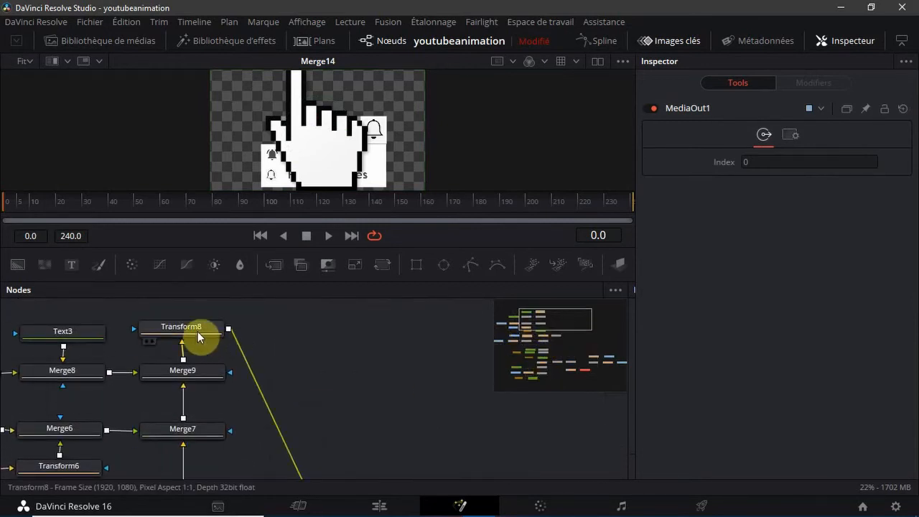
pyautogui.moveTo(198, 331); pyautogui.dragTo(337, 378)
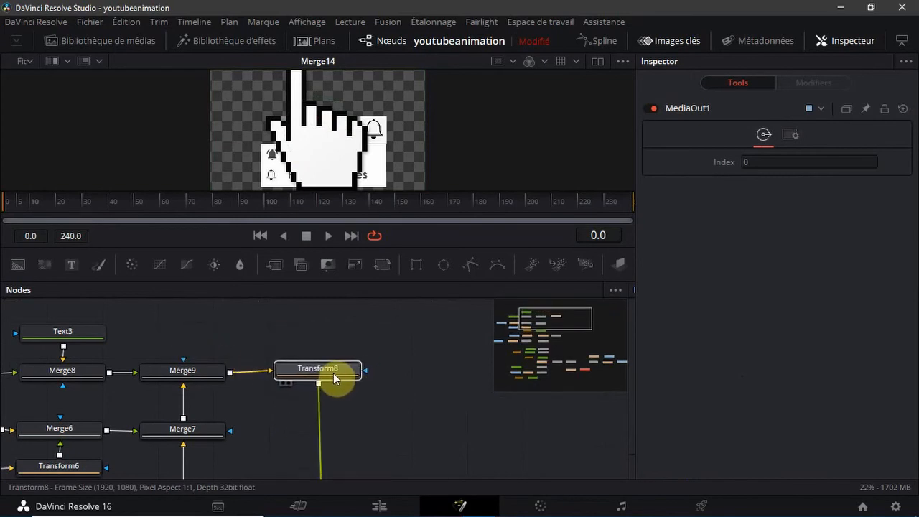
pyautogui.moveTo(544, 326); pyautogui.dragTo(547, 352)
pyautogui.moveTo(543, 367); pyautogui.dragTo(562, 337)
pyautogui.moveTo(271, 378); pyautogui.dragTo(280, 379)
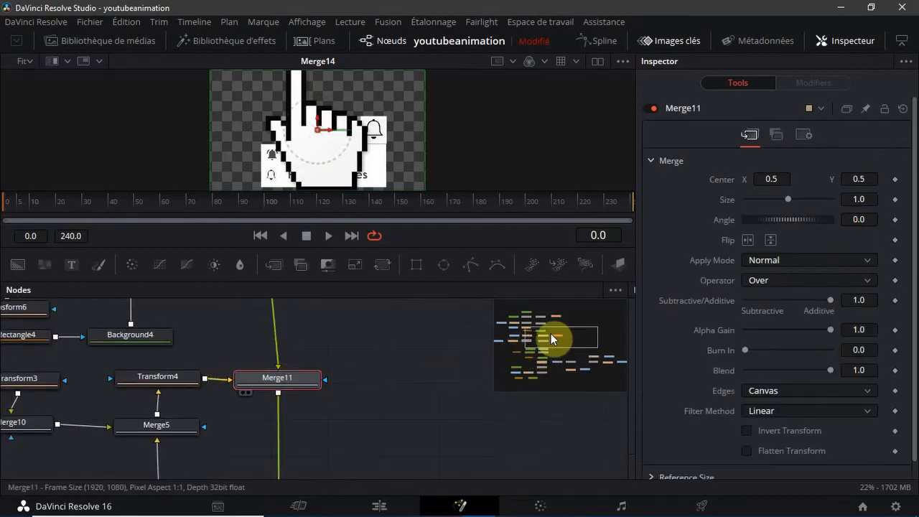
pyautogui.moveTo(549, 338); pyautogui.dragTo(535, 323)
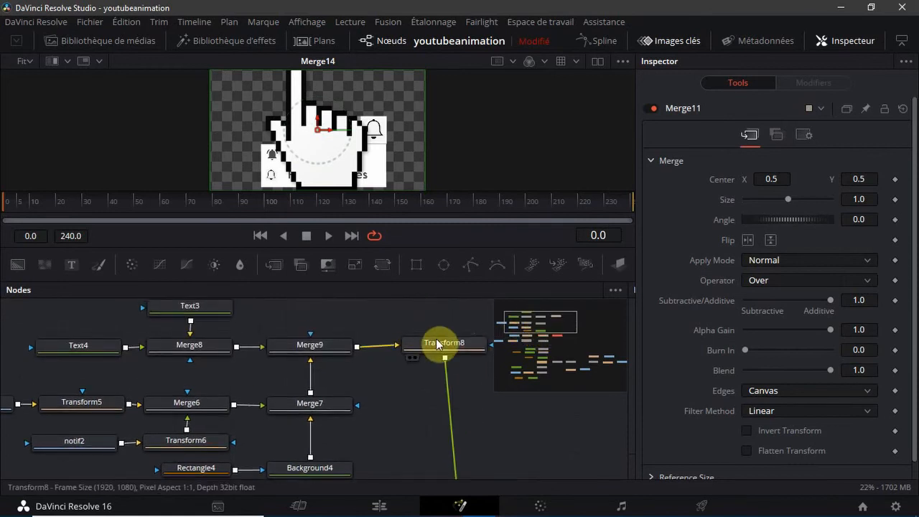
pyautogui.moveTo(441, 344); pyautogui.dragTo(461, 349)
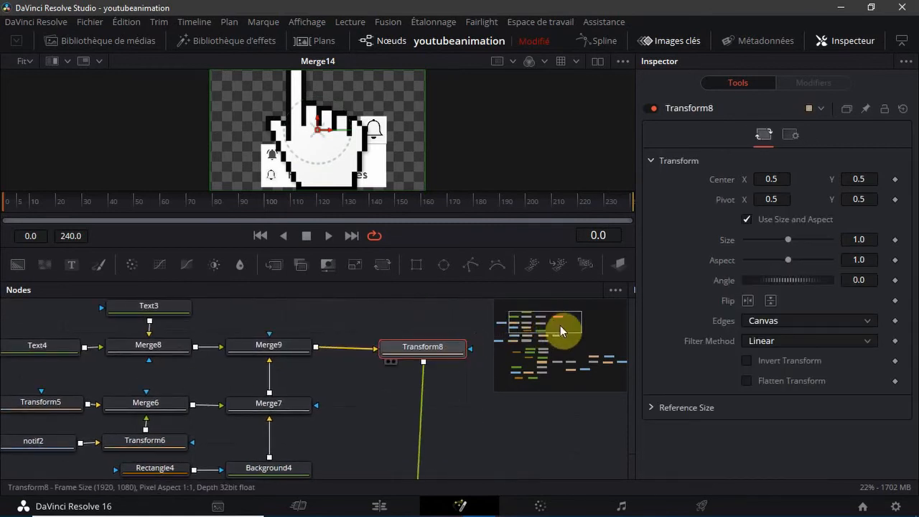
# Move Rectangle1 and Background1 together so that Background1 sits directly below Merge1
pyautogui.moveTo(559, 325); pyautogui.dragTo(541, 373)
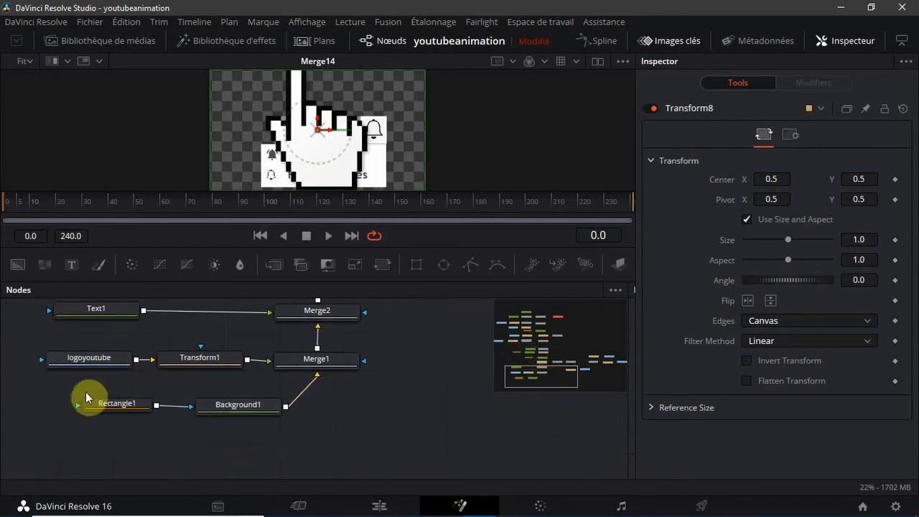
pyautogui.moveTo(65, 405); pyautogui.dragTo(281, 442)
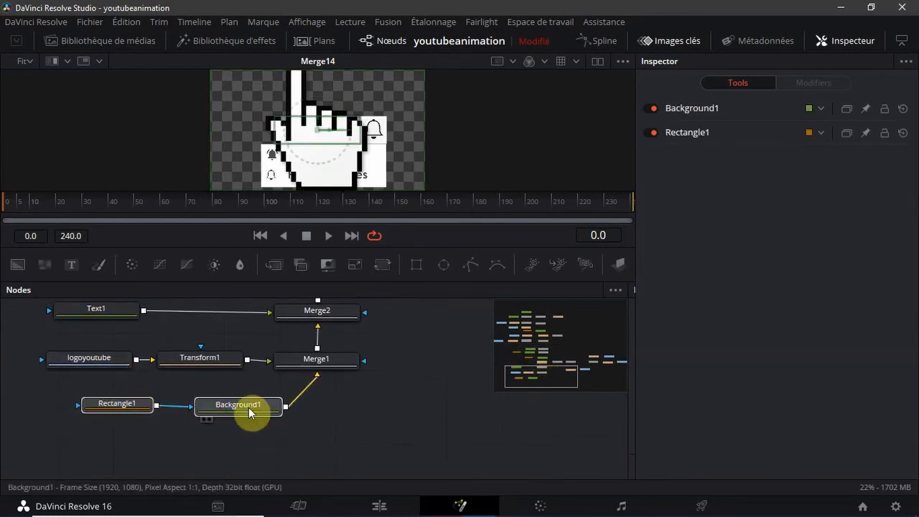
pyautogui.moveTo(289, 407); pyautogui.dragTo(326, 417)
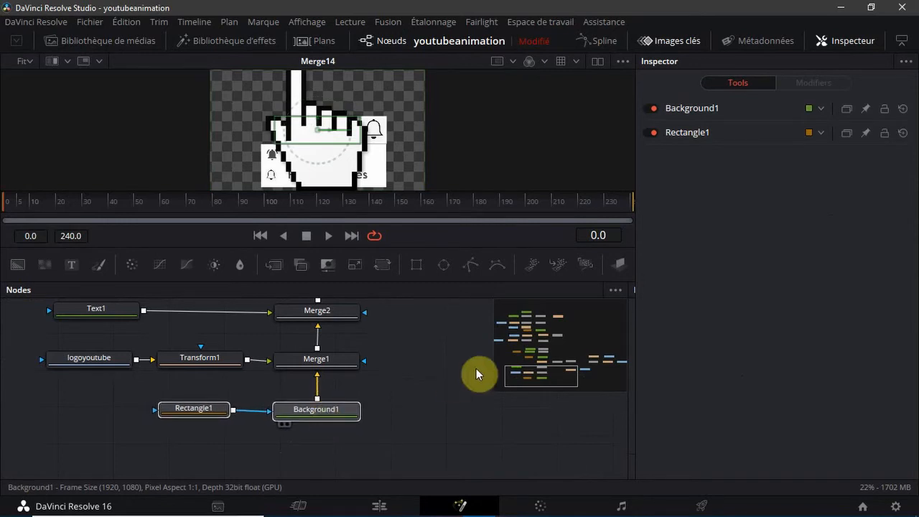
pyautogui.moveTo(524, 375)
pyautogui.mouseDown()
pyautogui.moveTo(534, 299)
pyautogui.moveTo(552, 387)
pyautogui.moveTo(535, 328)
pyautogui.moveTo(565, 335)
pyautogui.moveTo(531, 348)
pyautogui.moveTo(521, 300)
pyautogui.moveTo(541, 374)
pyautogui.mouseUp()
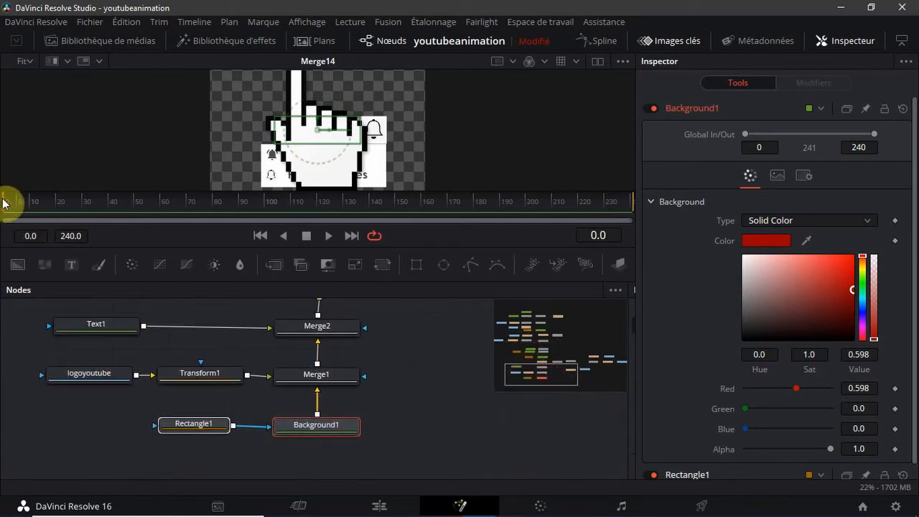
# Display Transform8 in the viewer and add a Size keyframe to it at frame 69
pyautogui.moveTo(7, 206); pyautogui.dragTo(189, 230)
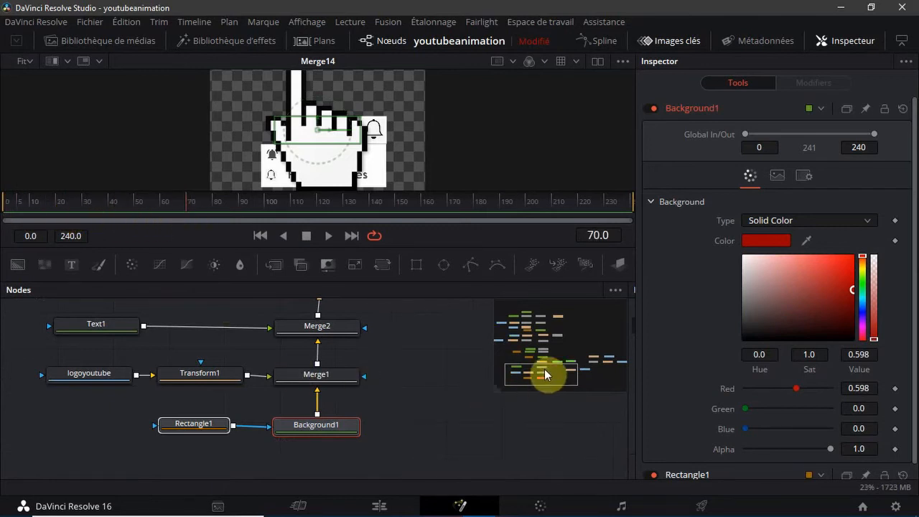
pyautogui.moveTo(544, 374); pyautogui.dragTo(536, 337)
pyautogui.click(301, 381)
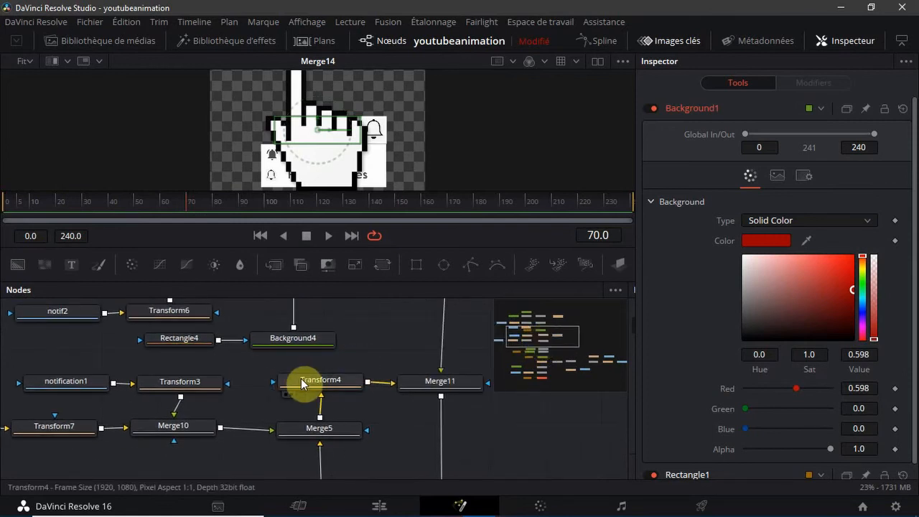
pyautogui.click(301, 379)
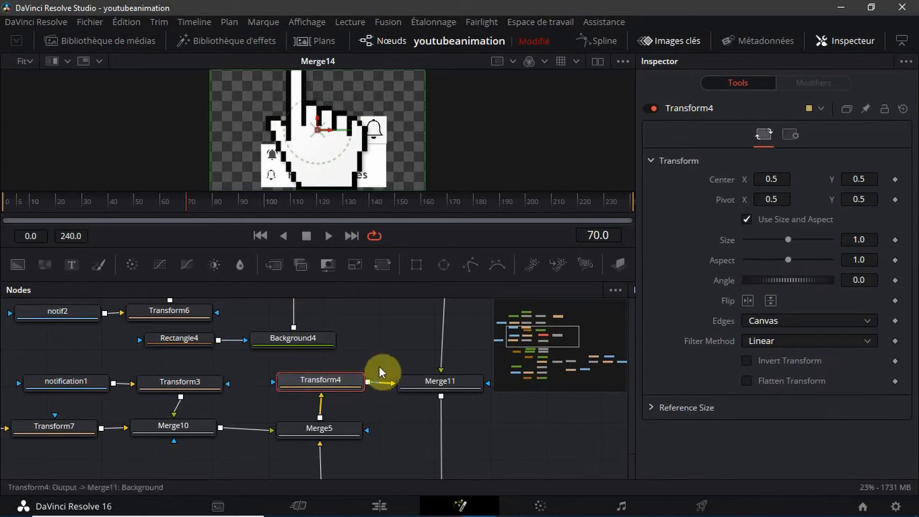
pyautogui.moveTo(556, 333); pyautogui.dragTo(553, 320)
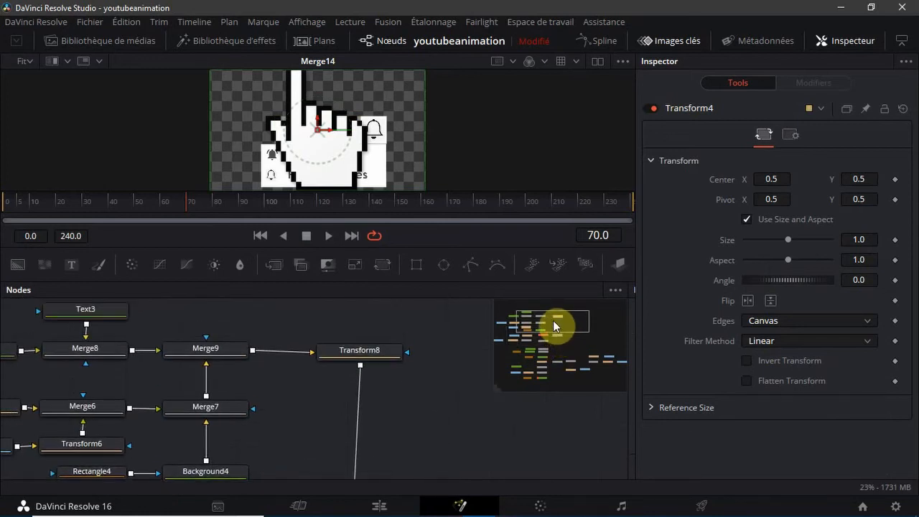
pyautogui.click(373, 352)
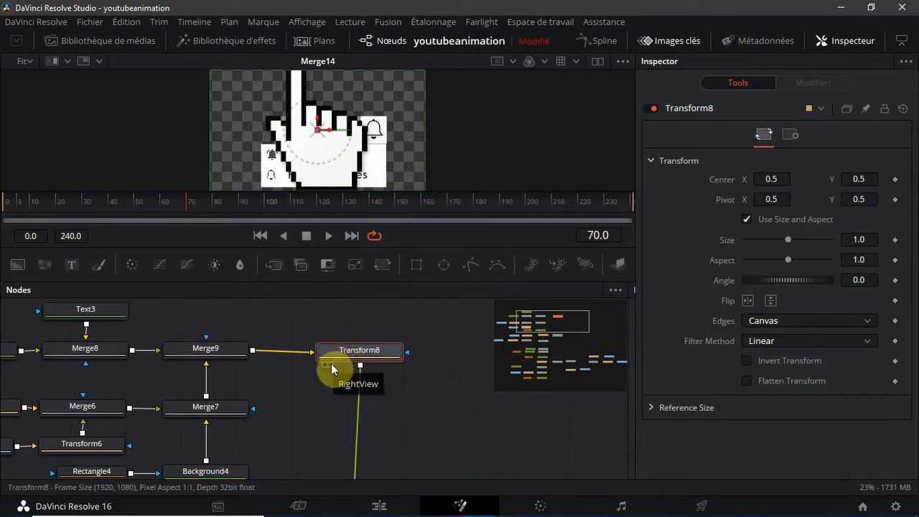
pyautogui.click(331, 364)
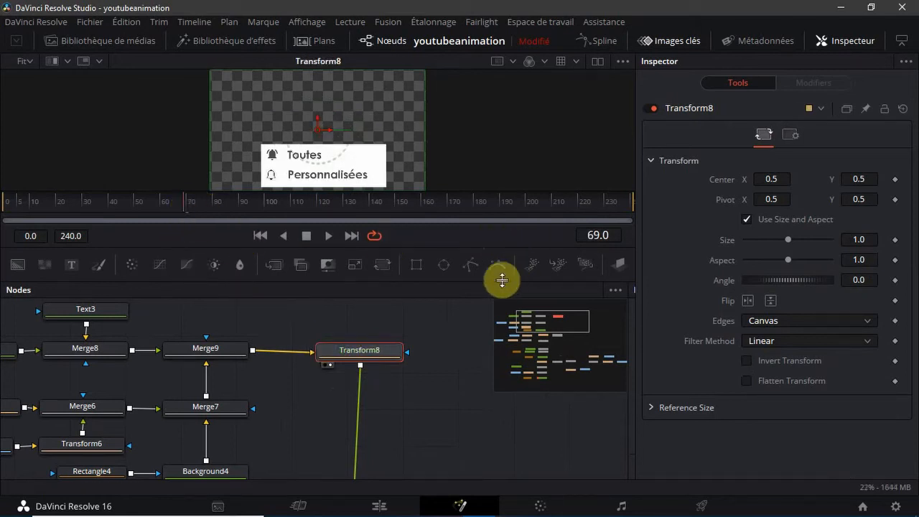
pyautogui.rightClick(722, 244)
pyautogui.click(725, 244)
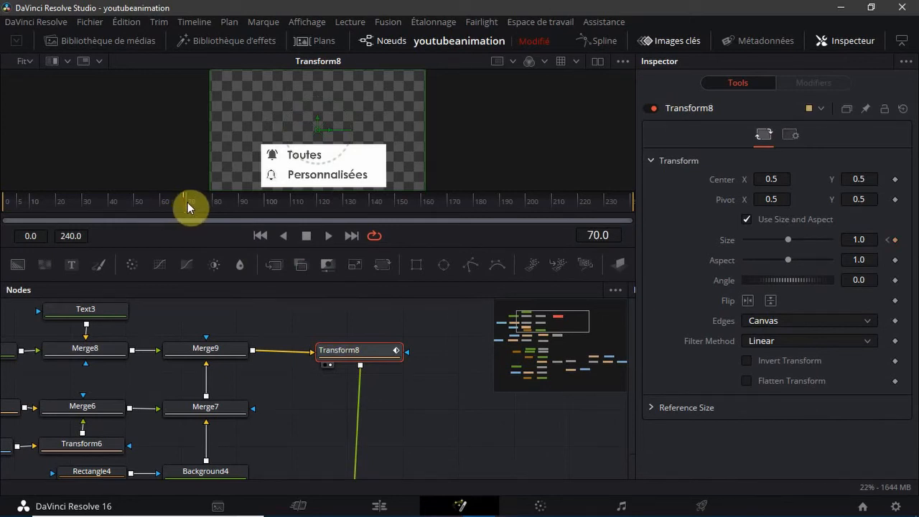
# Select Transform4 beside Merge11 and display it in the viewer
pyautogui.moveTo(561, 319); pyautogui.dragTo(557, 343)
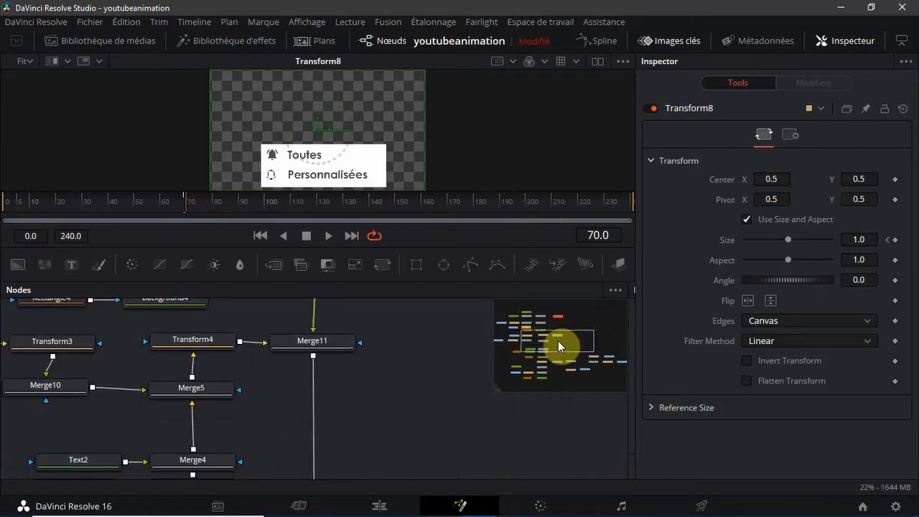
pyautogui.click(194, 337)
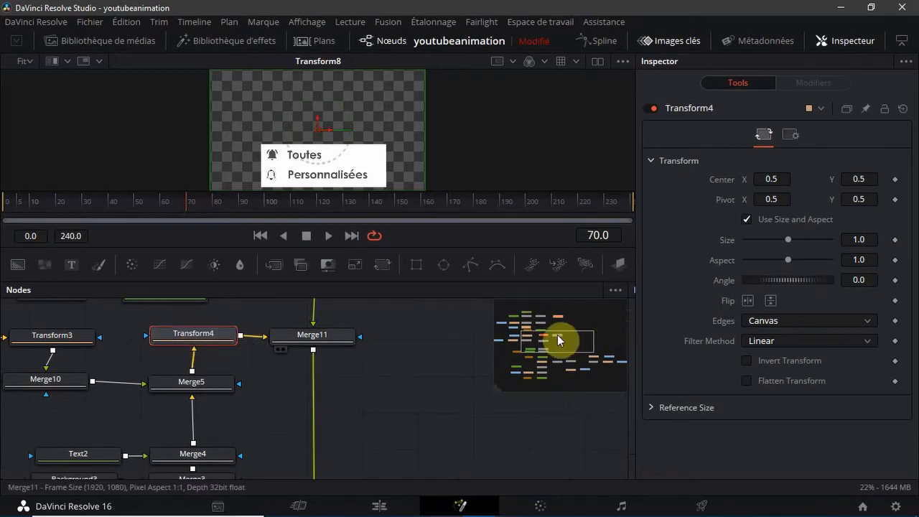
pyautogui.moveTo(557, 334)
pyautogui.mouseDown()
pyautogui.moveTo(554, 318)
pyautogui.moveTo(549, 380)
pyautogui.moveTo(545, 342)
pyautogui.mouseUp()
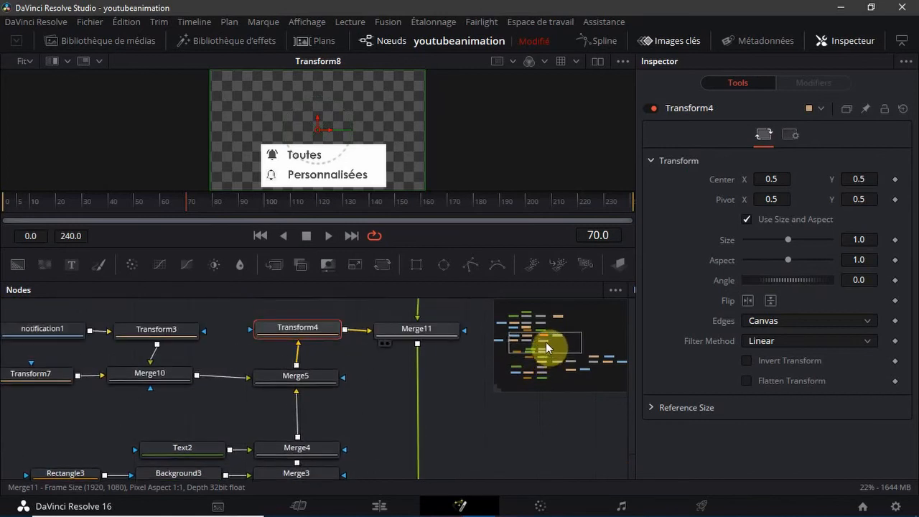
pyautogui.press('1')
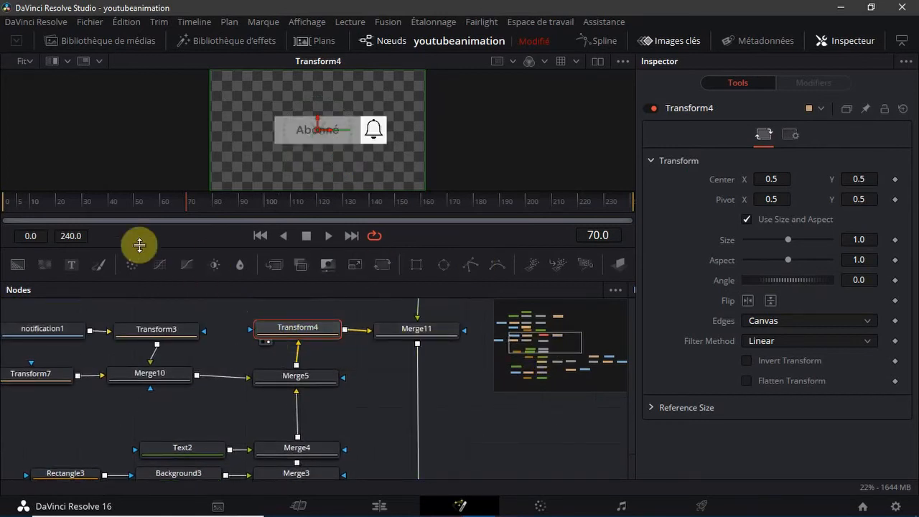
# Keyframe Transform4's Size at 0.0 on frame 69 and at 1.0 on frame 70
pyautogui.click(186, 203)
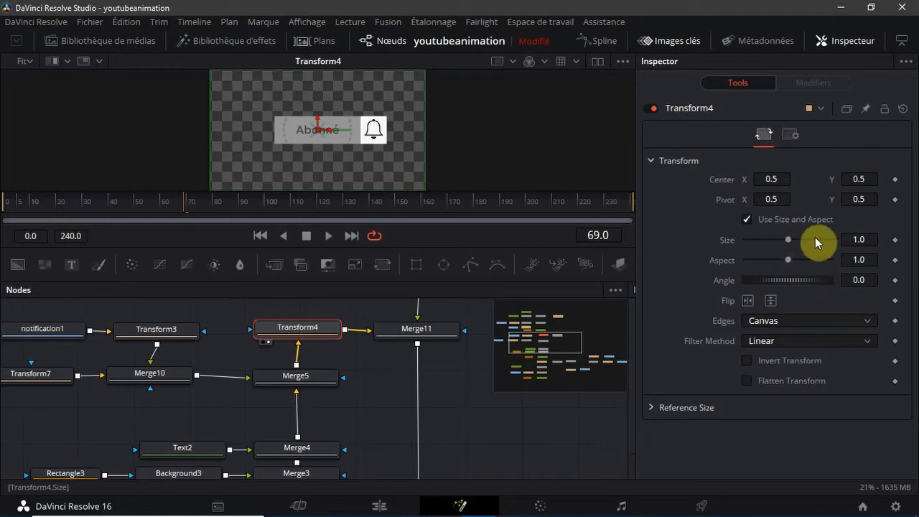
pyautogui.click(894, 241)
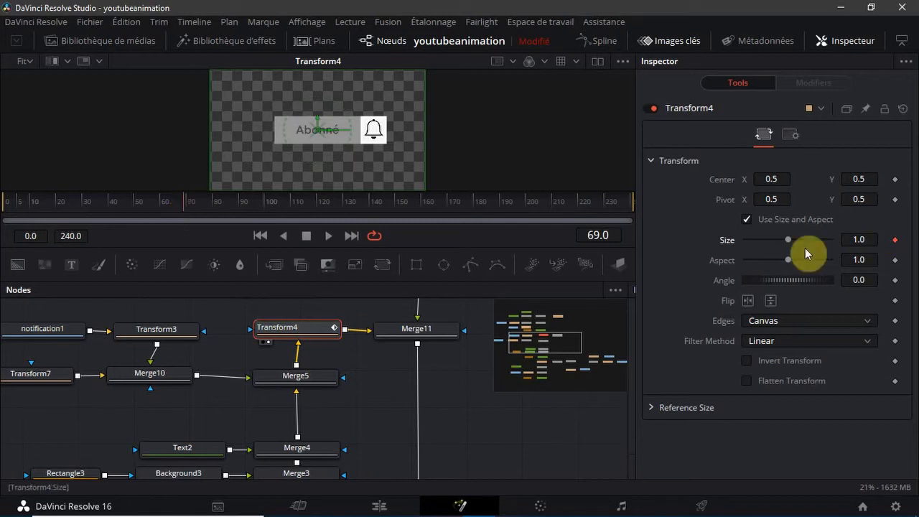
pyautogui.moveTo(789, 246); pyautogui.dragTo(375, 287)
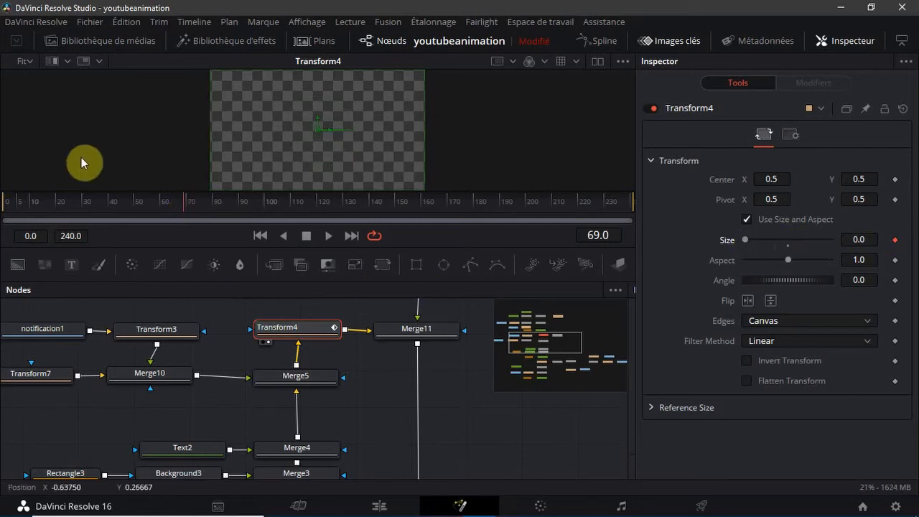
pyautogui.click(190, 206)
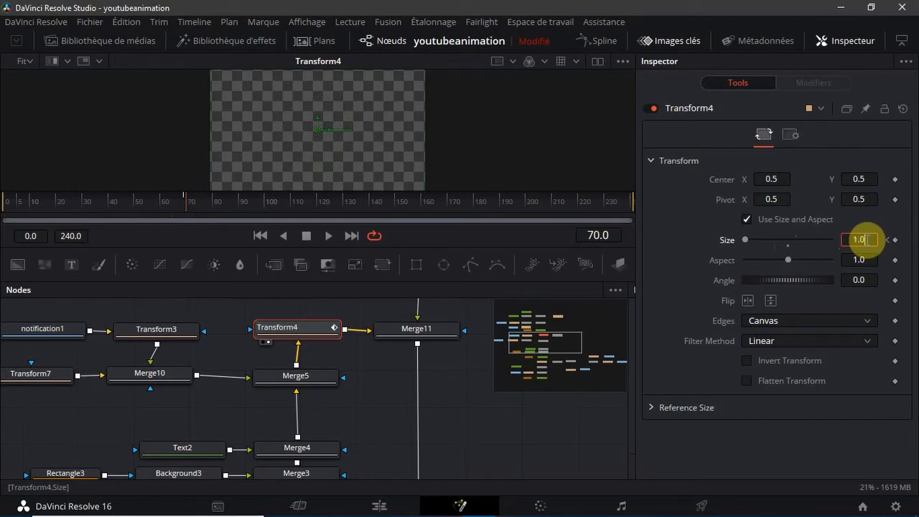
pyautogui.press('Tab')
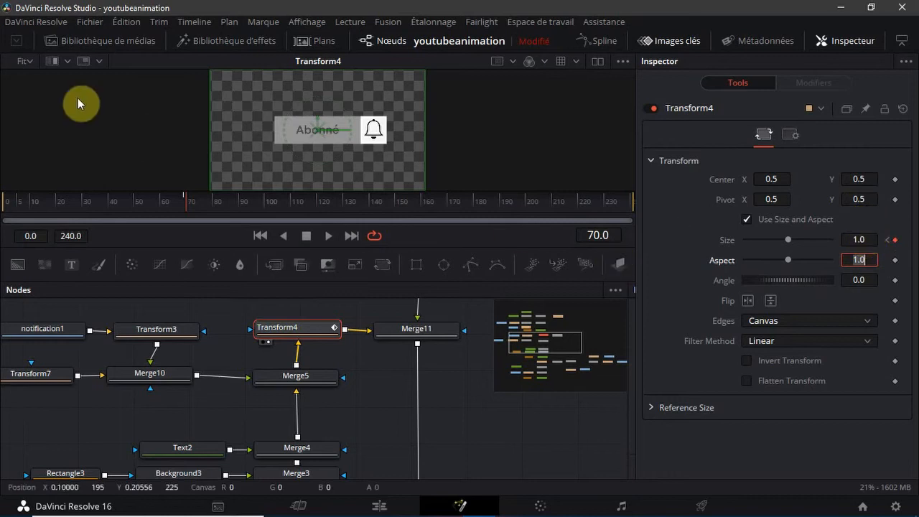
# Go to frame 130 and display Transform8 in the viewer
pyautogui.moveTo(184, 201); pyautogui.dragTo(348, 242)
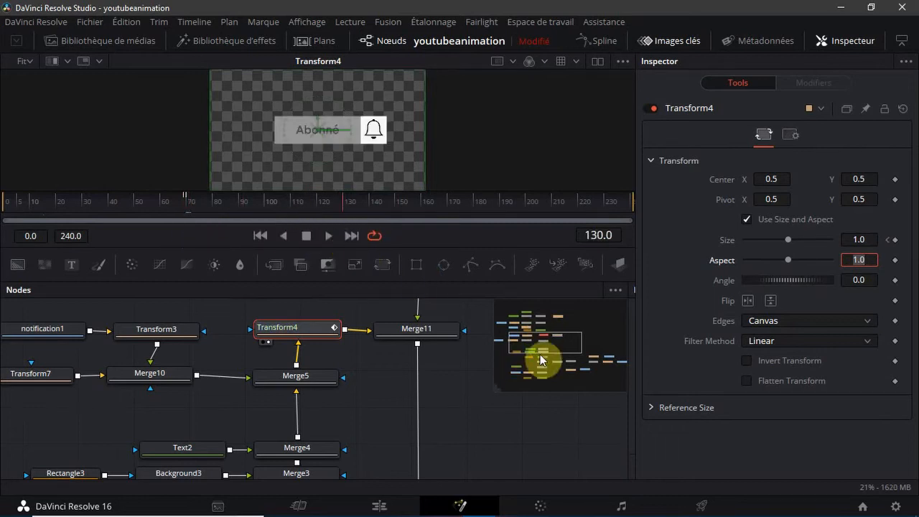
pyautogui.moveTo(539, 331); pyautogui.dragTo(540, 320)
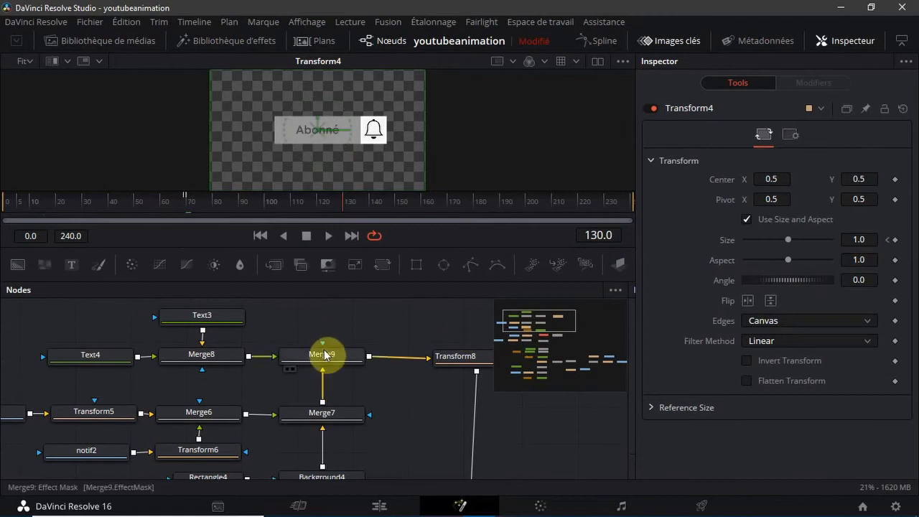
pyautogui.click(445, 358)
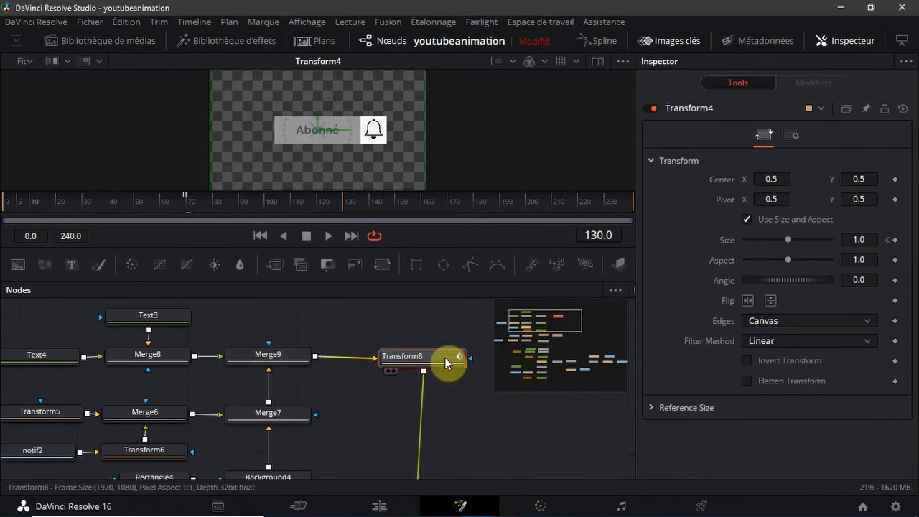
pyautogui.click(388, 371)
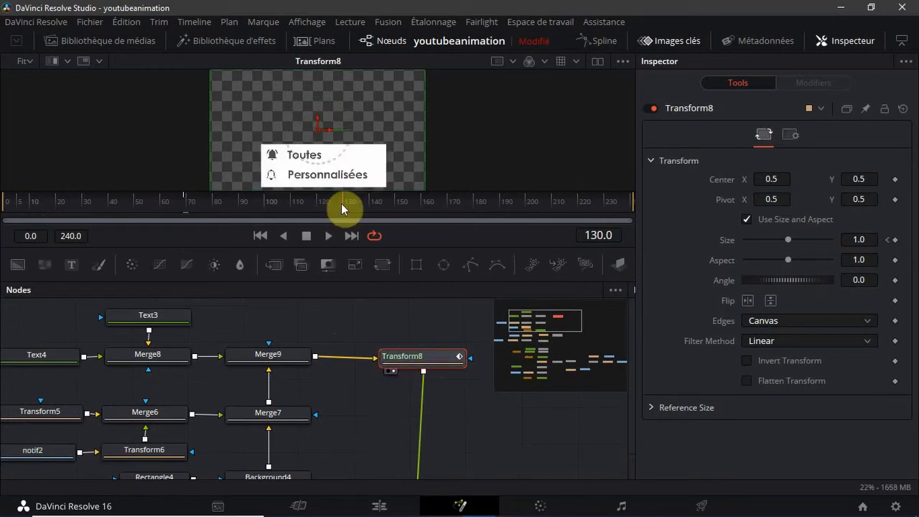
# Keyframe Transform8's Size at 0.0 on frame 129 and at 1.0 on frame 130
pyautogui.click(340, 208)
pyautogui.click(894, 241)
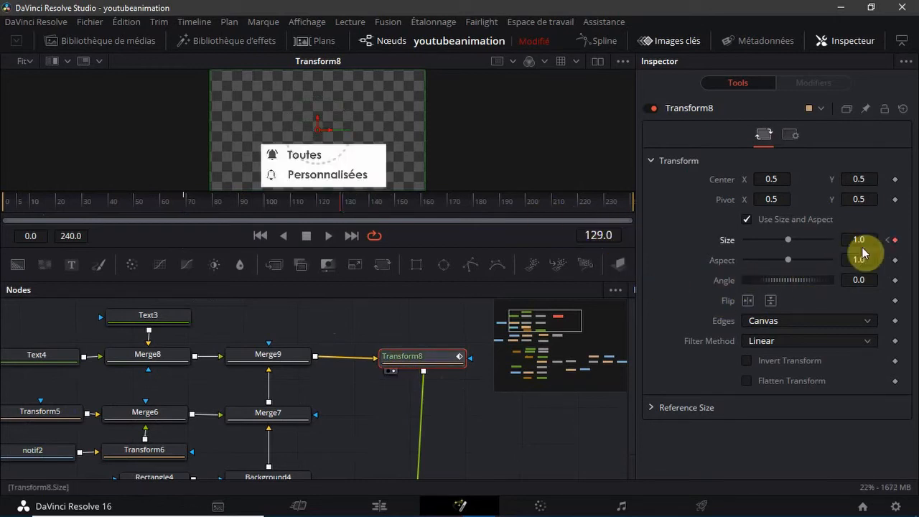
pyautogui.moveTo(754, 244); pyautogui.dragTo(533, 248)
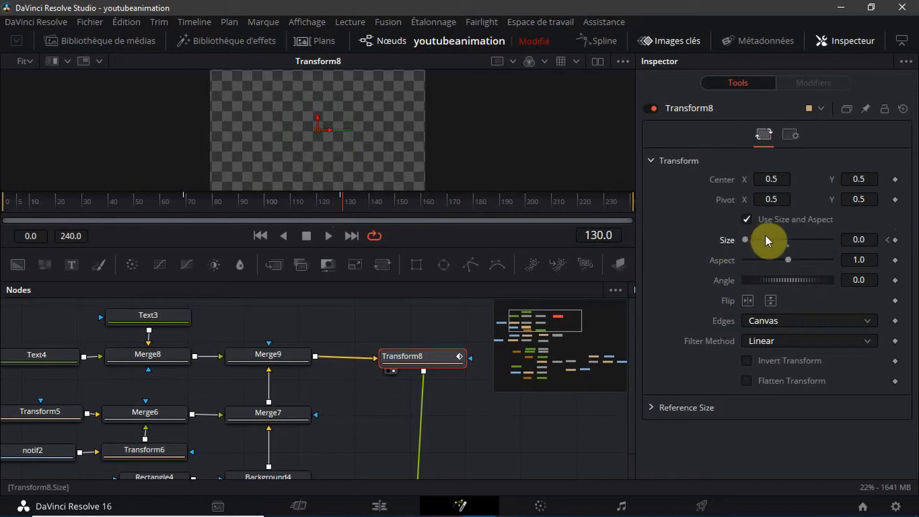
pyautogui.click(789, 245)
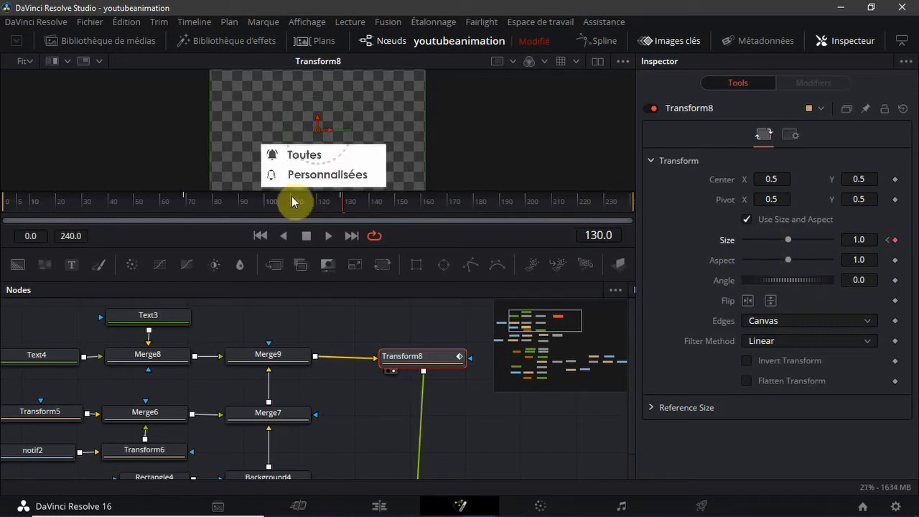
# Remove Transform8's Size keyframe at frame 69 and scrub the timeline to check when the notification menu appears
pyautogui.click(182, 201)
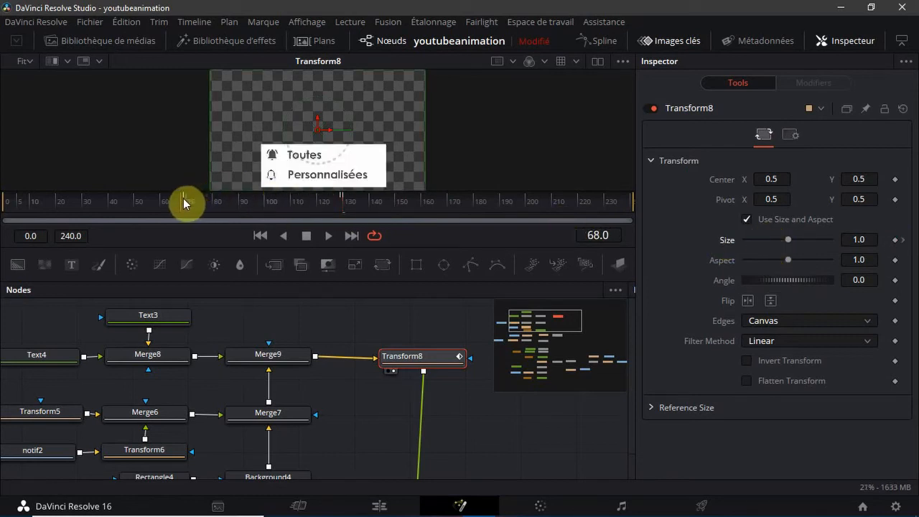
pyautogui.click(187, 204)
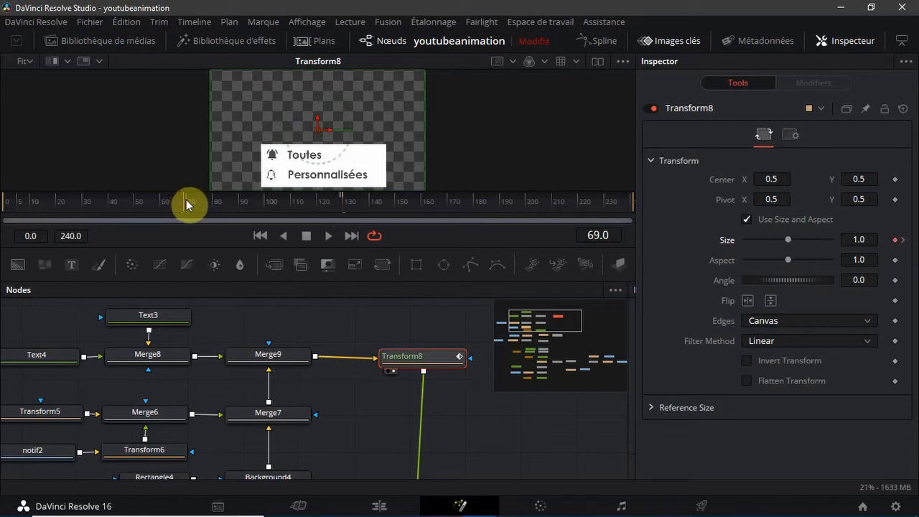
pyautogui.click(894, 242)
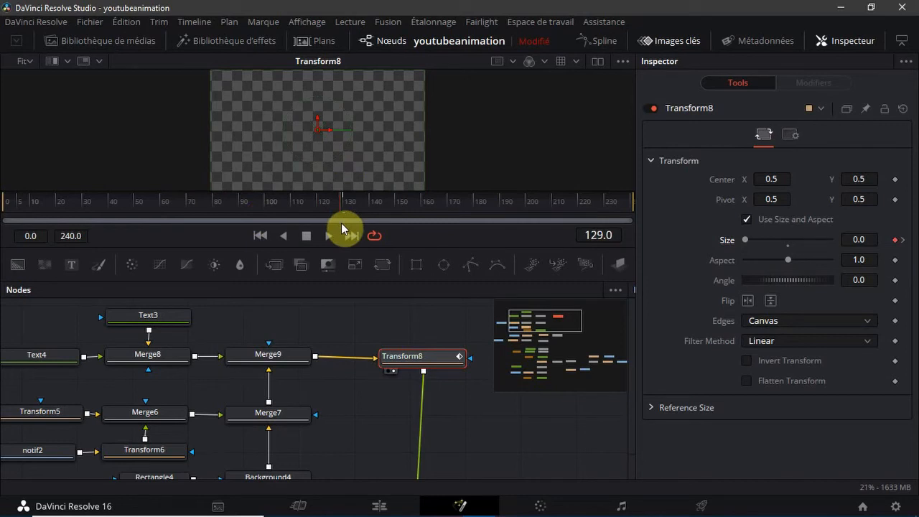
pyautogui.moveTo(341, 223); pyautogui.dragTo(347, 223)
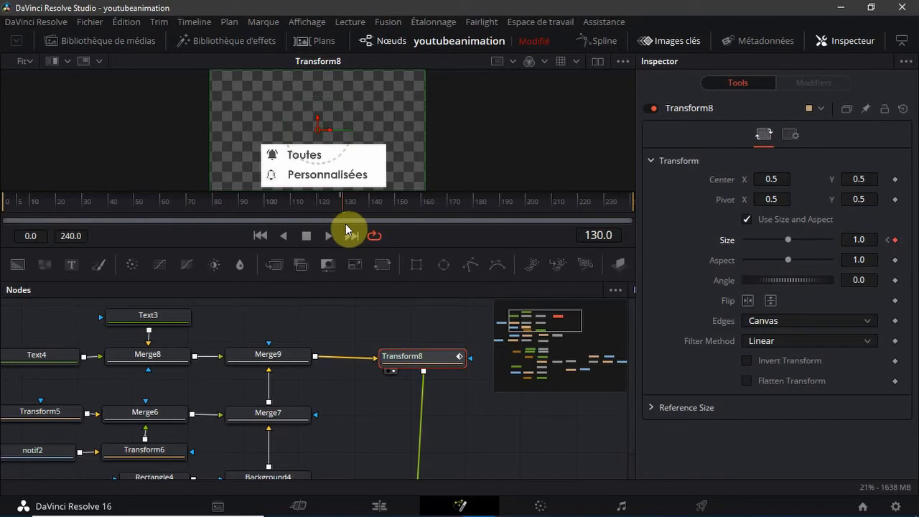
pyautogui.moveTo(345, 223); pyautogui.dragTo(1, 260)
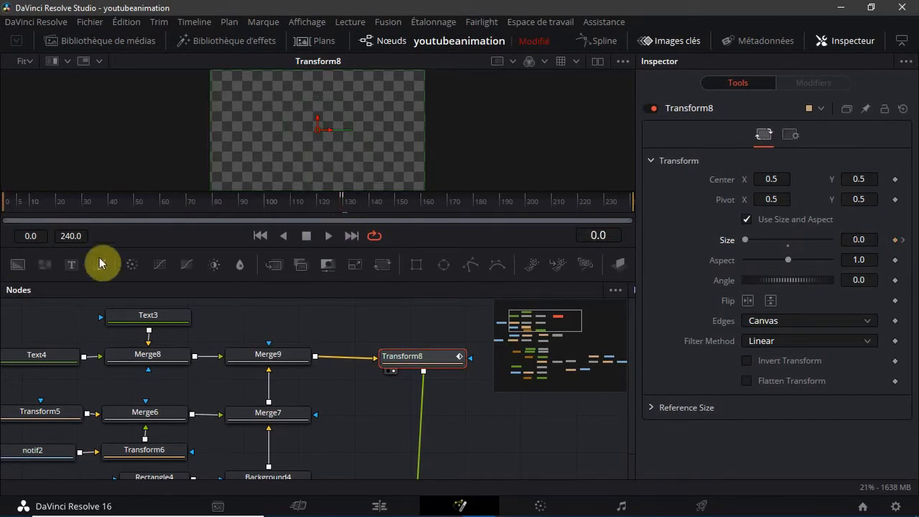
pyautogui.moveTo(99, 258); pyautogui.dragTo(496, 288)
pyautogui.moveTo(432, 312); pyautogui.dragTo(56, 292)
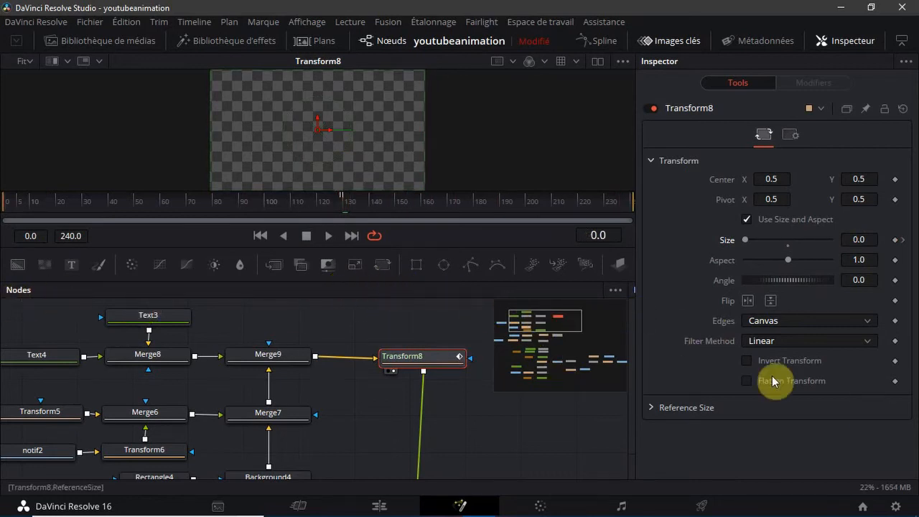
# Display Merge14 in the viewer and scrub from the start of the timeline to frame 69
pyautogui.moveTo(544, 342); pyautogui.dragTo(557, 357)
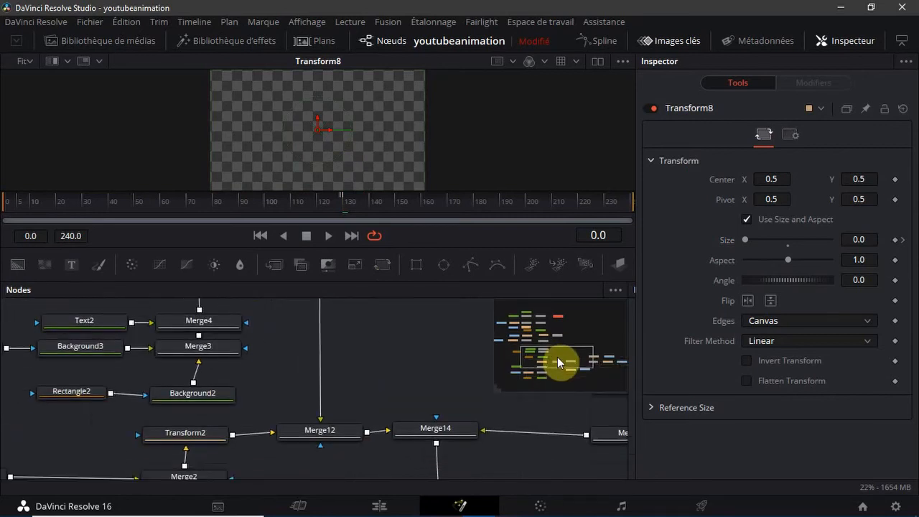
pyautogui.click(403, 444)
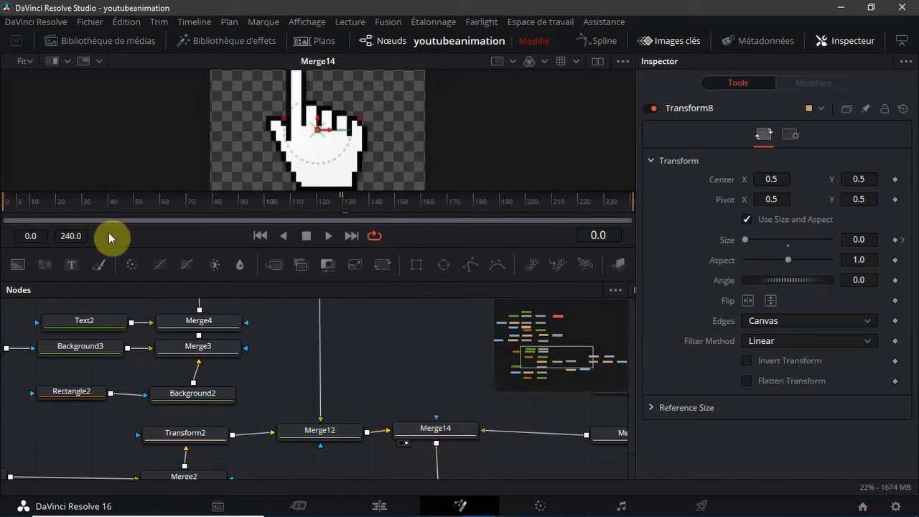
pyautogui.click(9, 210)
pyautogui.moveTo(9, 210); pyautogui.dragTo(184, 229)
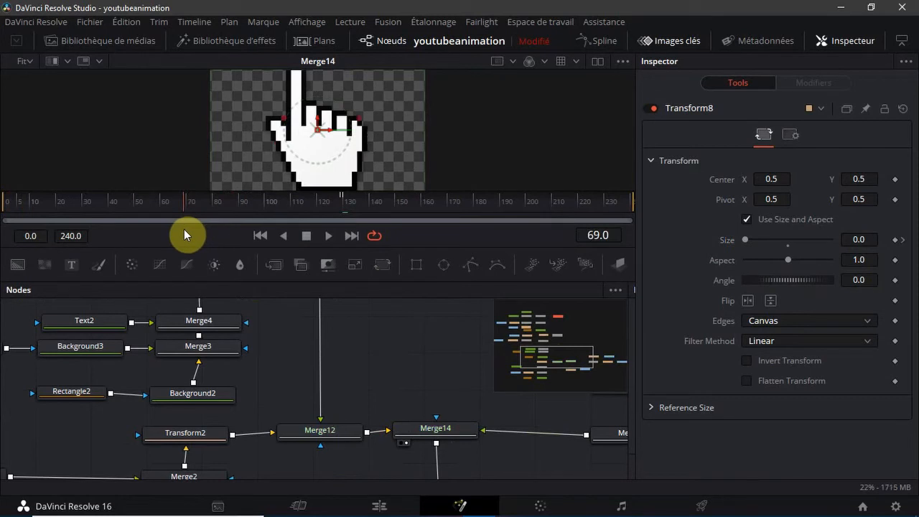
# Keyframe Transform2's Size at 1.0 on frame 69 and at 0.0 on frame 70
pyautogui.click(204, 445)
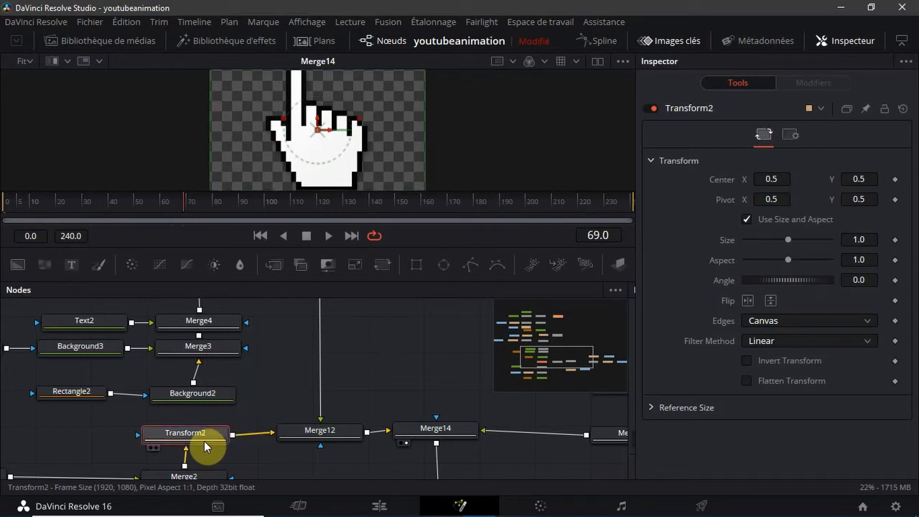
pyautogui.click(894, 240)
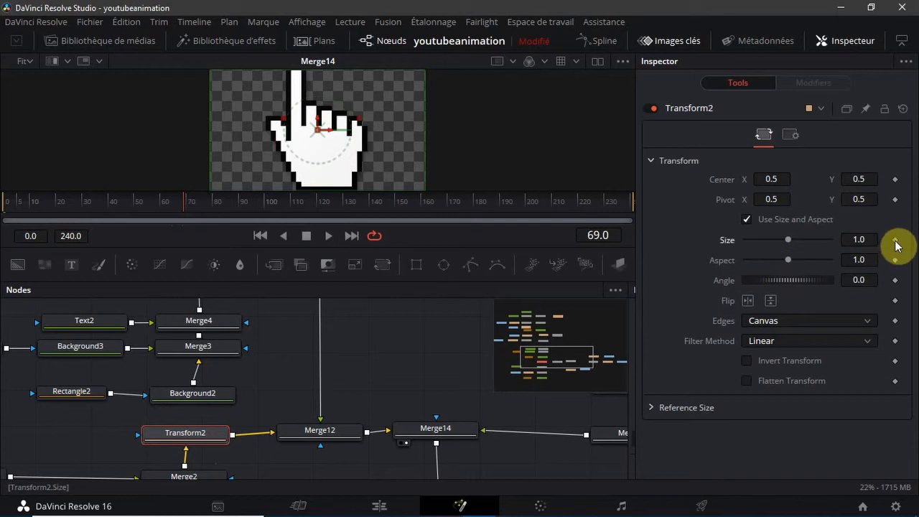
pyautogui.click(187, 203)
pyautogui.moveTo(787, 240); pyautogui.dragTo(142, 202)
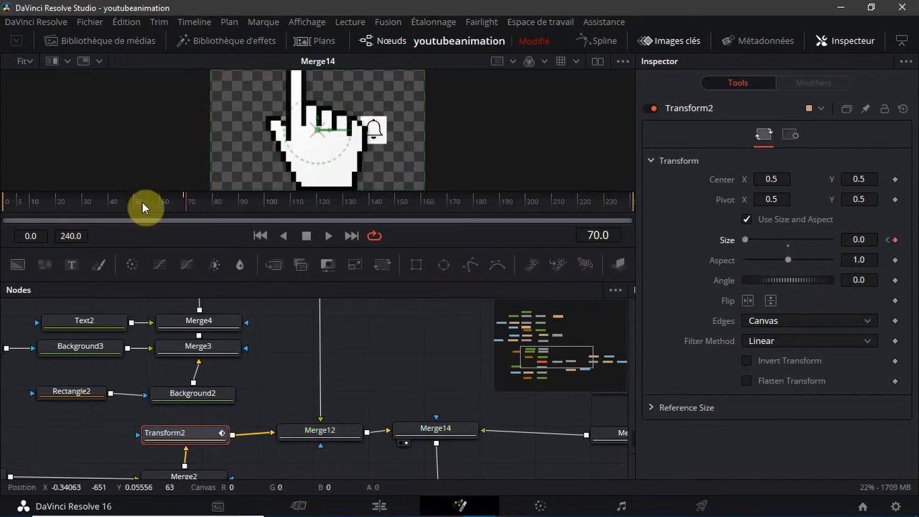
pyautogui.click(185, 202)
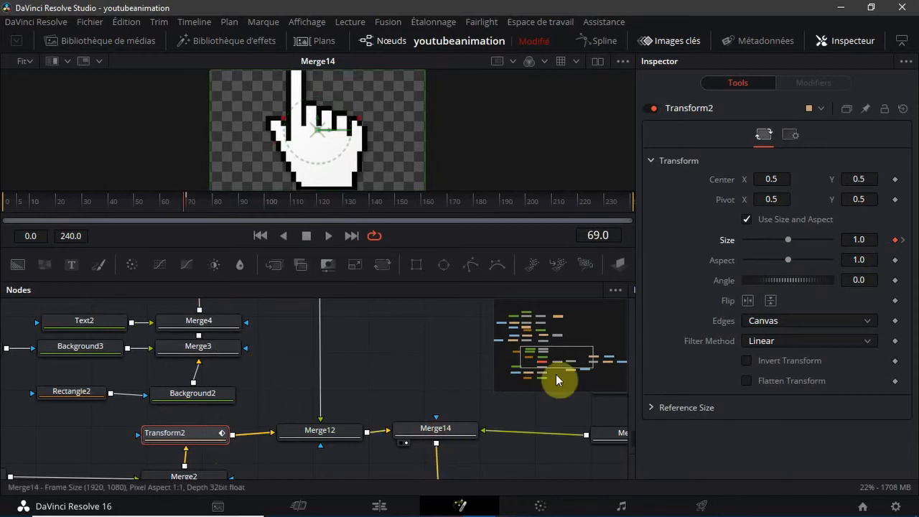
# Return to frame 0, display Transform10 beside cursor2 in the viewer, and reduce its Size to 0.0
pyautogui.moveTo(578, 354); pyautogui.dragTo(606, 363)
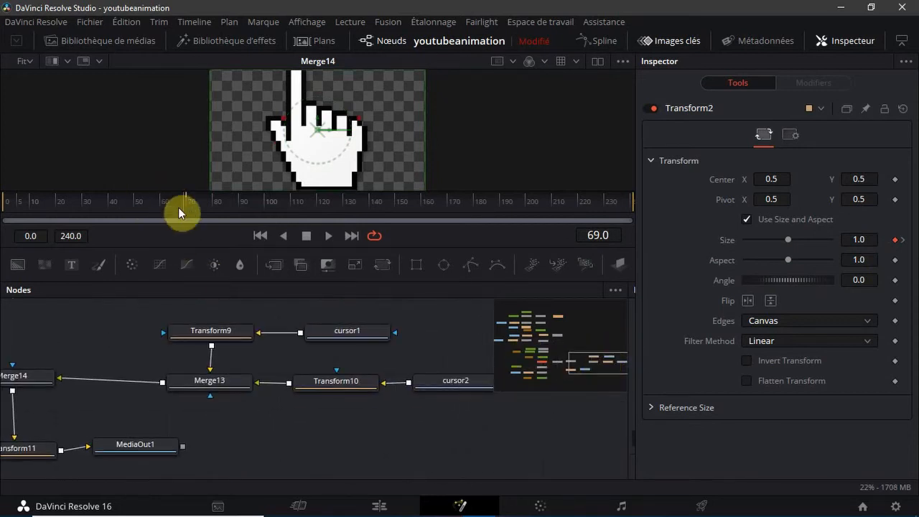
pyautogui.moveTo(180, 208); pyautogui.dragTo(2, 226)
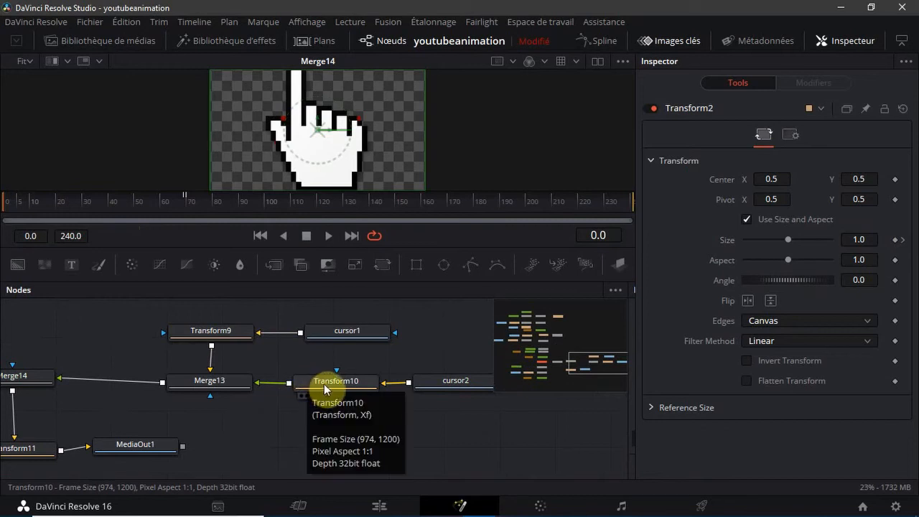
pyautogui.click(324, 383)
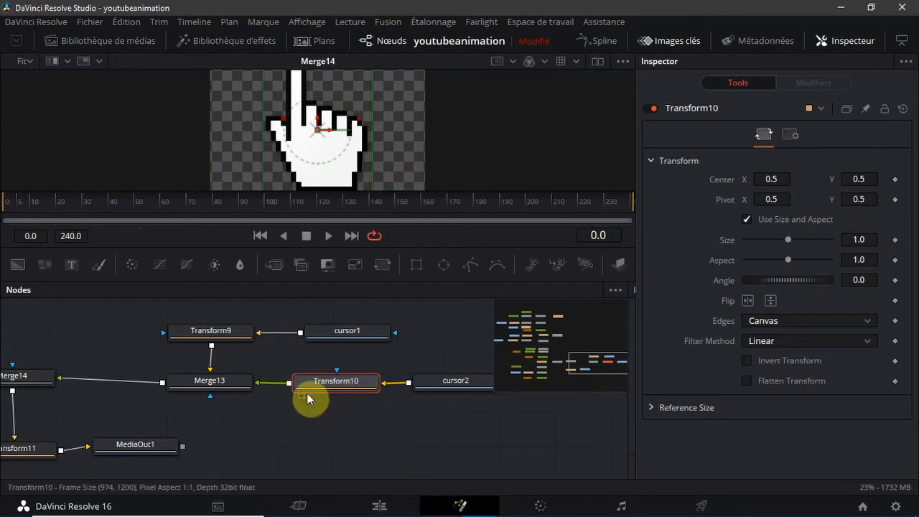
pyautogui.click(304, 395)
pyautogui.click(306, 393)
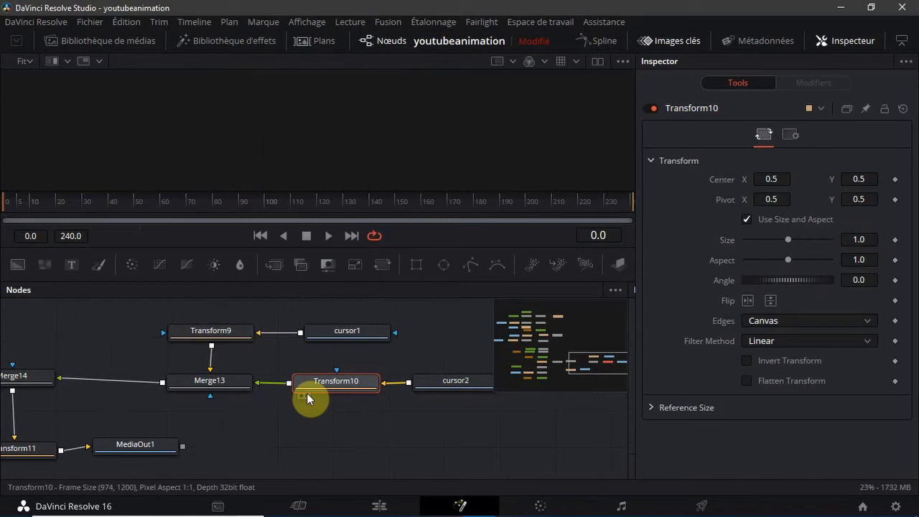
pyautogui.click(306, 392)
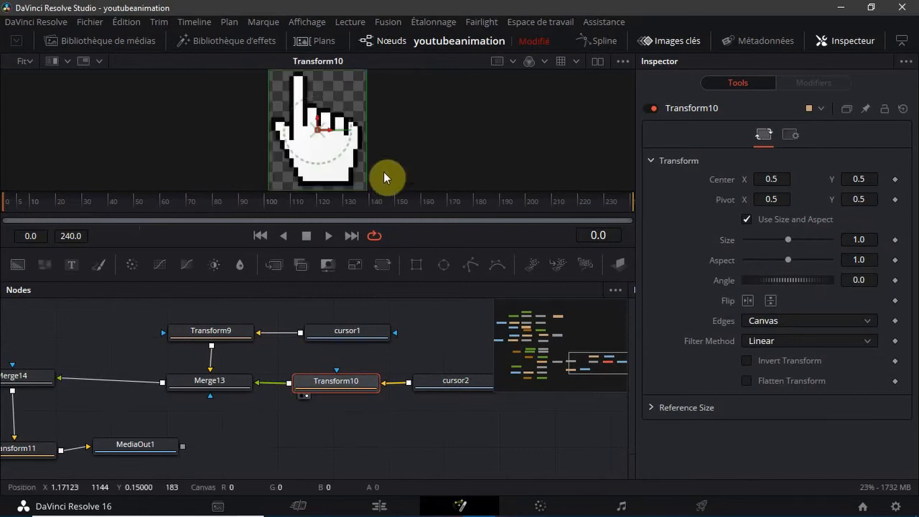
pyautogui.moveTo(366, 170); pyautogui.dragTo(319, 137)
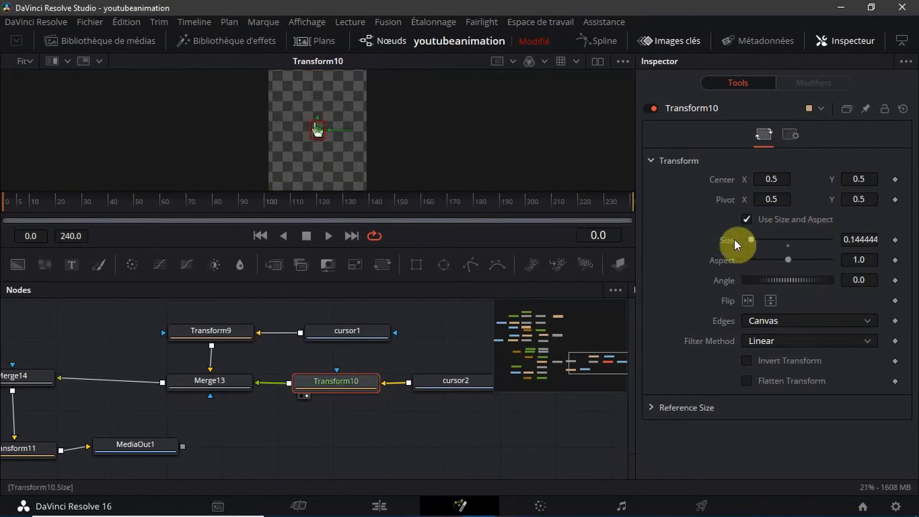
pyautogui.moveTo(730, 248); pyautogui.dragTo(699, 256)
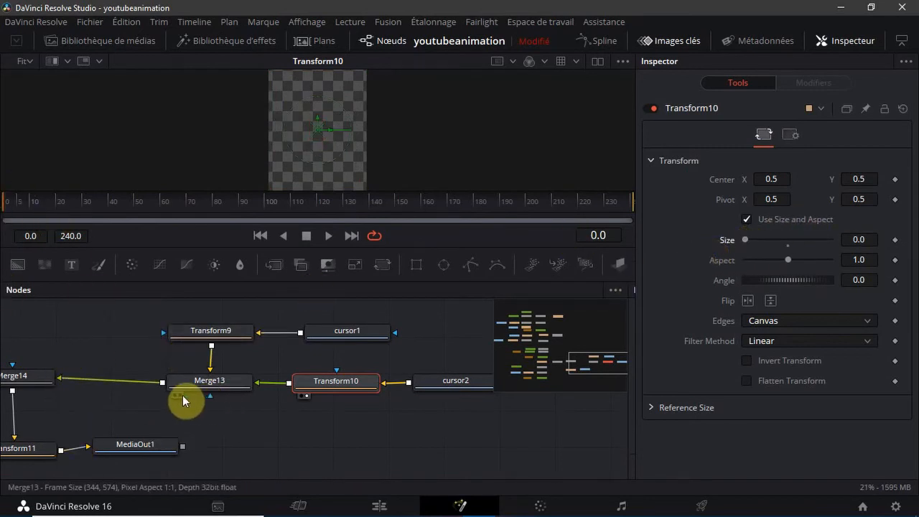
# Display Merge14 in the viewer and set the Size of Transform9, the arrow cursor's transform, to 0.25
pyautogui.click(11, 383)
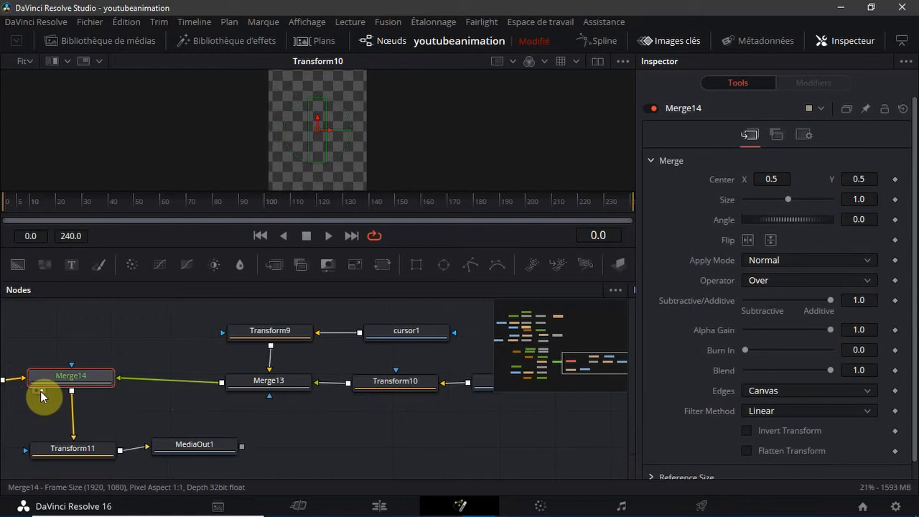
pyautogui.click(39, 391)
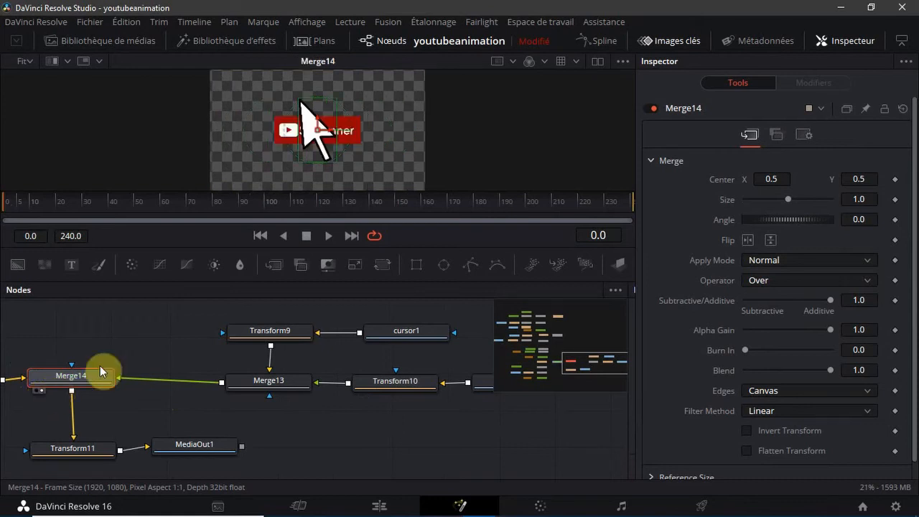
pyautogui.click(291, 332)
pyautogui.moveTo(317, 163); pyautogui.dragTo(318, 165)
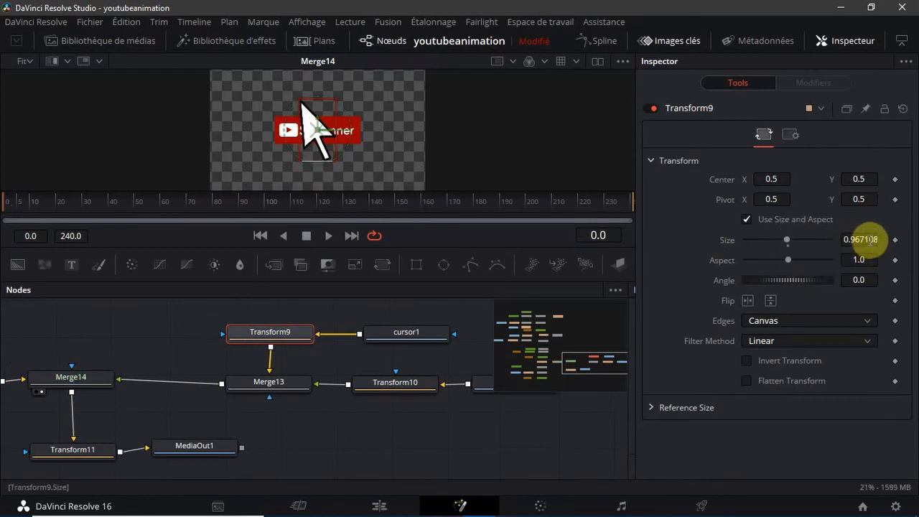
pyautogui.click(868, 239)
pyautogui.doubleClick(870, 240)
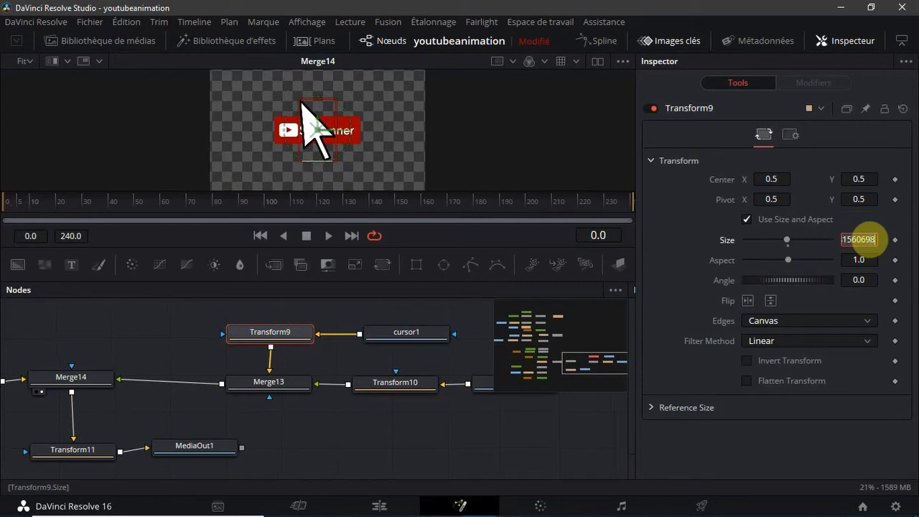
pyautogui.write('0.25')
pyautogui.press('Tab')
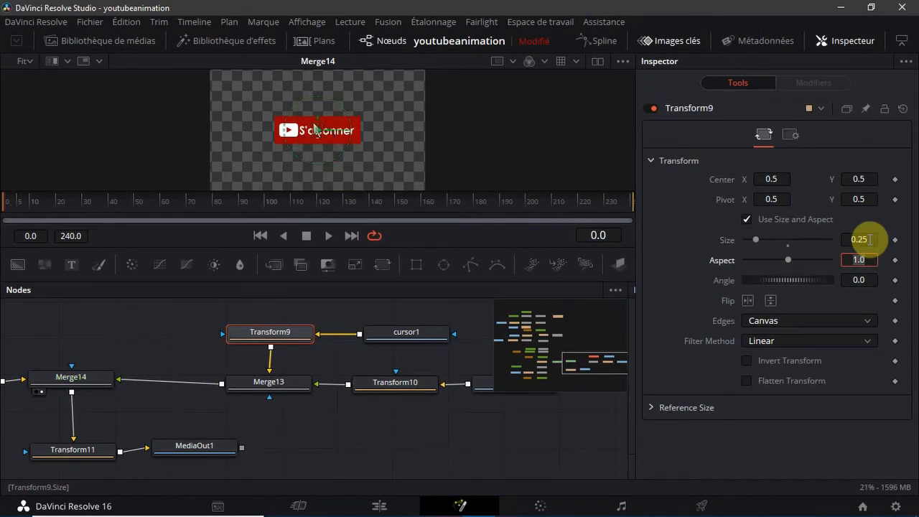
pyautogui.click(869, 239)
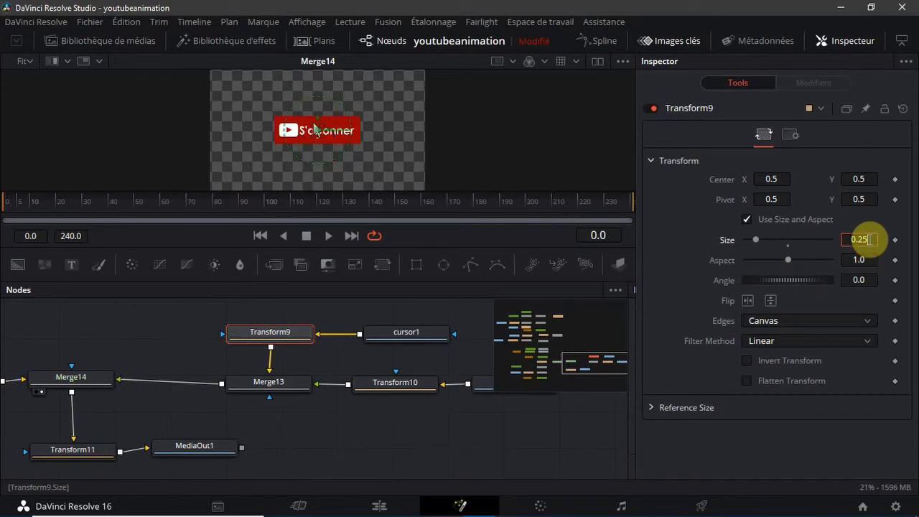
pyautogui.click(361, 183)
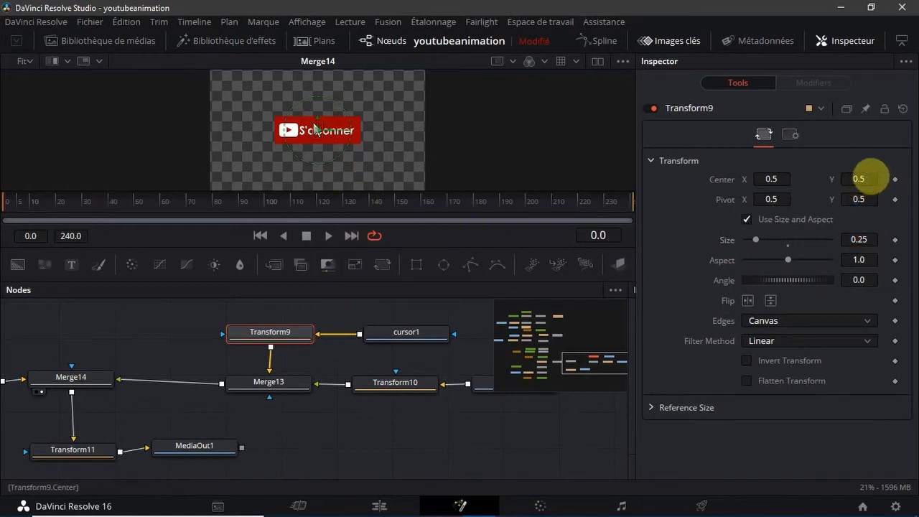
# Try a Center Y of 0.25 on Transform9 to lower the arrow cursor
pyautogui.moveTo(866, 179); pyautogui.dragTo(873, 178)
pyautogui.click(873, 179)
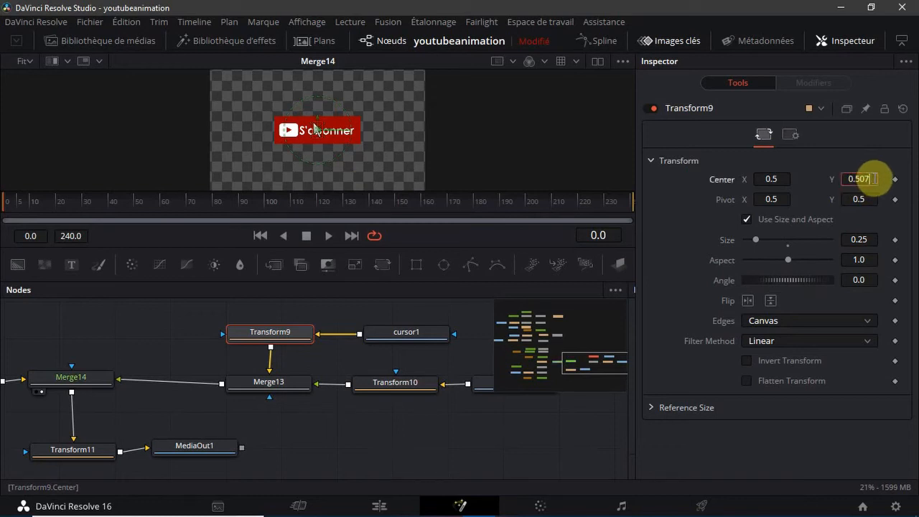
pyautogui.press('BackSpace')
pyautogui.press('BackSpace')
pyautogui.write('25')
pyautogui.press('Tab')
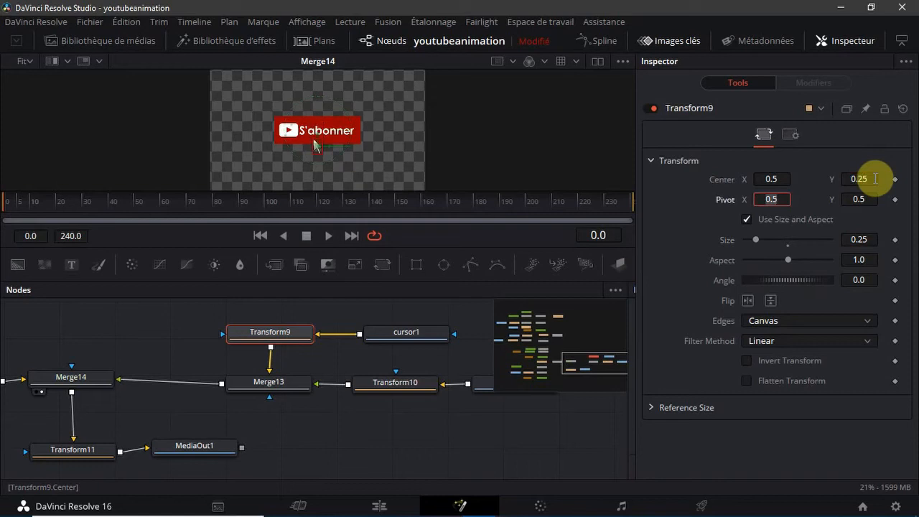
# Set Transform9's Center Y to -0.5 and keyframe its Center on frame 0
pyautogui.click(874, 179)
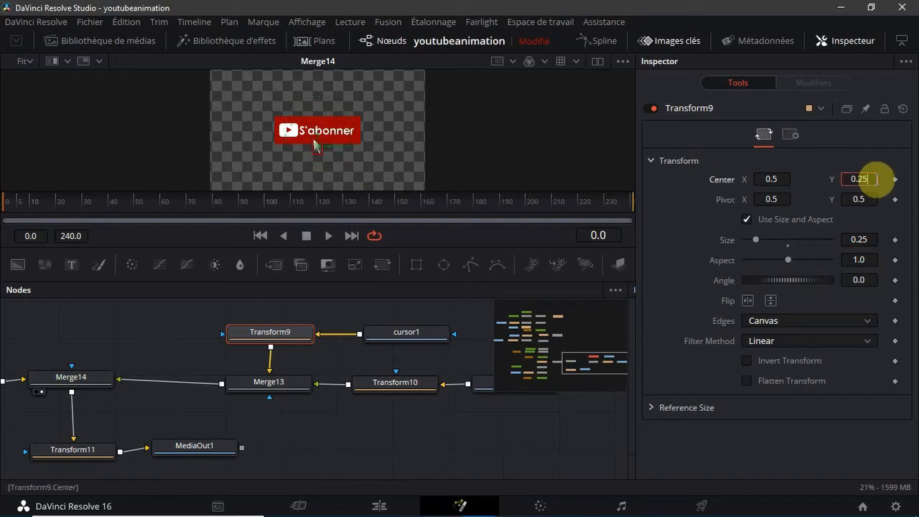
pyautogui.press('BackSpace')
pyautogui.press('BackSpace')
pyautogui.write('-0.5')
pyautogui.press('Tab')
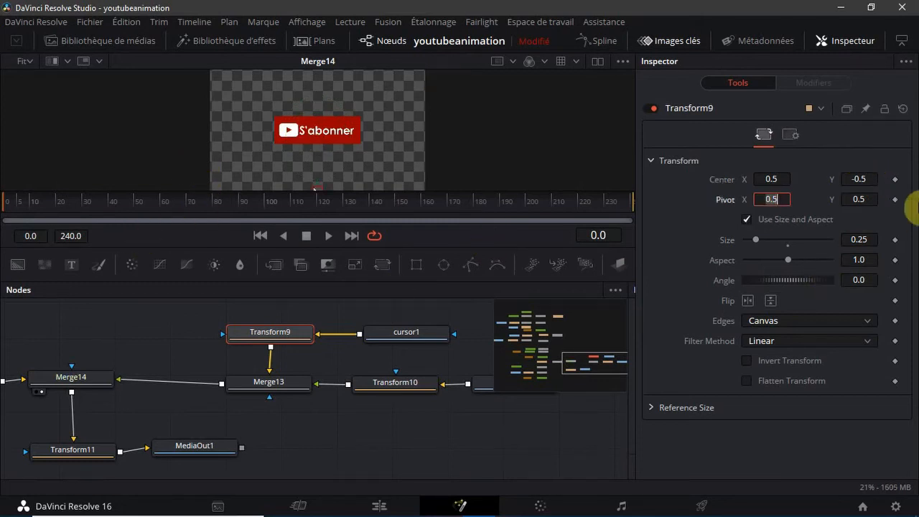
pyautogui.click(894, 179)
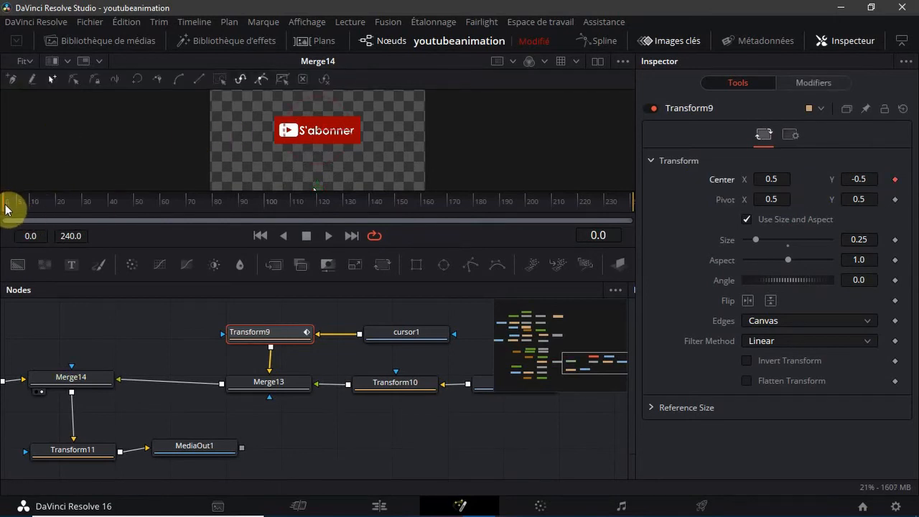
# Move to frame 40 and set Transform9's Center Y to 0.4
pyautogui.moveTo(9, 205); pyautogui.dragTo(95, 215)
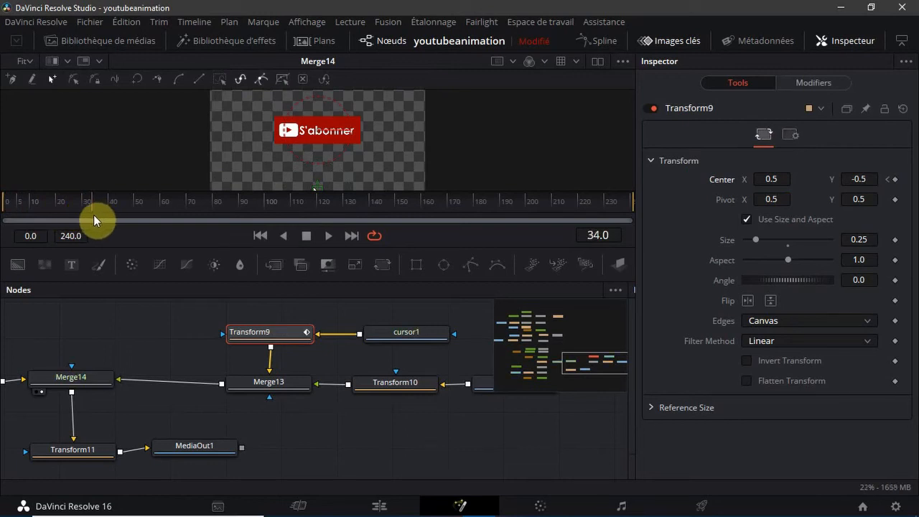
pyautogui.moveTo(92, 212); pyautogui.dragTo(112, 212)
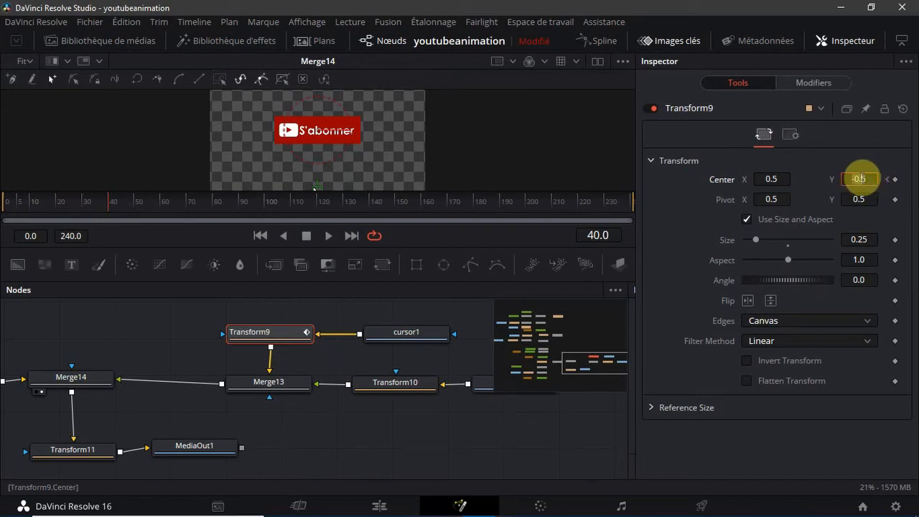
pyautogui.click(871, 178)
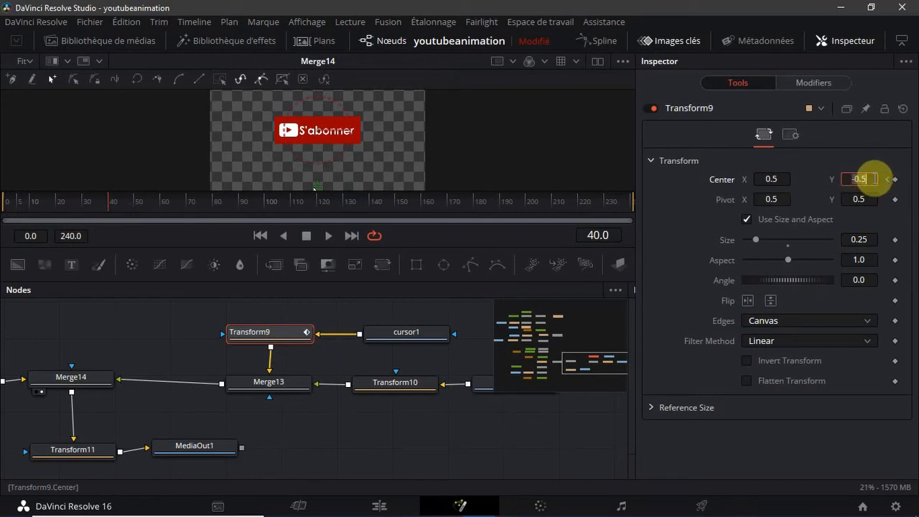
pyautogui.press('BackSpace')
pyautogui.write('0.4')
pyautogui.press('Tab')
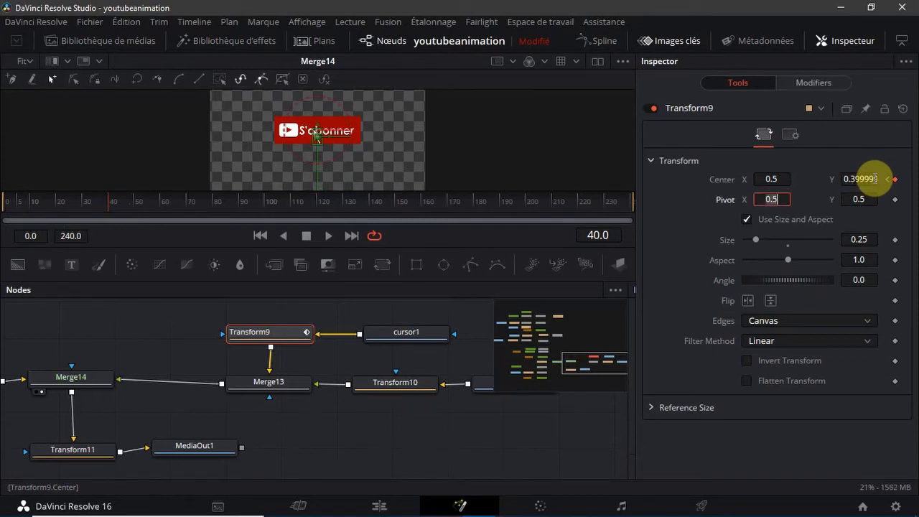
# Try Center Y values of 0.3 and 0.25 for Transform9 on frame 40
pyautogui.click(871, 179)
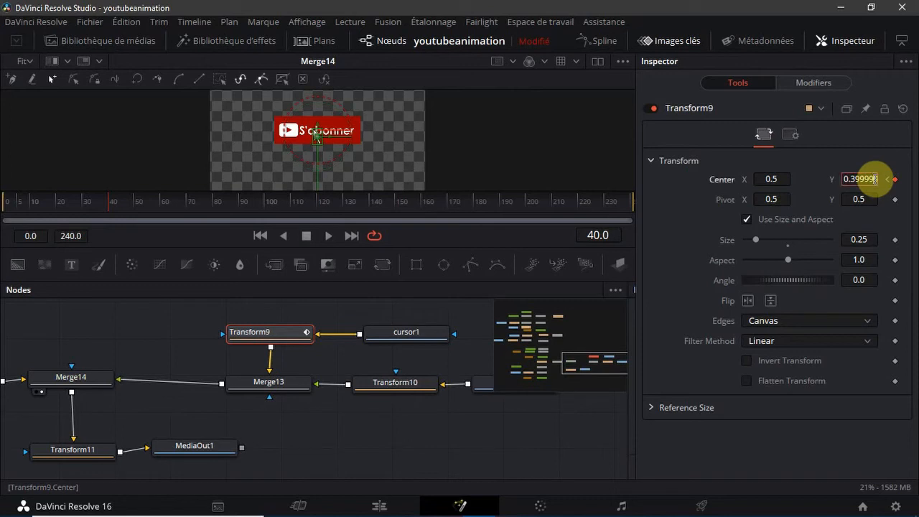
pyautogui.doubleClick(872, 179)
pyautogui.press('BackSpace')
pyautogui.write('0.3')
pyautogui.press('Tab')
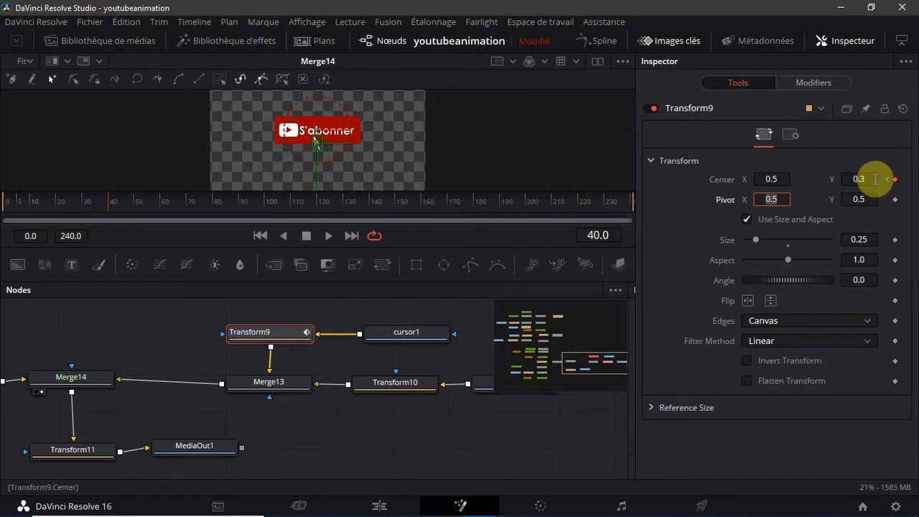
pyautogui.click(875, 178)
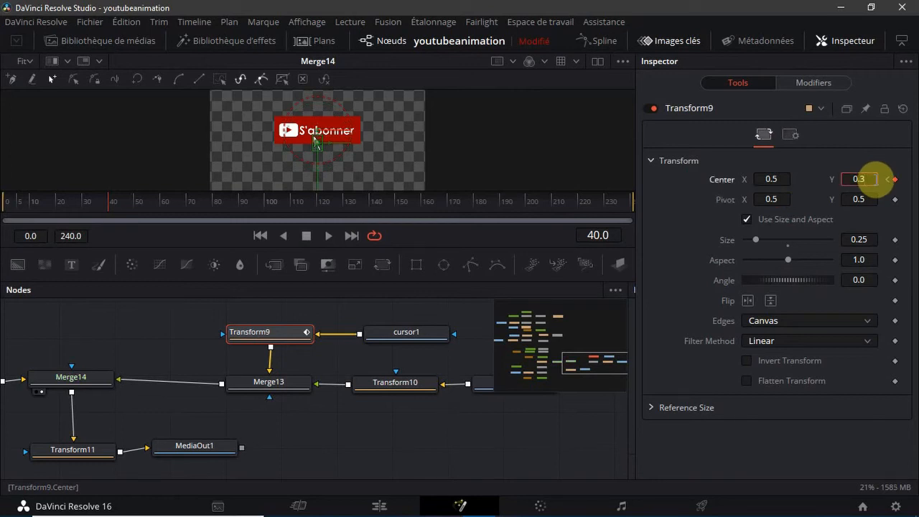
pyautogui.press('BackSpace')
pyautogui.write('25')
pyautogui.press('Tab')
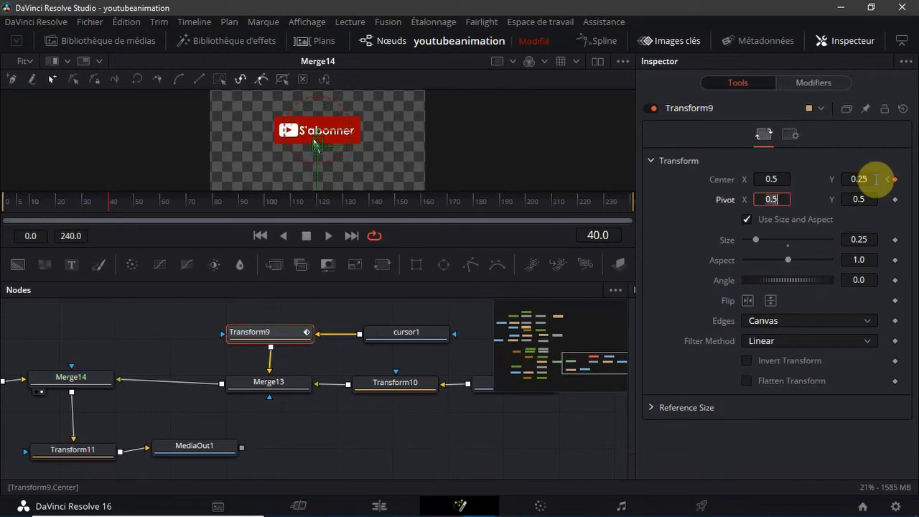
# Set Transform9's Center Y to 0.22 on frame 40
pyautogui.click(876, 179)
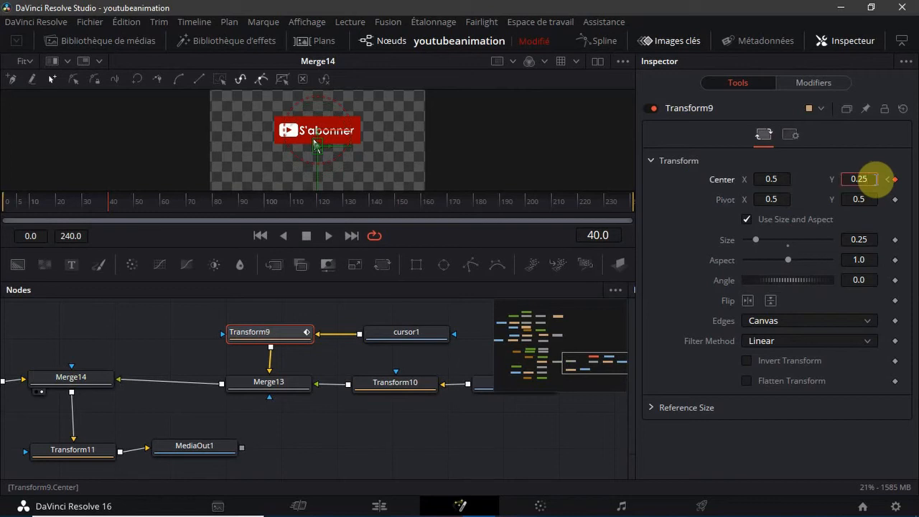
pyautogui.press('BackSpace')
pyautogui.write('2')
pyautogui.press('Tab')
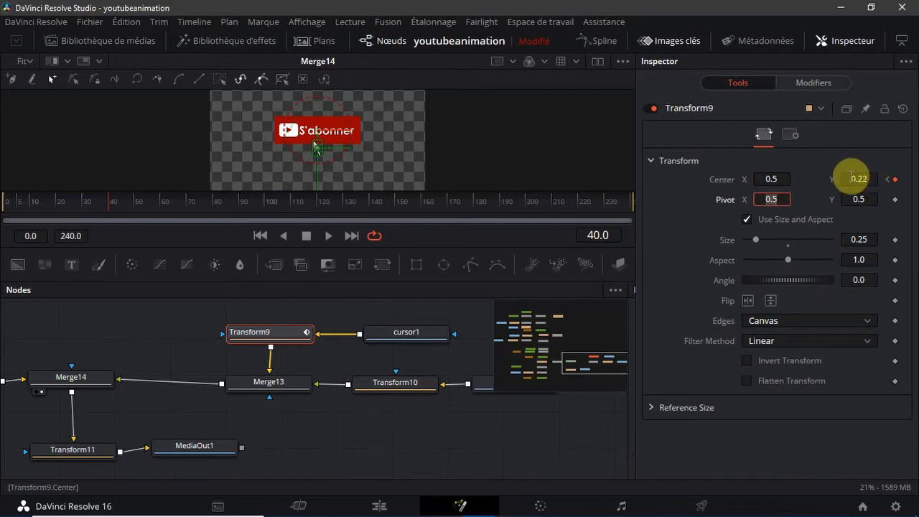
# Keyframe Transform9's Size at 0.25 on frame 40 and at 0.0 on frame 41
pyautogui.click(106, 198)
pyautogui.press('Right')
pyautogui.press('Right')
pyautogui.press('Right')
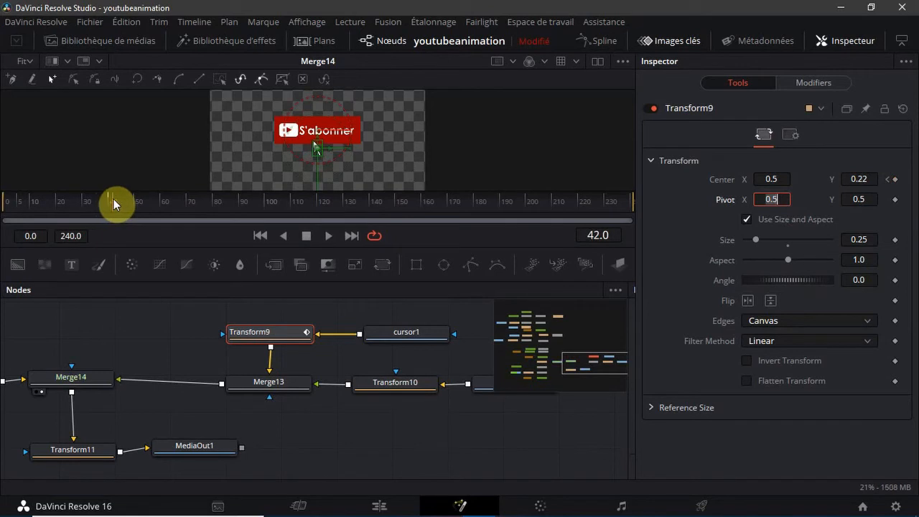
pyautogui.press('Left')
pyautogui.press('Left')
pyautogui.press('Left')
pyautogui.press('Right')
pyautogui.press('Right')
pyautogui.press('Right')
pyautogui.press('Left')
pyautogui.click(894, 243)
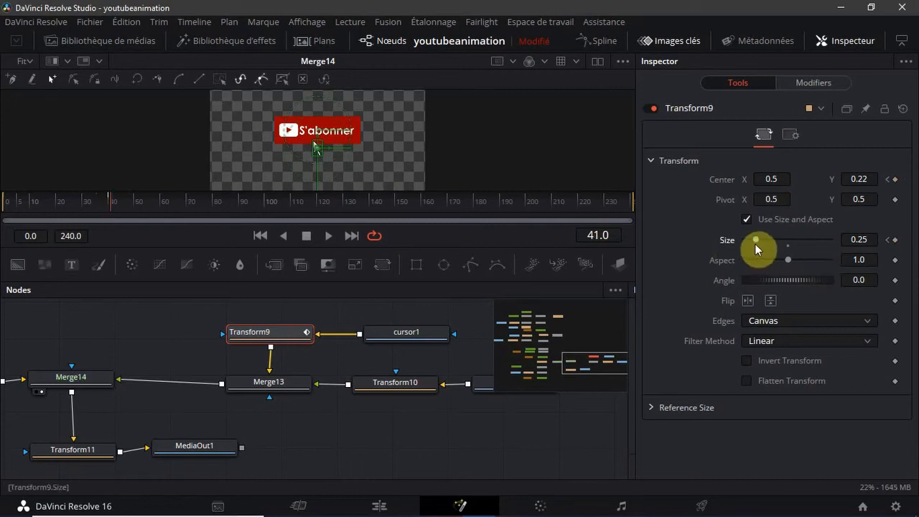
pyautogui.moveTo(754, 243); pyautogui.dragTo(715, 237)
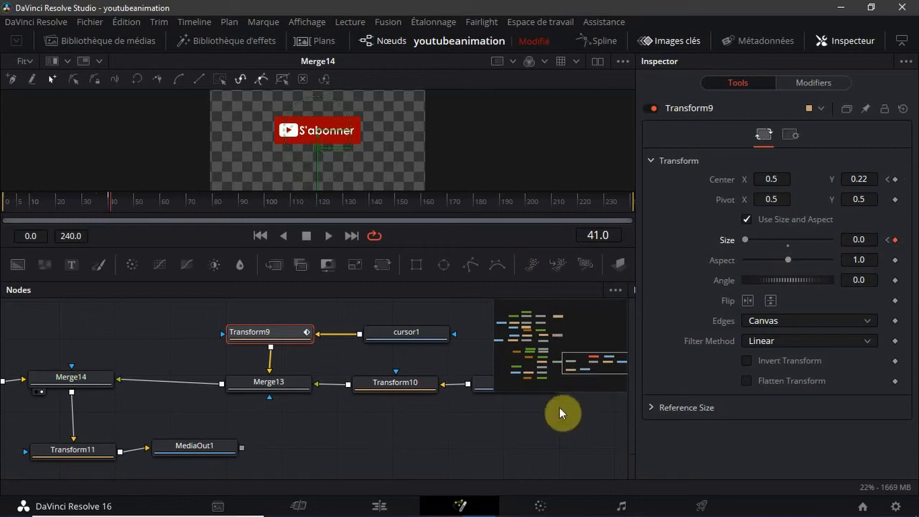
# Go back to frame 40 and keyframe Transform10's Size at 0.0
pyautogui.click(399, 391)
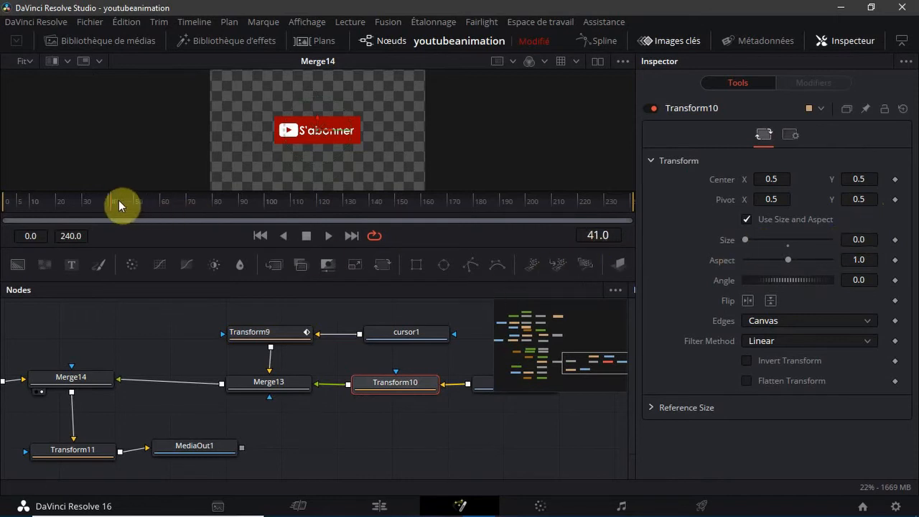
pyautogui.moveTo(108, 204); pyautogui.dragTo(107, 204)
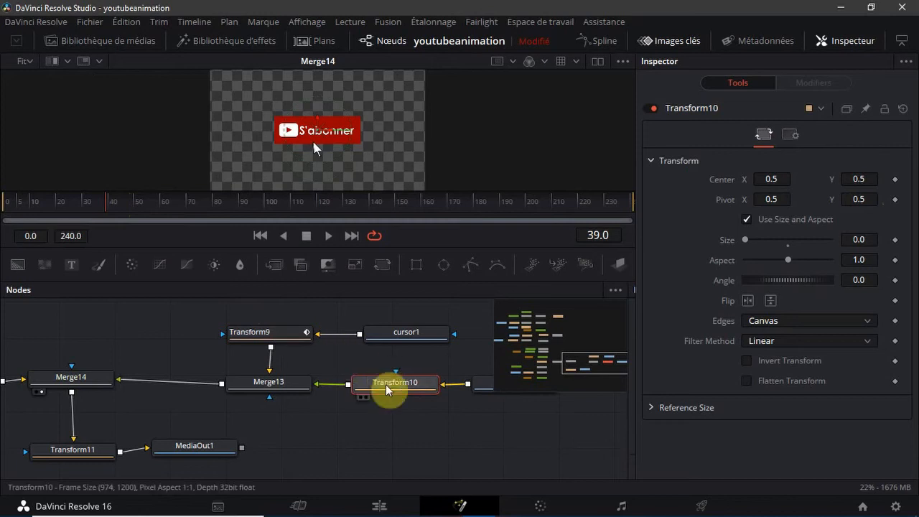
pyautogui.click(267, 332)
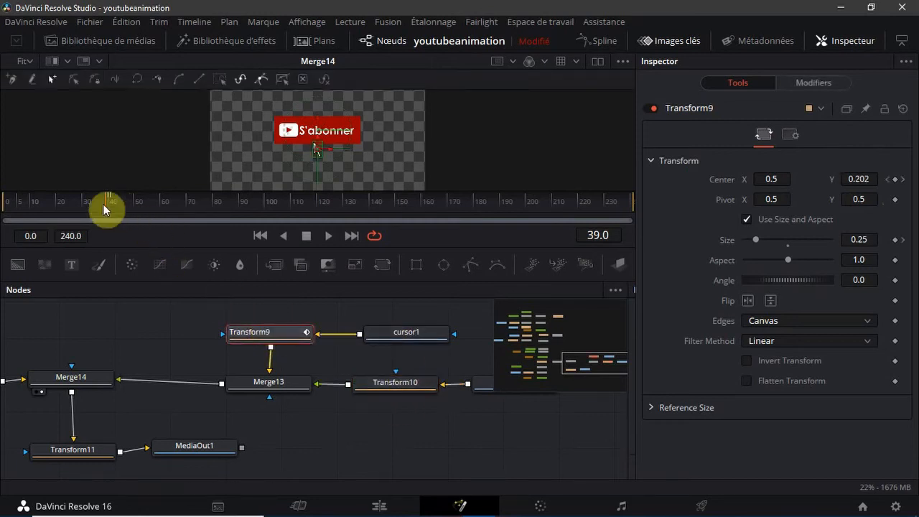
pyautogui.moveTo(103, 204); pyautogui.dragTo(110, 206)
pyautogui.click(406, 390)
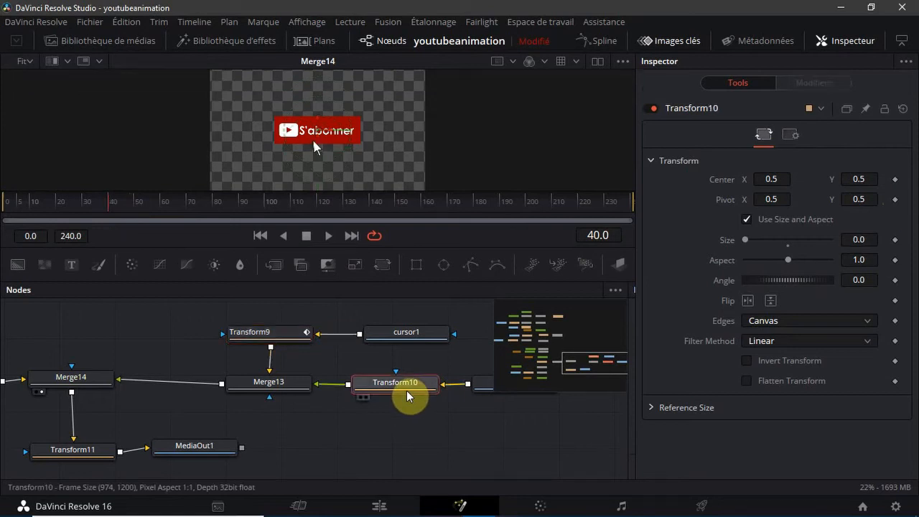
pyautogui.click(895, 240)
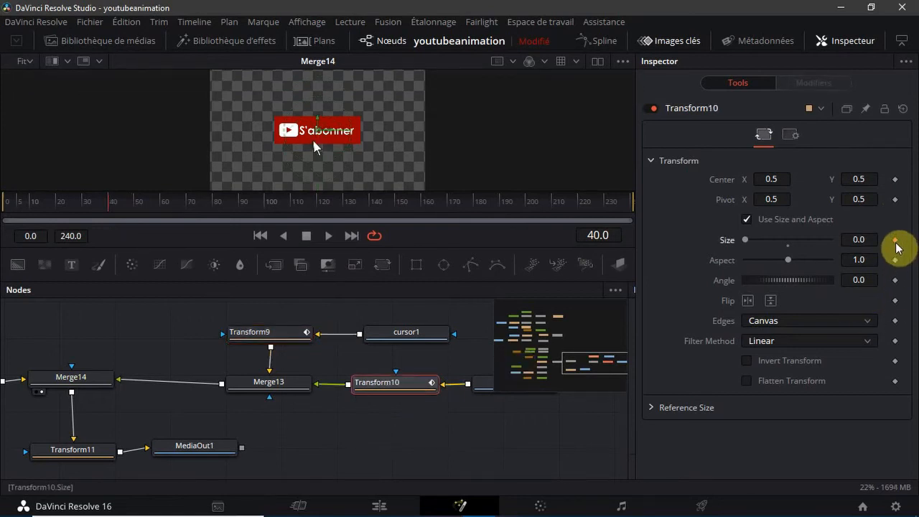
# Move to frame 41 and set Transform10's Size to 0.25
pyautogui.click(113, 207)
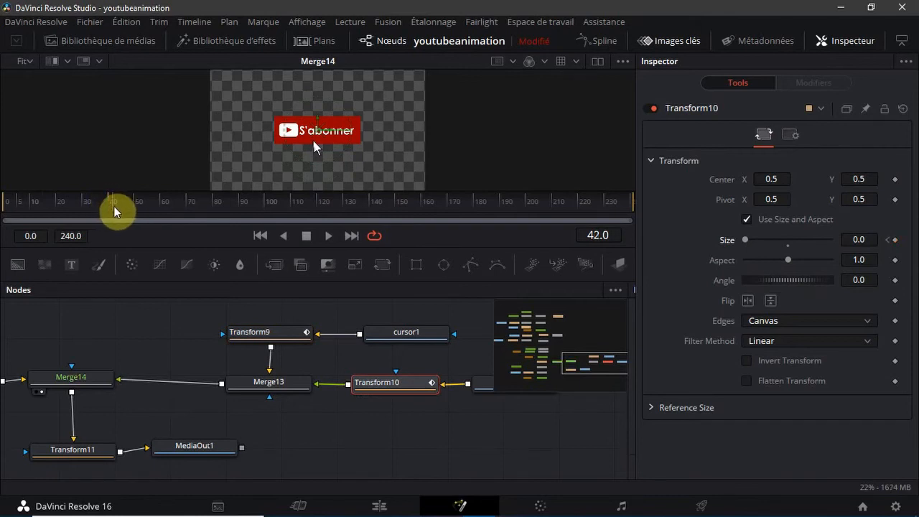
pyautogui.click(112, 209)
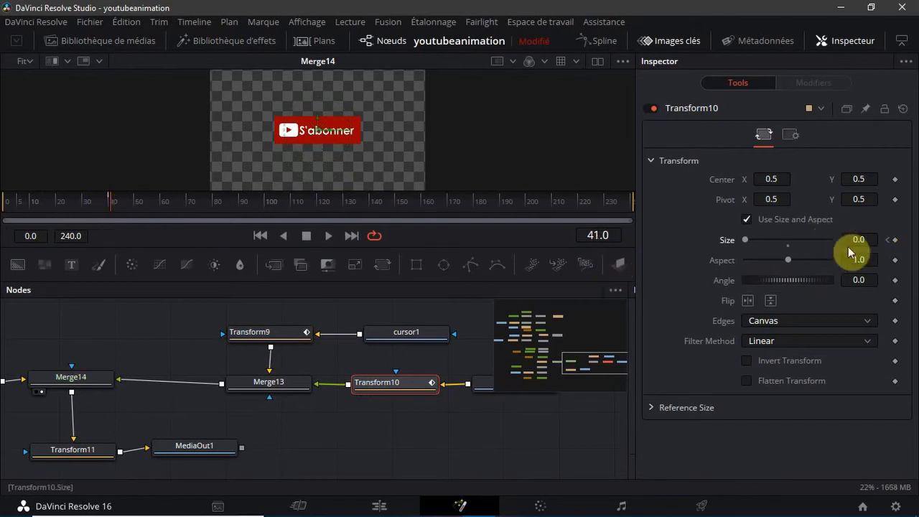
pyautogui.click(872, 240)
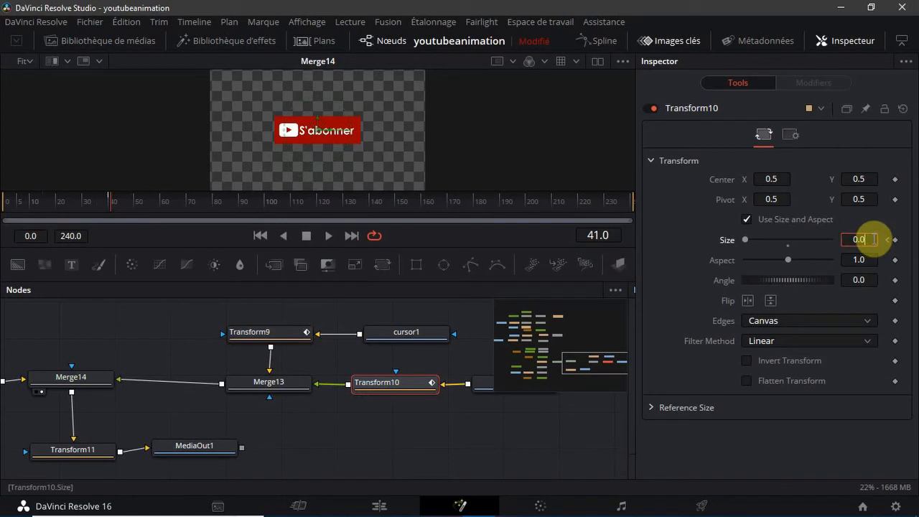
pyautogui.write('0.25')
pyautogui.press('Tab')
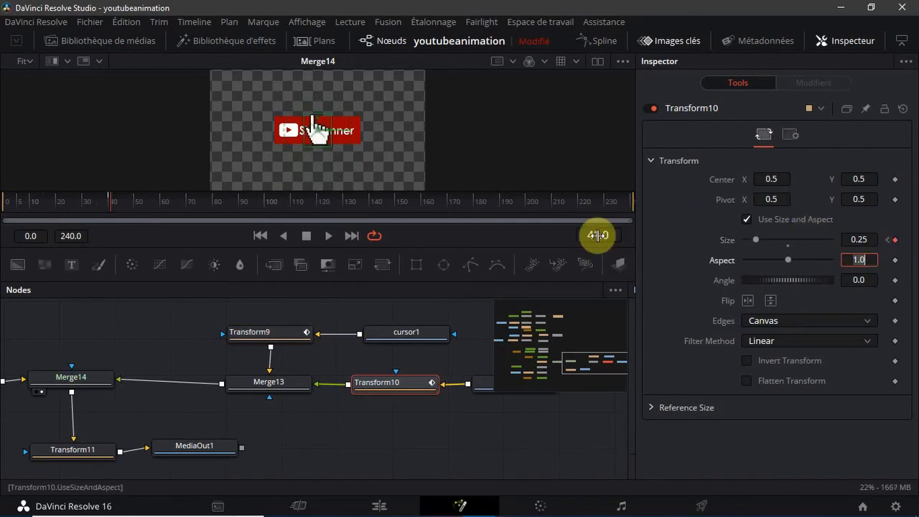
# Try Size values of 0.05 and 0.11 for Transform10 on frame 41
pyautogui.click(876, 240)
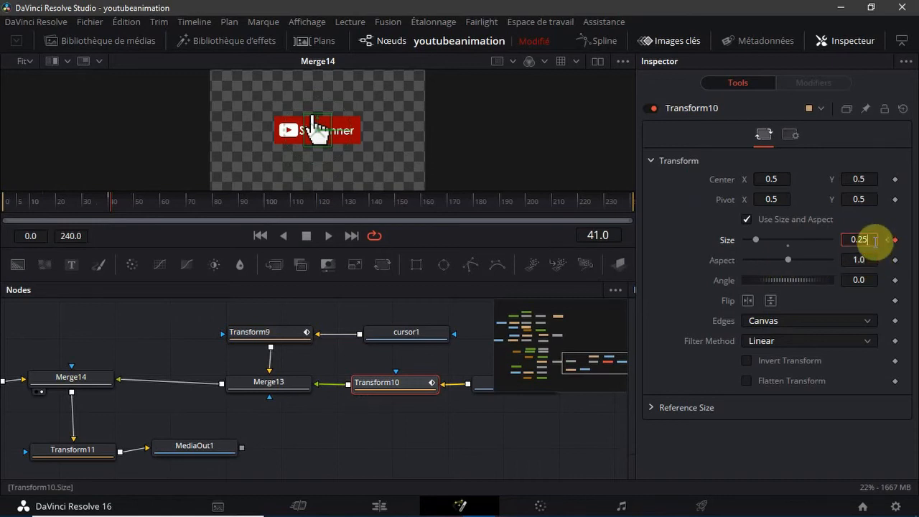
pyautogui.press('BackSpace')
pyautogui.press('BackSpace')
pyautogui.write('05')
pyautogui.press('Tab')
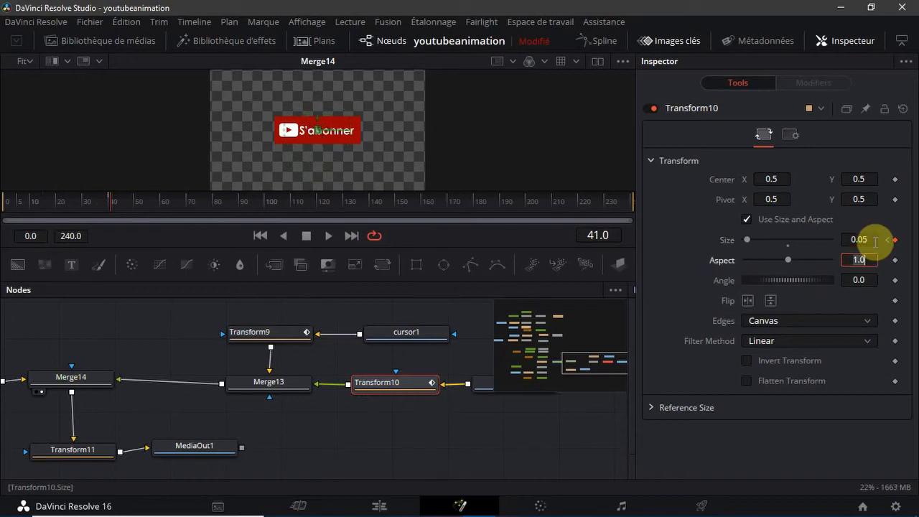
pyautogui.click(873, 240)
pyautogui.press('BackSpace')
pyautogui.press('BackSpace')
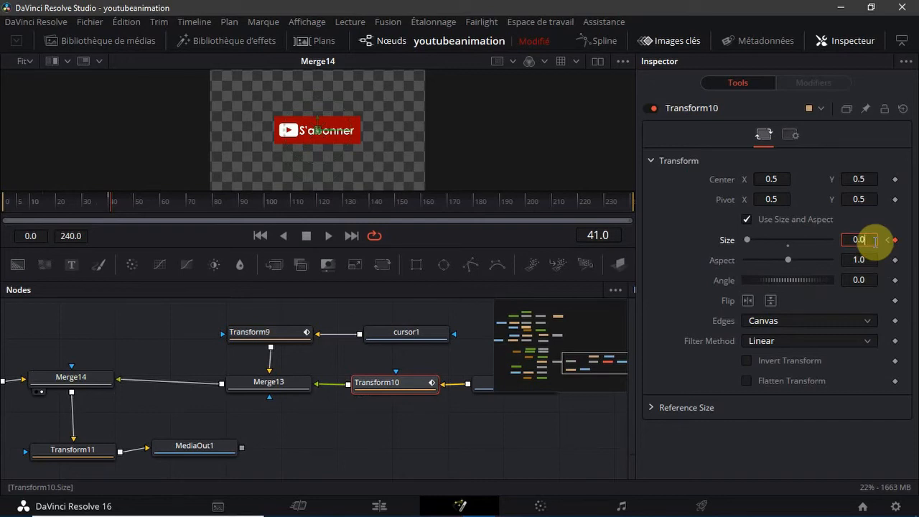
pyautogui.write('11')
pyautogui.press('Tab')
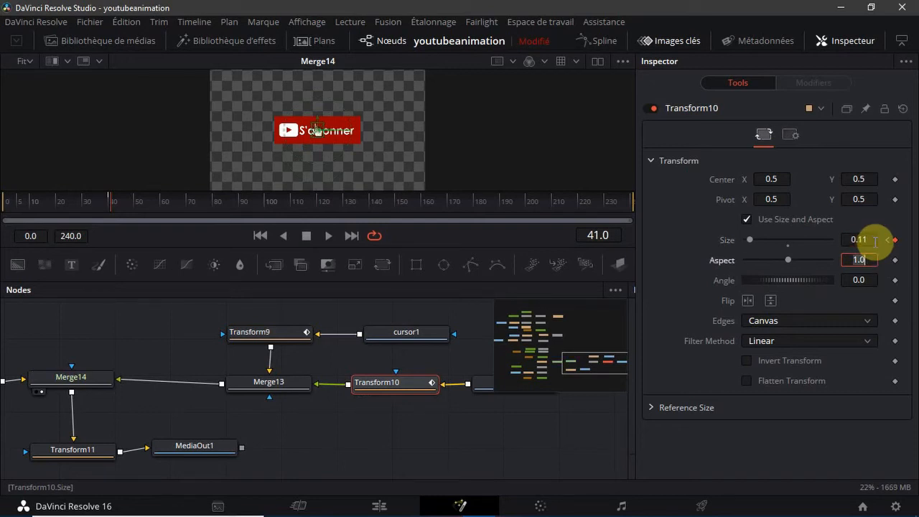
# Set Transform10's Size to 0.15 on frame 41
pyautogui.click(875, 241)
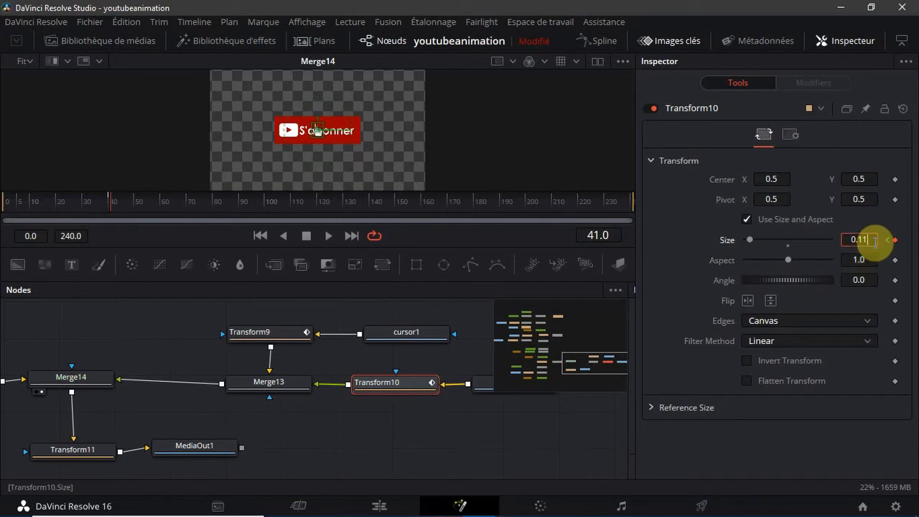
pyautogui.press('BackSpace')
pyautogui.write('5')
pyautogui.press('Tab')
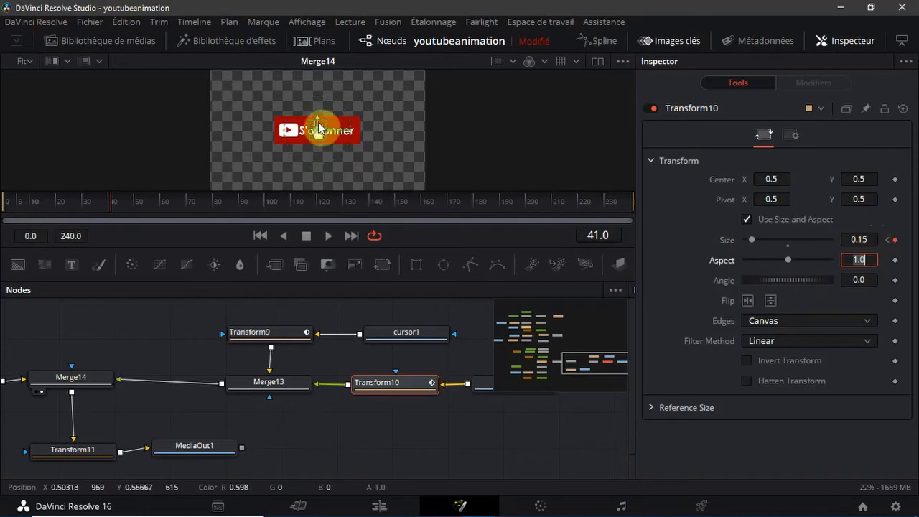
# Try a Center Y of 0.22 for Transform10 on frame 41
pyautogui.click(869, 178)
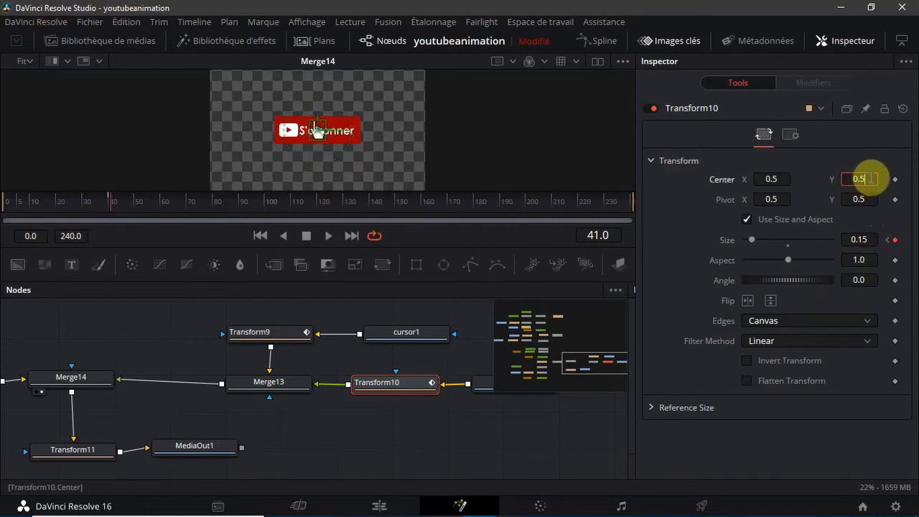
pyautogui.press('BackSpace')
pyautogui.write('22')
pyautogui.press('Tab')
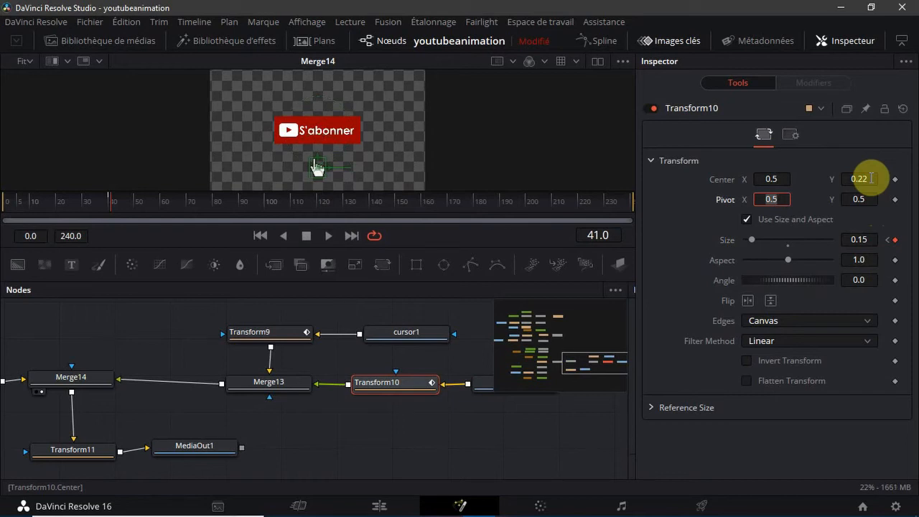
pyautogui.click(871, 179)
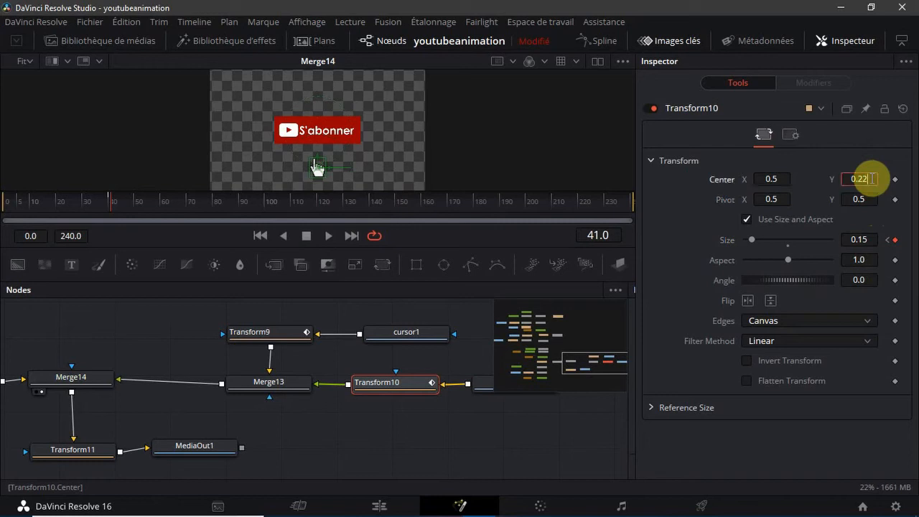
# Compare with Transform9's position, then move Transform10's hand cursor up to the subscribe button's lower edge, at Center Y 0.355
pyautogui.click(252, 341)
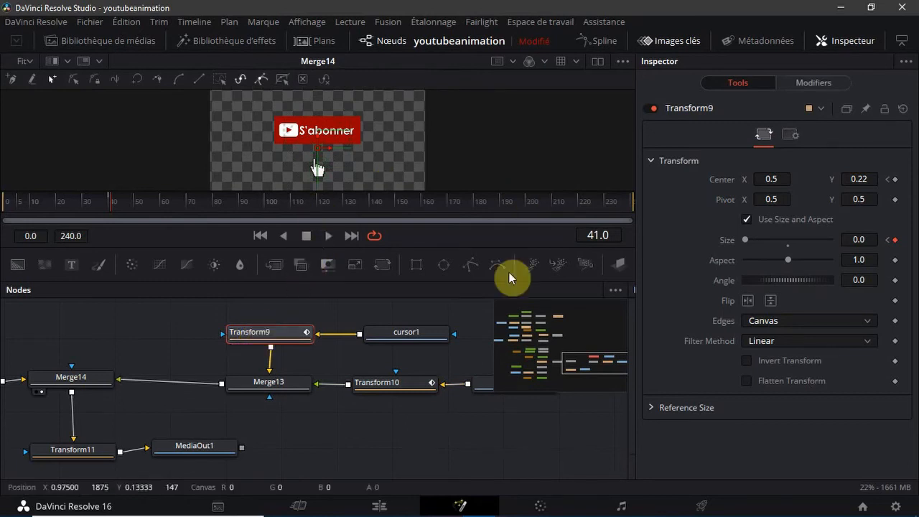
pyautogui.click(405, 386)
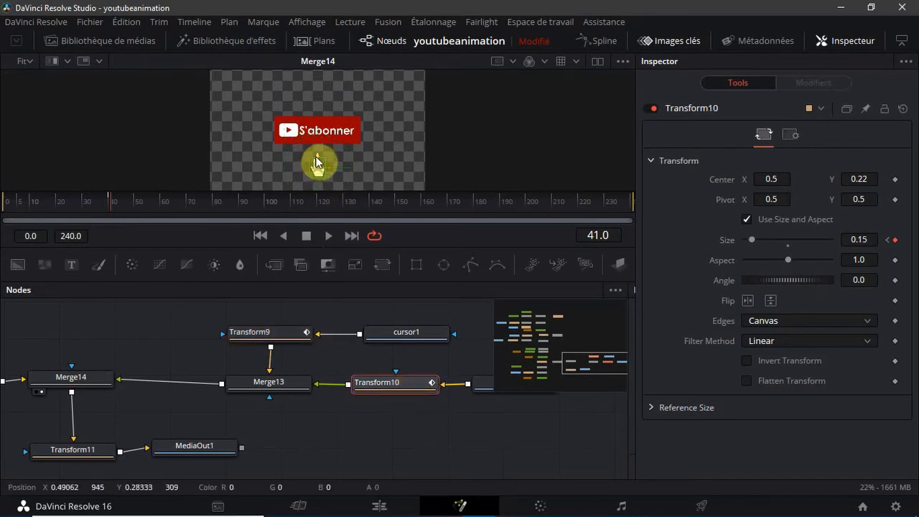
pyautogui.moveTo(317, 162); pyautogui.dragTo(317, 143)
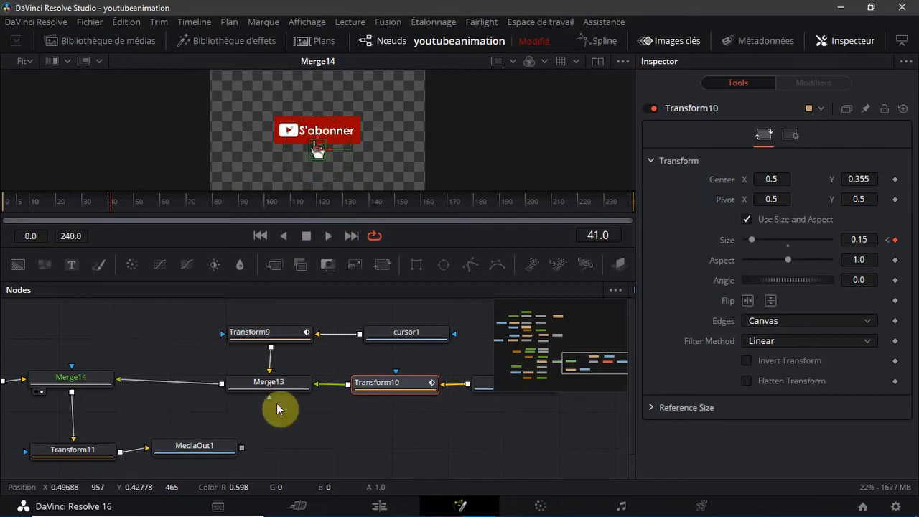
# Check Transform9's settings against Transform10's, and keyframe Transform10's Center at X 0.5, Y 0.355 on frame 41
pyautogui.click(277, 331)
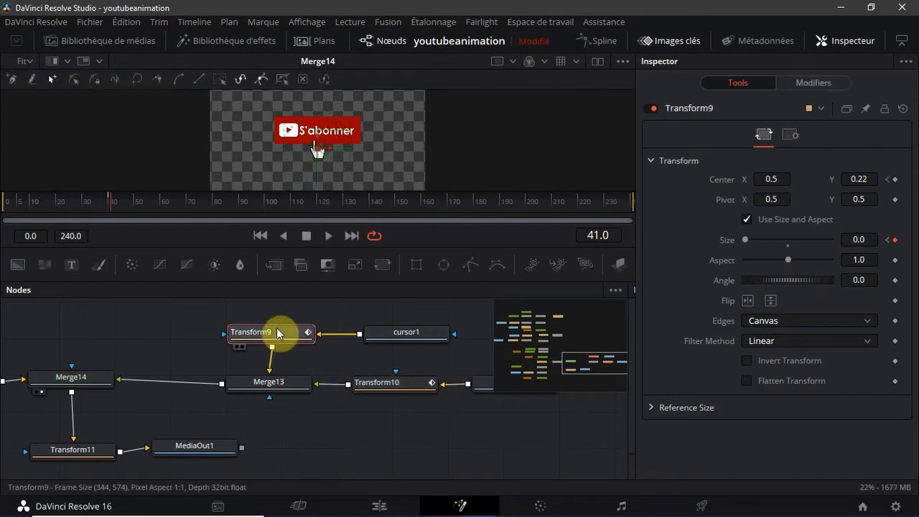
pyautogui.click(373, 392)
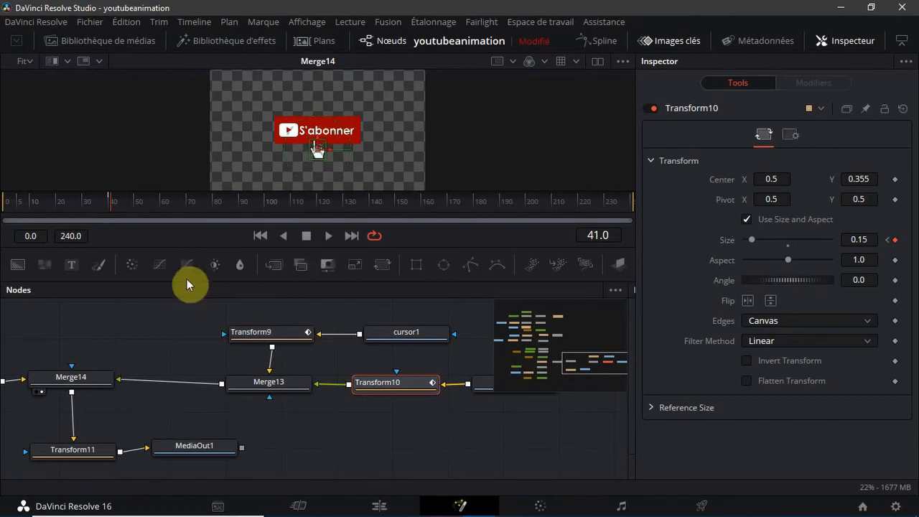
pyautogui.keyDown('ctrl'); pyautogui.click(263, 338); pyautogui.keyUp('ctrl')
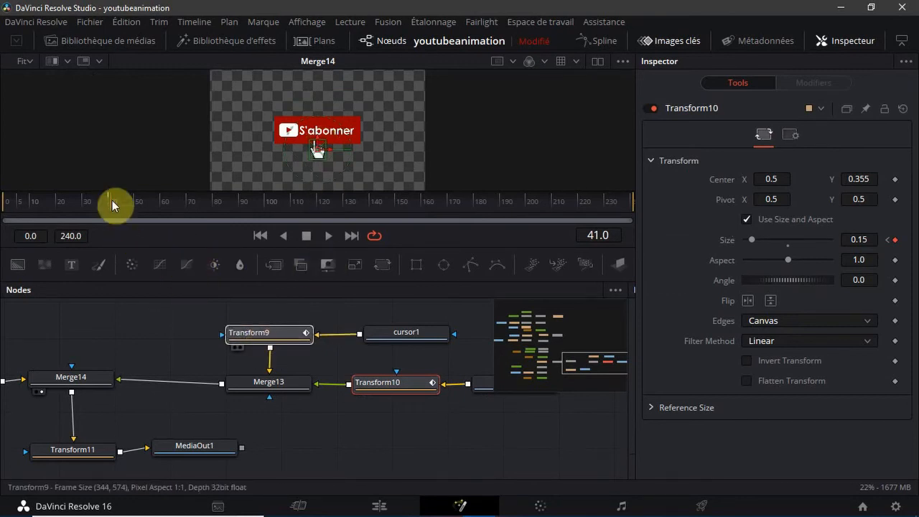
pyautogui.click(129, 341)
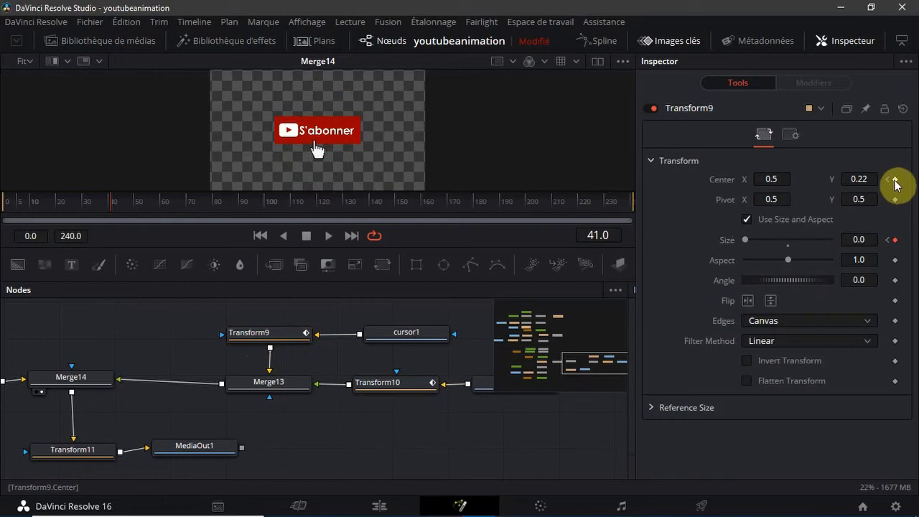
pyautogui.click(393, 387)
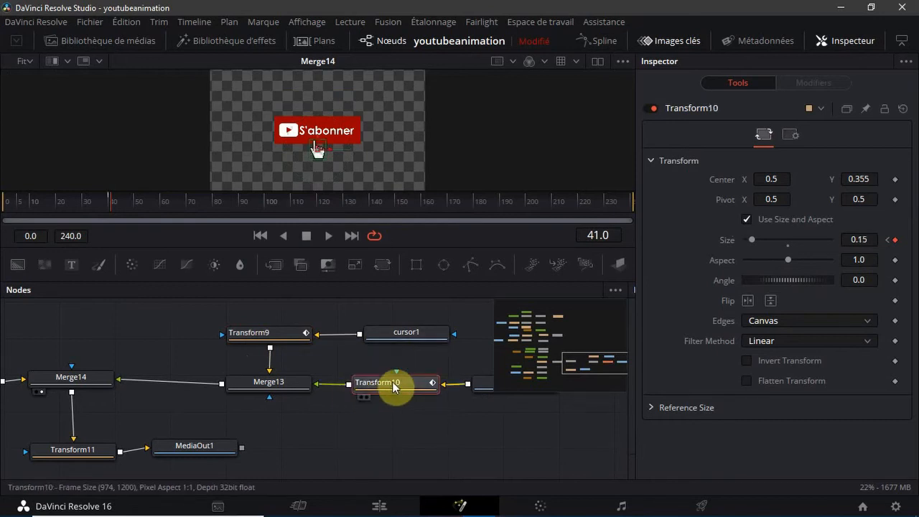
pyautogui.click(893, 180)
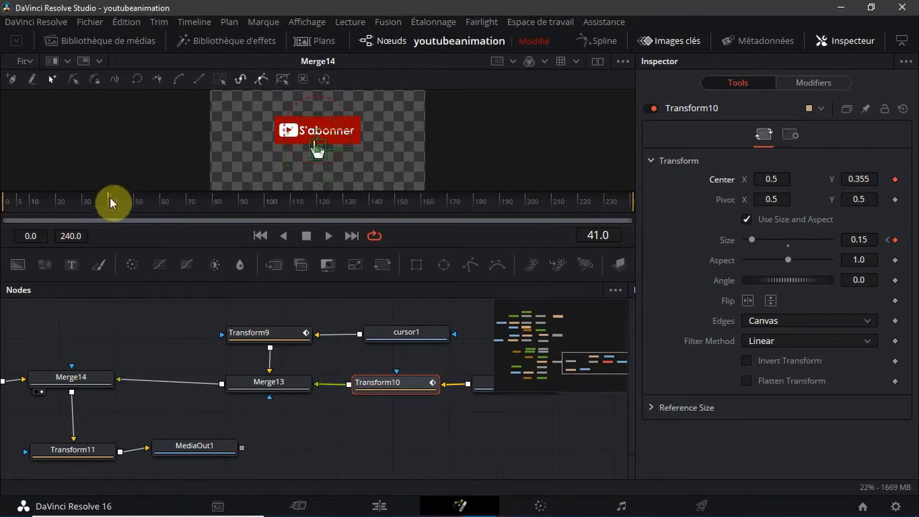
# Go to frame 59 and raise the hand cursor onto the subscribe button, keyframing Transform10's Center Y at about 0.465
pyautogui.moveTo(111, 204); pyautogui.dragTo(140, 205)
pyautogui.moveTo(152, 205); pyautogui.dragTo(155, 206)
pyautogui.moveTo(316, 144); pyautogui.dragTo(317, 130)
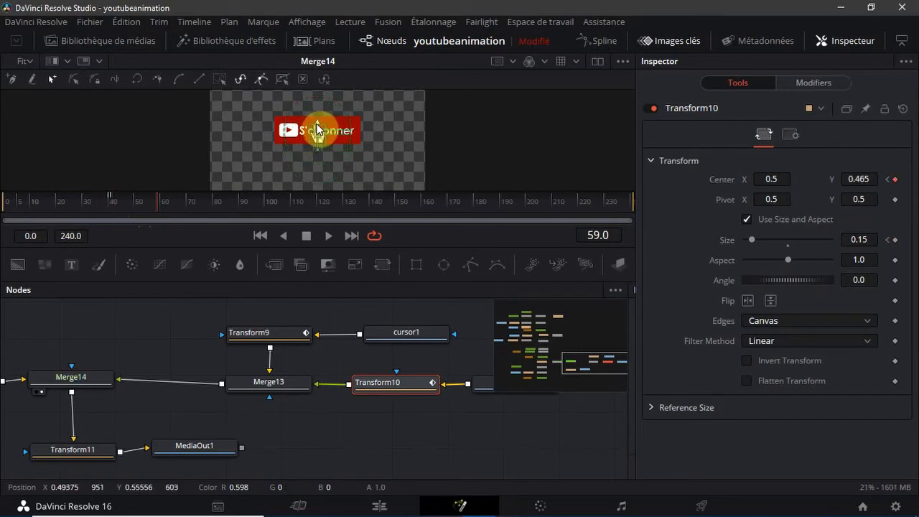
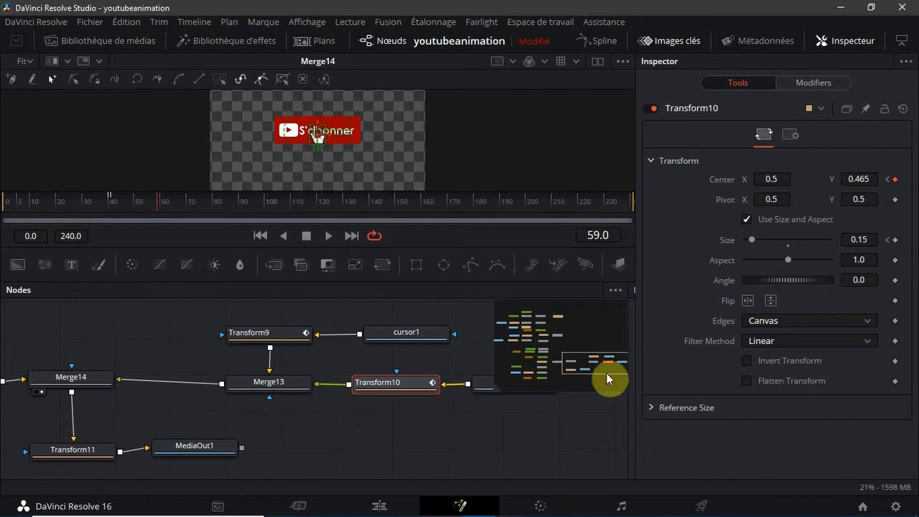
# Keyframe Transform2's Size at 1.0 on frame 59
pyautogui.click(431, 440)
pyautogui.moveTo(577, 362); pyautogui.dragTo(534, 366)
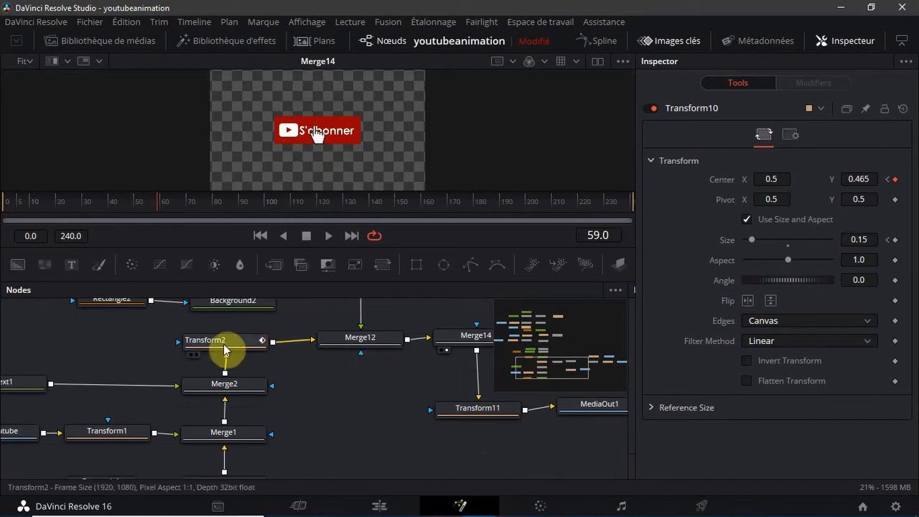
pyautogui.click(224, 350)
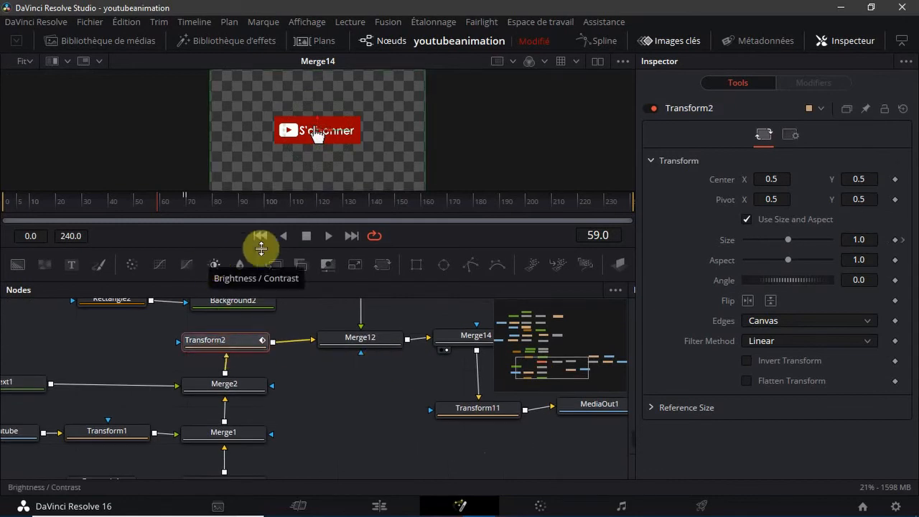
pyautogui.click(896, 239)
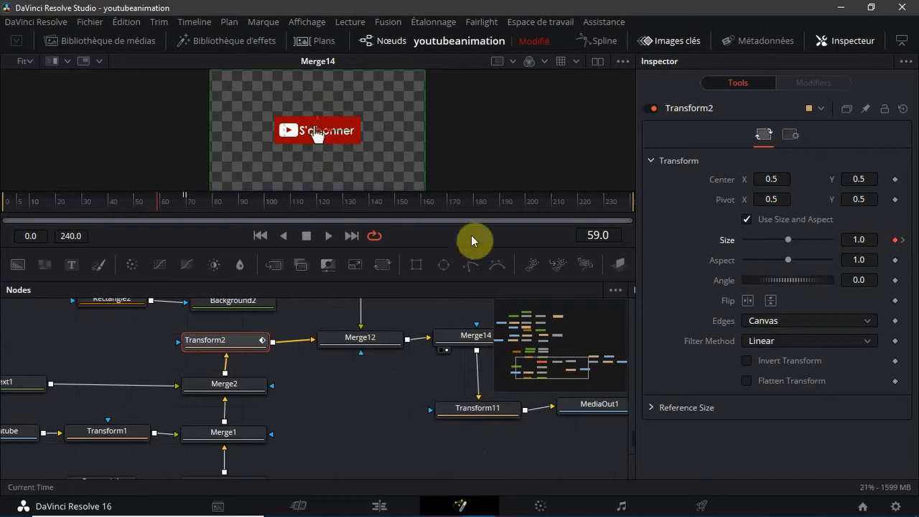
# Go to frame 64 and shrink the subscribe button by keyframing Transform2's Size at 0.7, and scrub back to frame 57 to check it
pyautogui.moveTo(157, 205); pyautogui.dragTo(163, 205)
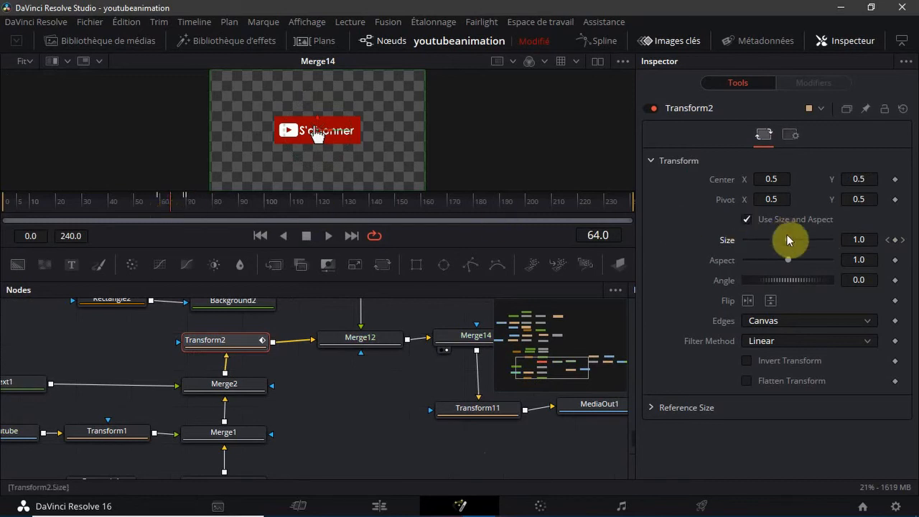
pyautogui.moveTo(786, 238); pyautogui.dragTo(772, 246)
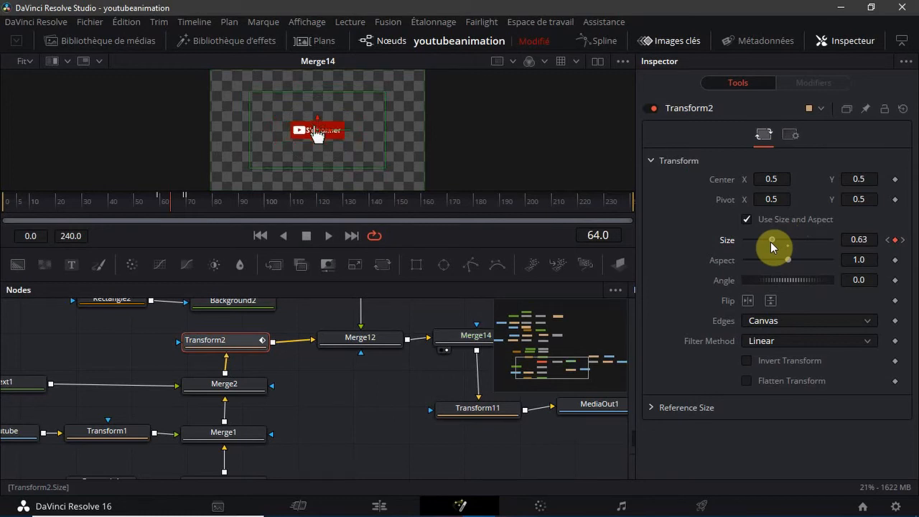
pyautogui.moveTo(770, 242); pyautogui.dragTo(774, 242)
pyautogui.click(871, 240)
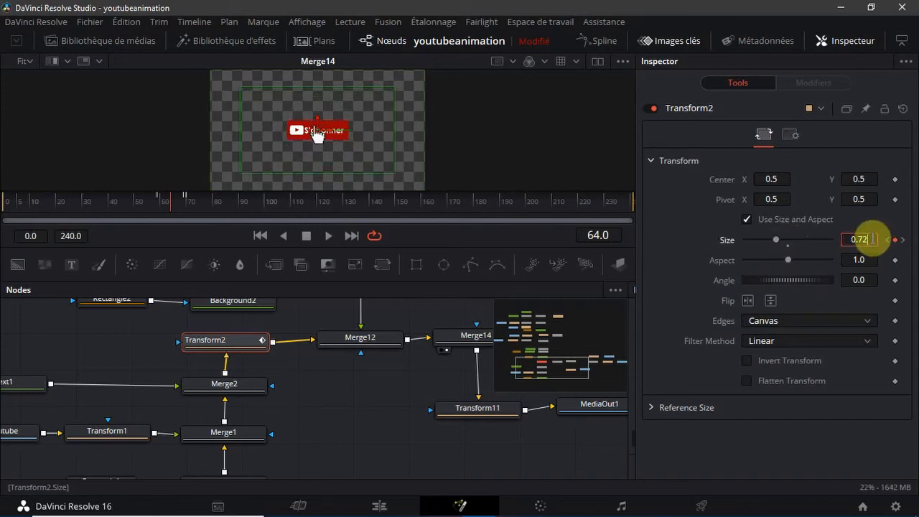
pyautogui.press('BackSpace')
pyautogui.press('Tab')
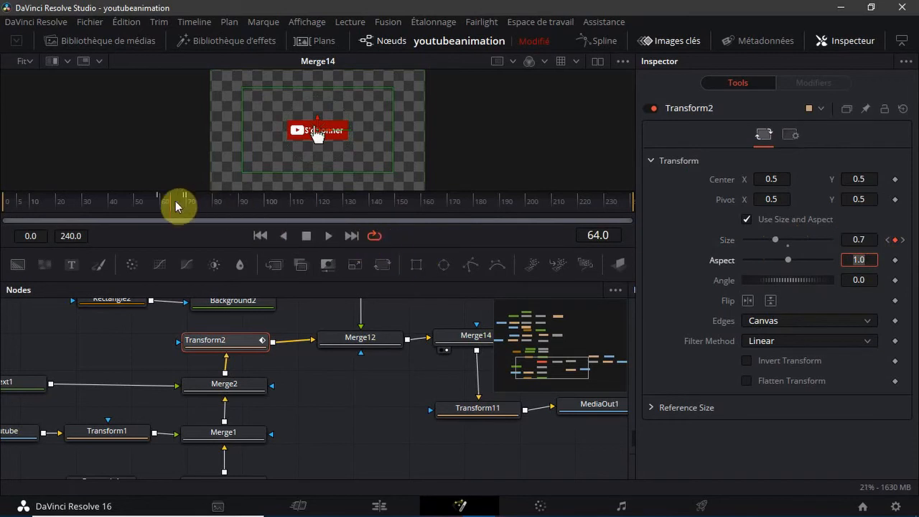
pyautogui.moveTo(171, 205); pyautogui.dragTo(155, 212)
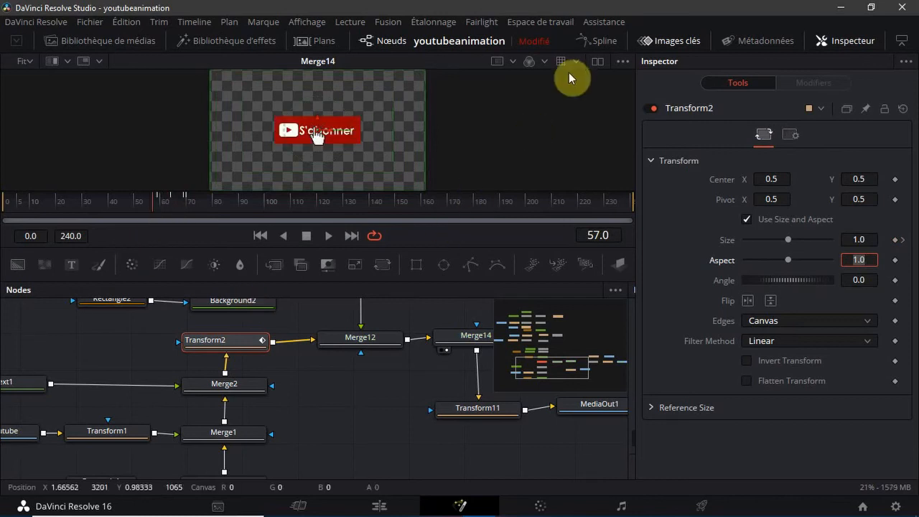
# Show only the selected Transform2 in an enlarged Spline editor and fit its Size curve to the view with some vertical room
pyautogui.click(583, 41)
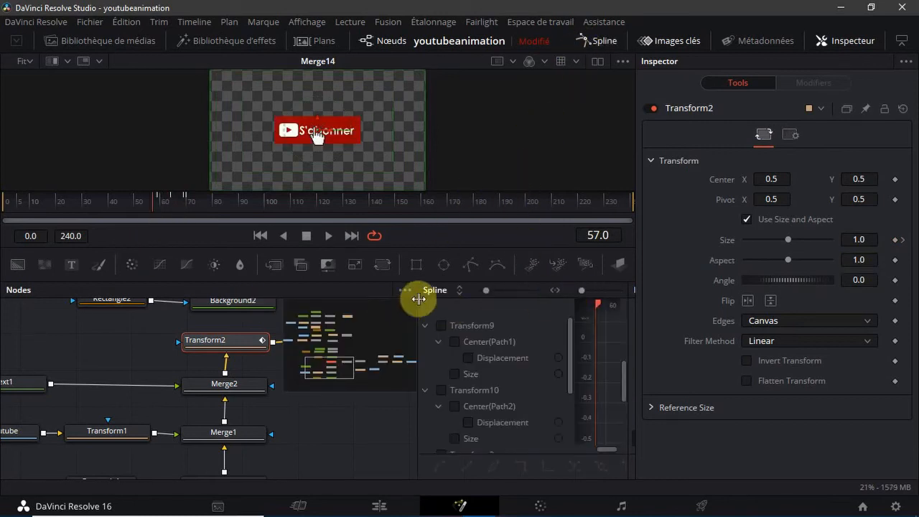
pyautogui.moveTo(417, 298); pyautogui.dragTo(12, 287)
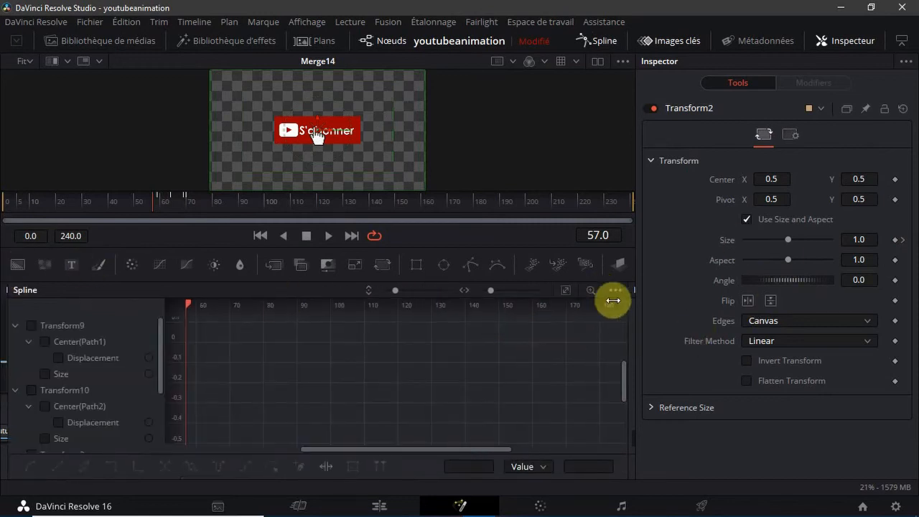
pyautogui.click(616, 290)
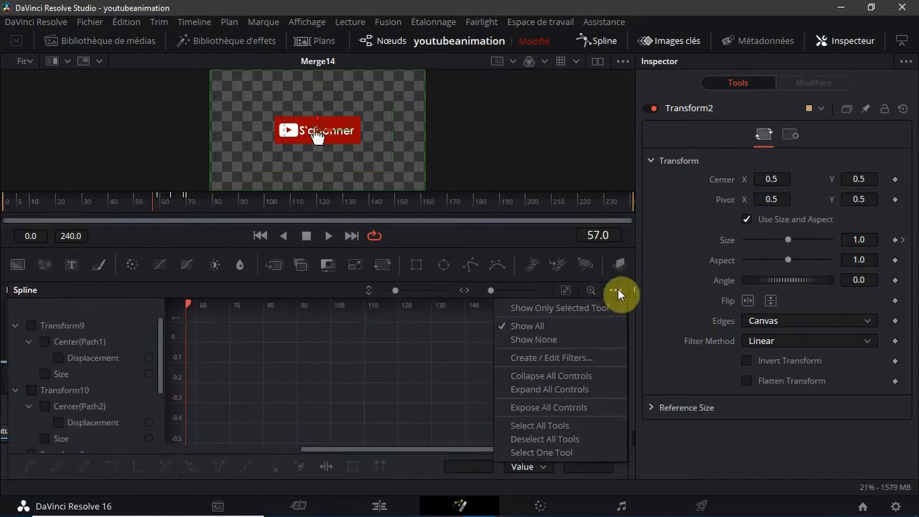
pyautogui.click(598, 307)
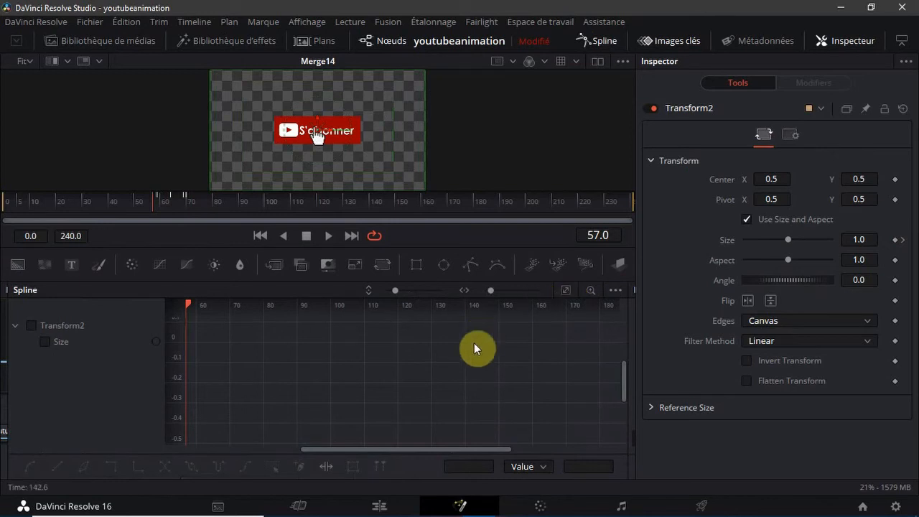
pyautogui.click(31, 325)
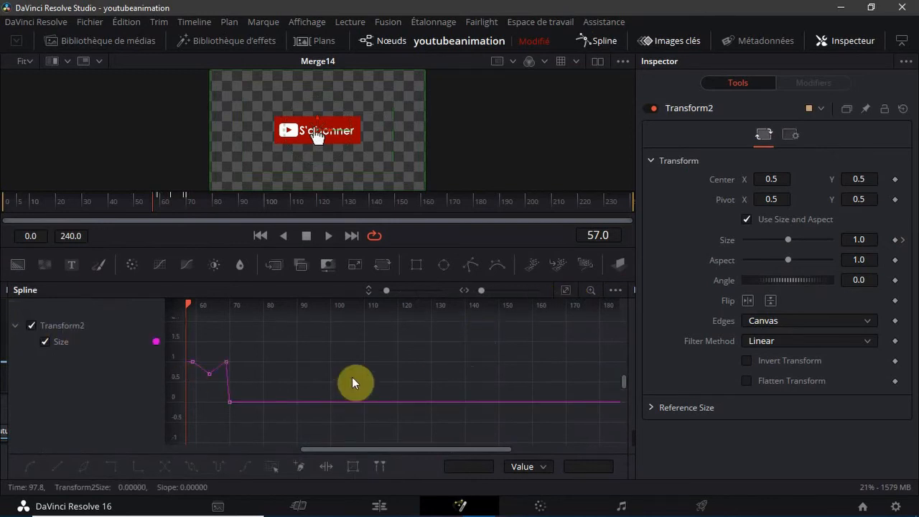
pyautogui.click(566, 291)
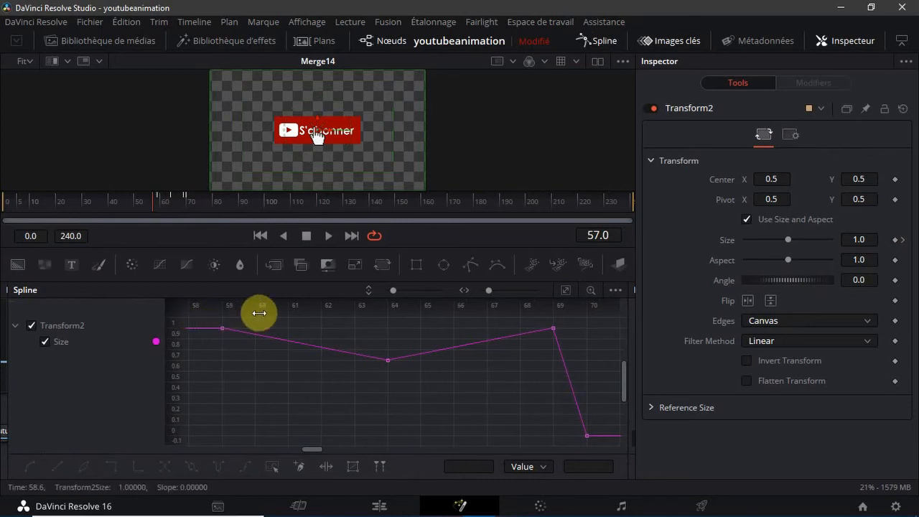
pyautogui.moveTo(393, 290)
pyautogui.mouseDown()
pyautogui.moveTo(408, 295)
pyautogui.moveTo(359, 294)
pyautogui.moveTo(394, 299)
pyautogui.mouseUp()
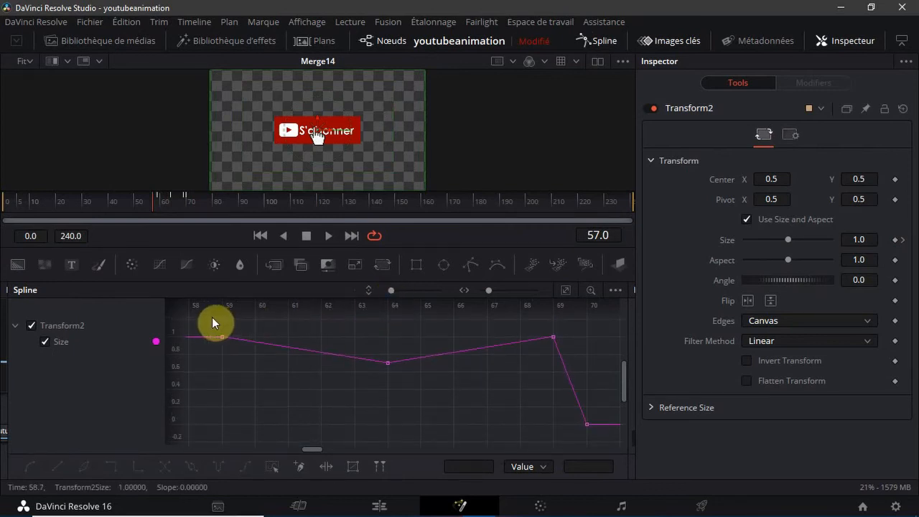
# Smooth all keyframes of Transform2's Size curve
pyautogui.moveTo(212, 316); pyautogui.dragTo(882, 511)
pyautogui.moveTo(678, 459); pyautogui.dragTo(606, 440)
pyautogui.press('s')
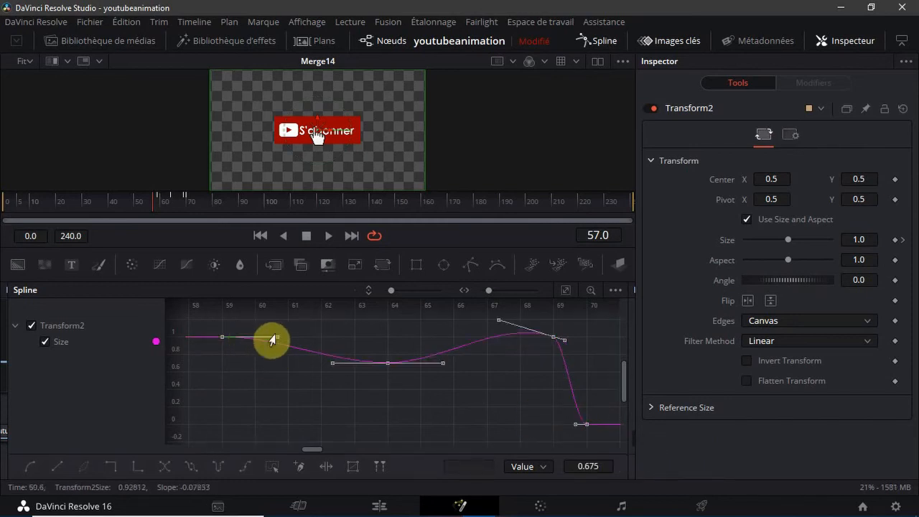
# Reshape Transform2's Size curve by pulling the handles at frames 59 and 69 outward, frame 64's downward and frame 70's slightly outward
pyautogui.moveTo(276, 337); pyautogui.dragTo(288, 321)
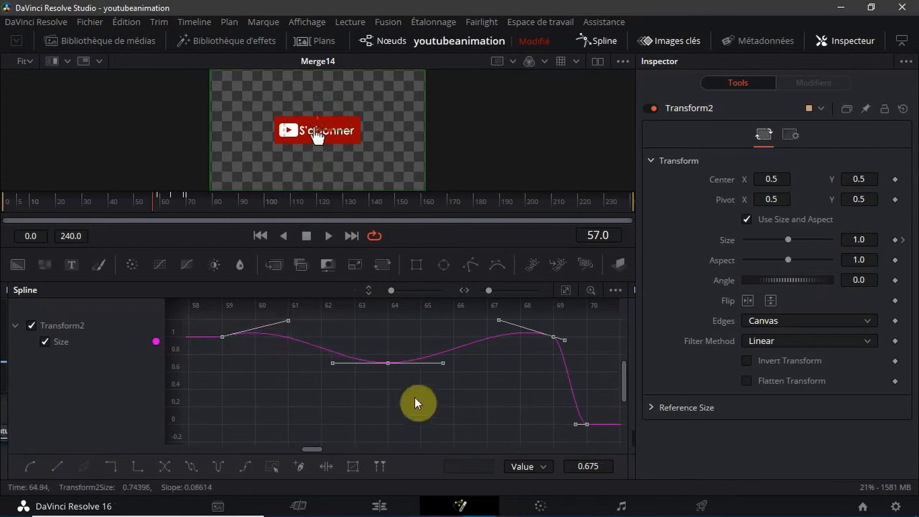
pyautogui.moveTo(443, 362); pyautogui.dragTo(452, 387)
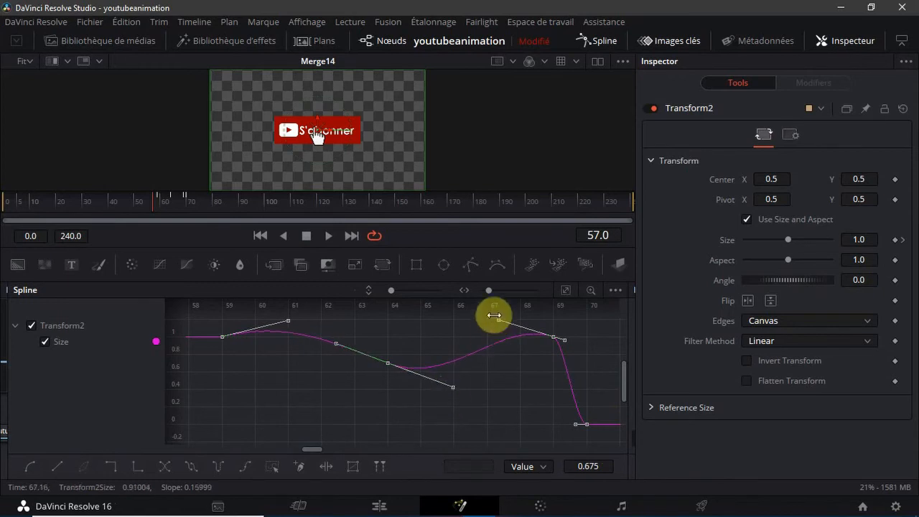
pyautogui.moveTo(497, 325); pyautogui.dragTo(480, 338)
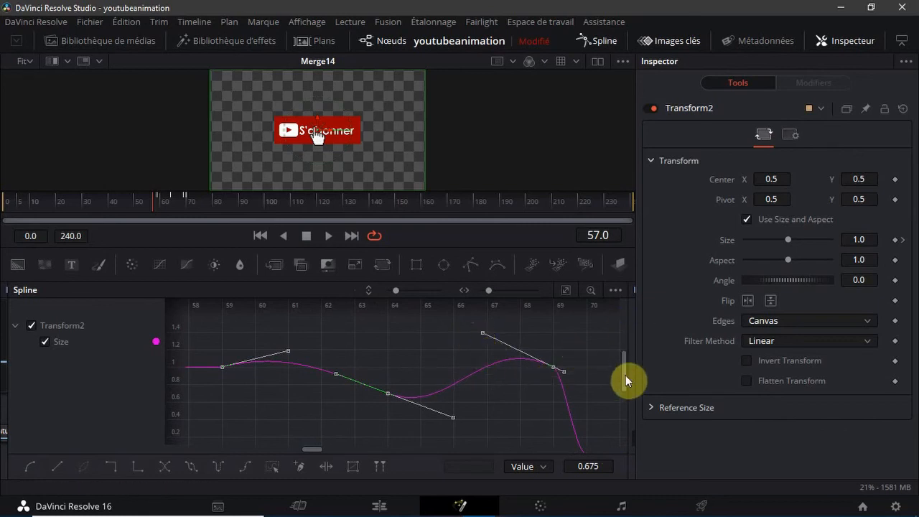
pyautogui.moveTo(625, 375); pyautogui.dragTo(626, 412)
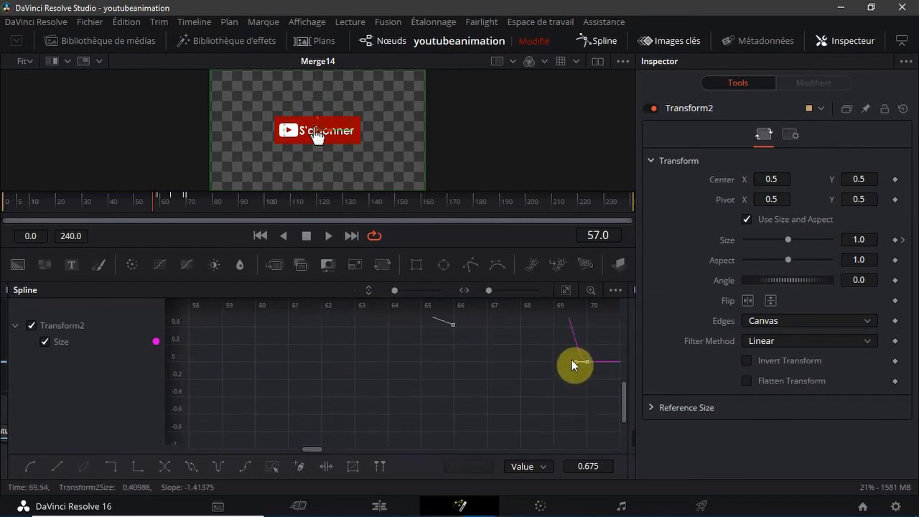
pyautogui.moveTo(571, 360); pyautogui.dragTo(561, 368)
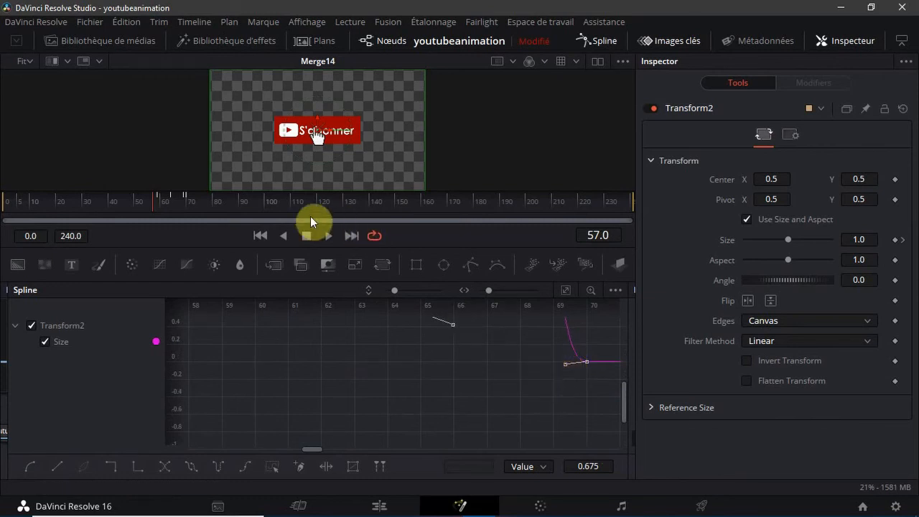
# Scrub to frame 62 to preview the button's shrink, hide Transform2's curve and restore the full-width node view without the Spline editor
pyautogui.moveTo(149, 201); pyautogui.dragTo(169, 231)
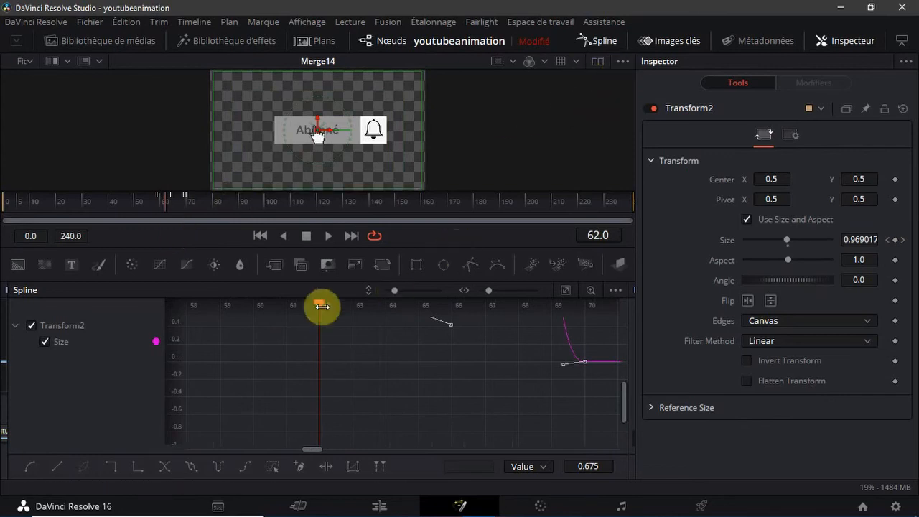
pyautogui.click(44, 342)
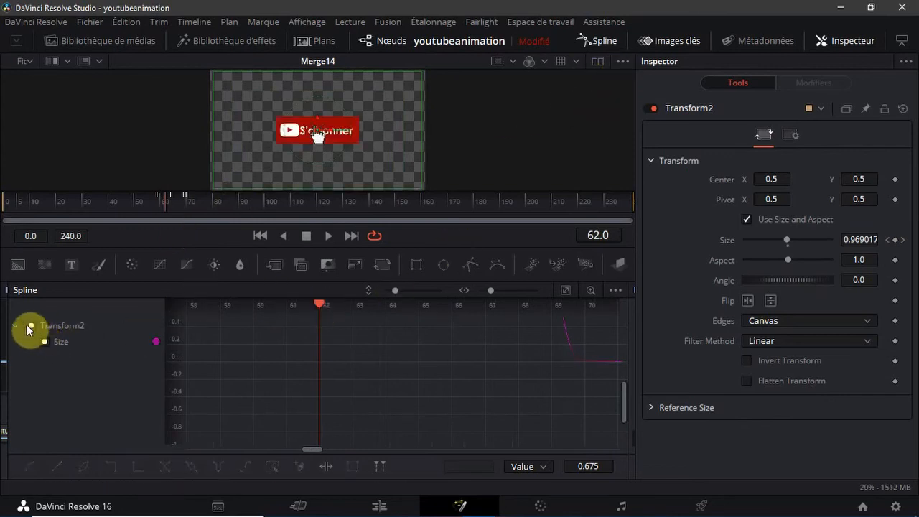
pyautogui.click(30, 326)
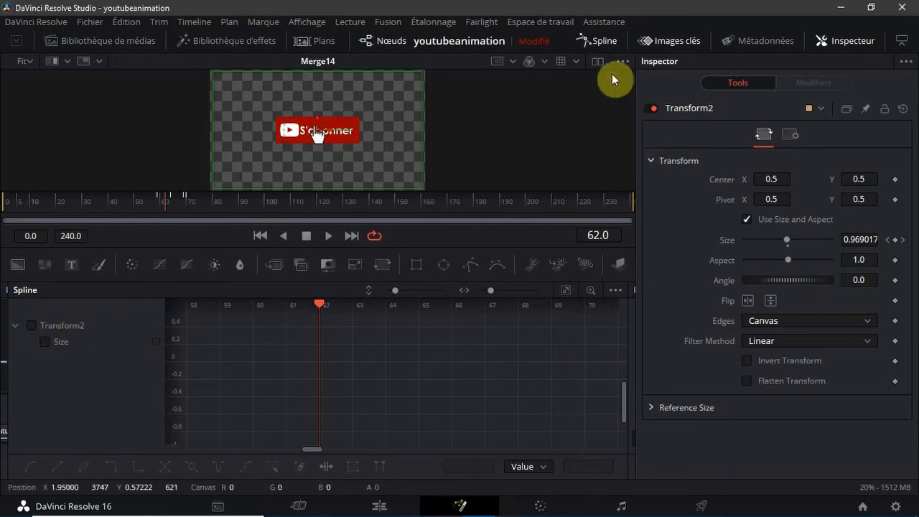
pyautogui.click(610, 40)
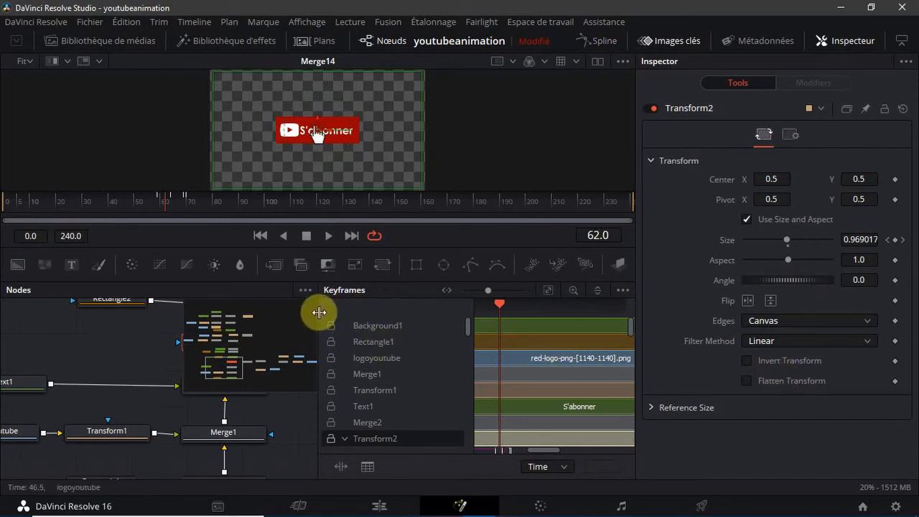
pyautogui.moveTo(319, 313); pyautogui.dragTo(912, 364)
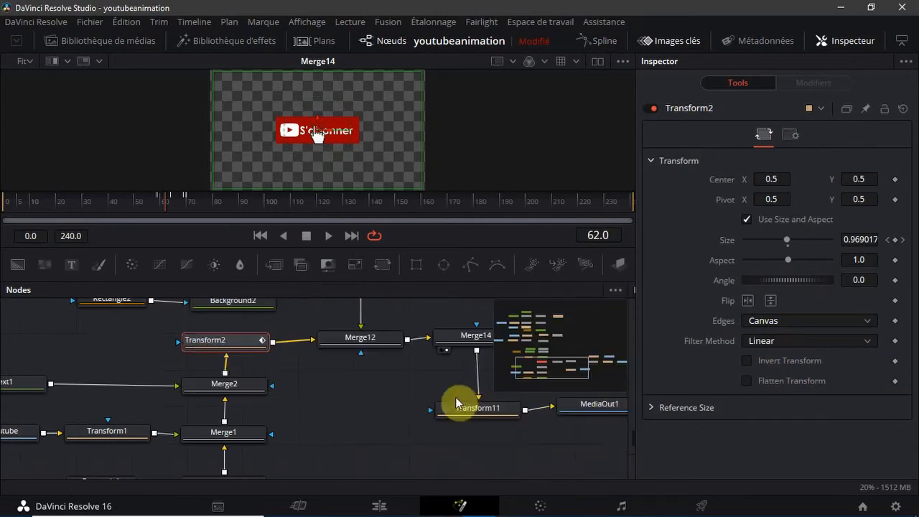
# Display only Transform10's Size curve in an enlarged Spline editor, with its Center and Displacement curves hidden and the view fitted
pyautogui.click(336, 404)
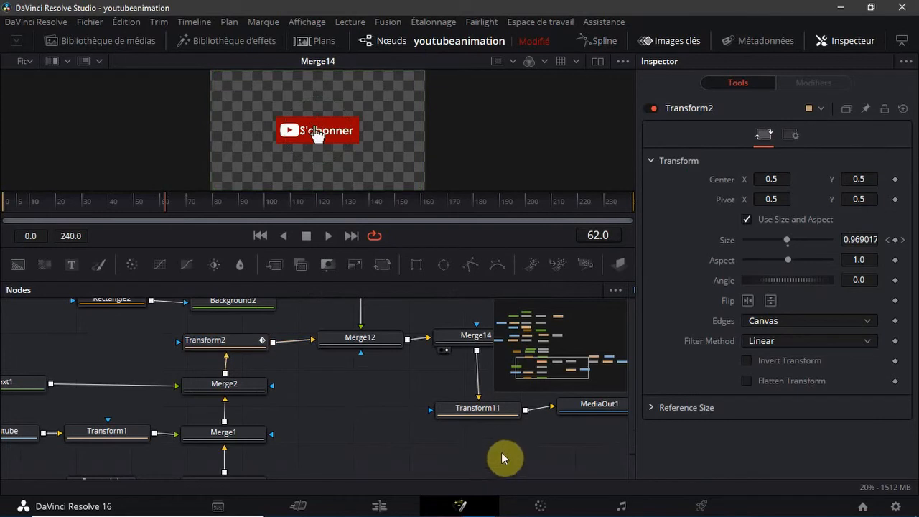
pyautogui.moveTo(574, 373); pyautogui.dragTo(609, 363)
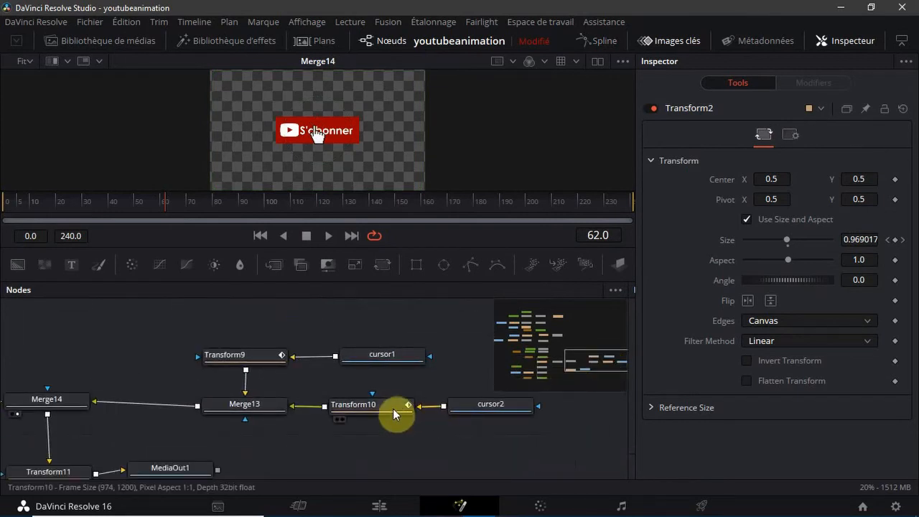
pyautogui.click(394, 414)
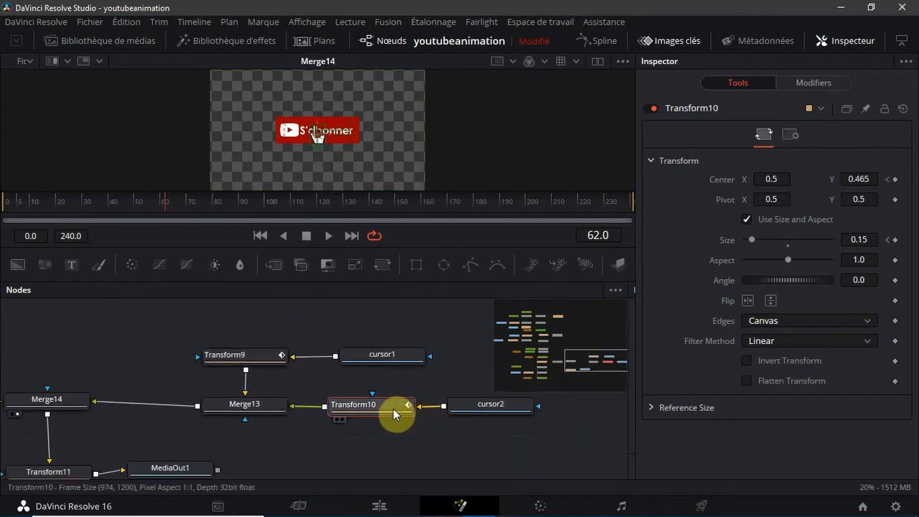
pyautogui.click(602, 43)
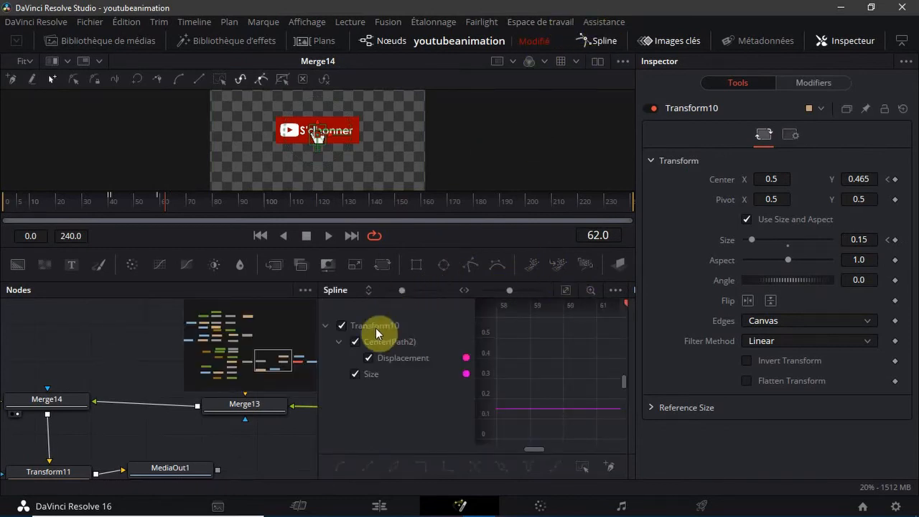
pyautogui.moveTo(319, 328); pyautogui.dragTo(7, 296)
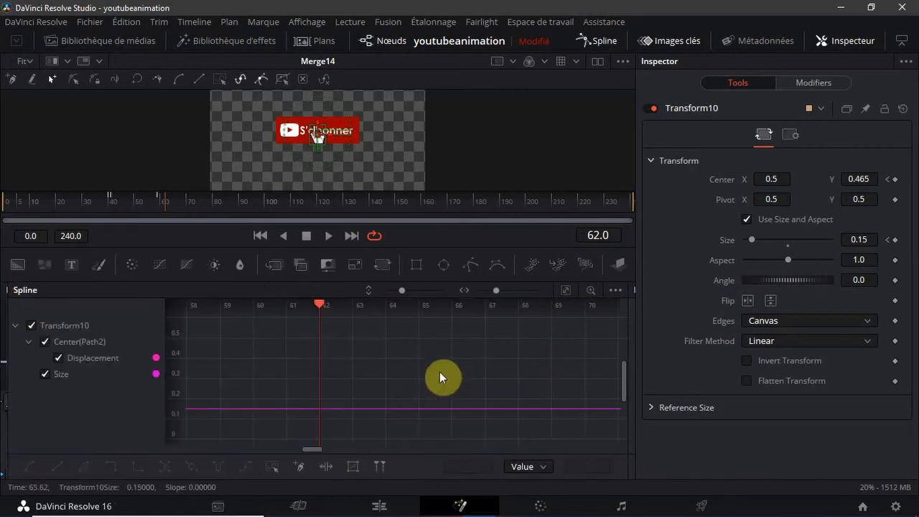
pyautogui.click(47, 342)
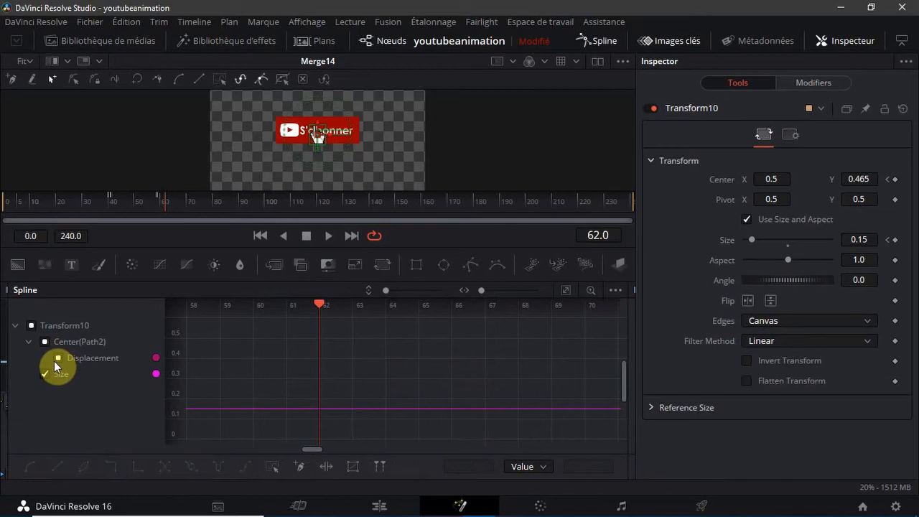
pyautogui.click(56, 359)
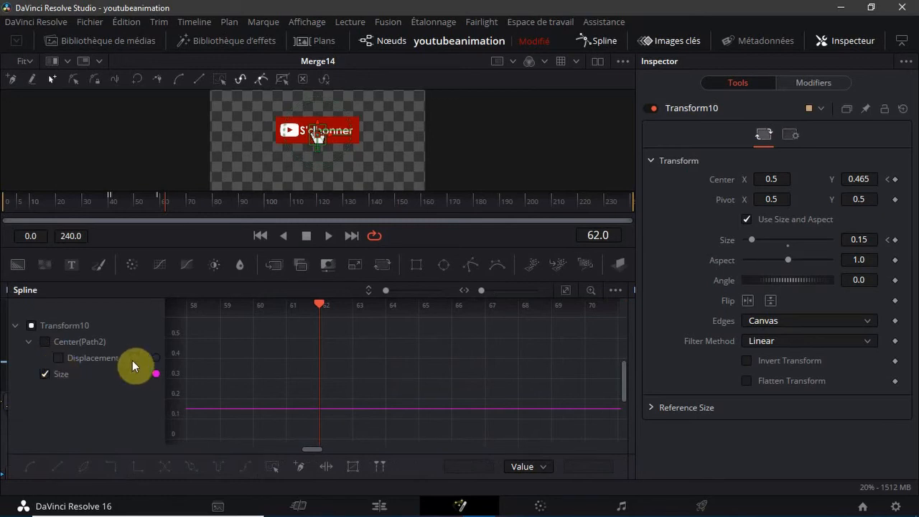
pyautogui.click(565, 293)
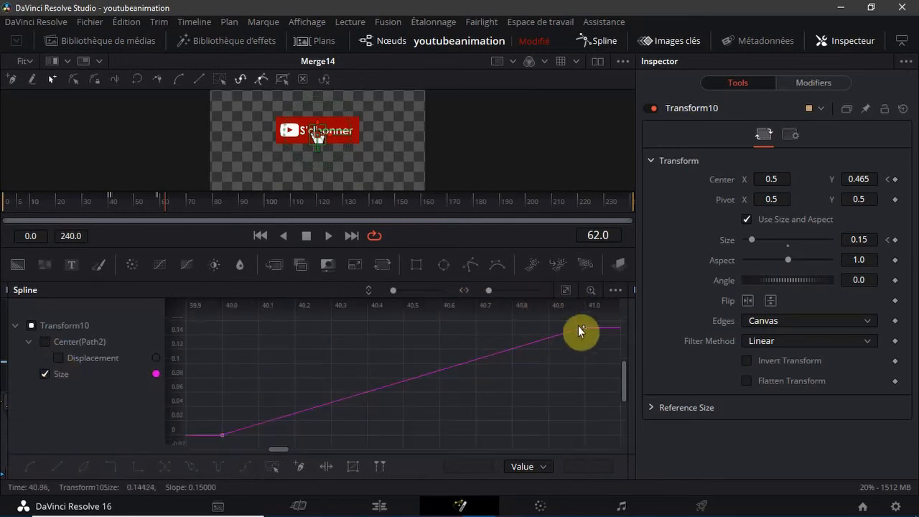
# Smooth both keyframes of Transform10's Size curve at frames 40 and 41
pyautogui.click(583, 328)
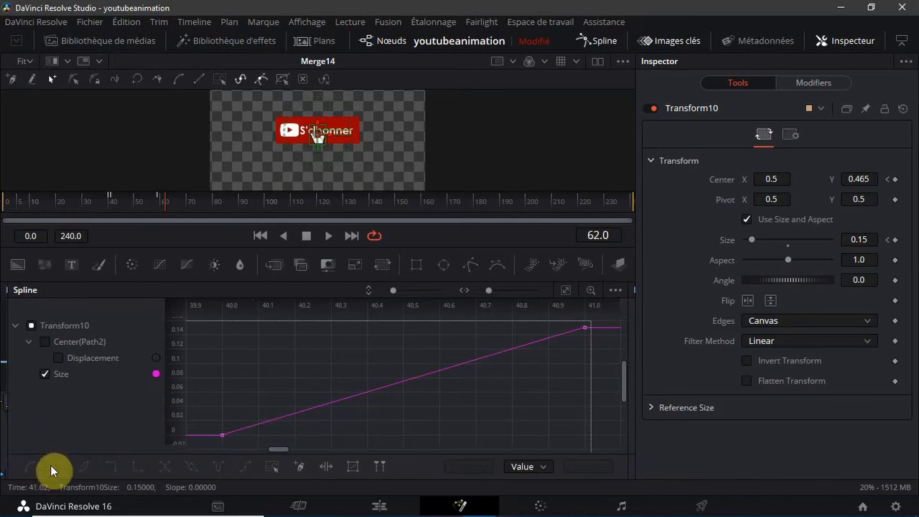
pyautogui.hotkey('ctrl', 'a')
pyautogui.hotkey('shift', 's')
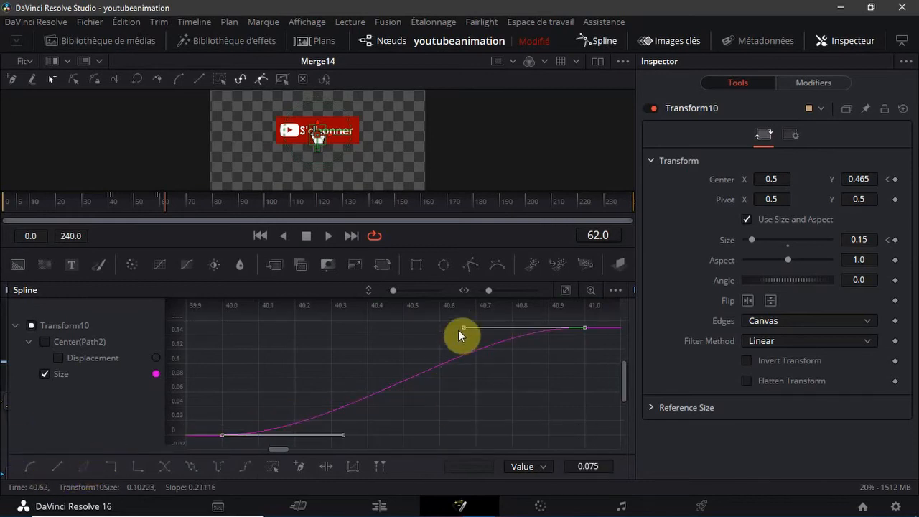
# Extend frame 41's handle on Transform10's Size curve back to frame 40, shorten frame 40's to about 40.2, and scrub to frame 71
pyautogui.moveTo(462, 330); pyautogui.dragTo(248, 331)
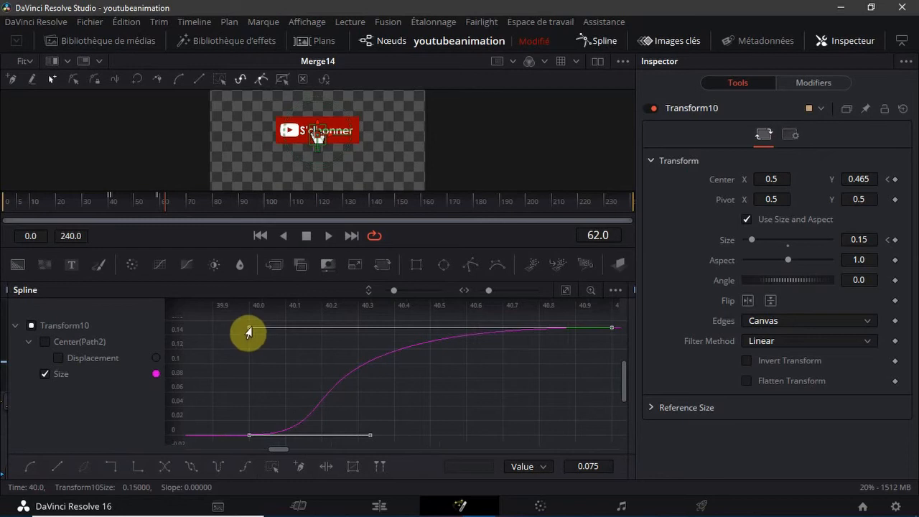
pyautogui.moveTo(368, 436); pyautogui.dragTo(318, 437)
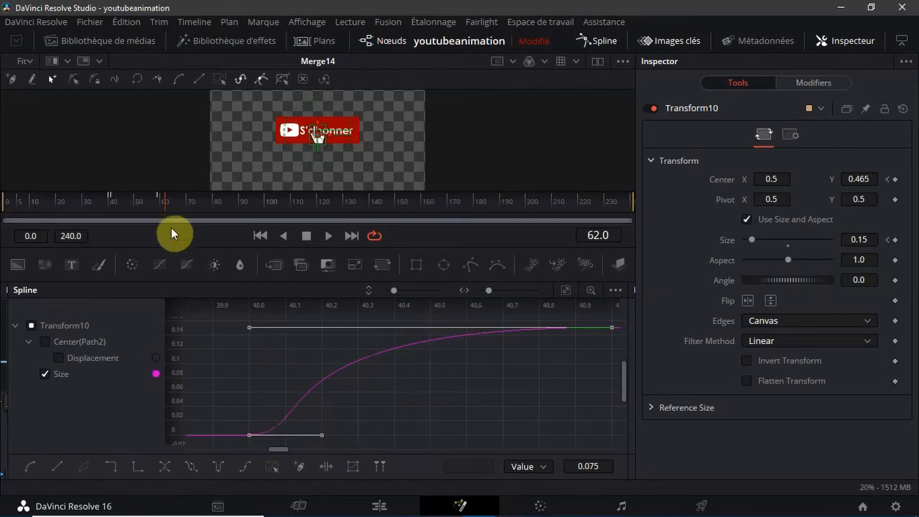
pyautogui.moveTo(166, 204); pyautogui.dragTo(178, 252)
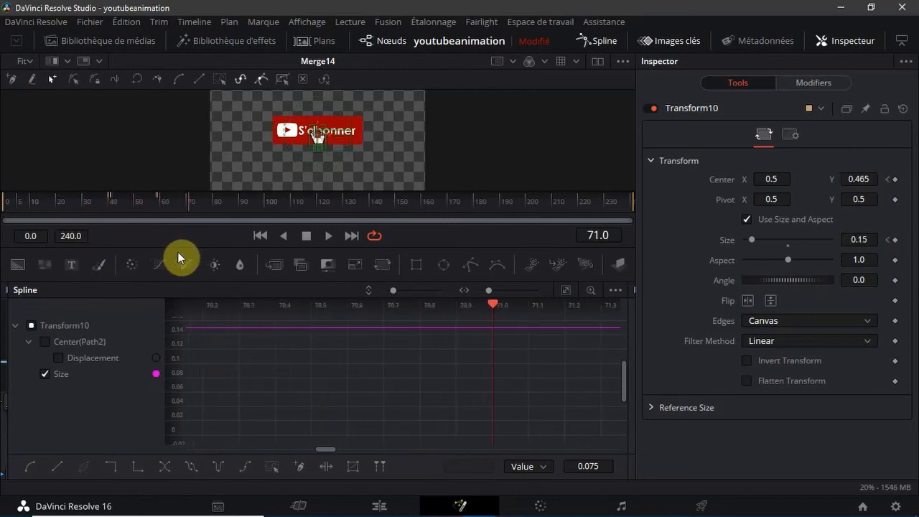
# Replace Transform10's Size curve with its Center Displacement curve in the Spline editor and fit the view
pyautogui.click(45, 374)
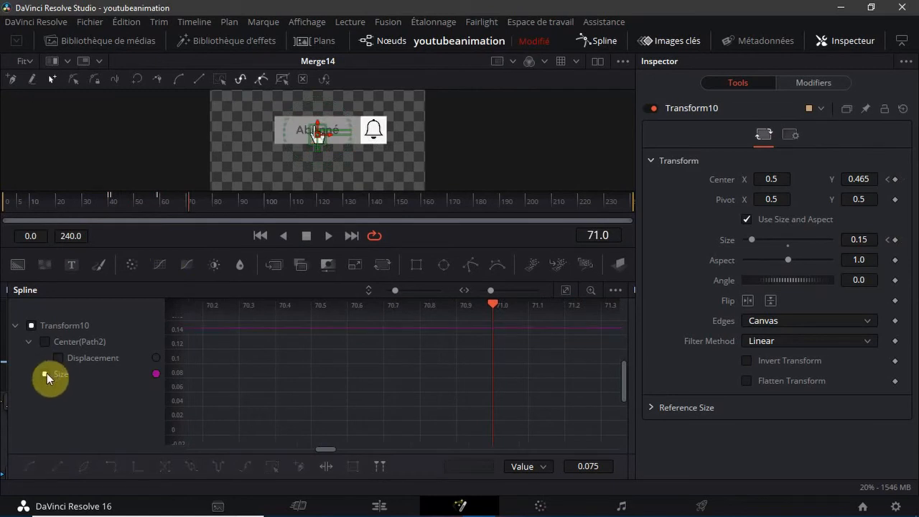
pyautogui.click(44, 342)
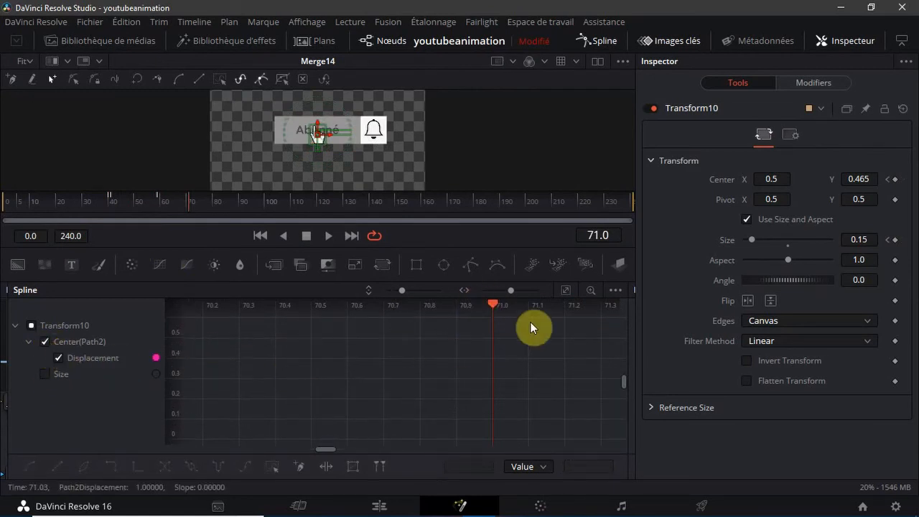
pyautogui.click(567, 289)
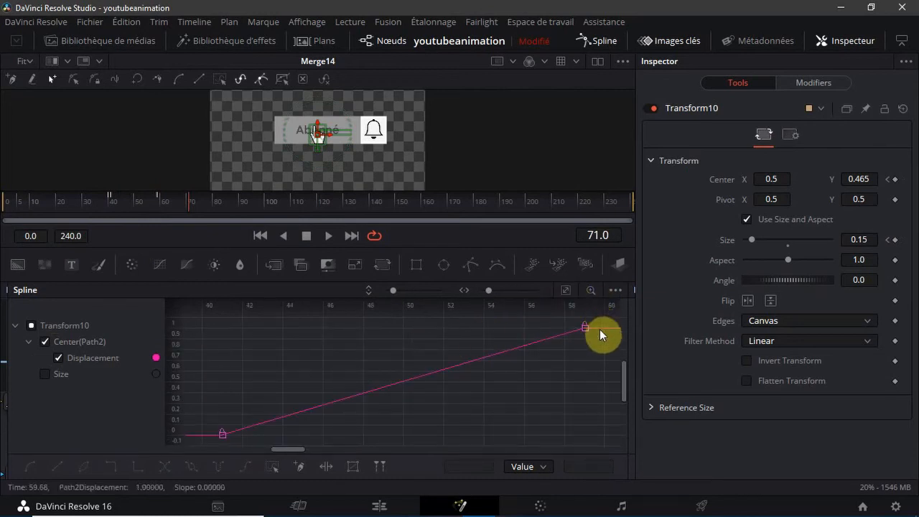
# Smooth Transform10's Displacement keyframes at frames 41 and 59, extending frame 59's handle to about frame 40 and shortening frame 41's to about 44
pyautogui.moveTo(598, 319); pyautogui.dragTo(204, 445)
pyautogui.hotkey('shift', 's')
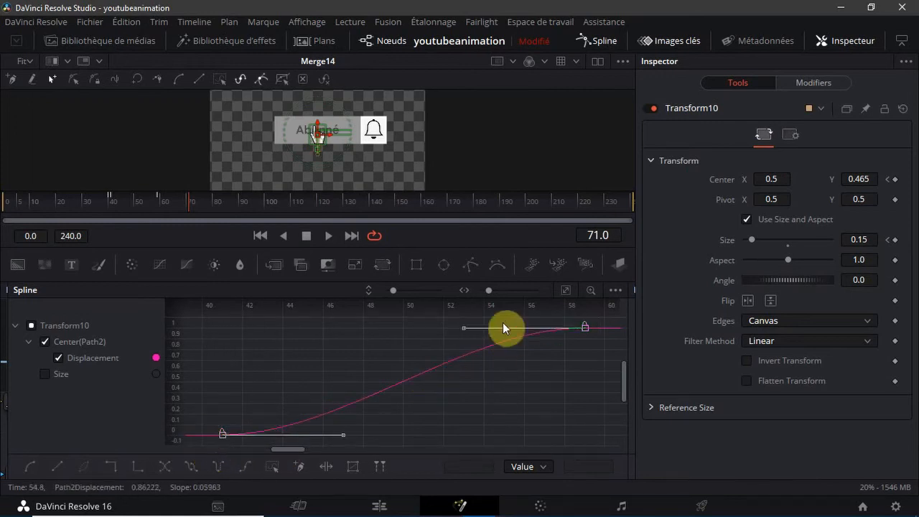
pyautogui.moveTo(462, 332); pyautogui.dragTo(200, 334)
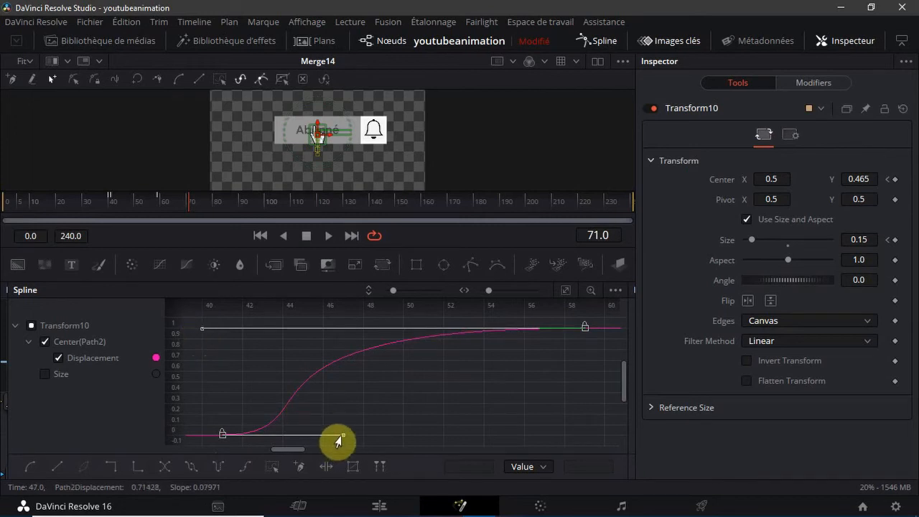
pyautogui.moveTo(338, 438); pyautogui.dragTo(279, 439)
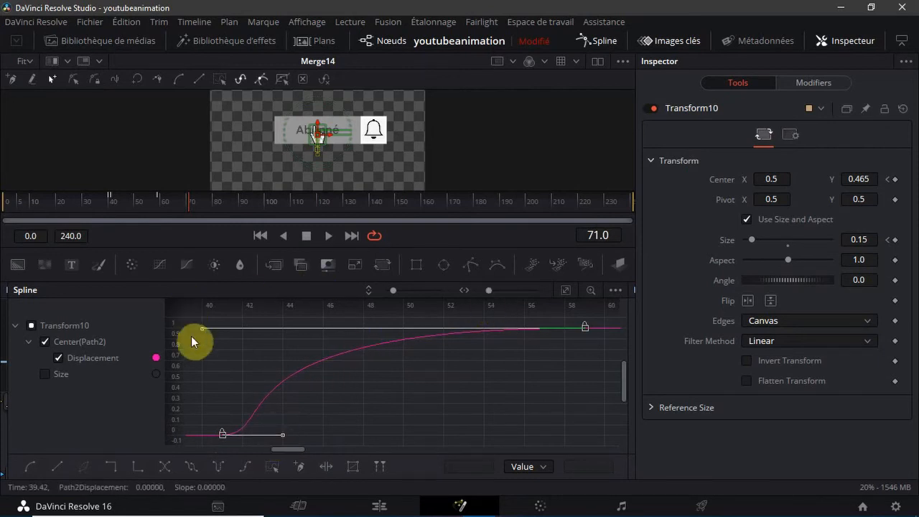
# Hide Transform10's Displacement curve, close the Spline editor and widen the node view to full width
pyautogui.click(56, 357)
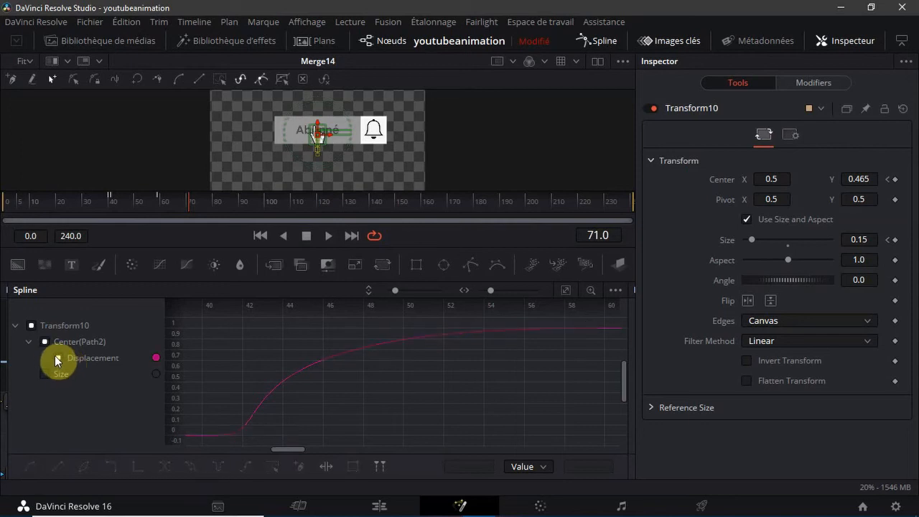
pyautogui.click(55, 356)
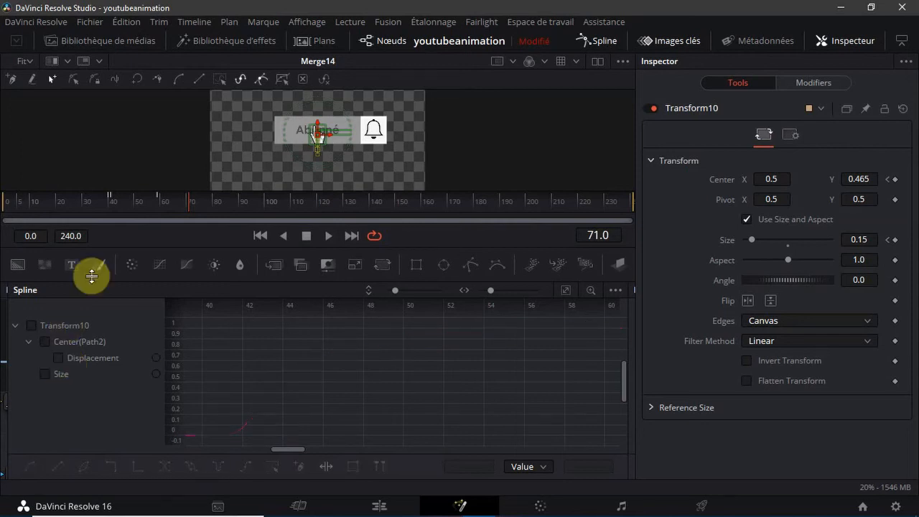
pyautogui.click(599, 37)
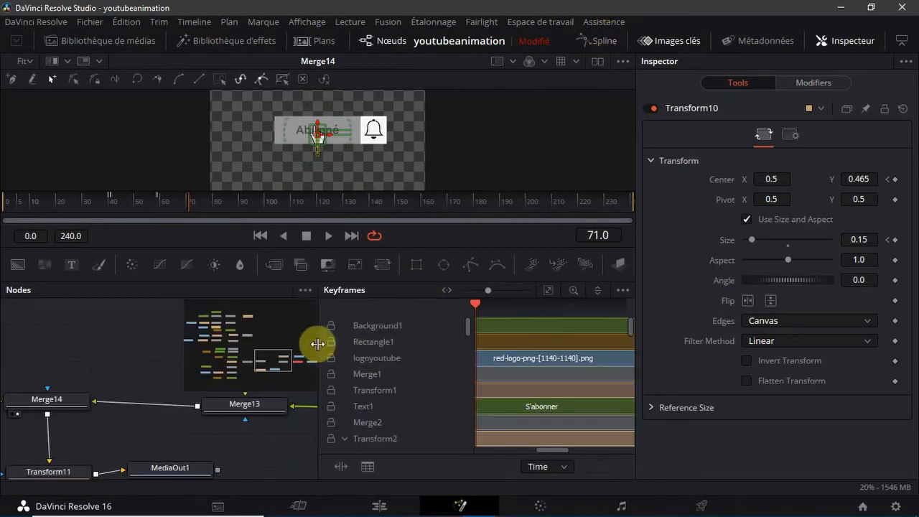
pyautogui.moveTo(317, 343); pyautogui.dragTo(757, 384)
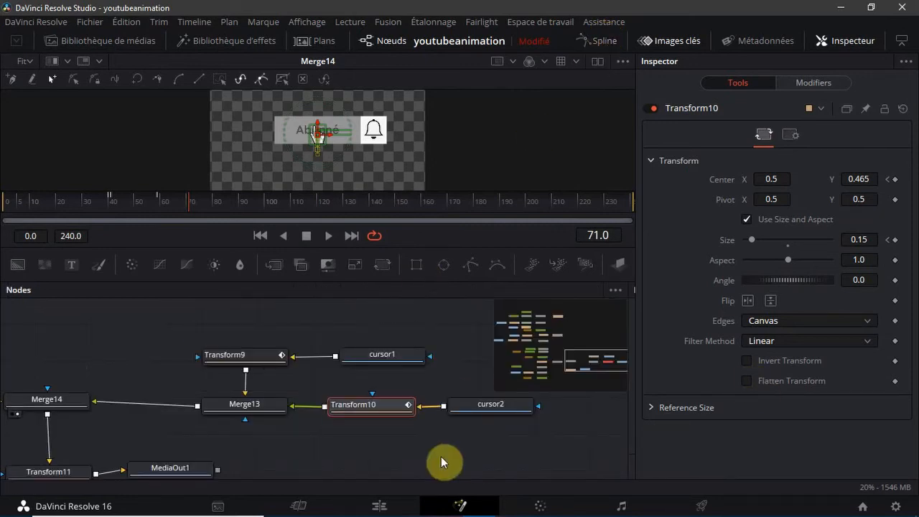
# Display only Transform9's Size curve in an enlarged Spline editor, with its Center and Displacement curves hidden and the view fitted
pyautogui.click(244, 355)
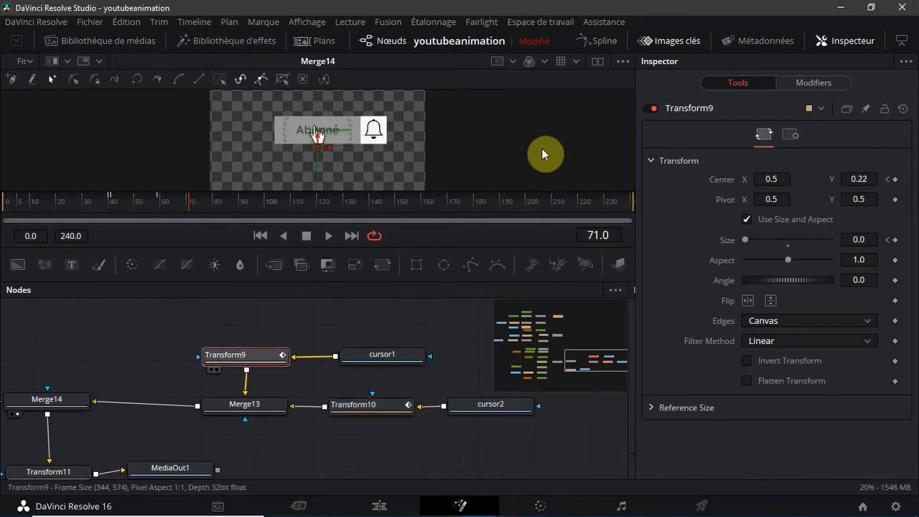
pyautogui.click(589, 43)
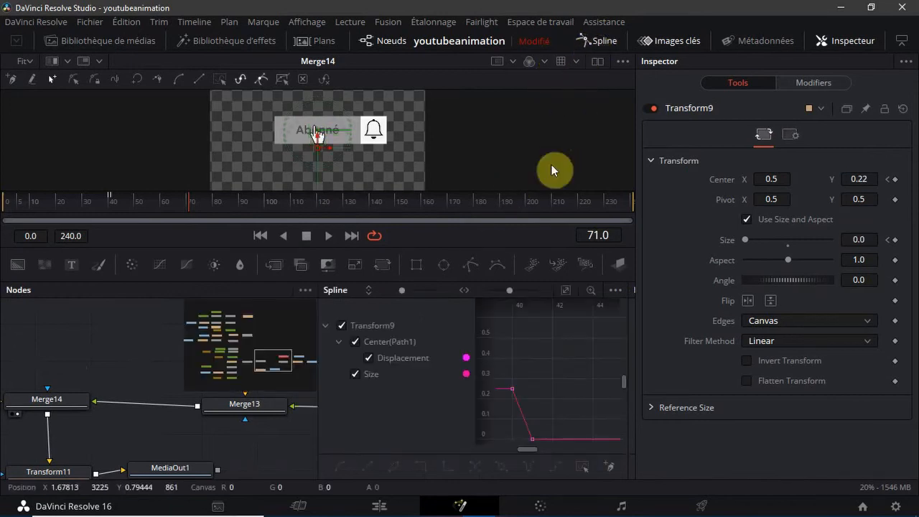
pyautogui.click(343, 376)
pyautogui.moveTo(317, 357); pyautogui.dragTo(2, 392)
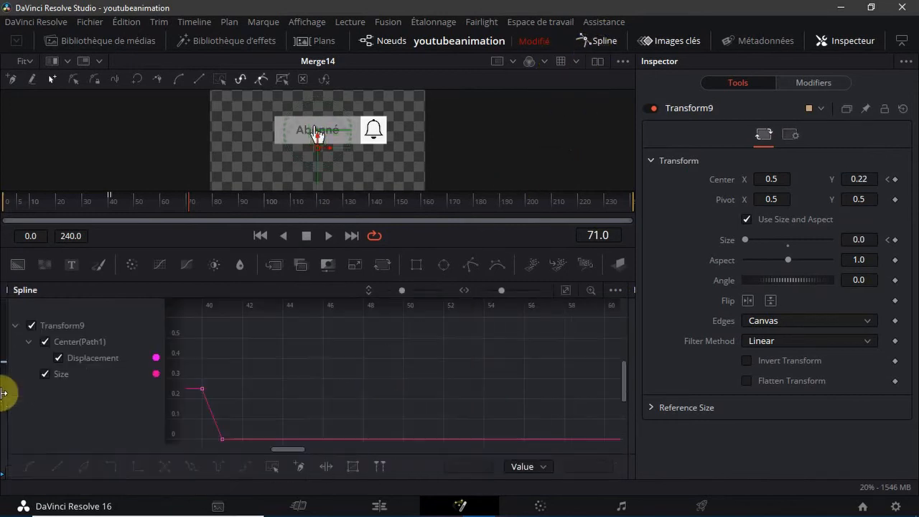
pyautogui.click(43, 342)
pyautogui.click(44, 343)
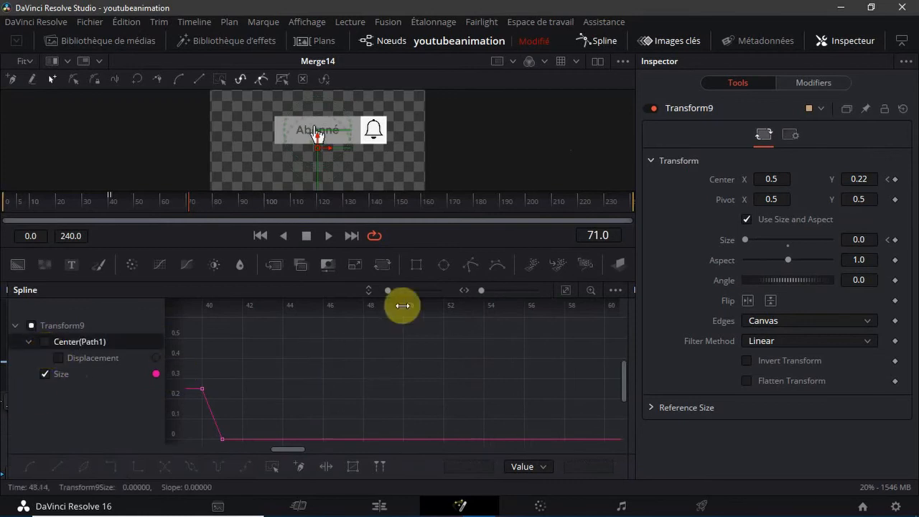
pyautogui.click(564, 292)
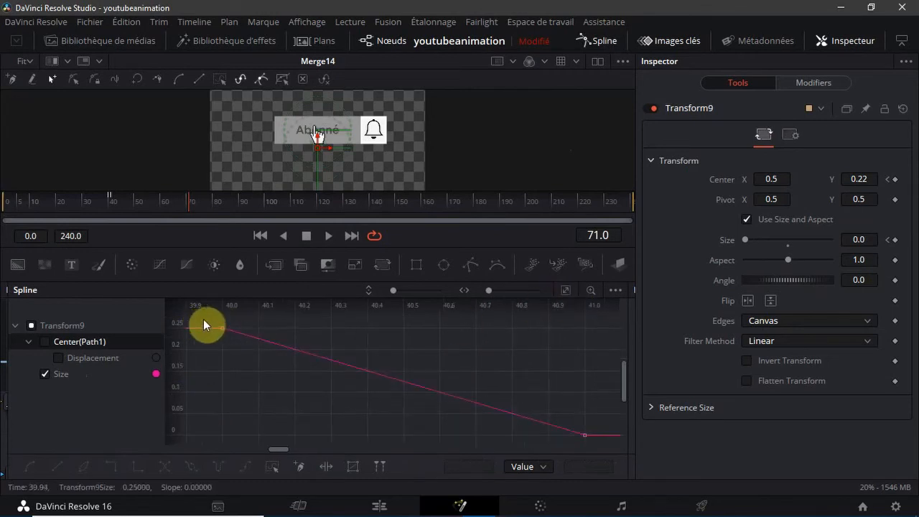
# Smooth Transform9's Size keyframes at frames 40 and 41, shortening frame 41's handle to about 40.8 and extending frame 40's to frame 41
pyautogui.moveTo(203, 318); pyautogui.dragTo(617, 501)
pyautogui.press('s')
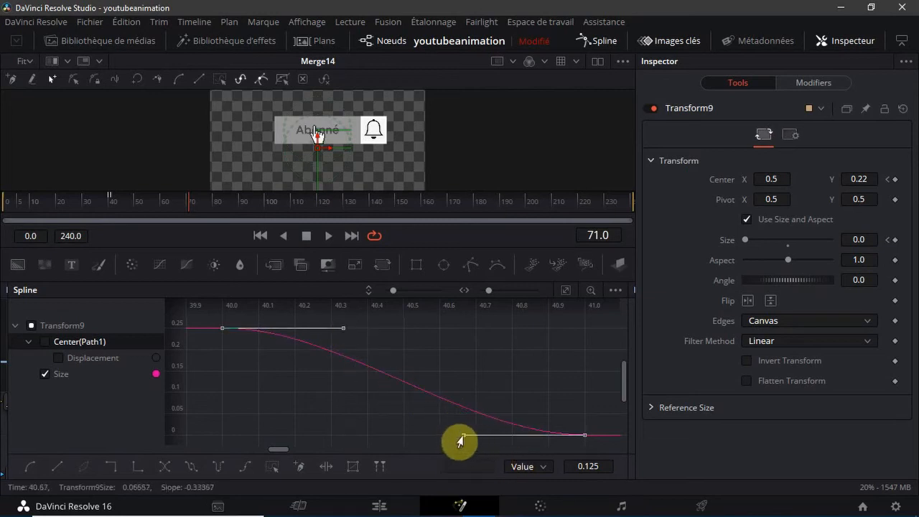
pyautogui.moveTo(459, 436)
pyautogui.mouseDown()
pyautogui.moveTo(437, 444)
pyautogui.moveTo(474, 441)
pyautogui.mouseUp()
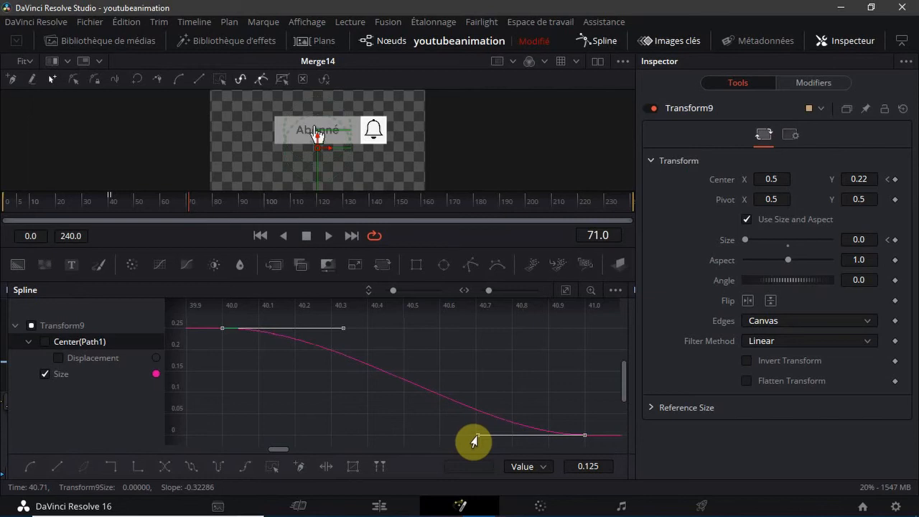
pyautogui.moveTo(473, 441)
pyautogui.mouseDown()
pyautogui.moveTo(485, 440)
pyautogui.moveTo(474, 441)
pyautogui.mouseUp()
pyautogui.moveTo(474, 440); pyautogui.dragTo(507, 440)
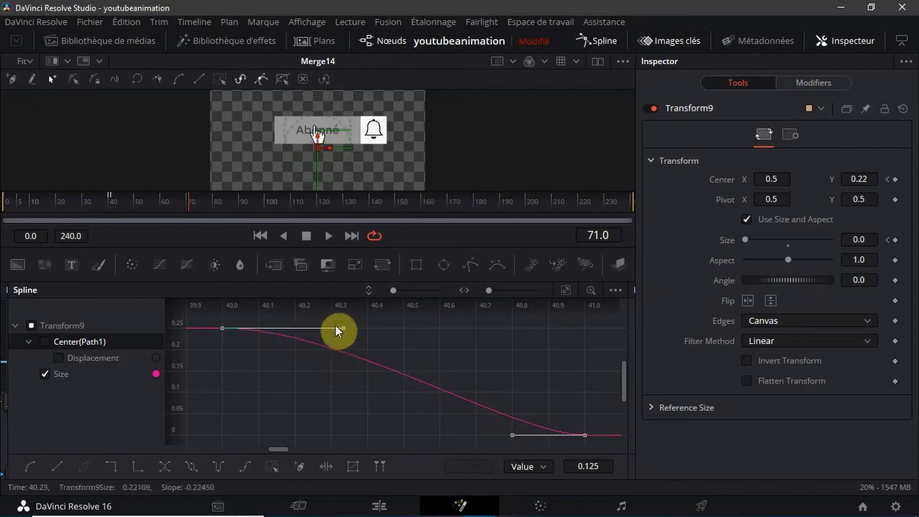
pyautogui.moveTo(343, 328); pyautogui.dragTo(388, 331)
pyautogui.moveTo(444, 335); pyautogui.dragTo(582, 333)
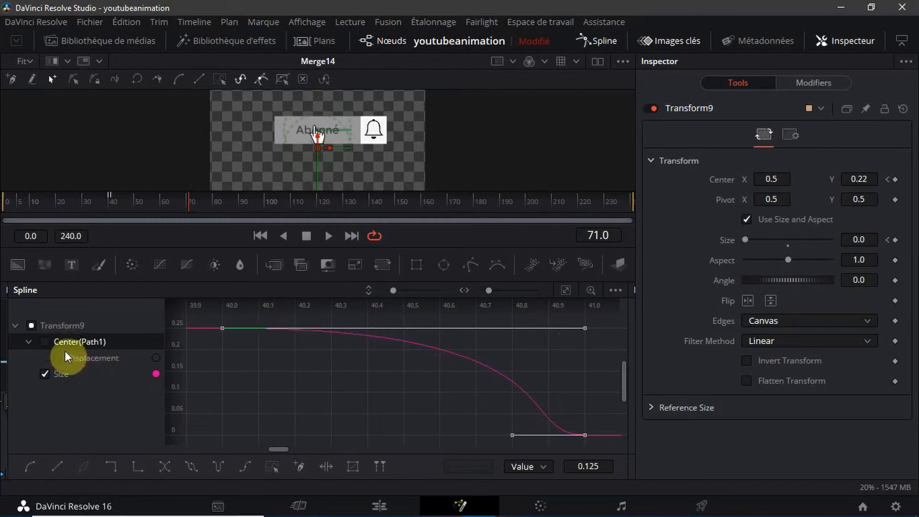
# Replace Transform9's Size curve with its Center Displacement curve in the Spline editor and fit the view
pyautogui.click(45, 373)
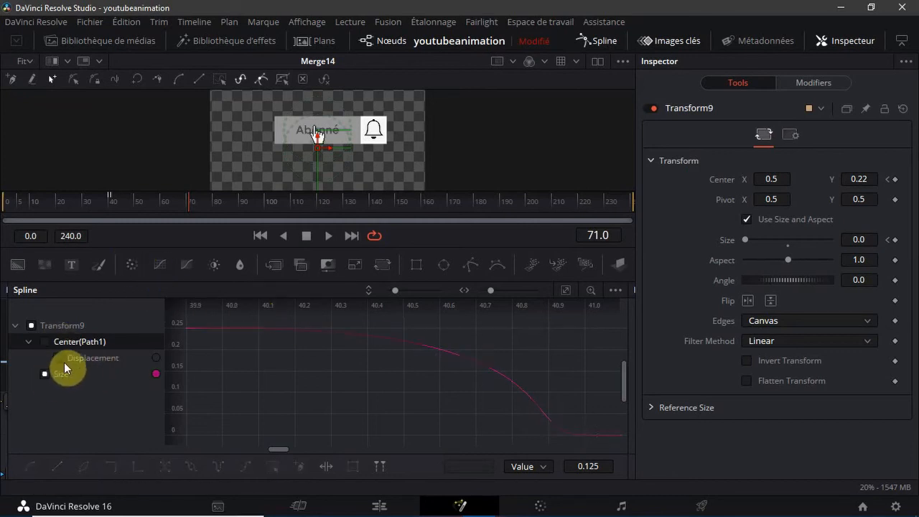
pyautogui.click(58, 357)
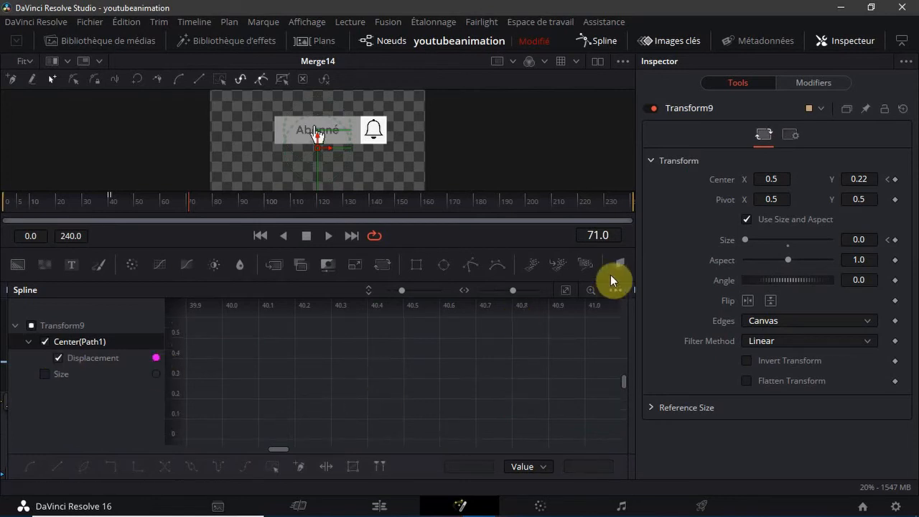
pyautogui.click(565, 293)
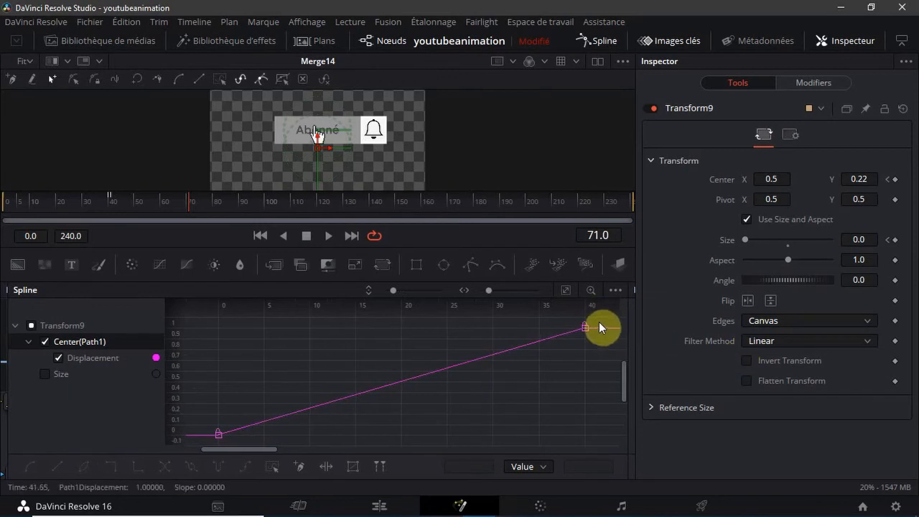
# Smooth Transform9's Displacement keyframes at frames 0 and 40, extending frame 40's handle back to about frame 0 and shortening frame 0's to about 10
pyautogui.moveTo(598, 323); pyautogui.dragTo(128, 437)
pyautogui.click(31, 465)
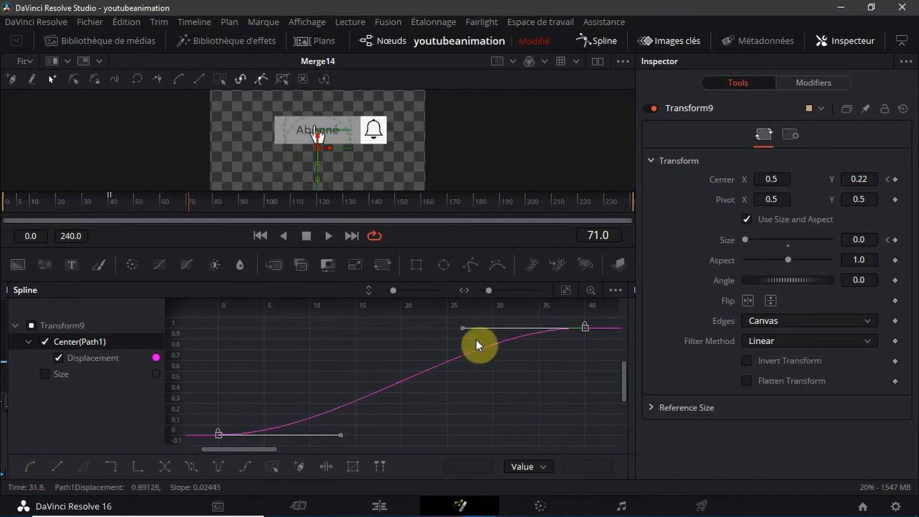
pyautogui.moveTo(361, 325); pyautogui.dragTo(226, 330)
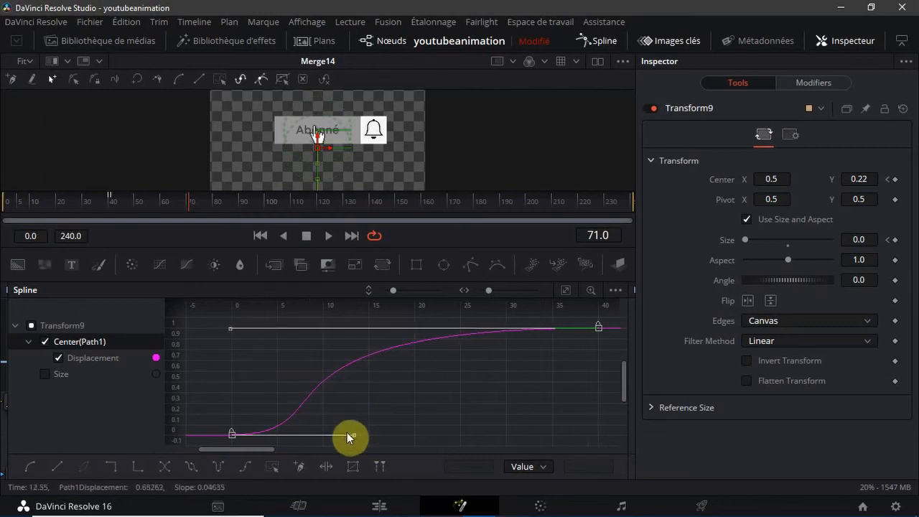
pyautogui.moveTo(355, 434); pyautogui.dragTo(323, 436)
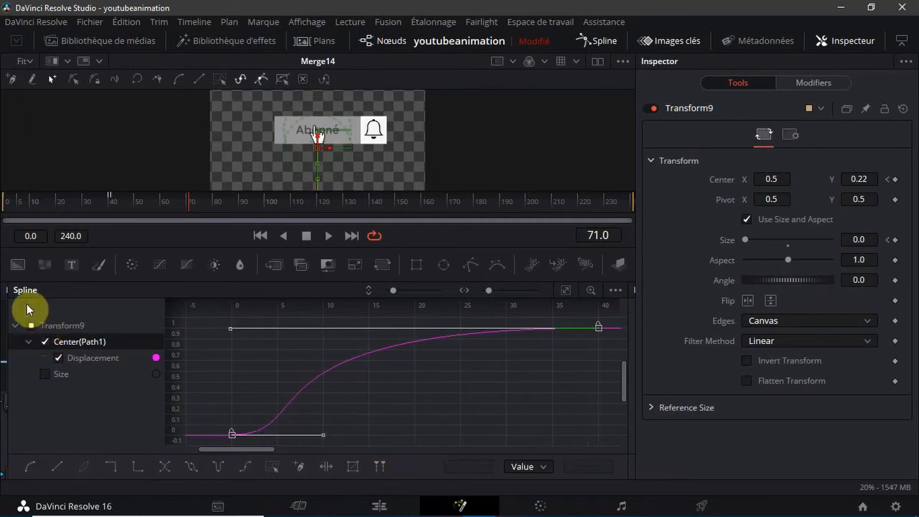
# Close the Spline editor, widen the node view over the Keyframes editor and leave no node selected
pyautogui.click(595, 41)
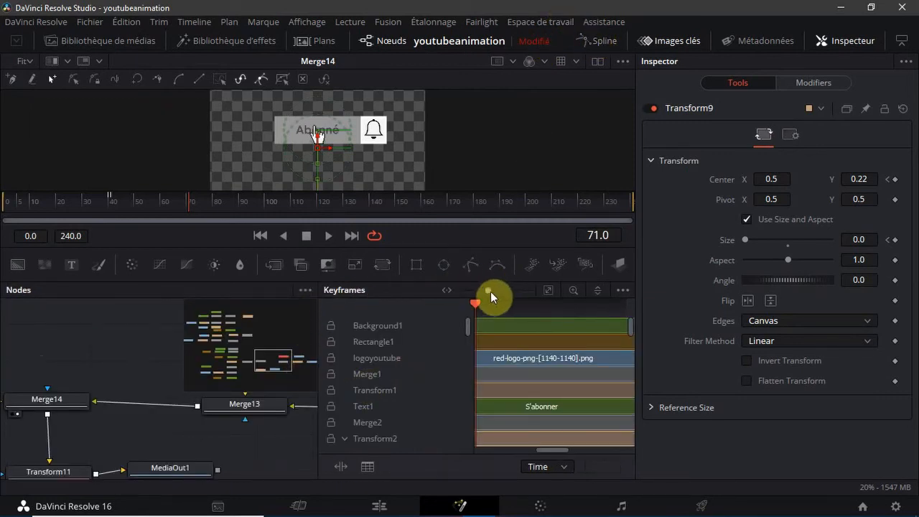
pyautogui.moveTo(490, 292); pyautogui.dragTo(452, 305)
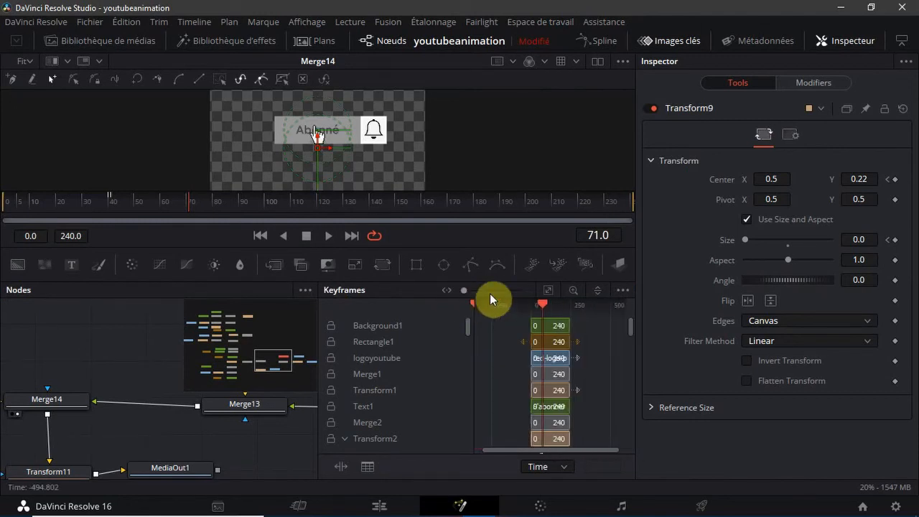
pyautogui.click(621, 290)
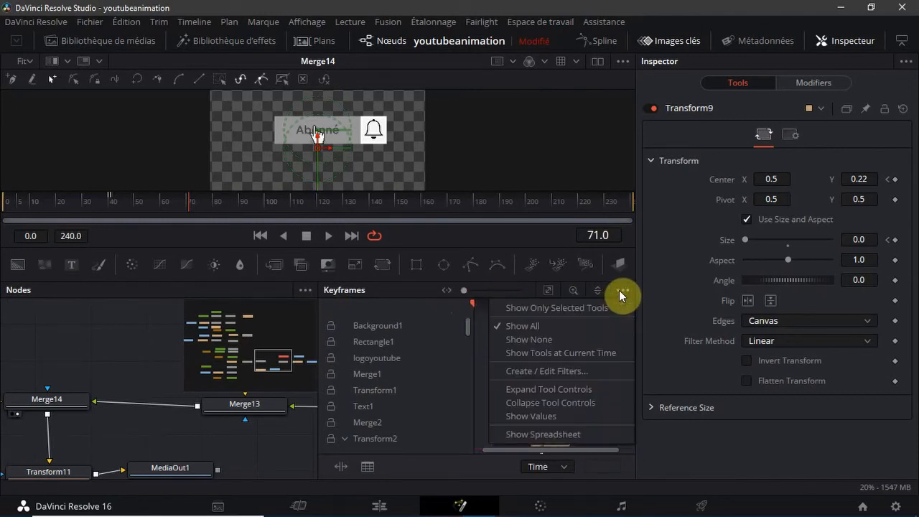
pyautogui.click(621, 290)
pyautogui.click(621, 291)
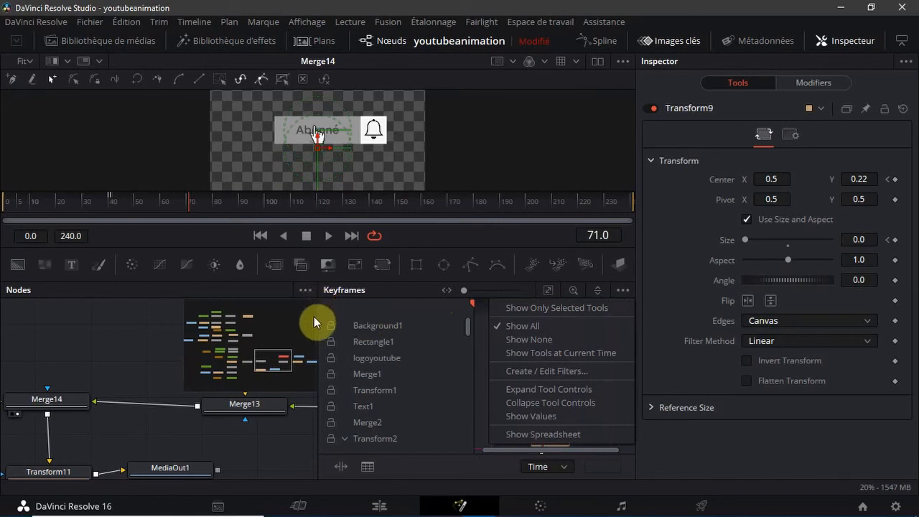
pyautogui.click(437, 327)
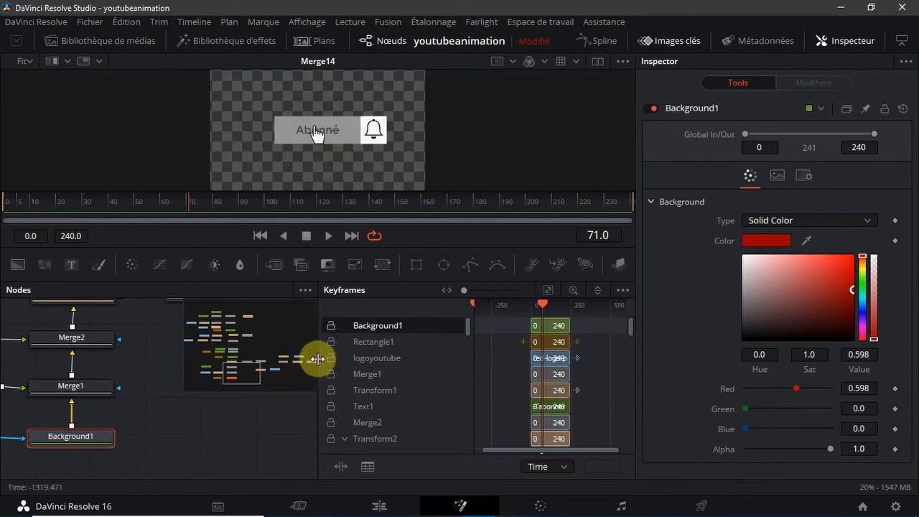
pyautogui.moveTo(317, 358); pyautogui.dragTo(707, 341)
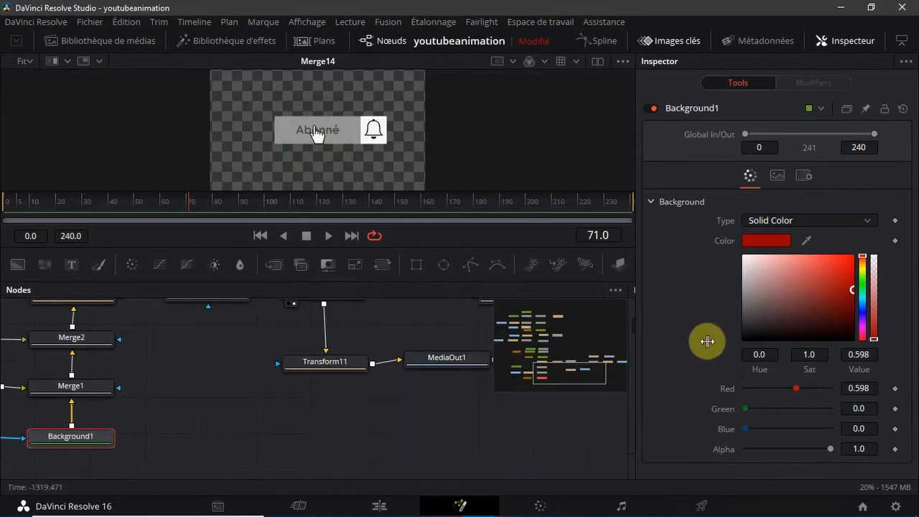
pyautogui.click(296, 426)
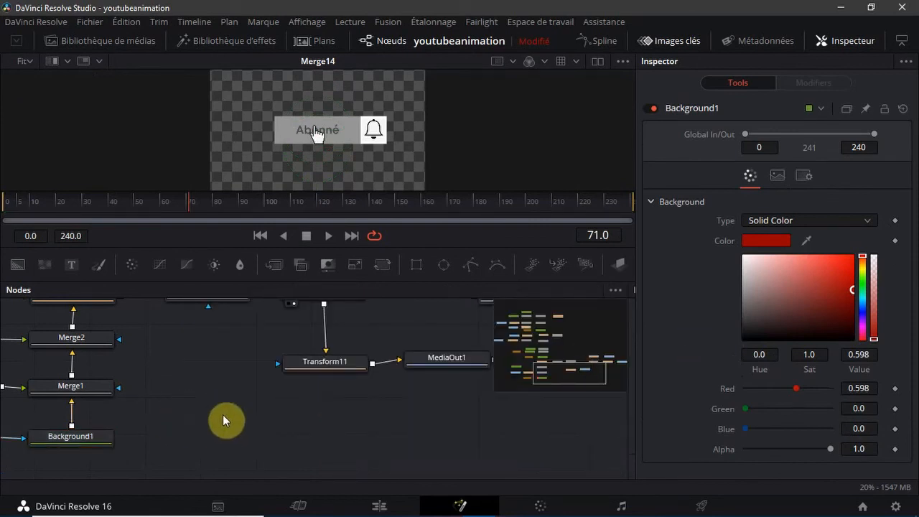
# Select the Transform10 node and set a Center keyframe at frame 72 to hold the hand cursor's position
pyautogui.scroll(2, 230, 423)
pyautogui.moveTo(591, 375)
pyautogui.mouseDown()
pyautogui.moveTo(557, 381)
pyautogui.moveTo(555, 357)
pyautogui.moveTo(566, 368)
pyautogui.moveTo(594, 363)
pyautogui.mouseUp()
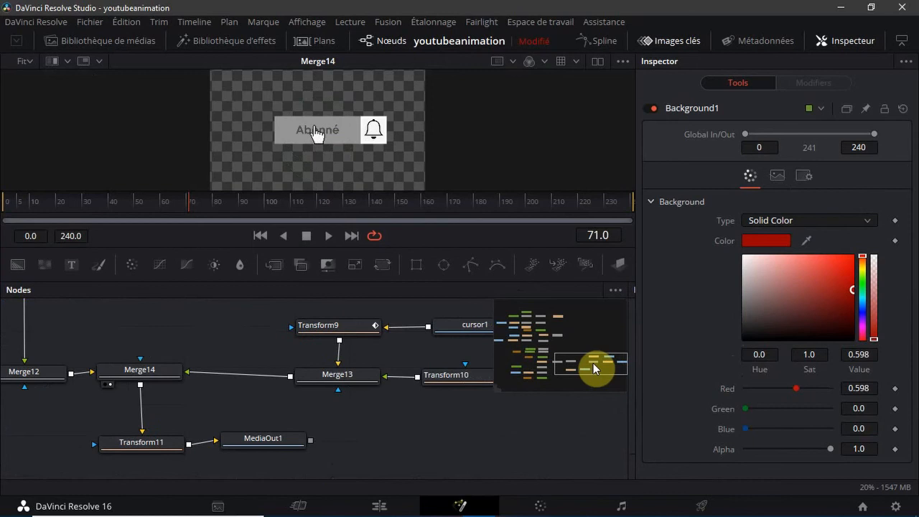
pyautogui.click(434, 384)
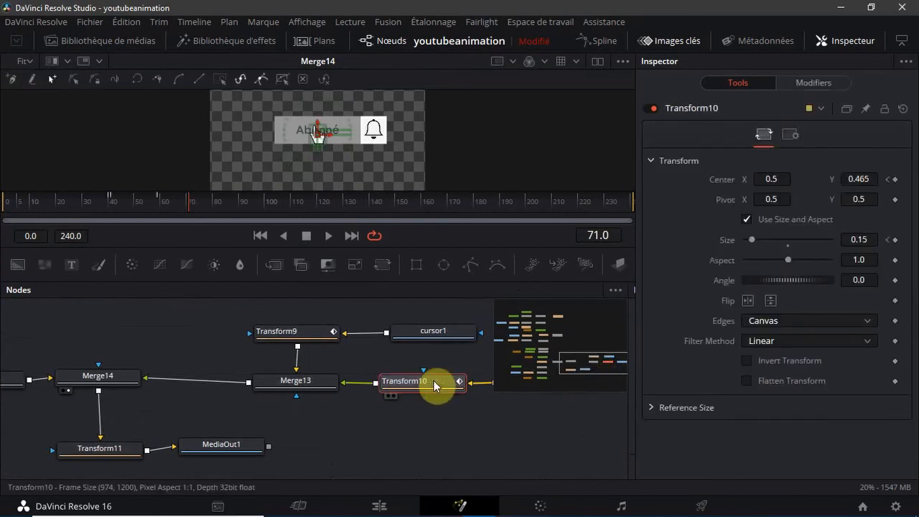
pyautogui.click(192, 207)
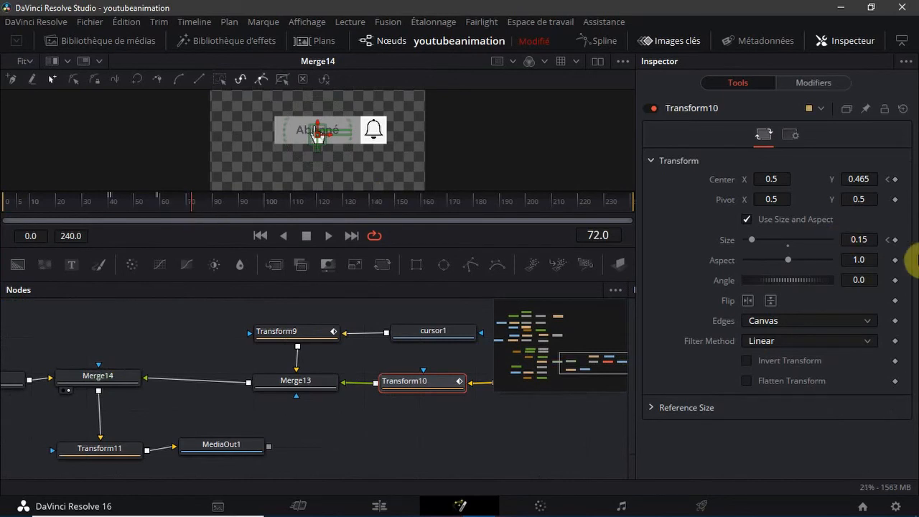
pyautogui.click(895, 180)
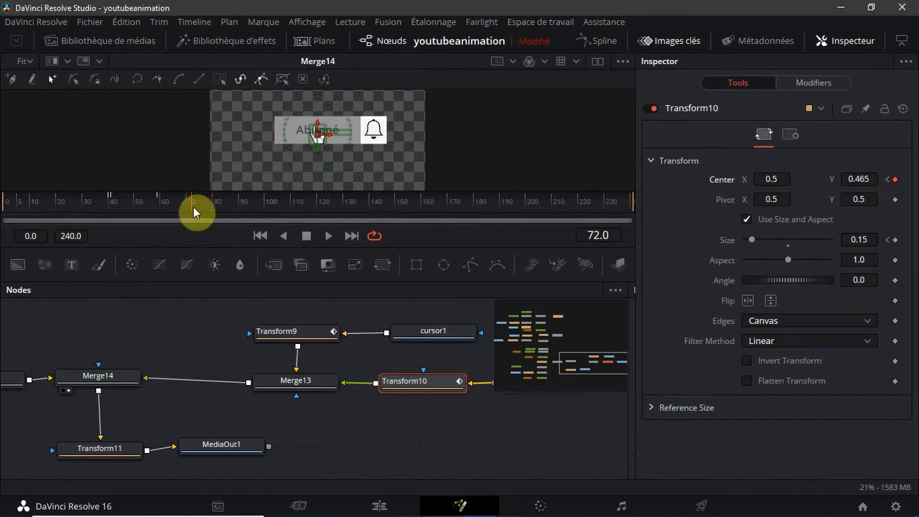
# Keyframe Transform10's Center at frame 128 by moving the hand cursor onto the bell, about X 1.024, Y 0.465
pyautogui.moveTo(191, 207); pyautogui.dragTo(352, 221)
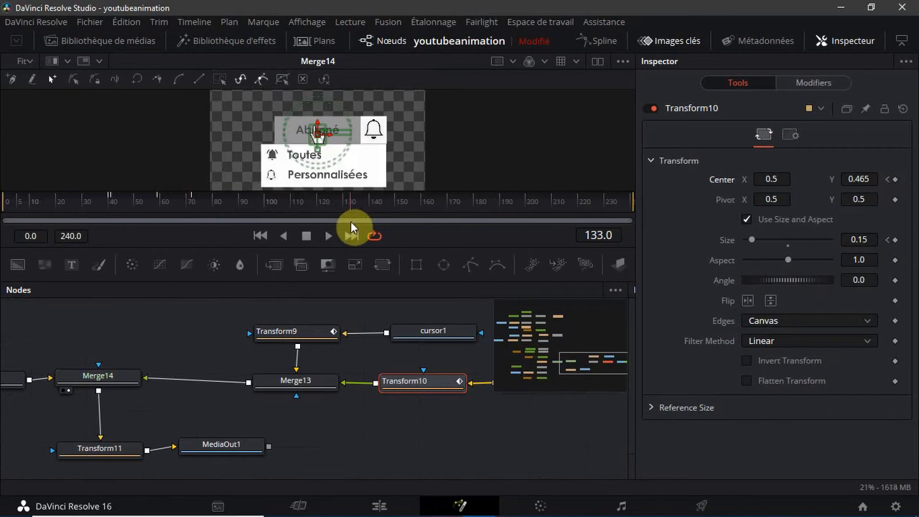
pyautogui.moveTo(348, 210); pyautogui.dragTo(340, 213)
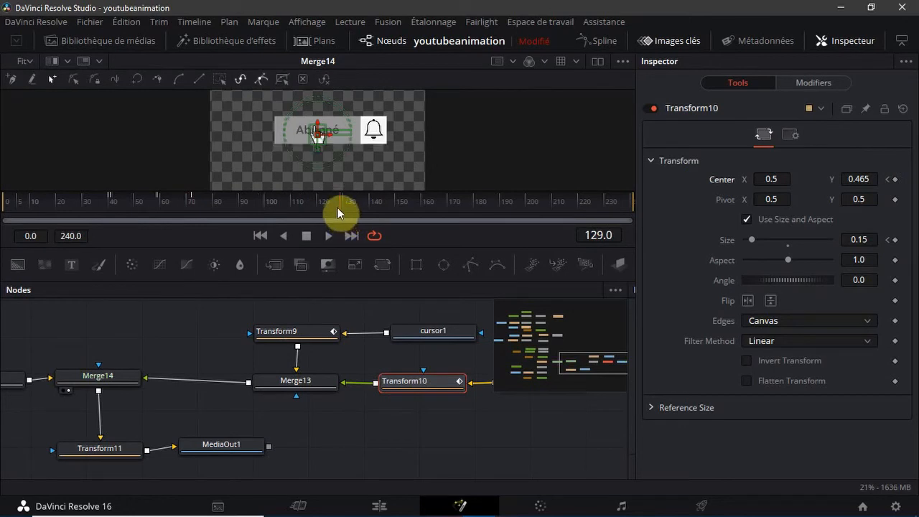
pyautogui.moveTo(341, 214); pyautogui.dragTo(338, 213)
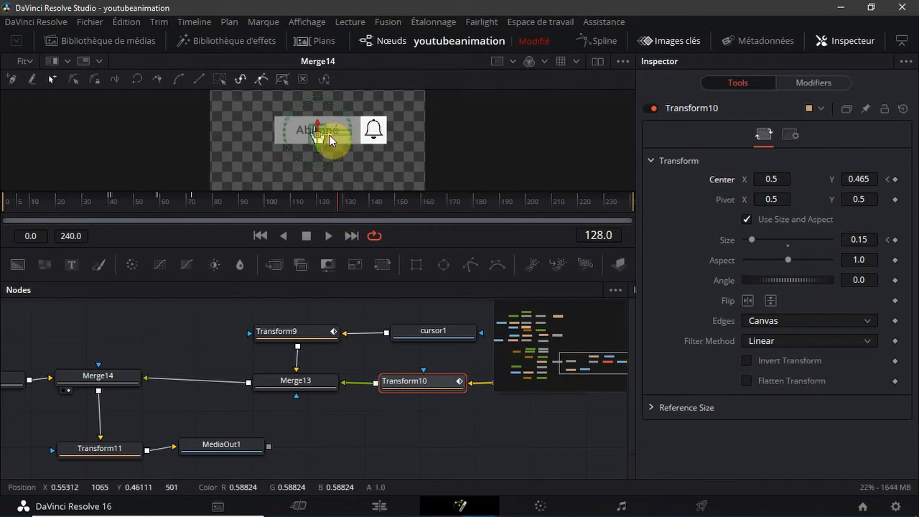
pyautogui.moveTo(327, 141); pyautogui.dragTo(387, 144)
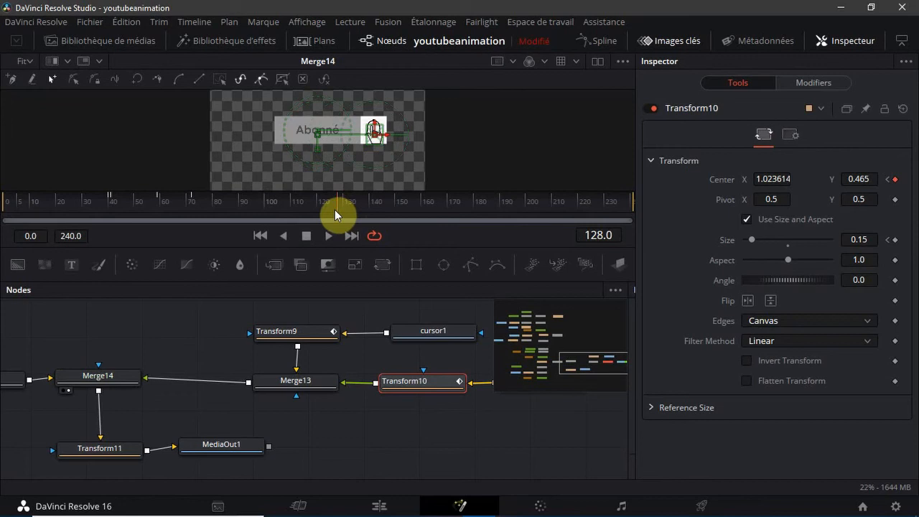
# Keyframe Transform10's Center at frame 119 with the hand cursor over the bell, about X 1.013, Y 0.465
pyautogui.moveTo(337, 208); pyautogui.dragTo(292, 221)
pyautogui.moveTo(350, 133)
pyautogui.mouseDown()
pyautogui.moveTo(365, 127)
pyautogui.moveTo(364, 140)
pyautogui.mouseUp()
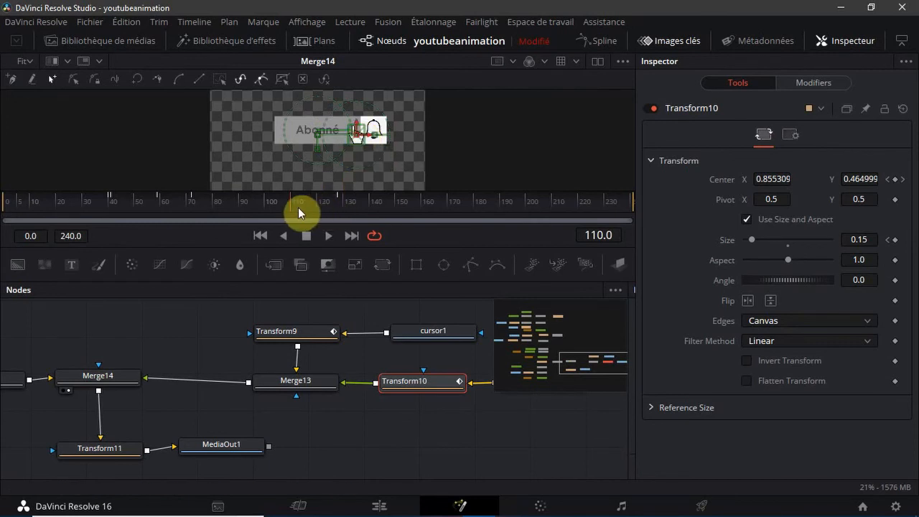
pyautogui.moveTo(290, 208); pyautogui.dragTo(312, 206)
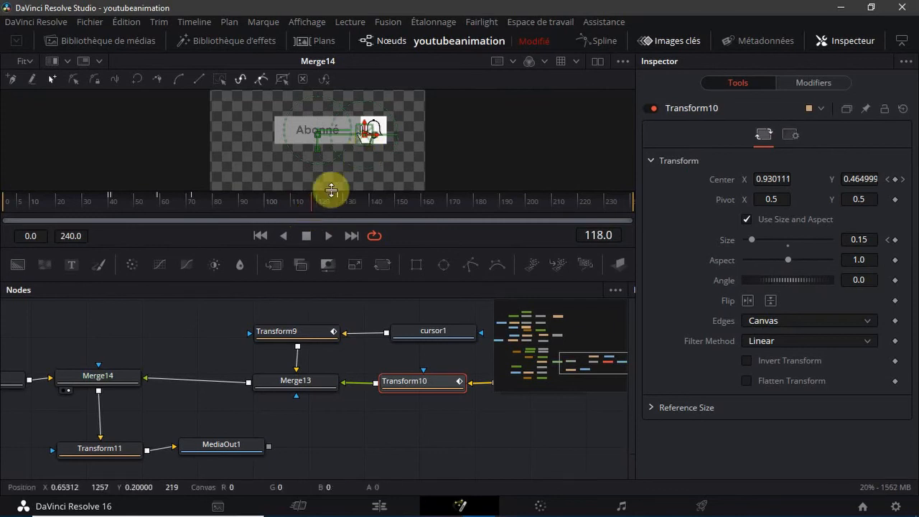
pyautogui.moveTo(311, 204); pyautogui.dragTo(315, 204)
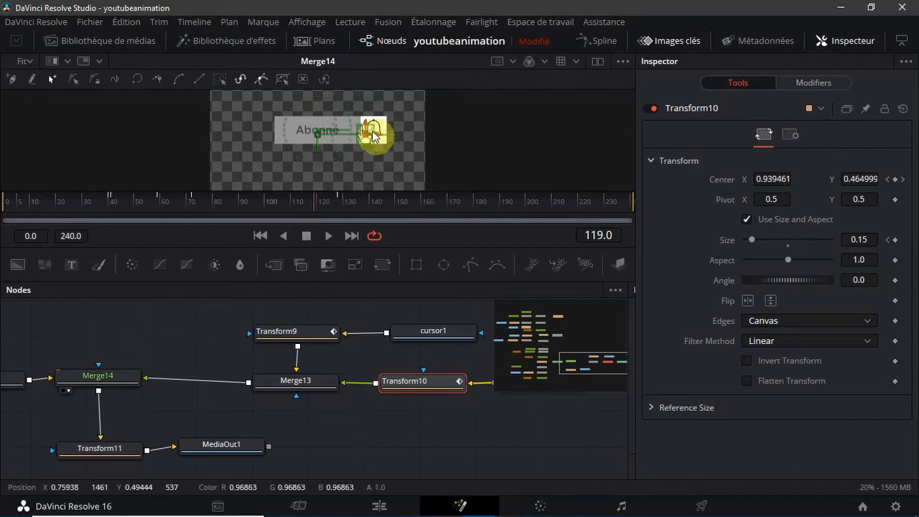
pyautogui.moveTo(381, 141); pyautogui.dragTo(386, 138)
pyautogui.hotkey('ctrl', 'z')
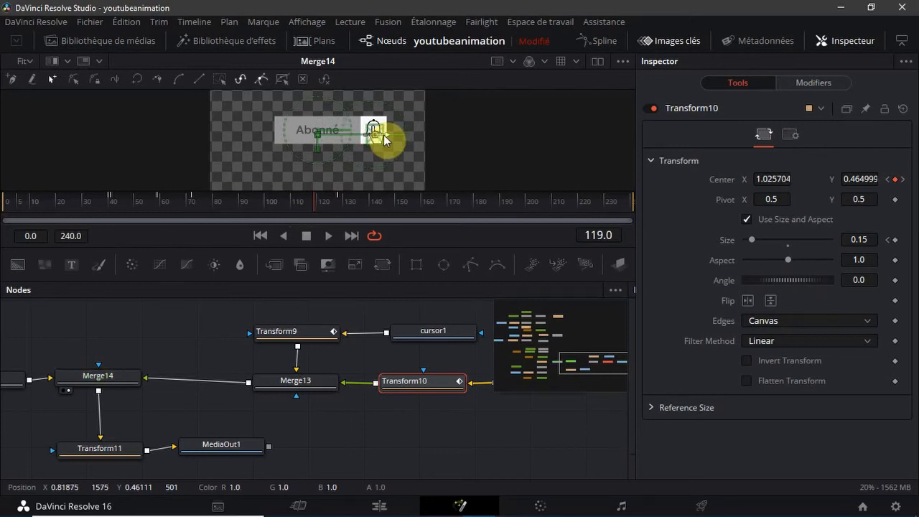
pyautogui.hotkey('ctrl', 'z')
# Delete Transform10's Center keyframe at frame 128 and return to frame 119
pyautogui.click(337, 200)
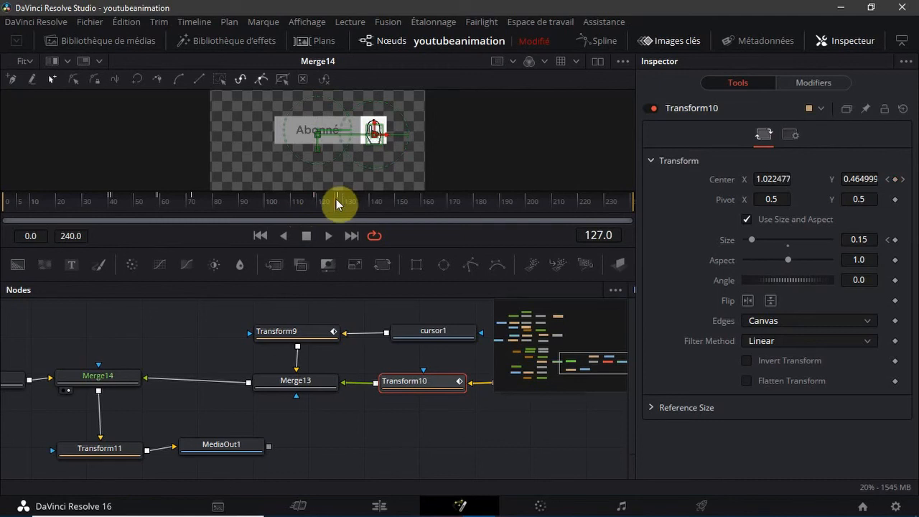
pyautogui.click(335, 203)
pyautogui.click(338, 203)
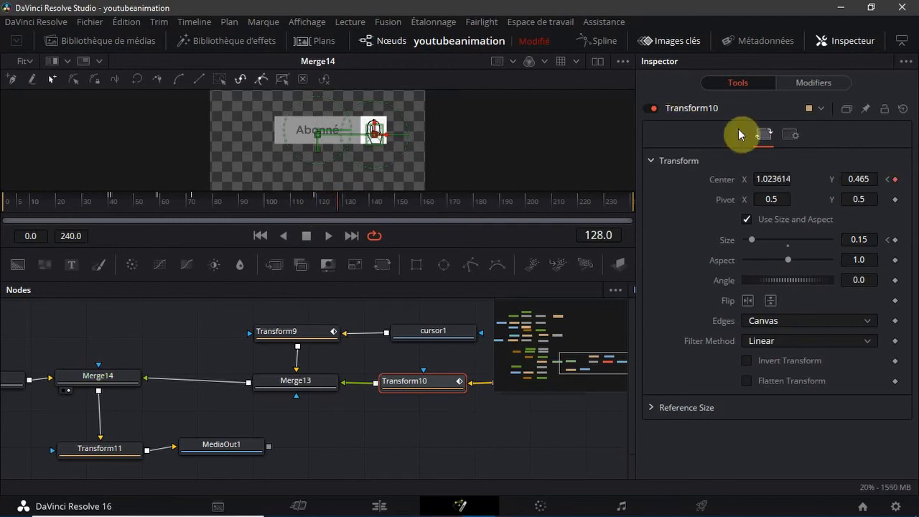
pyautogui.click(894, 179)
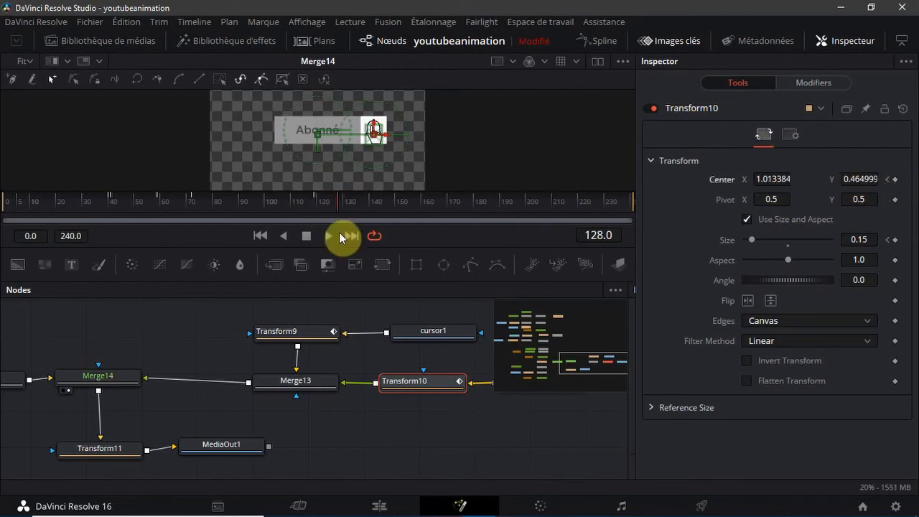
pyautogui.click(313, 201)
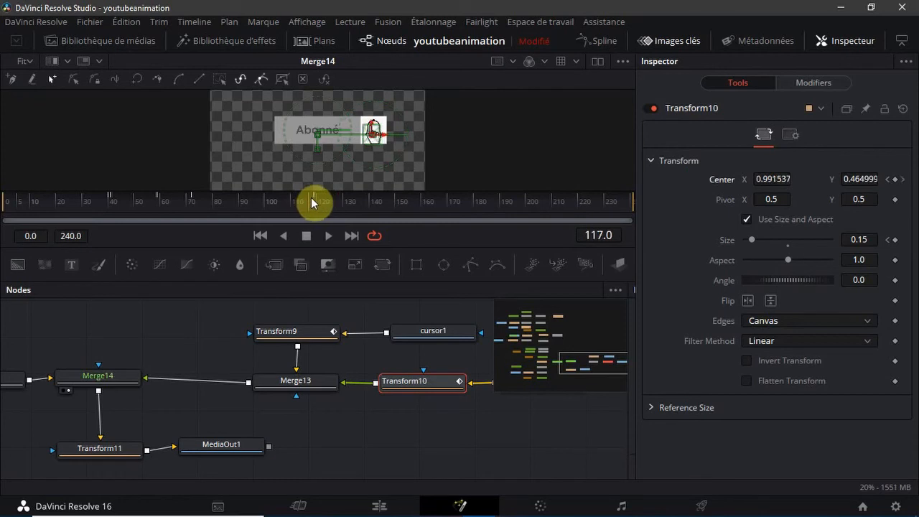
pyautogui.moveTo(308, 206); pyautogui.dragTo(315, 206)
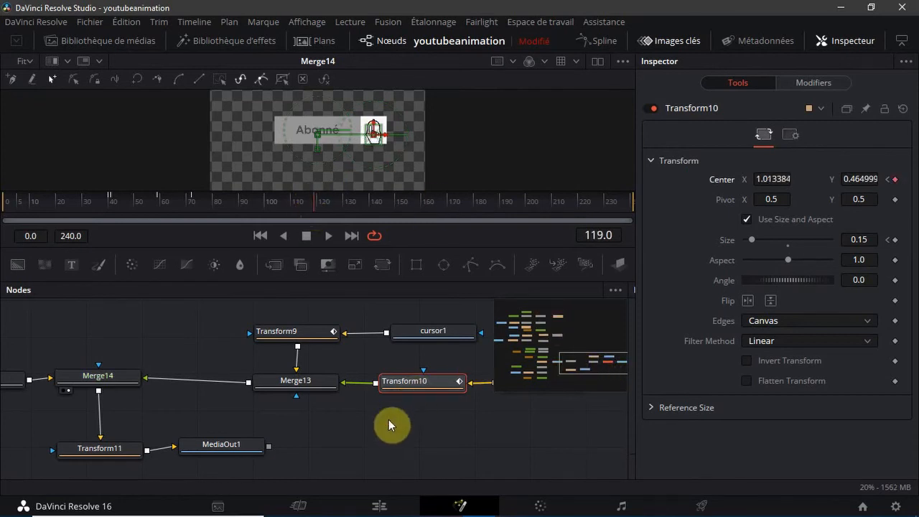
# Open a widened Spline editor, show Transform10's Center Displacement curve and fit it in the view
pyautogui.click(582, 39)
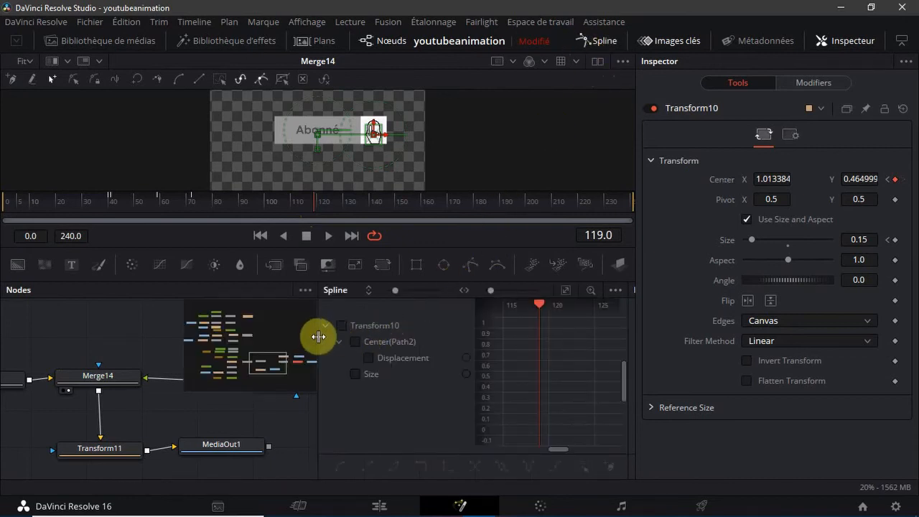
pyautogui.moveTo(318, 334); pyautogui.dragTo(5, 363)
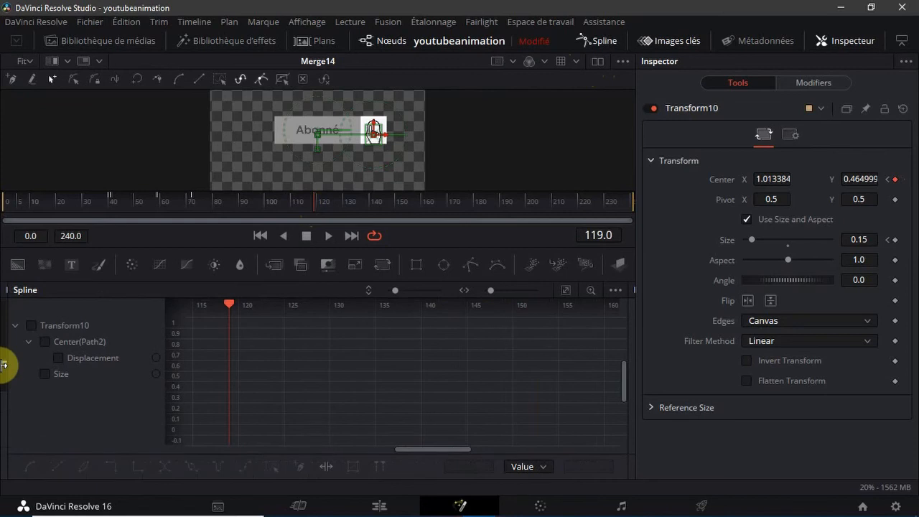
pyautogui.click(58, 354)
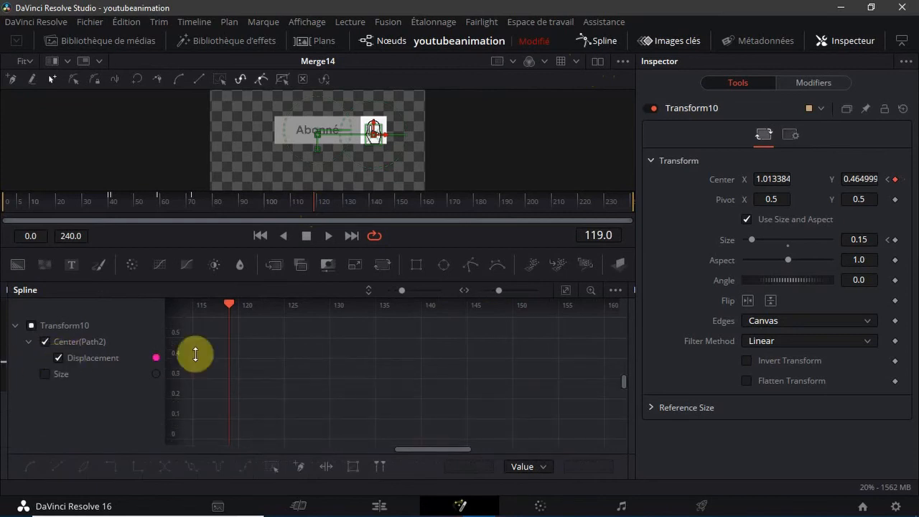
pyautogui.click(565, 290)
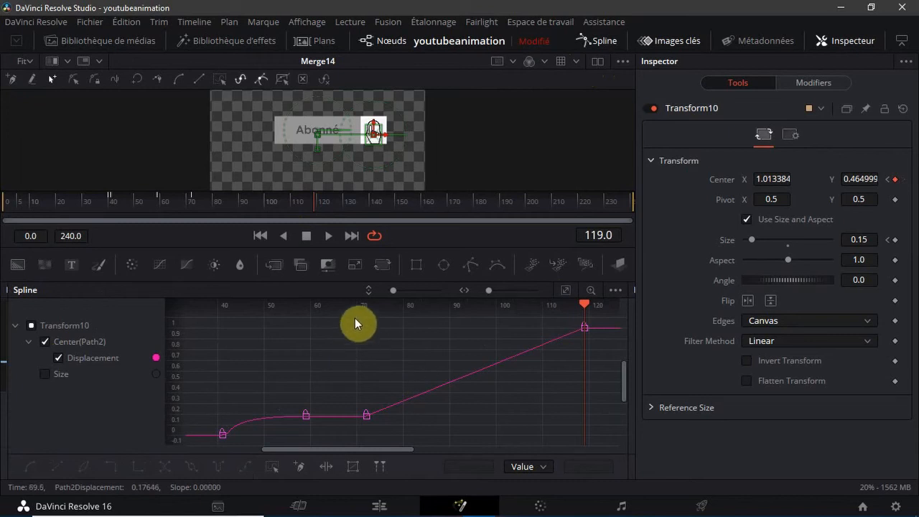
# Smooth Transform10's Displacement keyframes at frames 72 and 119, extending frame 119's handle back to about 70 and shortening frame 72's to about 80
pyautogui.moveTo(352, 320); pyautogui.dragTo(605, 434)
pyautogui.click(29, 468)
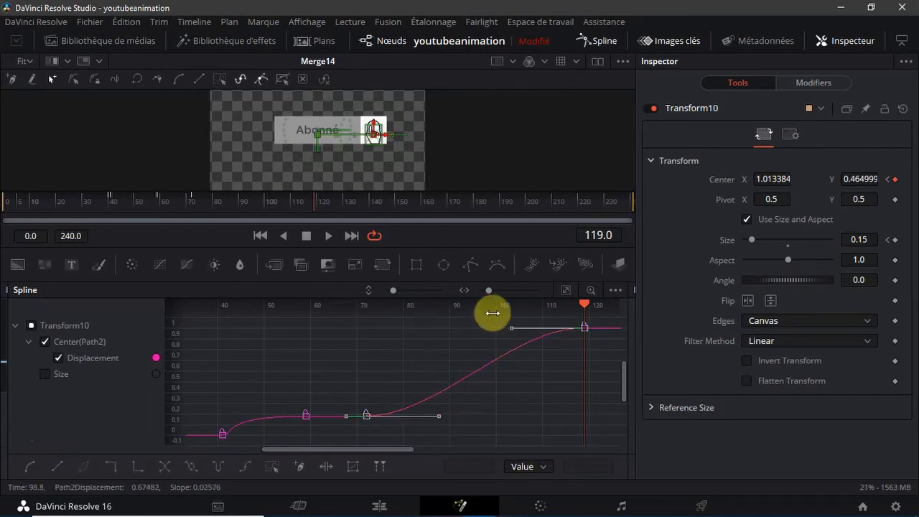
pyautogui.moveTo(508, 330); pyautogui.dragTo(352, 333)
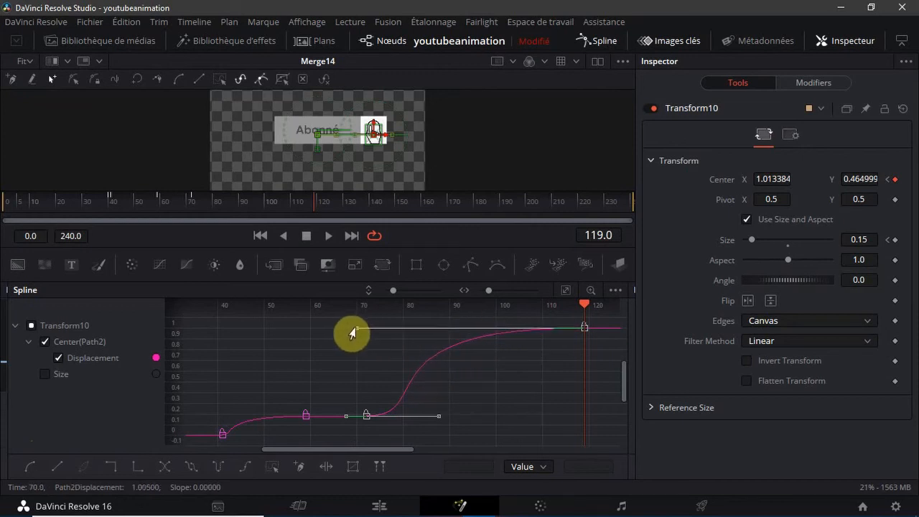
pyautogui.moveTo(438, 415); pyautogui.dragTo(402, 416)
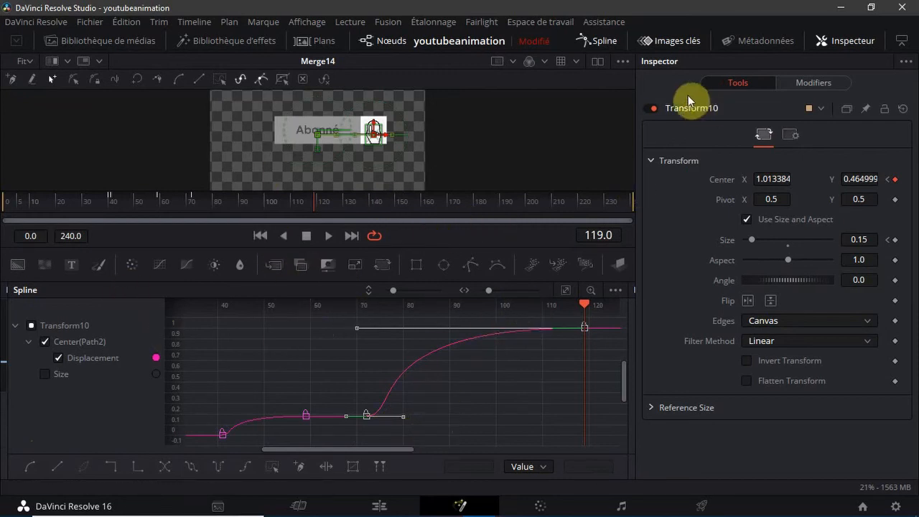
# Close the Spline editor, expand the node view across the Keyframes editor and deselect Transform10
pyautogui.click(583, 40)
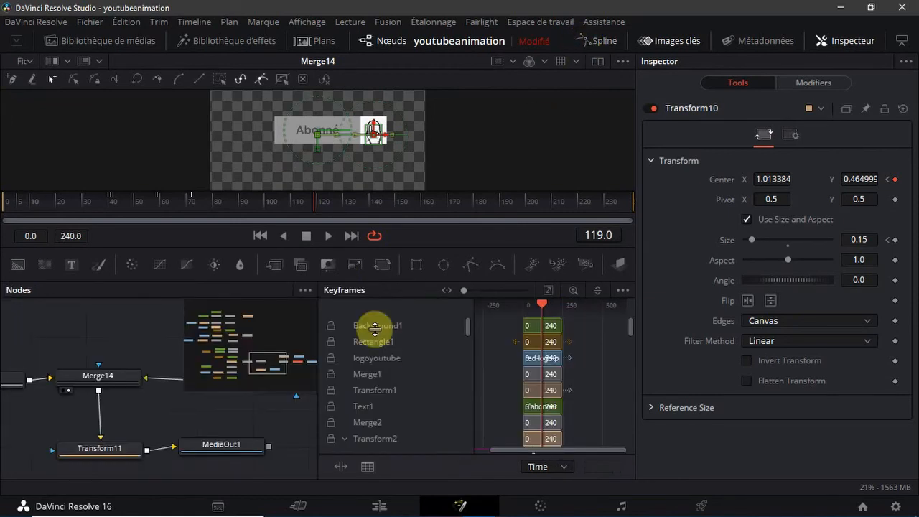
pyautogui.moveTo(321, 313); pyautogui.dragTo(908, 318)
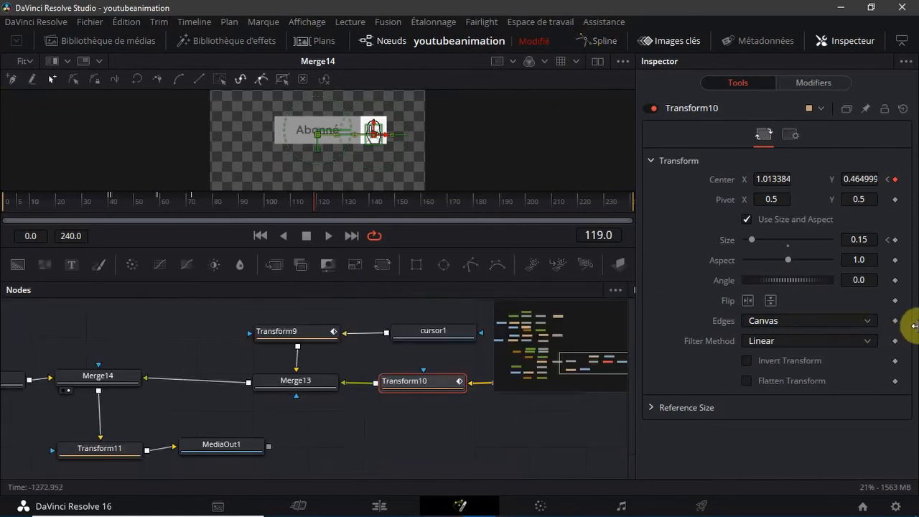
pyautogui.click(374, 448)
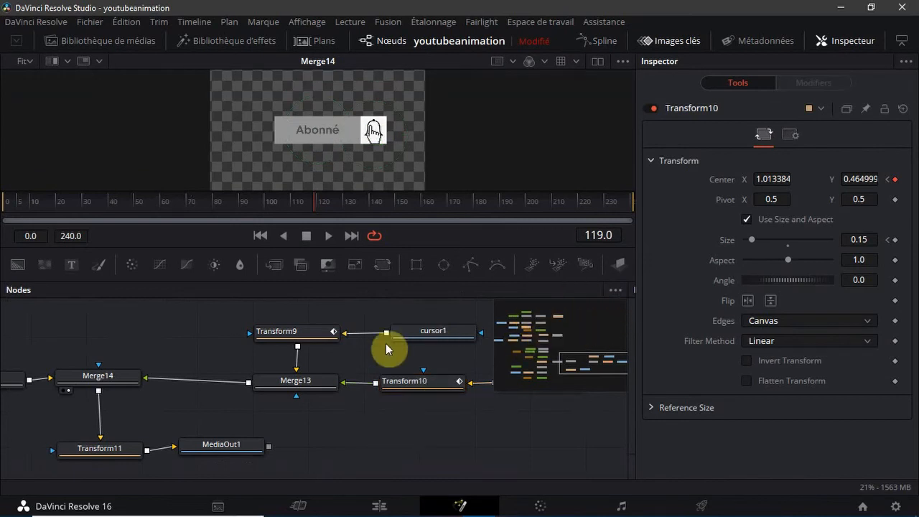
# Find the Transform7 node fed by notification2 and set its Size to 0.0
pyautogui.moveTo(598, 369); pyautogui.dragTo(532, 329)
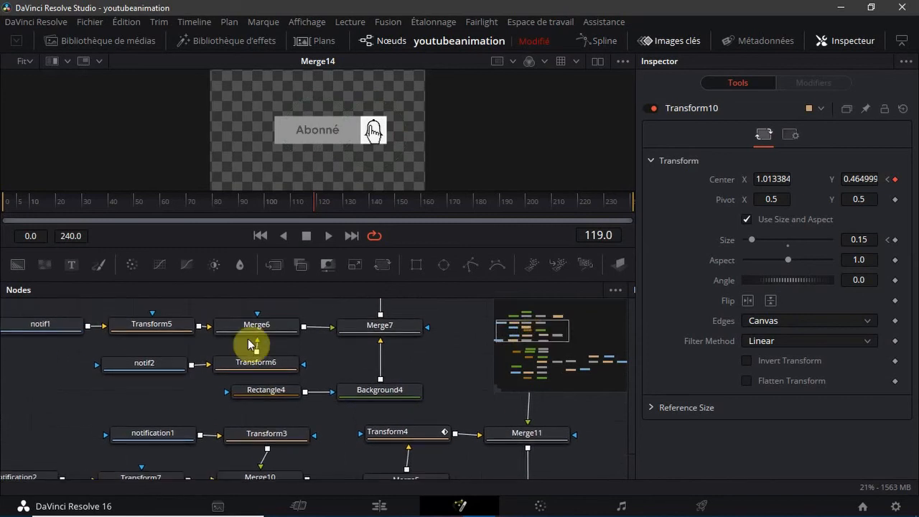
pyautogui.click(161, 334)
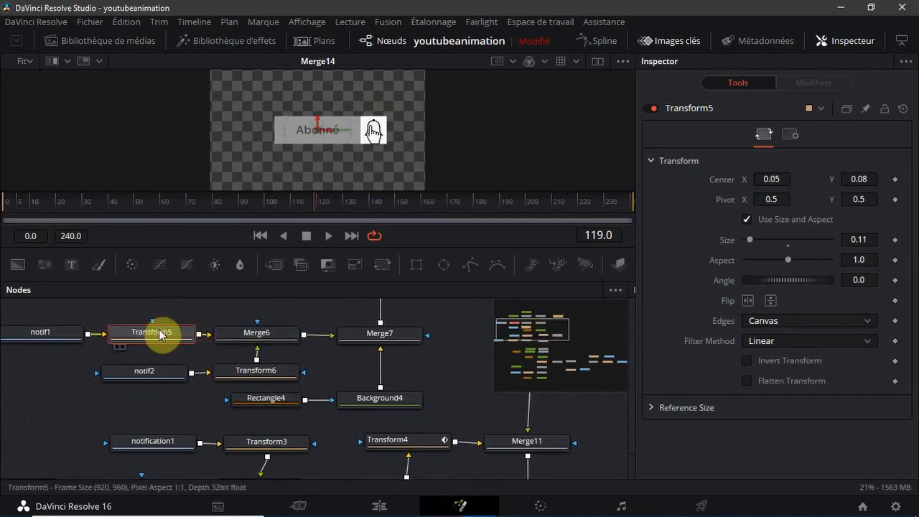
pyautogui.click(237, 377)
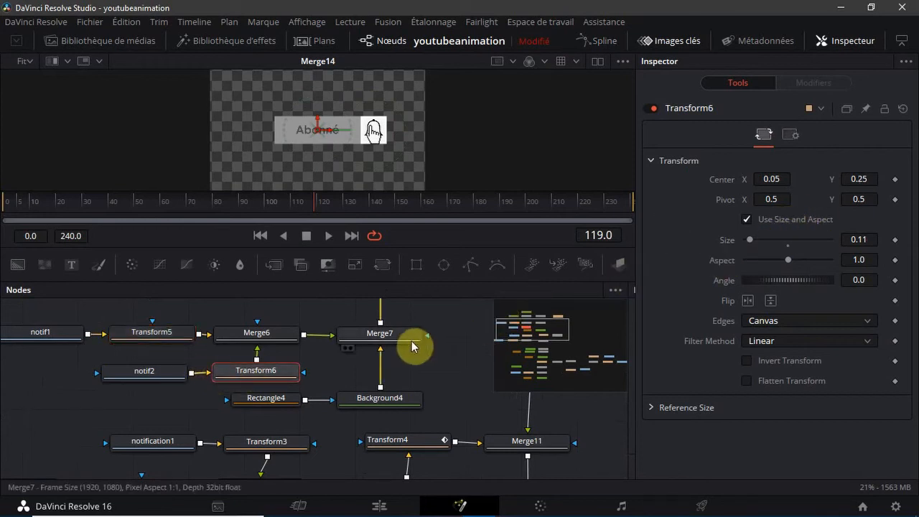
pyautogui.moveTo(543, 331); pyautogui.dragTo(463, 341)
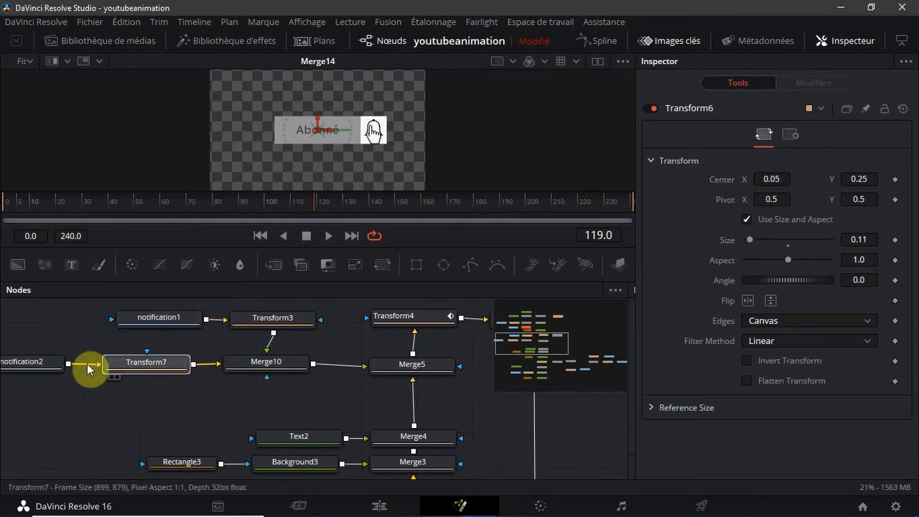
pyautogui.click(129, 366)
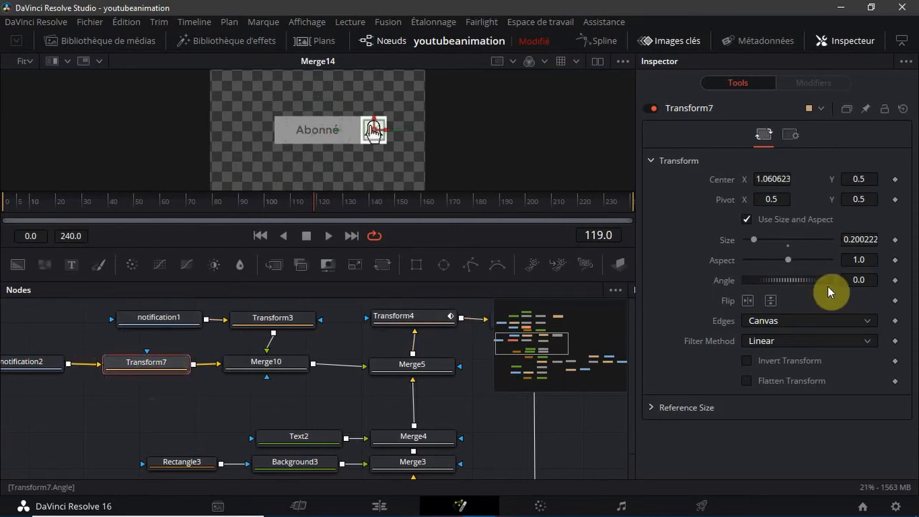
pyautogui.moveTo(731, 244); pyautogui.dragTo(662, 251)
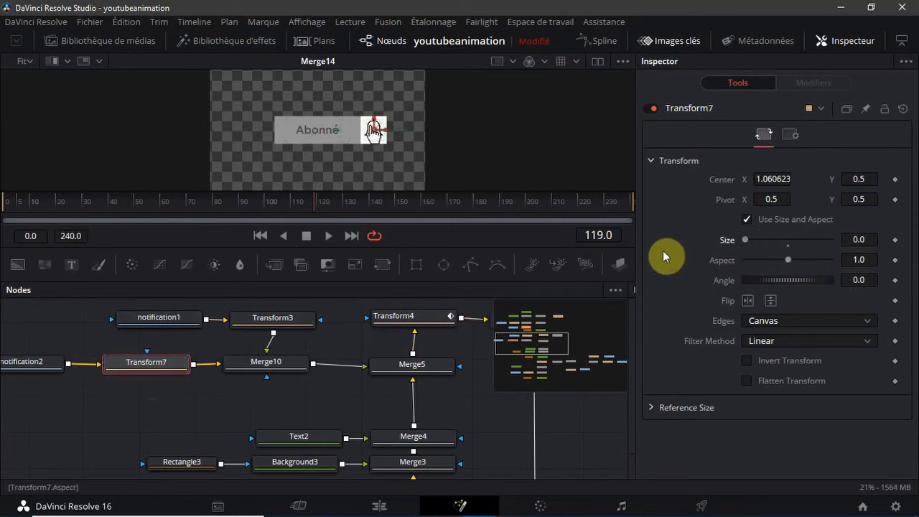
# Keyframe the Size of Transform3, fed by notification1, at frames 119 and 129
pyautogui.click(164, 321)
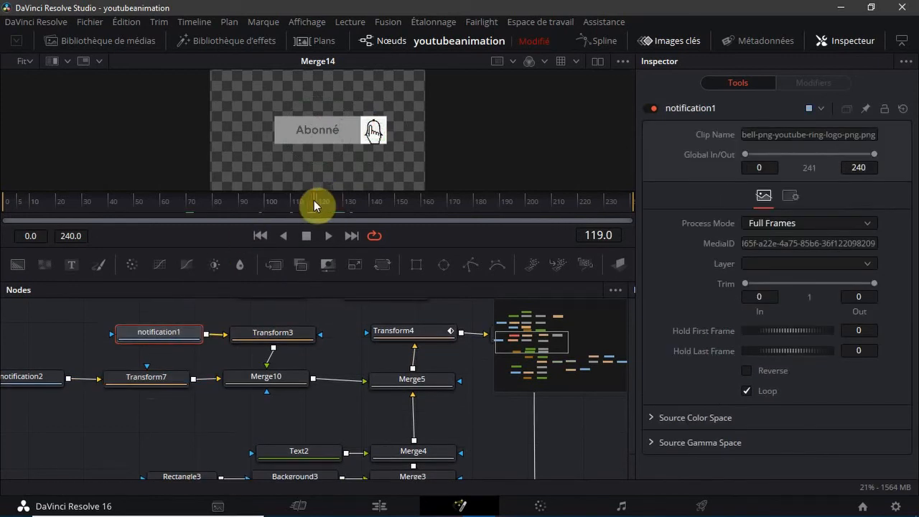
pyautogui.click(267, 340)
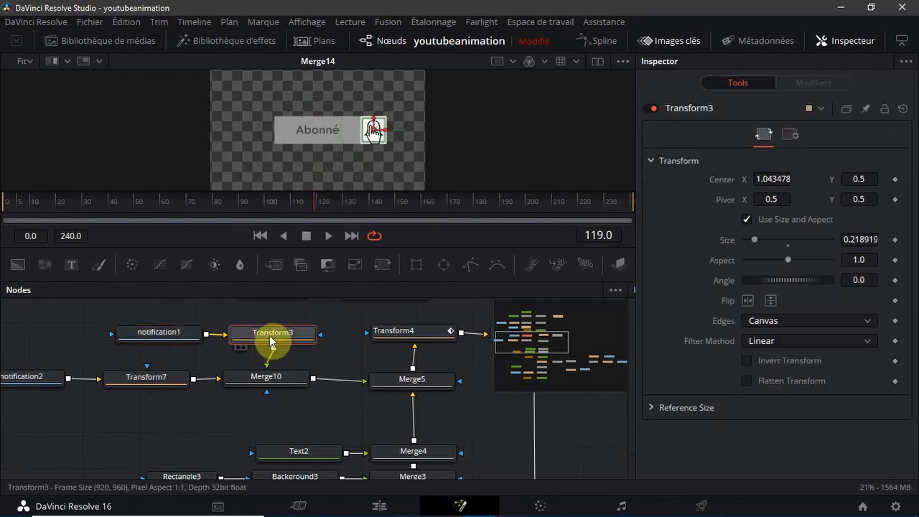
pyautogui.click(895, 240)
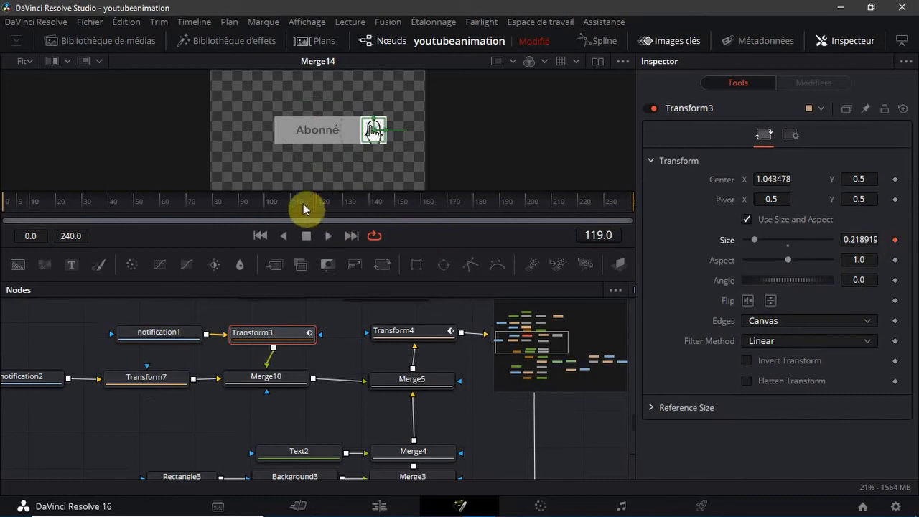
pyautogui.moveTo(335, 204); pyautogui.dragTo(341, 207)
pyautogui.click(895, 239)
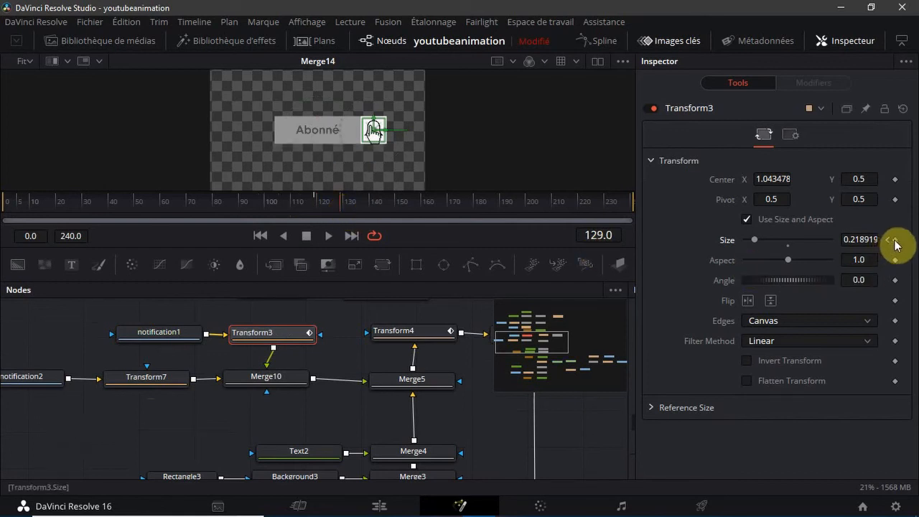
# Set Transform3's Size to 0.11 at frame 124 and preview the bell's shrink through to frame 131
pyautogui.click(328, 215)
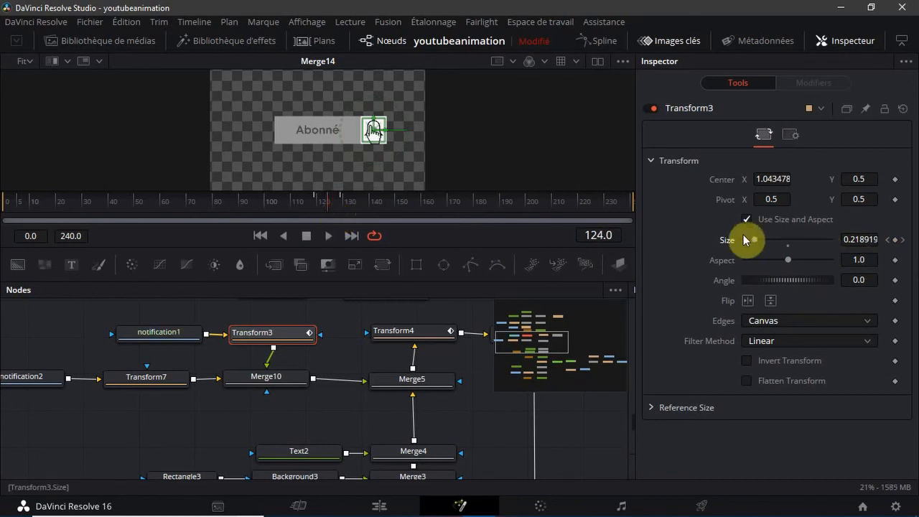
pyautogui.moveTo(744, 240); pyautogui.dragTo(748, 246)
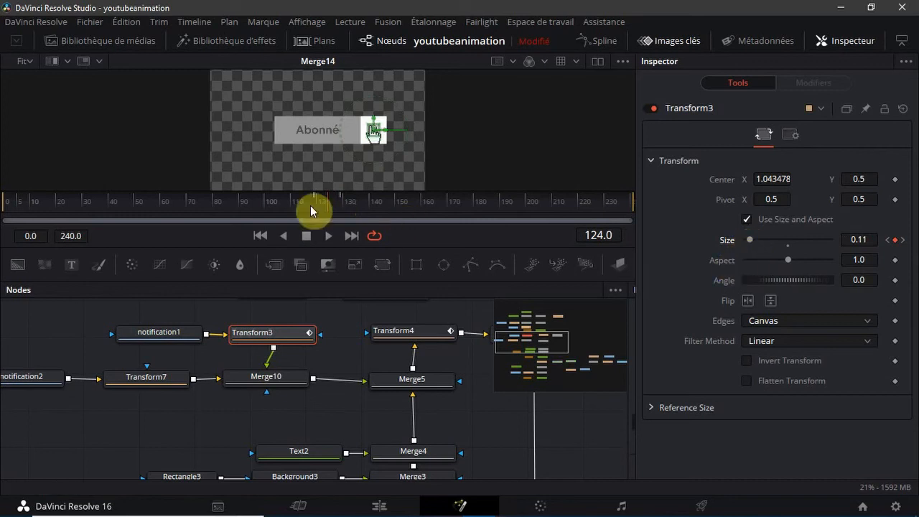
pyautogui.moveTo(330, 207); pyautogui.dragTo(351, 209)
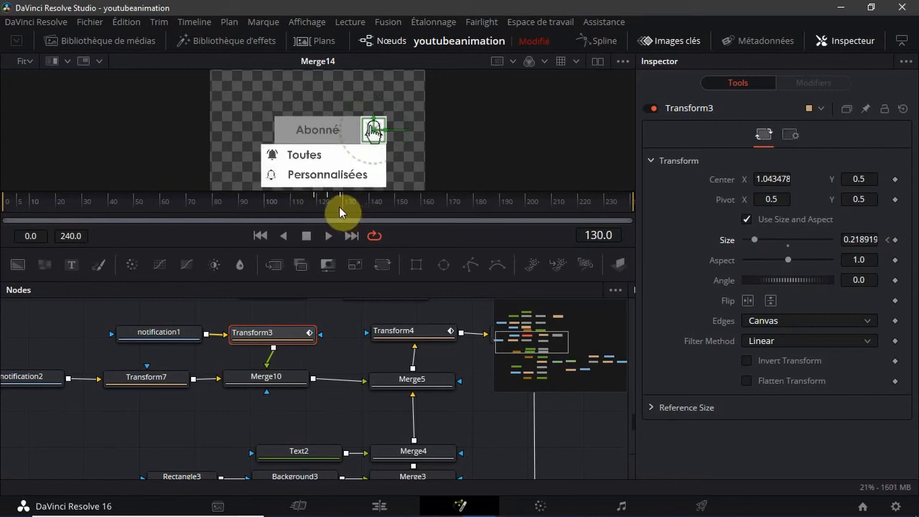
pyautogui.moveTo(340, 206)
pyautogui.mouseDown()
pyautogui.moveTo(314, 210)
pyautogui.moveTo(346, 211)
pyautogui.mouseUp()
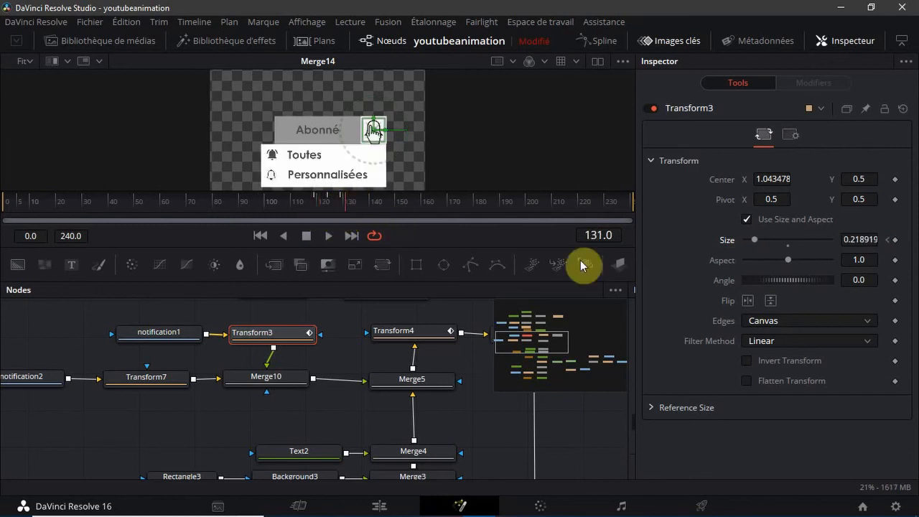
# Open a widened Spline editor, fit Transform3's Size curve and smooth all its keyframes
pyautogui.click(584, 39)
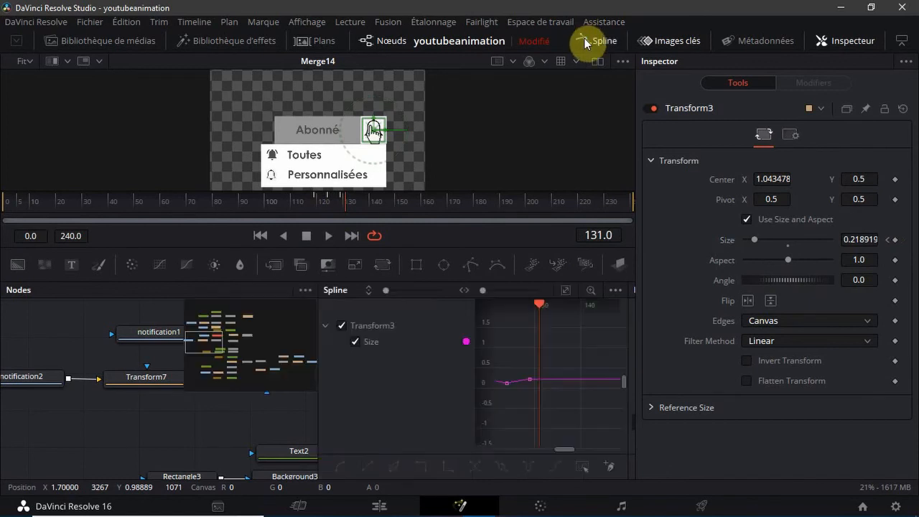
pyautogui.moveTo(319, 321); pyautogui.dragTo(6, 355)
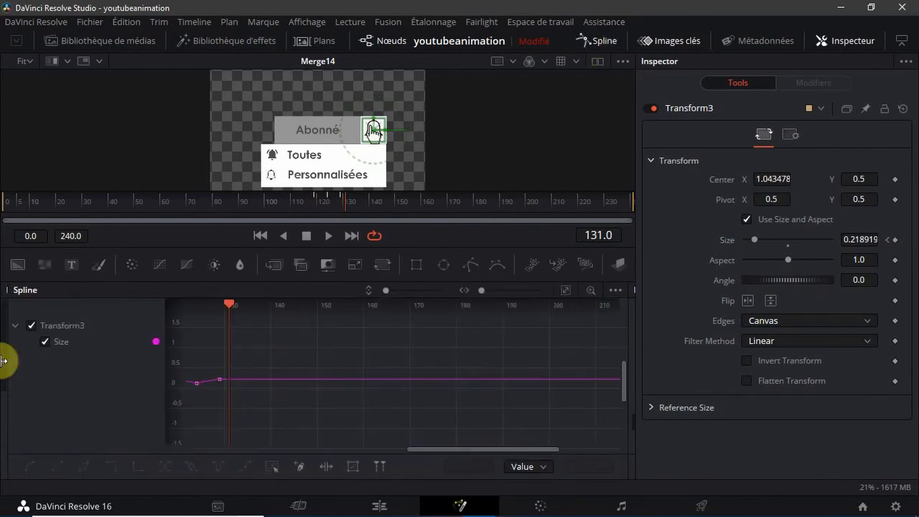
pyautogui.click(564, 289)
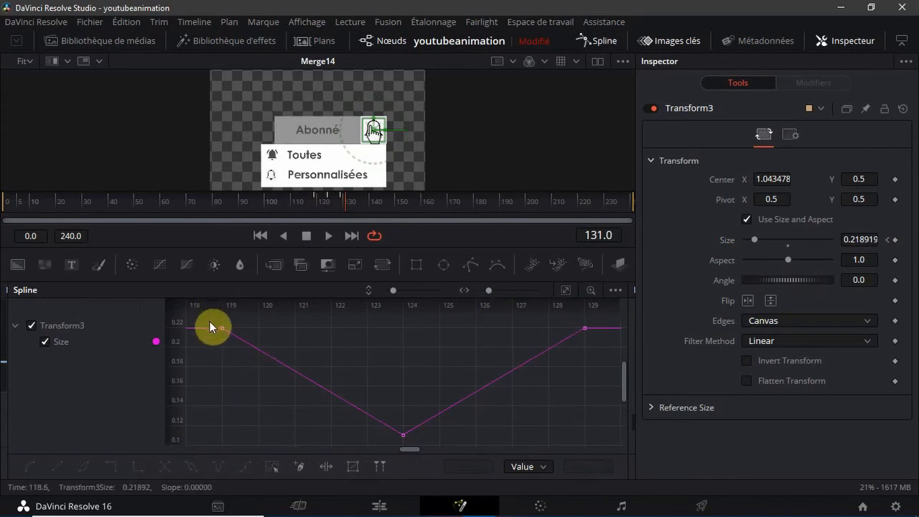
pyautogui.moveTo(210, 322); pyautogui.dragTo(646, 487)
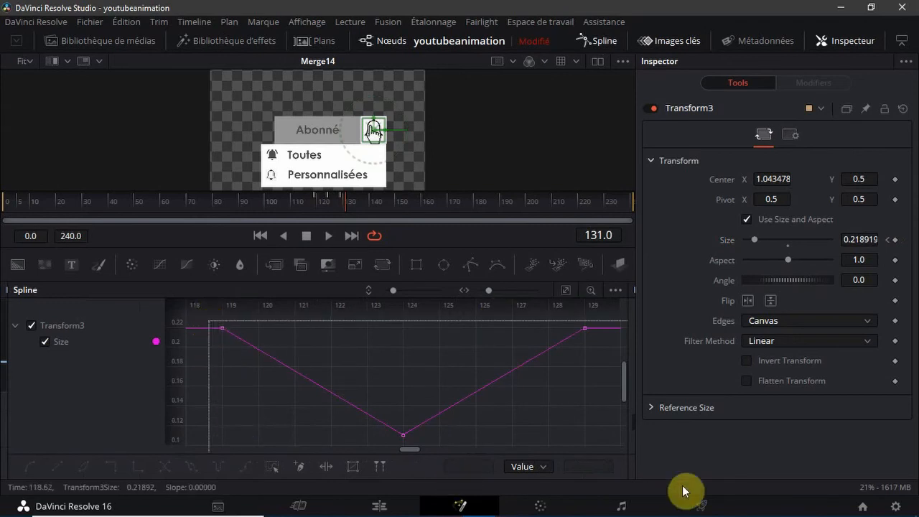
pyautogui.click(31, 466)
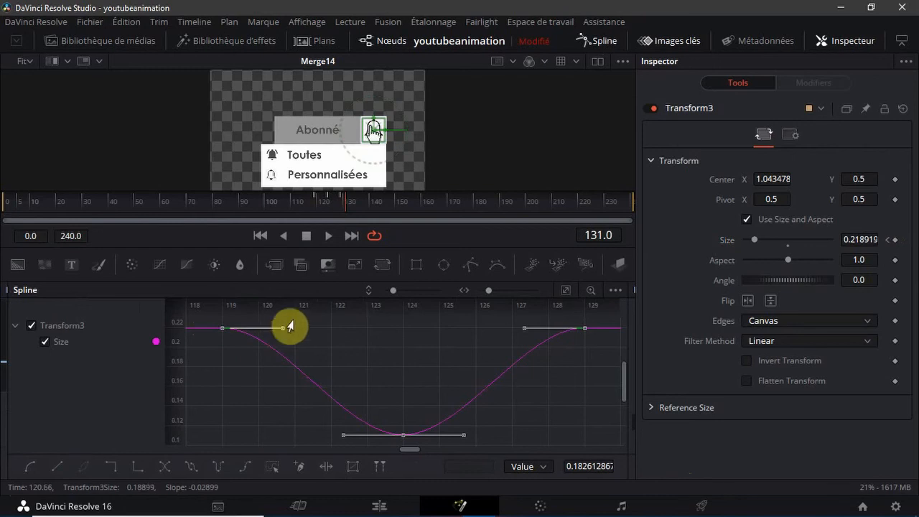
# Raise the inner handles of frames 119 and 129 to about 0.24, lower frame 124's outgoing handle to about 0.08, and close the Spline editor
pyautogui.moveTo(283, 328)
pyautogui.mouseDown()
pyautogui.moveTo(297, 348)
pyautogui.moveTo(295, 338)
pyautogui.mouseUp()
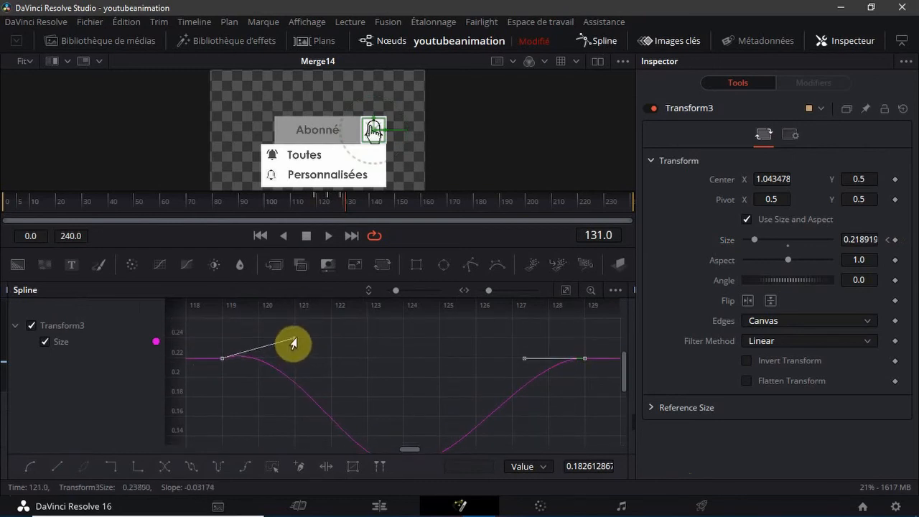
pyautogui.moveTo(519, 357); pyautogui.dragTo(507, 340)
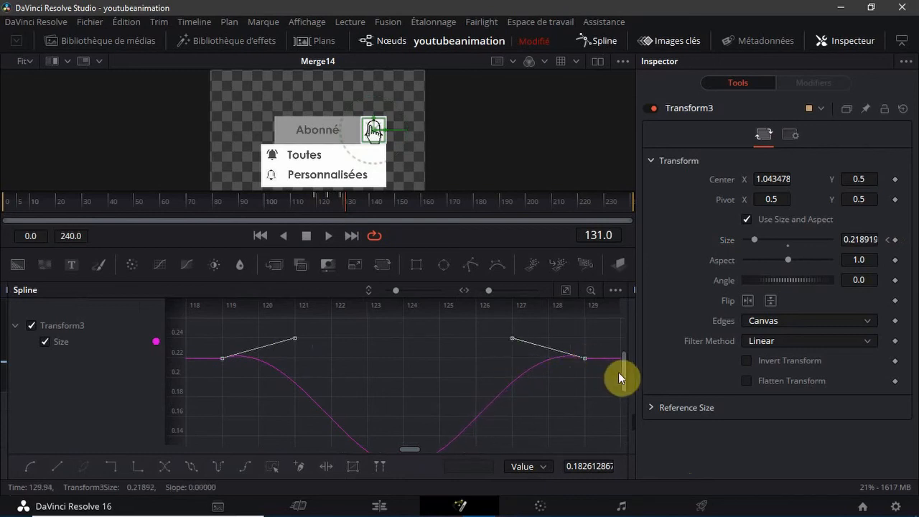
pyautogui.moveTo(624, 374); pyautogui.dragTo(624, 403)
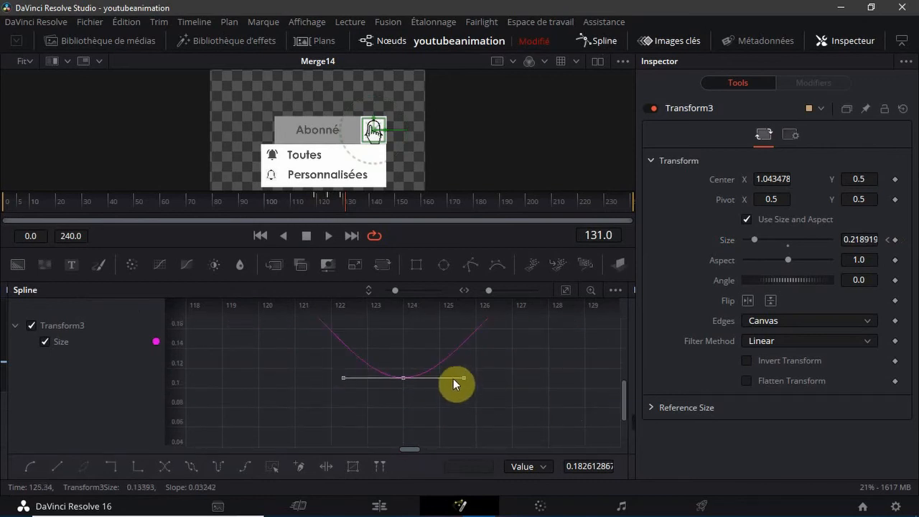
pyautogui.moveTo(464, 377); pyautogui.dragTo(474, 410)
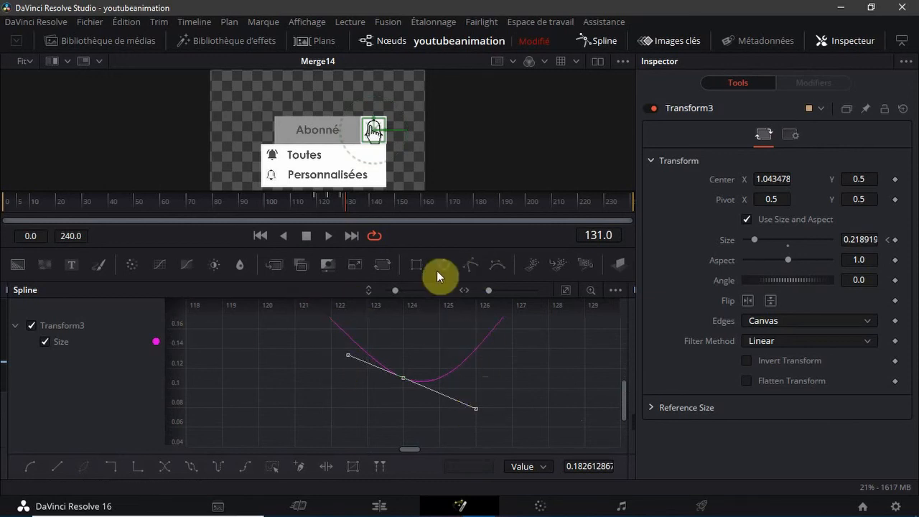
pyautogui.click(595, 41)
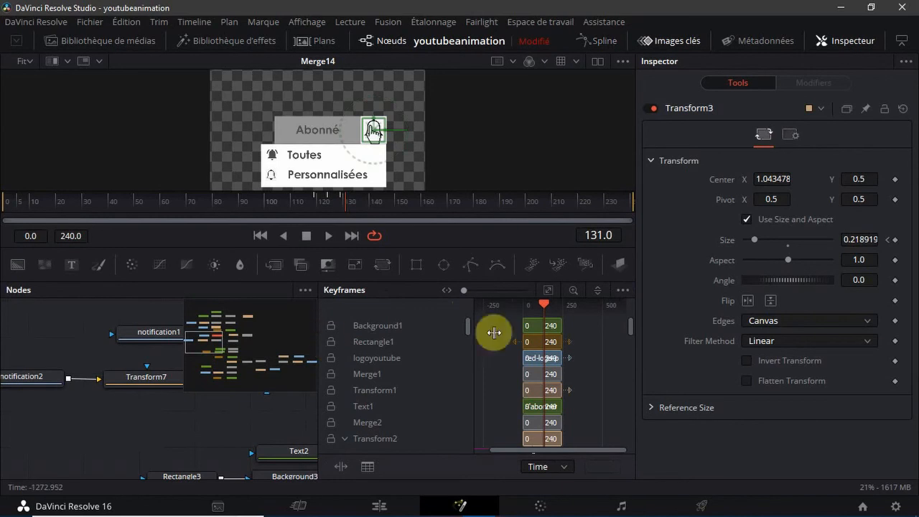
pyautogui.moveTo(494, 332); pyautogui.dragTo(711, 332)
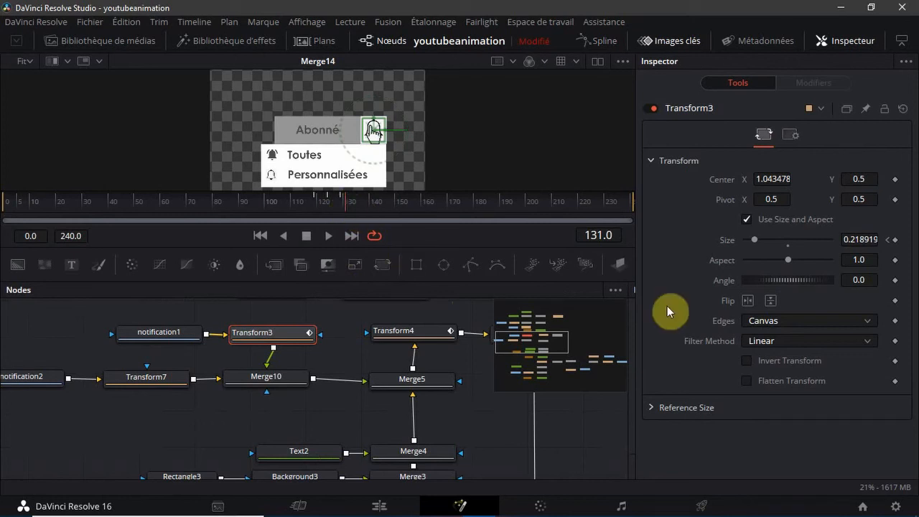
# Find the Transform10 node feeding Merge13 and add a Center keyframe at frame 131
pyautogui.moveTo(539, 330); pyautogui.dragTo(593, 363)
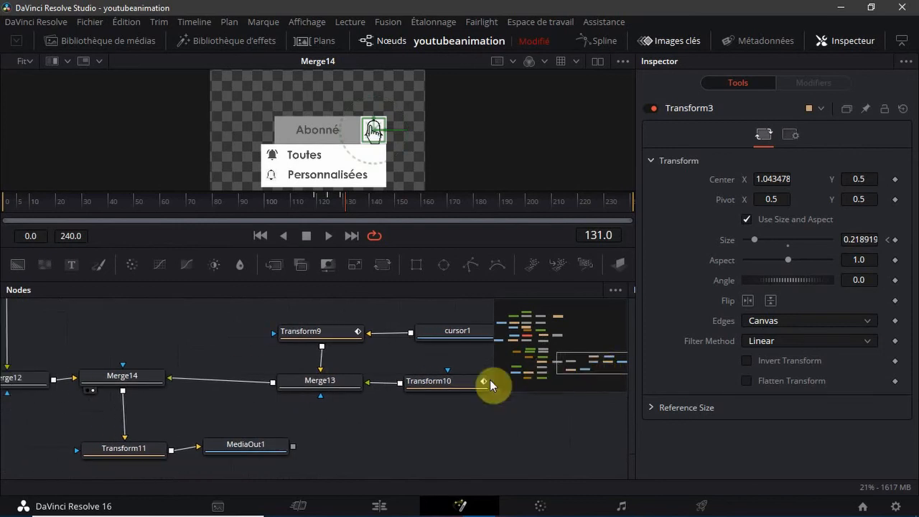
pyautogui.click(450, 385)
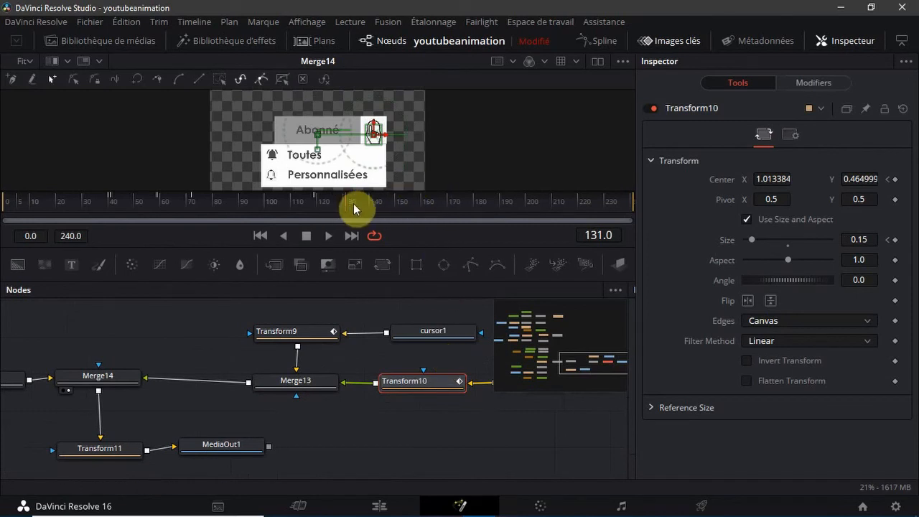
pyautogui.click(895, 239)
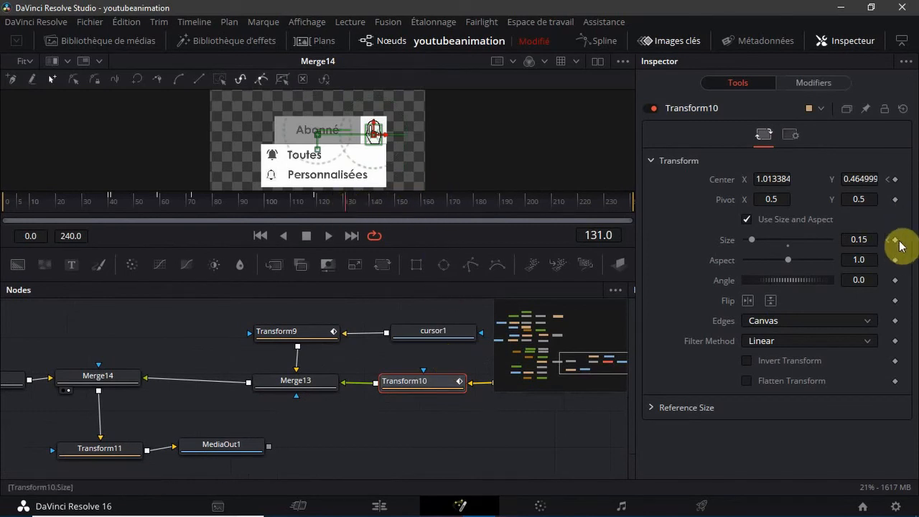
pyautogui.click(894, 180)
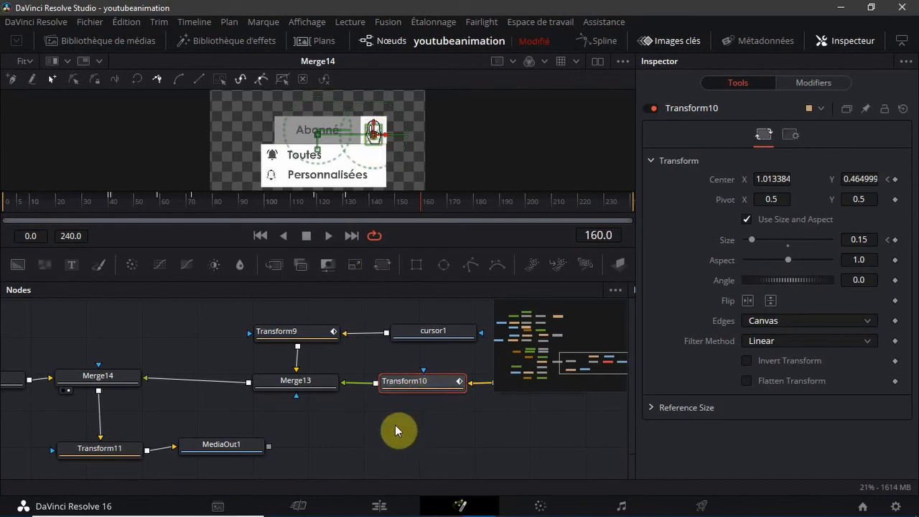
# At frame 160, move Transform10's hand cursor onto the Toutes bell icon, at Center X 0.083198 and Y 0.254999, and deselect the node
pyautogui.click(388, 159)
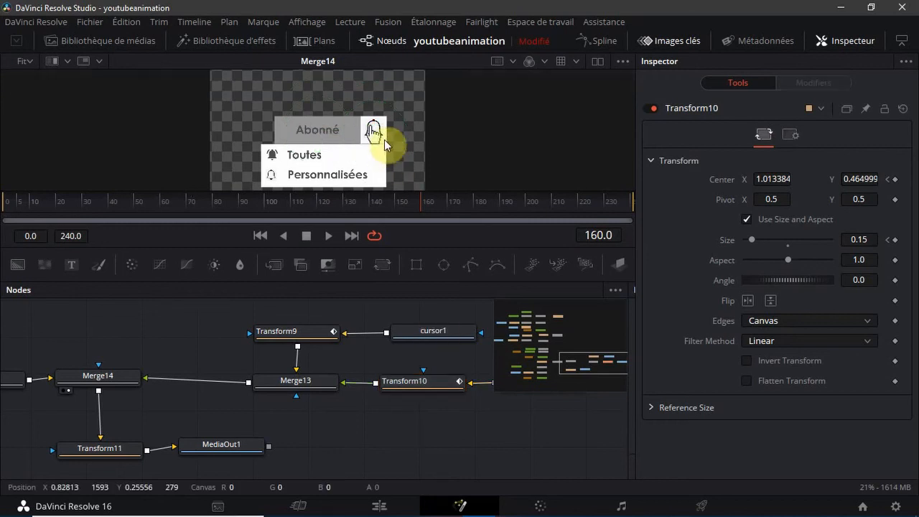
pyautogui.click(429, 394)
pyautogui.moveTo(369, 134); pyautogui.dragTo(370, 136)
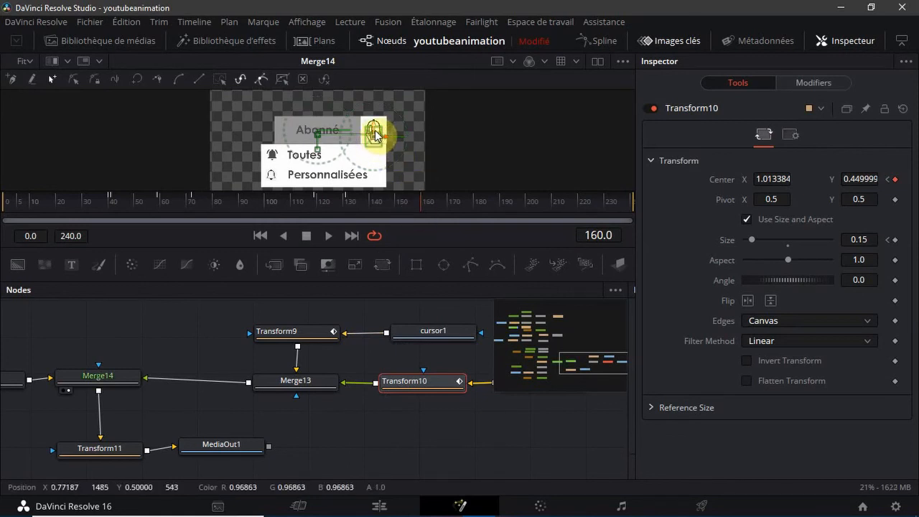
pyautogui.moveTo(376, 153); pyautogui.dragTo(374, 167)
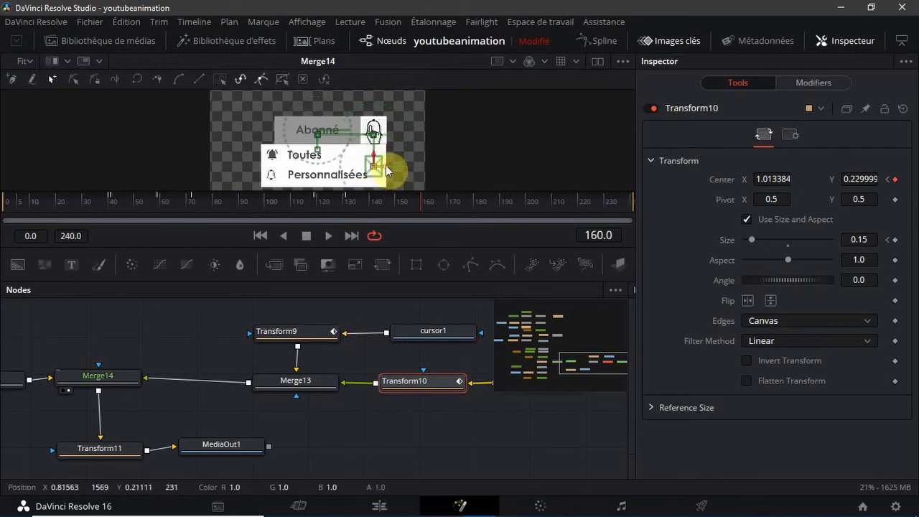
pyautogui.moveTo(386, 169); pyautogui.dragTo(289, 181)
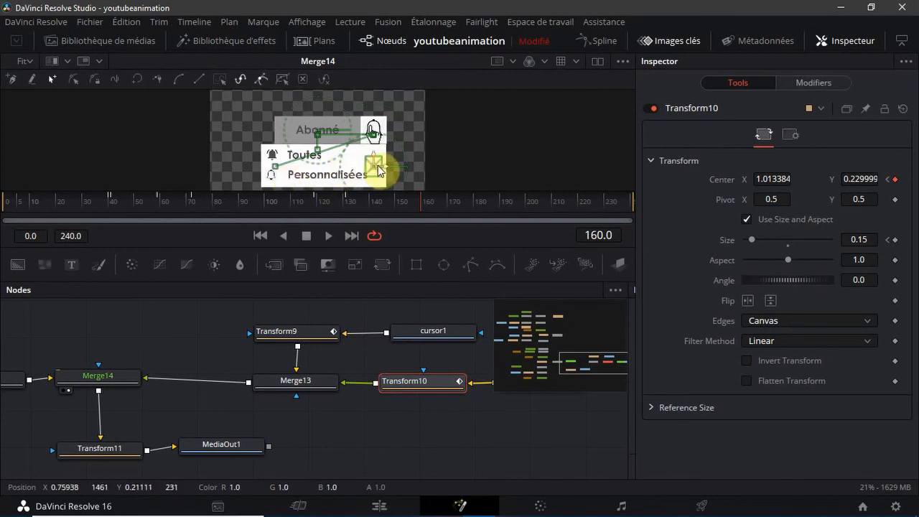
pyautogui.moveTo(385, 170); pyautogui.dragTo(283, 181)
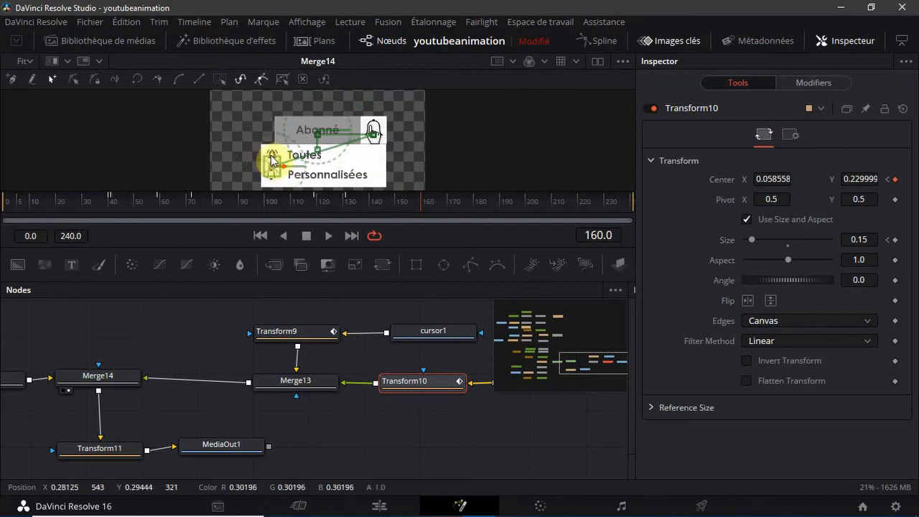
pyautogui.moveTo(271, 159); pyautogui.dragTo(276, 160)
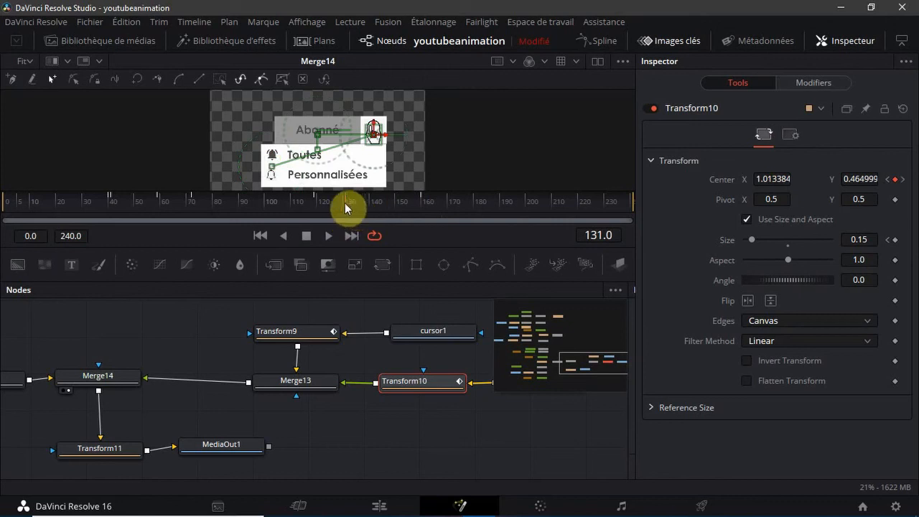
pyautogui.moveTo(427, 209); pyautogui.dragTo(422, 211)
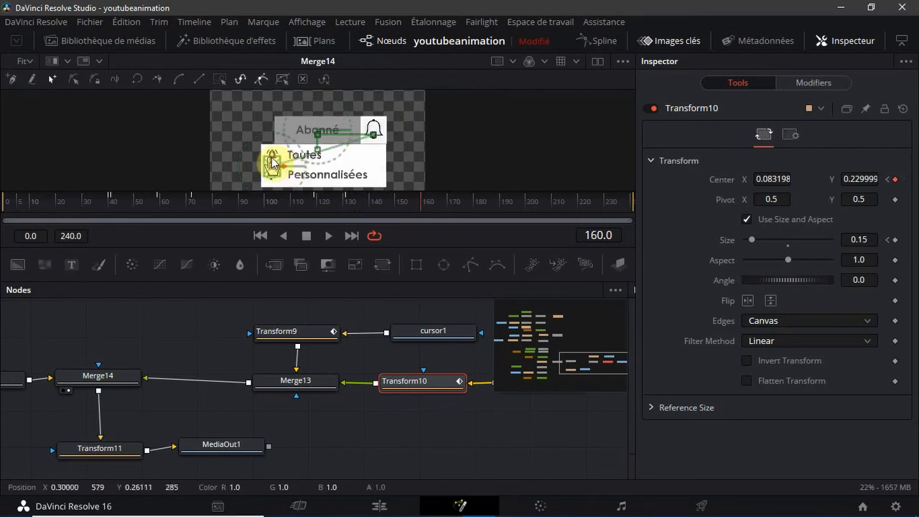
pyautogui.moveTo(271, 161); pyautogui.dragTo(273, 157)
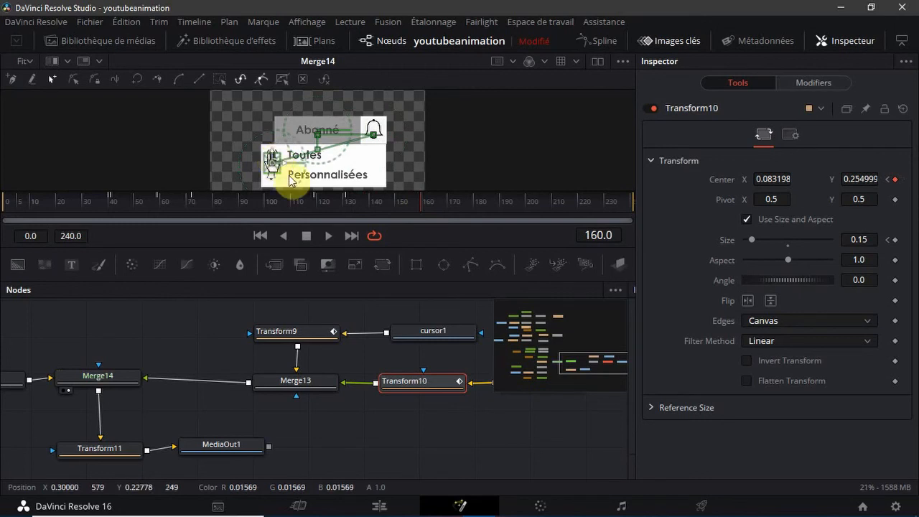
pyautogui.click(453, 449)
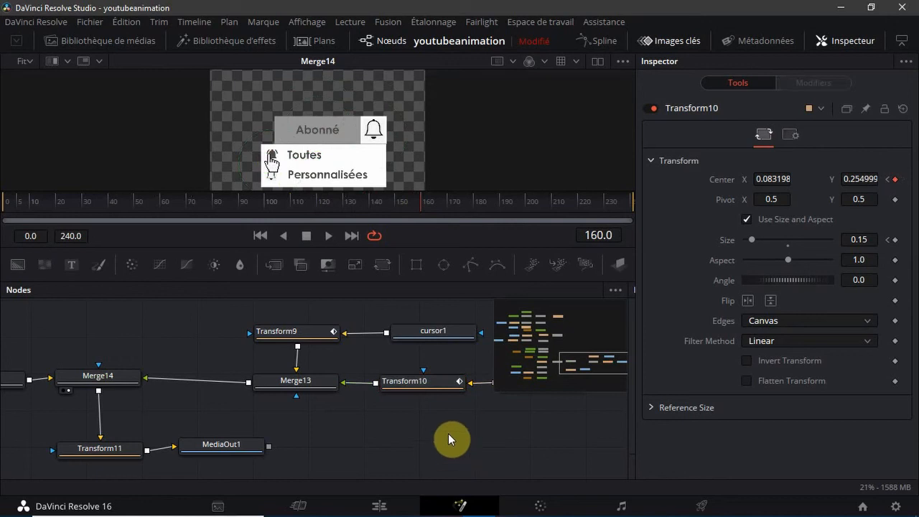
# Find the Transform6 node fed by notif2 and add a Size keyframe at frame 160
pyautogui.moveTo(600, 369); pyautogui.dragTo(455, 353)
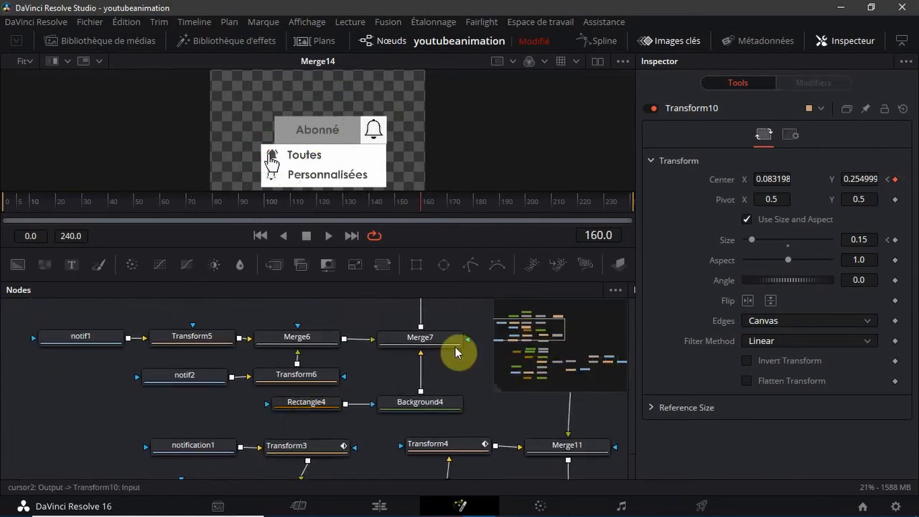
pyautogui.click(286, 379)
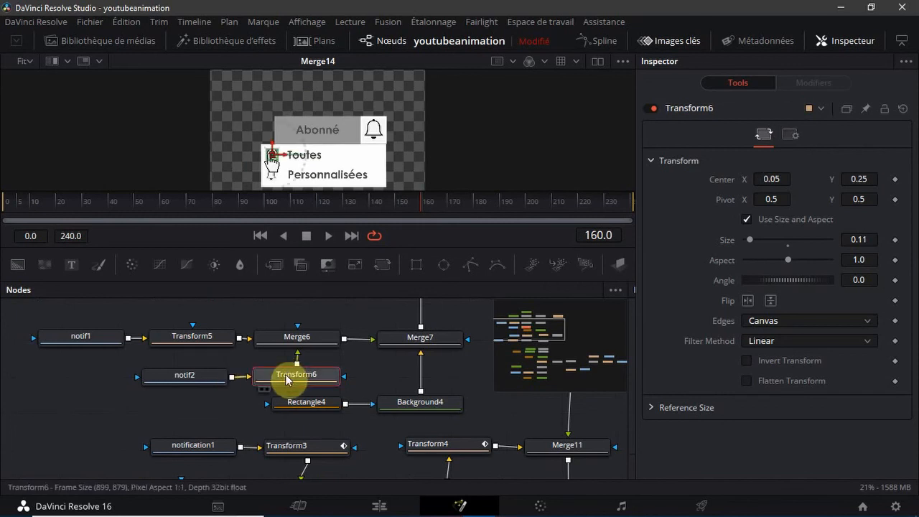
pyautogui.click(895, 240)
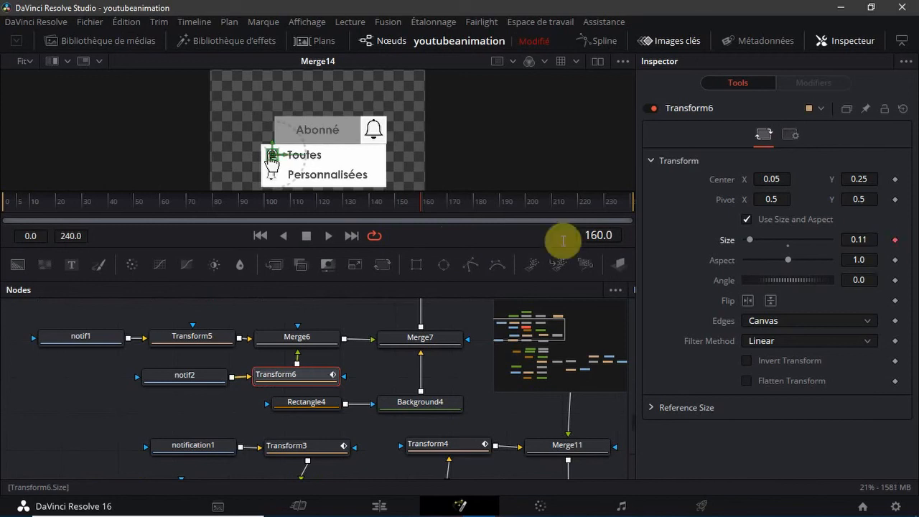
# Add a Transform6 Size keyframe at frame 170 with the size kept at 0.11, and set Size to 0.055 at frame 165
pyautogui.moveTo(421, 206); pyautogui.dragTo(450, 206)
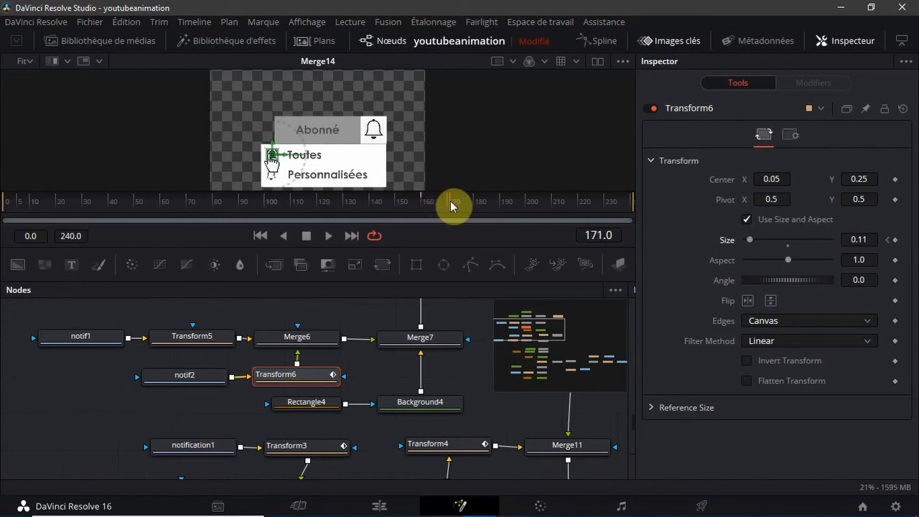
pyautogui.click(894, 240)
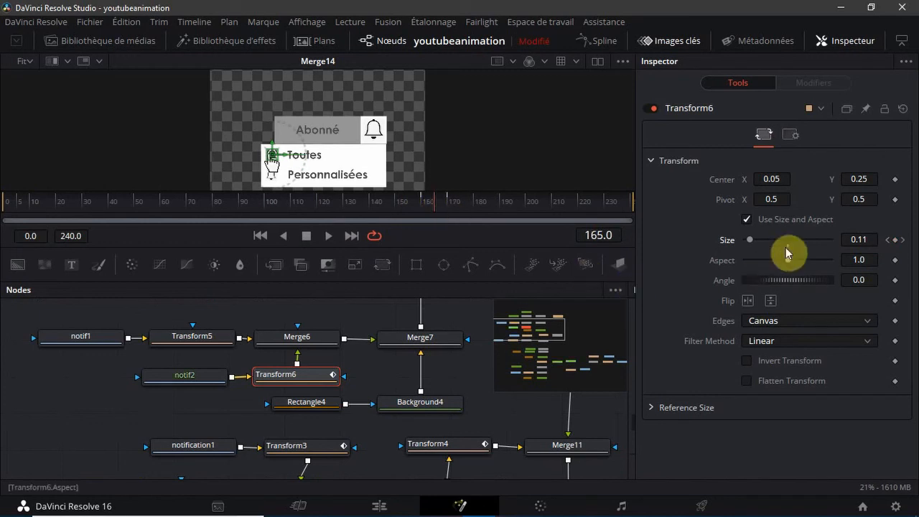
pyautogui.click(868, 239)
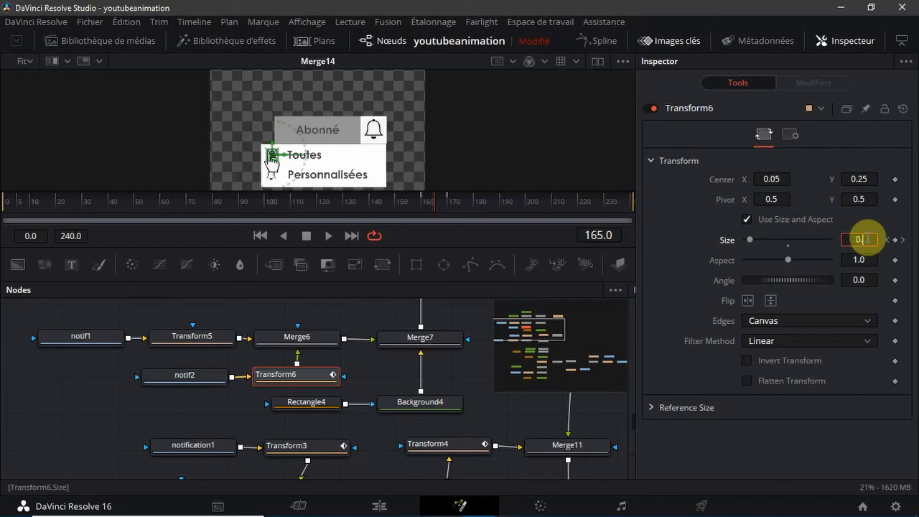
pyautogui.write('55')
pyautogui.press('Tab')
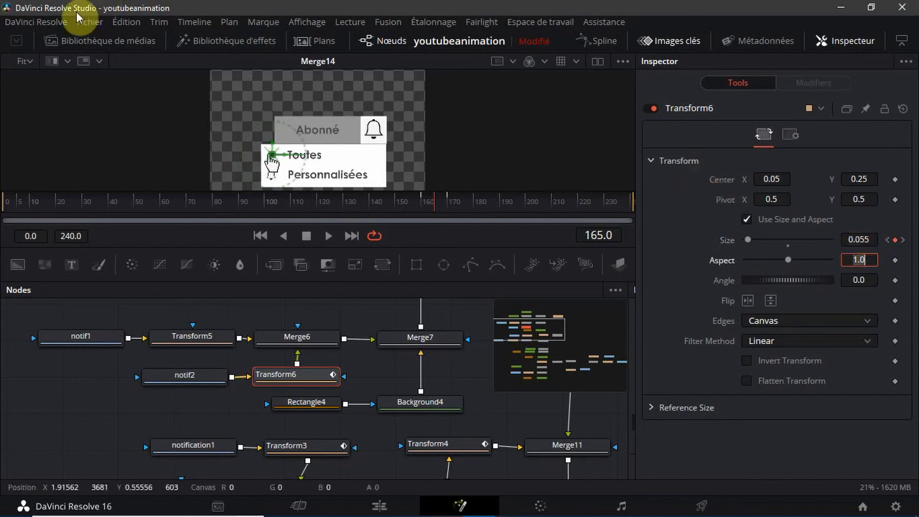
pyautogui.moveTo(432, 201)
pyautogui.mouseDown()
pyautogui.moveTo(421, 209)
pyautogui.moveTo(448, 209)
pyautogui.mouseUp()
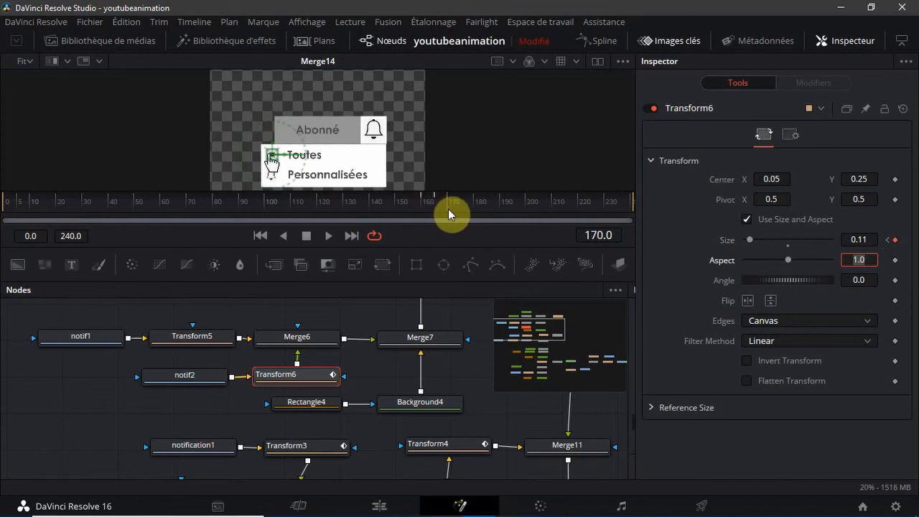
# Open Transform6's Size curve in the Spline editor and smooth its keyframes at frames 160, 165 and 170
pyautogui.click(591, 48)
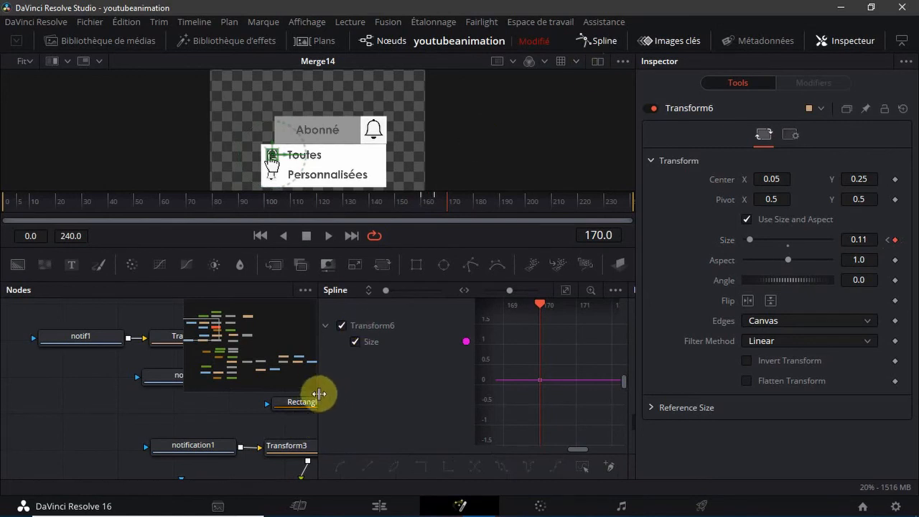
pyautogui.moveTo(318, 387); pyautogui.dragTo(7, 453)
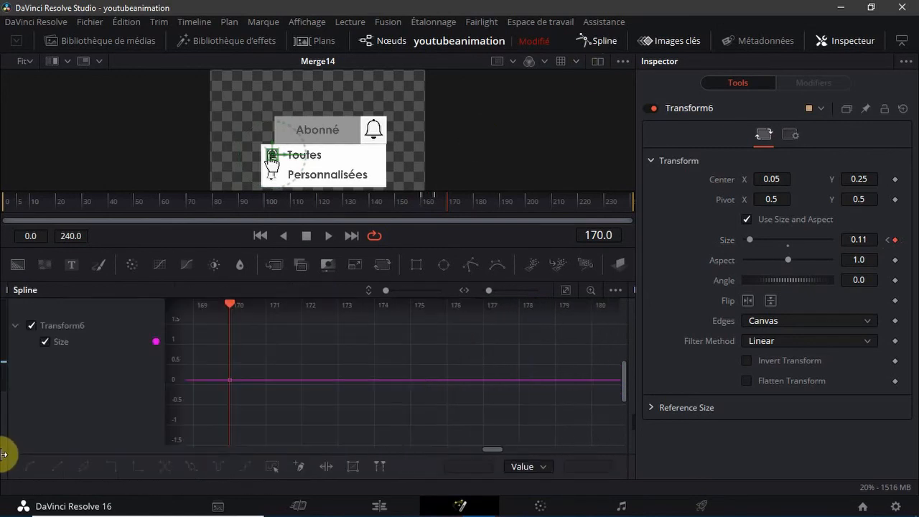
pyautogui.click(565, 290)
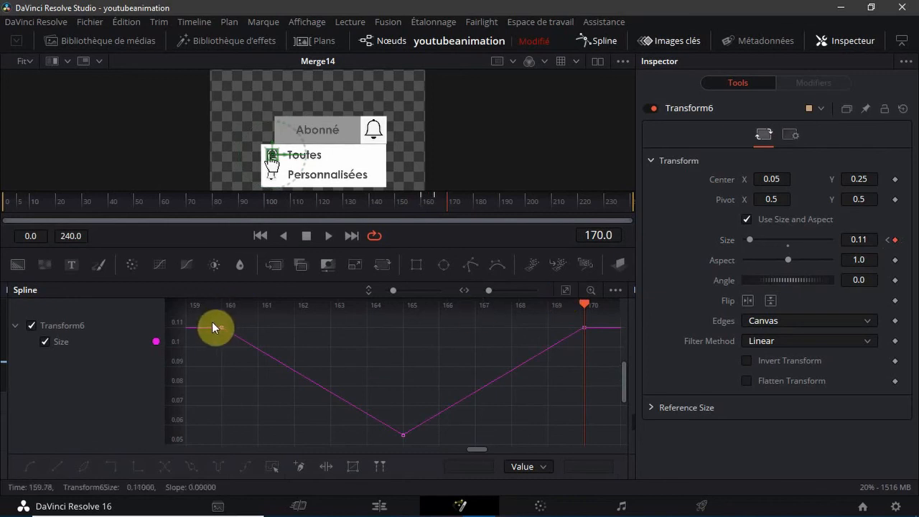
pyautogui.moveTo(210, 322); pyautogui.dragTo(613, 491)
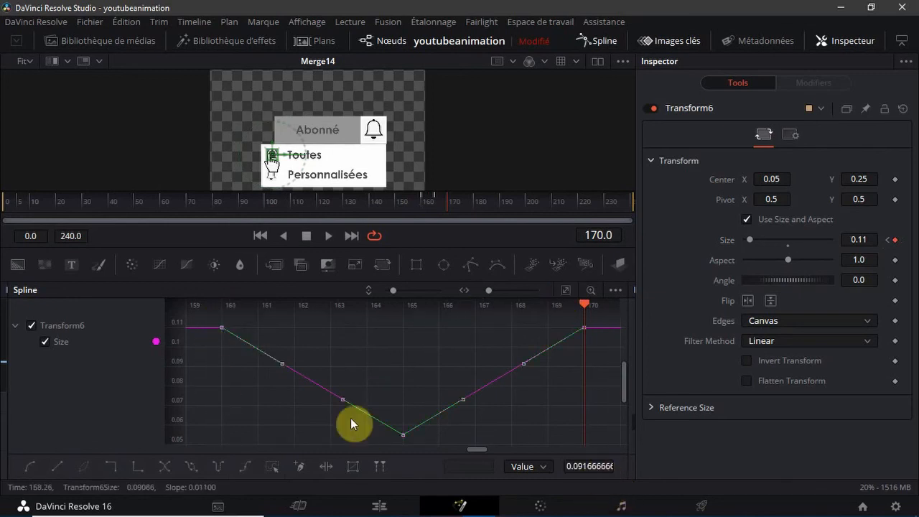
pyautogui.click(33, 460)
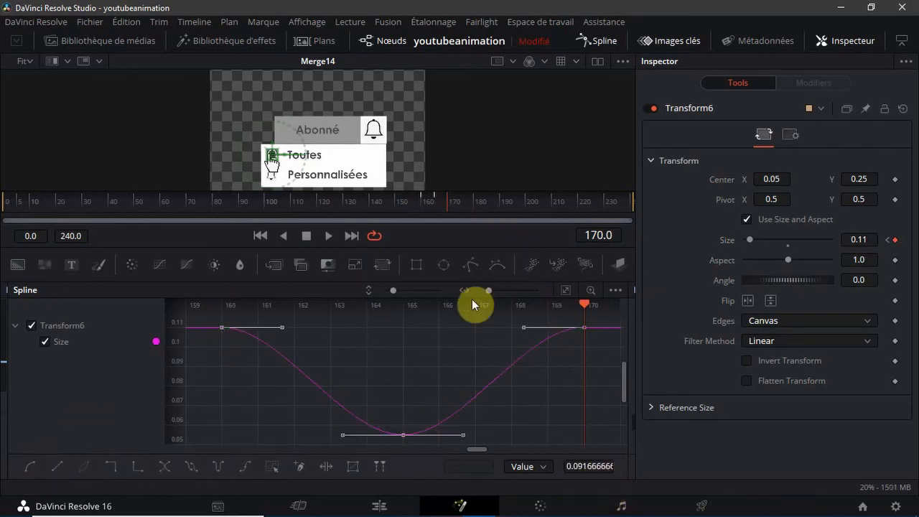
# Raise the inner handles of frames 160 and 170 to about 0.12, lower frame 165's outgoing handle to about 0.05, and close the Spline editor
pyautogui.moveTo(281, 331); pyautogui.dragTo(294, 346)
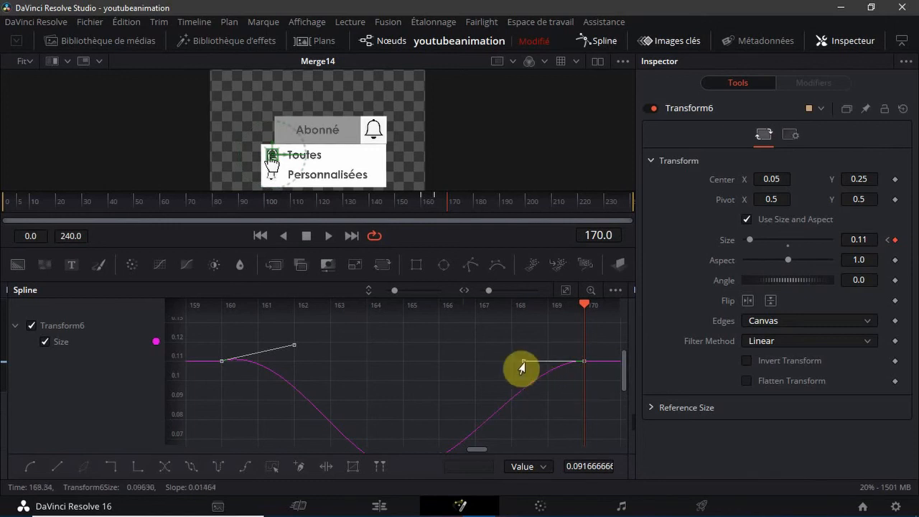
pyautogui.moveTo(523, 361); pyautogui.dragTo(511, 341)
pyautogui.moveTo(625, 373); pyautogui.dragTo(625, 404)
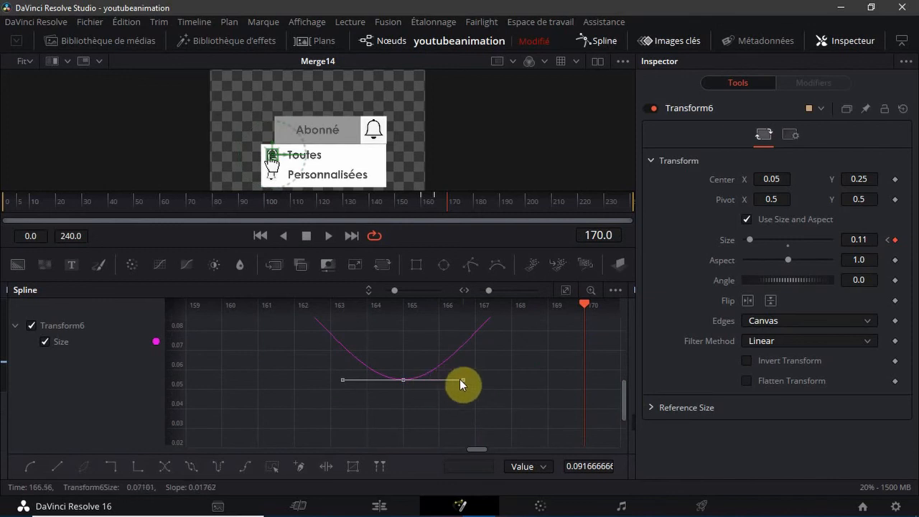
pyautogui.click(460, 379)
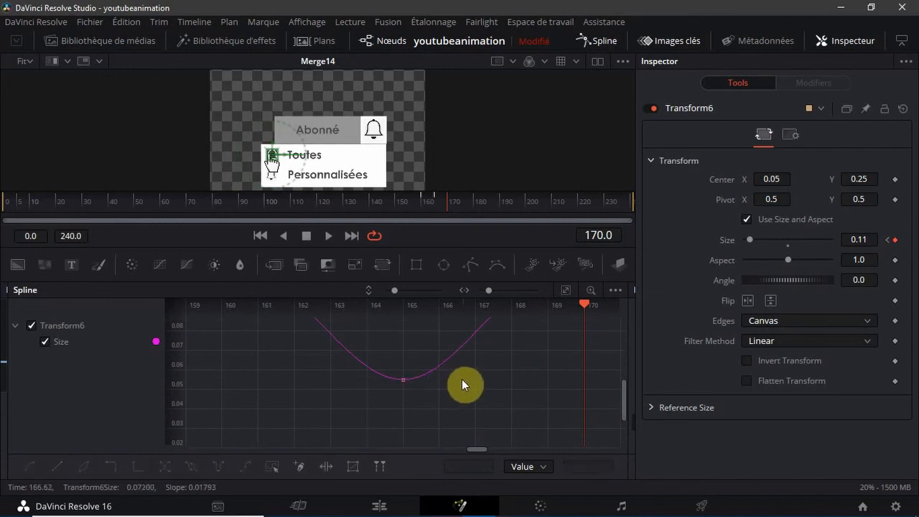
pyautogui.click(400, 386)
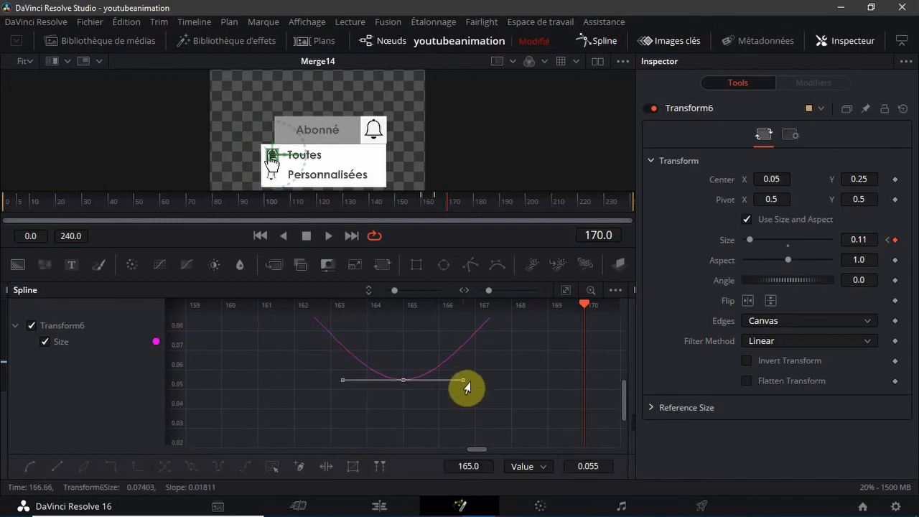
pyautogui.moveTo(466, 384); pyautogui.dragTo(473, 395)
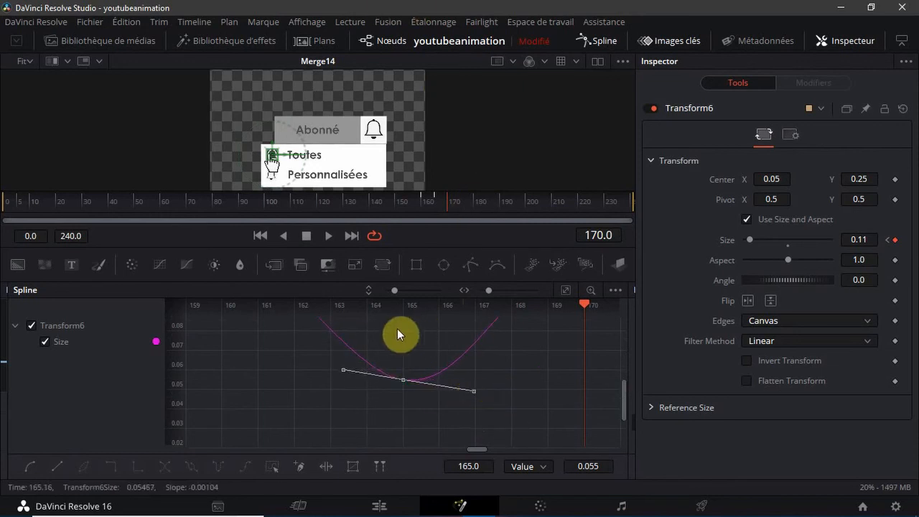
pyautogui.click(580, 41)
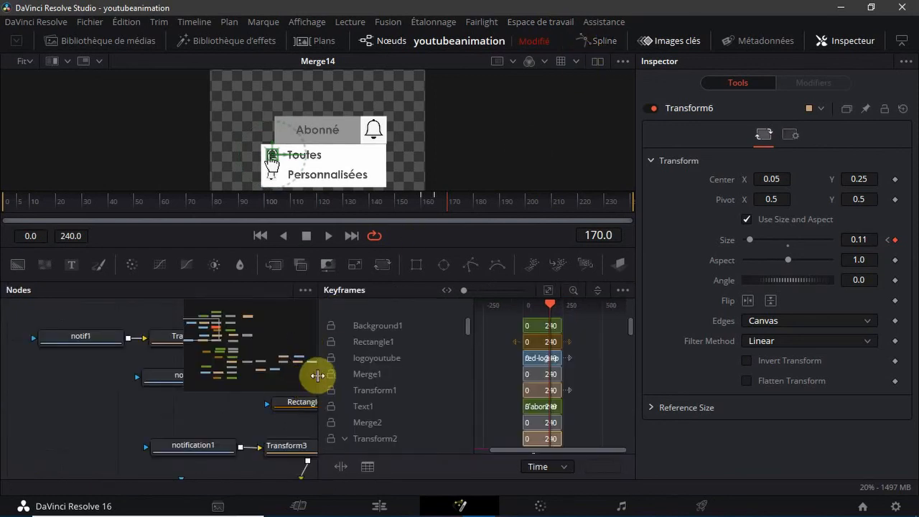
pyautogui.moveTo(317, 376); pyautogui.dragTo(679, 375)
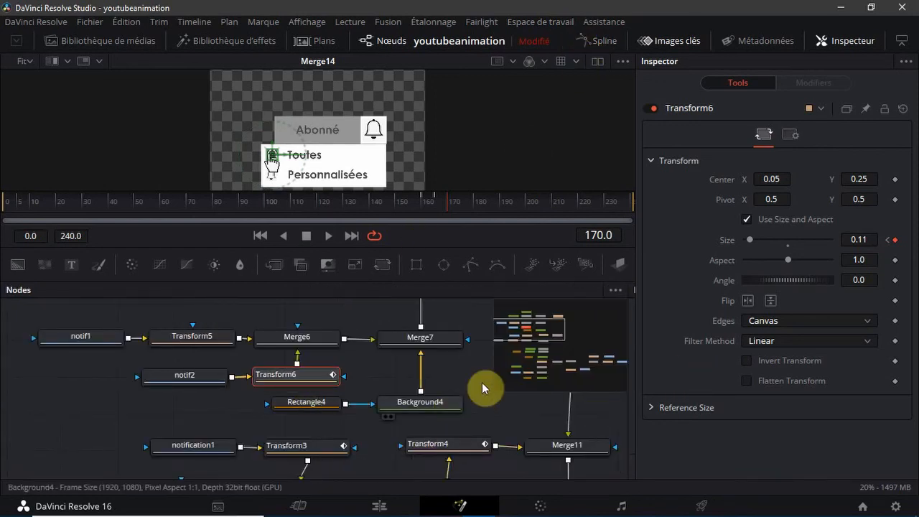
# Open Transform10's Displacement curve in the Spline editor and smooth the keyframes from frame 131 to frame 160
pyautogui.moveTo(509, 336); pyautogui.dragTo(585, 357)
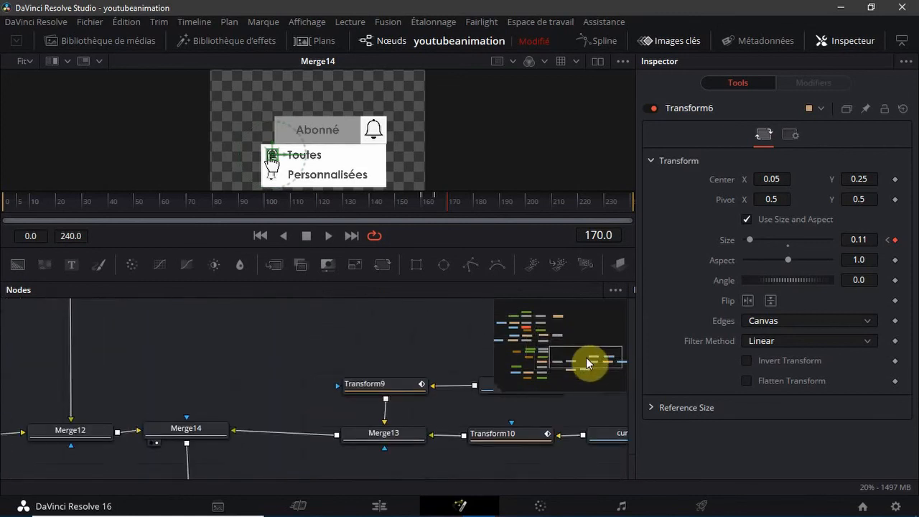
pyautogui.click(516, 430)
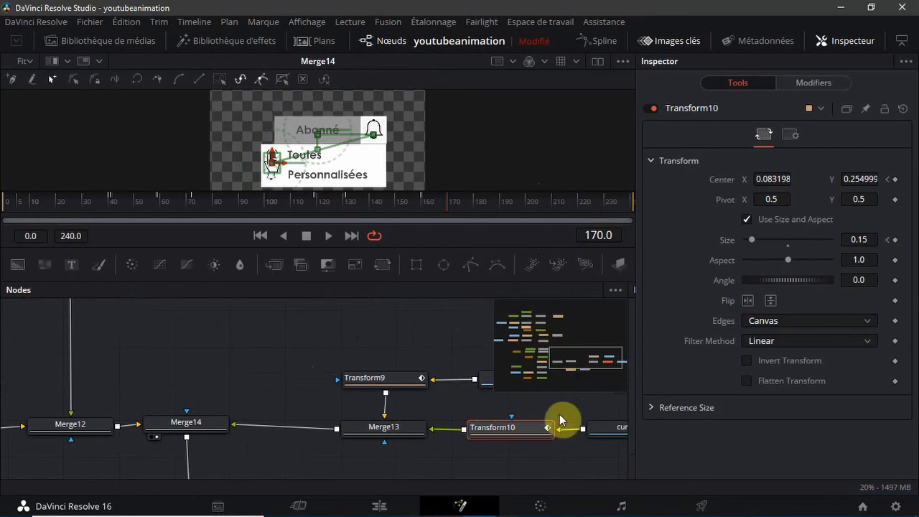
pyautogui.click(592, 42)
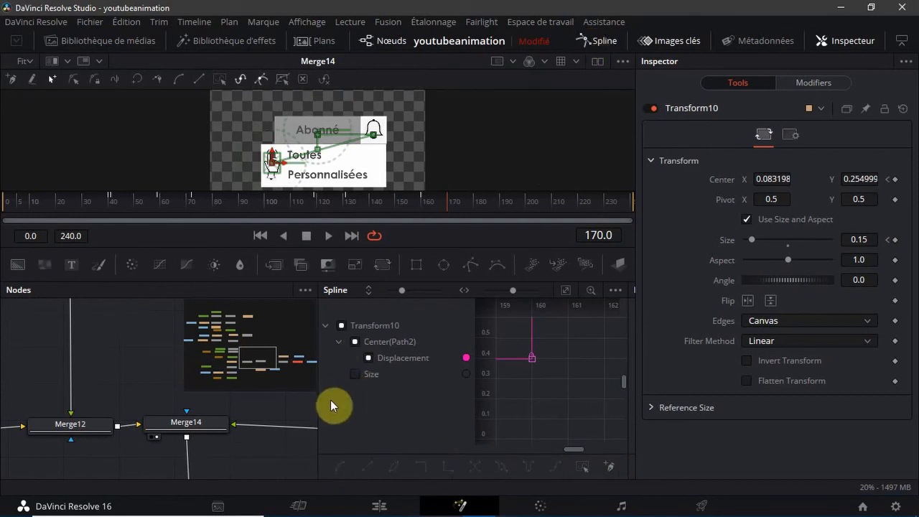
pyautogui.moveTo(316, 393); pyautogui.dragTo(6, 427)
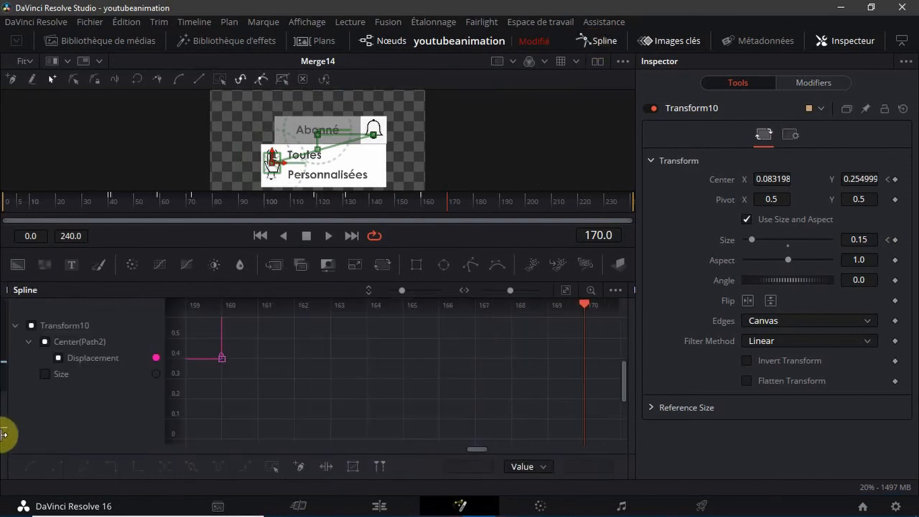
pyautogui.click(566, 291)
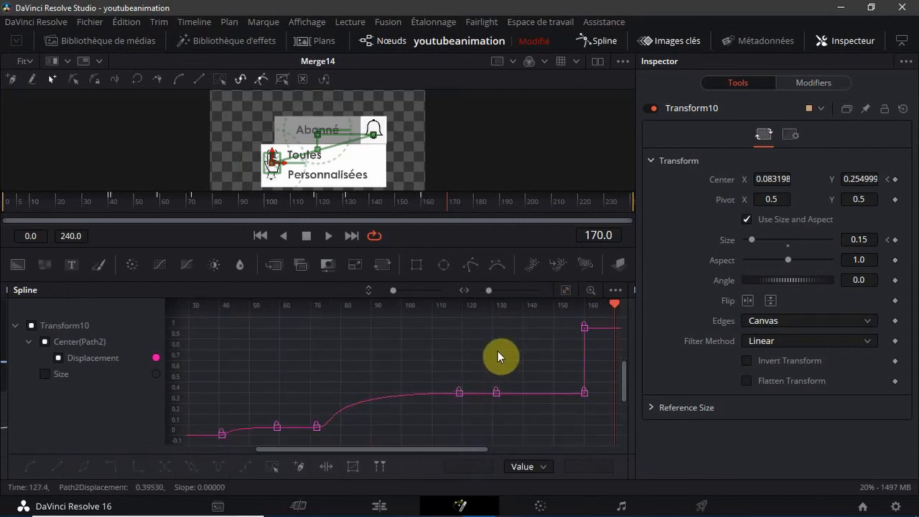
pyautogui.moveTo(490, 318); pyautogui.dragTo(593, 427)
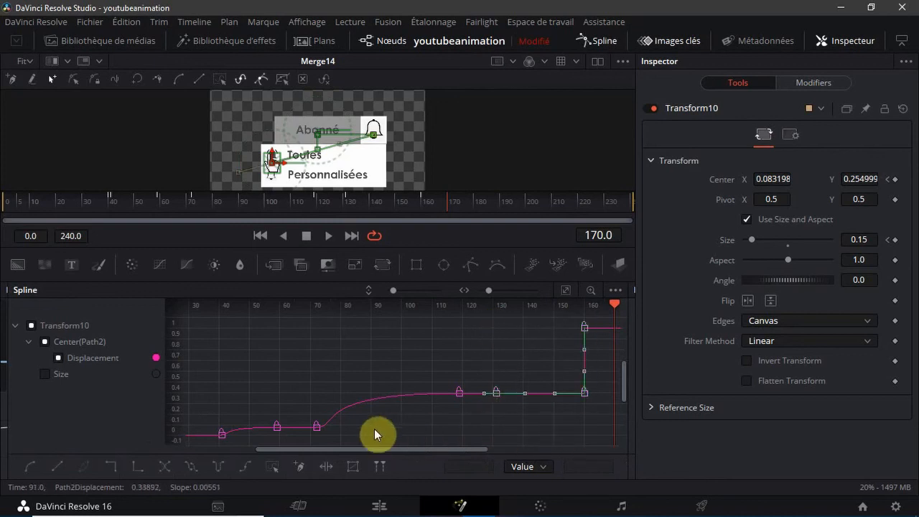
pyautogui.press('s')
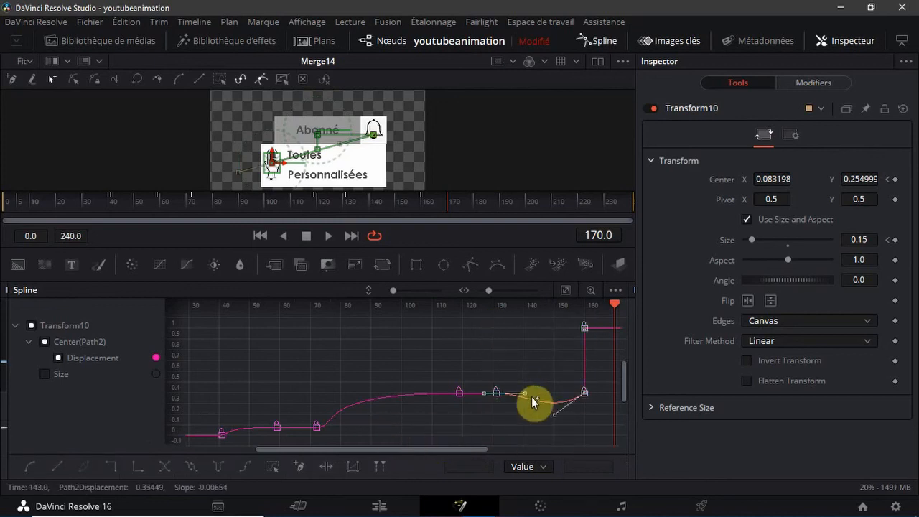
# Raise frame 131's outgoing Displacement handle to about 0.6, lower frame 160's incoming handle to about 0, preview frames 130 to 162, and close the Spline editor
pyautogui.moveTo(523, 392); pyautogui.dragTo(538, 370)
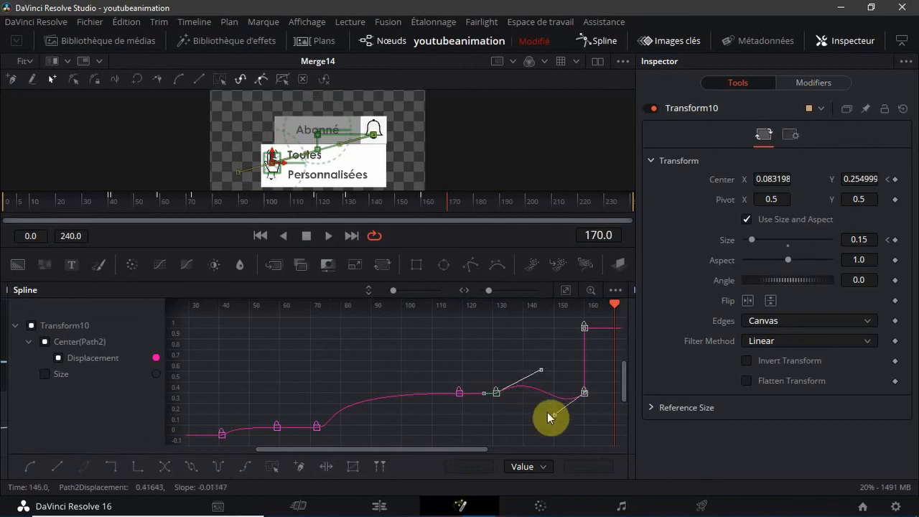
pyautogui.moveTo(551, 422)
pyautogui.mouseDown()
pyautogui.moveTo(537, 437)
pyautogui.moveTo(550, 424)
pyautogui.moveTo(555, 431)
pyautogui.mouseUp()
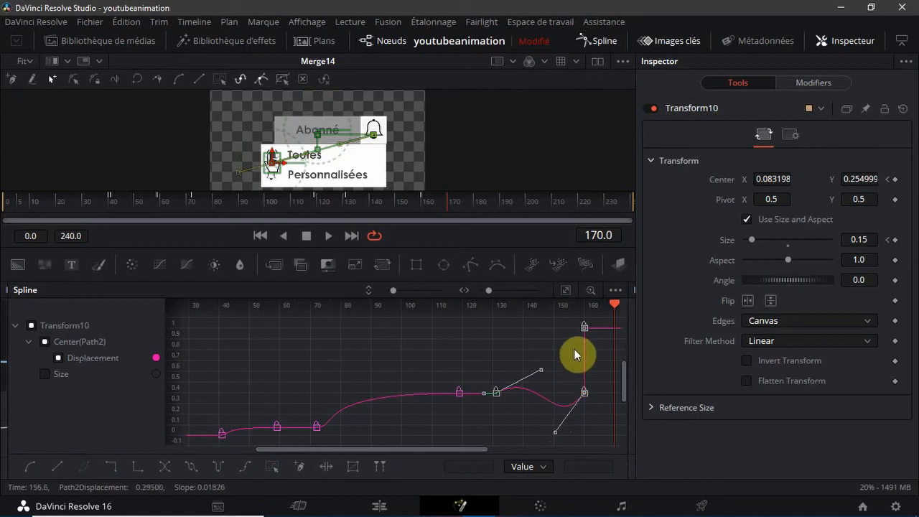
pyautogui.click(554, 340)
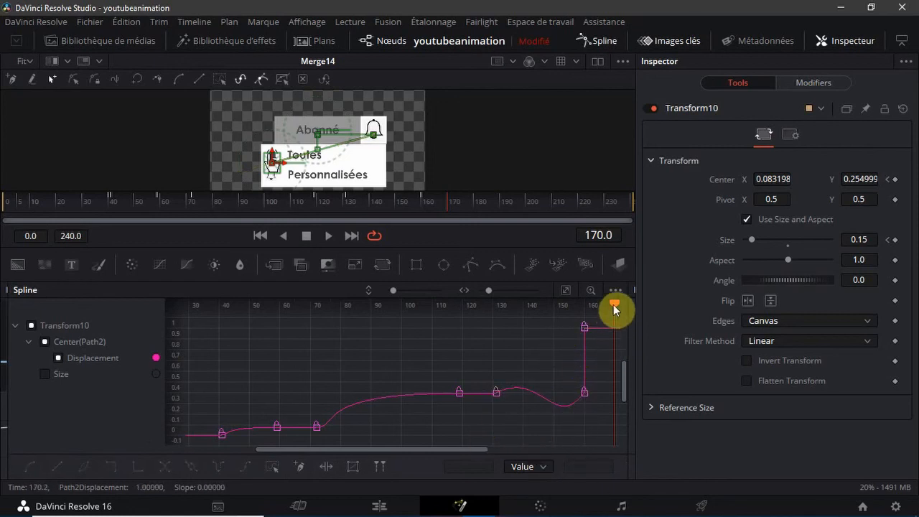
pyautogui.moveTo(616, 305); pyautogui.dragTo(493, 401)
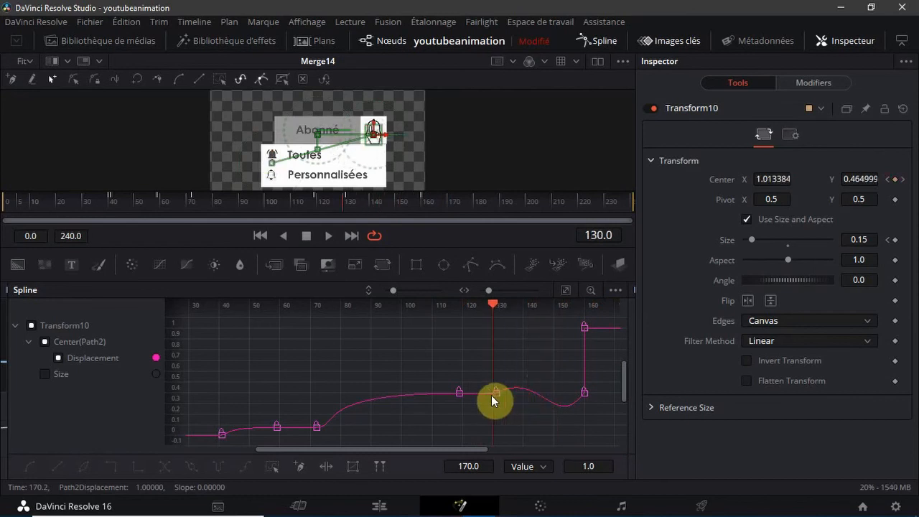
pyautogui.moveTo(491, 394); pyautogui.dragTo(589, 400)
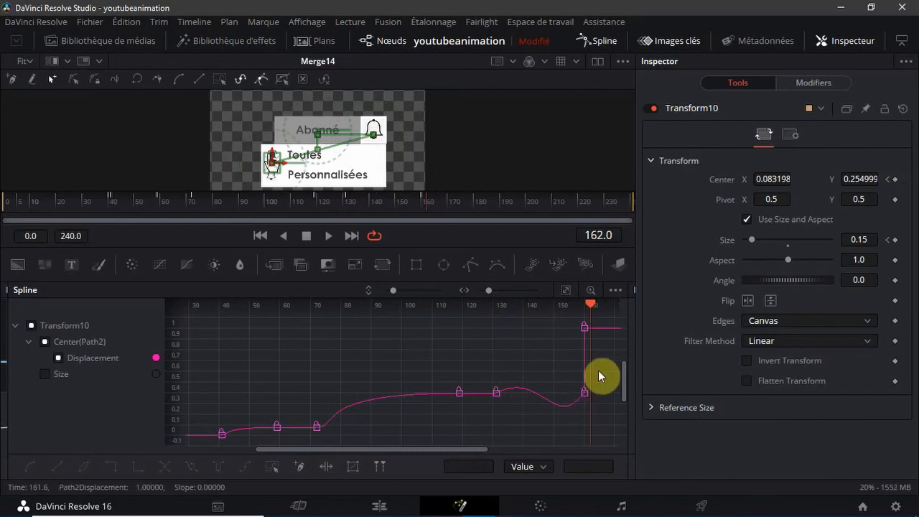
pyautogui.click(595, 43)
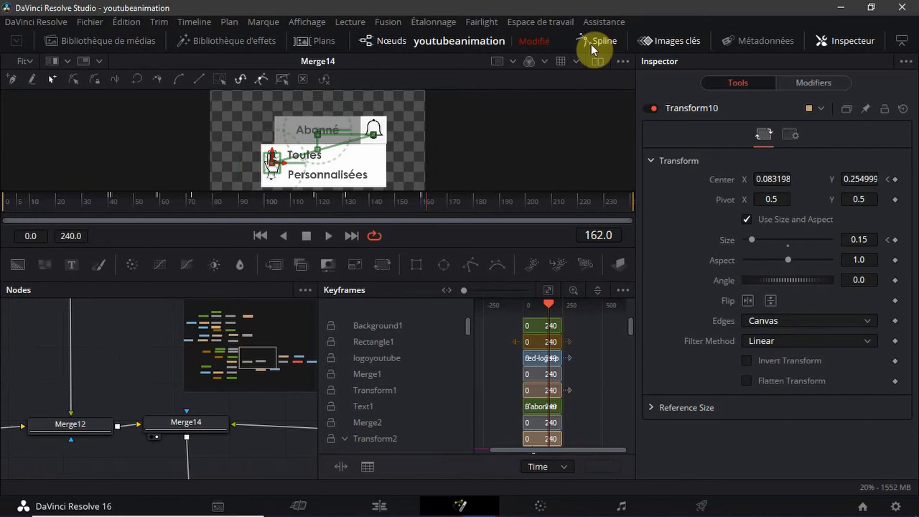
pyautogui.click(593, 44)
pyautogui.click(593, 44)
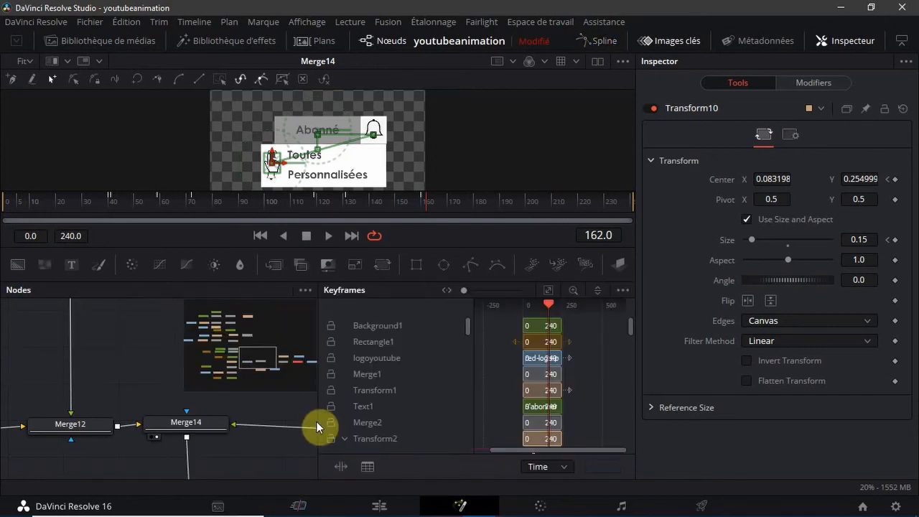
pyautogui.moveTo(317, 406); pyautogui.dragTo(631, 414)
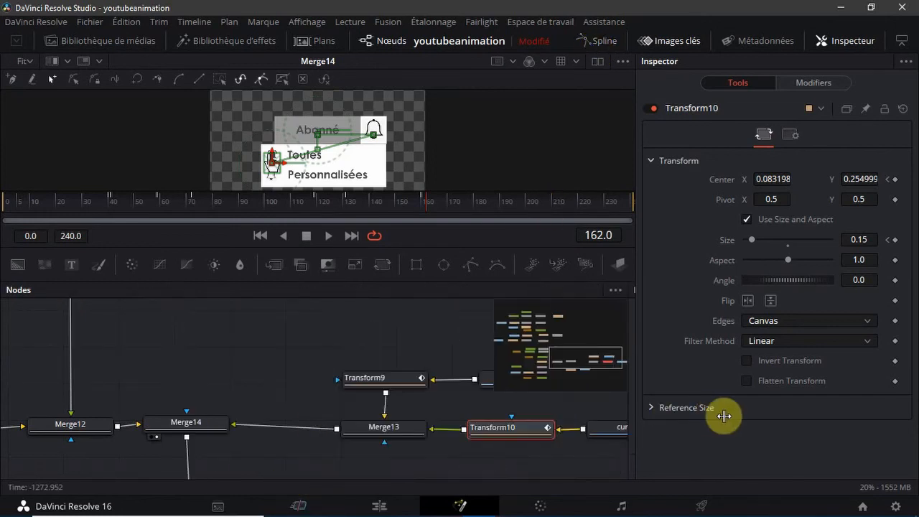
# Find the Transform3 node fed by notification1 and open its Size curve in the Spline editor, fitted to view
pyautogui.click(345, 344)
pyautogui.moveTo(603, 372); pyautogui.dragTo(540, 339)
pyautogui.click(213, 364)
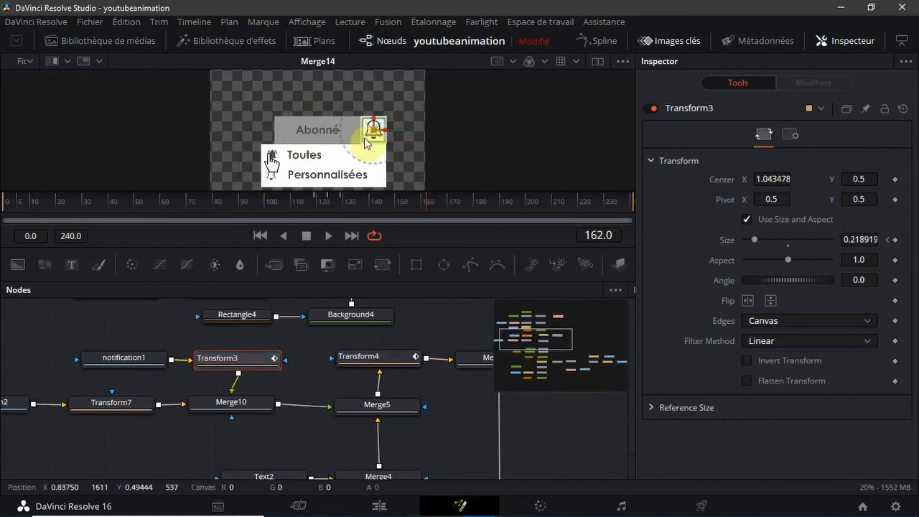
pyautogui.click(591, 43)
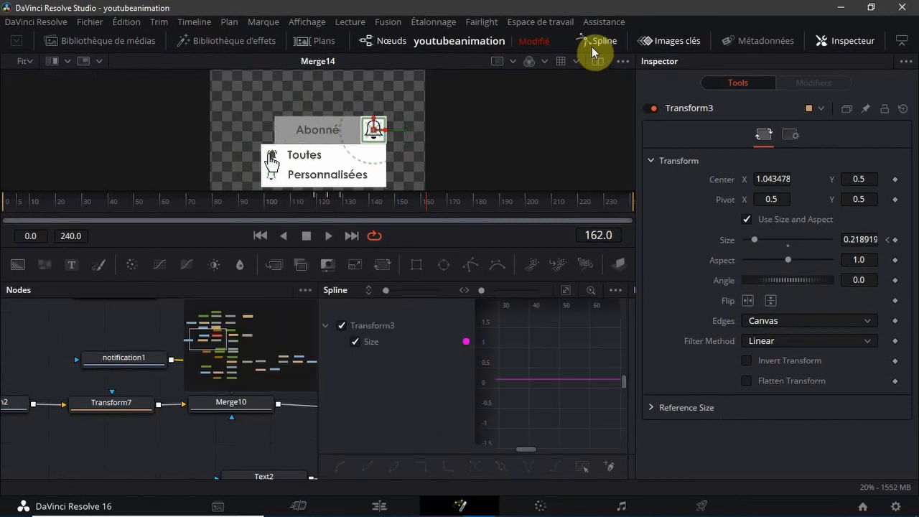
pyautogui.click(566, 291)
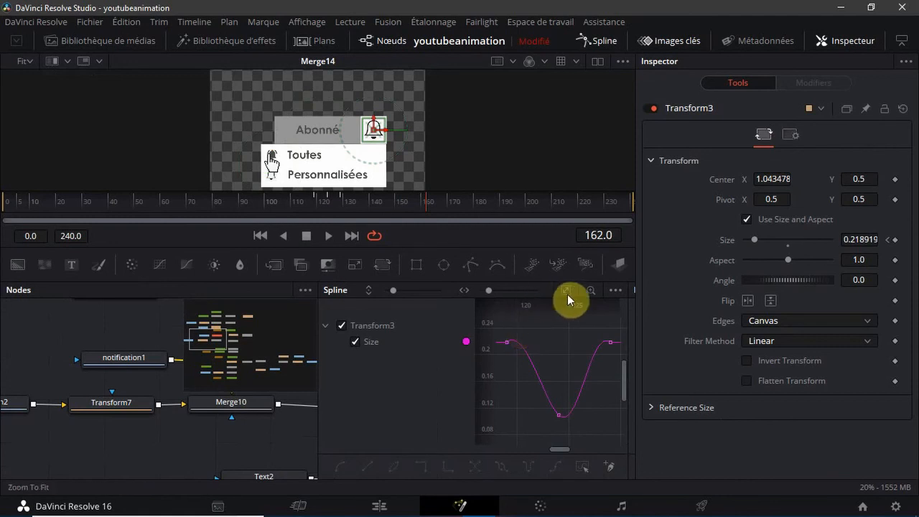
# Close the Spline editor, keyframe Transform3's current Size at frame 170, and set its Size to 0 at frame 171
pyautogui.click(596, 41)
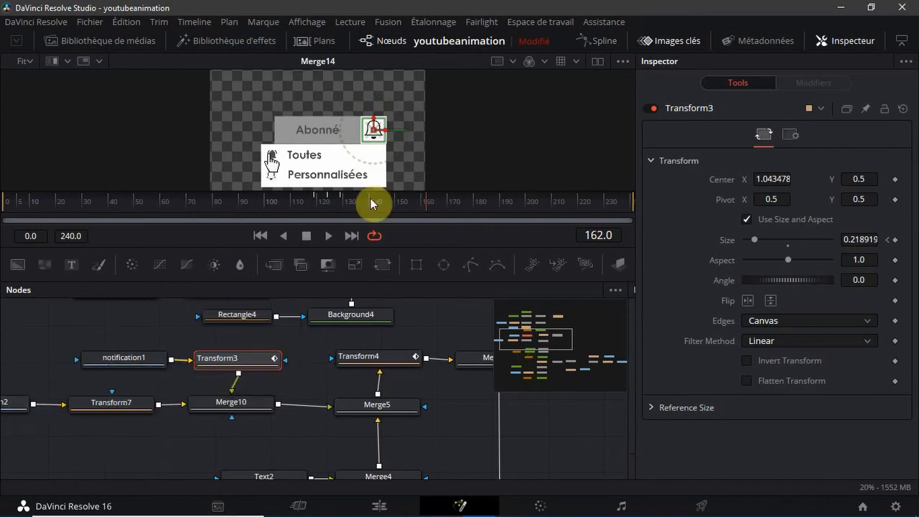
pyautogui.moveTo(427, 201); pyautogui.dragTo(448, 201)
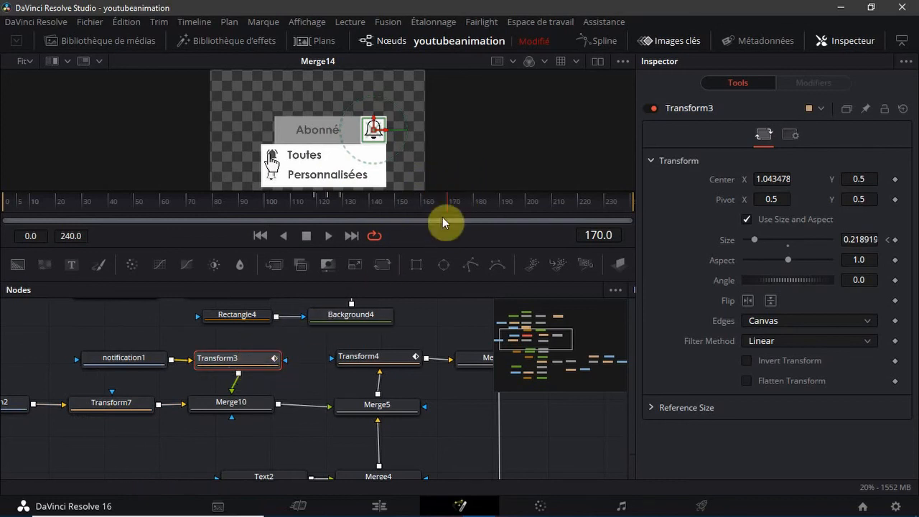
pyautogui.click(895, 241)
pyautogui.press('Right')
pyautogui.moveTo(752, 240); pyautogui.dragTo(673, 262)
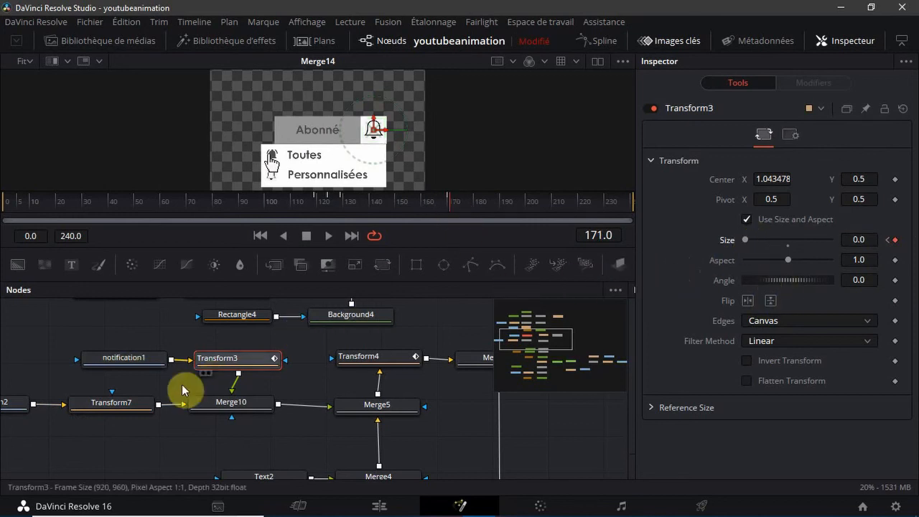
# Keyframe Transform7's Size at 0 on frame 170 and advance the playhead to frame 171
pyautogui.click(111, 411)
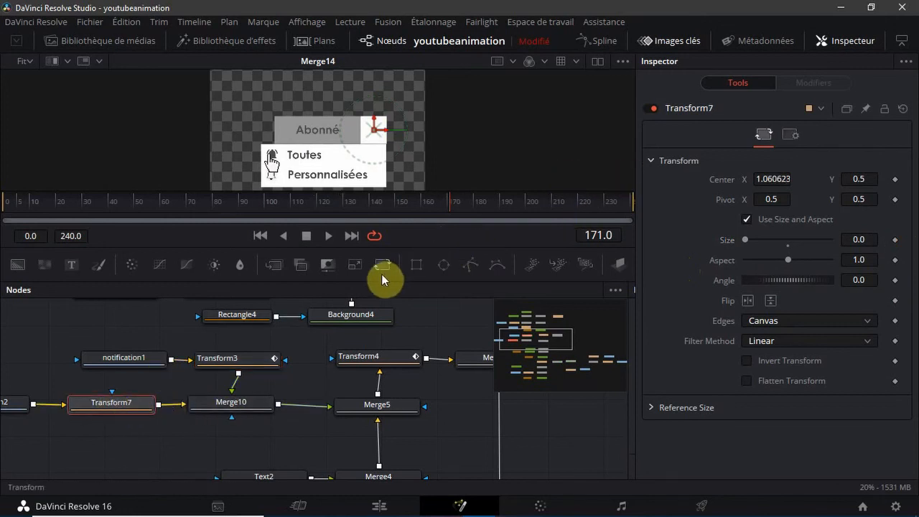
pyautogui.click(447, 208)
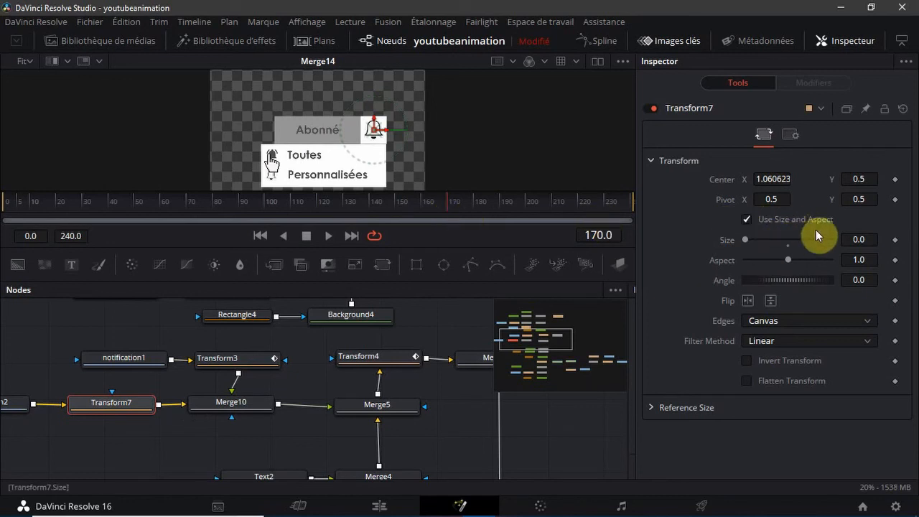
pyautogui.click(894, 239)
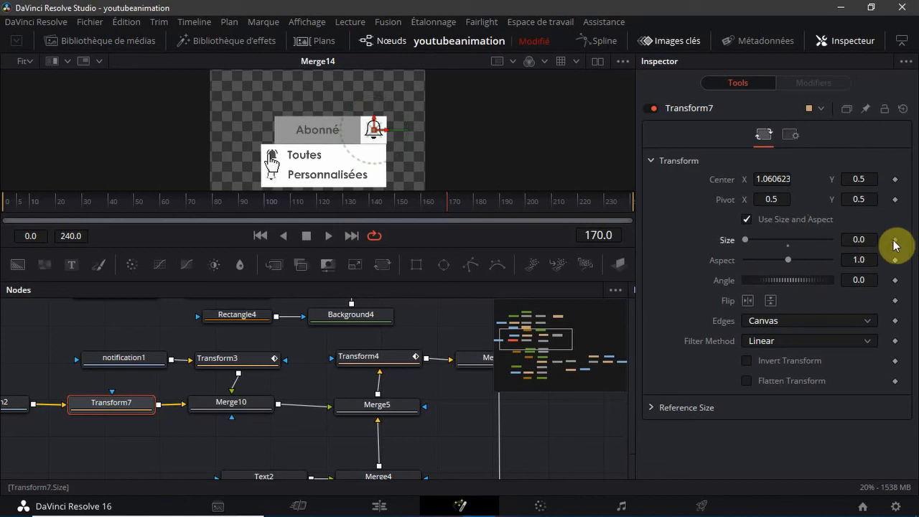
pyautogui.click(450, 209)
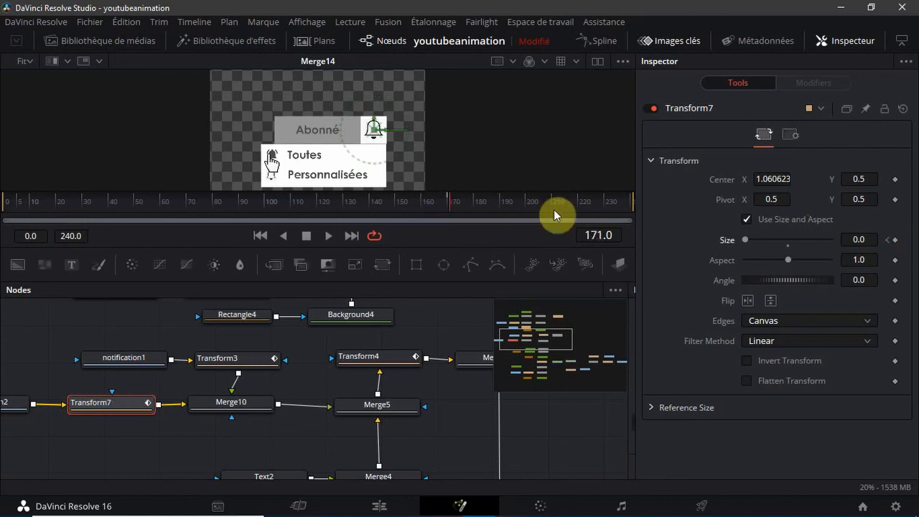
# Try Size values of 0.11, 0.25 and 0.22 for Transform7 at frame 171
pyautogui.click(863, 239)
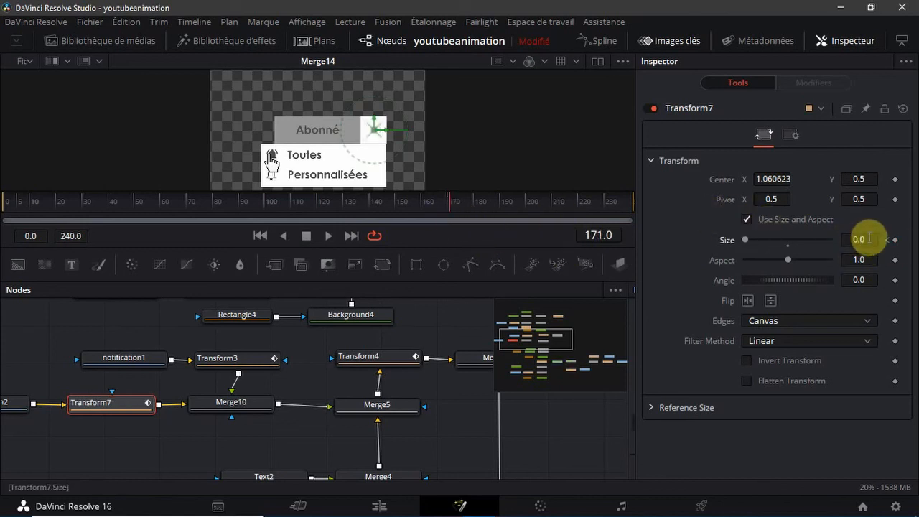
pyautogui.press('BackSpace')
pyautogui.write('11')
pyautogui.press('Tab')
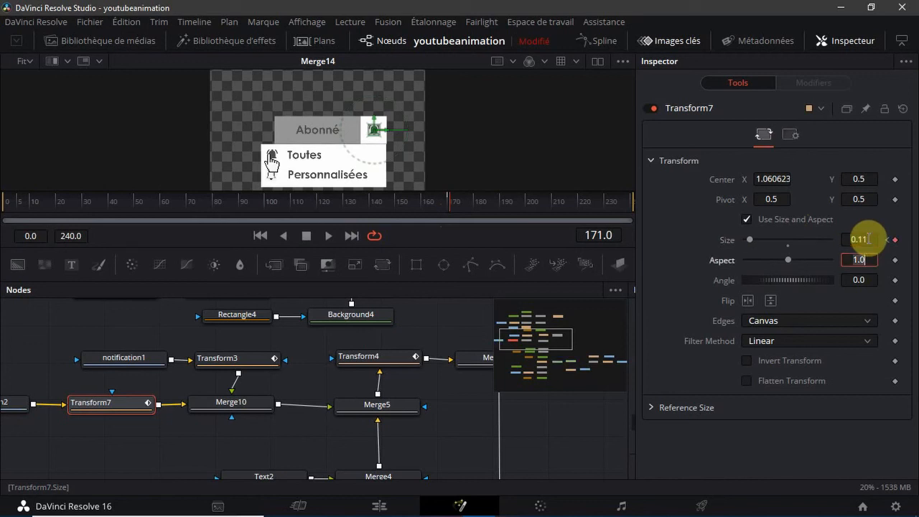
pyautogui.click(867, 239)
pyautogui.press('BackSpace')
pyautogui.press('BackSpace')
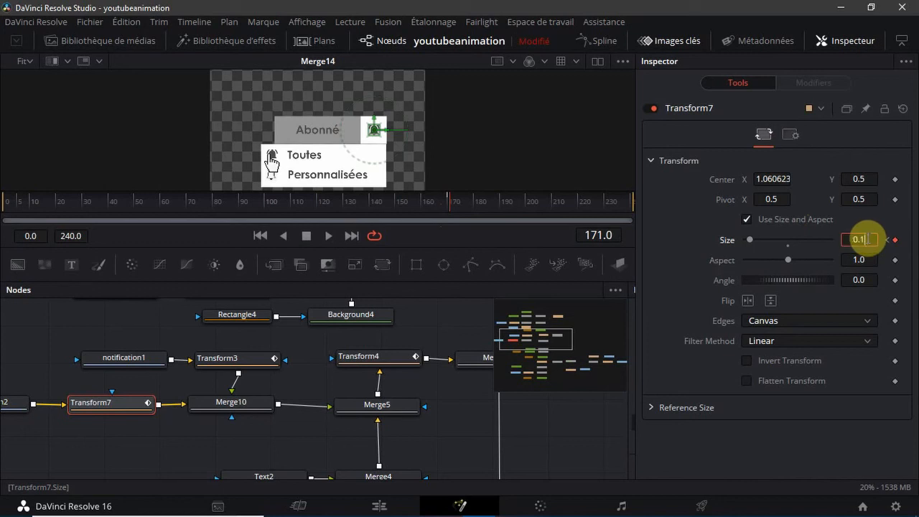
pyautogui.write('25')
pyautogui.press('Tab')
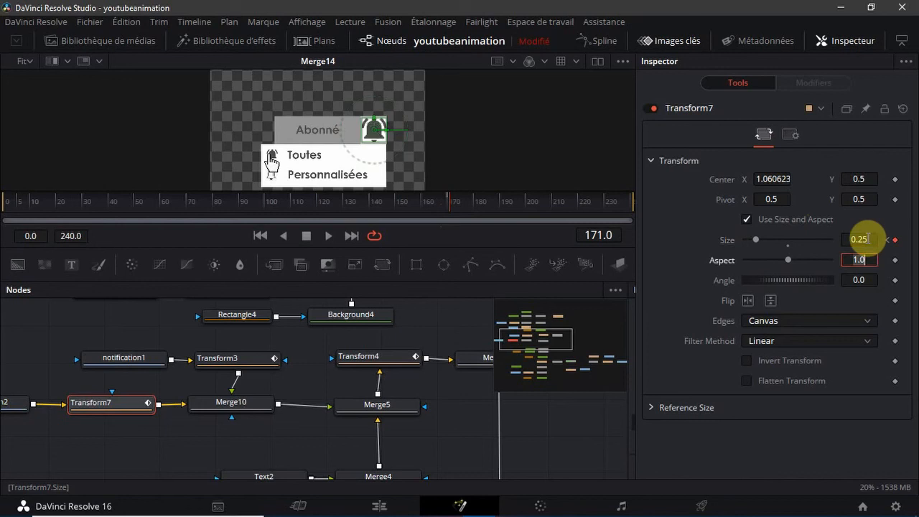
pyautogui.click(867, 238)
pyautogui.press('BackSpace')
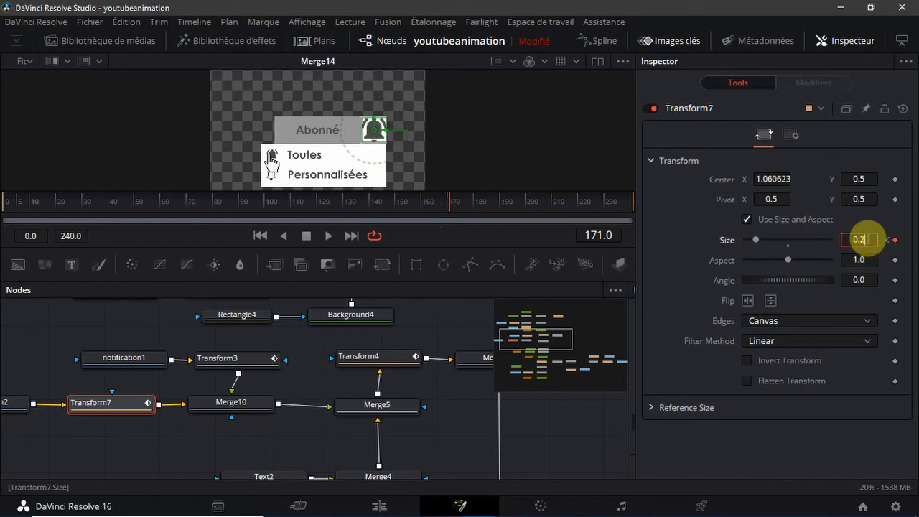
pyautogui.write('2')
pyautogui.press('Tab')
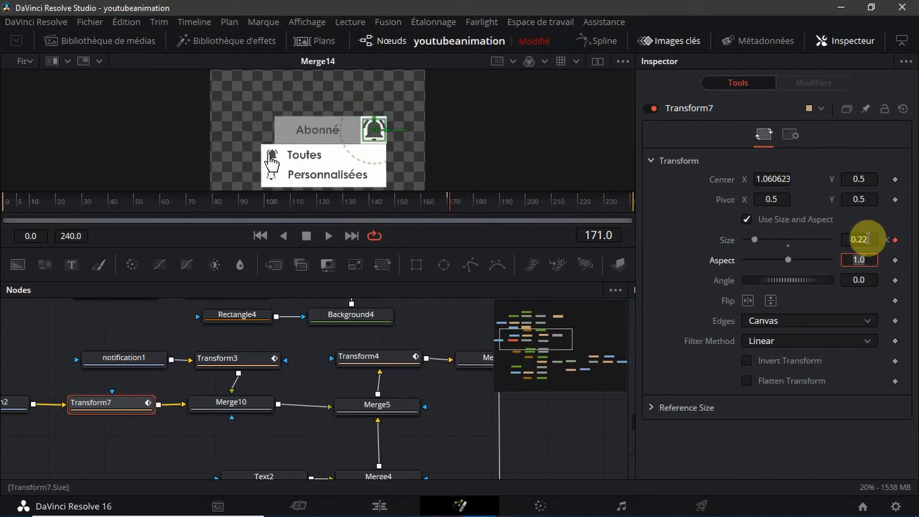
# Set Transform7's Size to 0.2 at frame 171
pyautogui.click(872, 242)
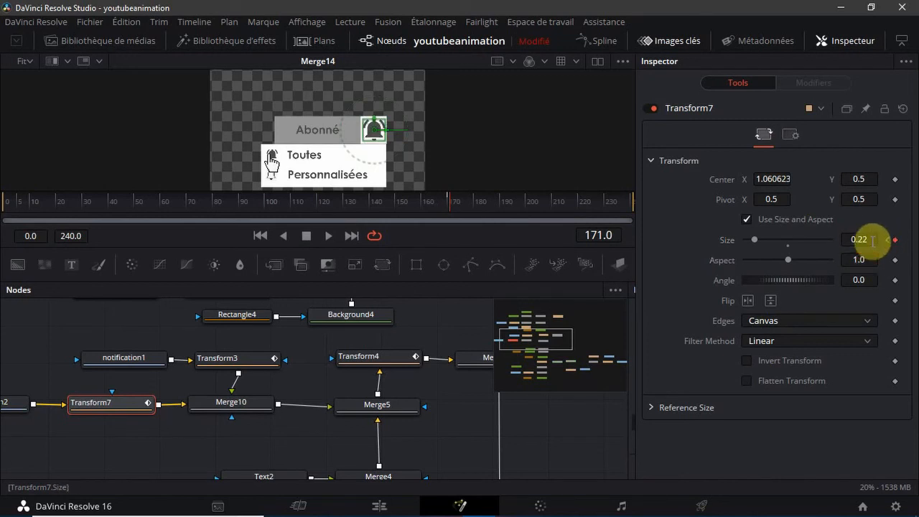
pyautogui.click(872, 241)
pyautogui.press('BackSpace')
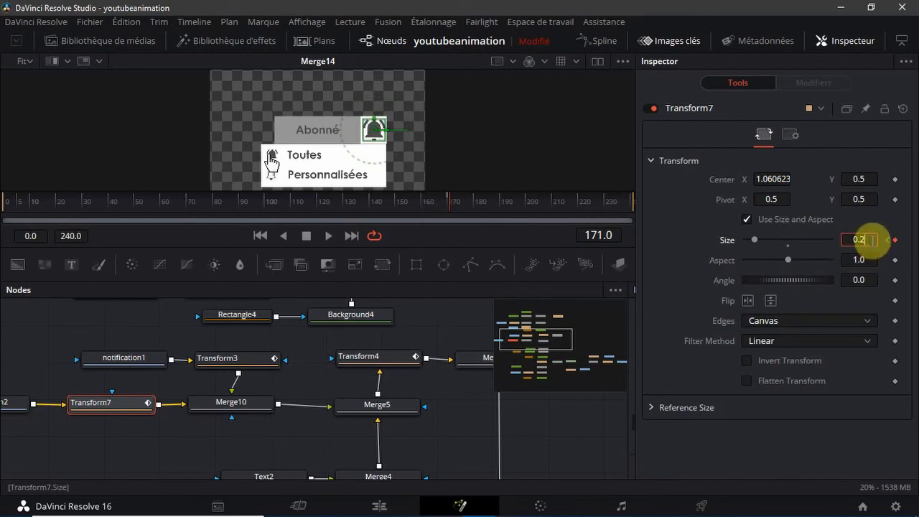
pyautogui.press('Tab')
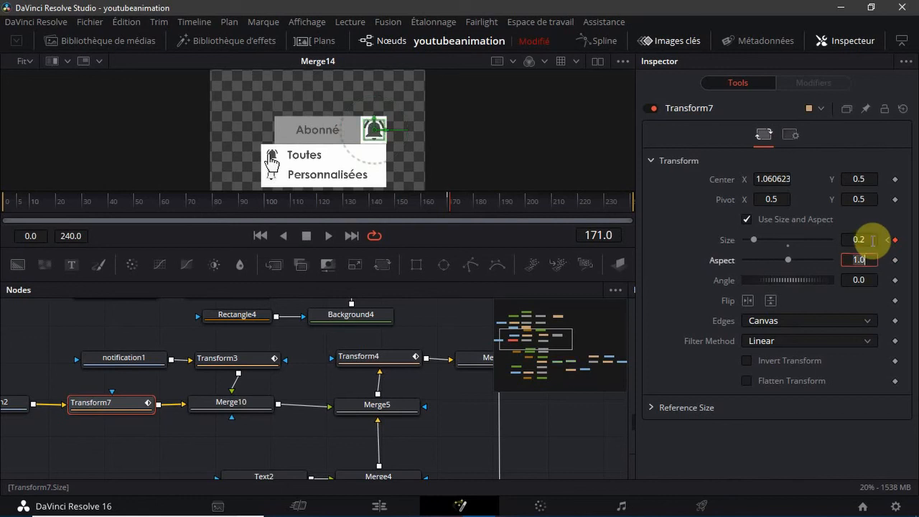
pyautogui.click(462, 431)
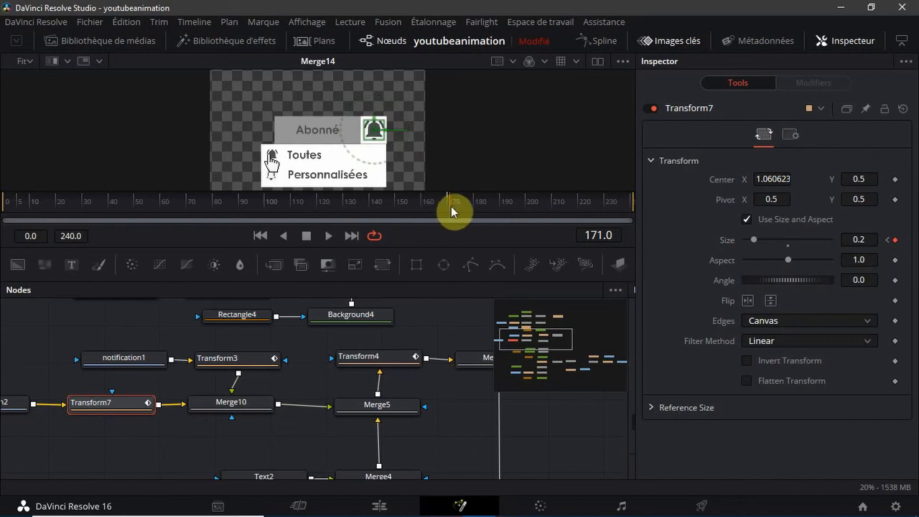
# Compare frames 170 and 171 to check the bell icon switch and Transform3's Size keyframes
pyautogui.moveTo(450, 206); pyautogui.dragTo(447, 207)
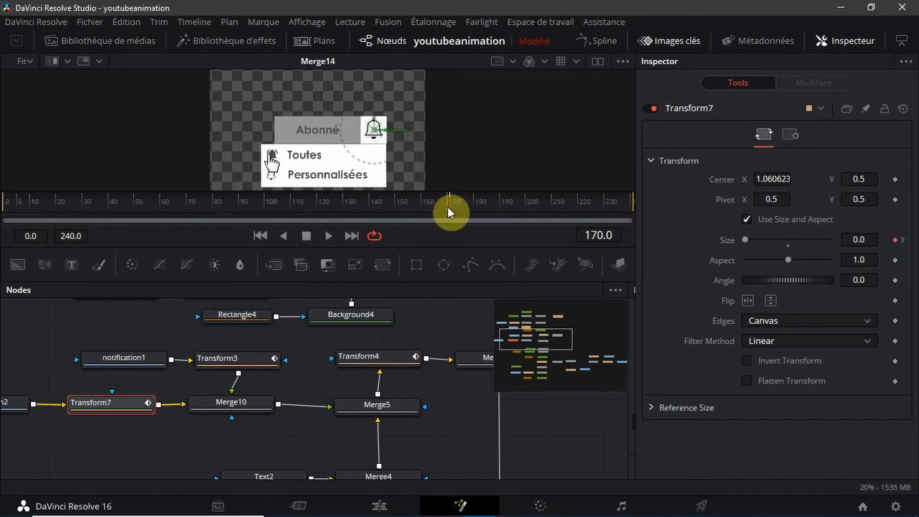
pyautogui.click(219, 355)
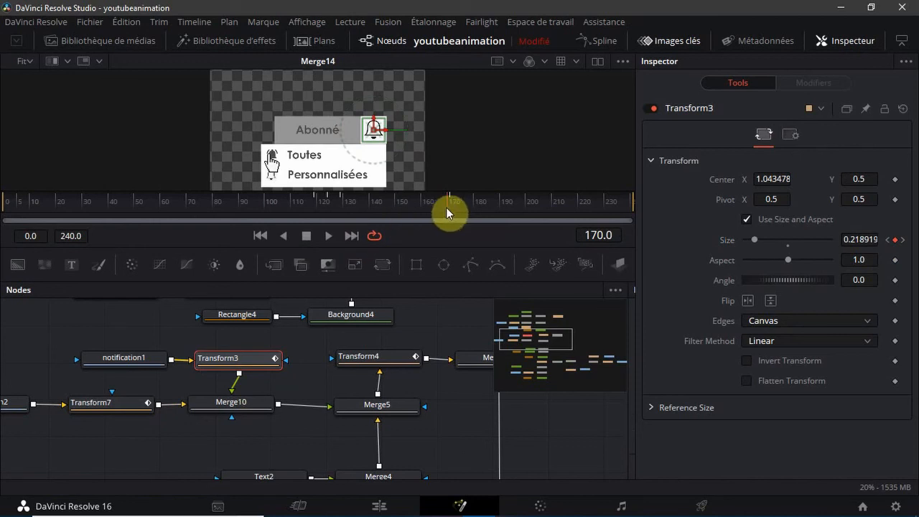
pyautogui.moveTo(453, 206); pyautogui.dragTo(452, 207)
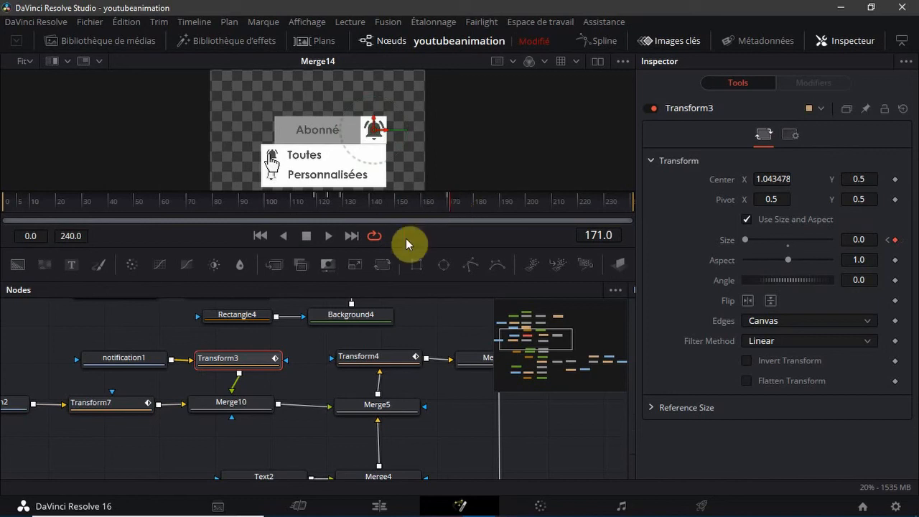
pyautogui.moveTo(446, 207); pyautogui.dragTo(447, 204)
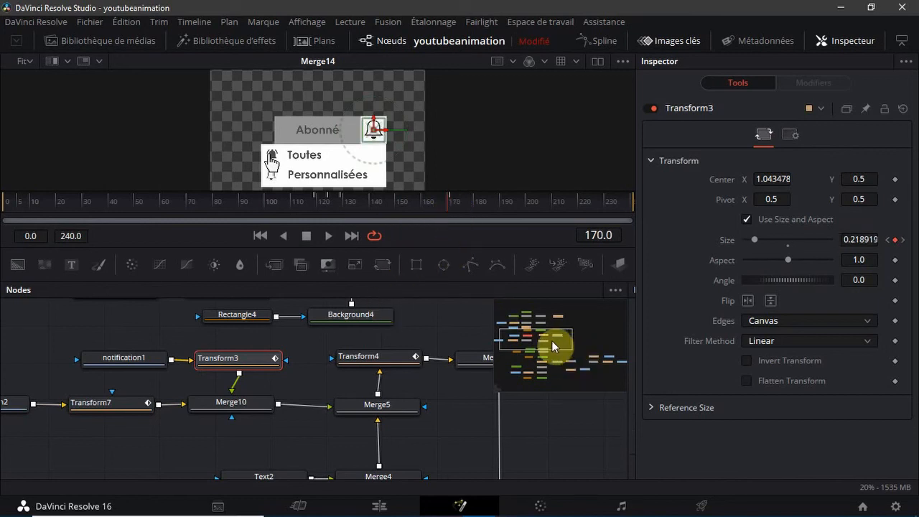
# Keyframe Transform8's Size at 1.0 on frame 170, set it to 0 on frame 171, and preview the change between both frames
pyautogui.moveTo(551, 340); pyautogui.dragTo(551, 314)
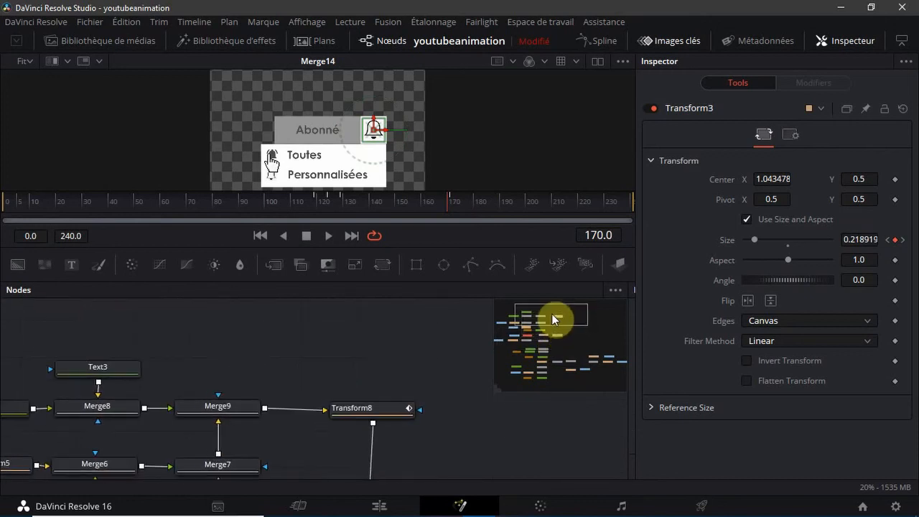
pyautogui.click(379, 407)
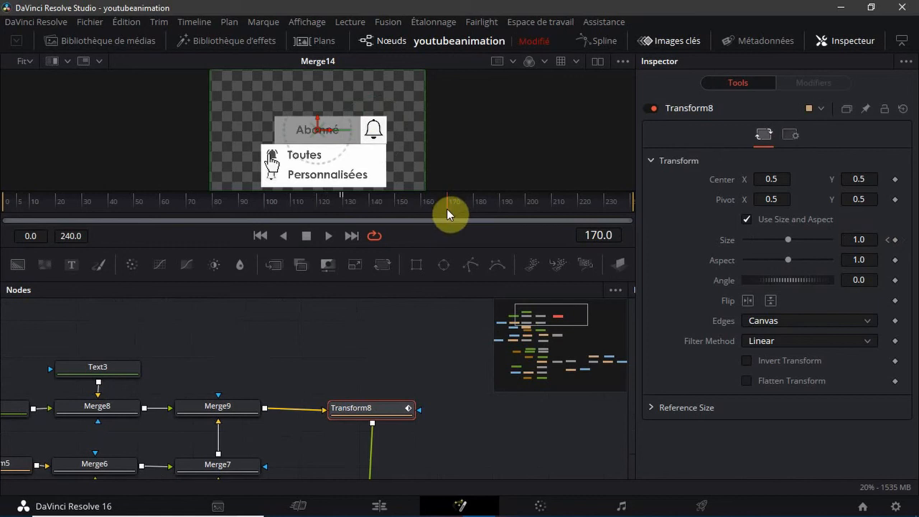
pyautogui.press('Left')
pyautogui.press('Right')
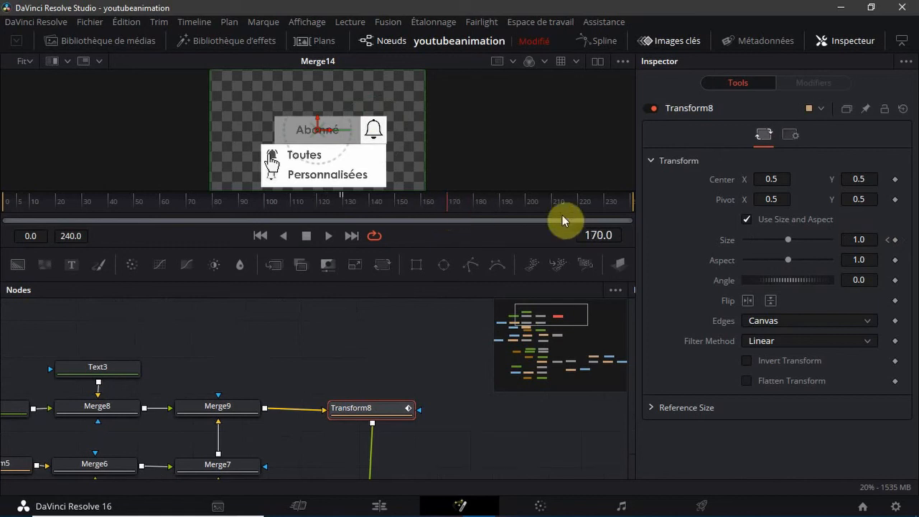
pyautogui.click(888, 240)
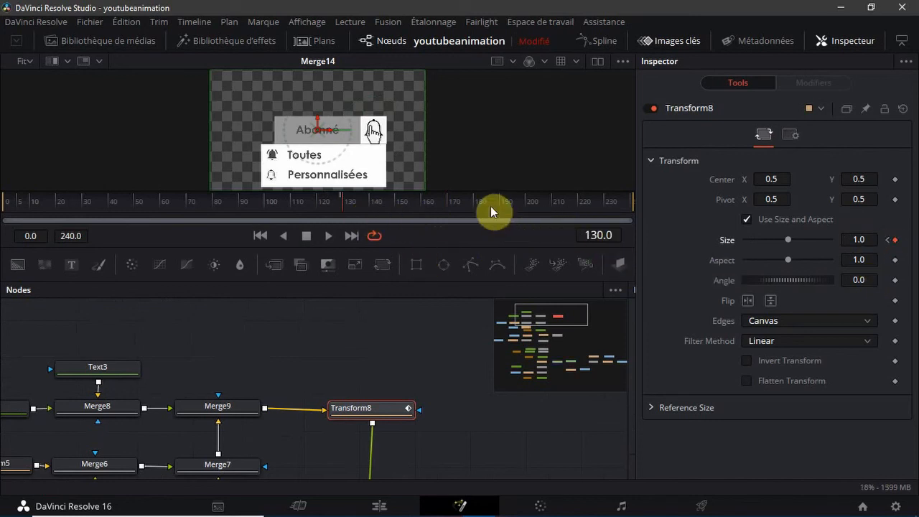
pyautogui.click(449, 205)
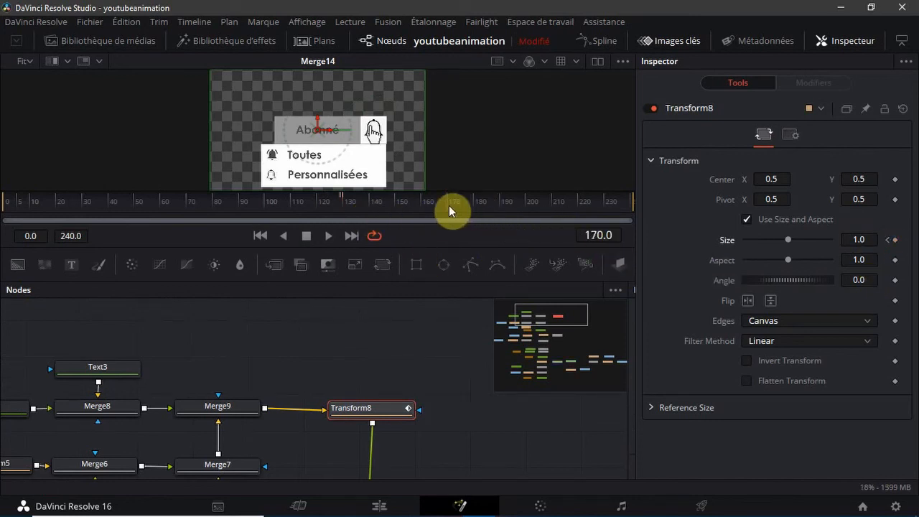
pyautogui.click(894, 240)
pyautogui.click(450, 205)
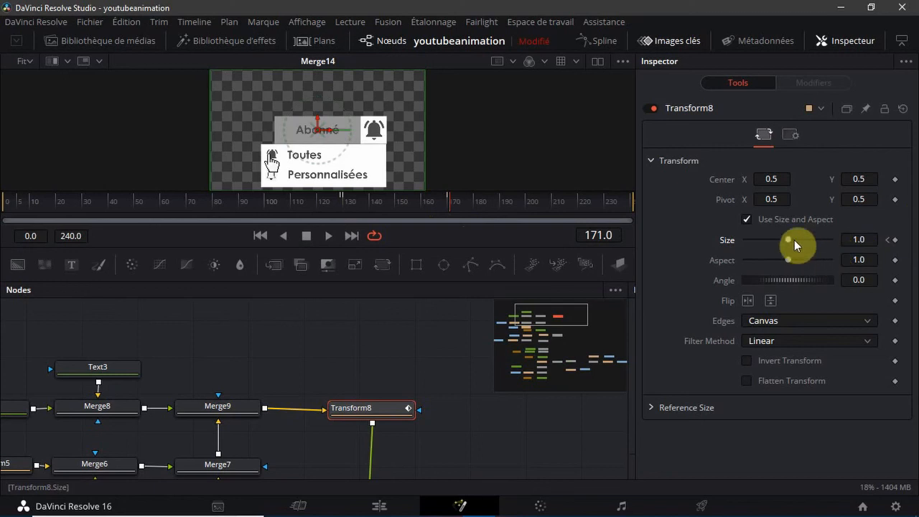
pyautogui.moveTo(789, 240); pyautogui.dragTo(633, 264)
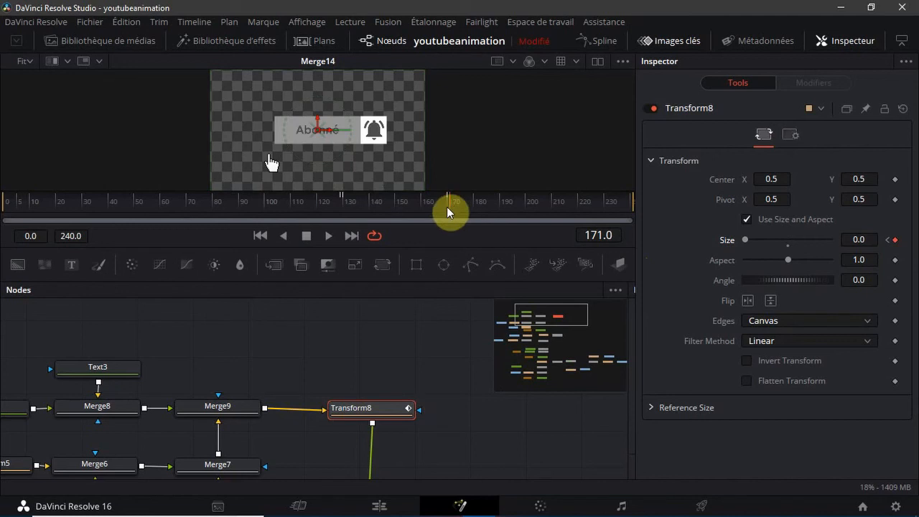
pyautogui.moveTo(447, 206); pyautogui.dragTo(452, 208)
# Align Transform11 with MediaOut1, insert a new Transform node between them, and select Transform11 again
pyautogui.moveTo(554, 325); pyautogui.dragTo(573, 366)
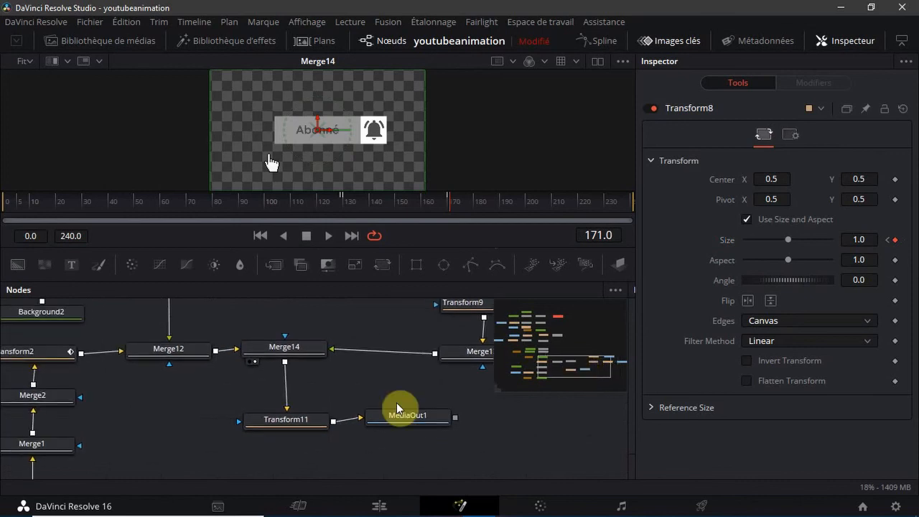
pyautogui.click(300, 429)
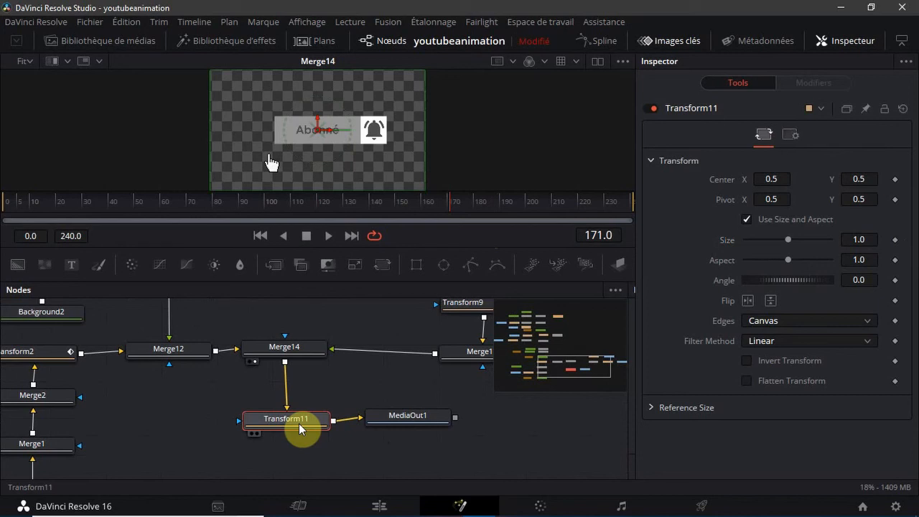
pyautogui.moveTo(300, 424); pyautogui.dragTo(295, 420)
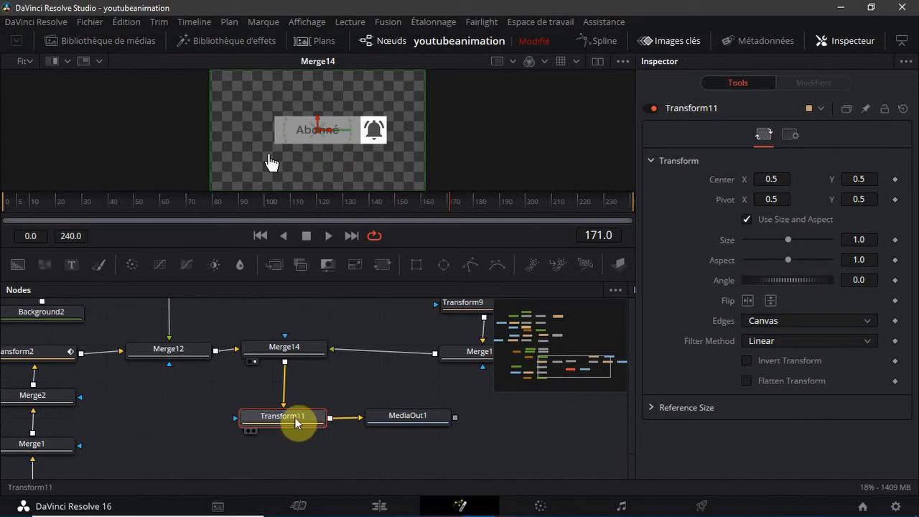
pyautogui.click(389, 268)
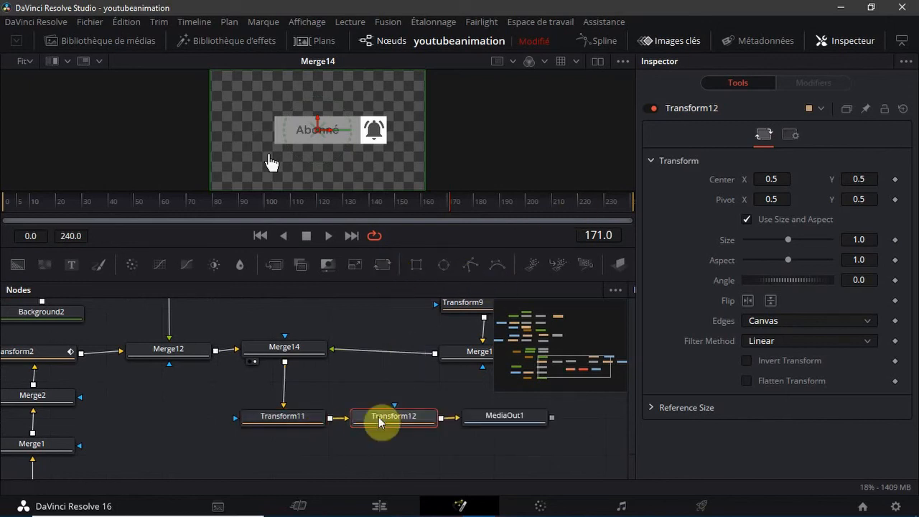
pyautogui.click(313, 423)
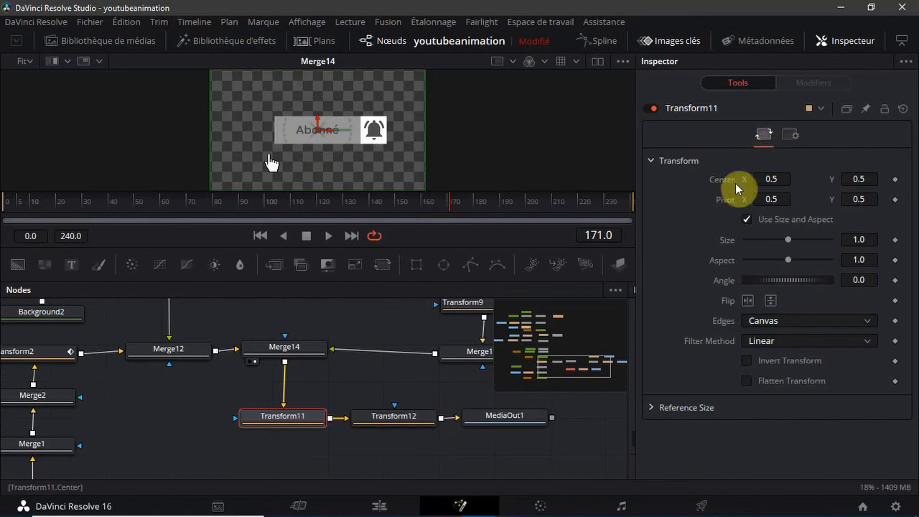
# Keyframe Transform11's Center at frame 171, then move its Center horizontally off the canvas's right side to X 1.5 at frame 190
pyautogui.click(894, 179)
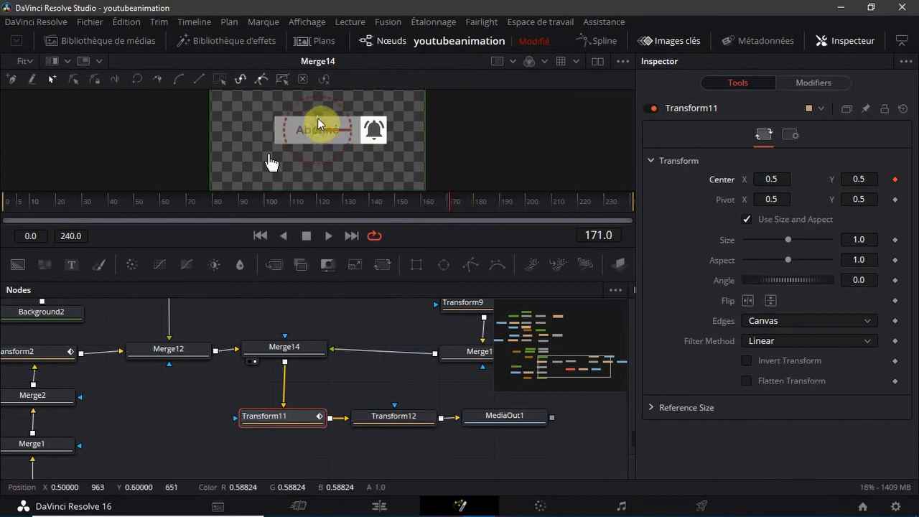
pyautogui.moveTo(325, 130); pyautogui.dragTo(332, 166)
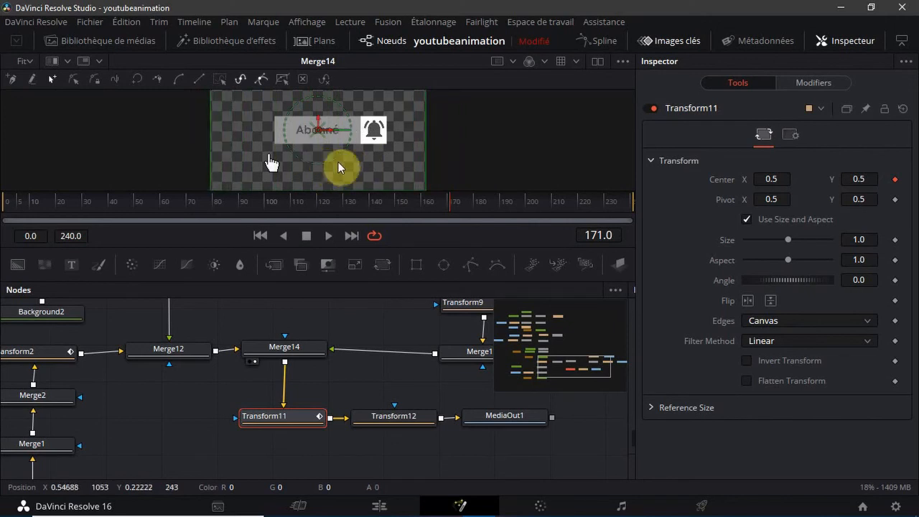
pyautogui.moveTo(451, 204); pyautogui.dragTo(502, 205)
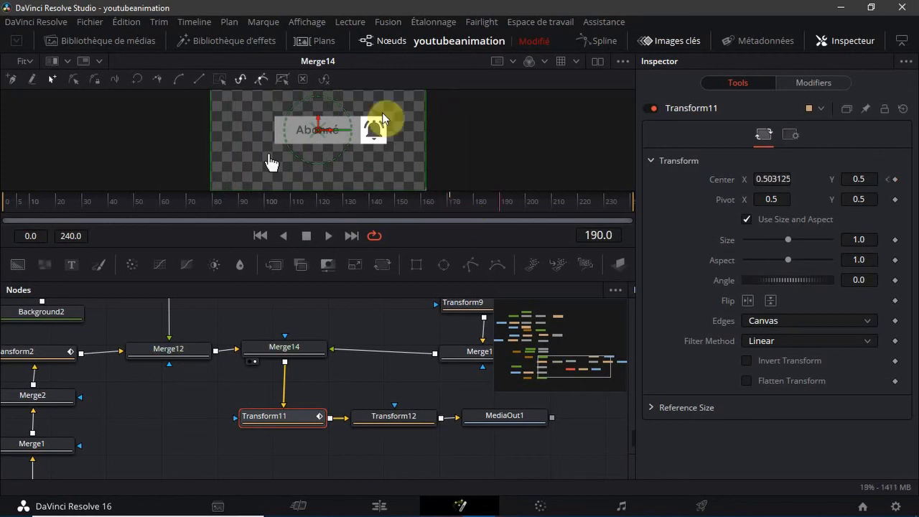
pyautogui.moveTo(329, 130); pyautogui.dragTo(544, 157)
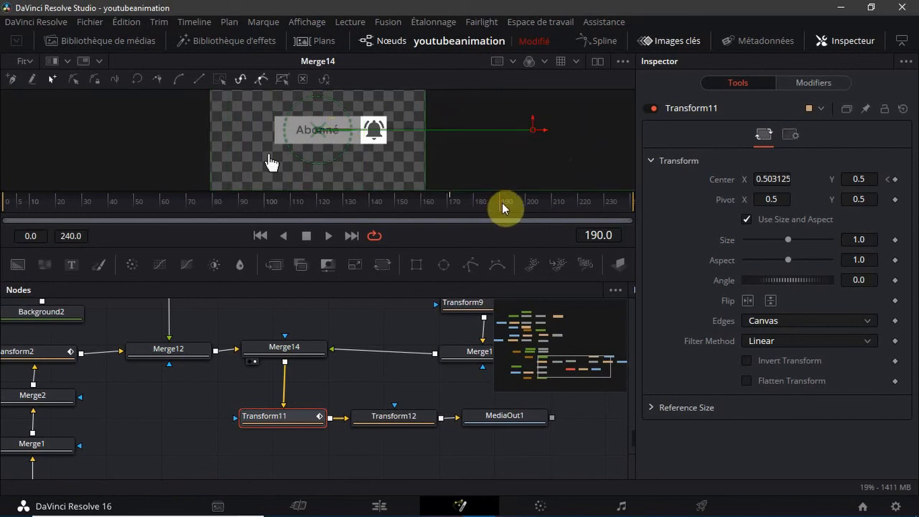
# Return Transform11's Center to X 0.5 at frame 200 and move it fully off the canvas's left side at frame 230
pyautogui.moveTo(501, 204); pyautogui.dragTo(526, 207)
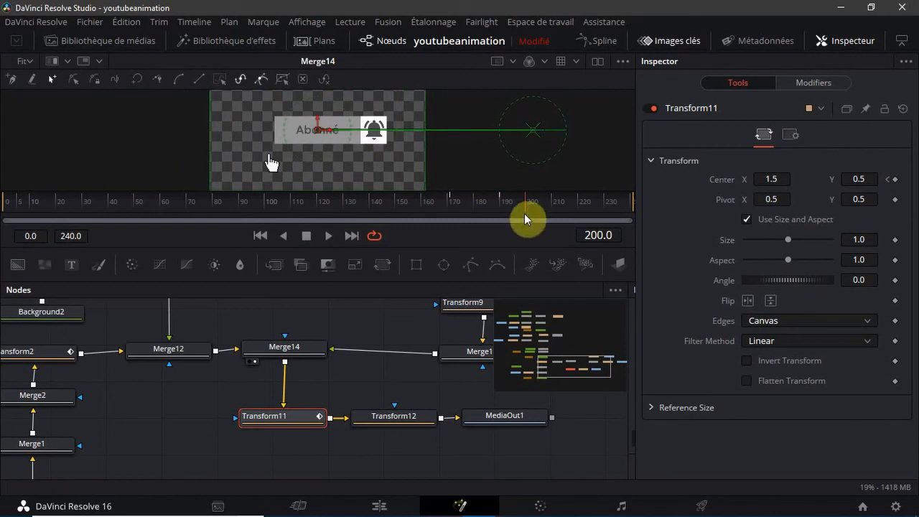
pyautogui.moveTo(523, 208); pyautogui.dragTo(613, 213)
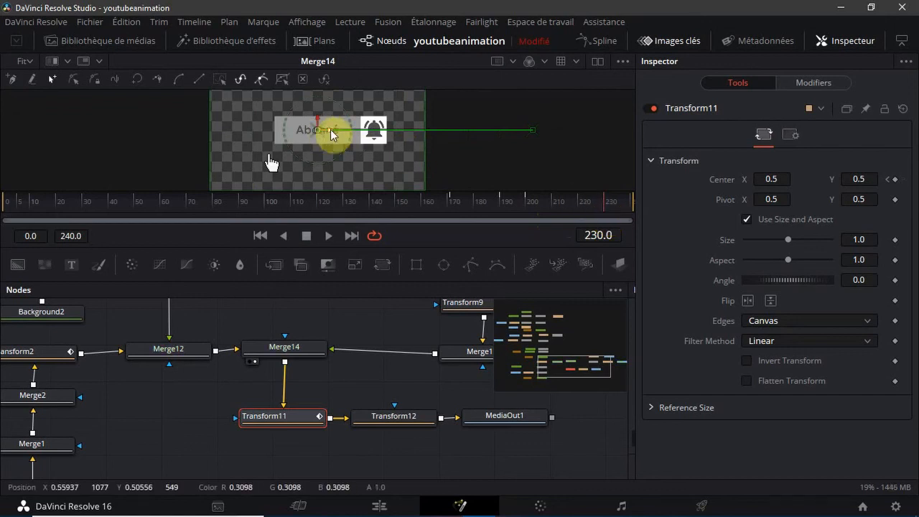
pyautogui.moveTo(330, 129); pyautogui.dragTo(115, 145)
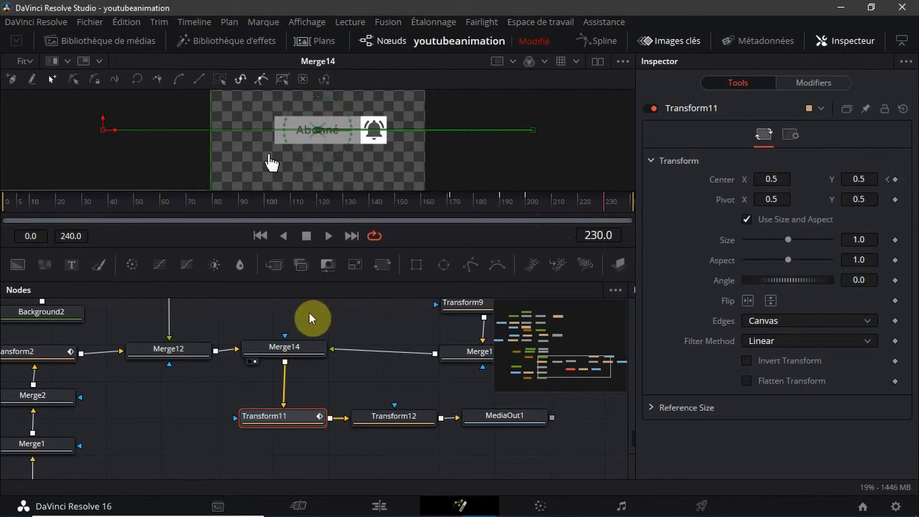
# Set Transform12's Center to X 0.25, Y 0.25 and its Size to 0.5
pyautogui.click(385, 426)
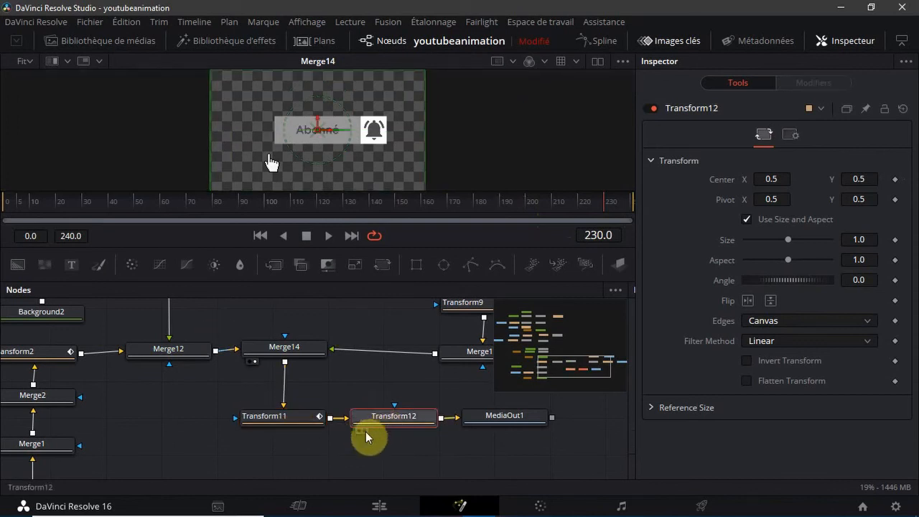
pyautogui.click(780, 180)
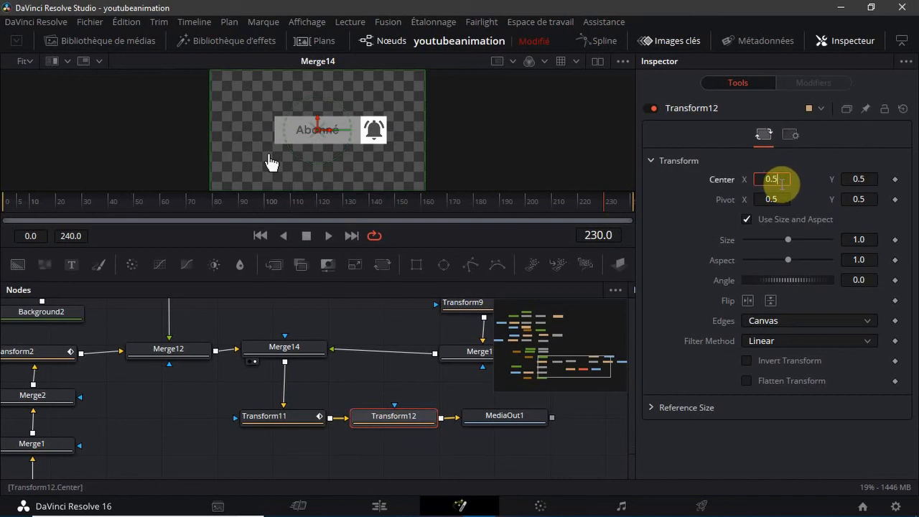
pyautogui.write('0.25')
pyautogui.press('Tab')
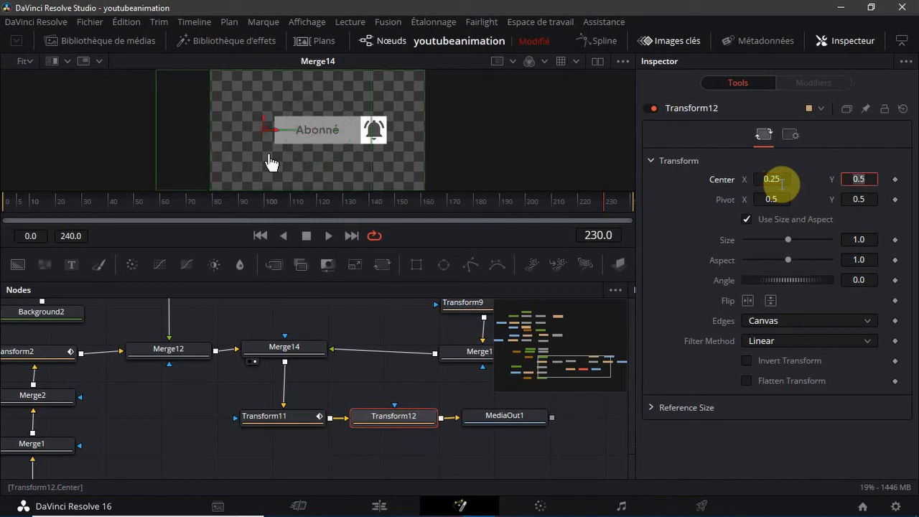
pyautogui.write('0.25')
pyautogui.press('Tab')
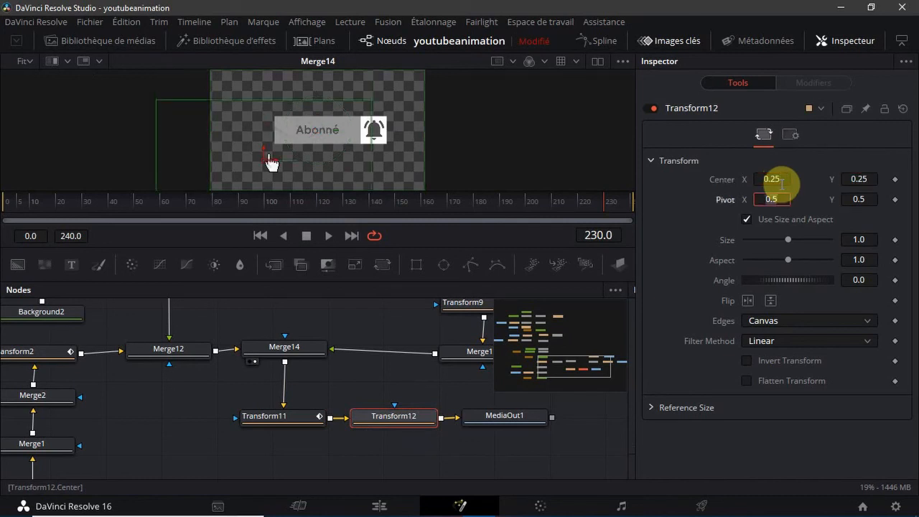
pyautogui.click(868, 240)
pyautogui.press('BackSpace')
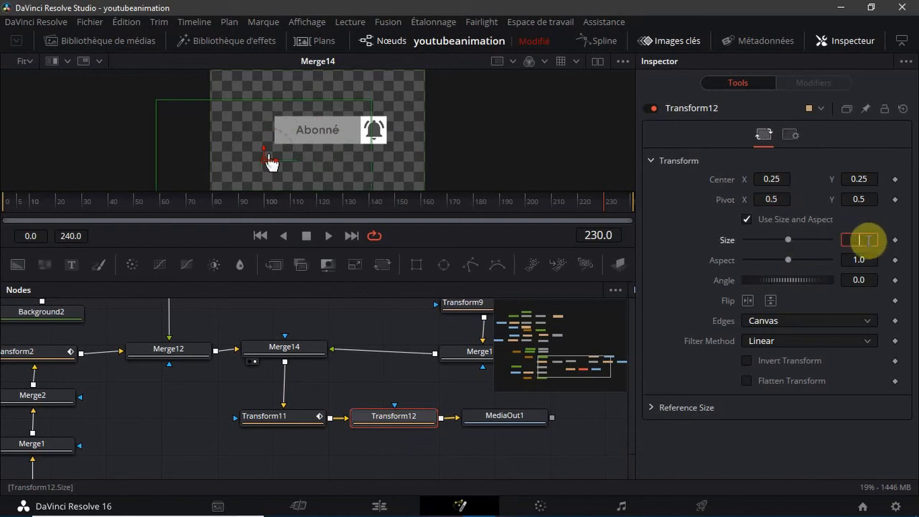
pyautogui.write('0.5')
pyautogui.press('Tab')
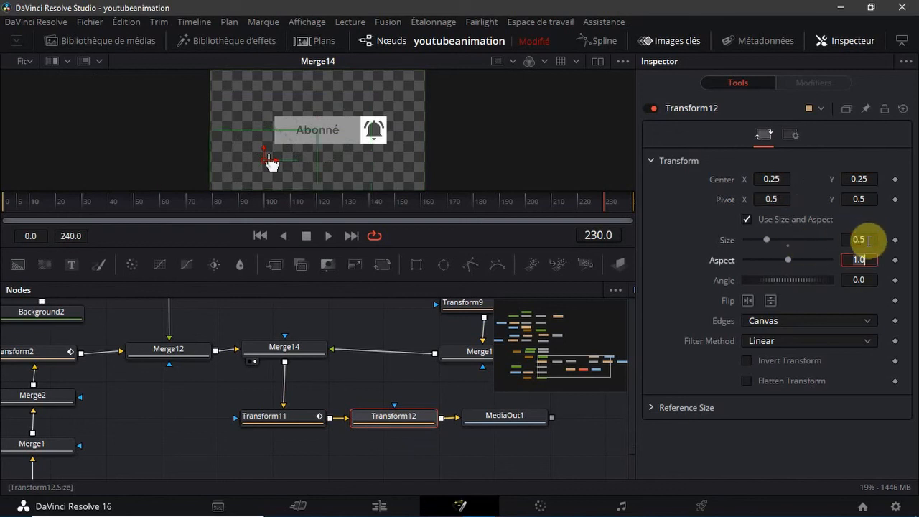
# Display Transform11 in the viewer and check its result at frames 230, 170 and 171
pyautogui.click(254, 431)
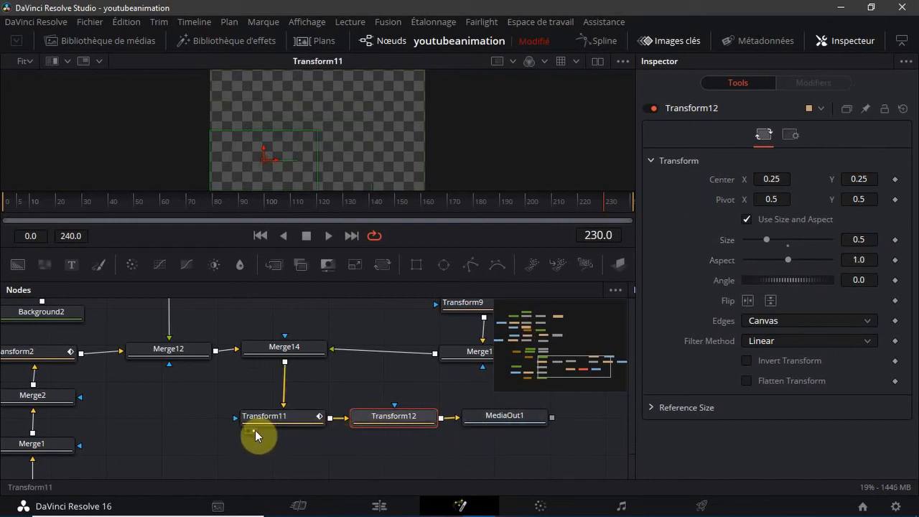
pyautogui.click(602, 201)
pyautogui.moveTo(602, 201); pyautogui.dragTo(448, 210)
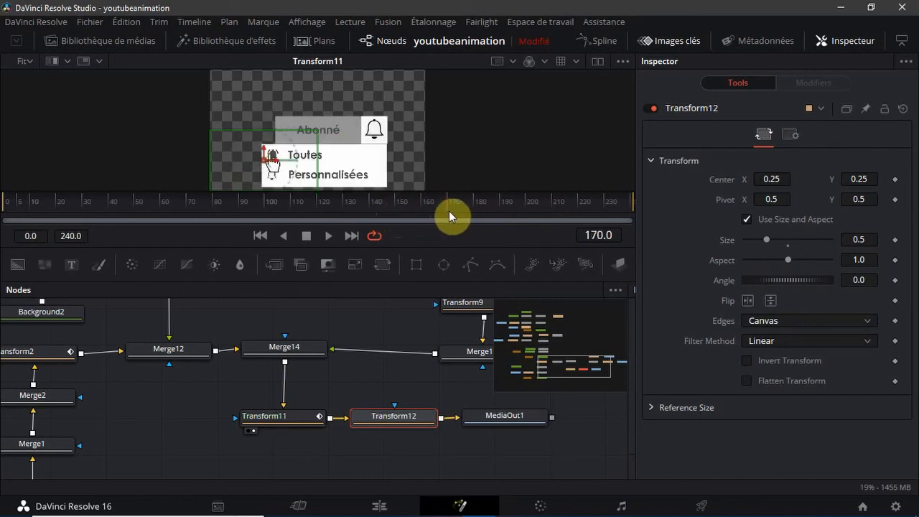
pyautogui.moveTo(445, 206); pyautogui.dragTo(450, 206)
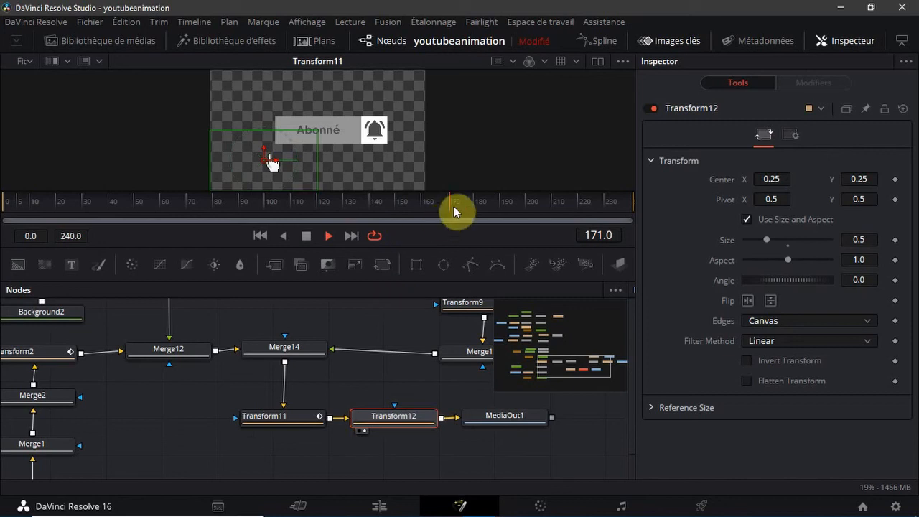
# Display Transform12 in the viewer and check the scaled button's horizontal movement between frames 180 and 230
pyautogui.moveTo(449, 206); pyautogui.dragTo(496, 209)
pyautogui.click(309, 239)
pyautogui.click(306, 239)
pyautogui.moveTo(463, 205); pyautogui.dragTo(474, 205)
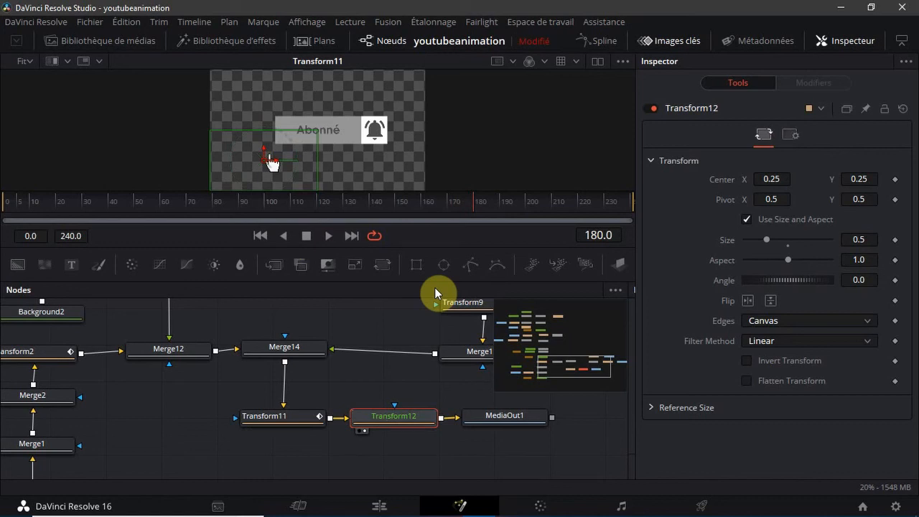
pyautogui.press('1')
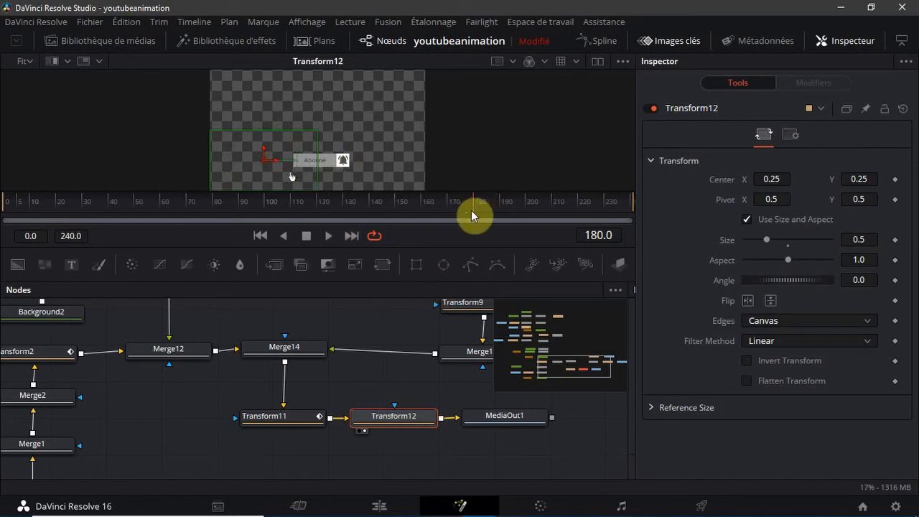
pyautogui.moveTo(475, 211); pyautogui.dragTo(527, 206)
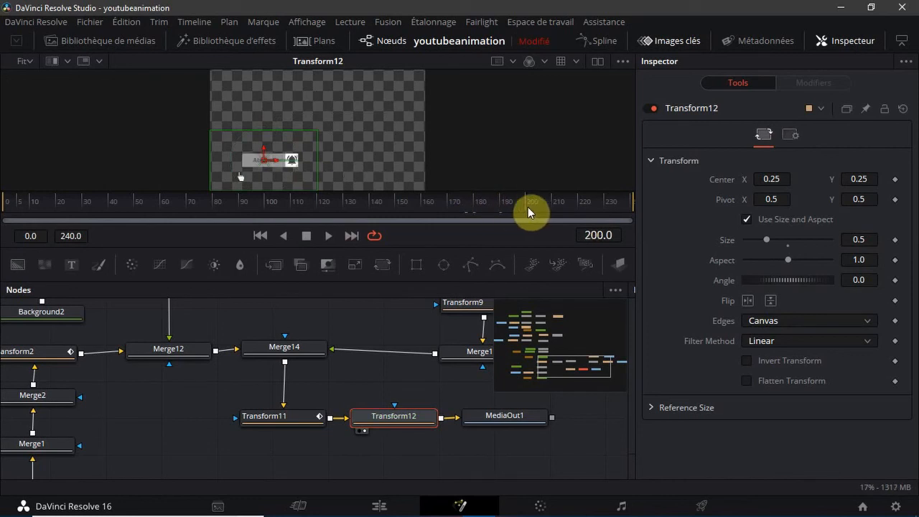
pyautogui.moveTo(527, 207); pyautogui.dragTo(604, 219)
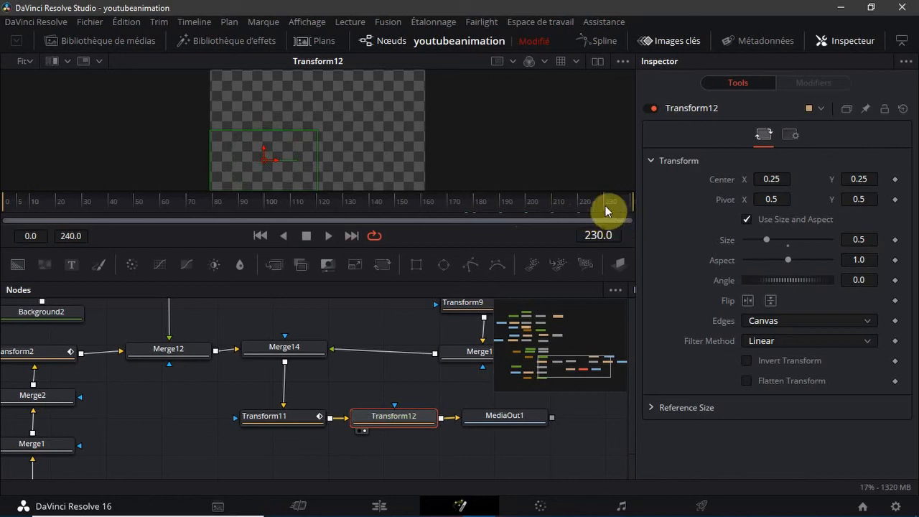
pyautogui.moveTo(605, 210); pyautogui.dragTo(553, 208)
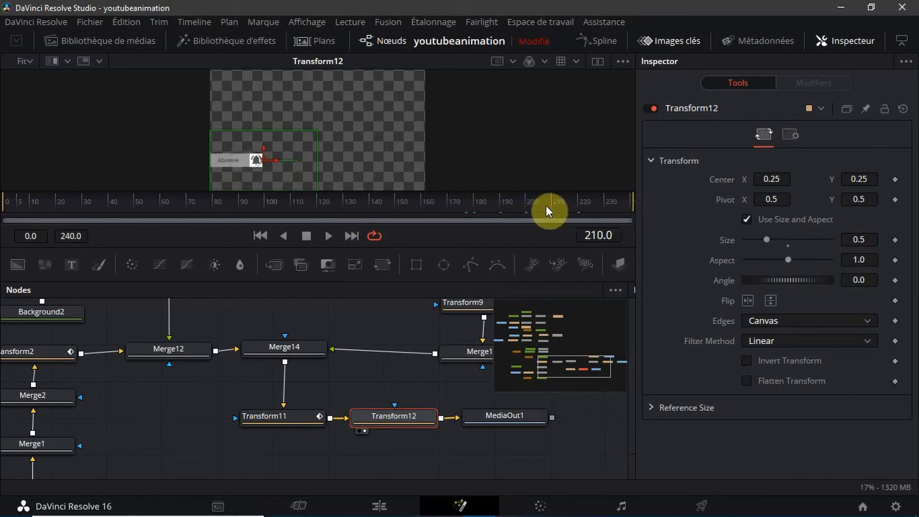
pyautogui.moveTo(550, 204); pyautogui.dragTo(526, 208)
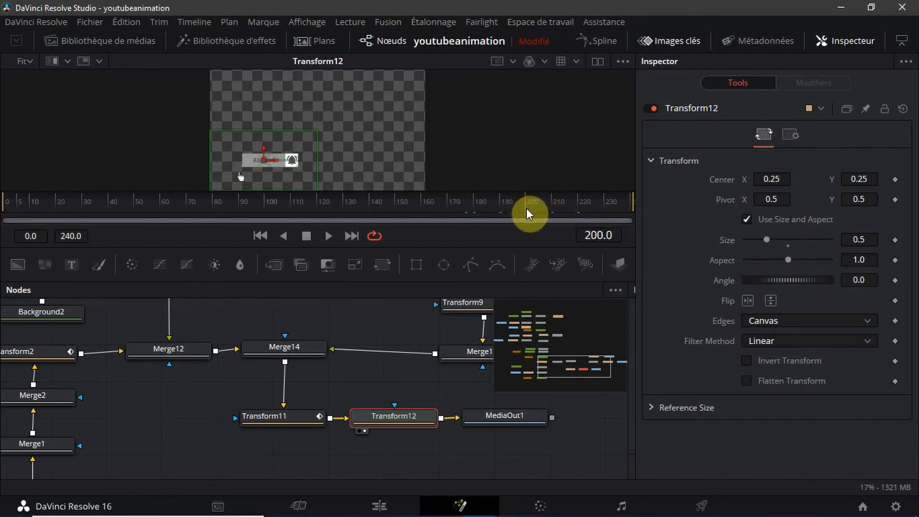
pyautogui.moveTo(526, 208); pyautogui.dragTo(501, 214)
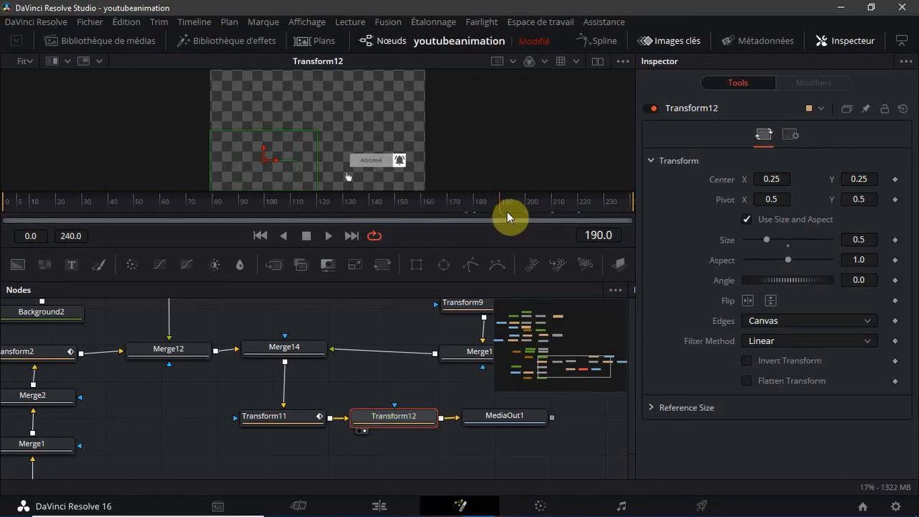
pyautogui.moveTo(498, 205); pyautogui.dragTo(486, 232)
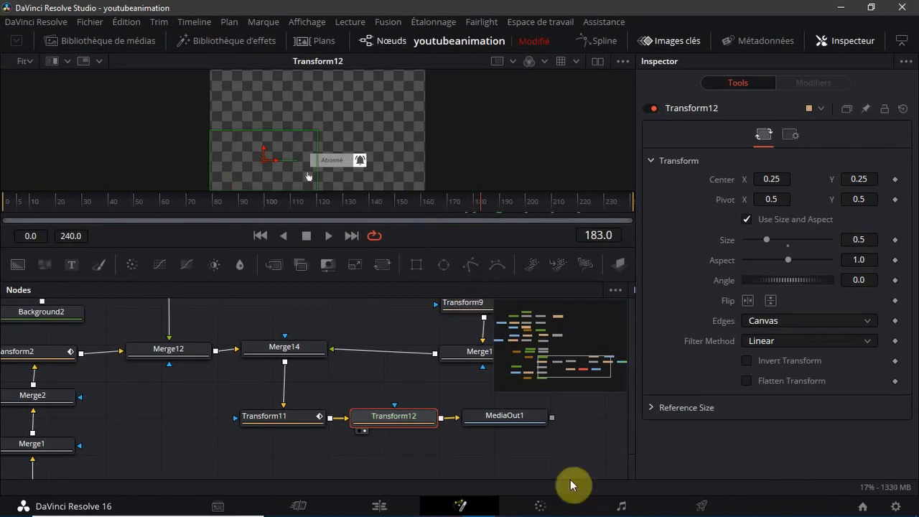
# Show the MediaOut1 output in the viewer and deselect Transform12
pyautogui.click(475, 430)
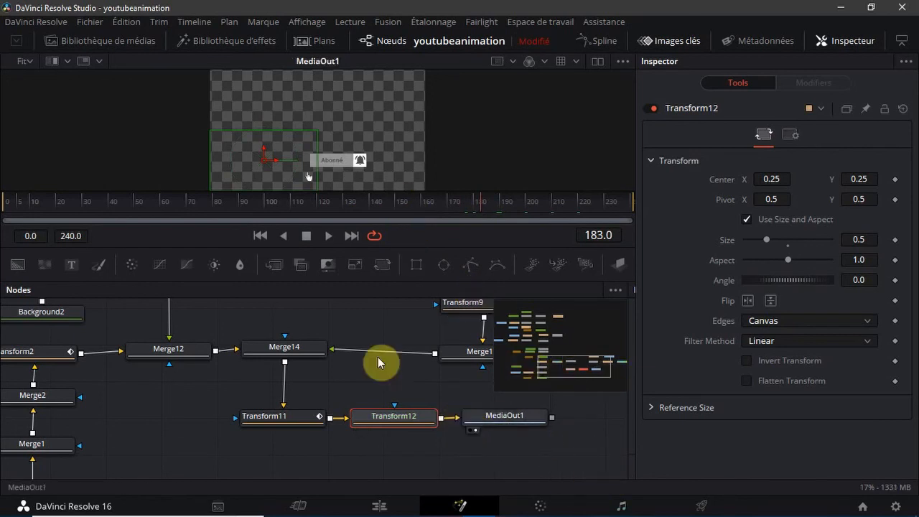
pyautogui.click(471, 457)
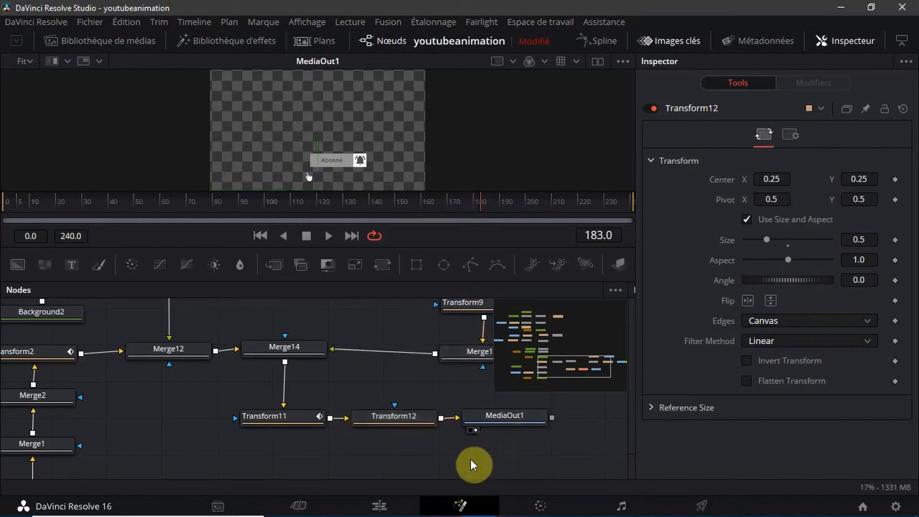